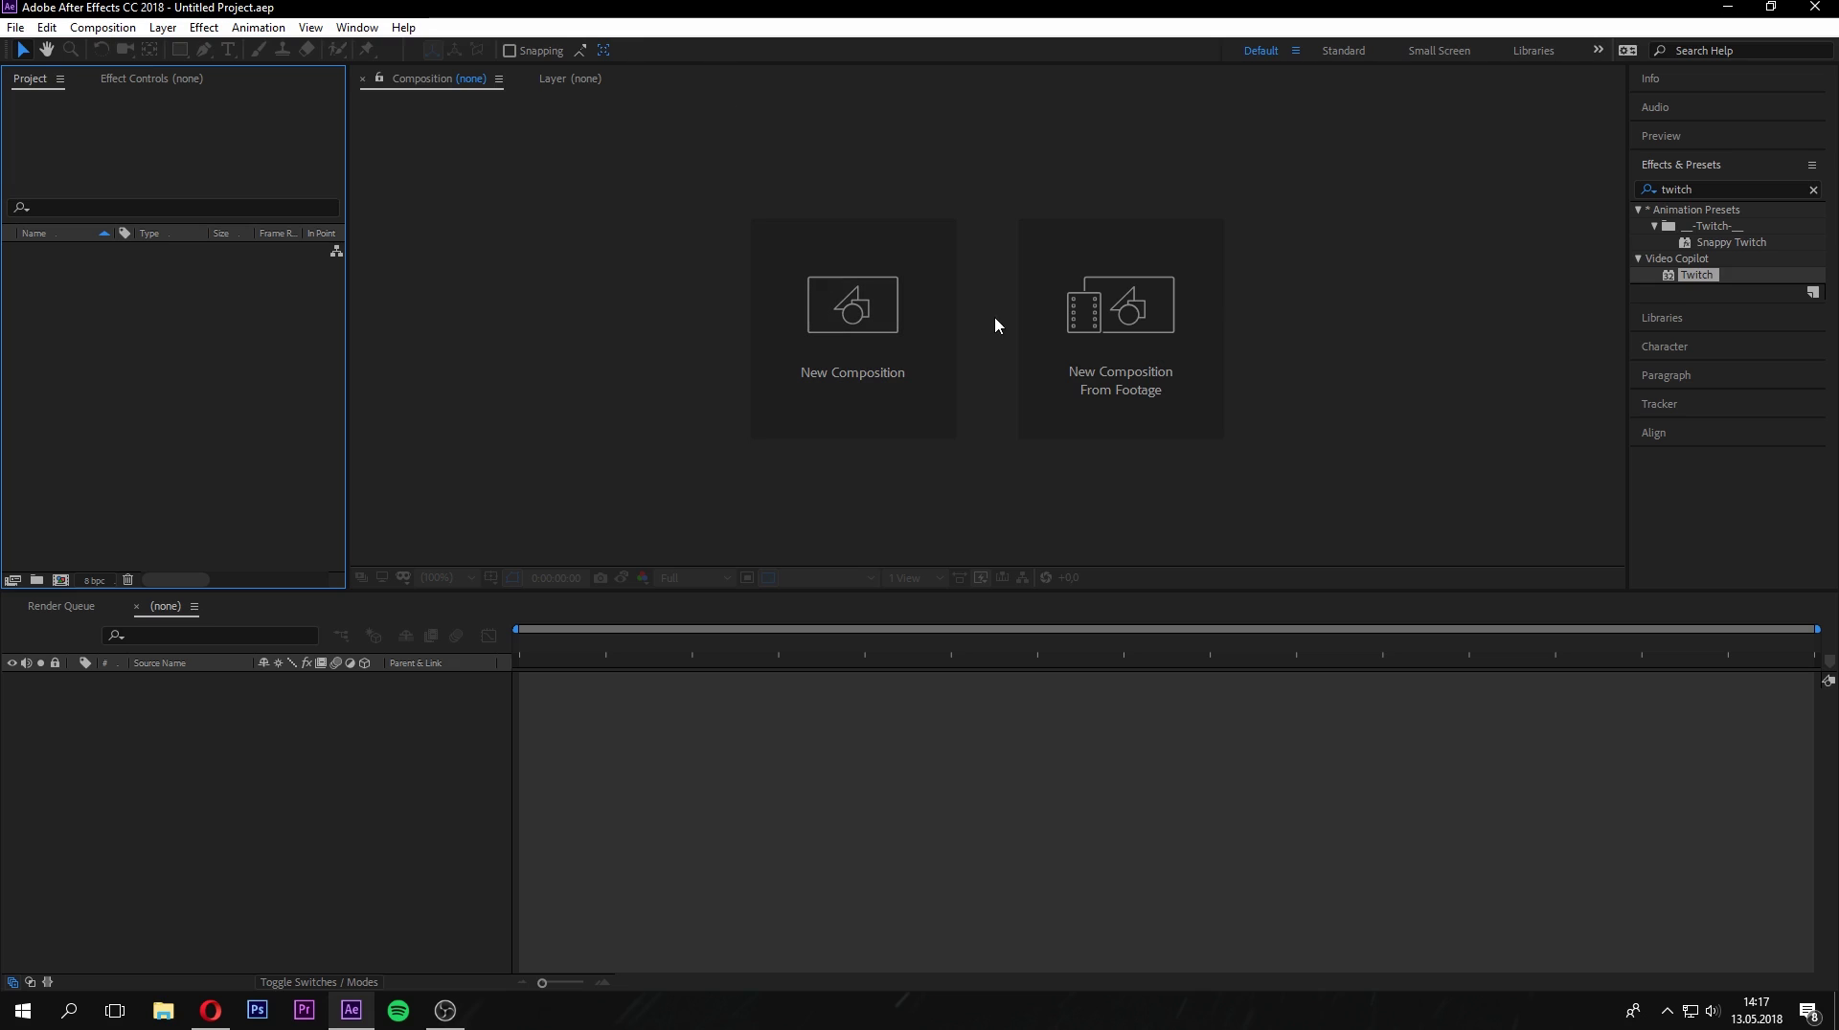
Start a new composition and set its duration to 0:00:30:00.
left_click(861, 371)
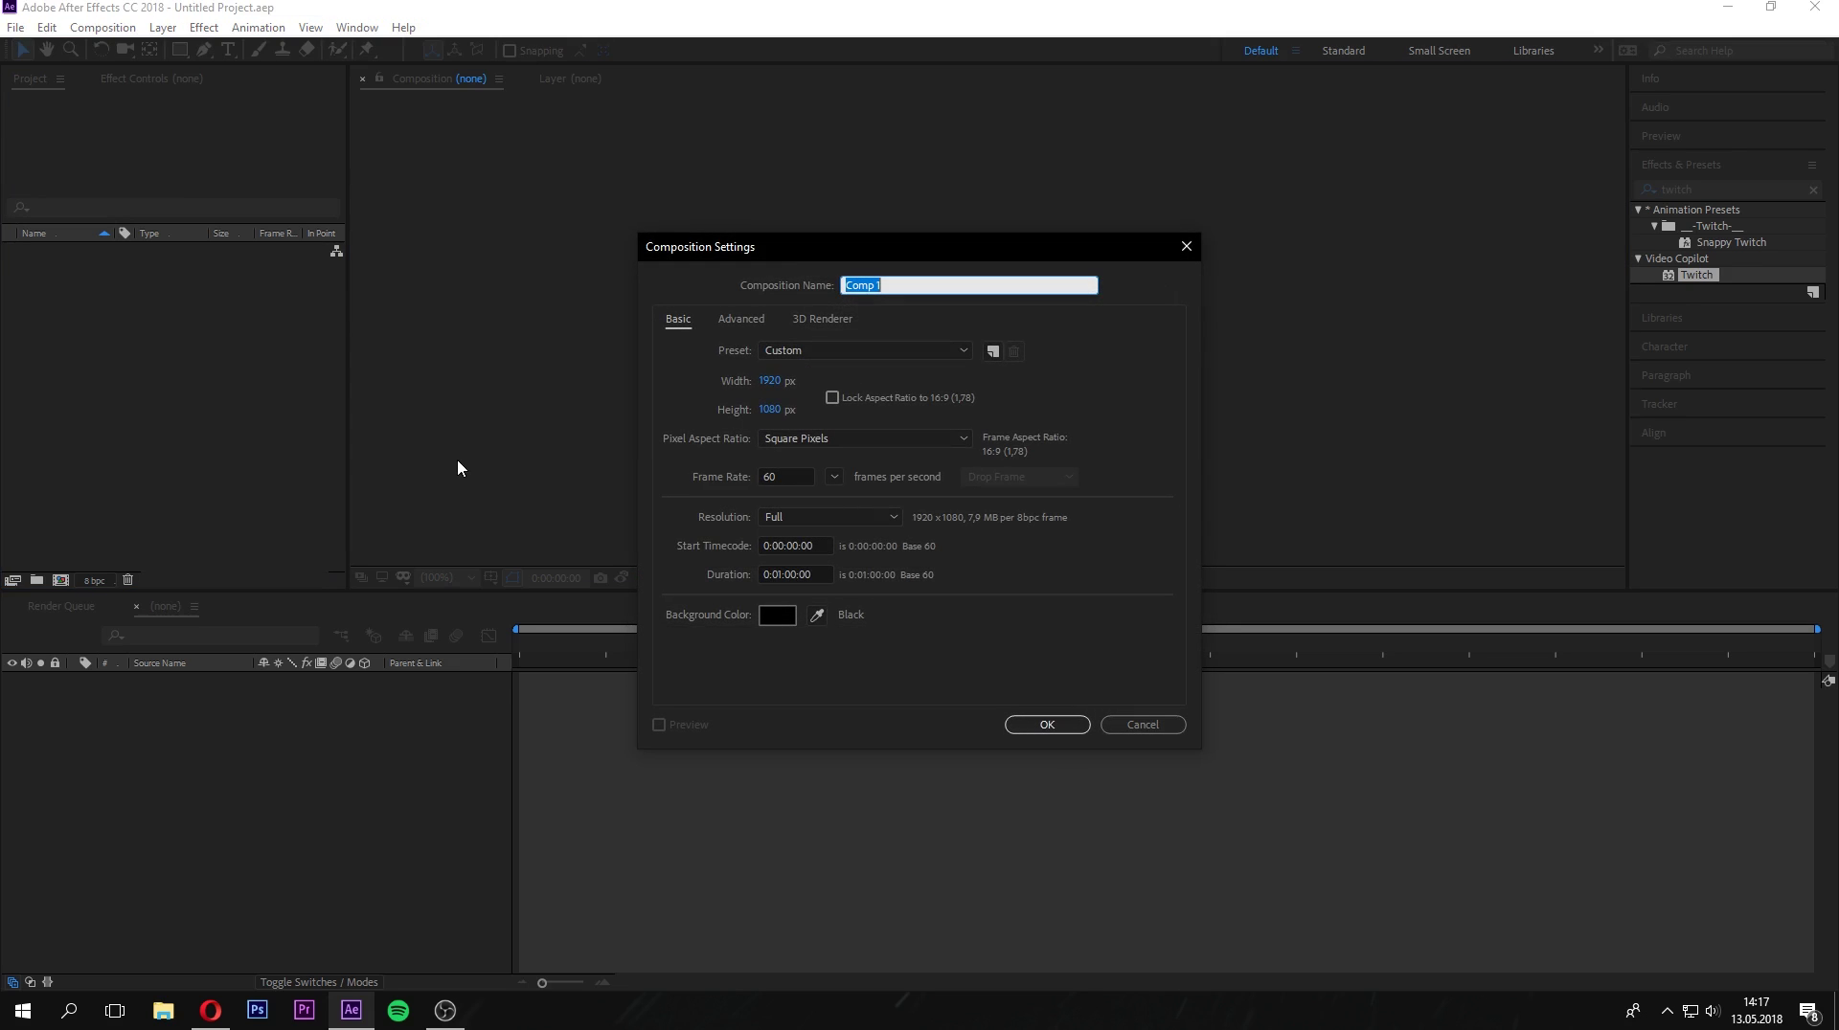
left_click(783, 574)
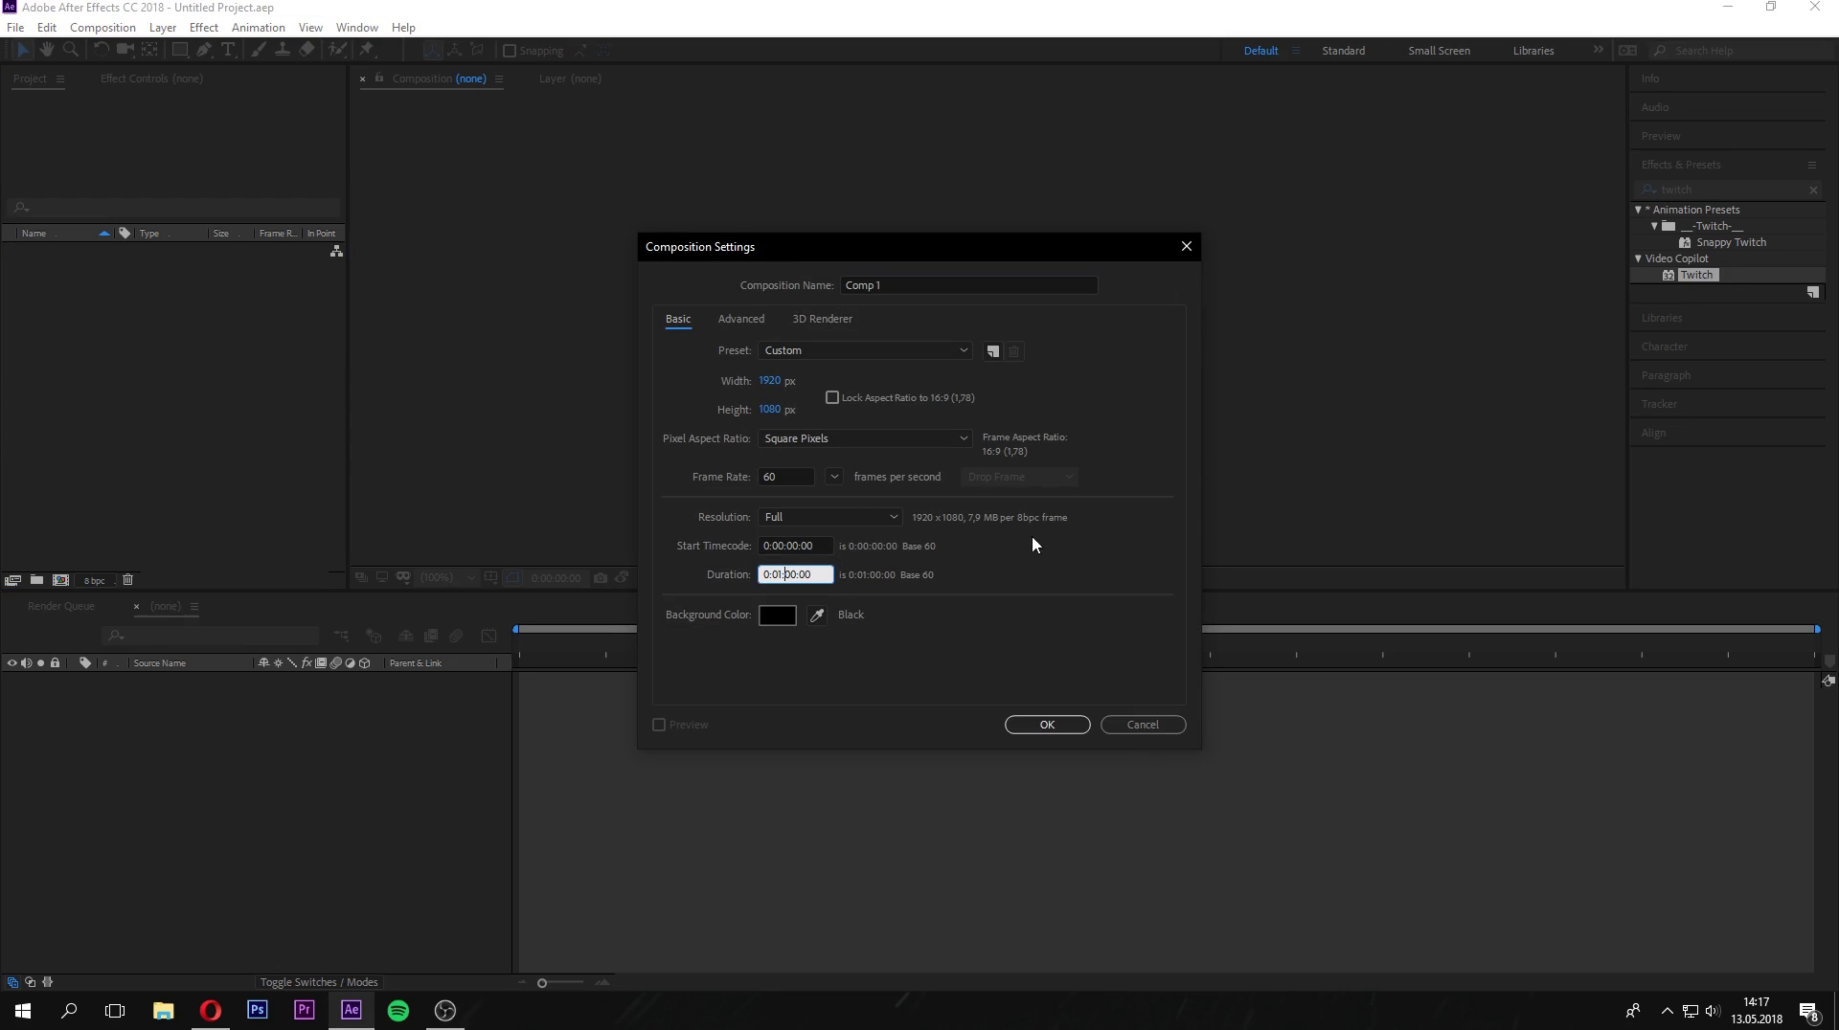
key("Delete")
type("0")
key("Right")
key("Right")
key("Right")
key("BackSpace")
key("BackSpace")
type("30")
left_click(980, 623)
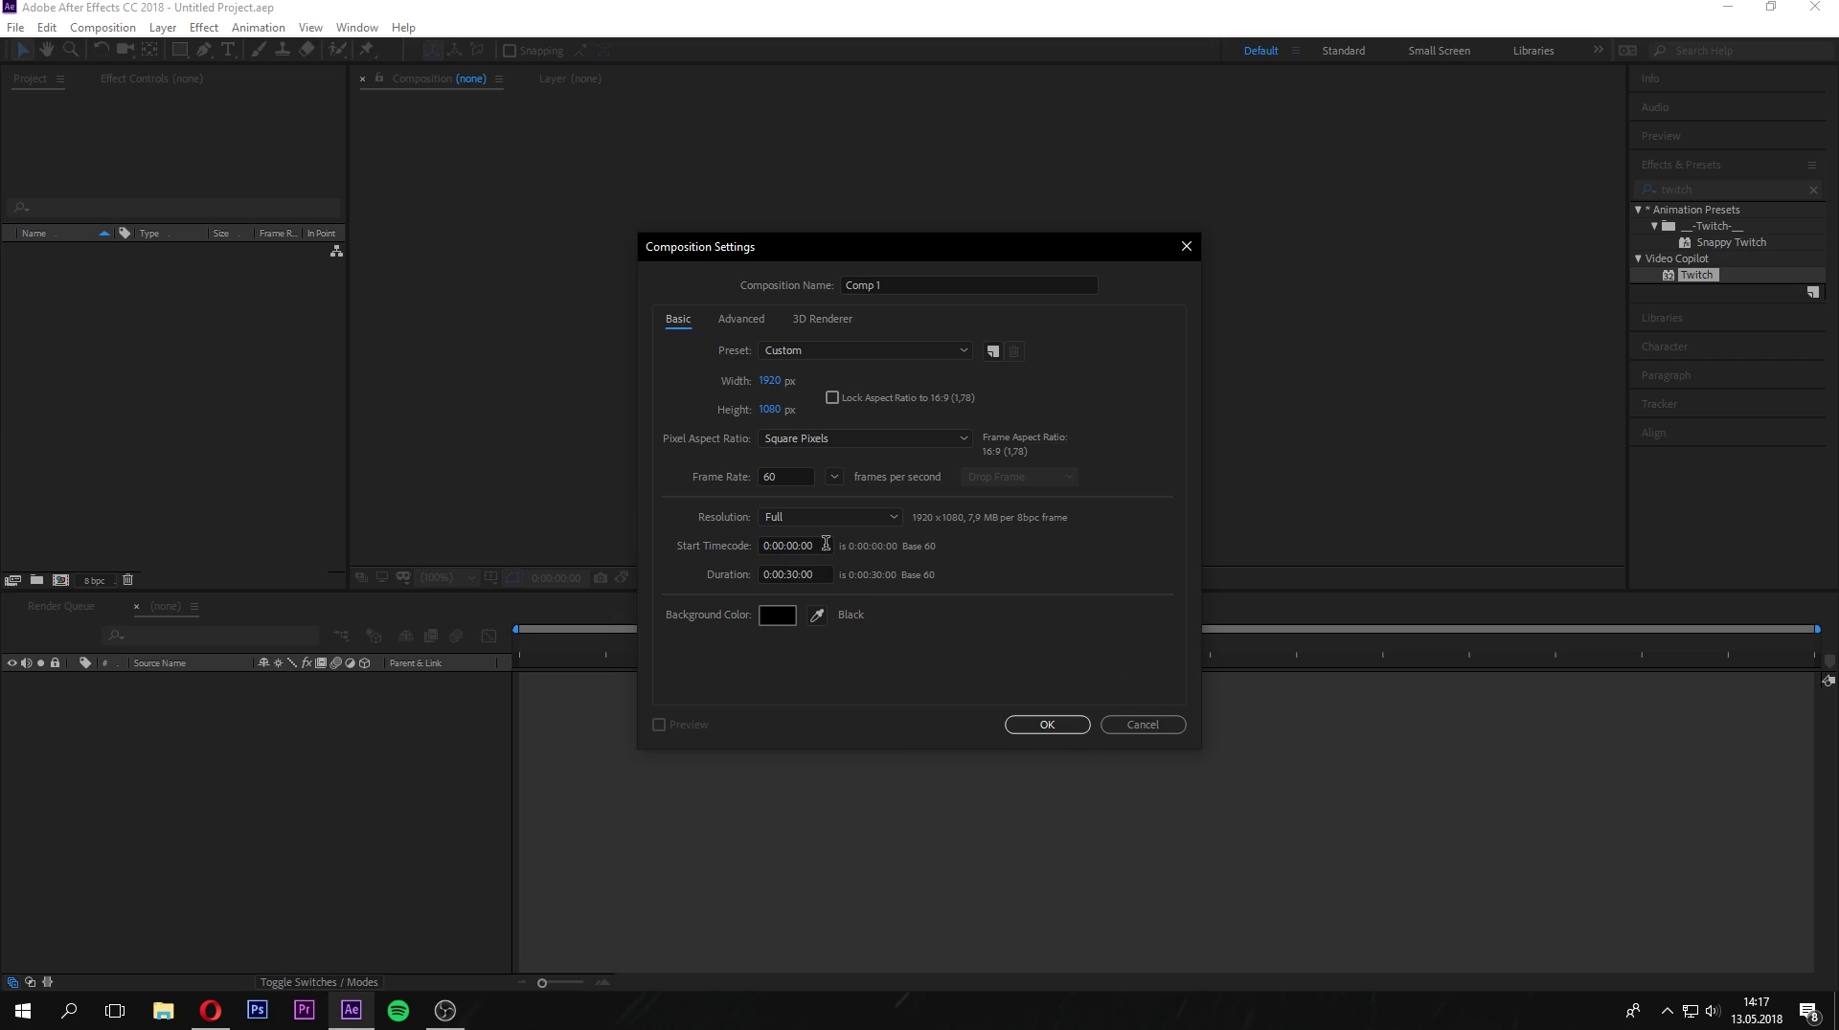
Choose a frame rate of 60 fps, name the 1920 x 1080 composition Intro and create it.
left_click(832, 477)
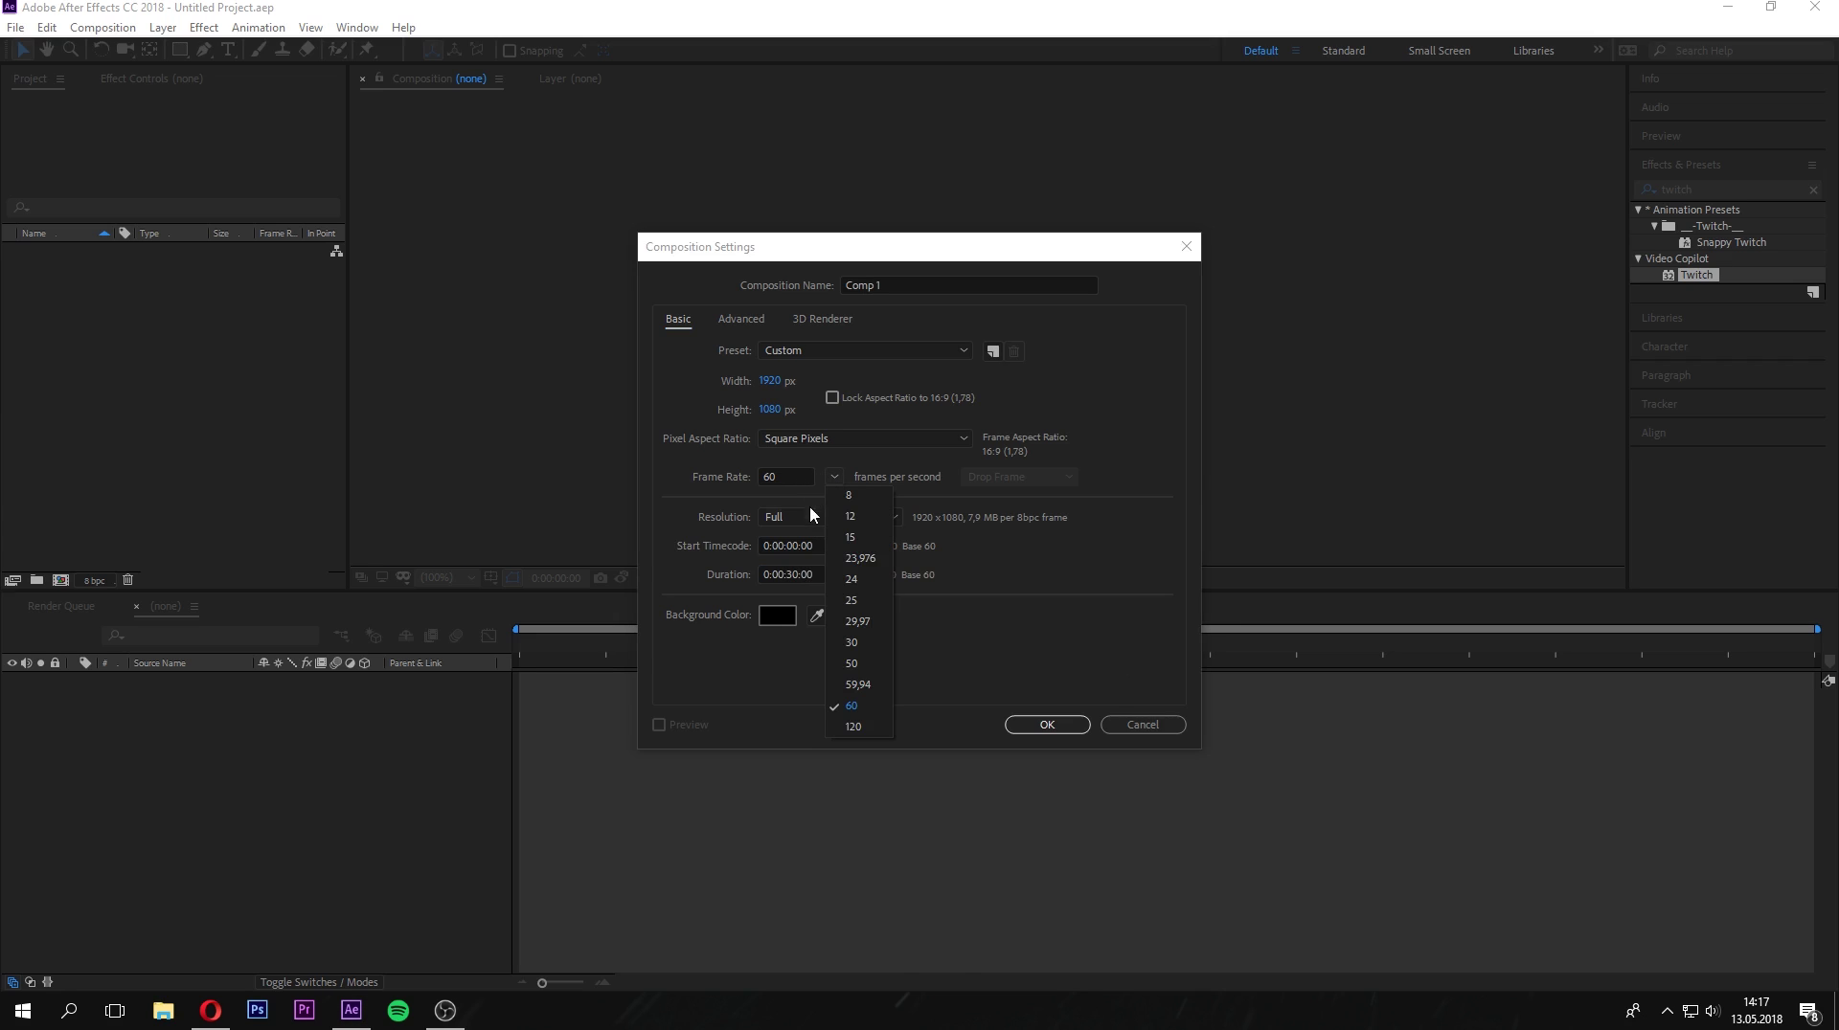
left_click(850, 707)
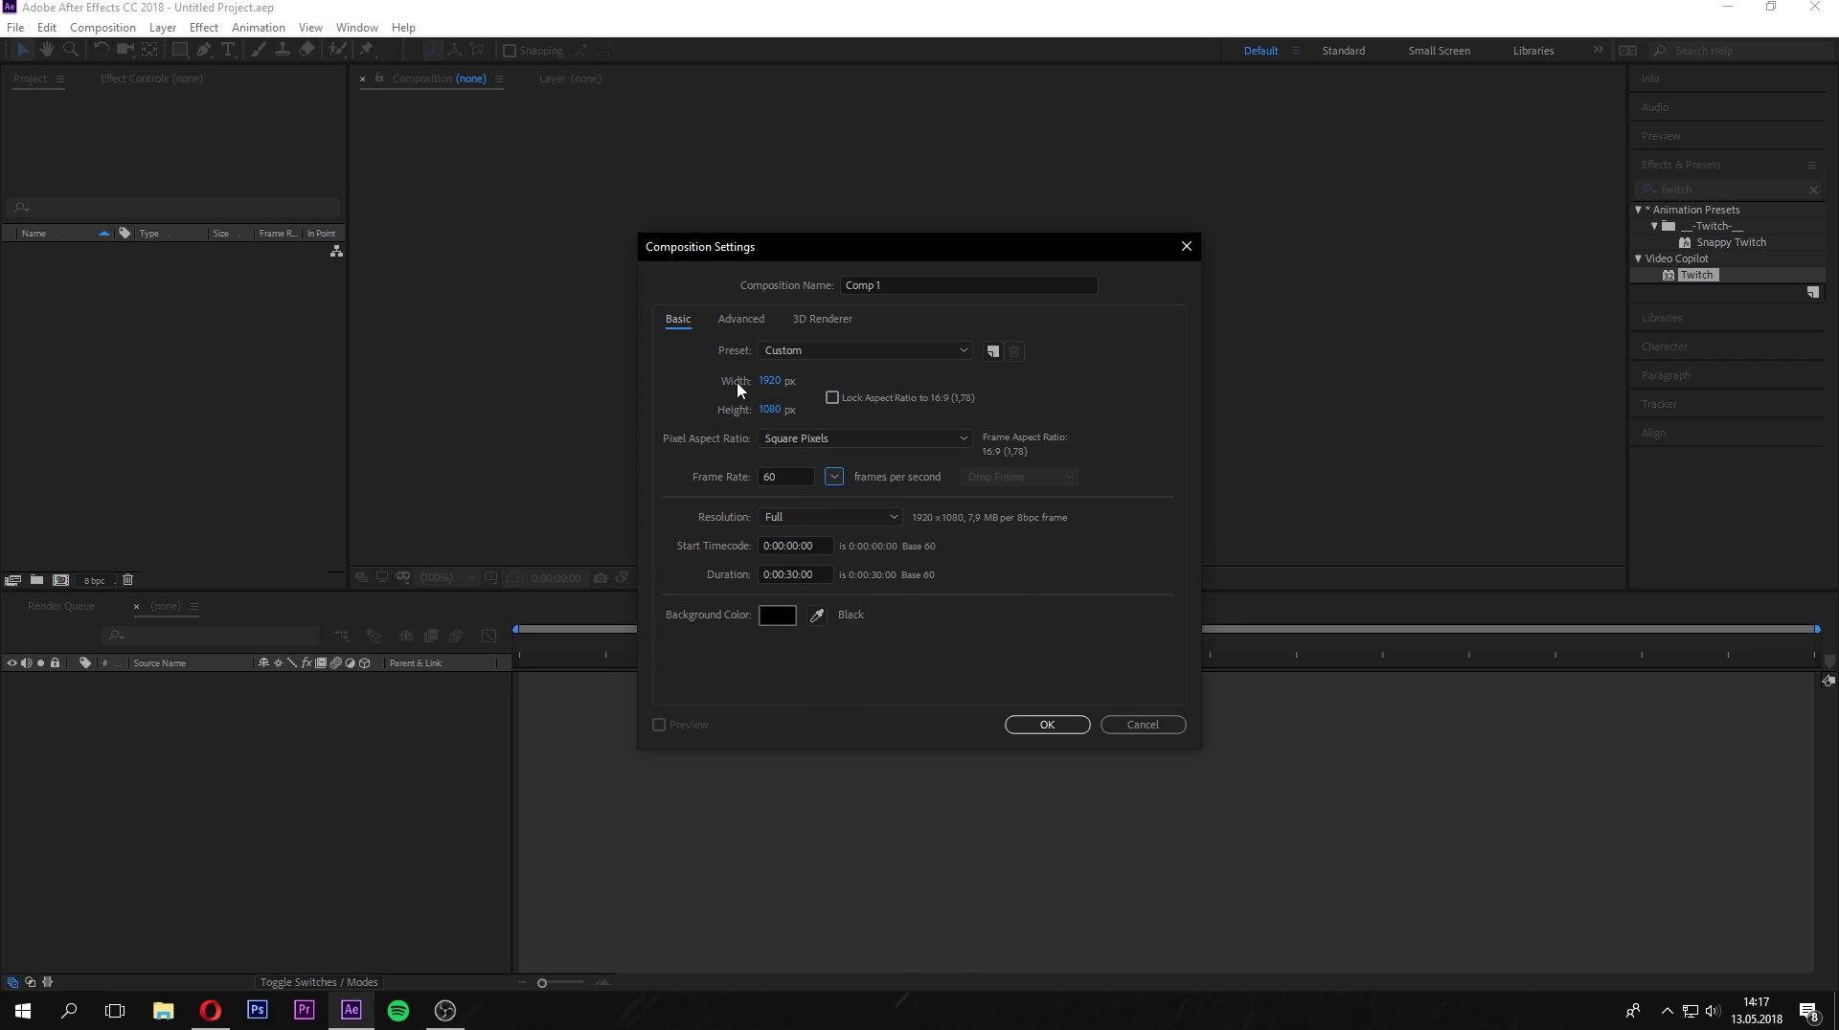
left_click(769, 381)
left_click(770, 410)
left_click_drag(925, 250, 859, 261)
double_click(832, 291)
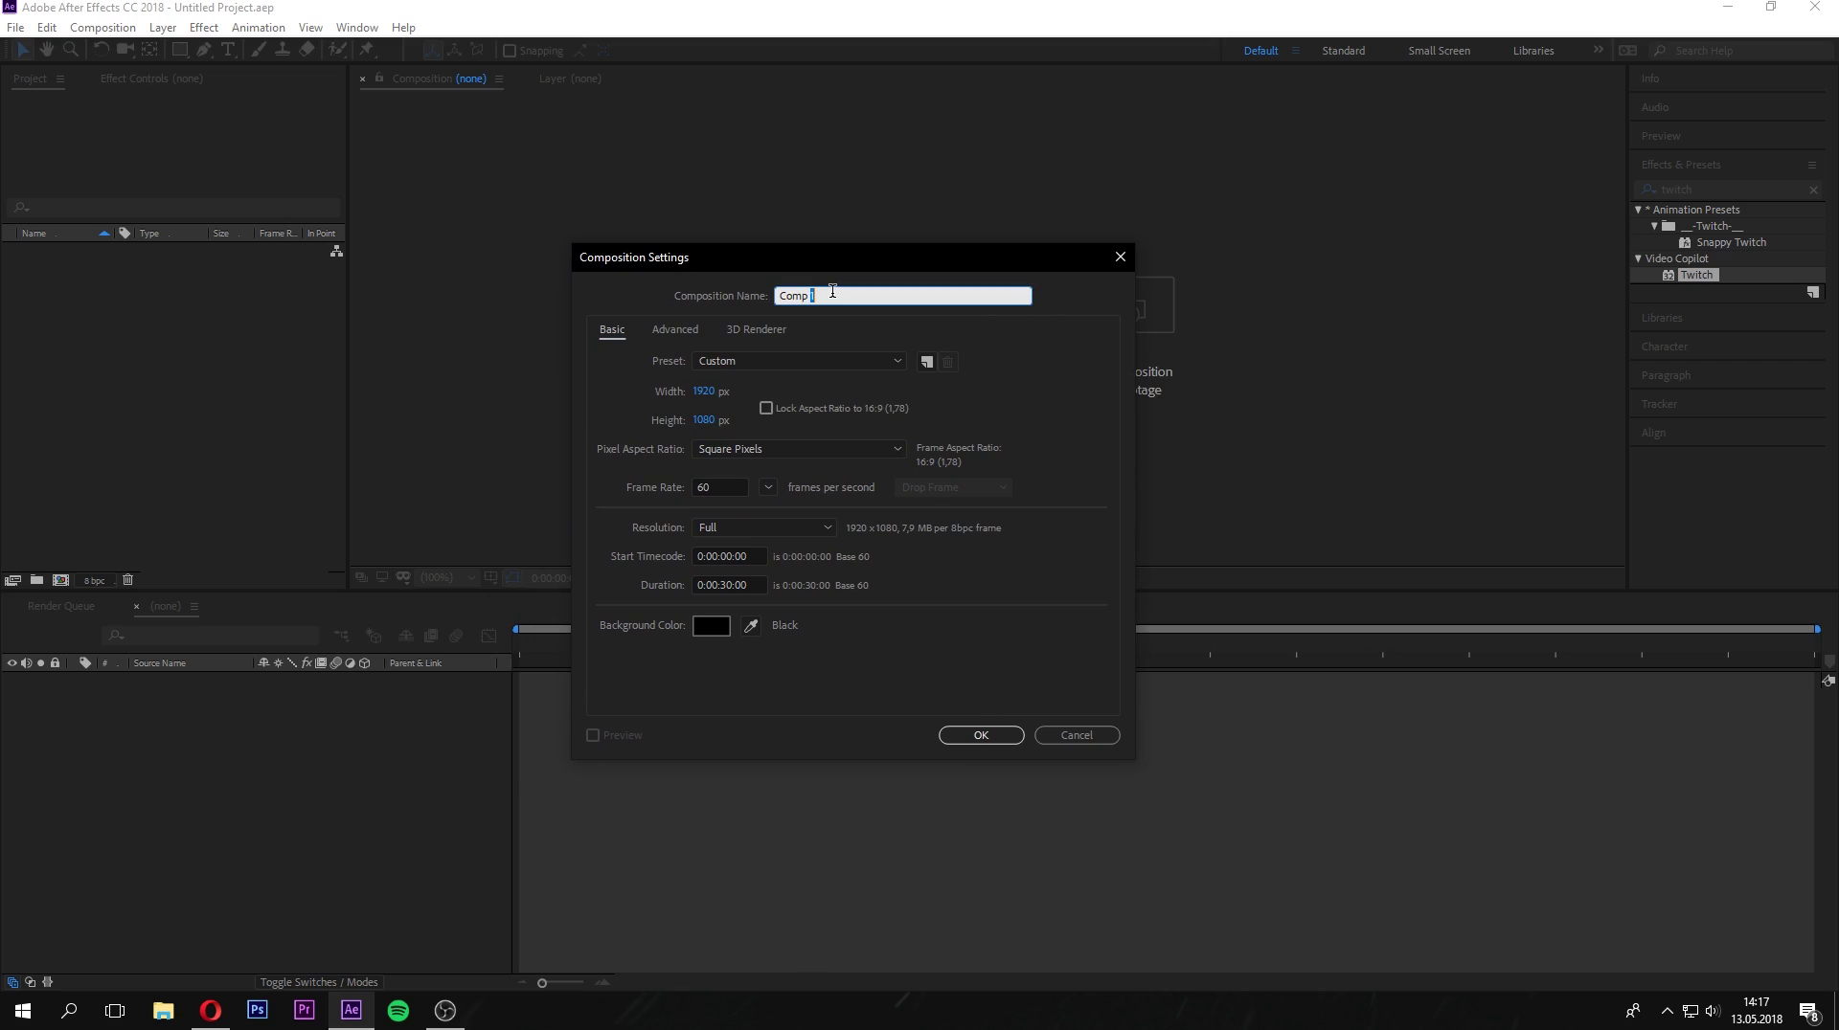
triple_click(833, 291)
key("BackSpace")
left_click(1004, 736)
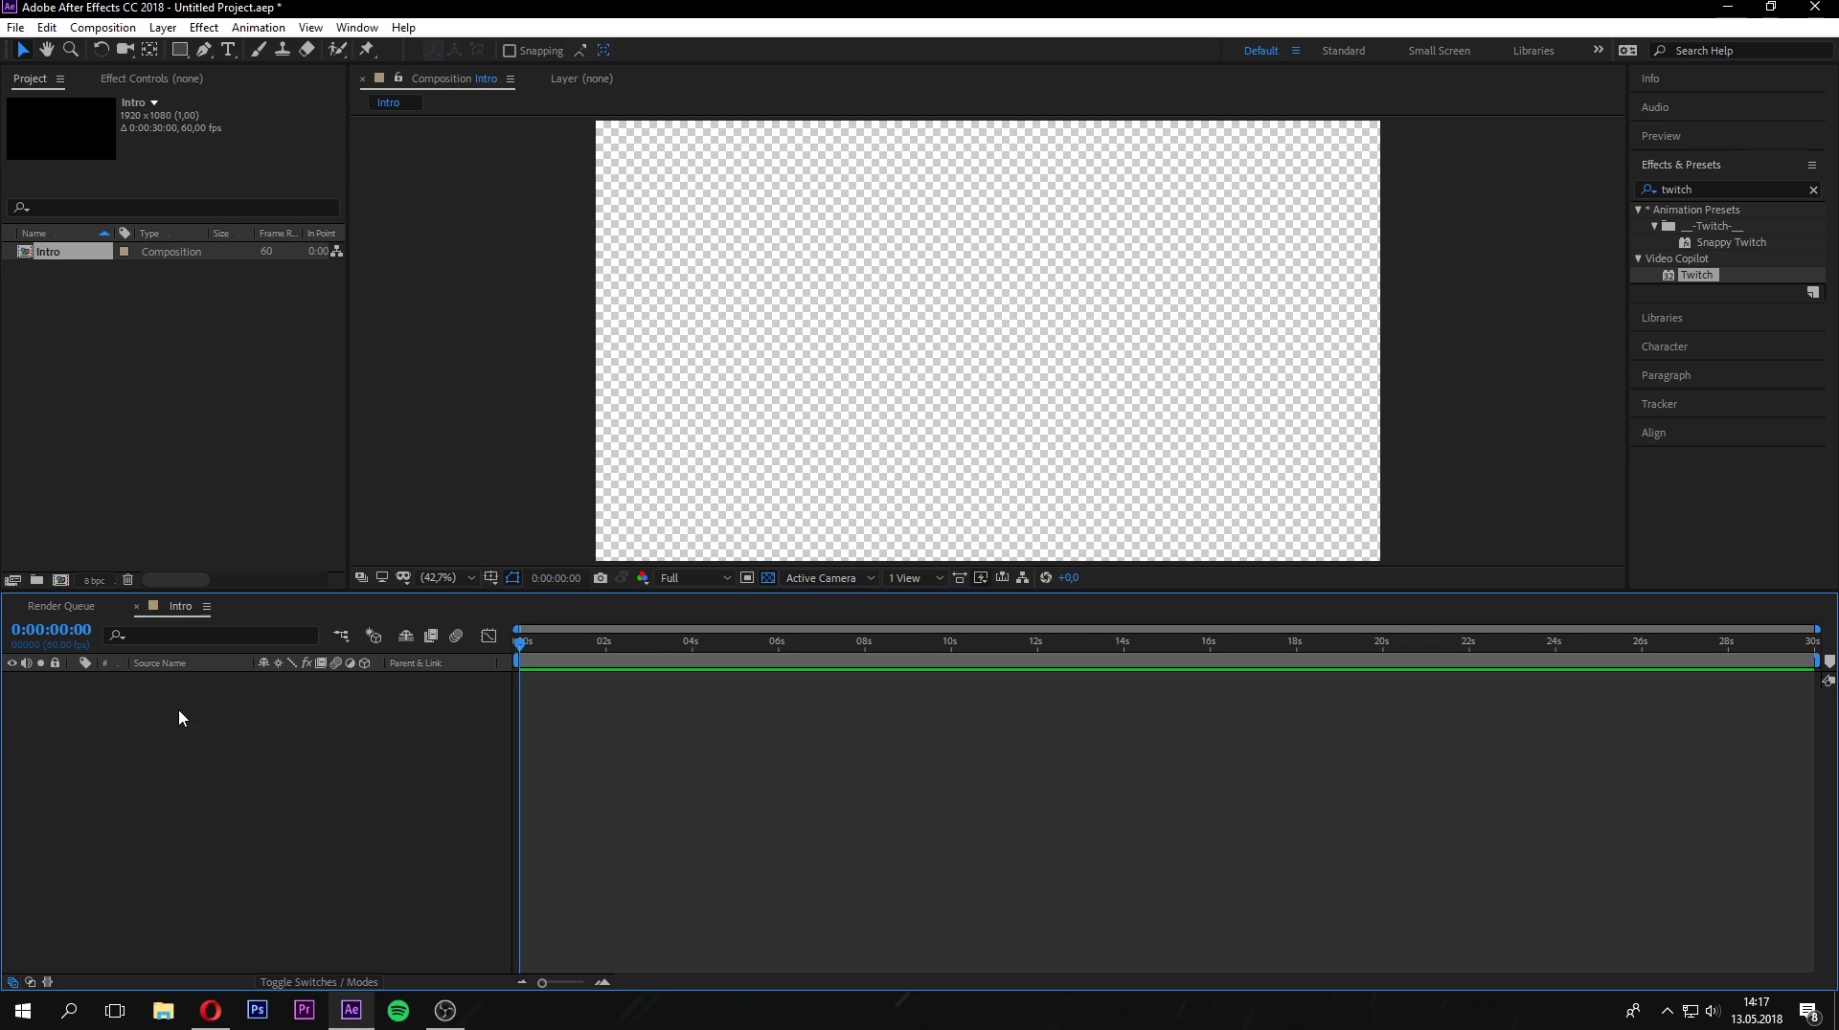
Add a black (000000) solid layer of 1920 x 1080 px to the Intro composition as the background.
right_click(234, 706)
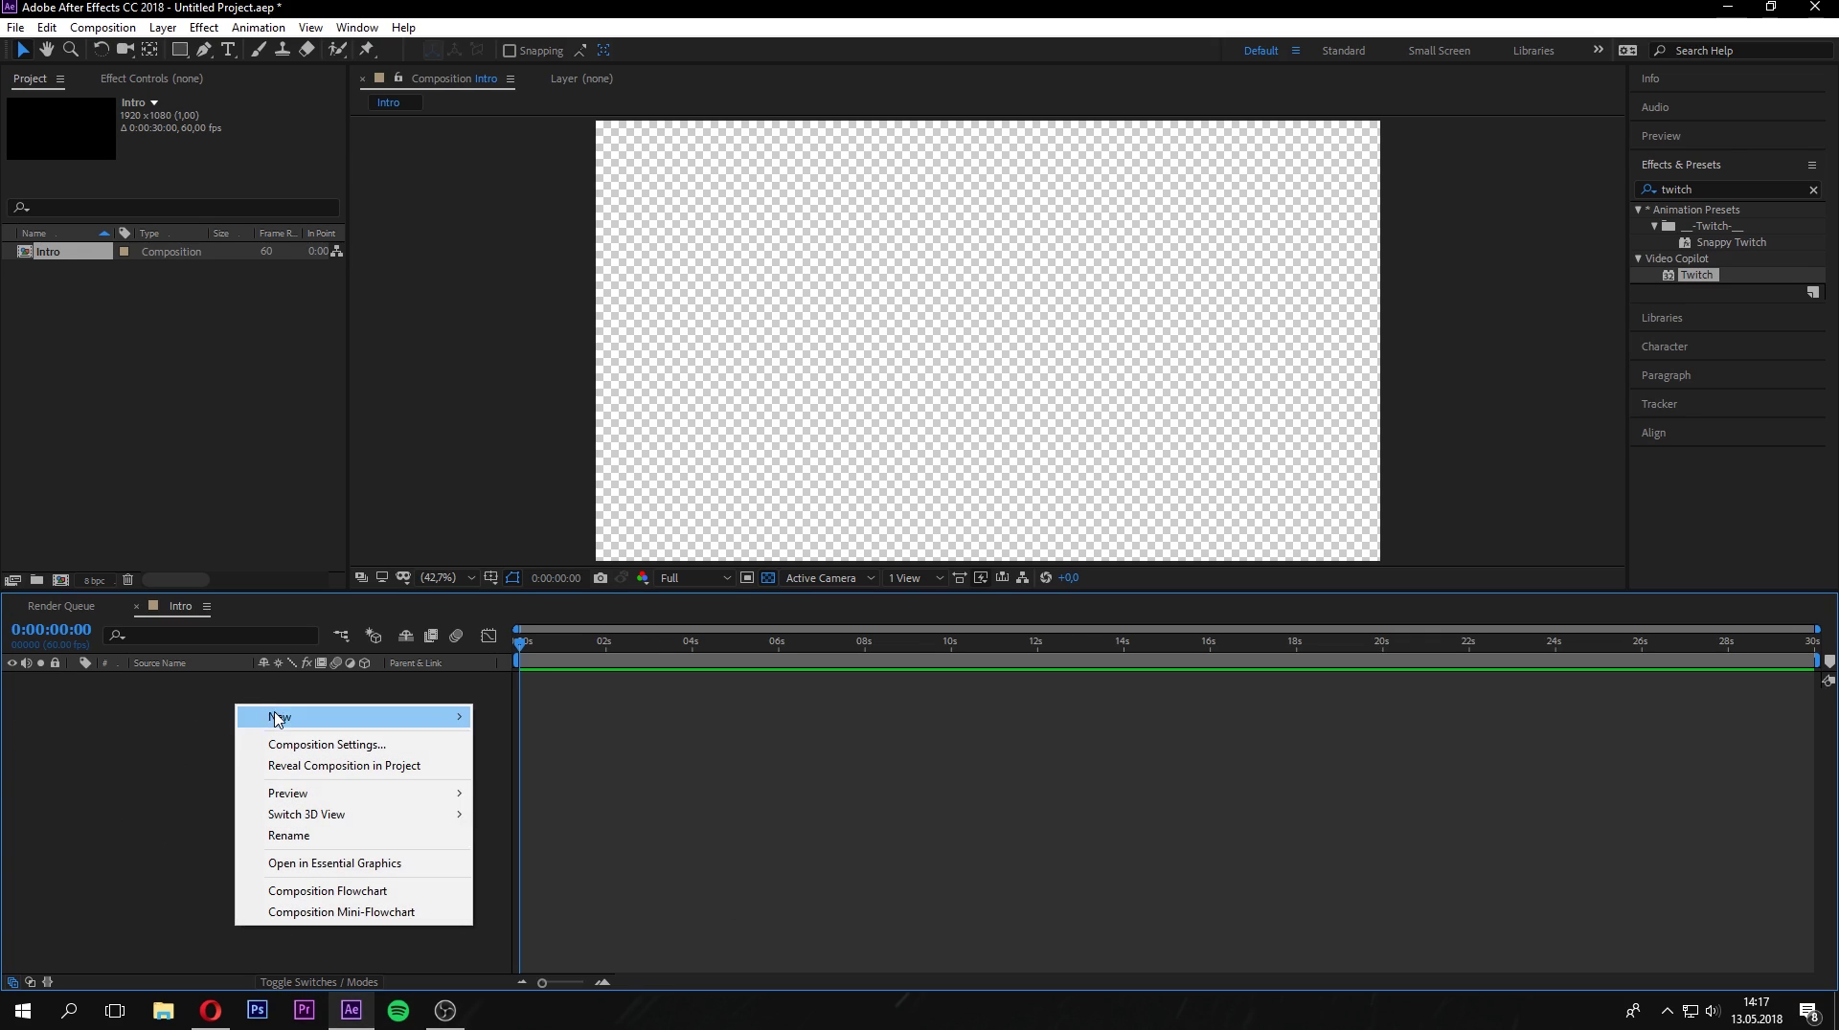
mouse_move(251, 716)
left_click(531, 765)
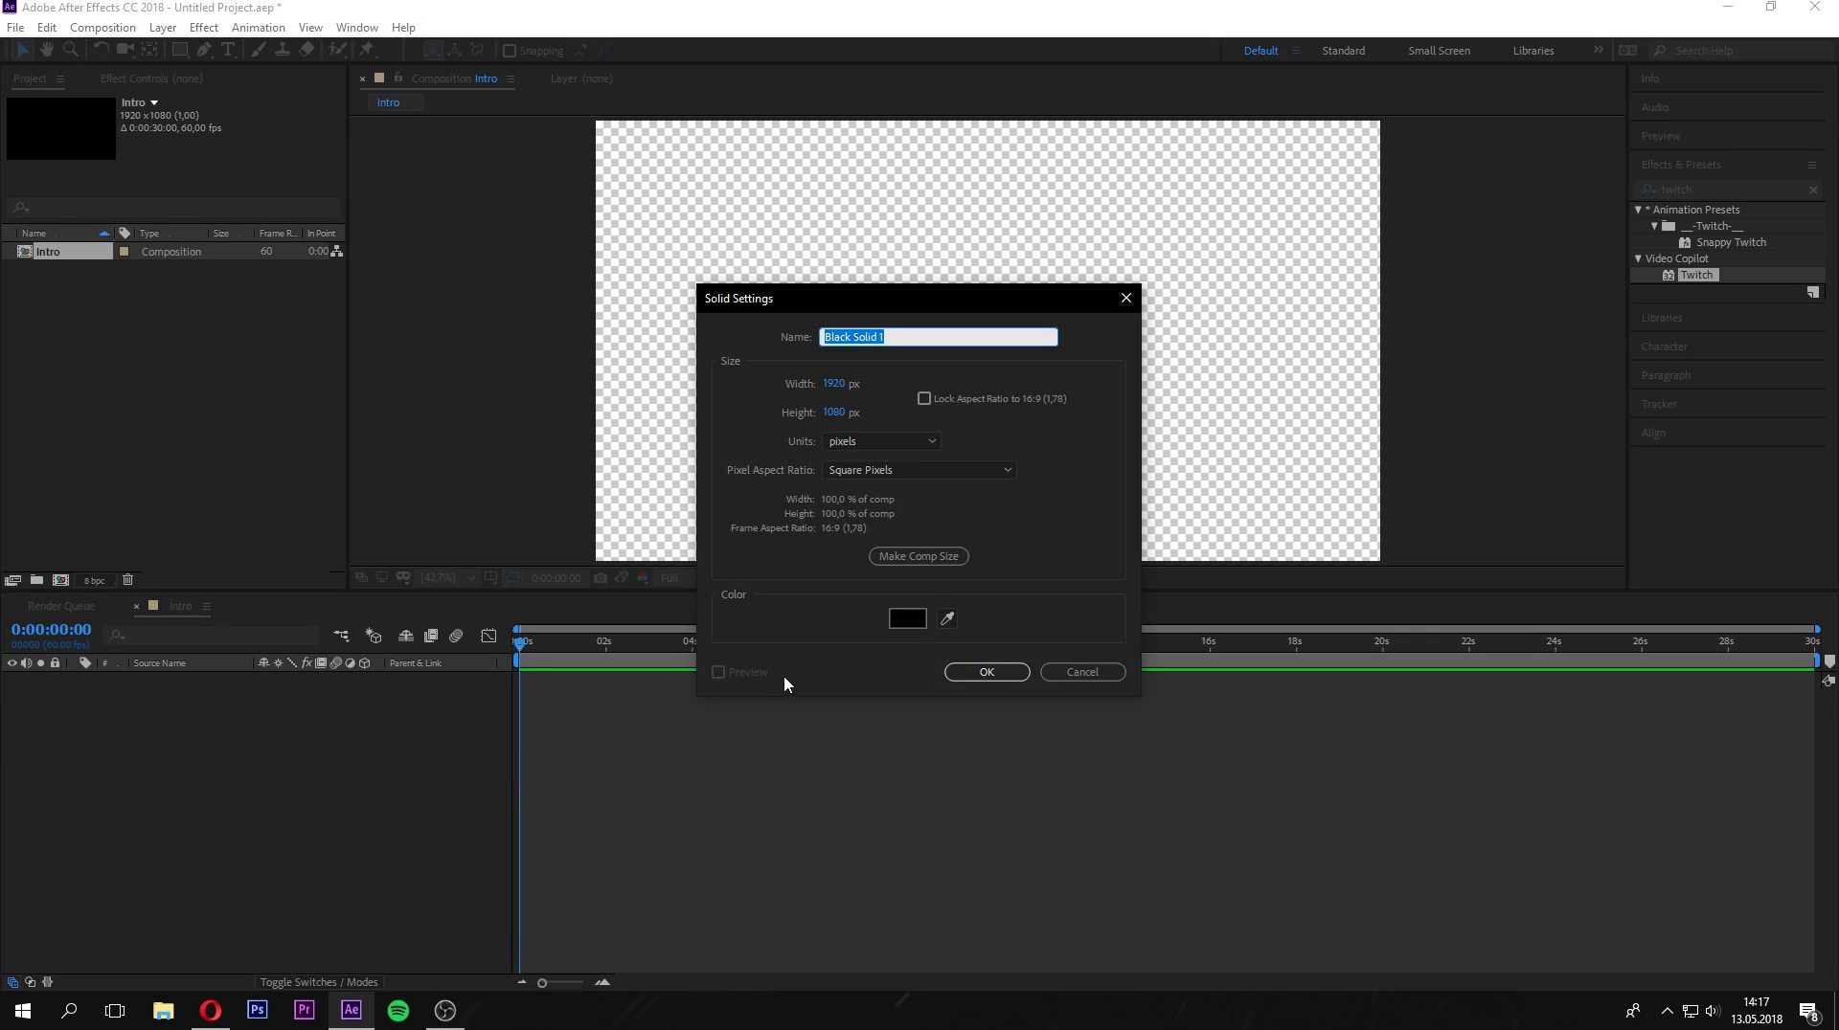
left_click(917, 623)
left_click_drag(1220, 578, 898, 835)
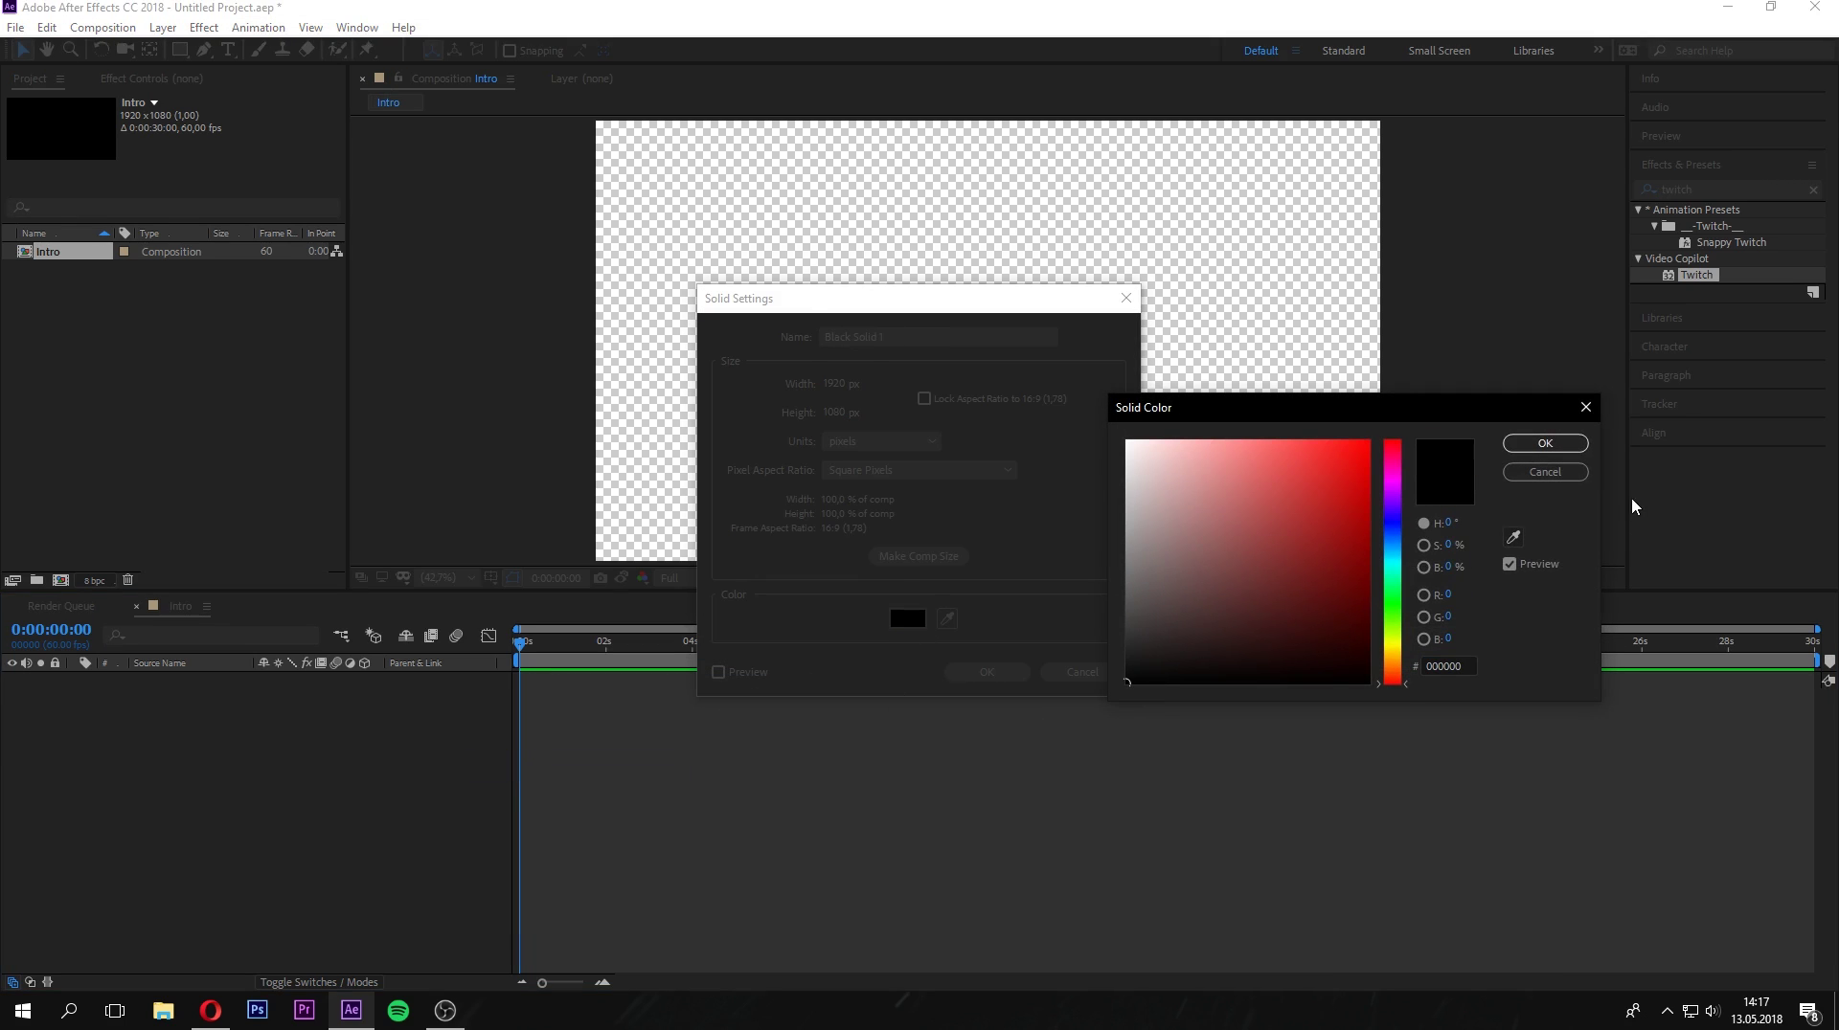
left_click(1553, 446)
left_click(1545, 443)
left_click(1012, 674)
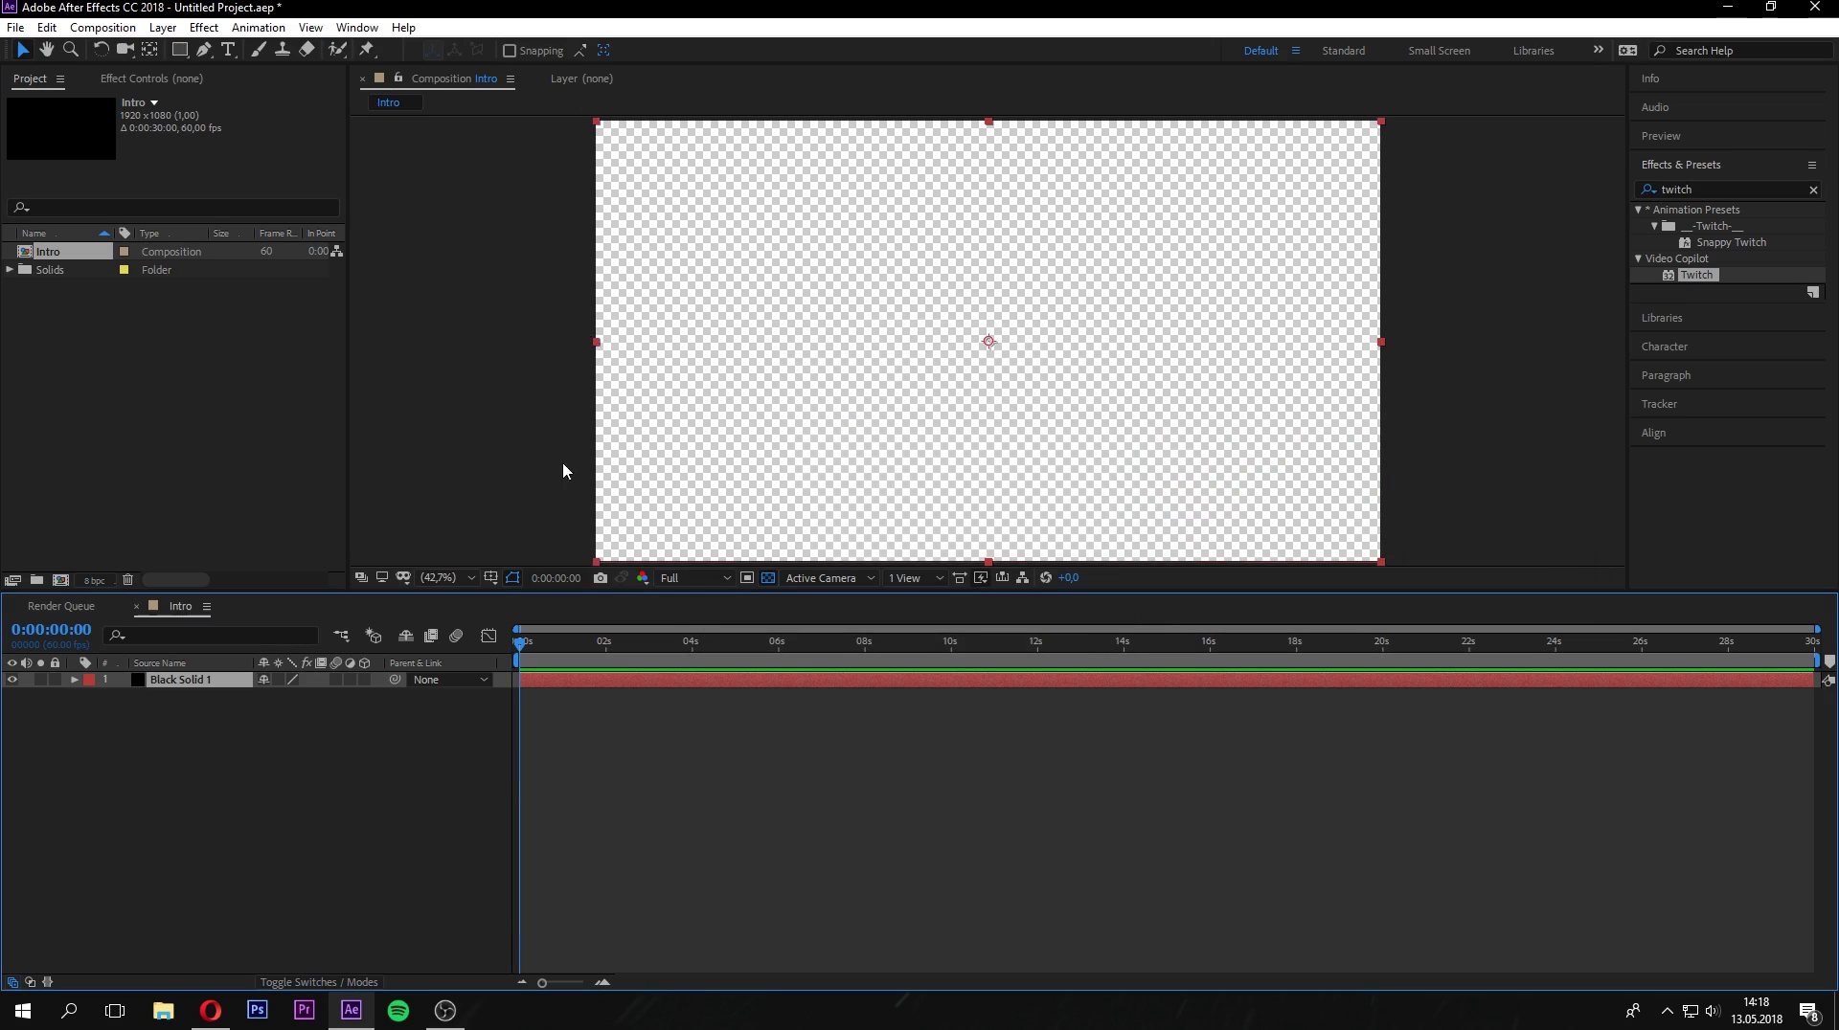
left_click(310, 794)
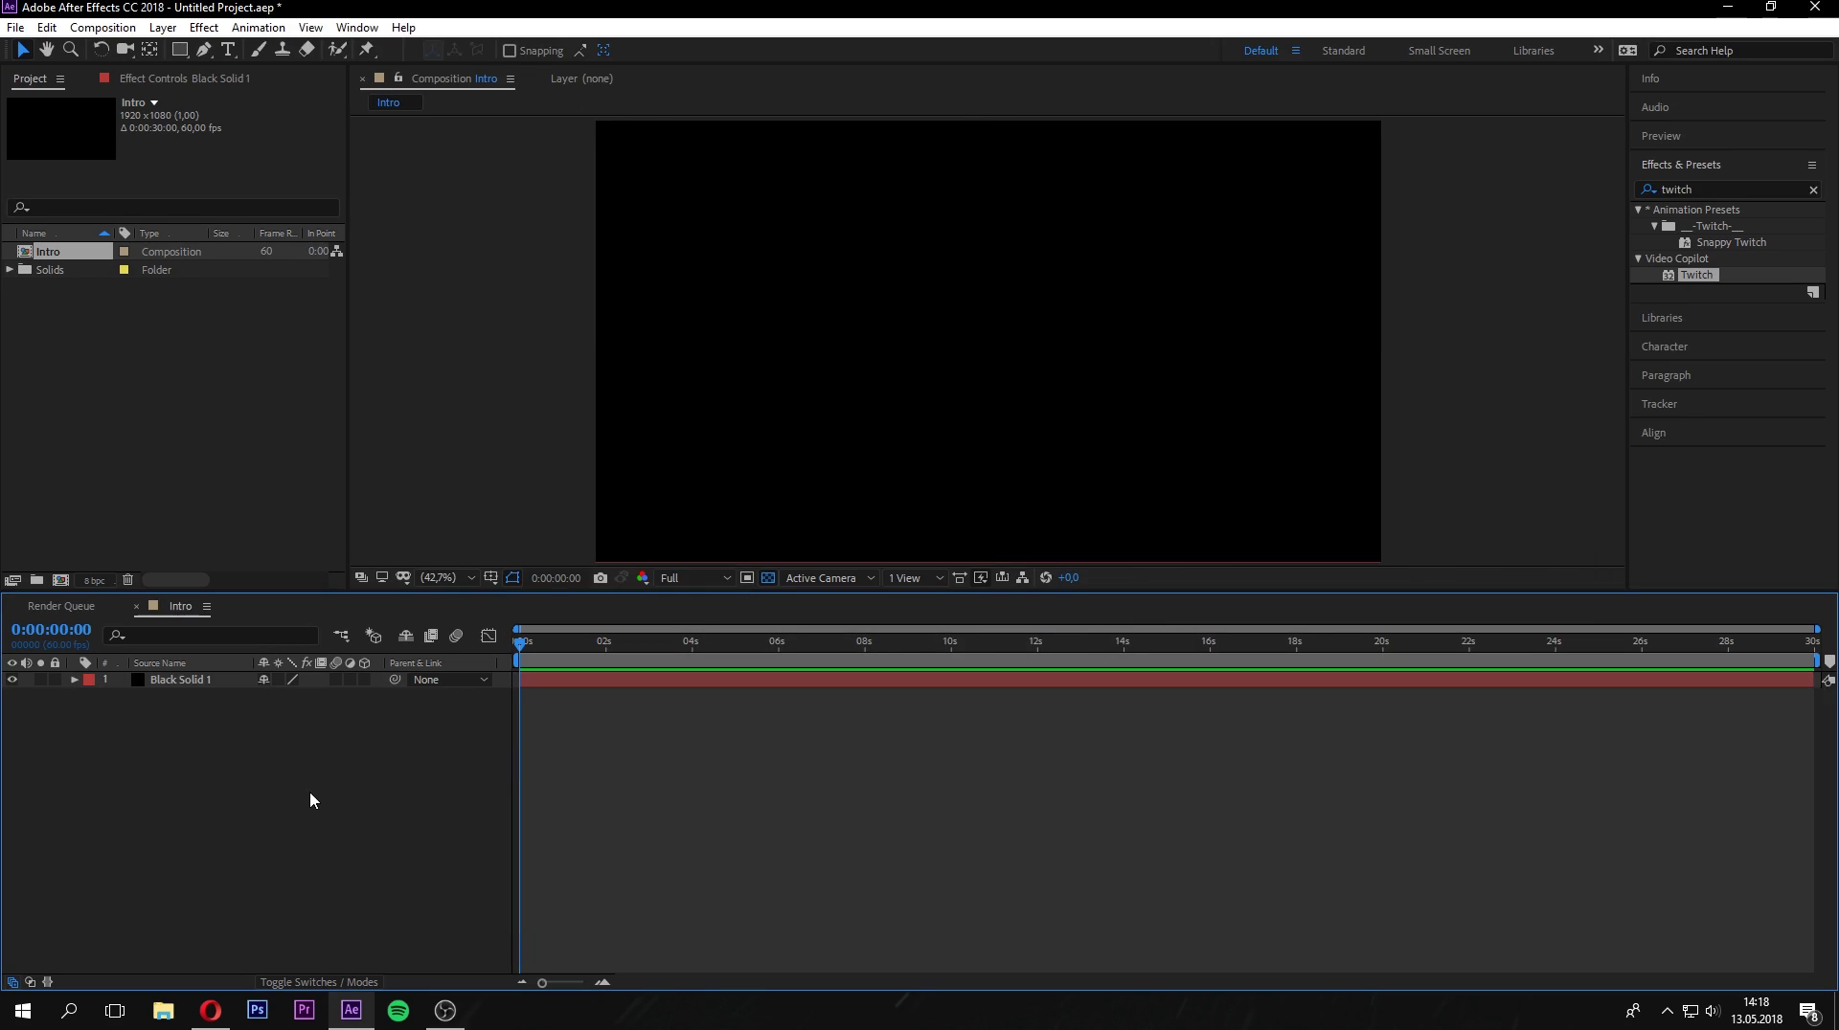
Add a text layer reading HYDRA ARTZ and move it roughly to the middle of the frame.
right_click(201, 708)
mouse_move(259, 726)
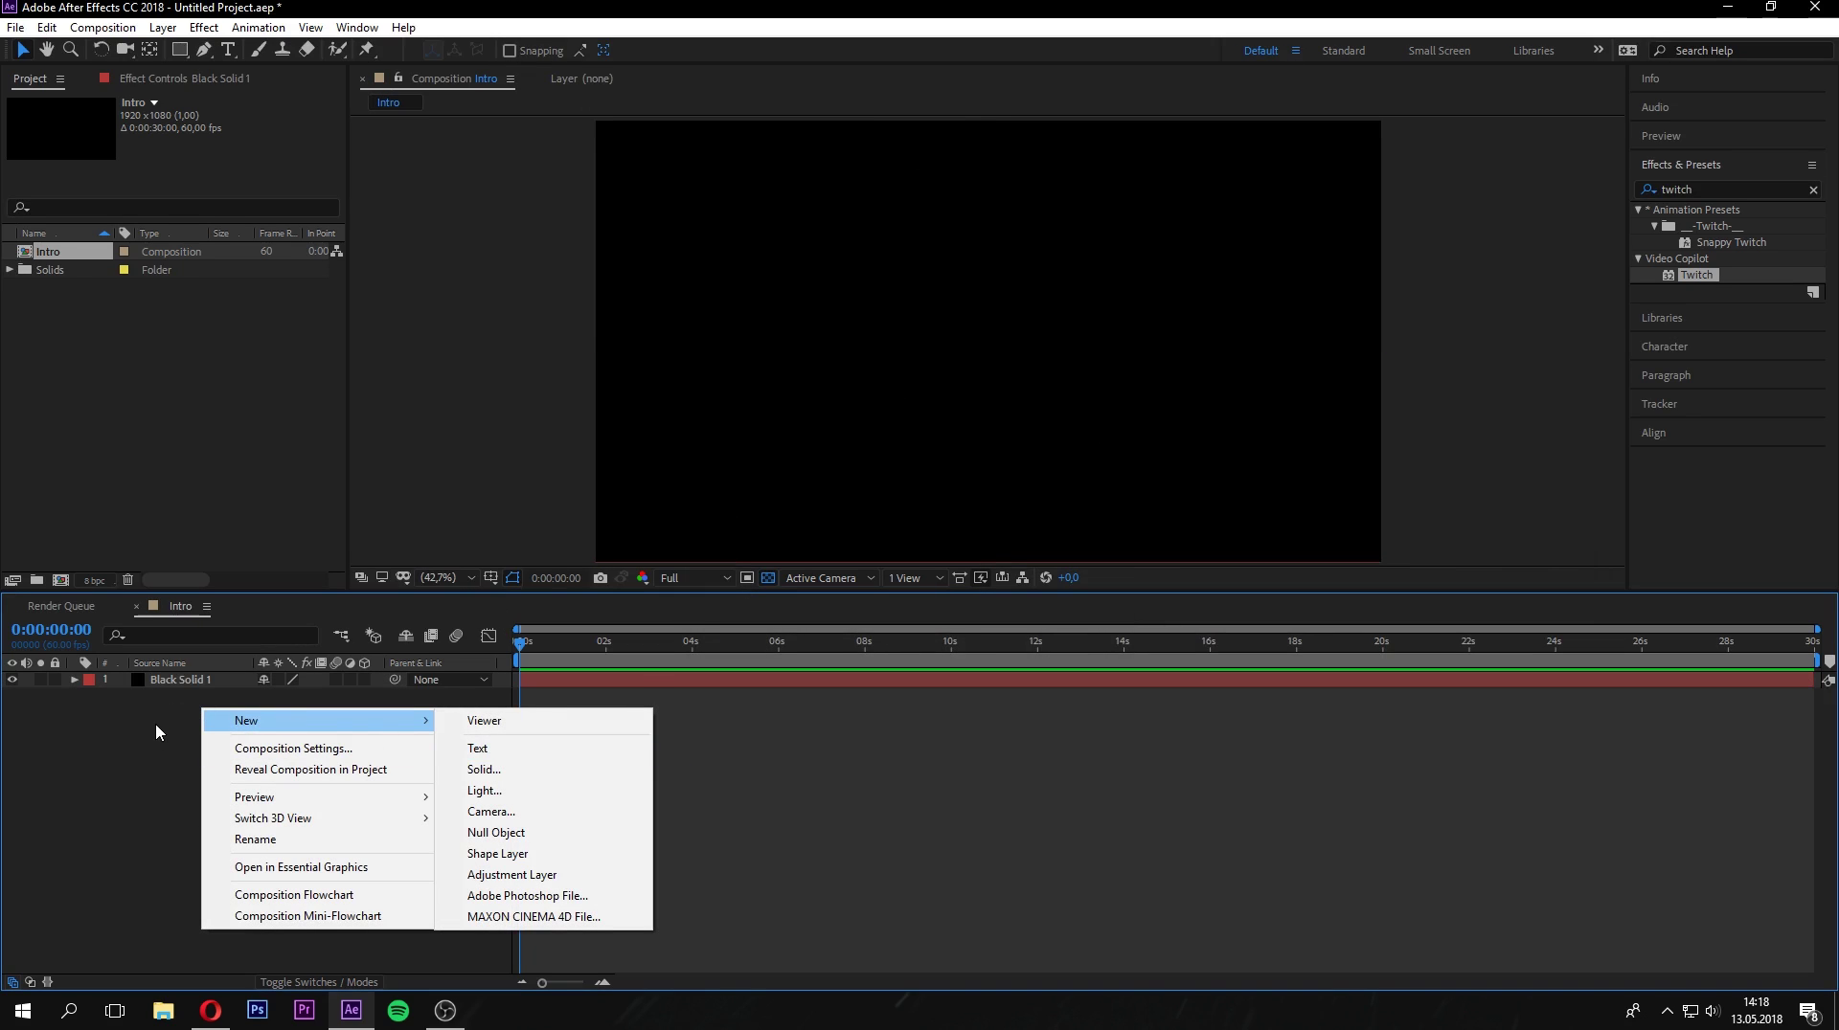
right_click(203, 723)
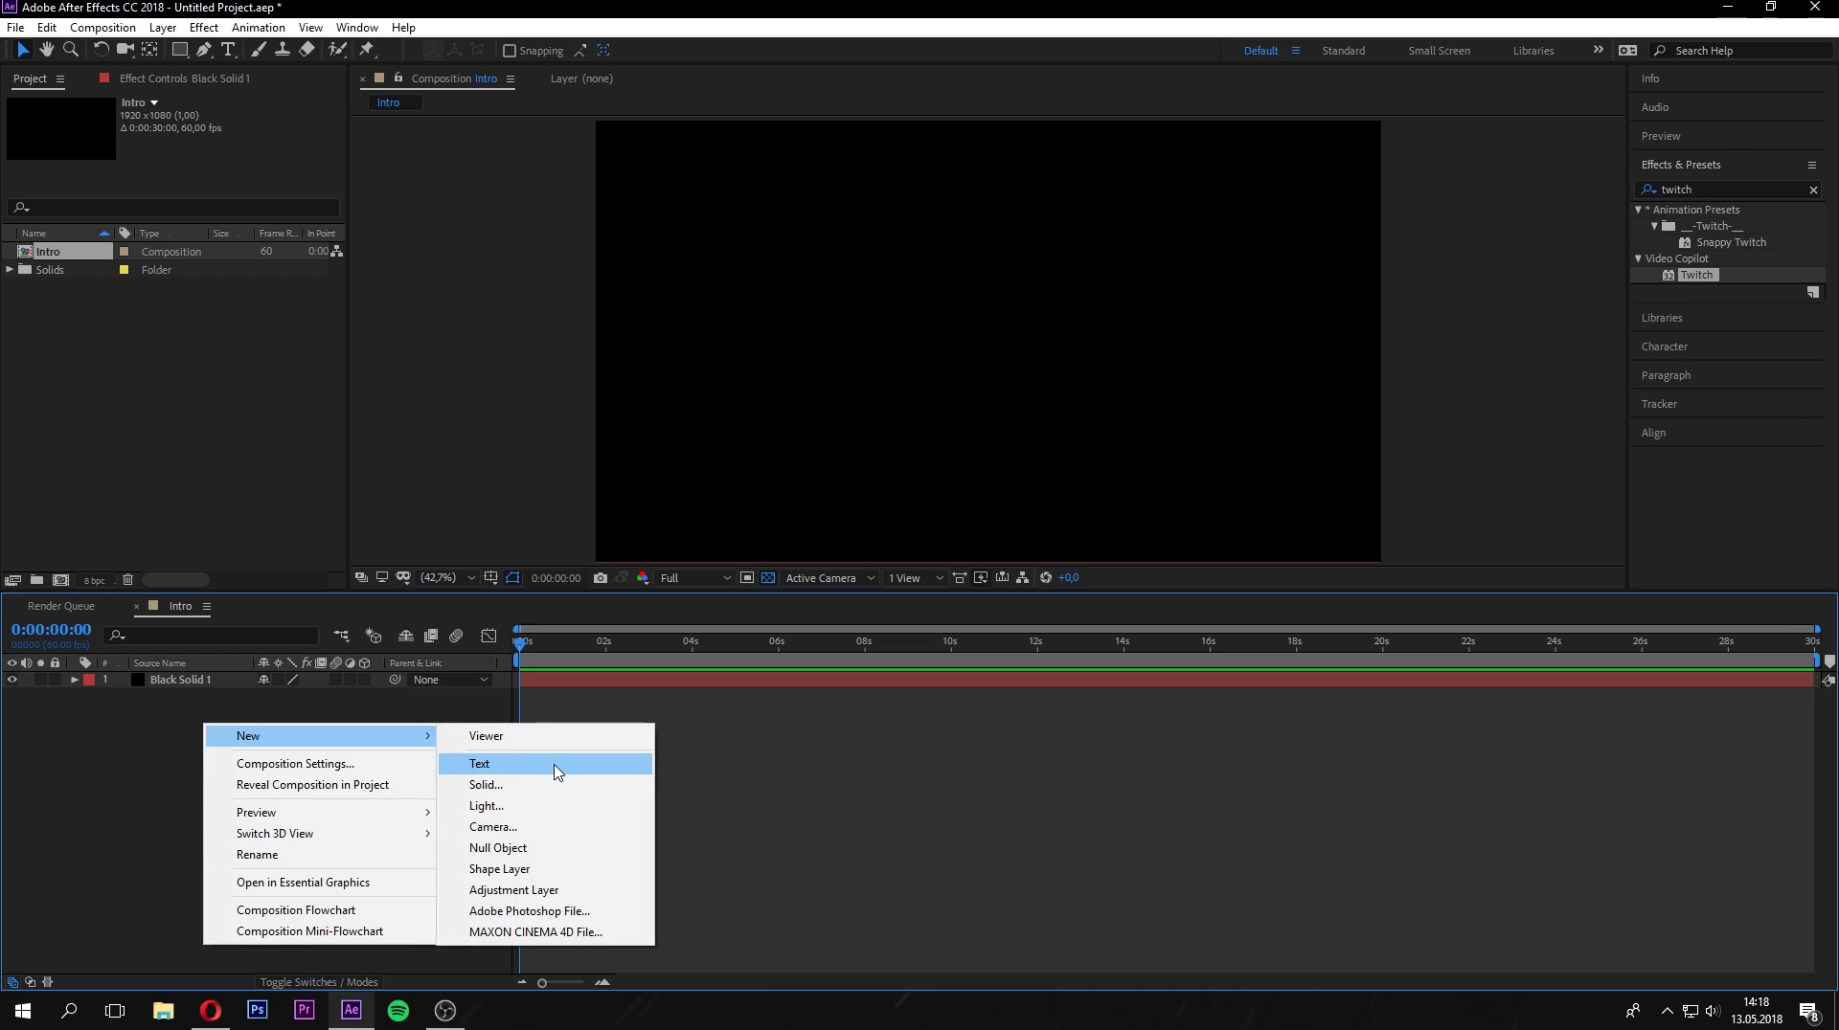
left_click(474, 764)
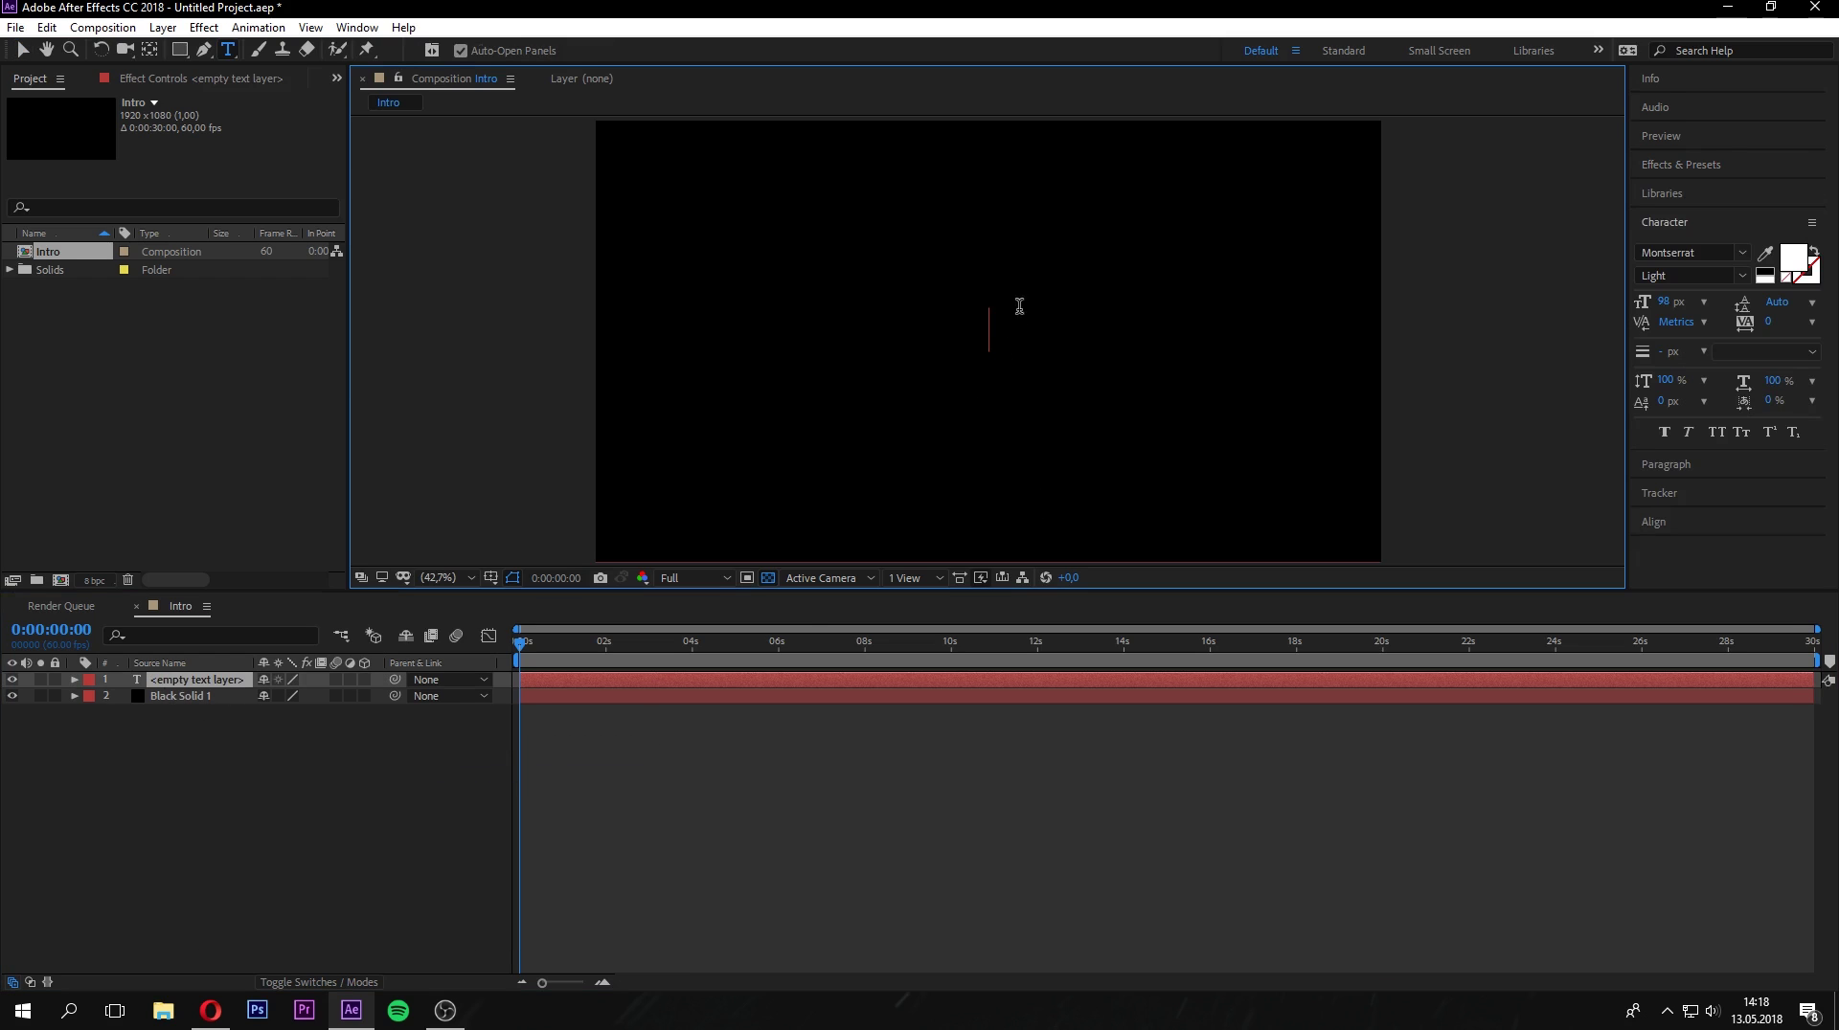
type("h")
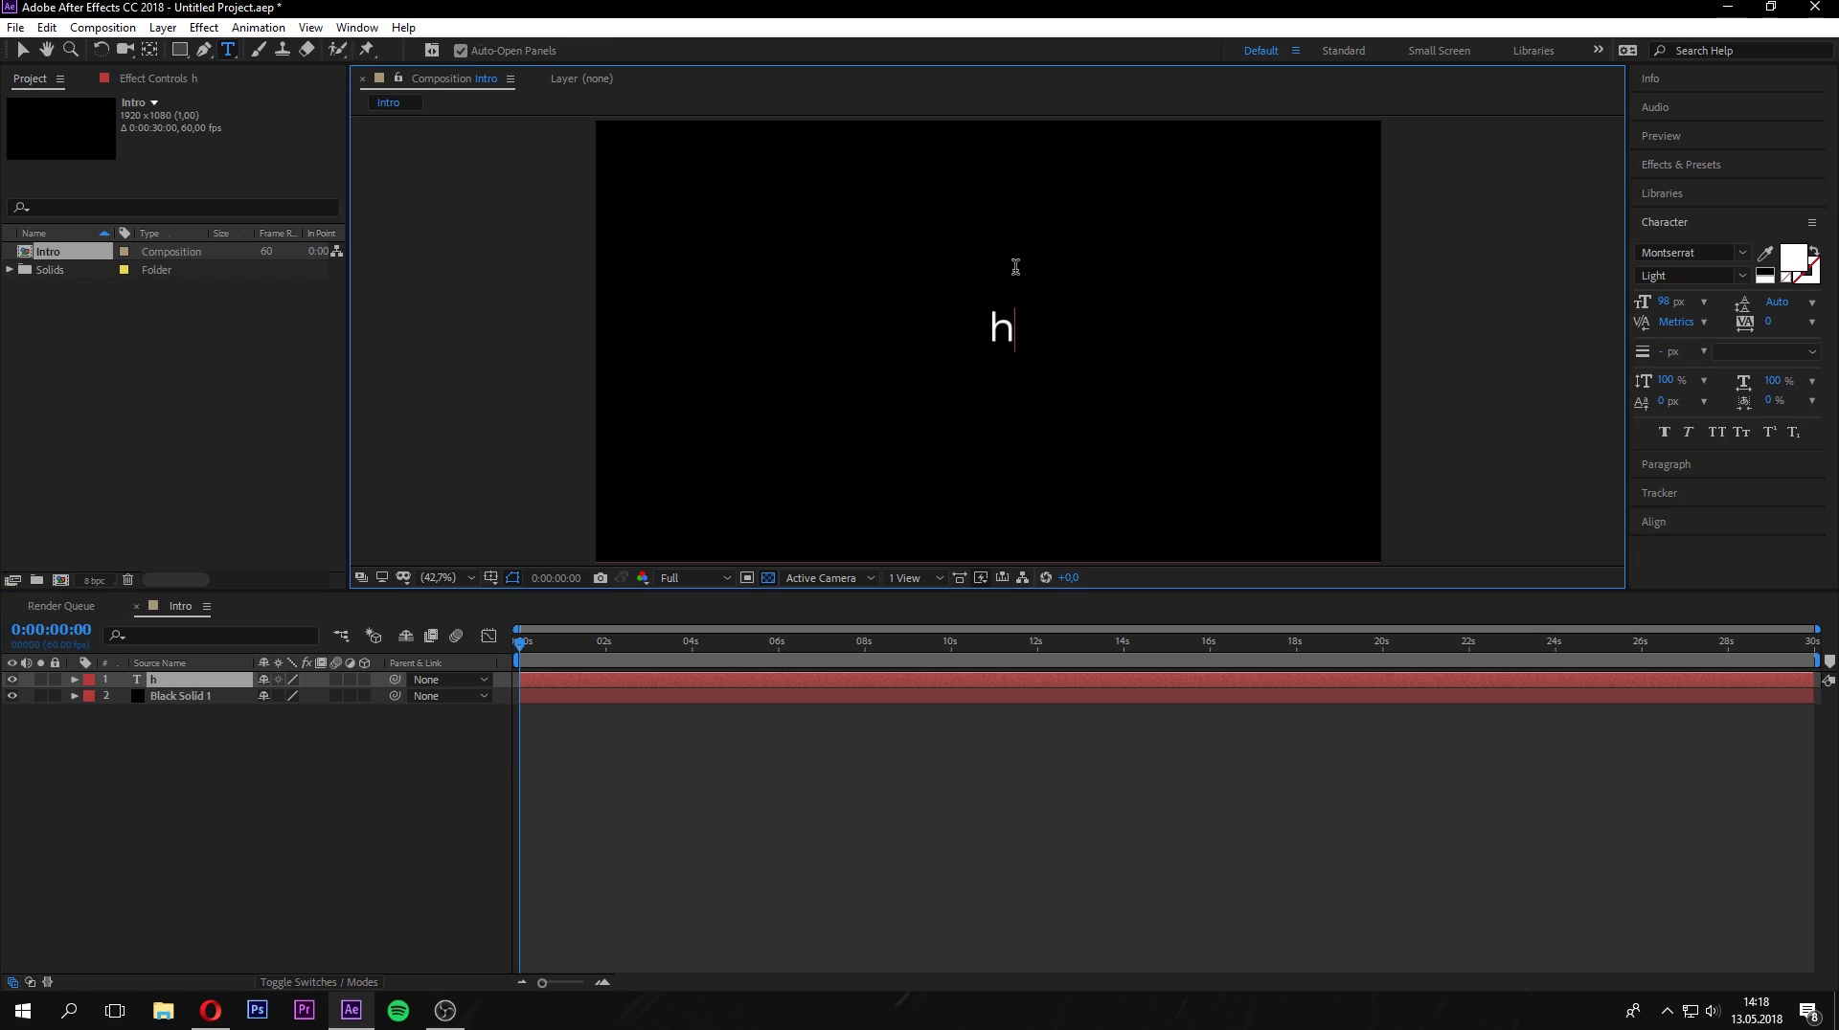
key("BackSpace")
type("HYDRA A ")
type("TZ")
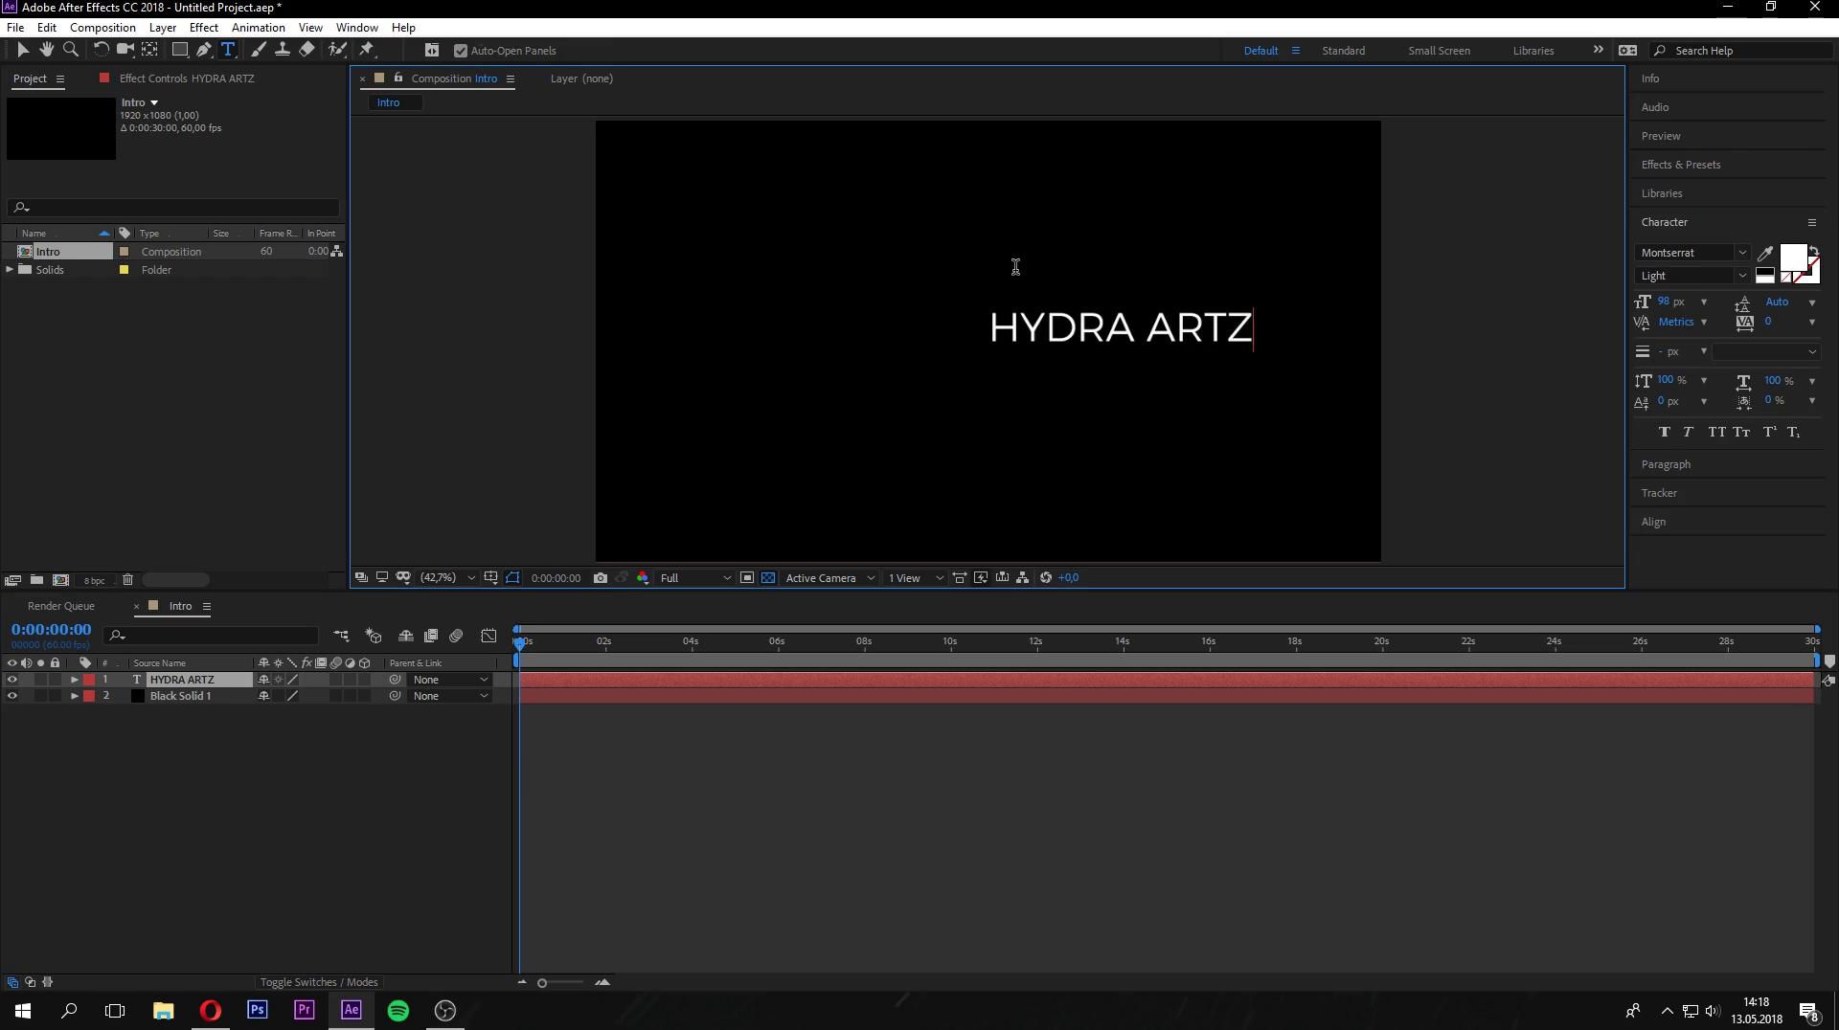
key("ctrl+a")
left_click(1140, 327)
left_click(23, 48)
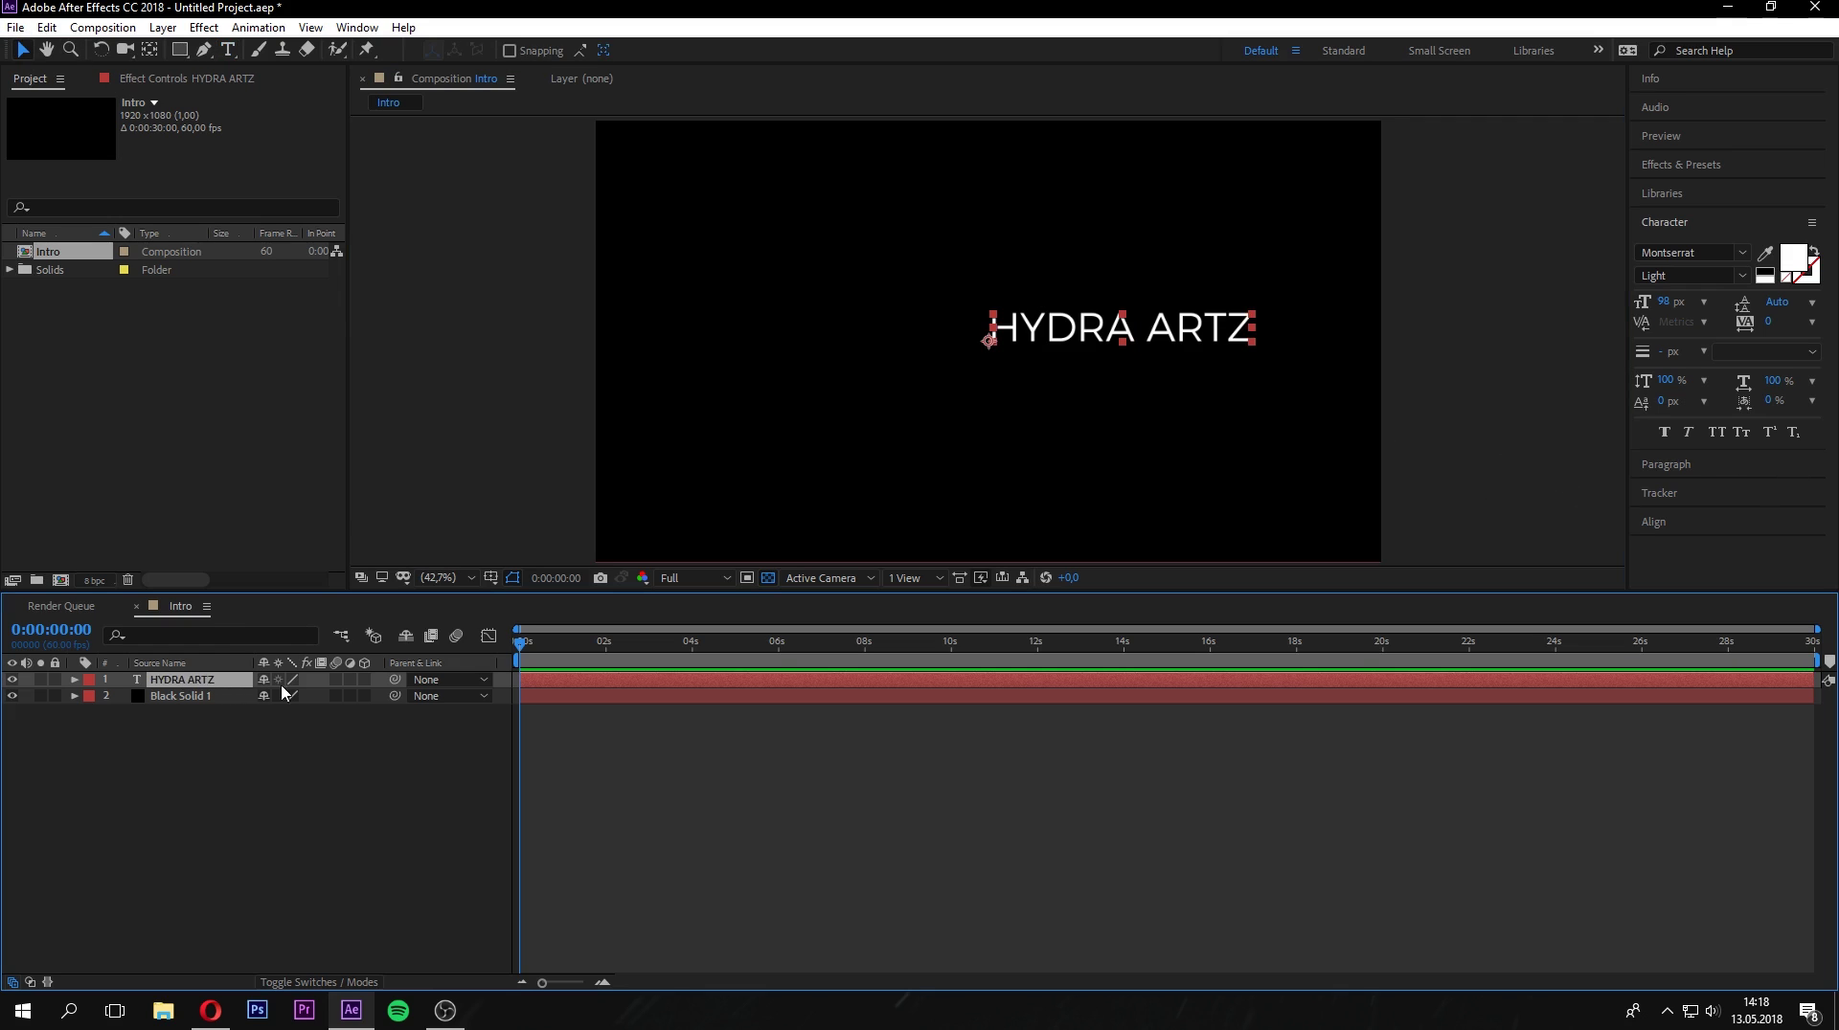
left_click_drag(1094, 332, 1024, 353)
key("Caps_Lock")
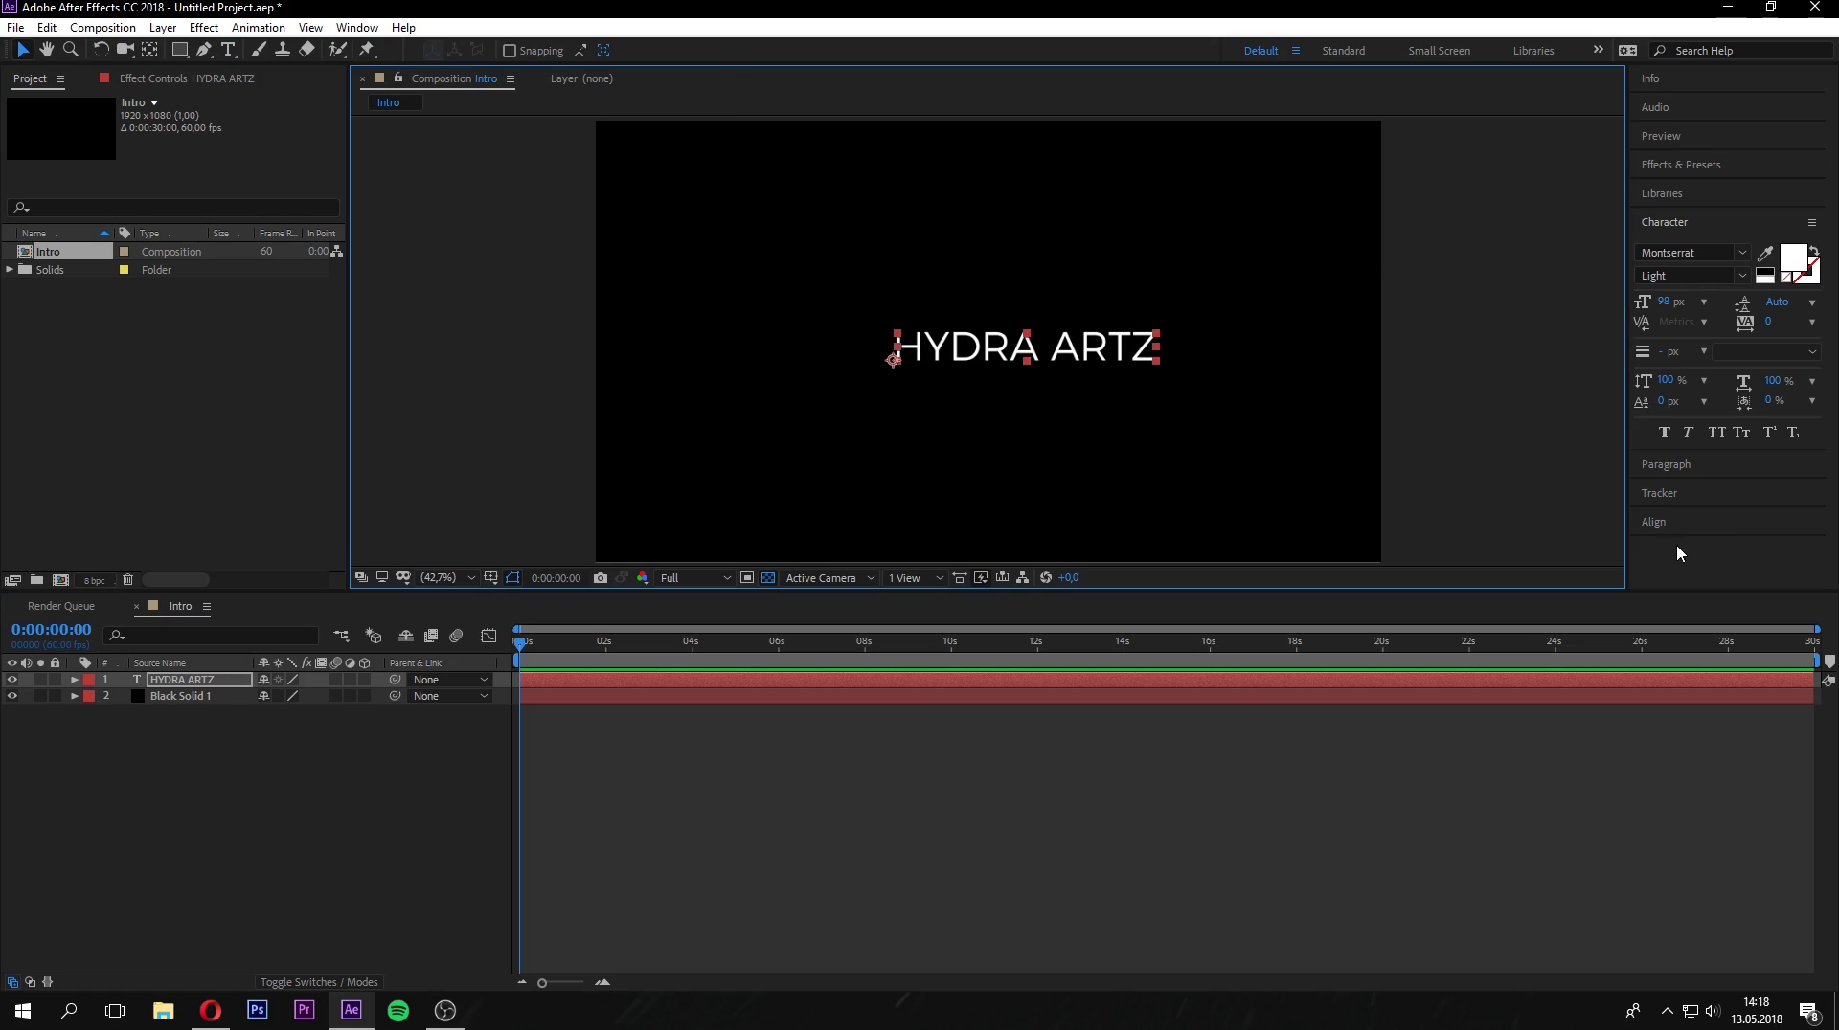
Bring up the layer alignment controls.
left_click(1684, 523)
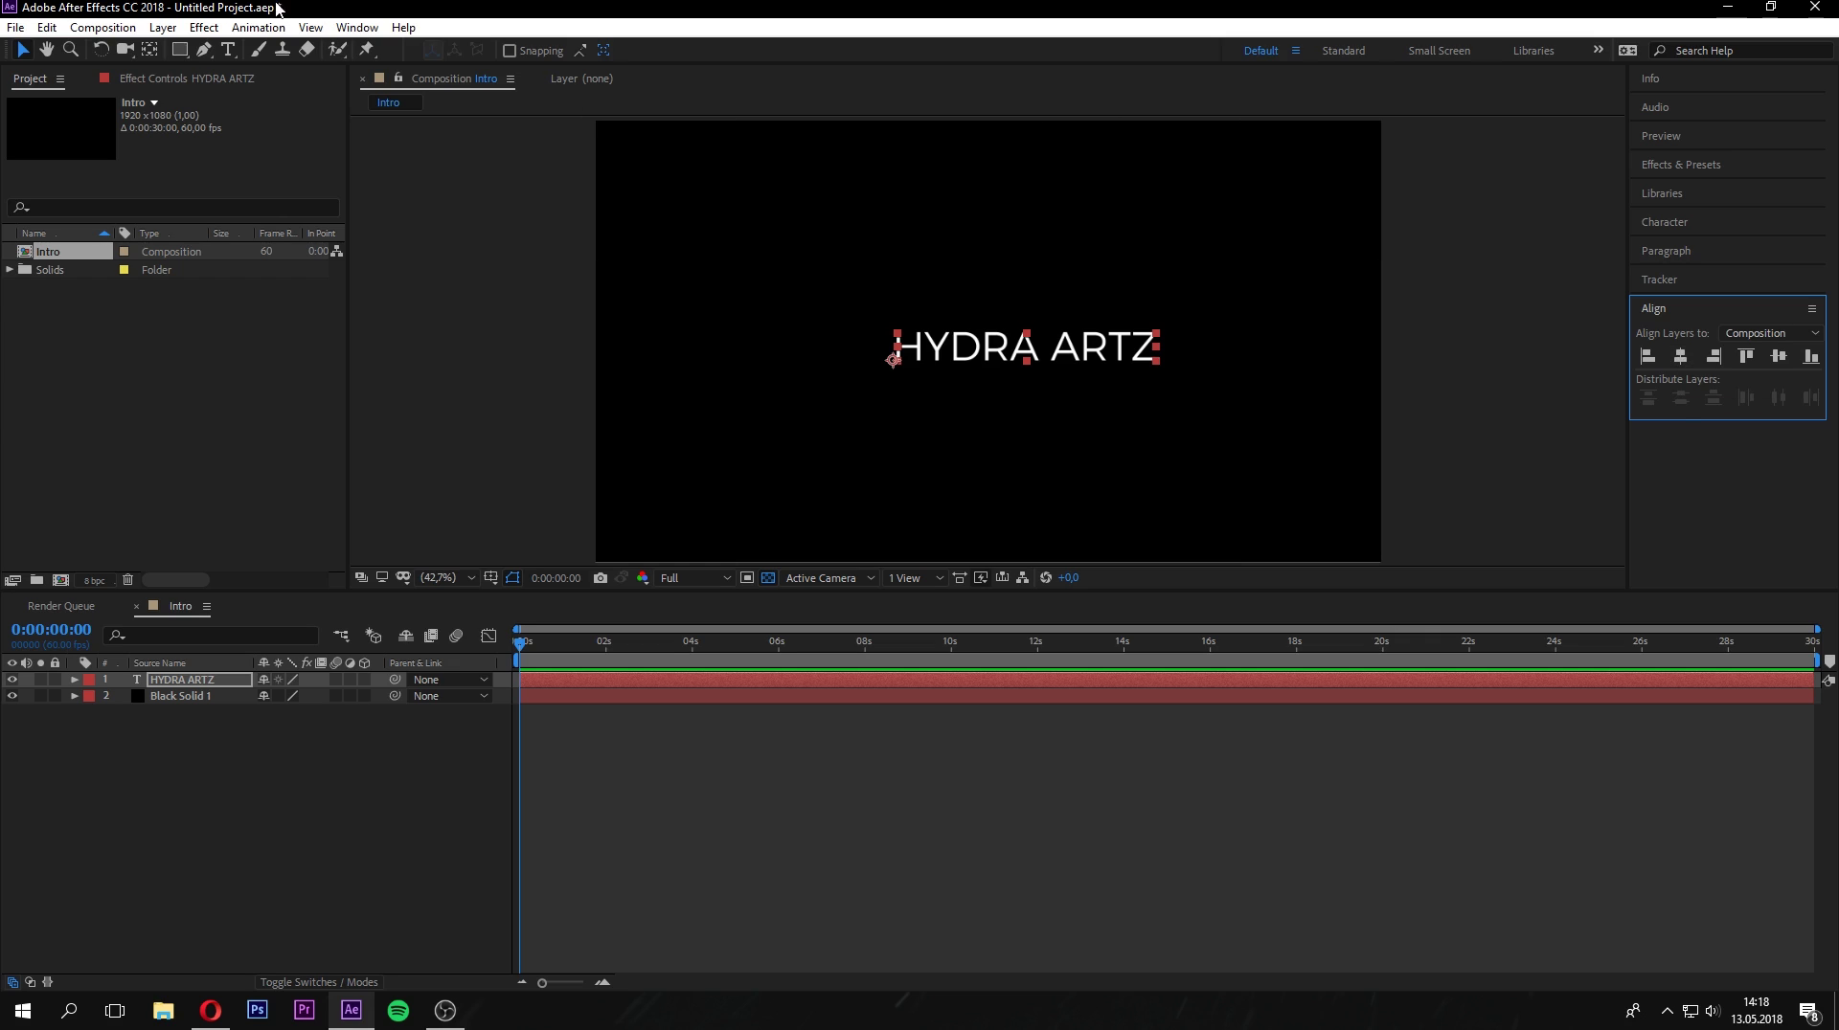
left_click(357, 26)
left_click(379, 670)
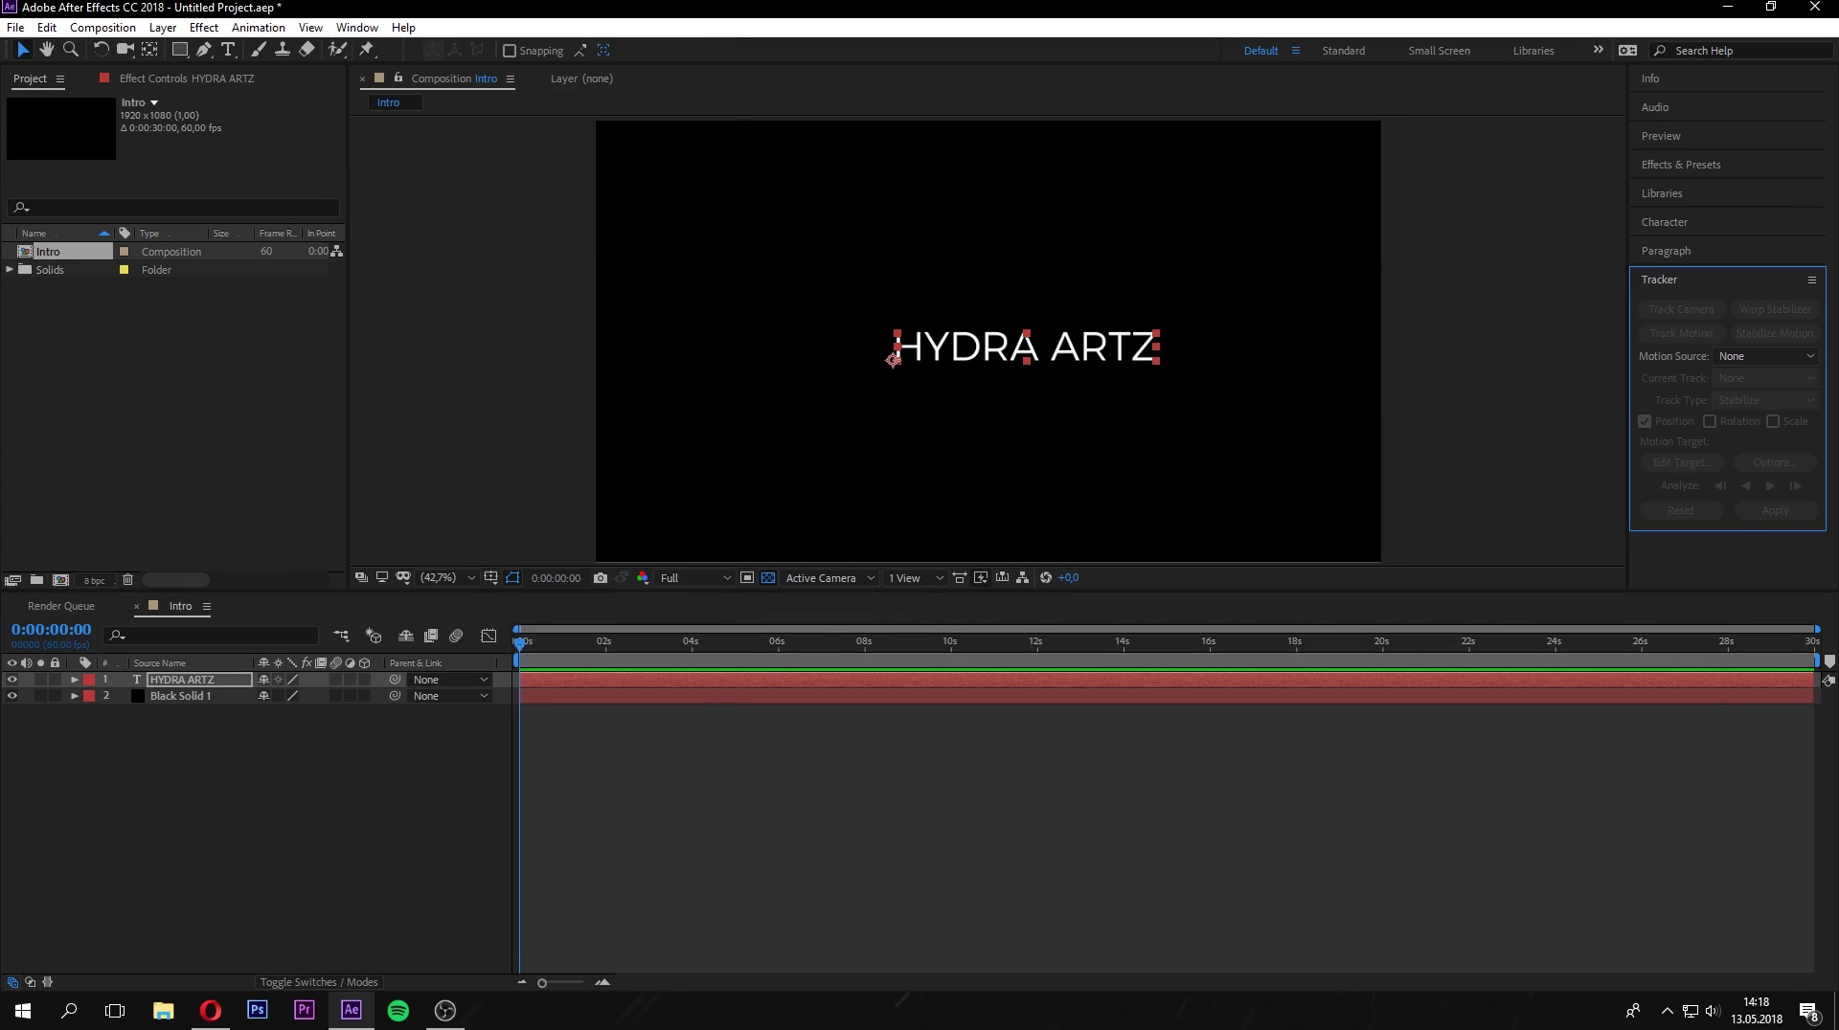
left_click(1709, 283)
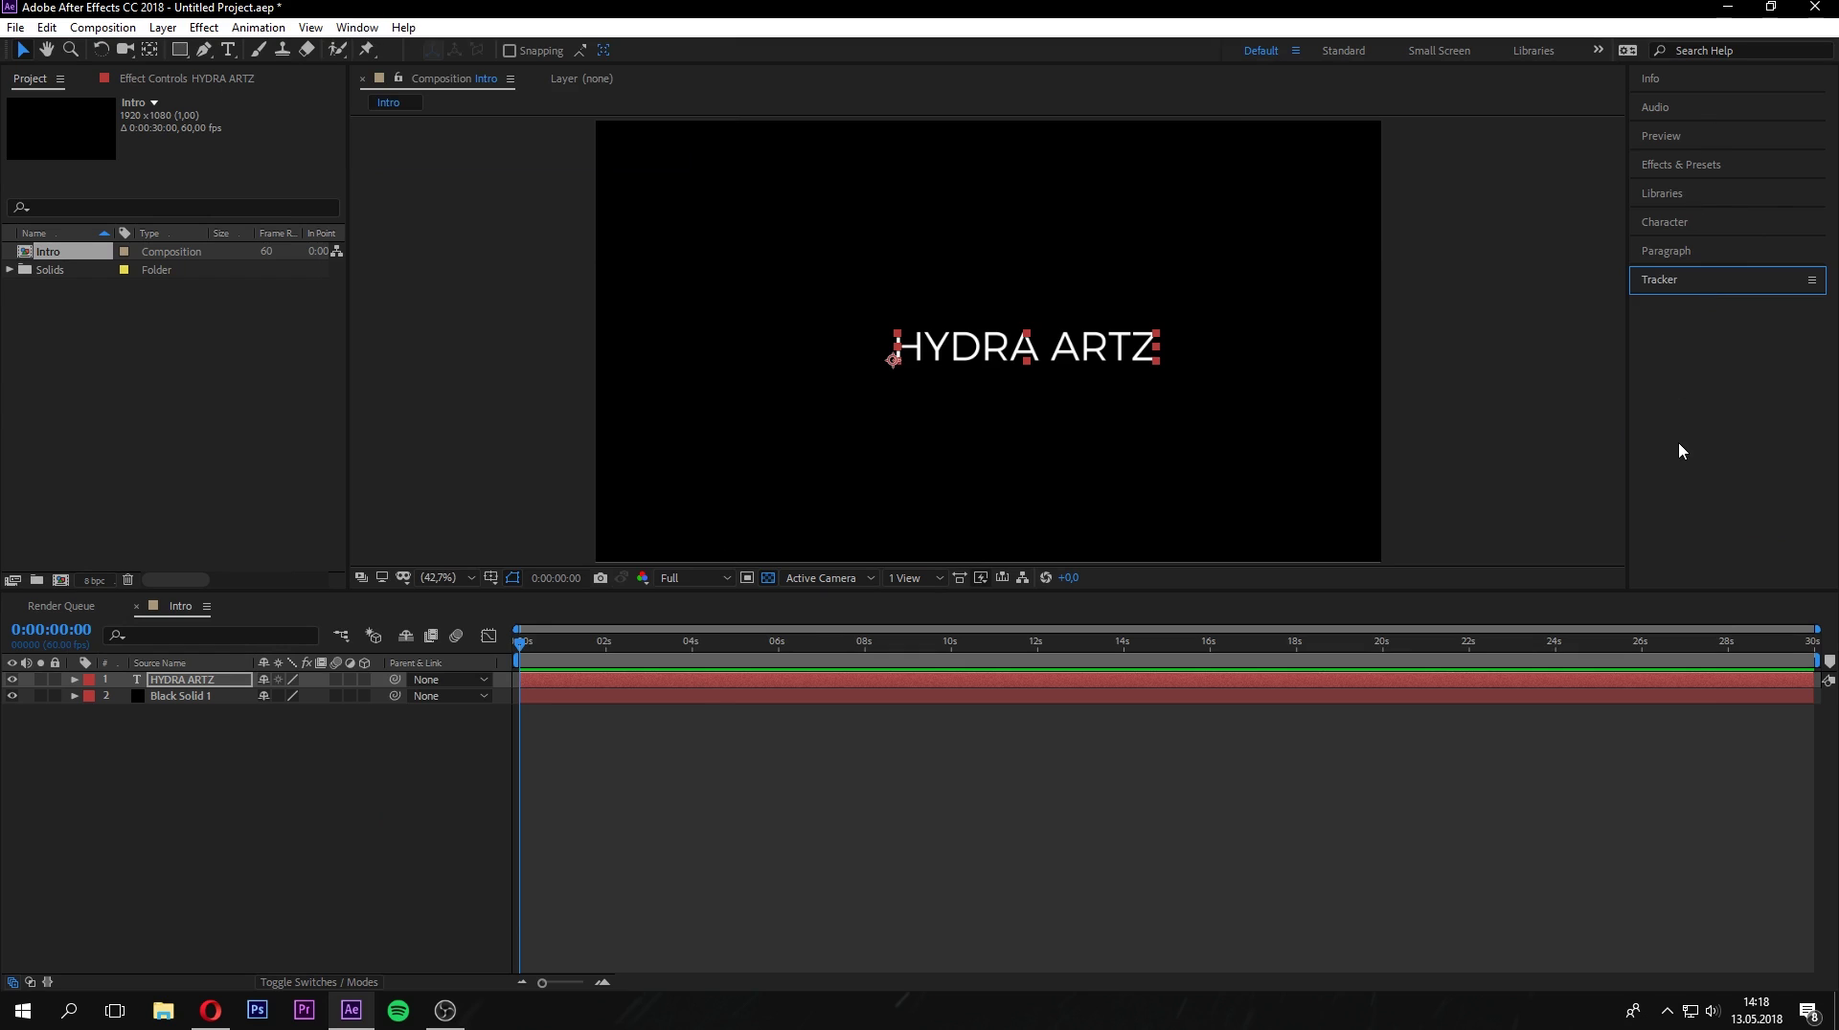
left_click(366, 28)
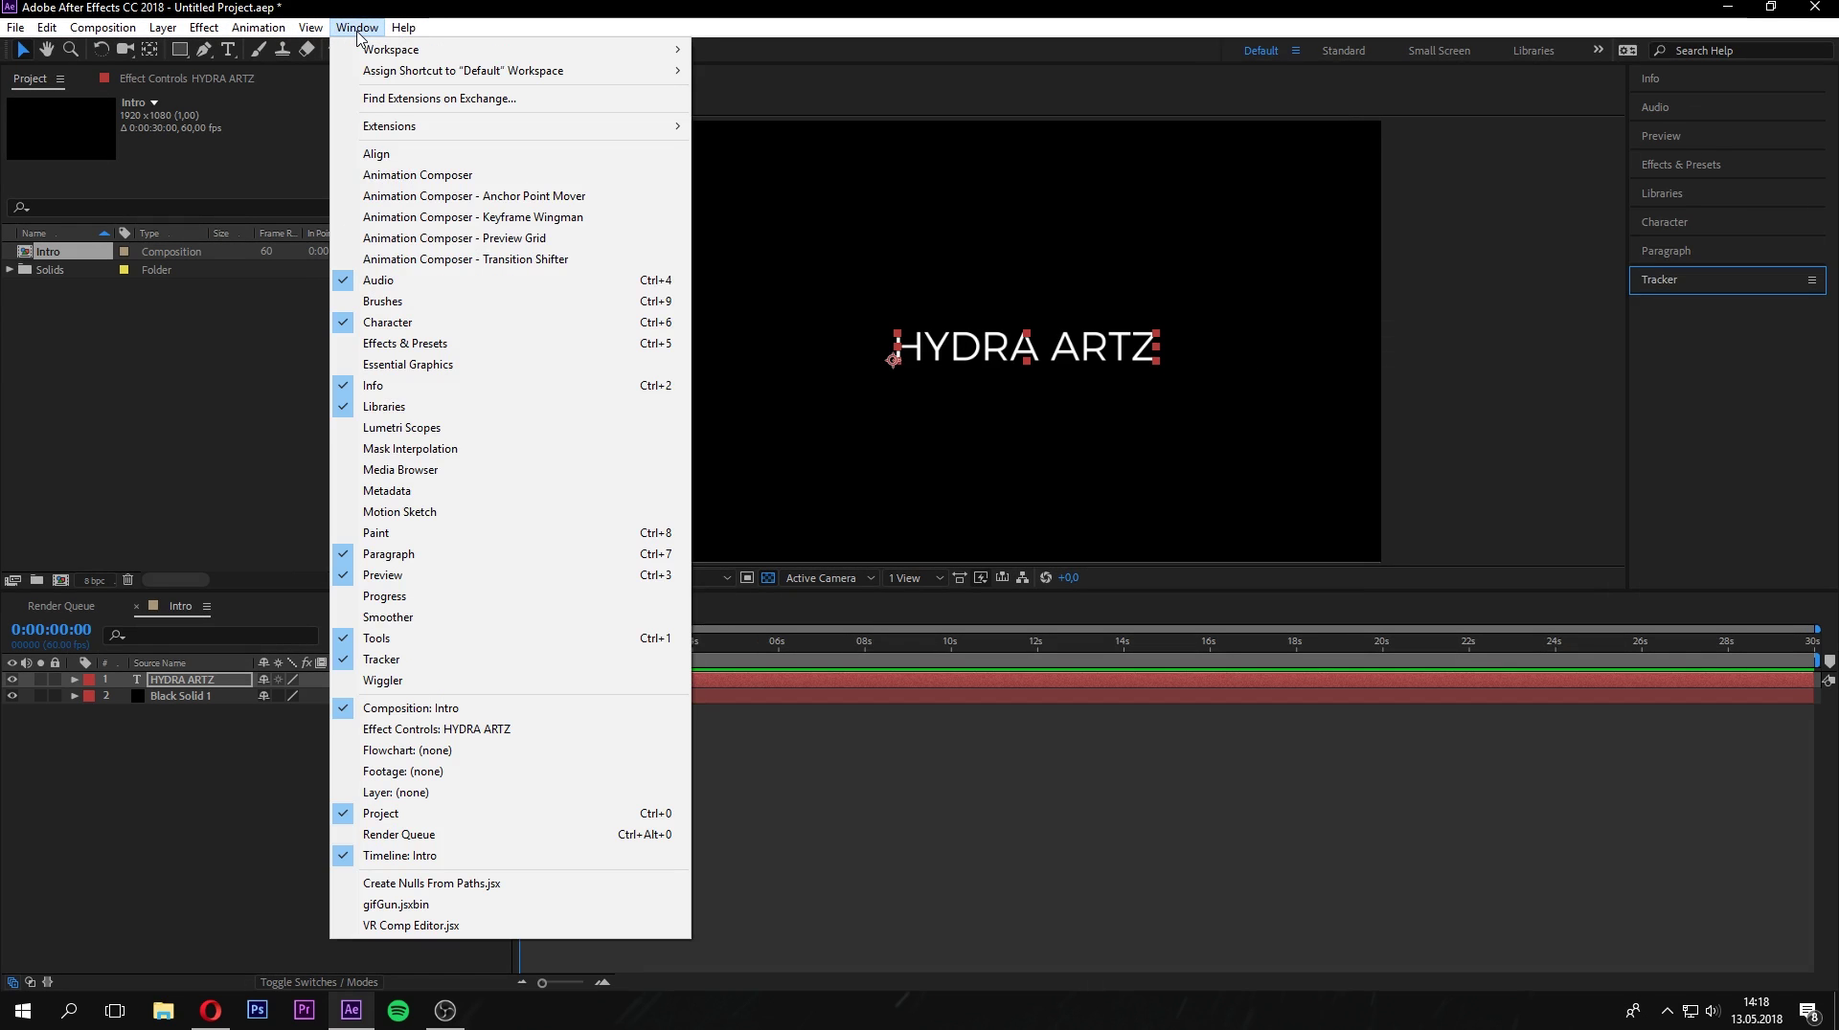
left_click(452, 155)
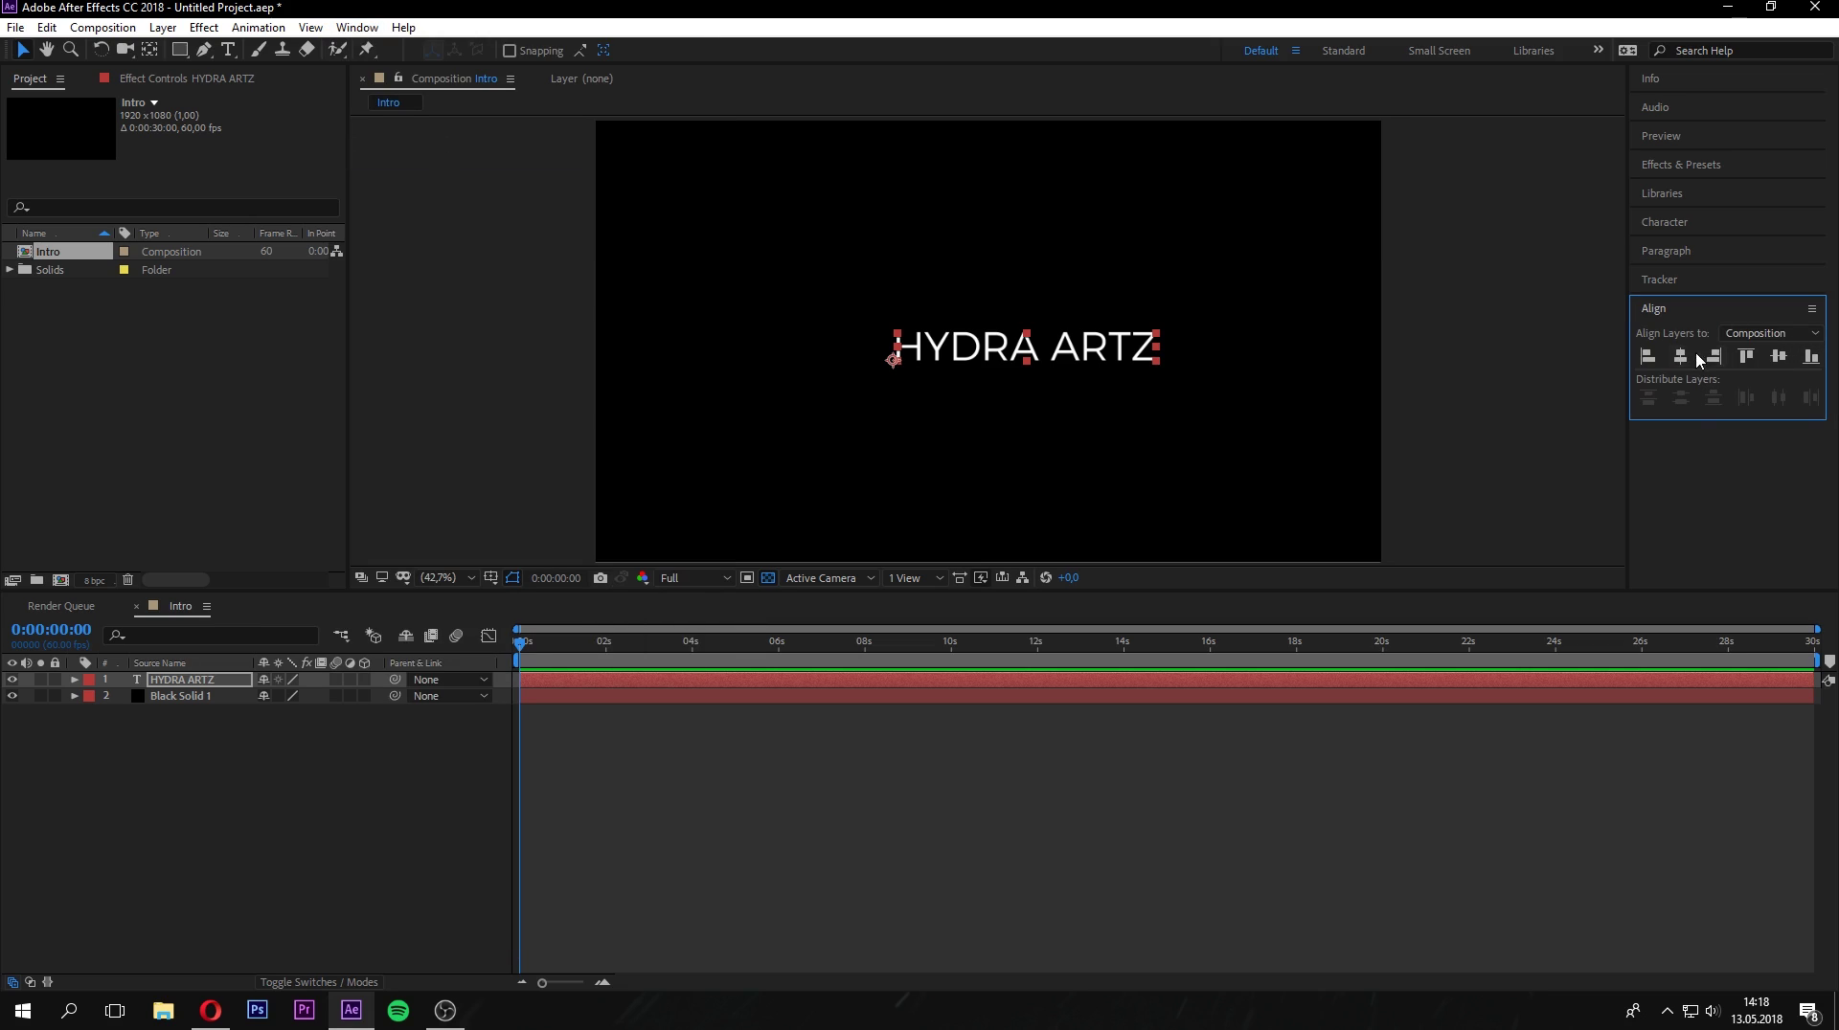
Select both the text and black solid layers and set the alignment reference to Selection.
left_click(1792, 336)
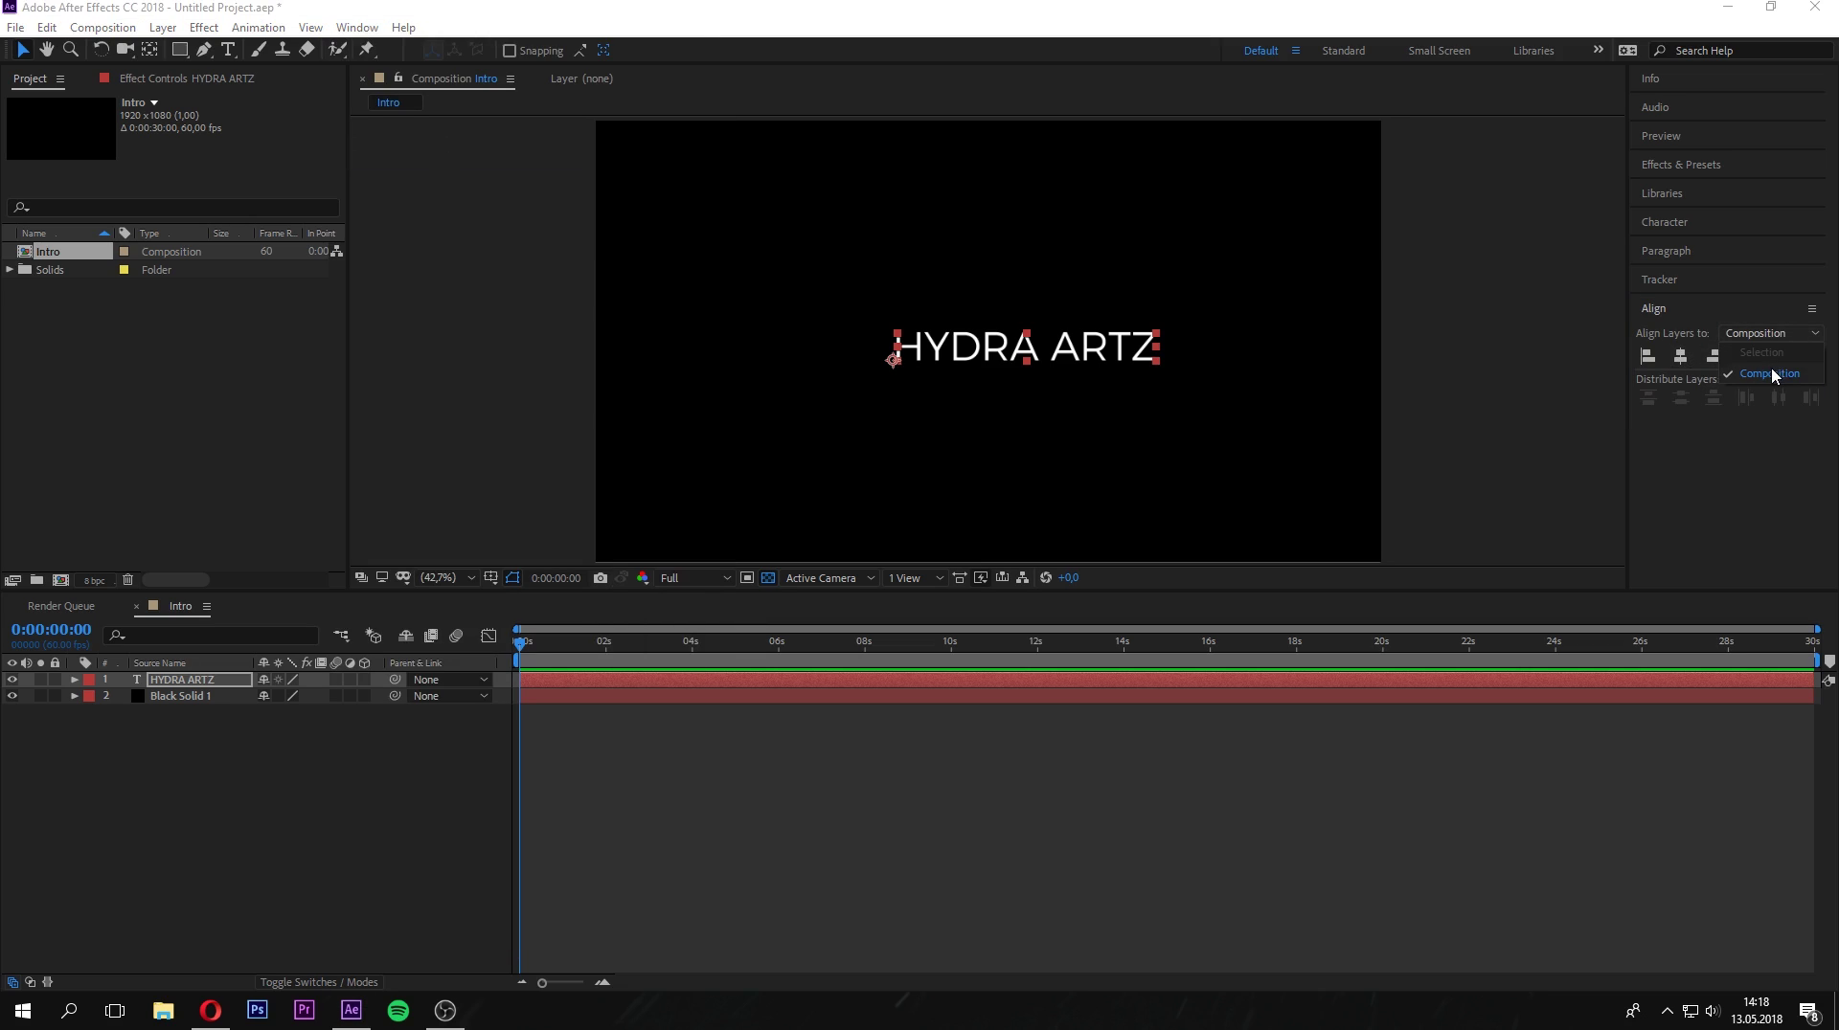
left_click(1770, 374)
left_click(242, 696)
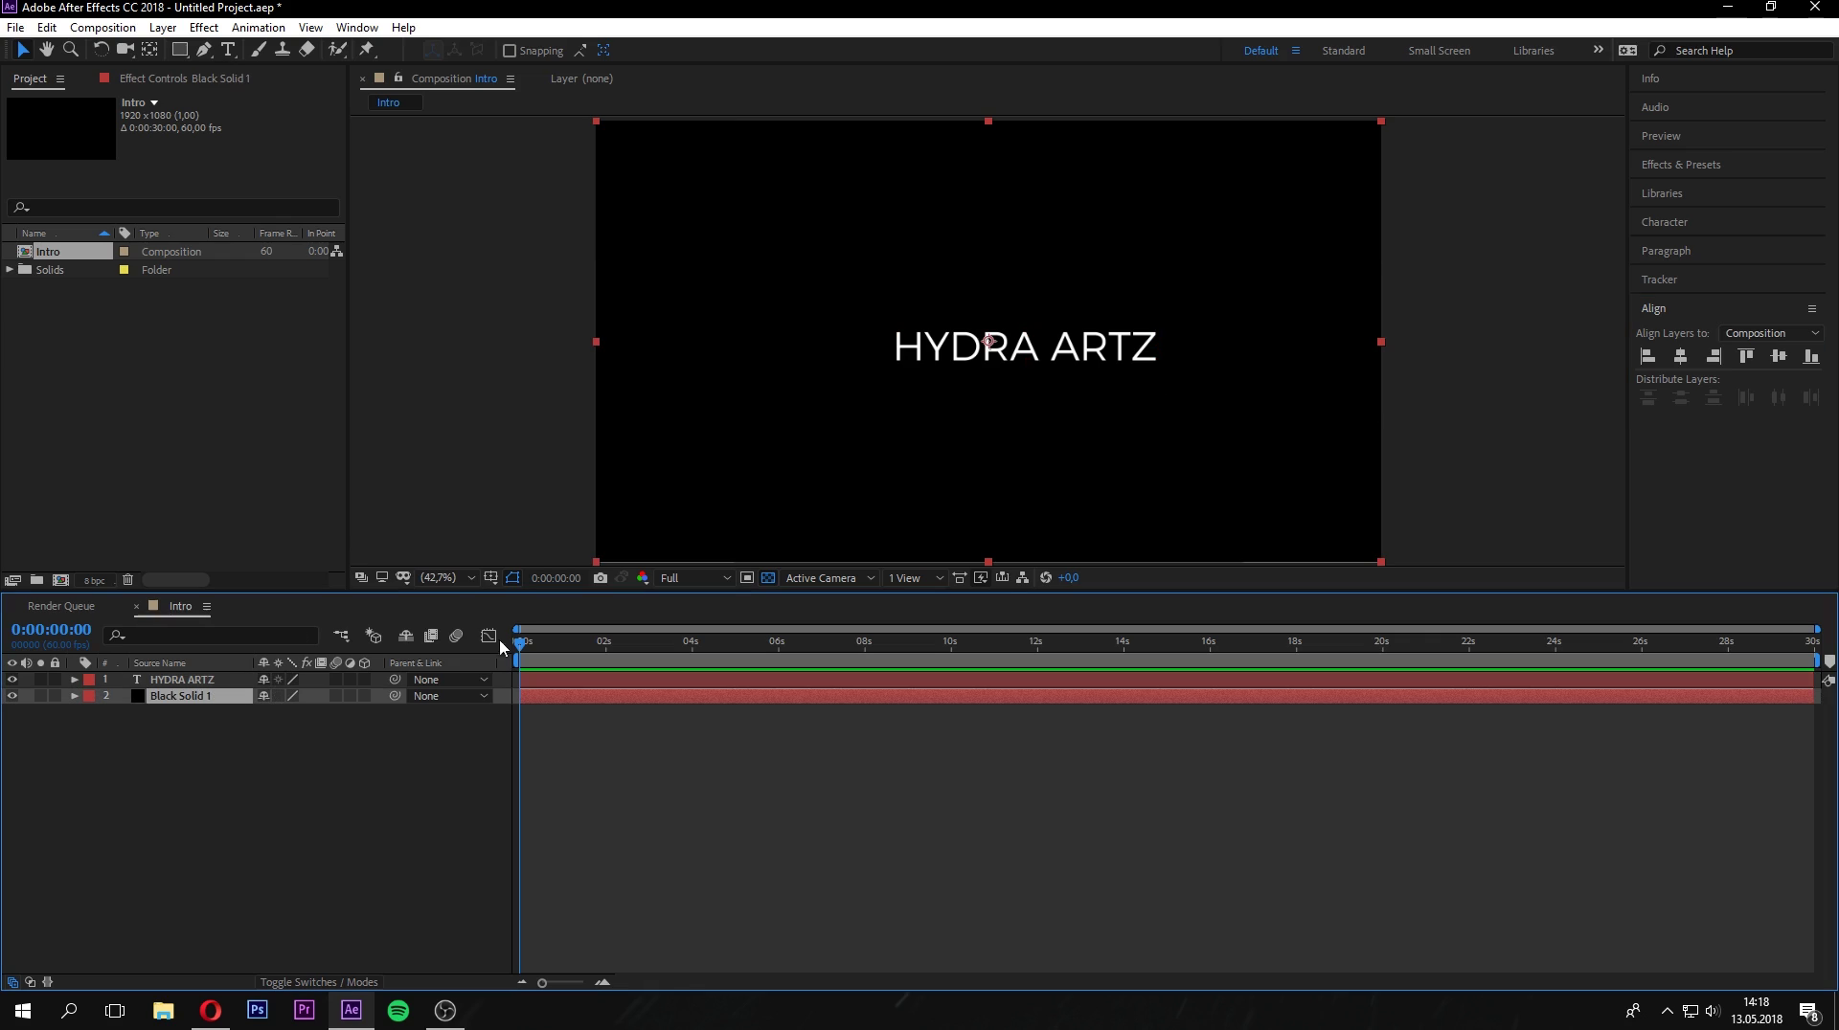
left_click(1774, 335)
left_click(197, 722)
left_click(197, 698)
left_click(212, 680, "shift")
left_click(1808, 333)
left_click(1770, 359)
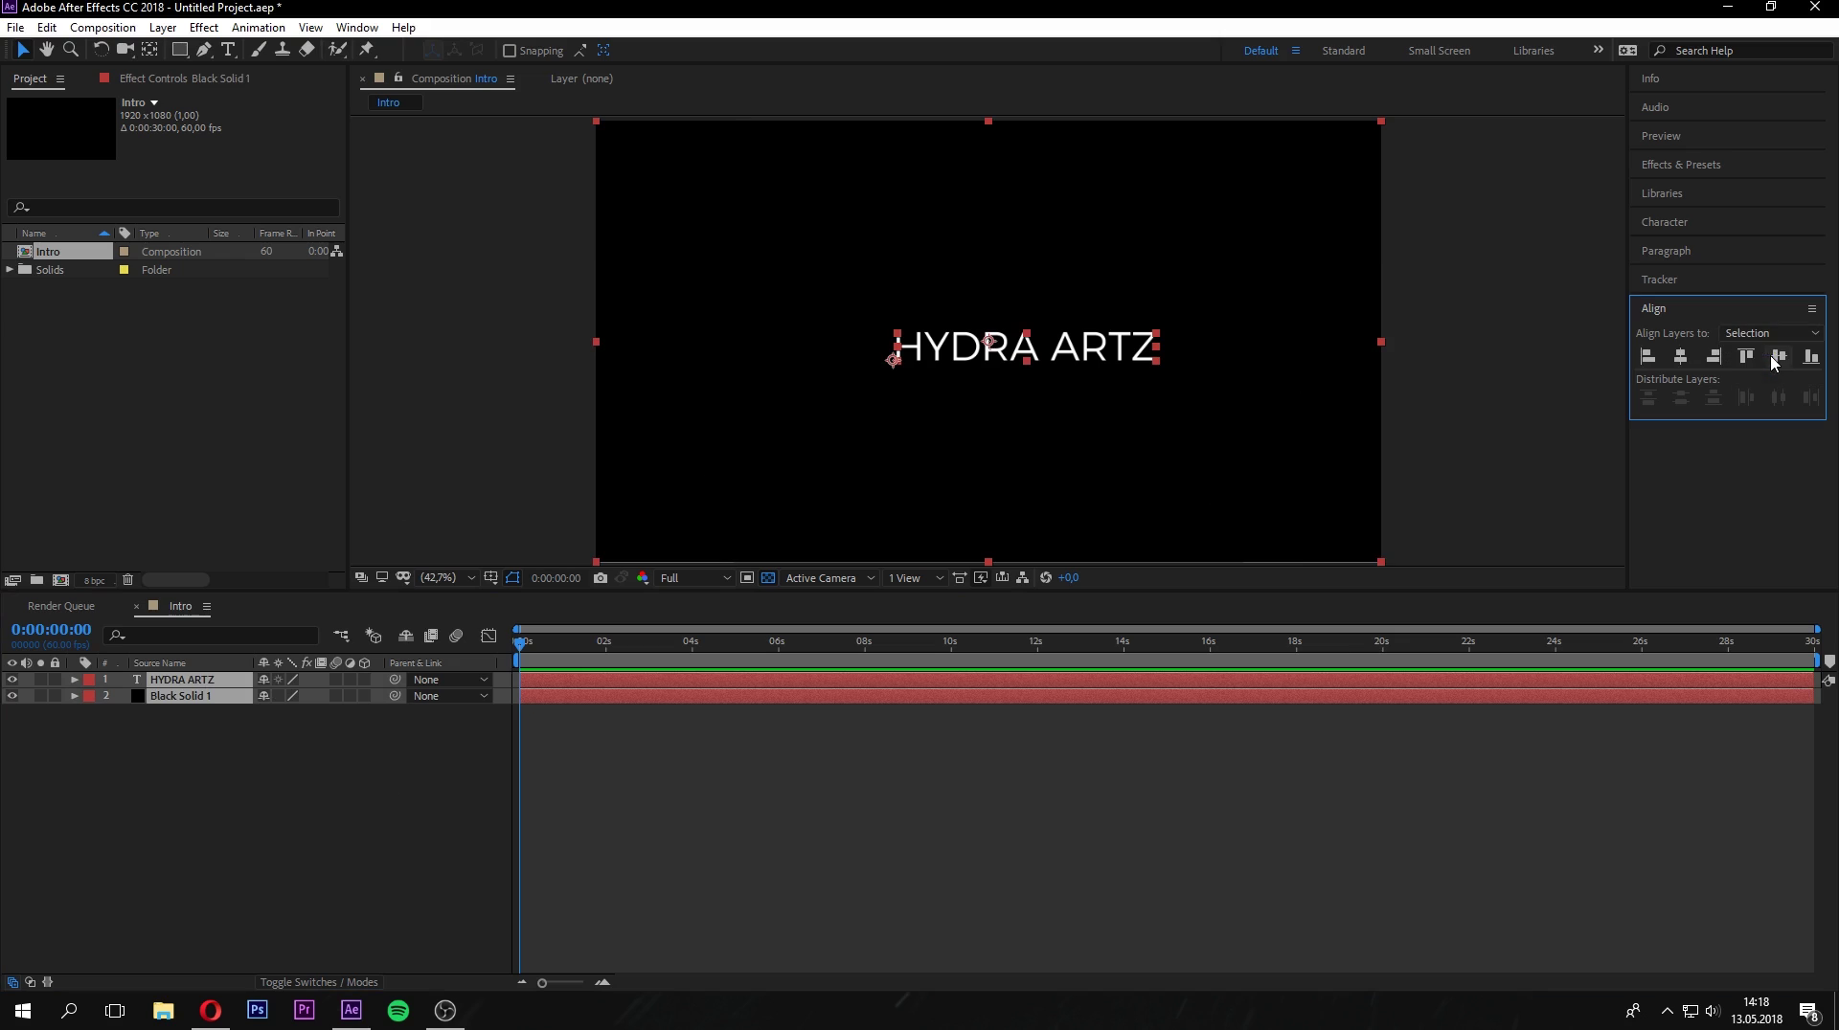
Centre only the HYDRA ARTZ text layer horizontally and vertically, with Composition as the alignment reference.
left_click(237, 726)
left_click(214, 696)
left_click(213, 681)
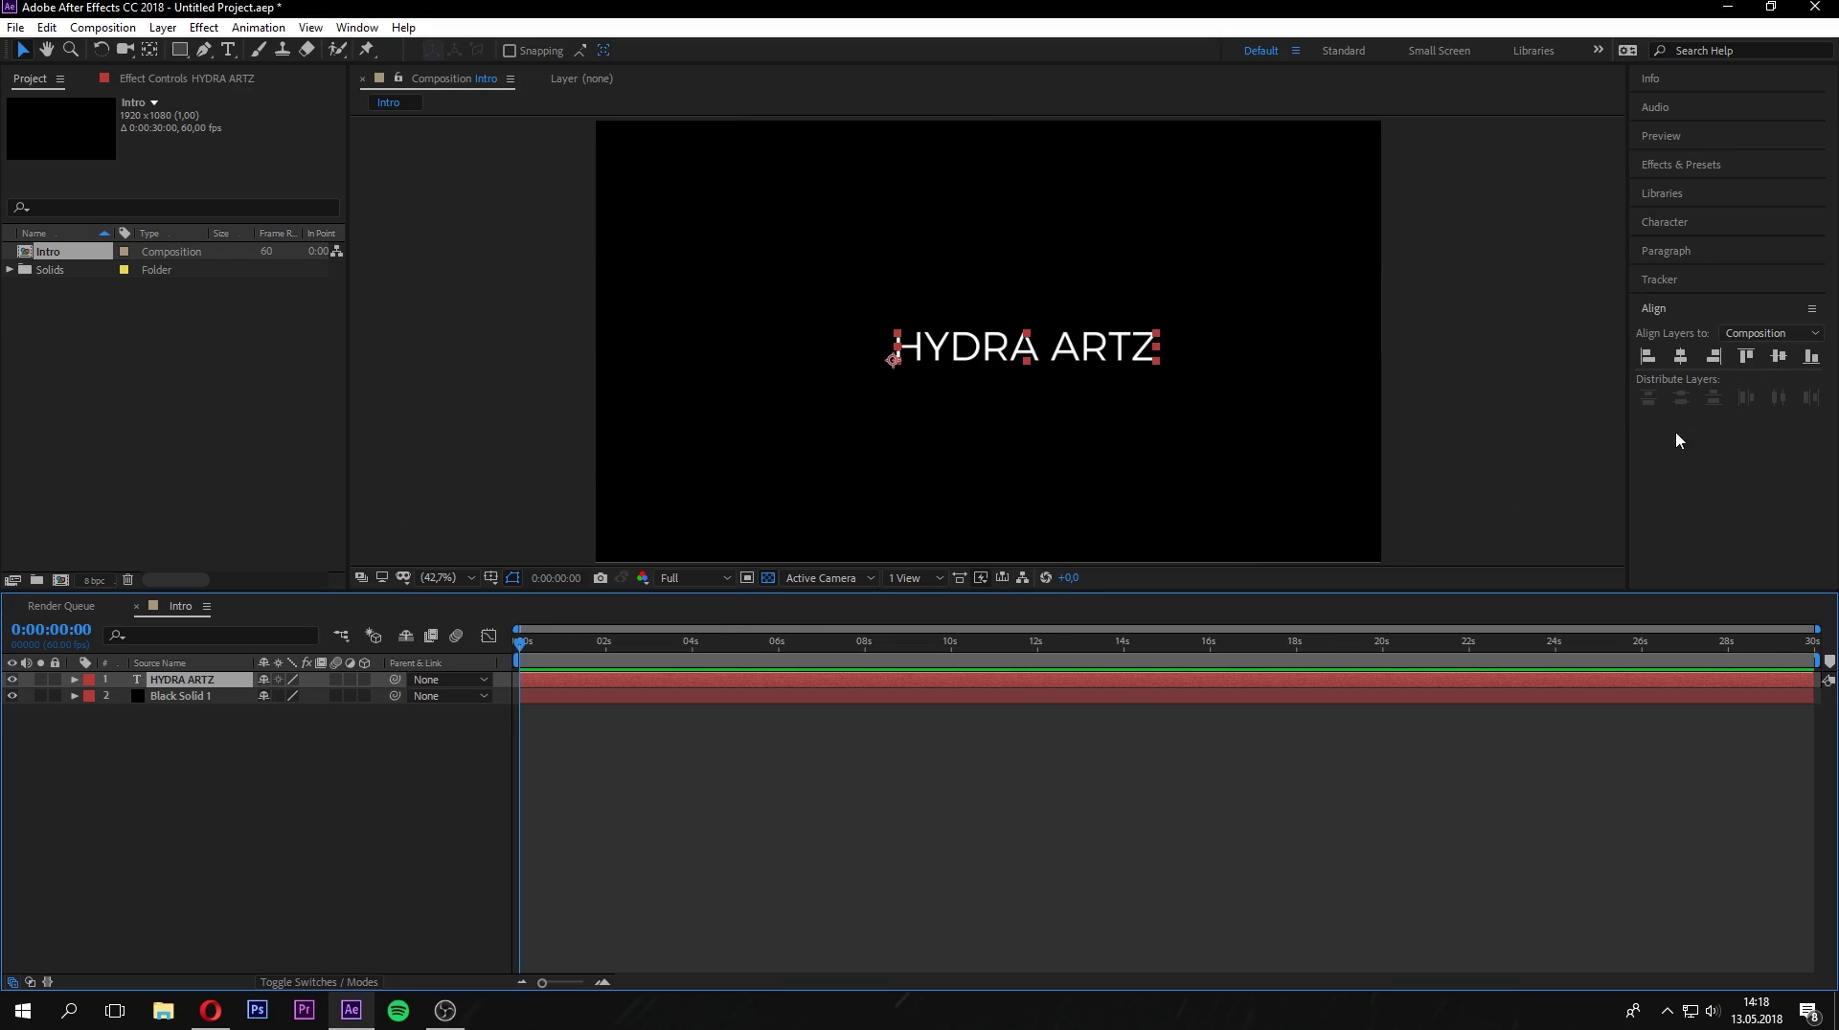
left_click(1802, 334)
left_click(1770, 374)
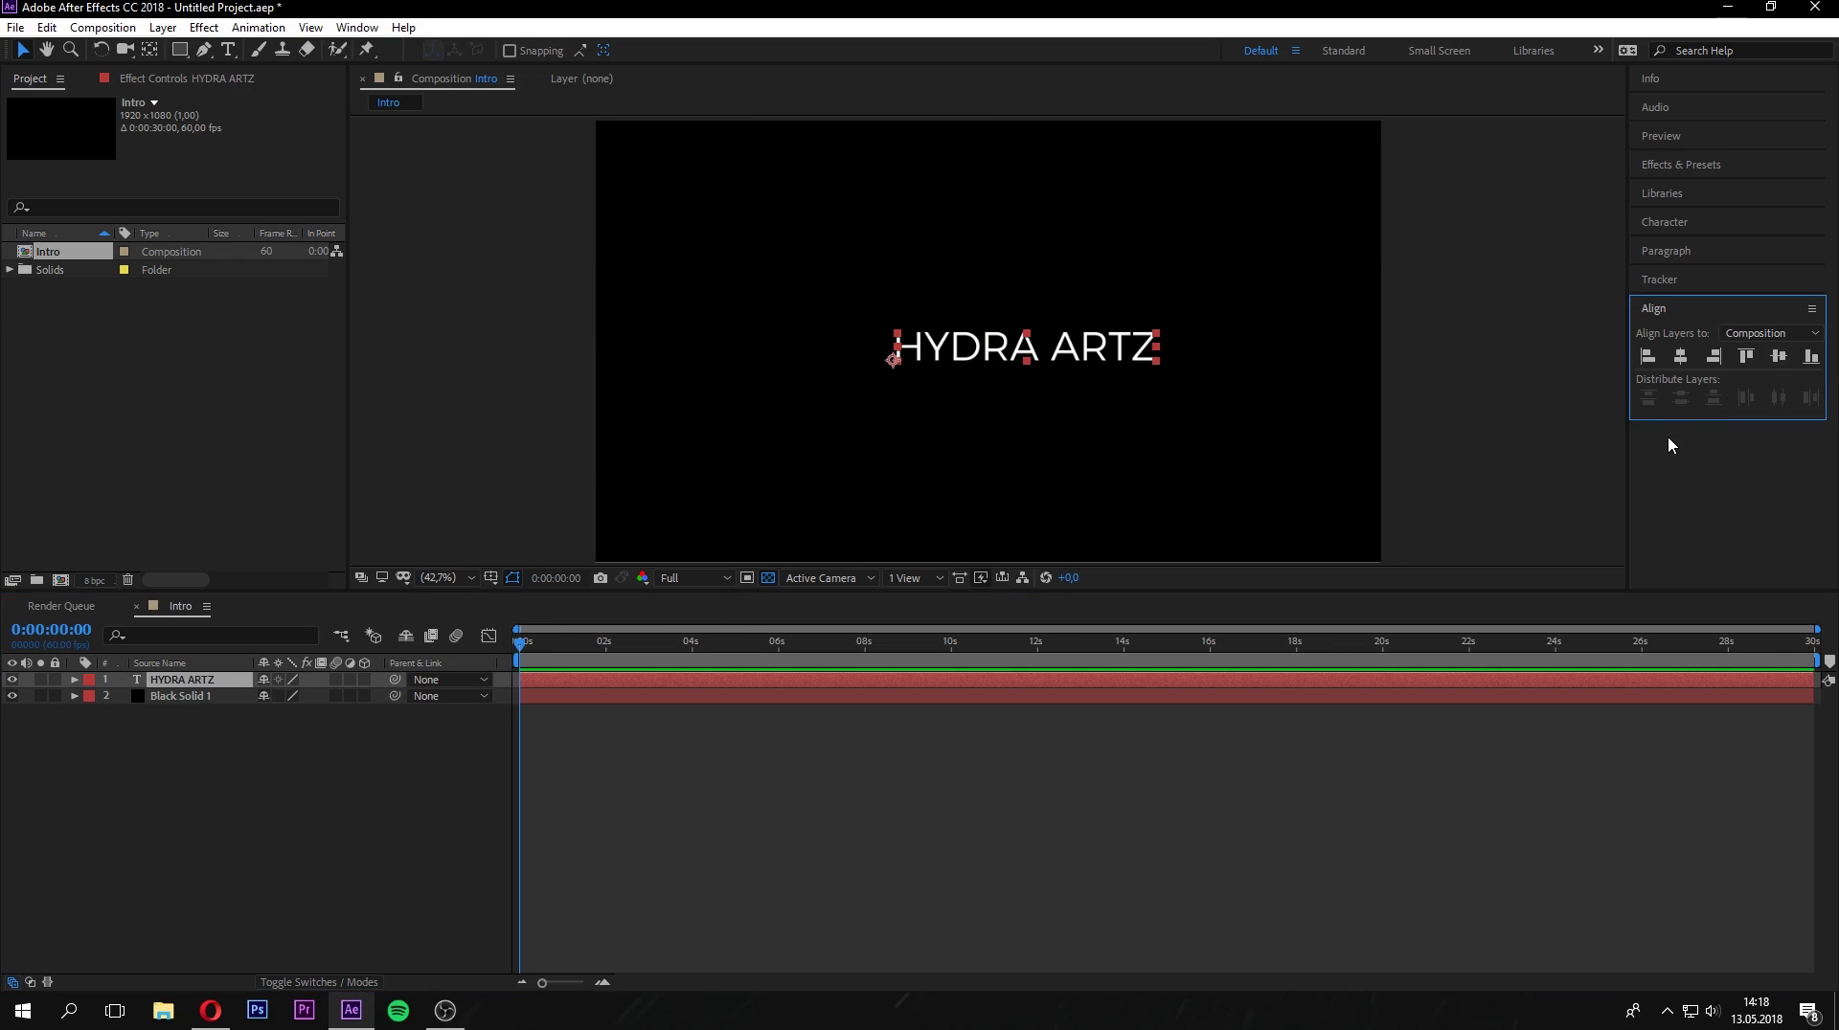
left_click(1681, 358)
left_click(1777, 358)
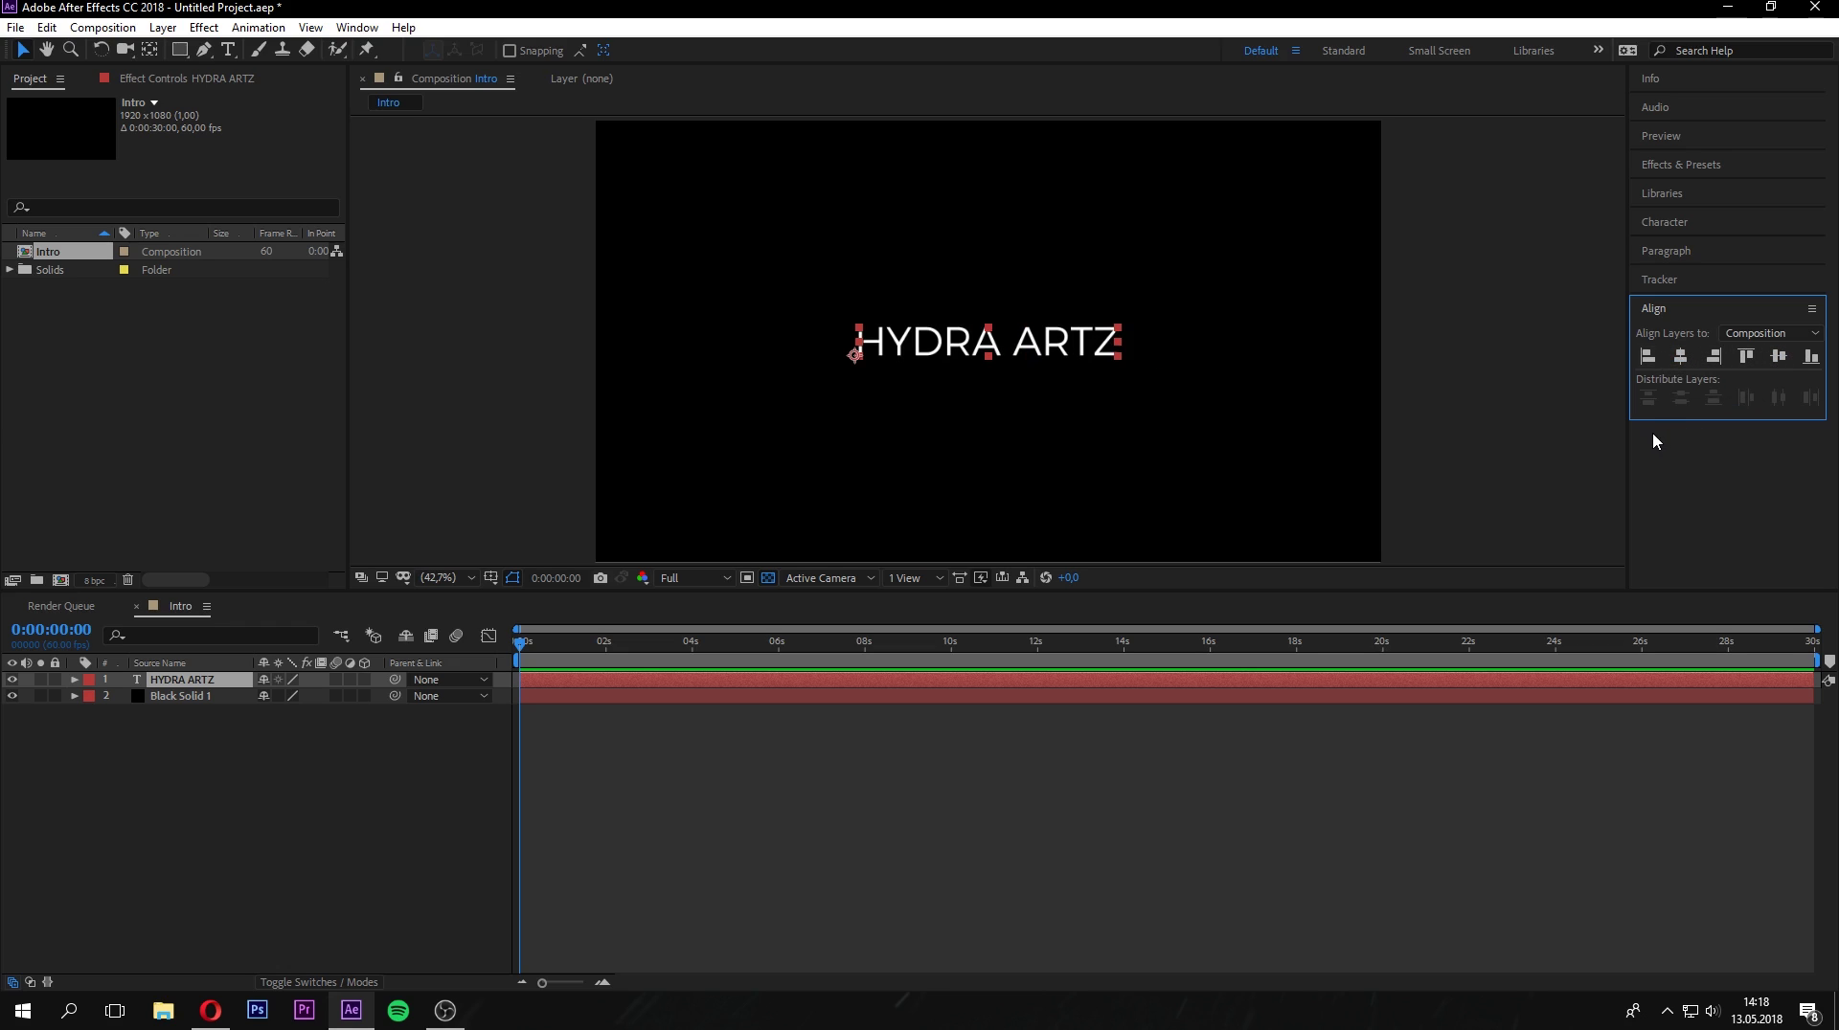
left_click(526, 481)
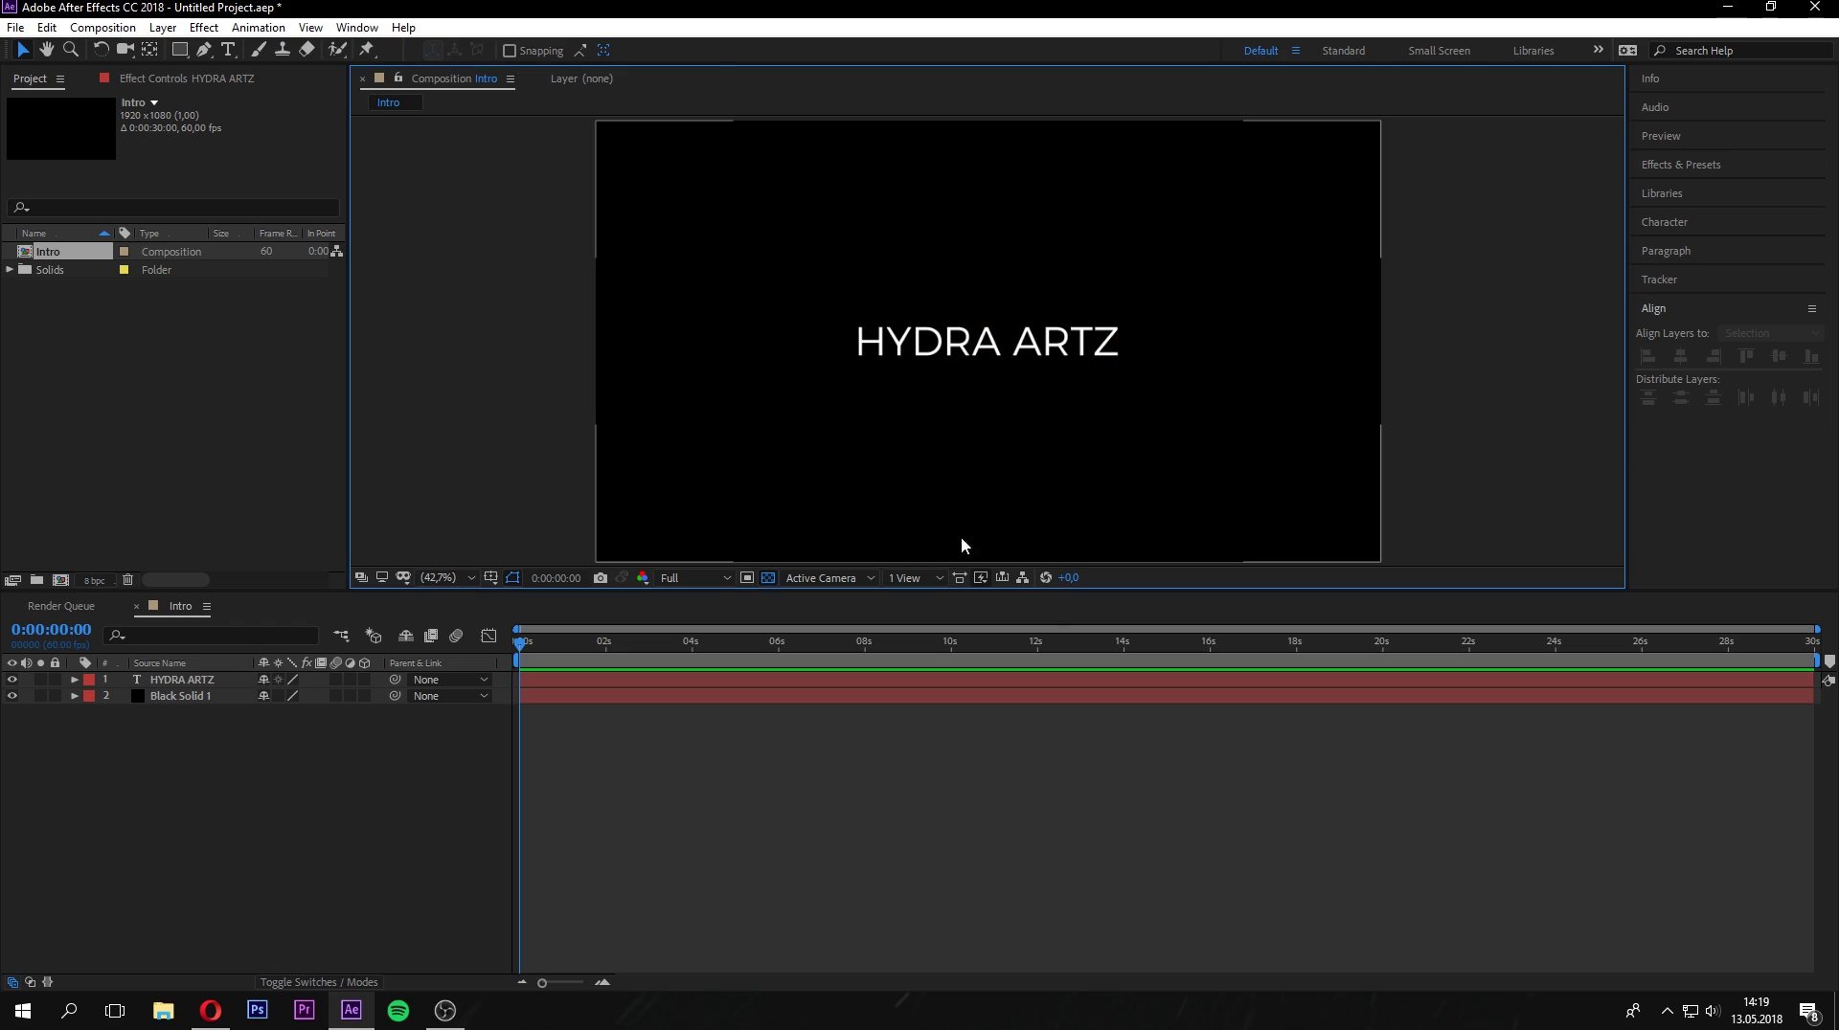
left_click(175, 812)
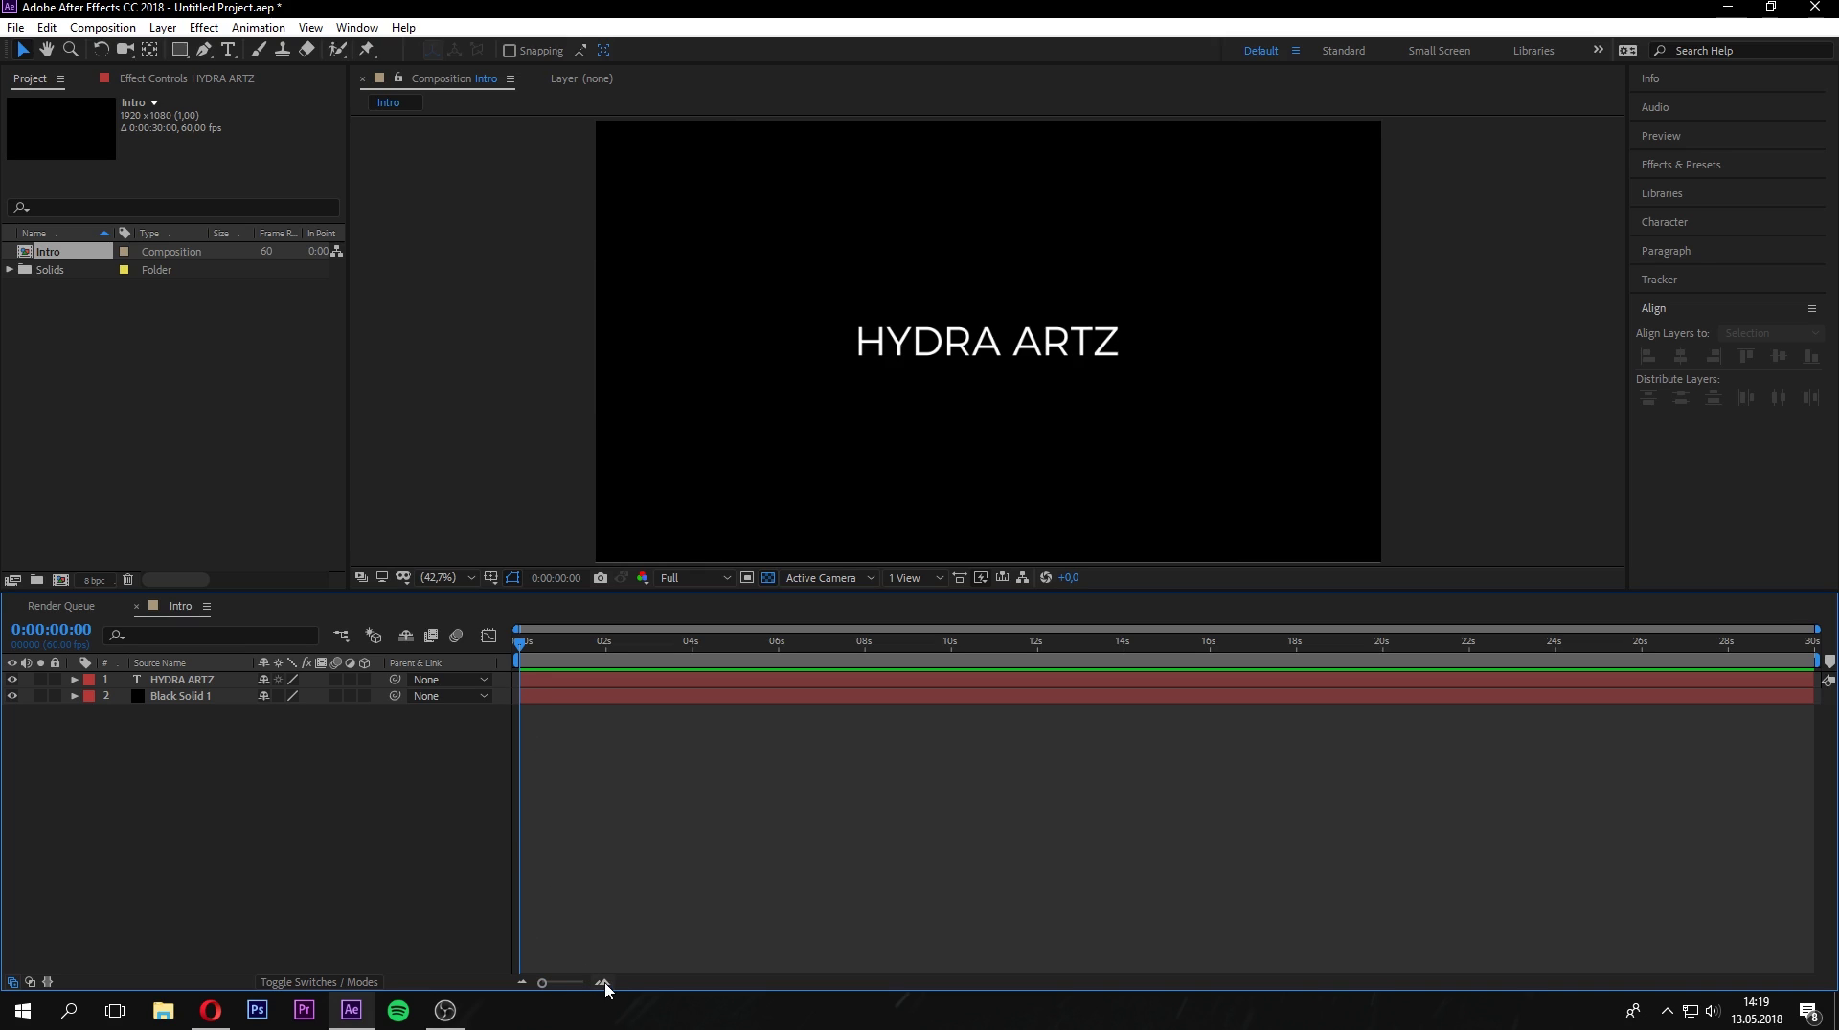
left_click_drag(541, 992, 585, 989)
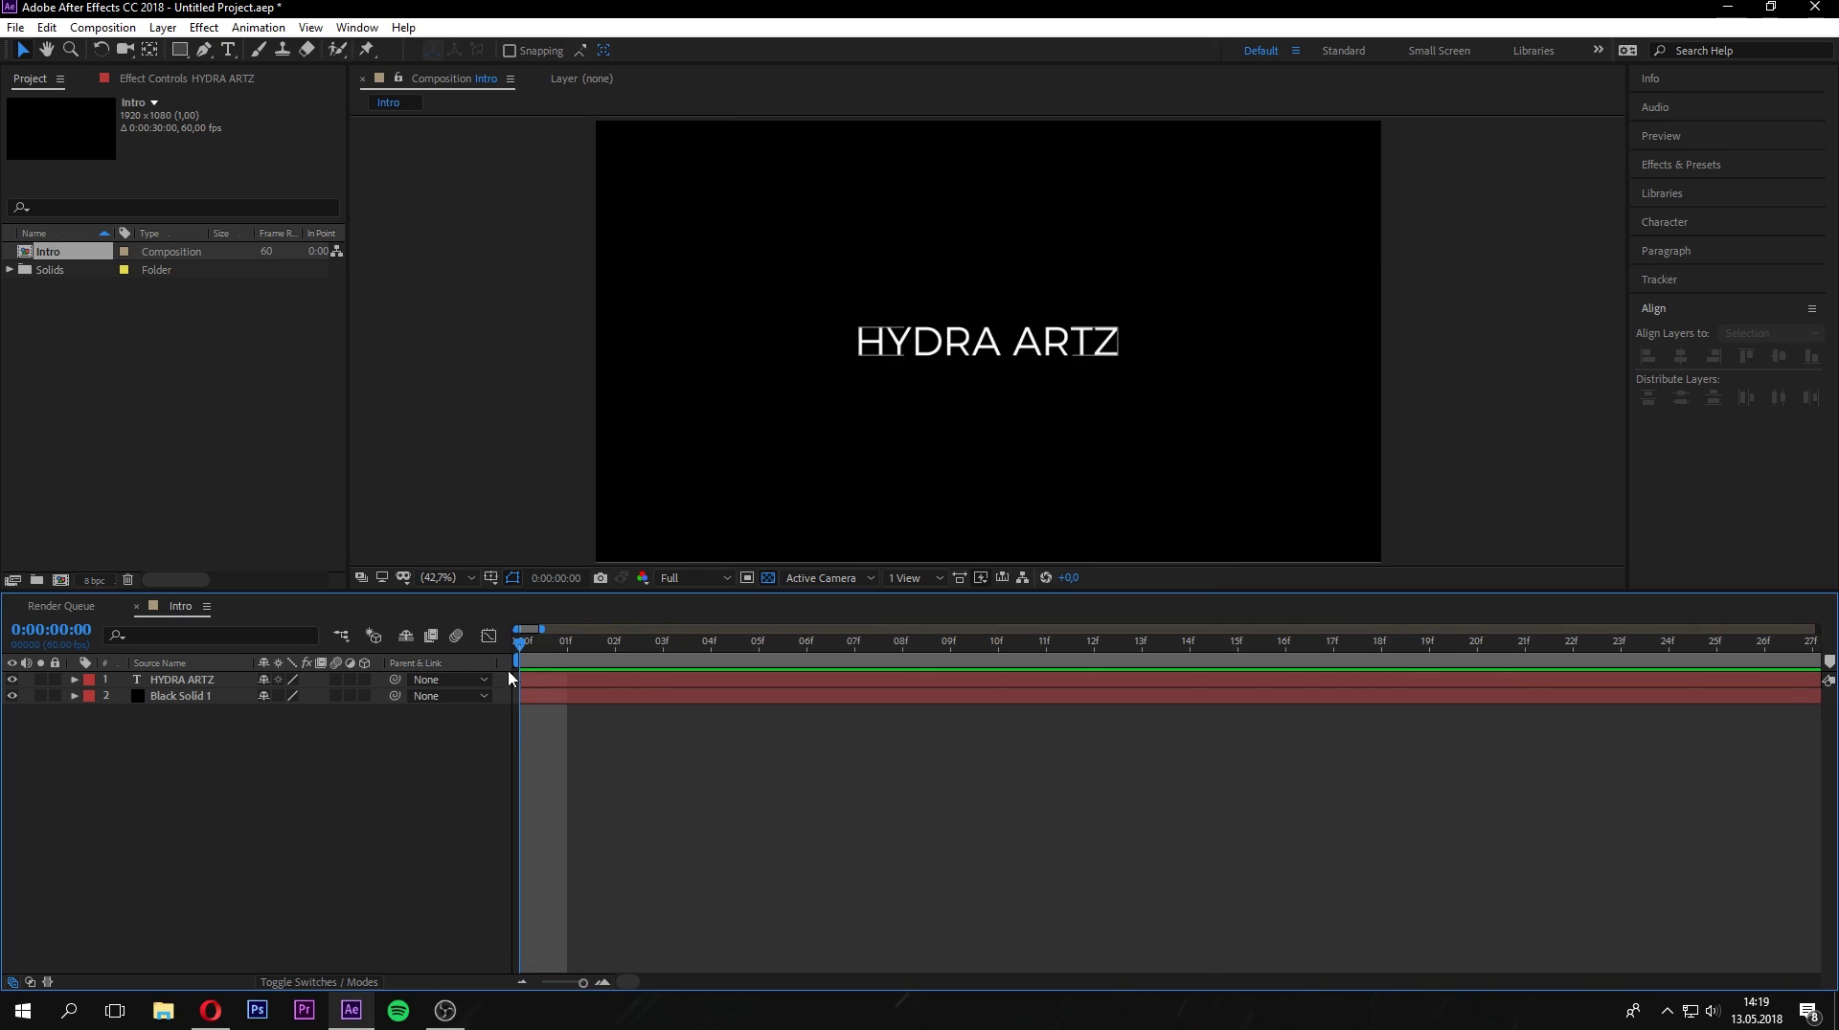
left_click(604, 652)
left_click_drag(603, 654, 520, 656)
mouse_move(533, 644)
left_mouse_down()
mouse_move(1002, 657)
mouse_move(517, 661)
left_mouse_up()
Add a Character Offset text animator to the HYDRA ARTZ layer.
left_click(546, 680)
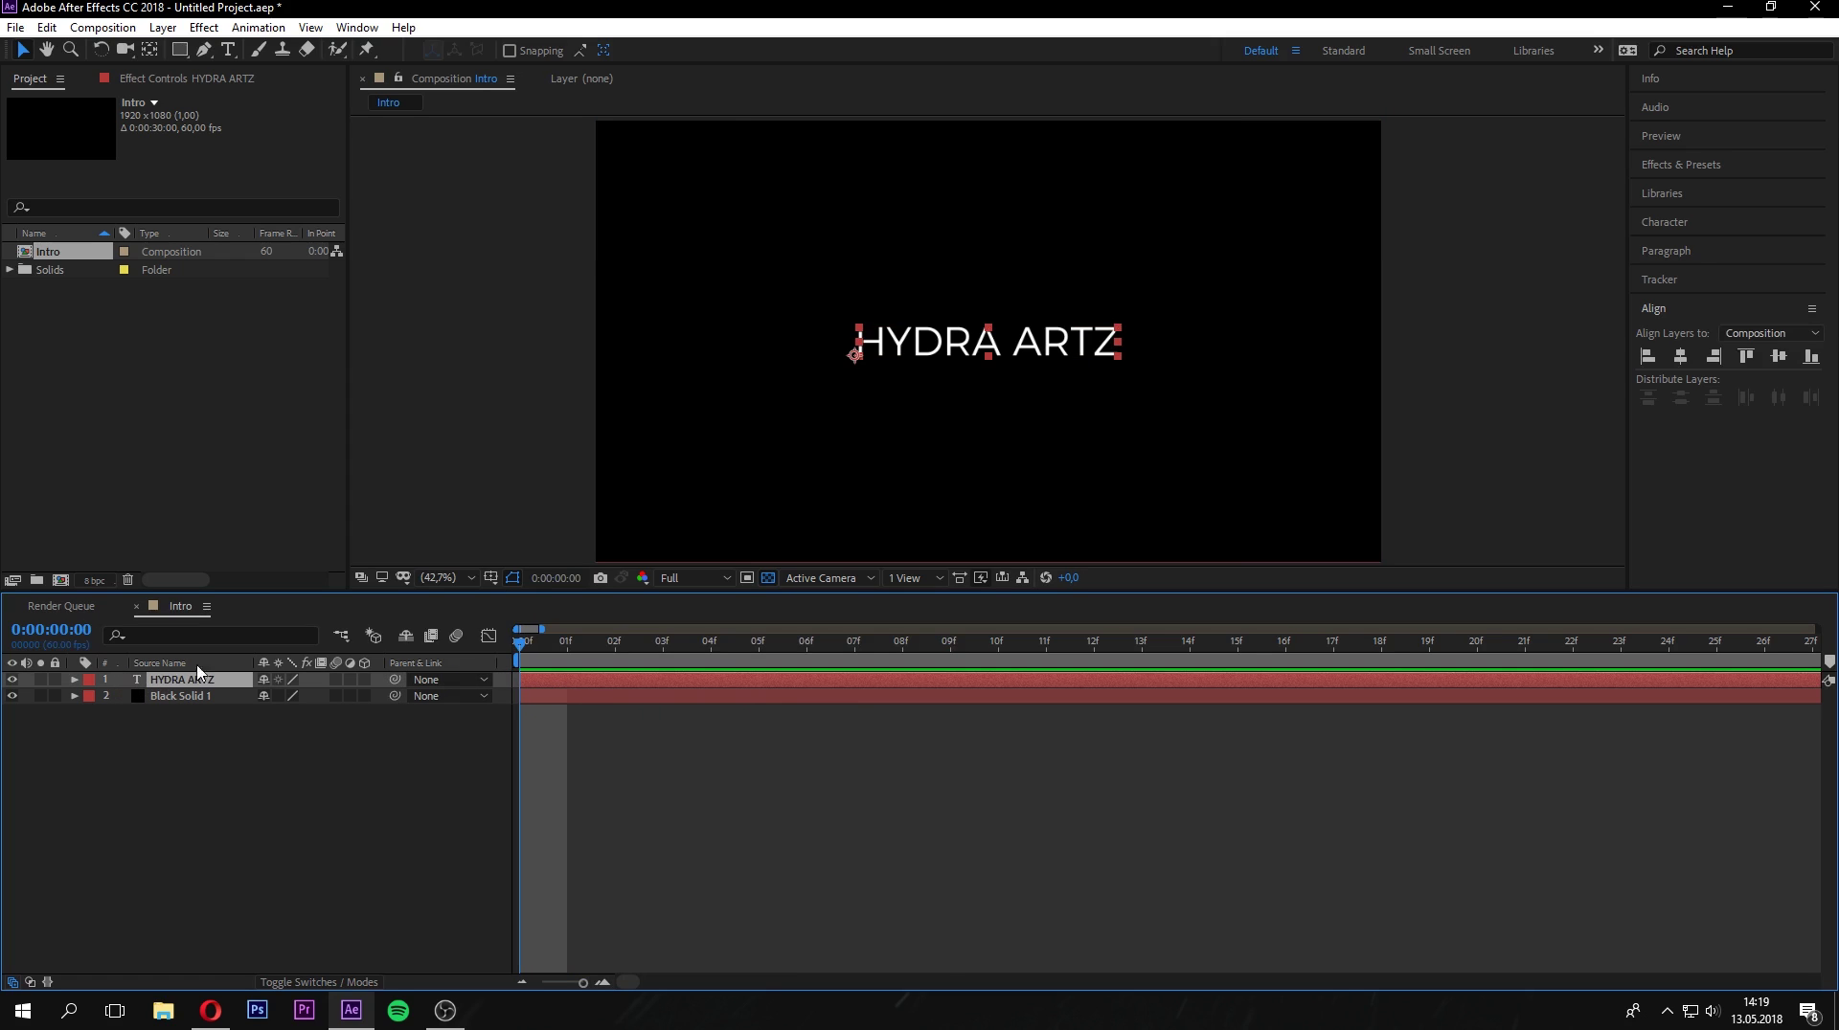
mouse_move(582, 984)
left_mouse_down()
mouse_move(547, 984)
mouse_move(565, 983)
left_mouse_up()
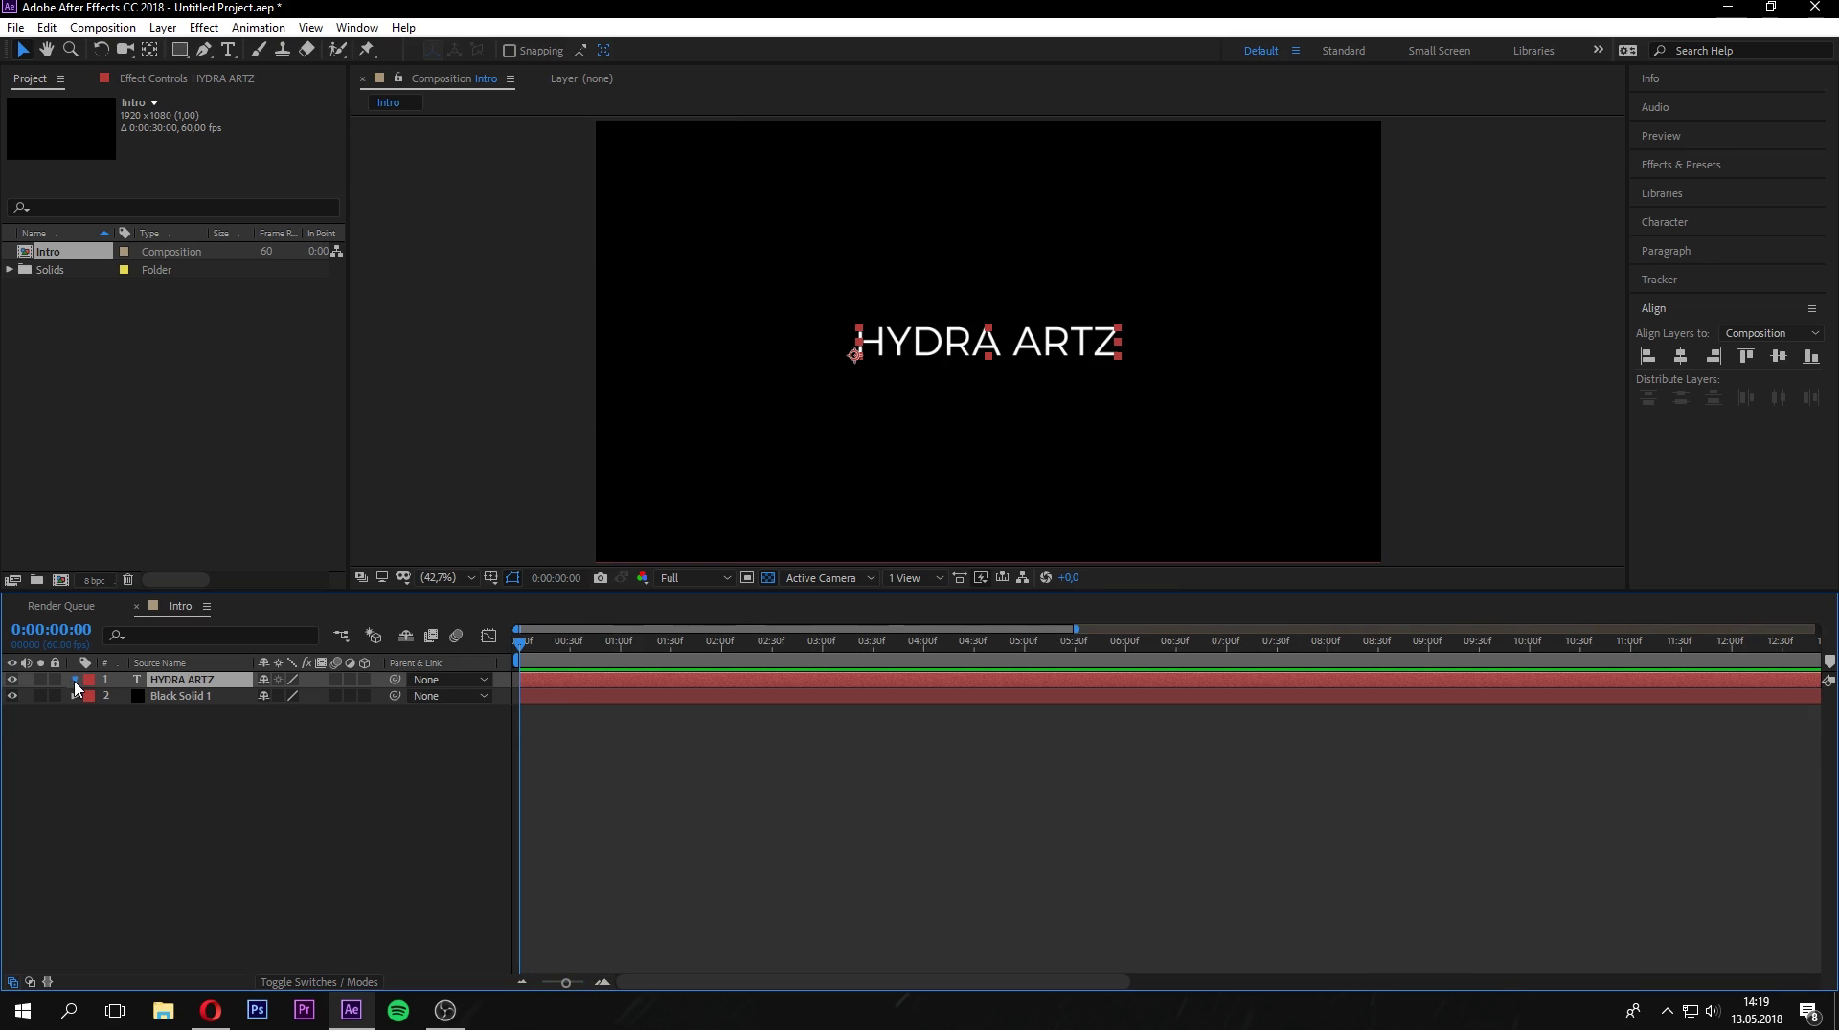
left_click(74, 681)
left_click(92, 698)
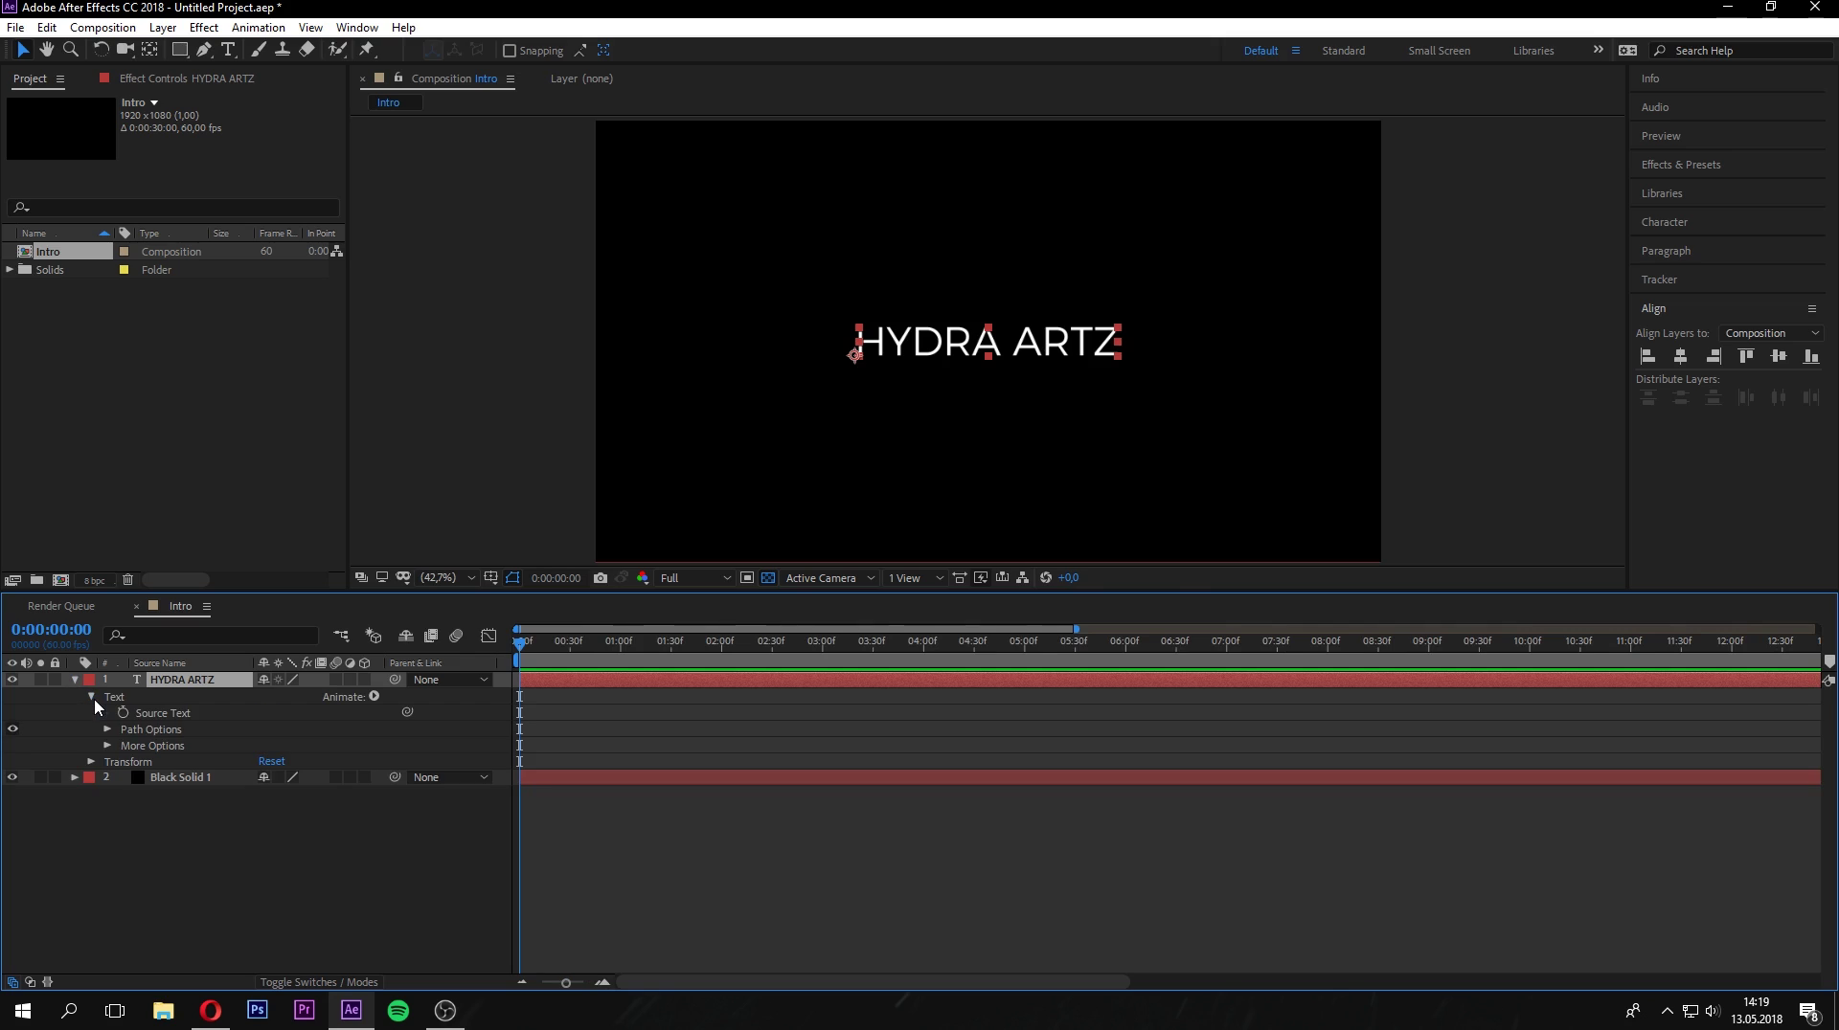
left_click(374, 698)
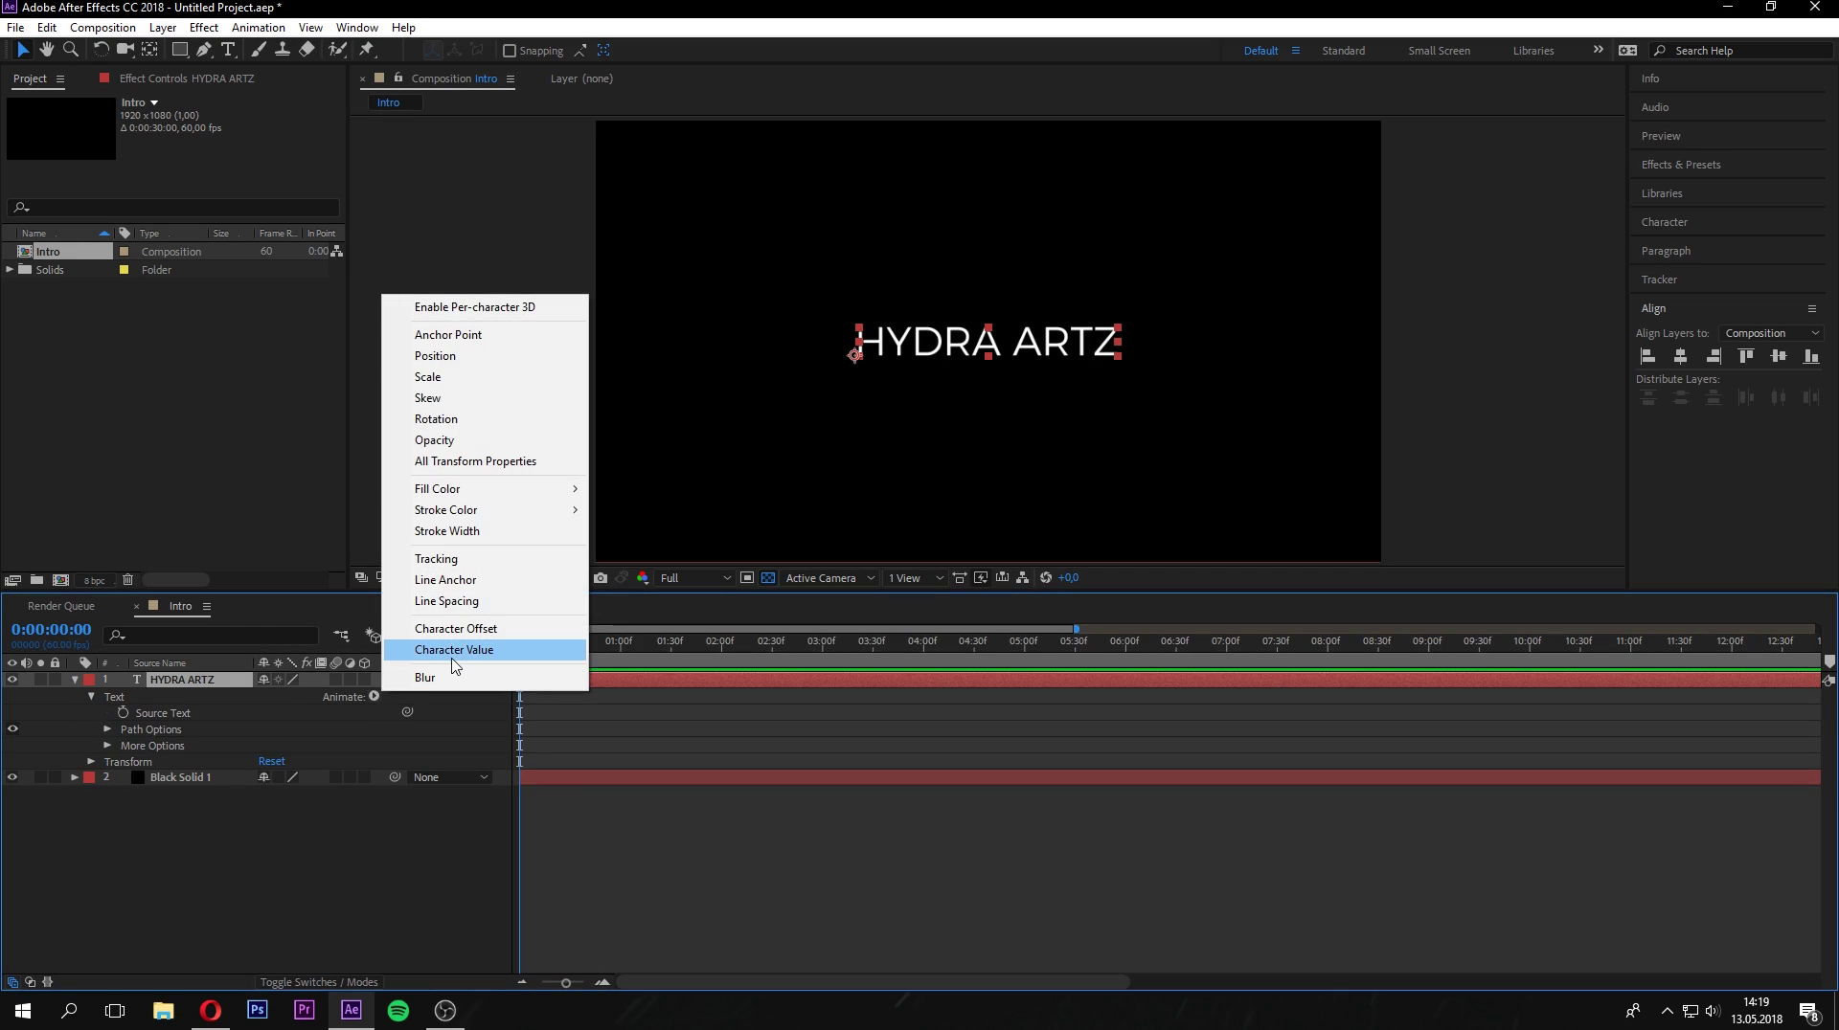
left_click(506, 629)
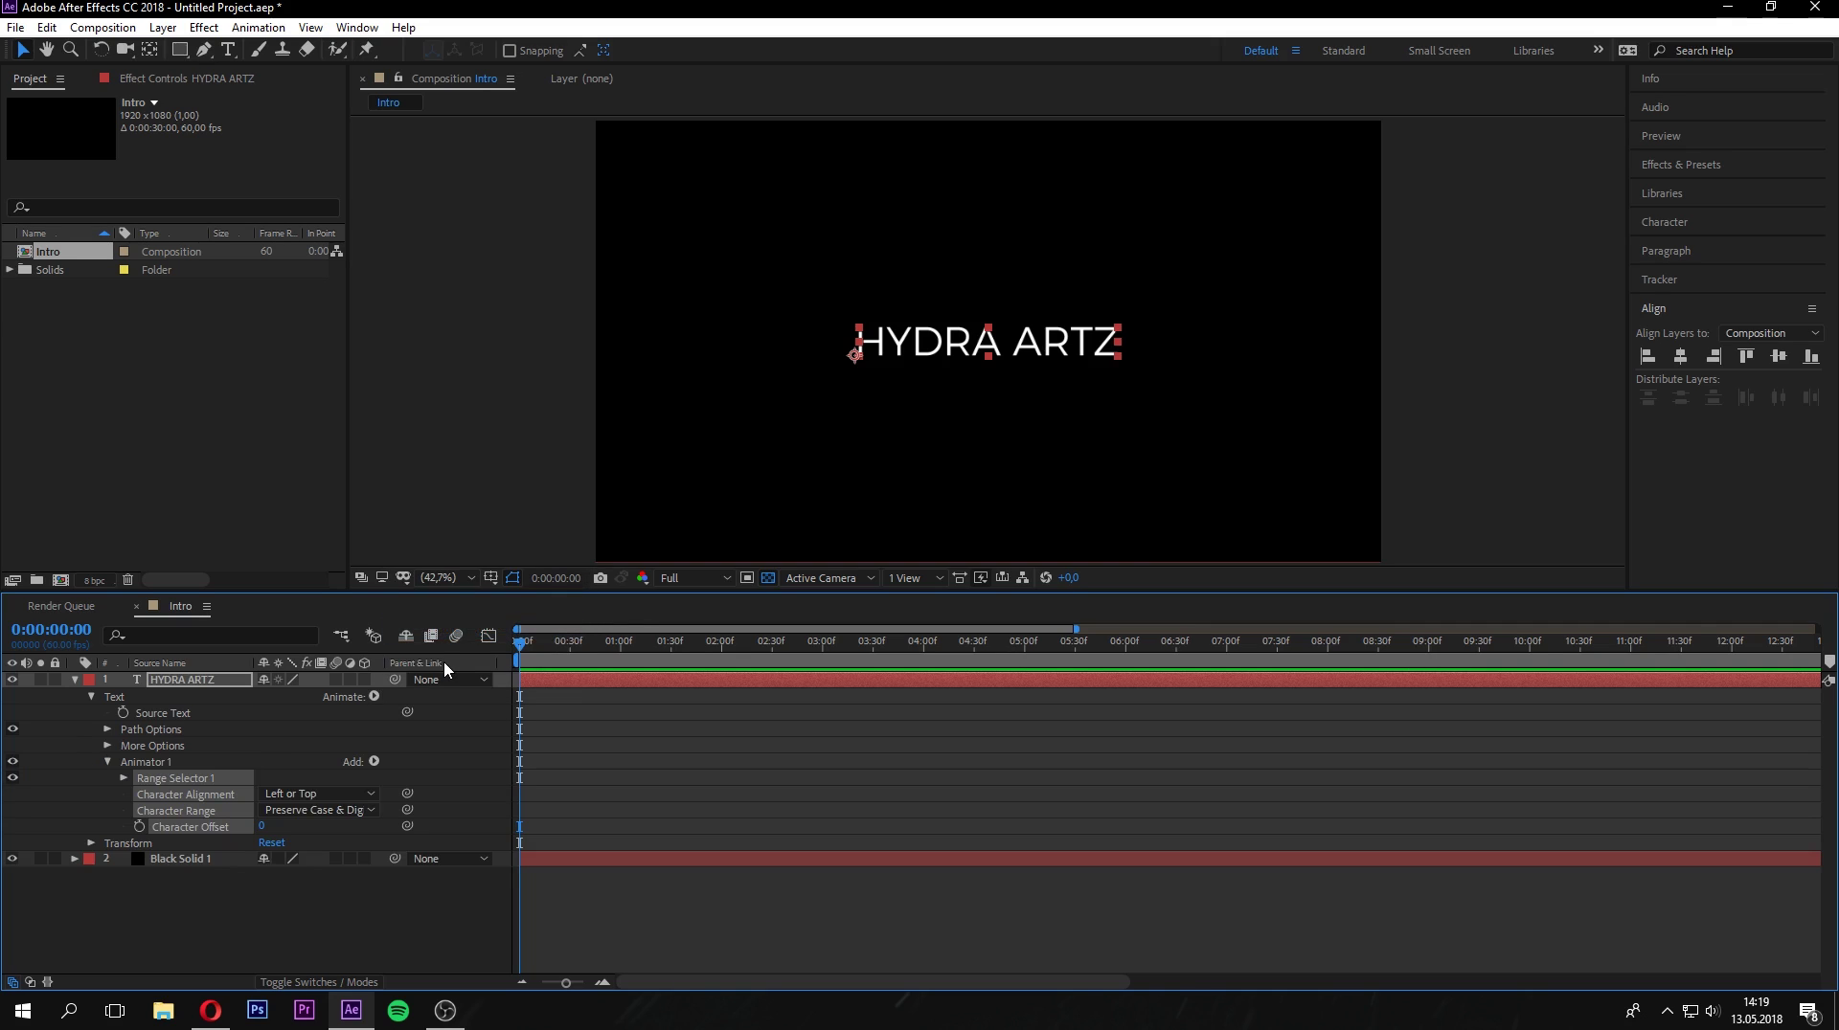
Set the animator's Character Offset to 10 and keyframe it at 0:00:00:00.
left_click(153, 718)
left_click(156, 763)
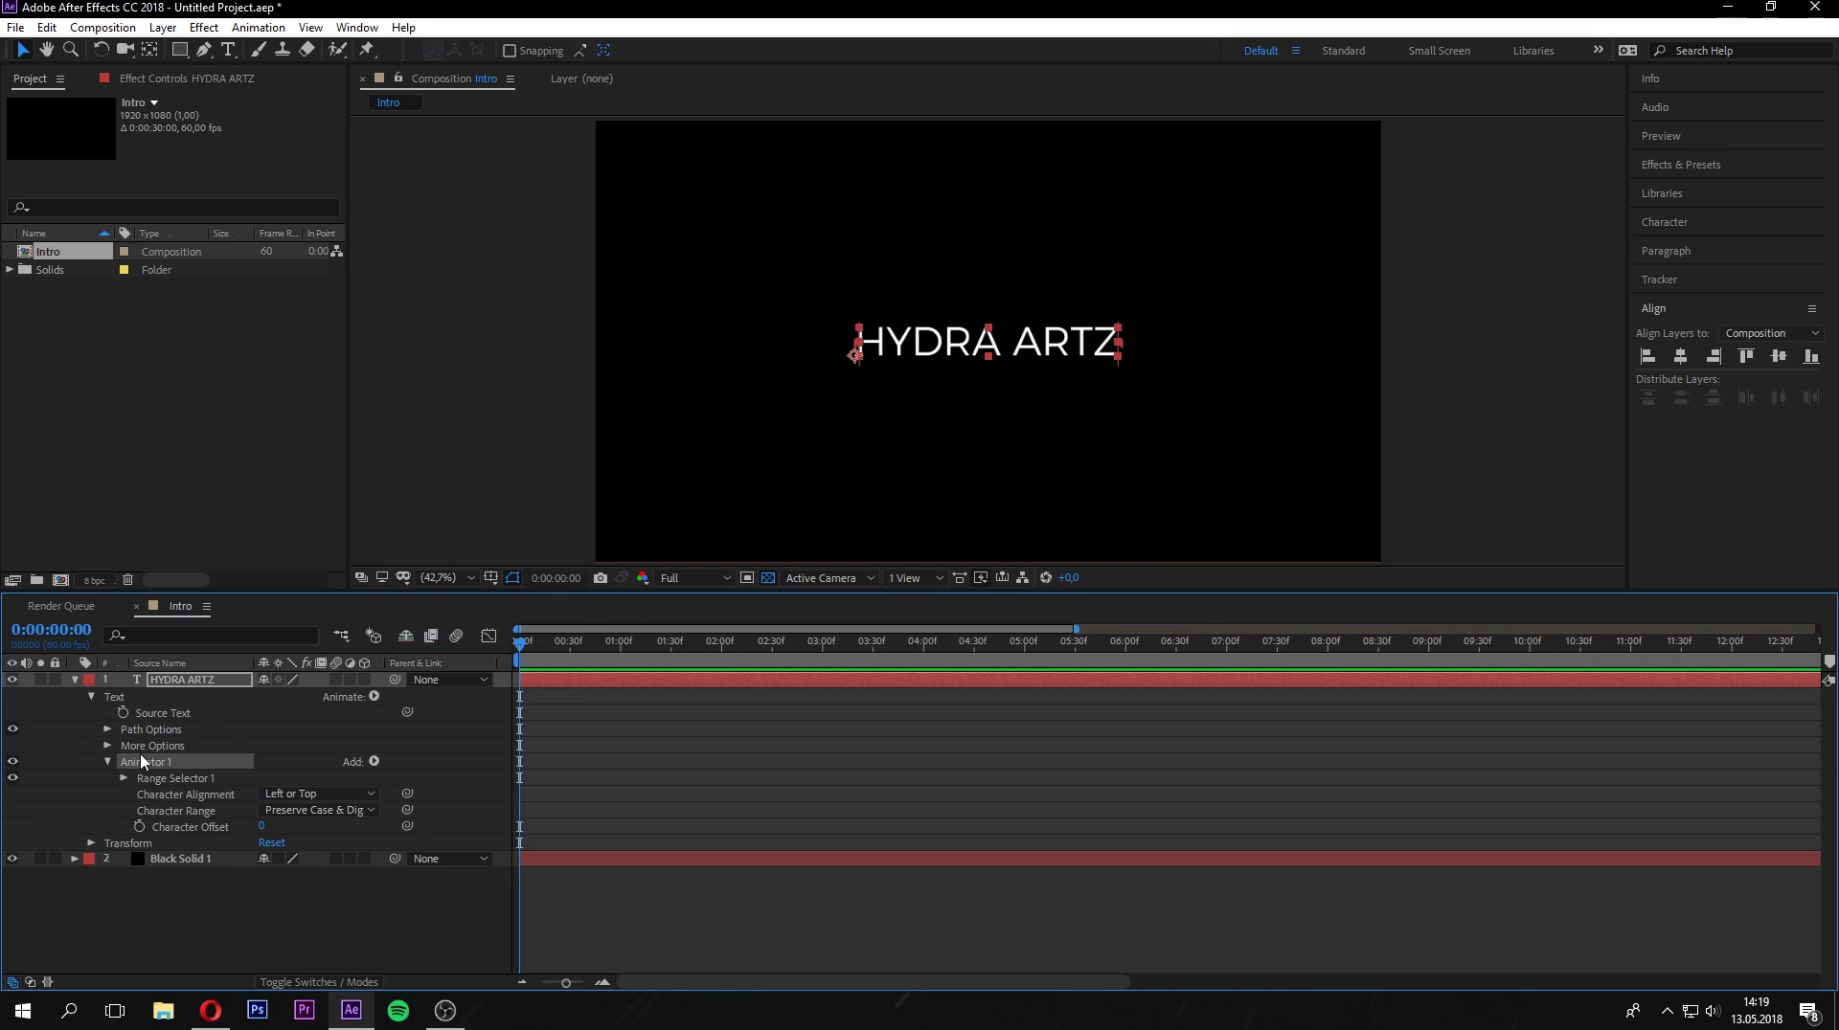
left_click(223, 829)
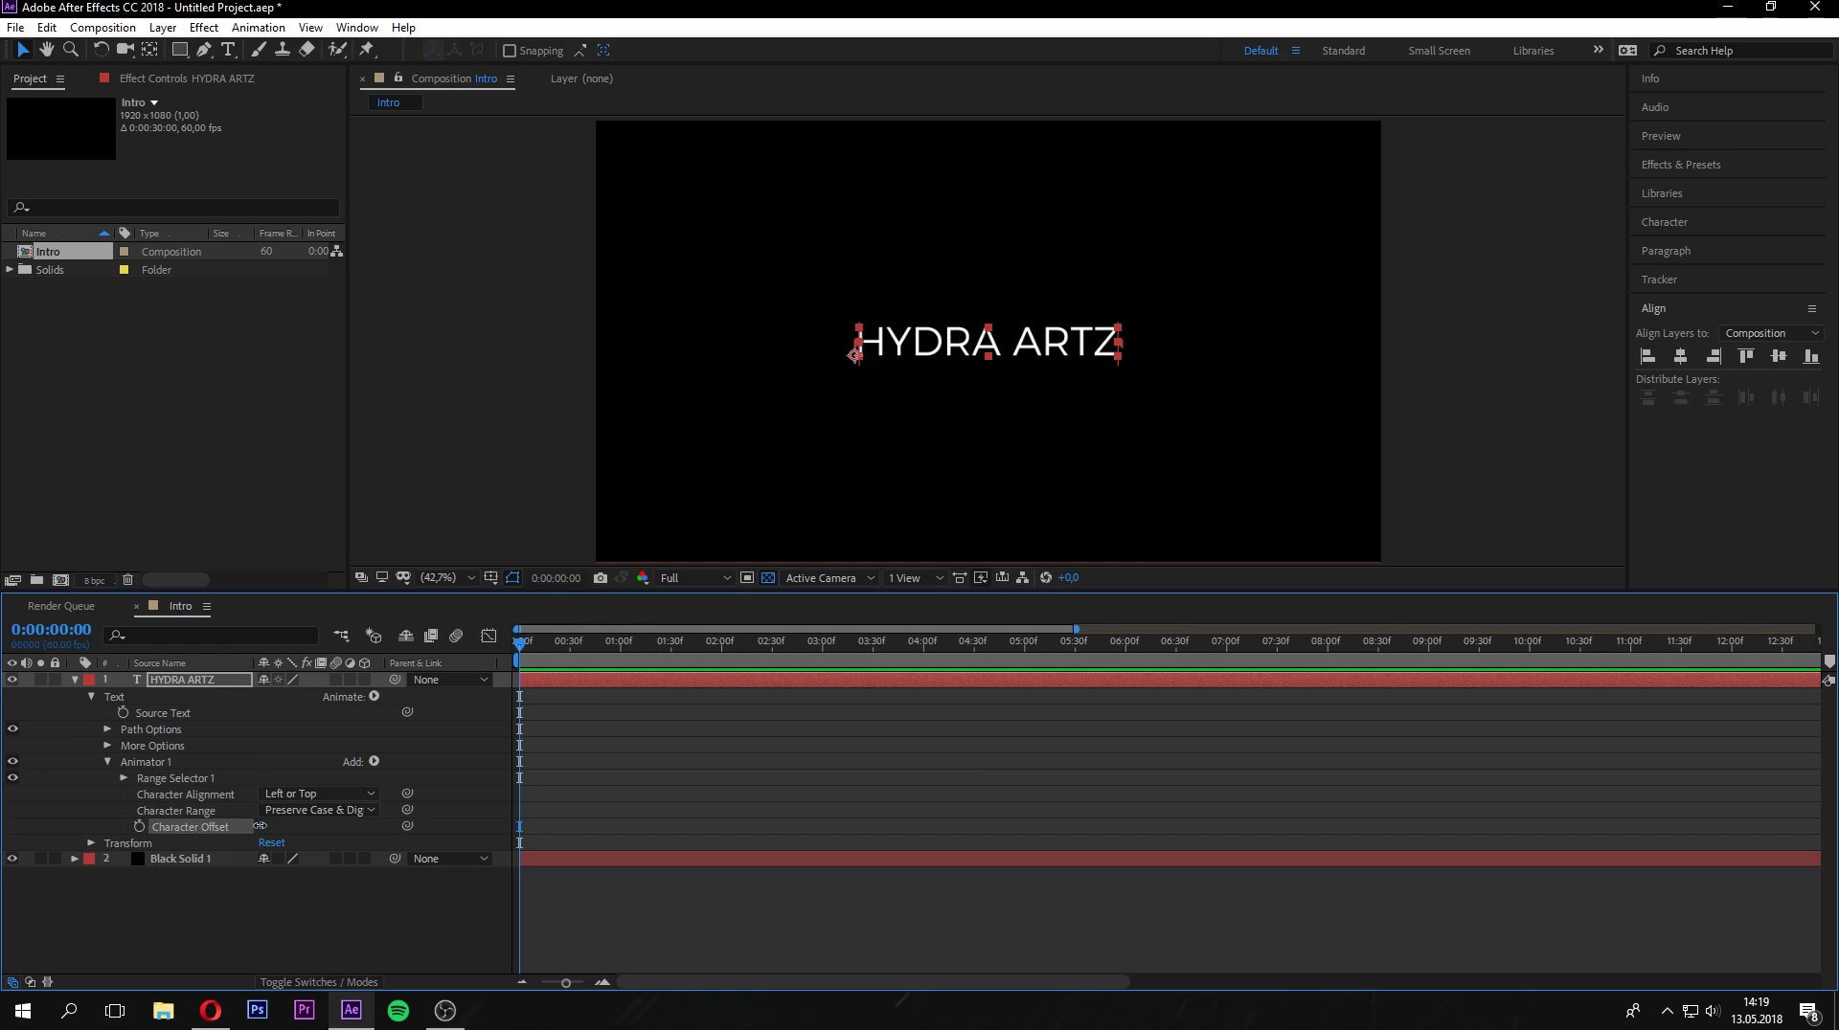
mouse_move(260, 826)
left_mouse_down()
mouse_move(326, 823)
mouse_move(257, 839)
mouse_move(272, 843)
mouse_move(267, 827)
left_mouse_up()
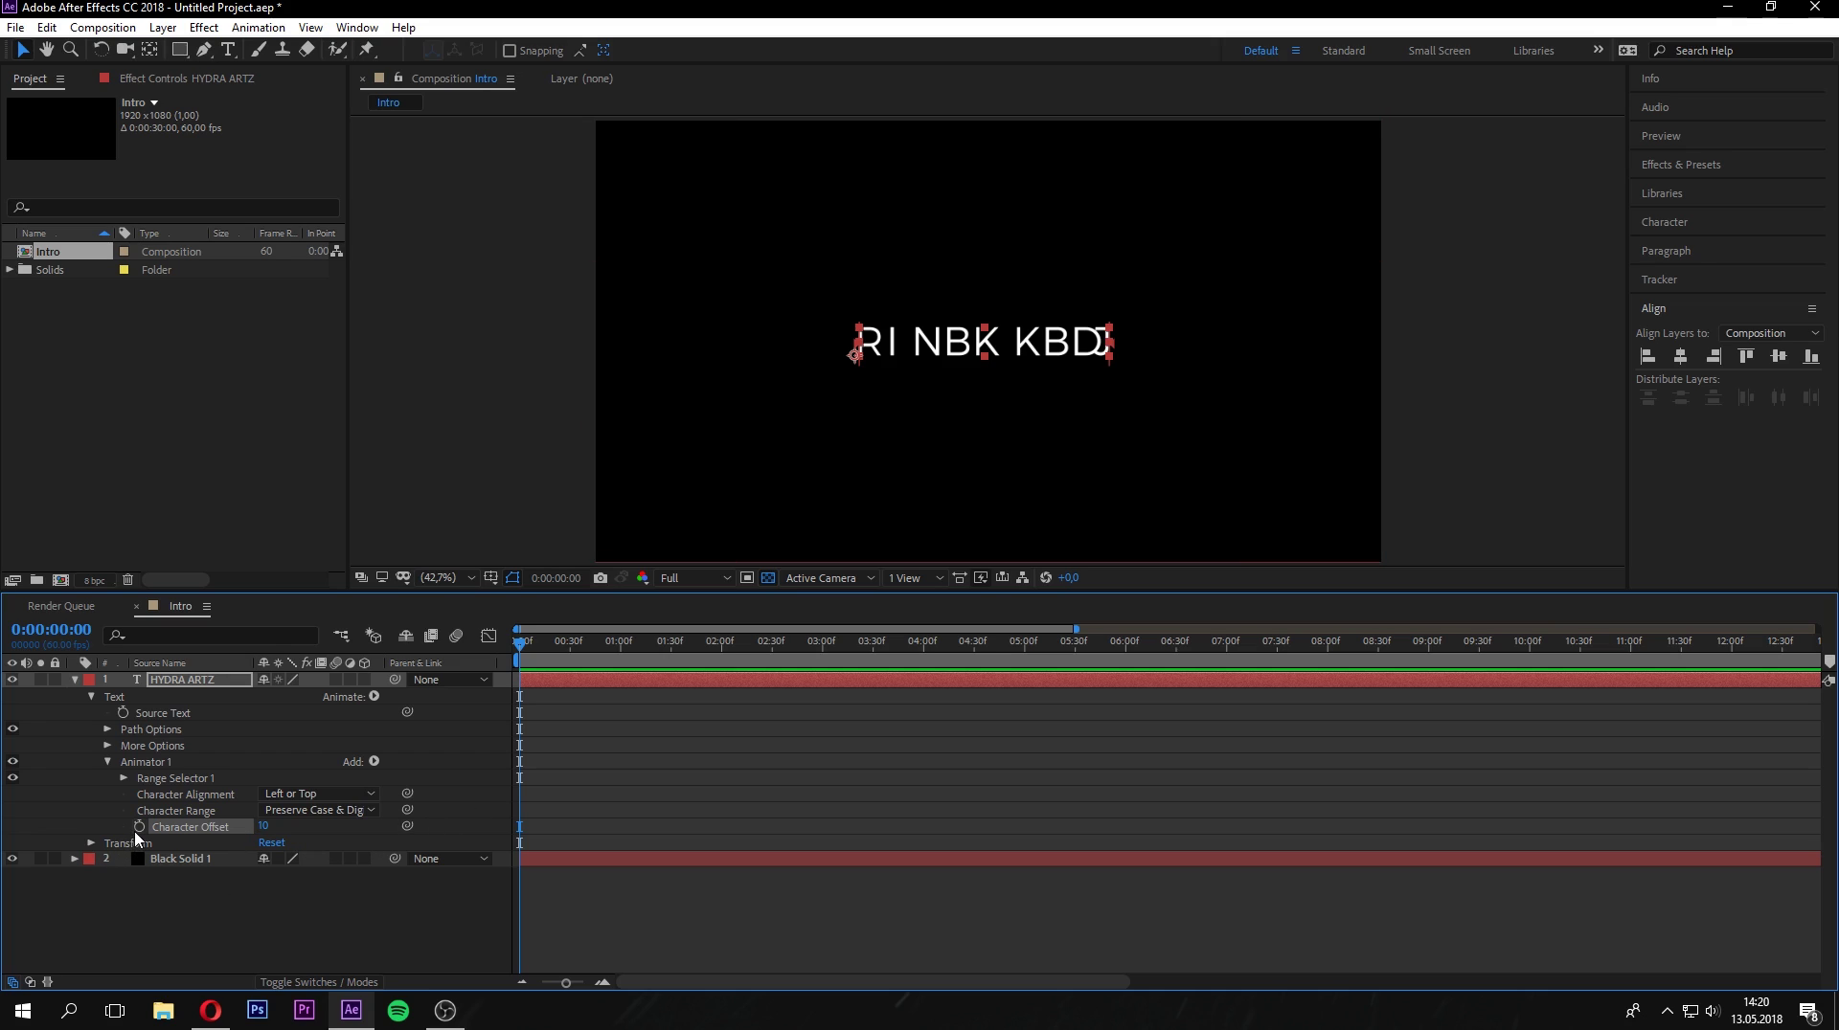
left_click(138, 827)
Add a second Character Offset keyframe with a value of 239 at 0:00:07:47.
left_click_drag(566, 983, 539, 985)
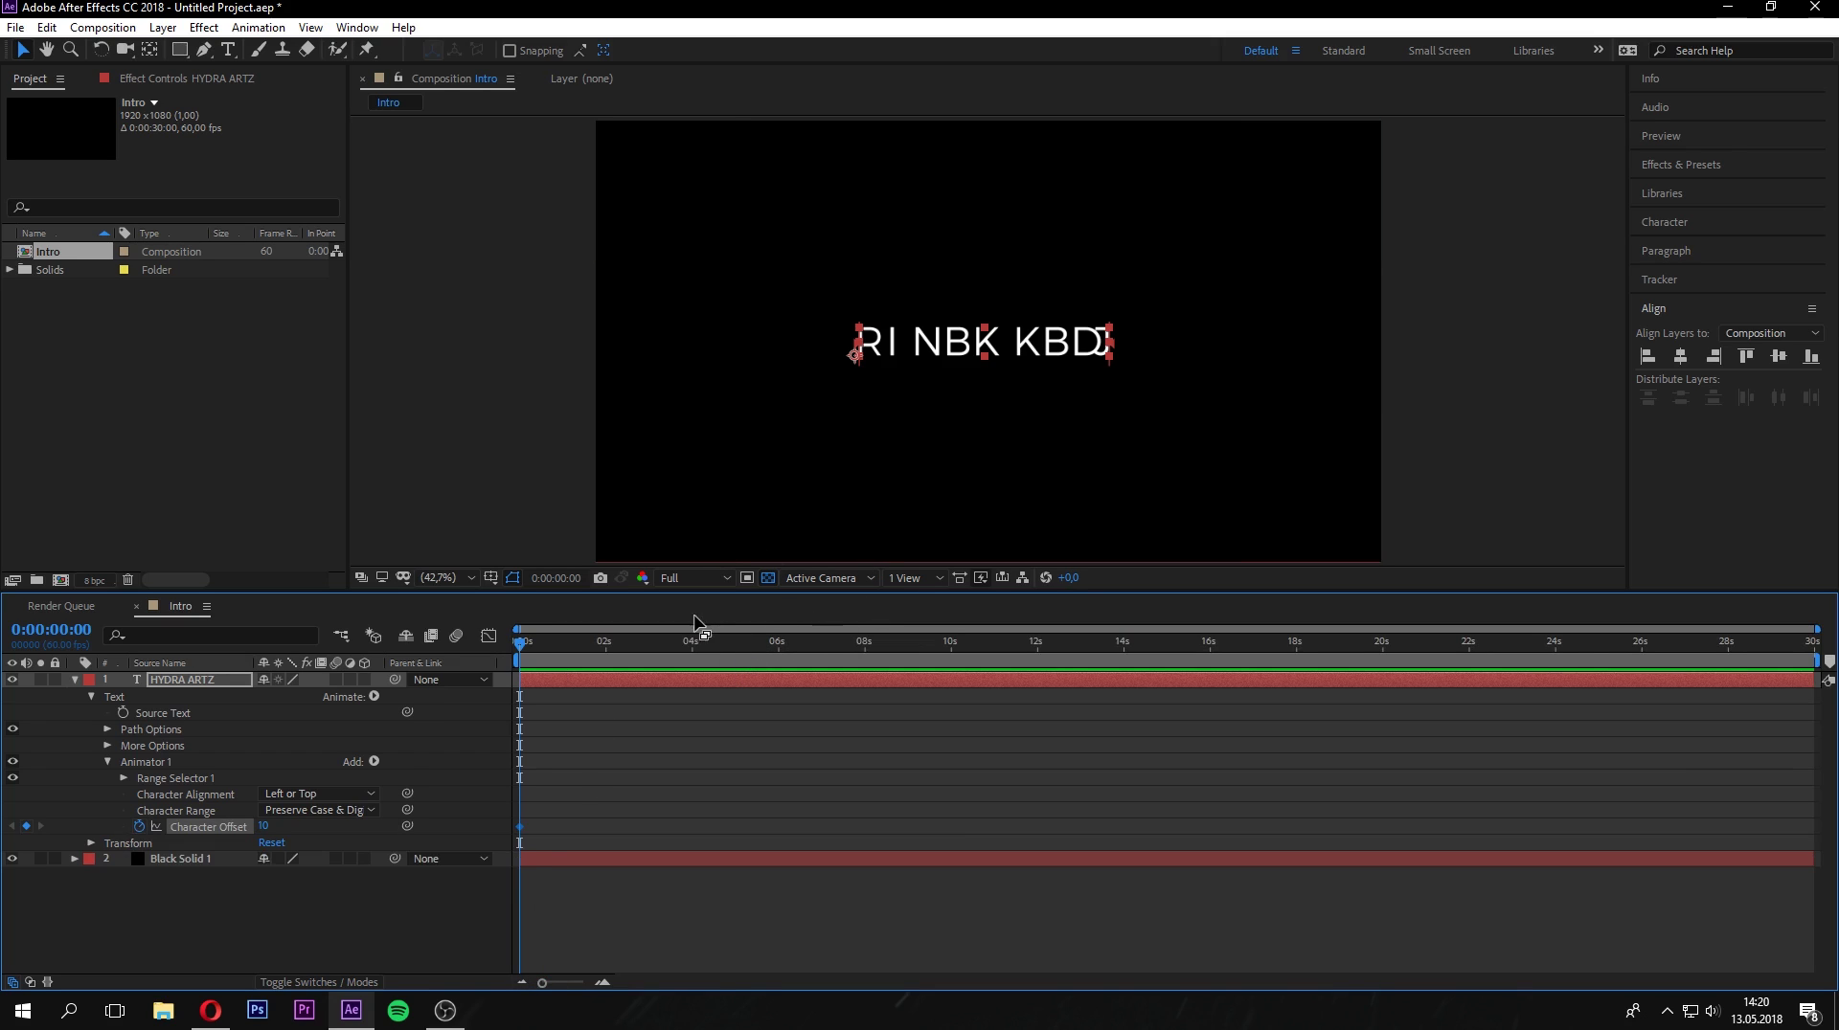
left_click_drag(529, 642, 855, 658)
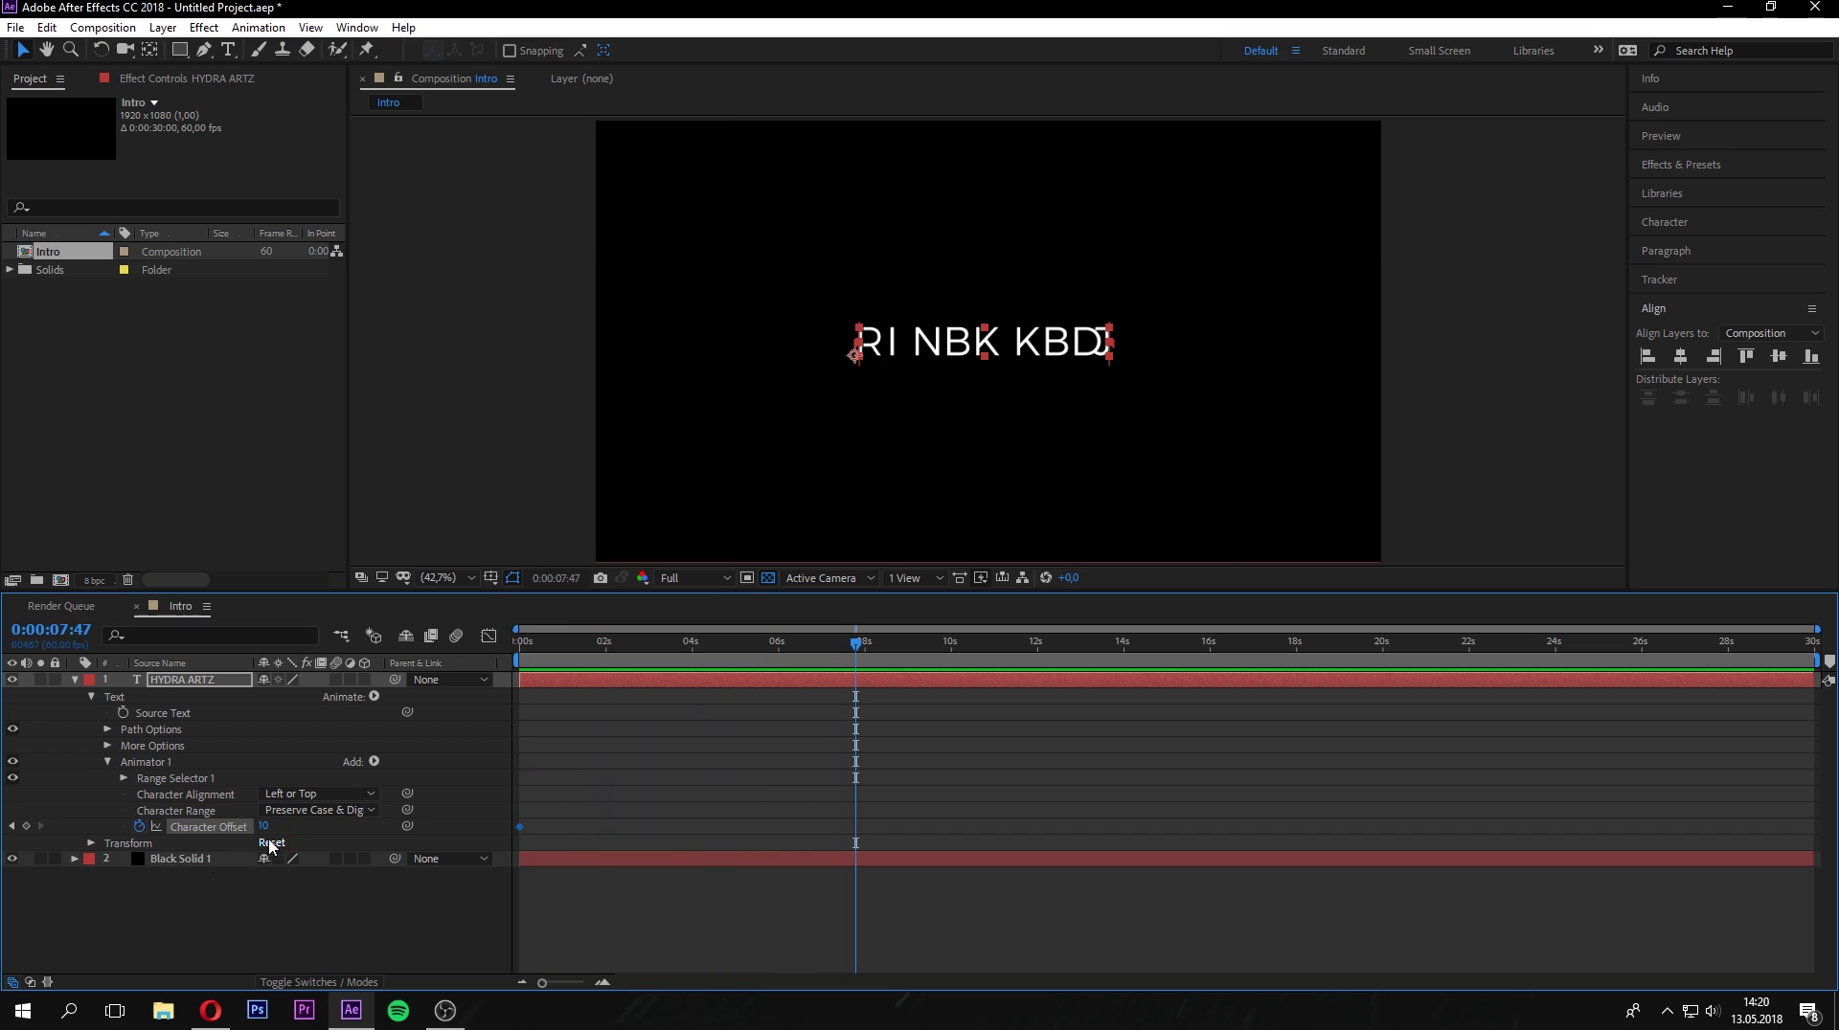
left_click_drag(266, 830, 525, 826)
Play back the scrambled-letter animation and inspect the text at both Character Offset keyframes.
left_click_drag(851, 647, 540, 651)
key("space")
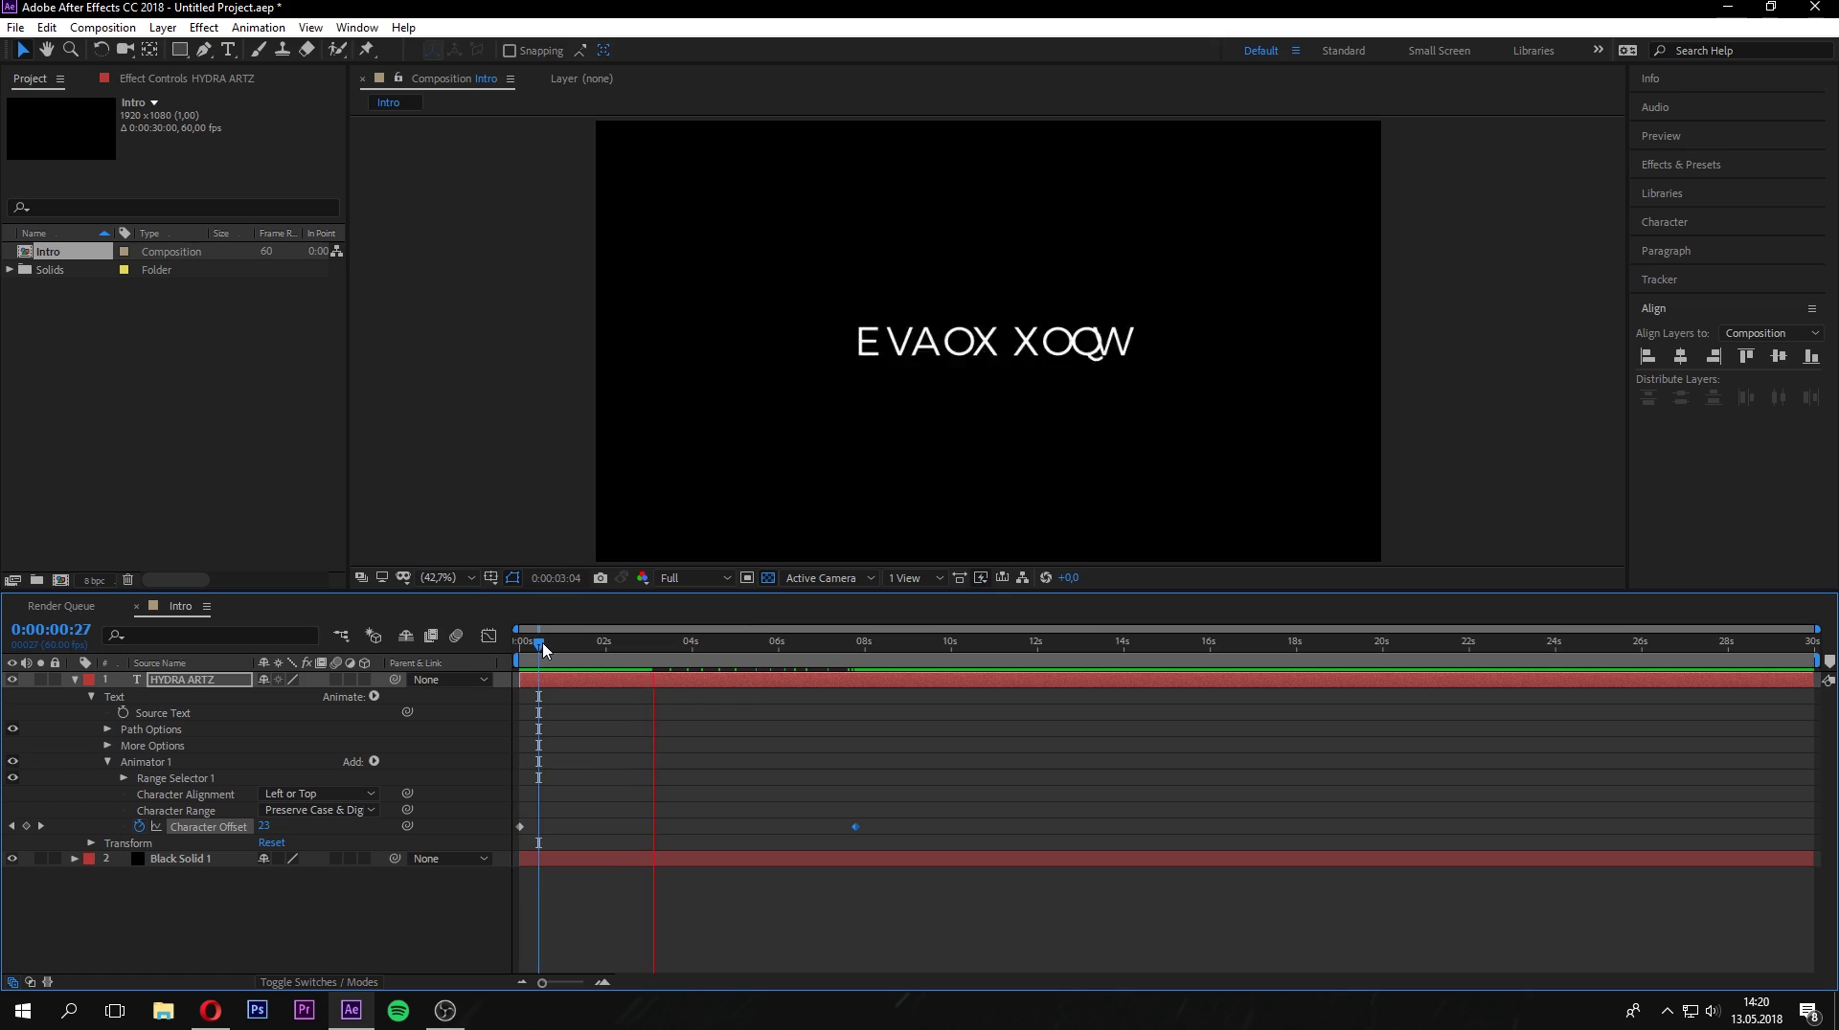
mouse_move(542, 647)
left_mouse_down()
mouse_move(560, 648)
mouse_move(518, 657)
left_mouse_up()
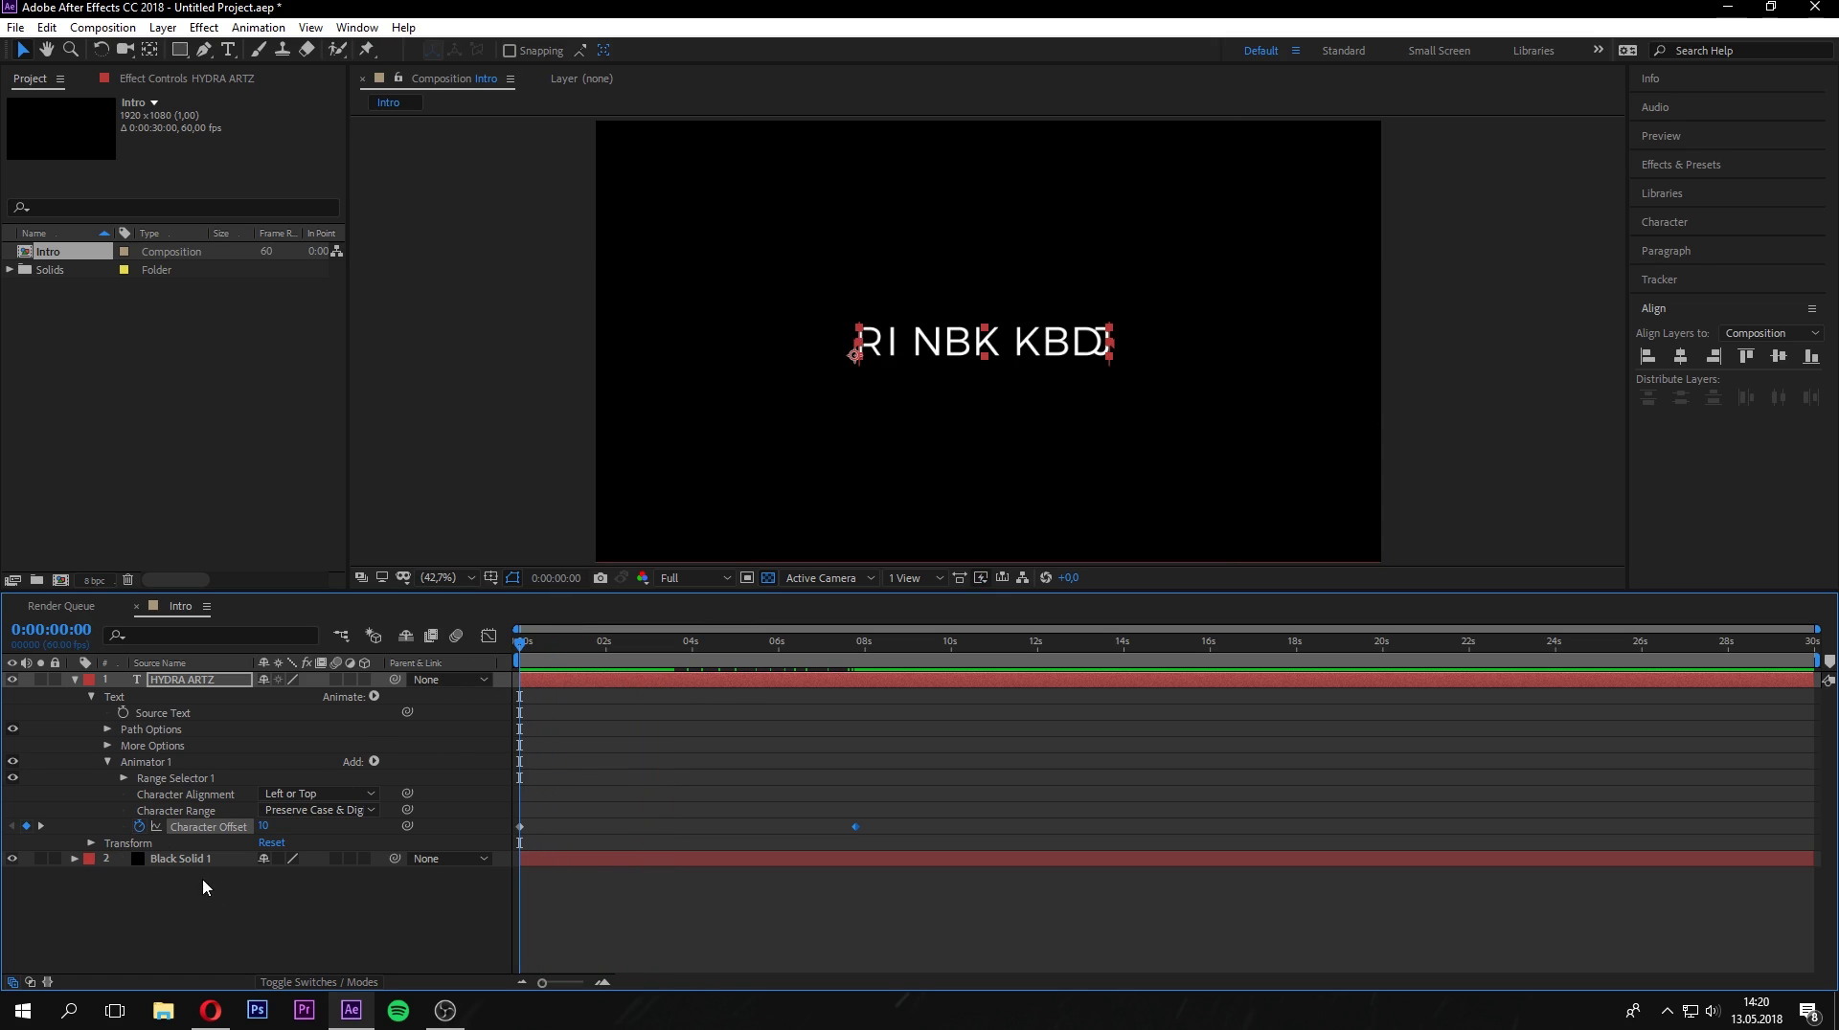
left_click_drag(555, 648, 857, 654)
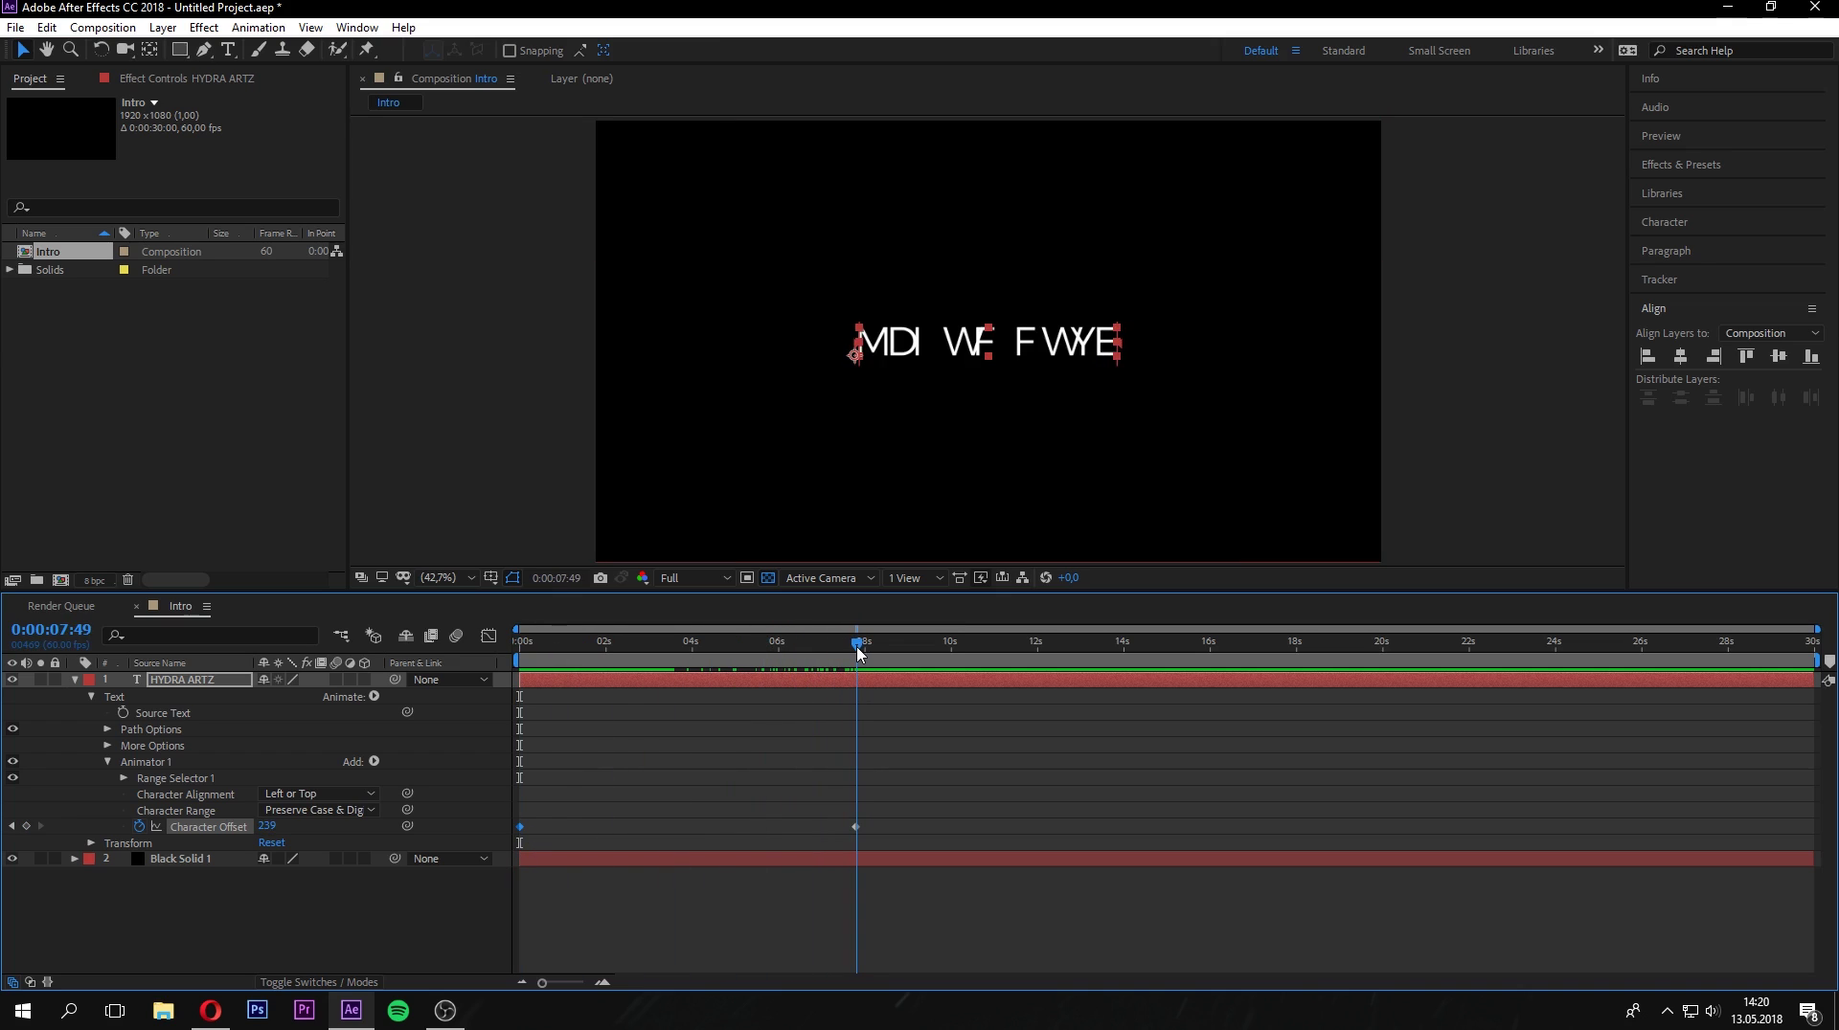
left_click(842, 838)
left_click_drag(888, 817, 843, 835)
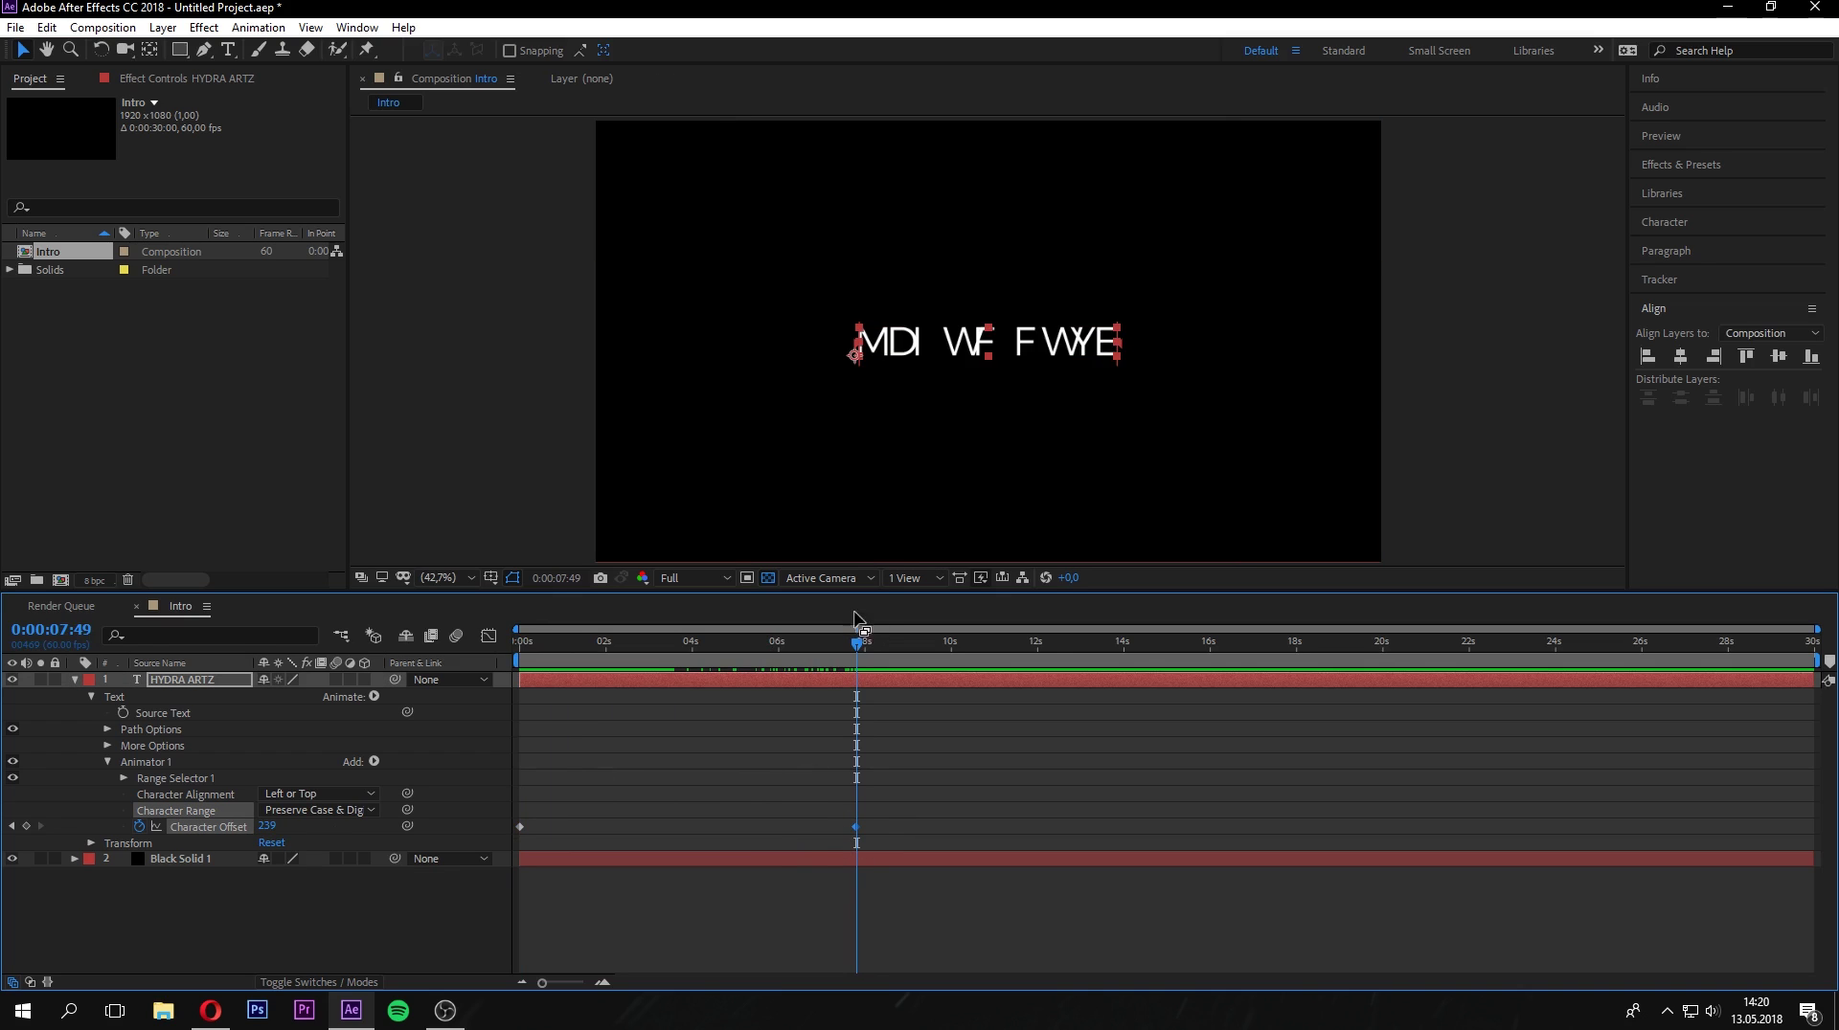
left_click_drag(857, 645, 517, 654)
left_click(638, 720)
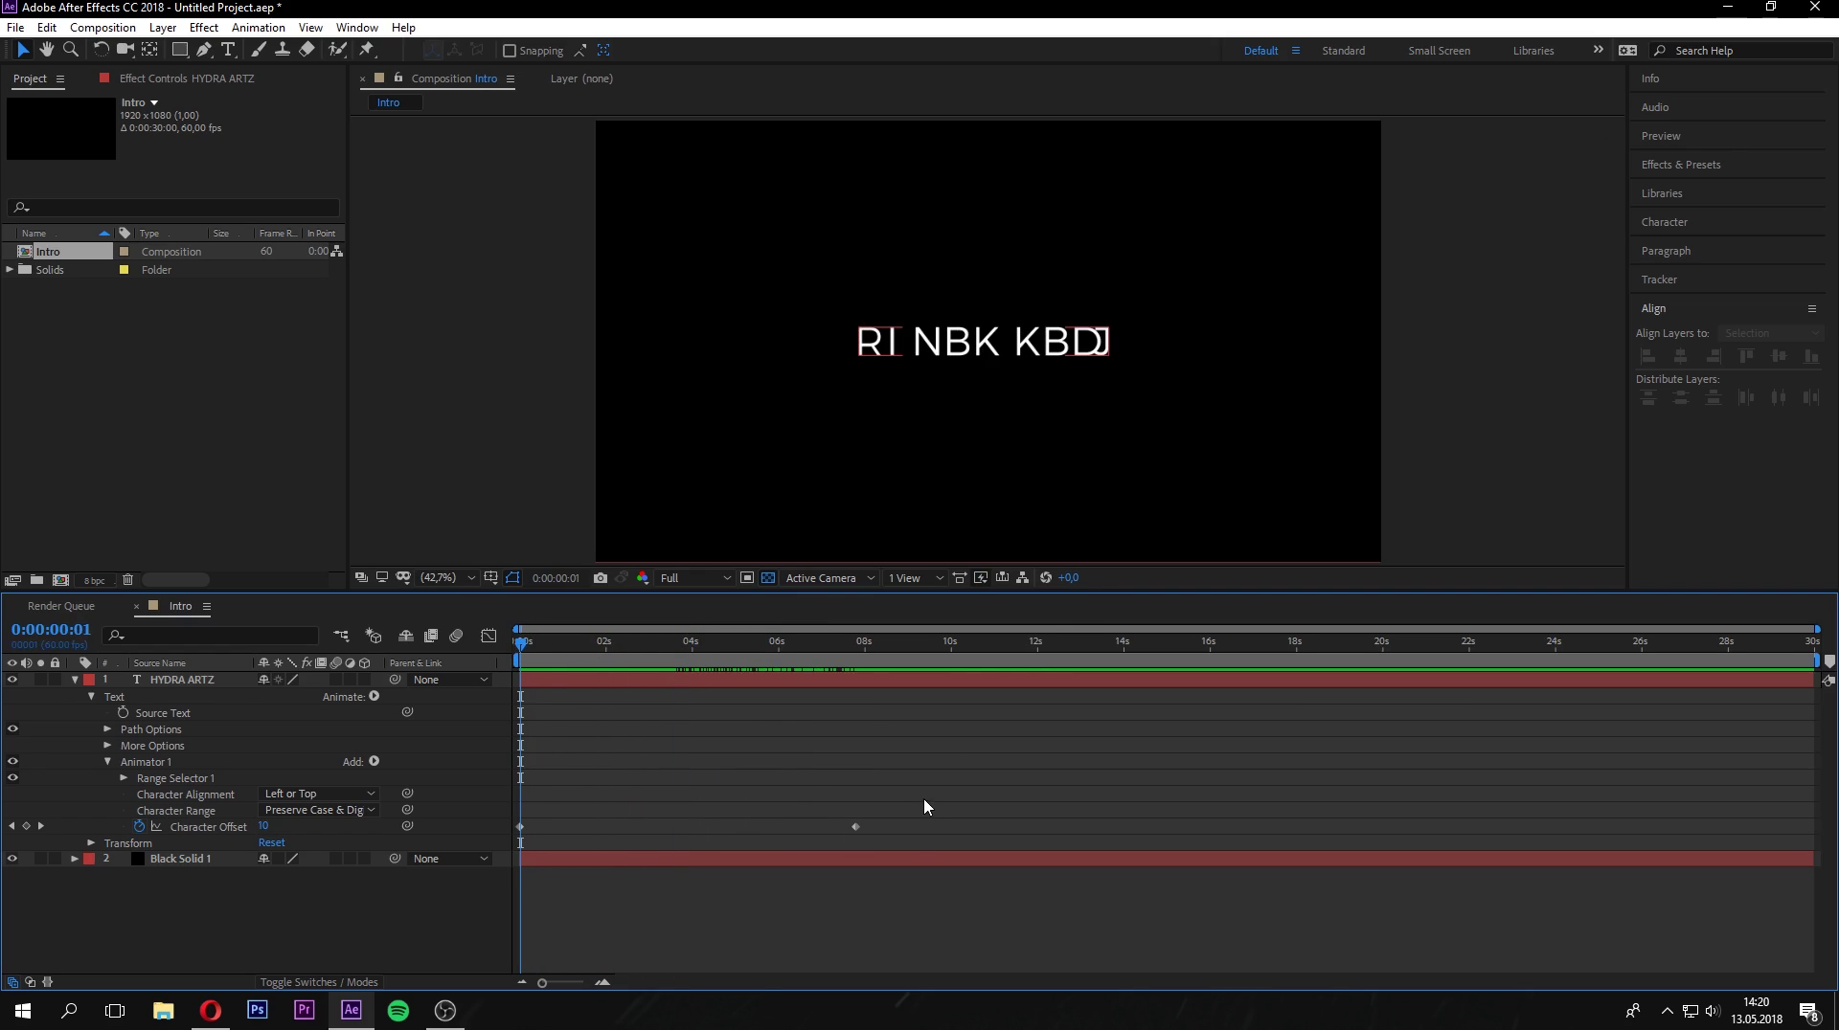
left_click_drag(923, 799, 516, 843)
left_click(575, 796)
left_click_drag(527, 654, 519, 651)
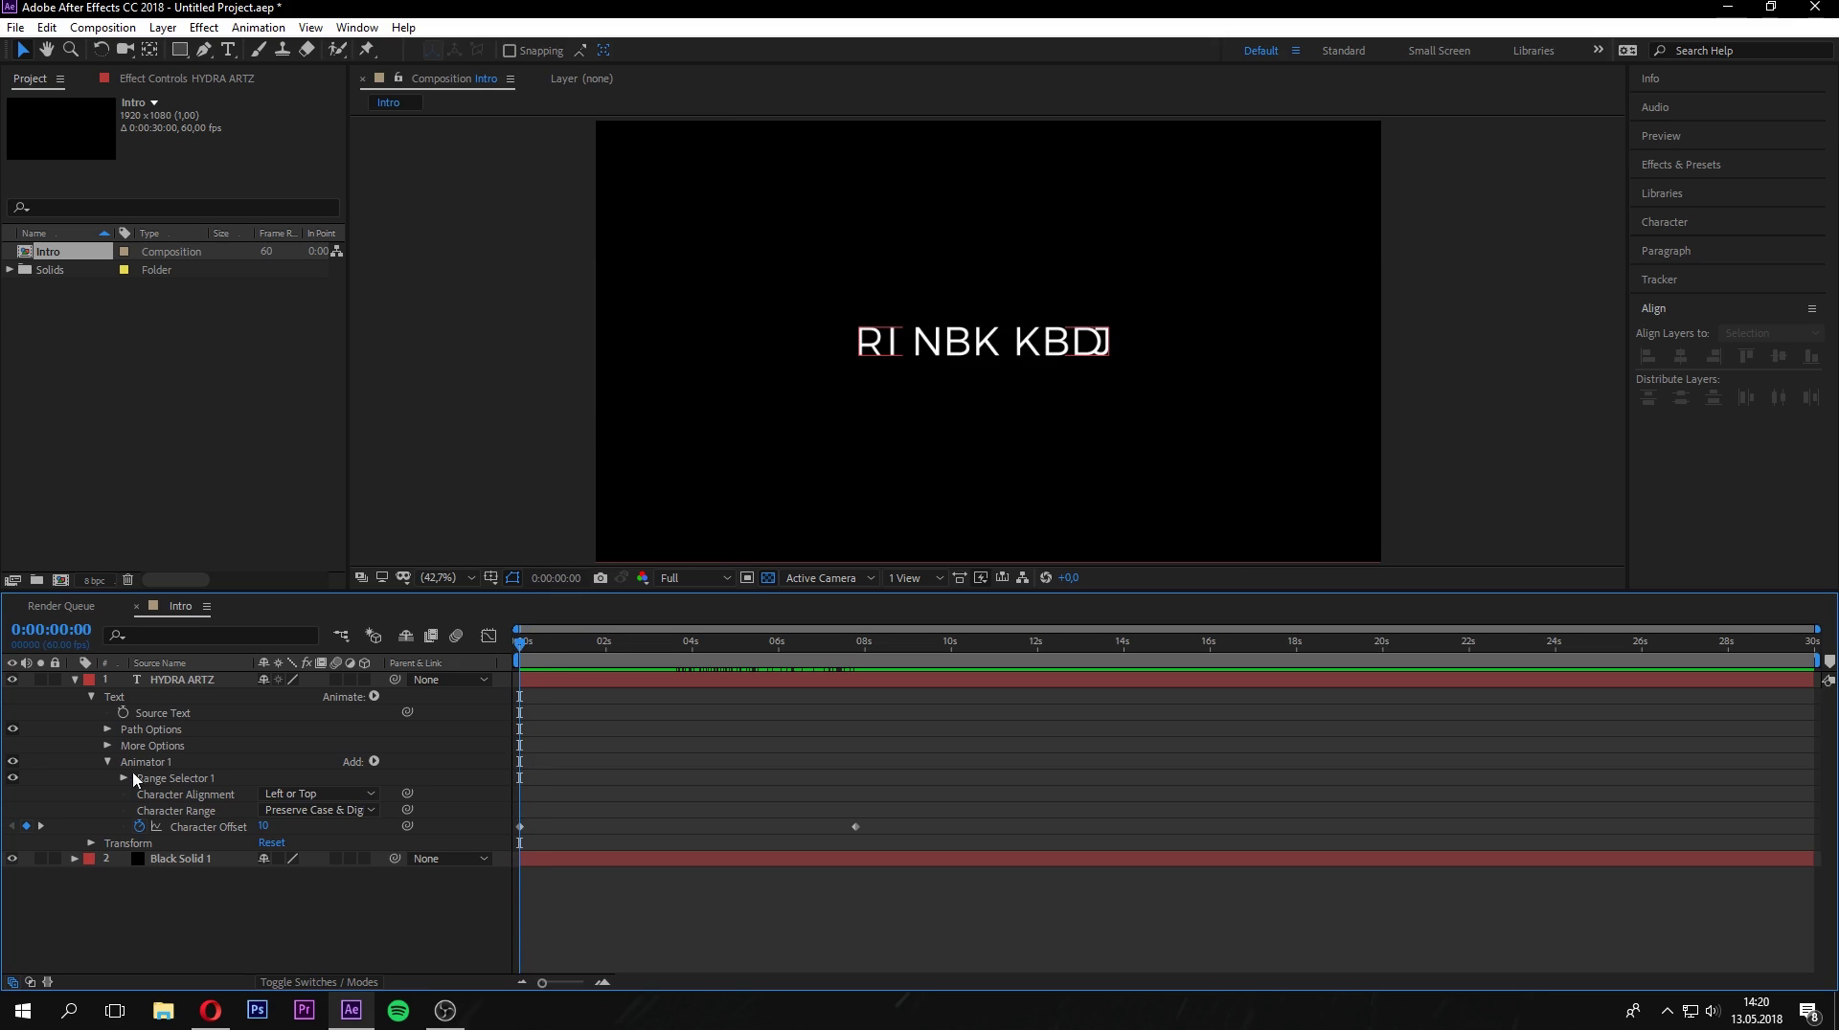
Collapse the HYDRA ARTZ layer's properties and shift the layer in time to start at frame 8.
left_click(75, 680)
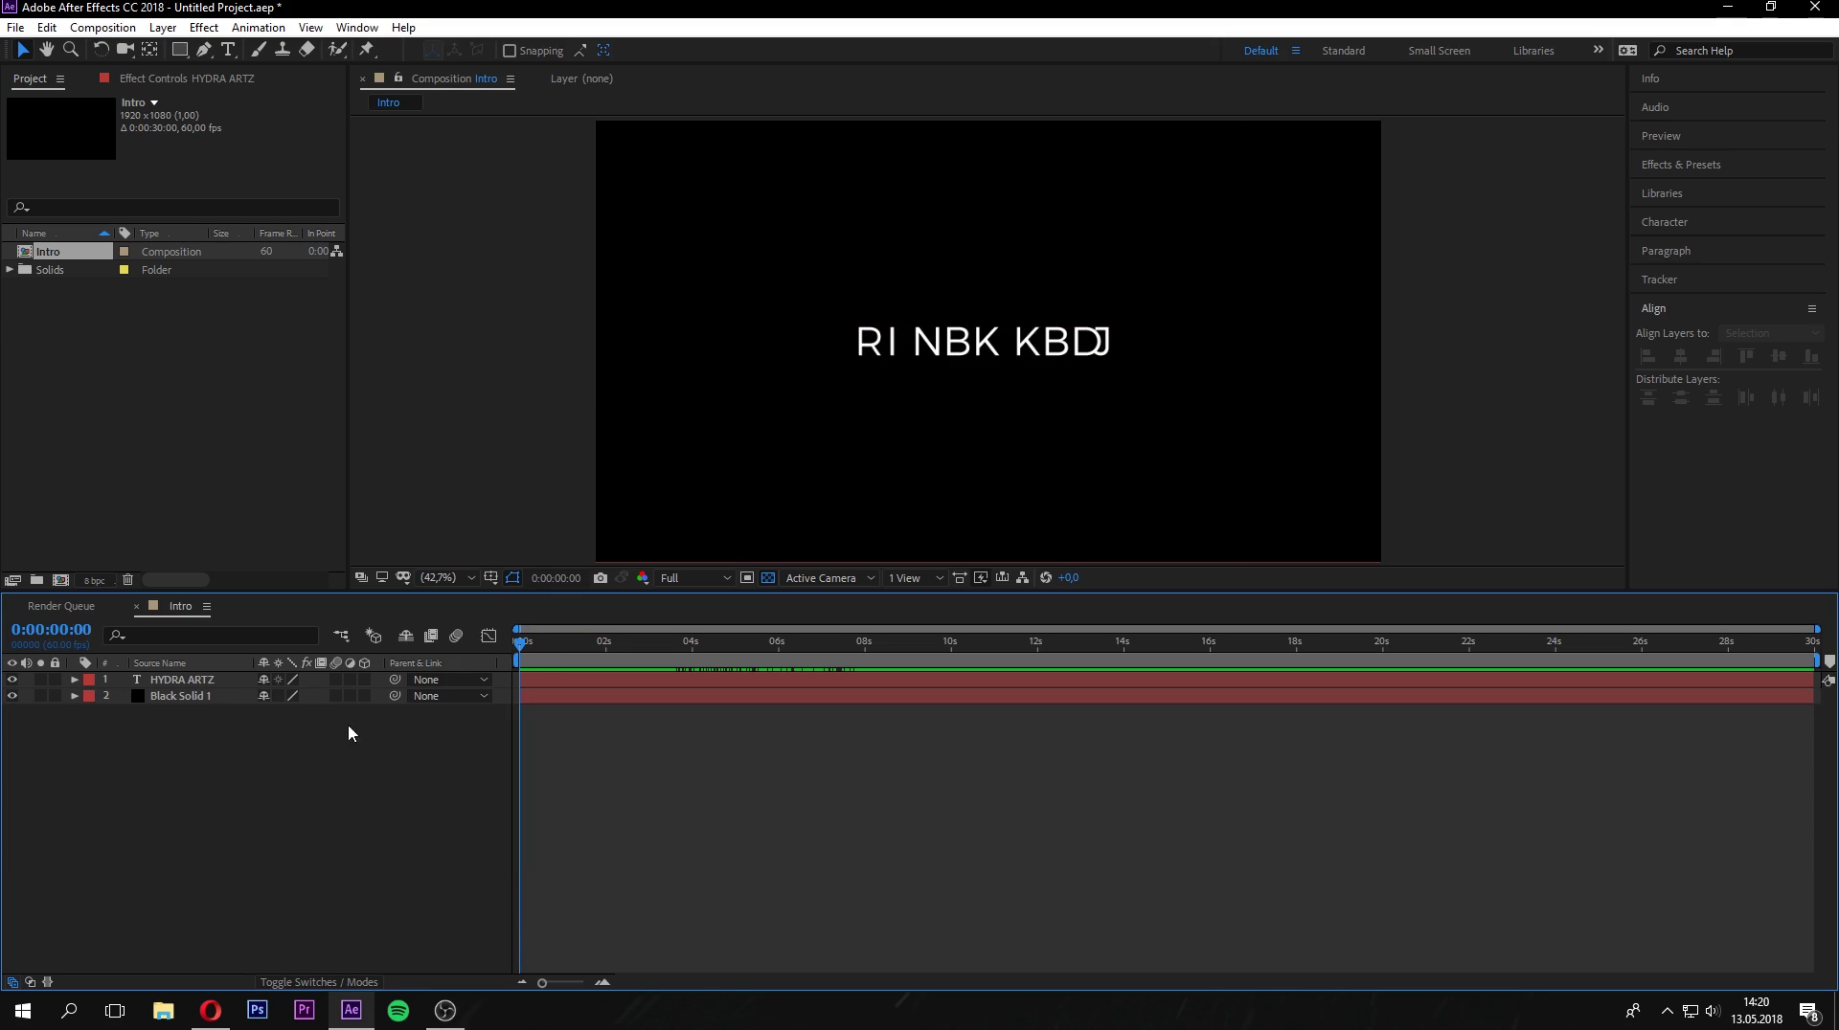
left_click(553, 680)
left_click_drag(544, 983, 583, 983)
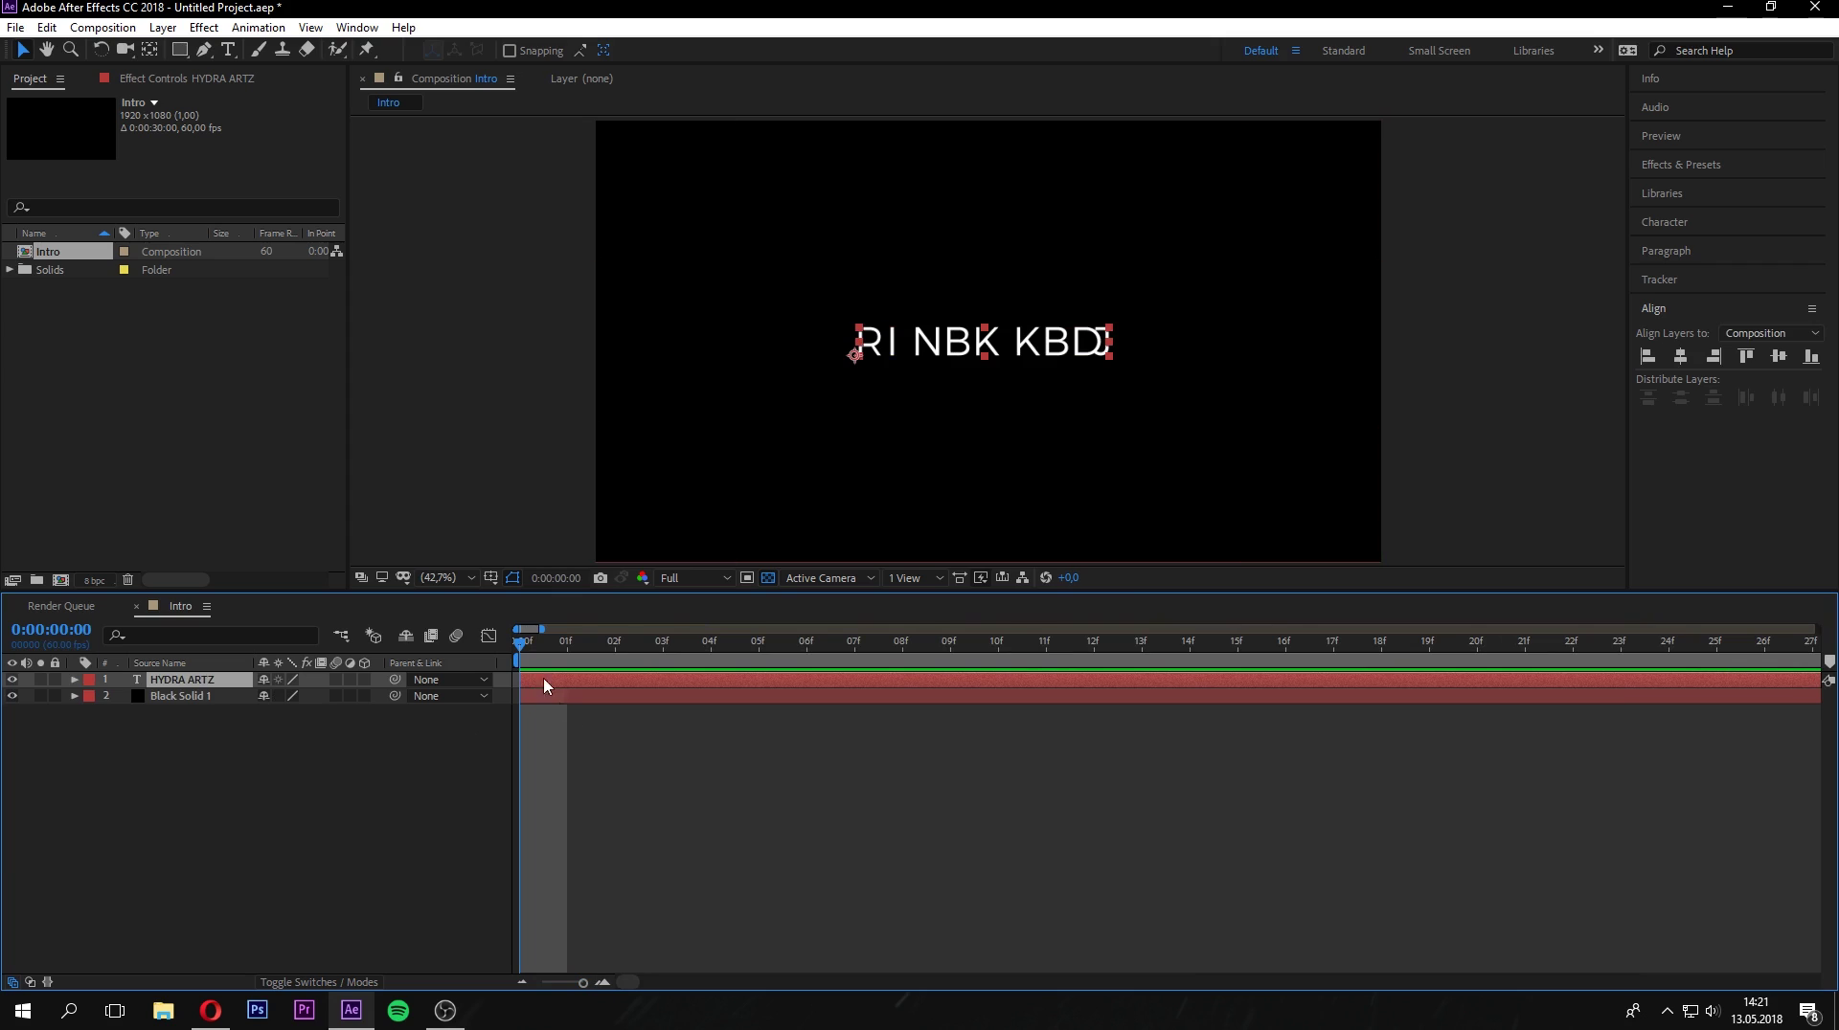
left_click_drag(587, 689, 948, 686)
left_click_drag(527, 644, 910, 656)
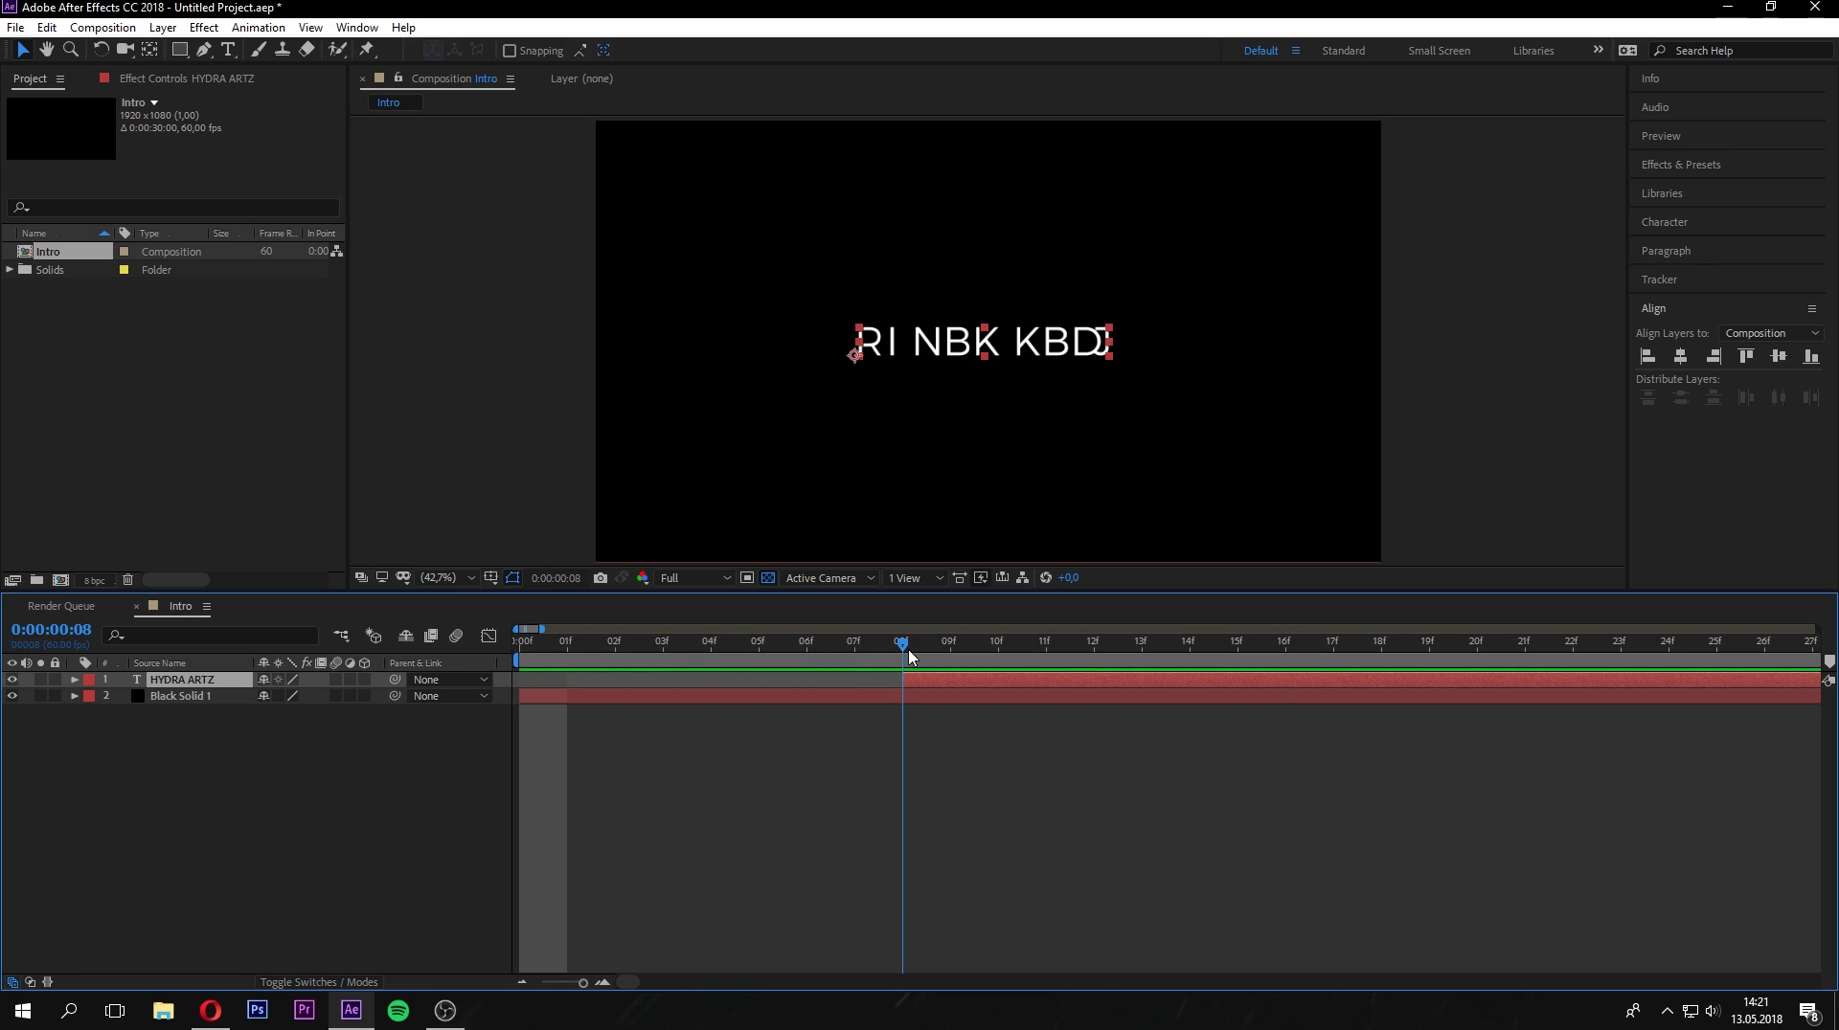
Split the HYDRA ARTZ text layer every two frames, at frames 10, 12, 14, 16, 18 and 20.
left_click_drag(898, 876, 573, 843)
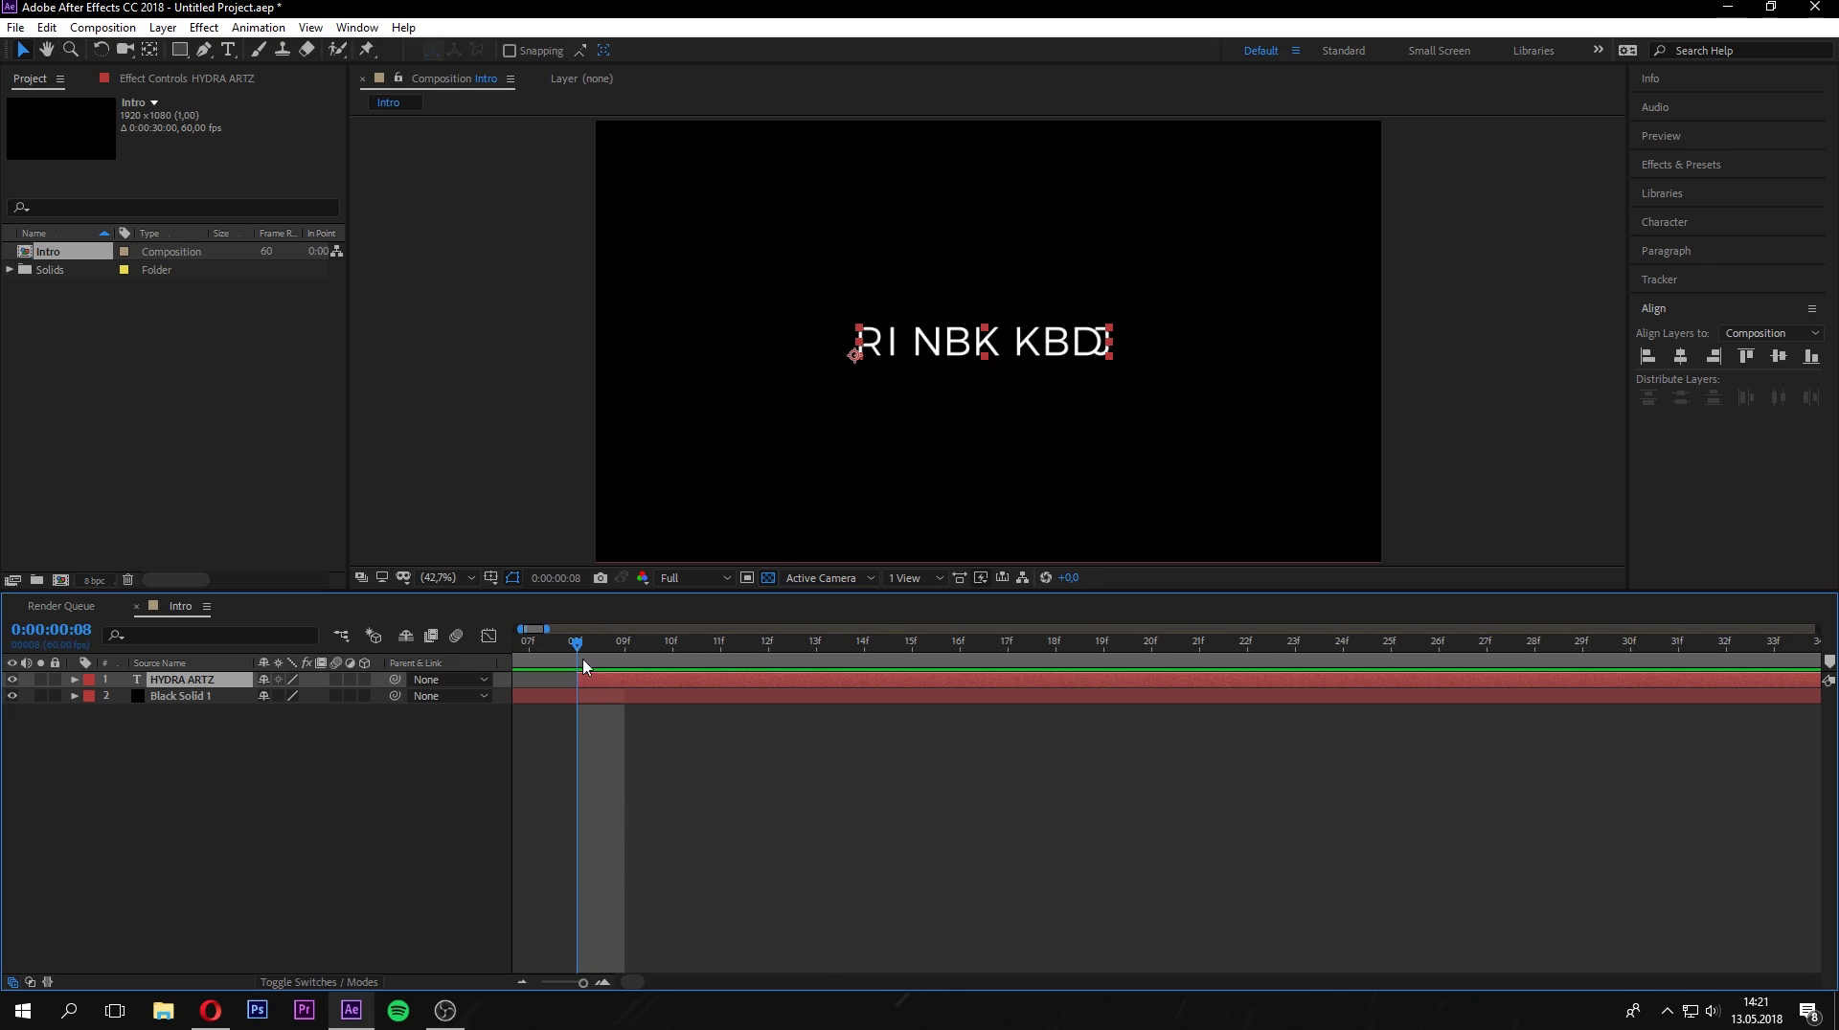
mouse_move(677, 657)
left_mouse_down()
mouse_move(616, 644)
mouse_move(687, 654)
left_mouse_up()
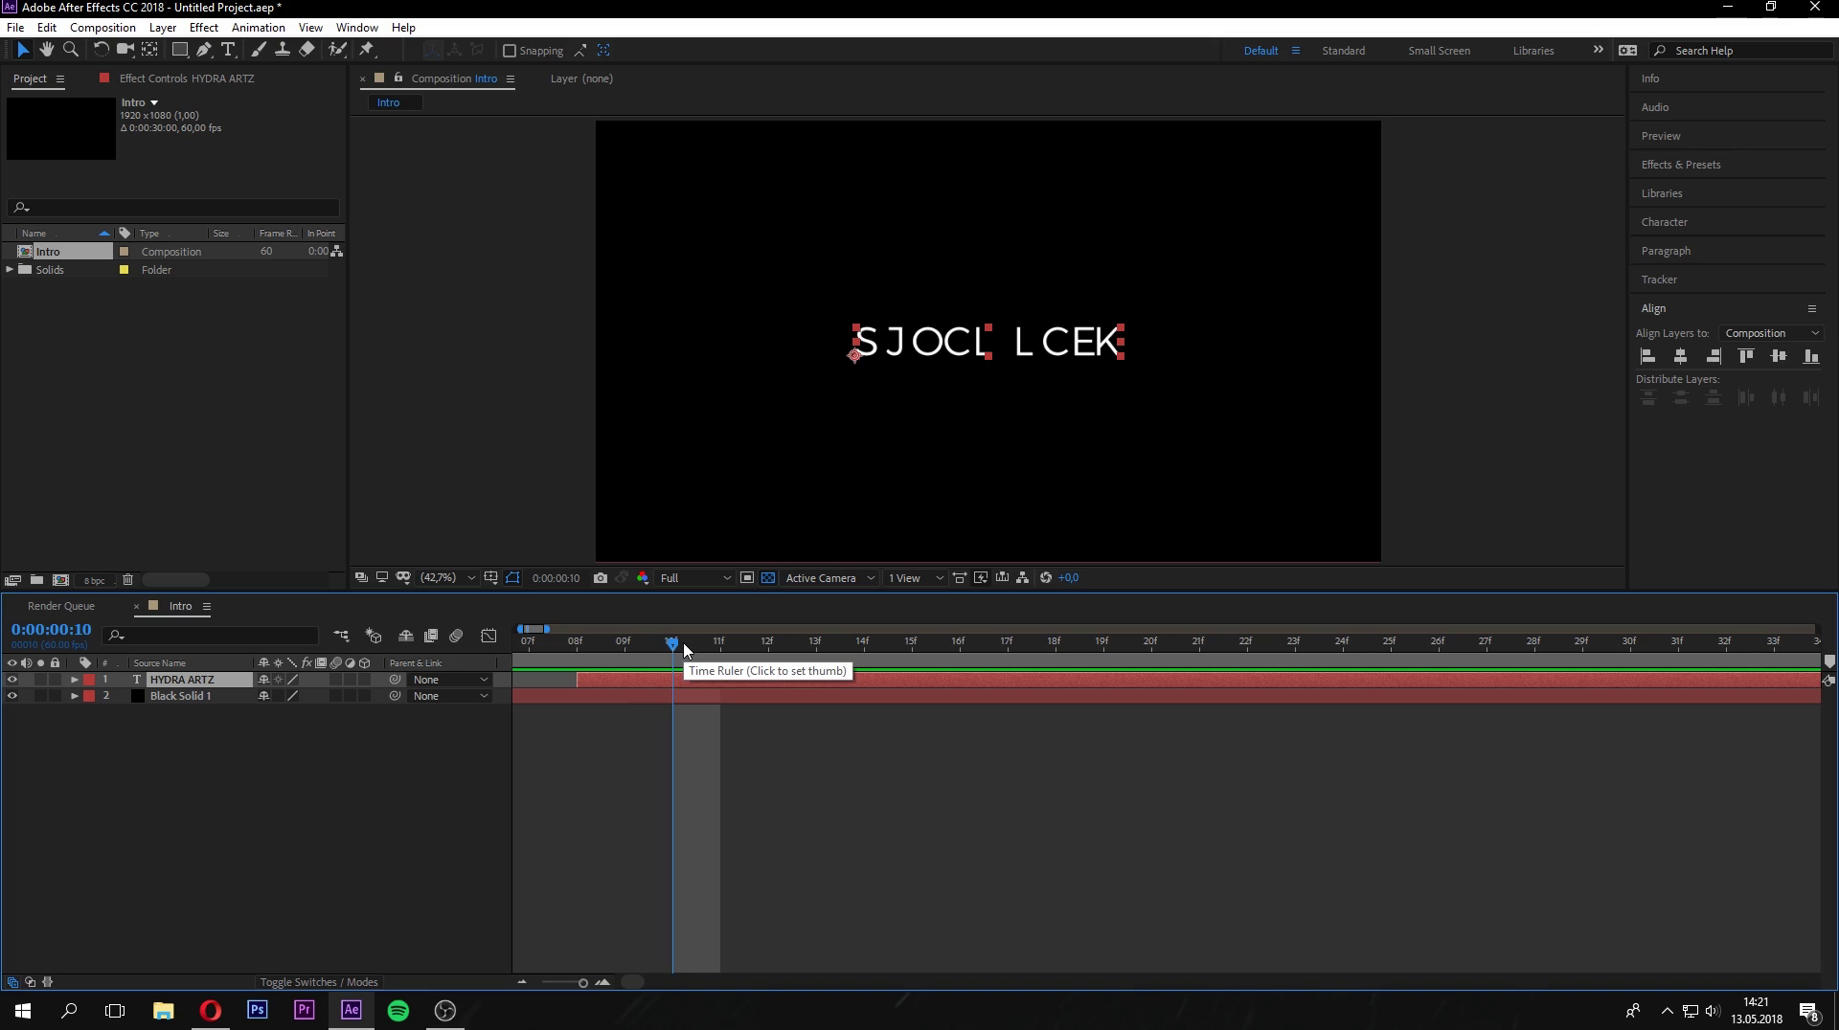
key("ctrl+shift+d")
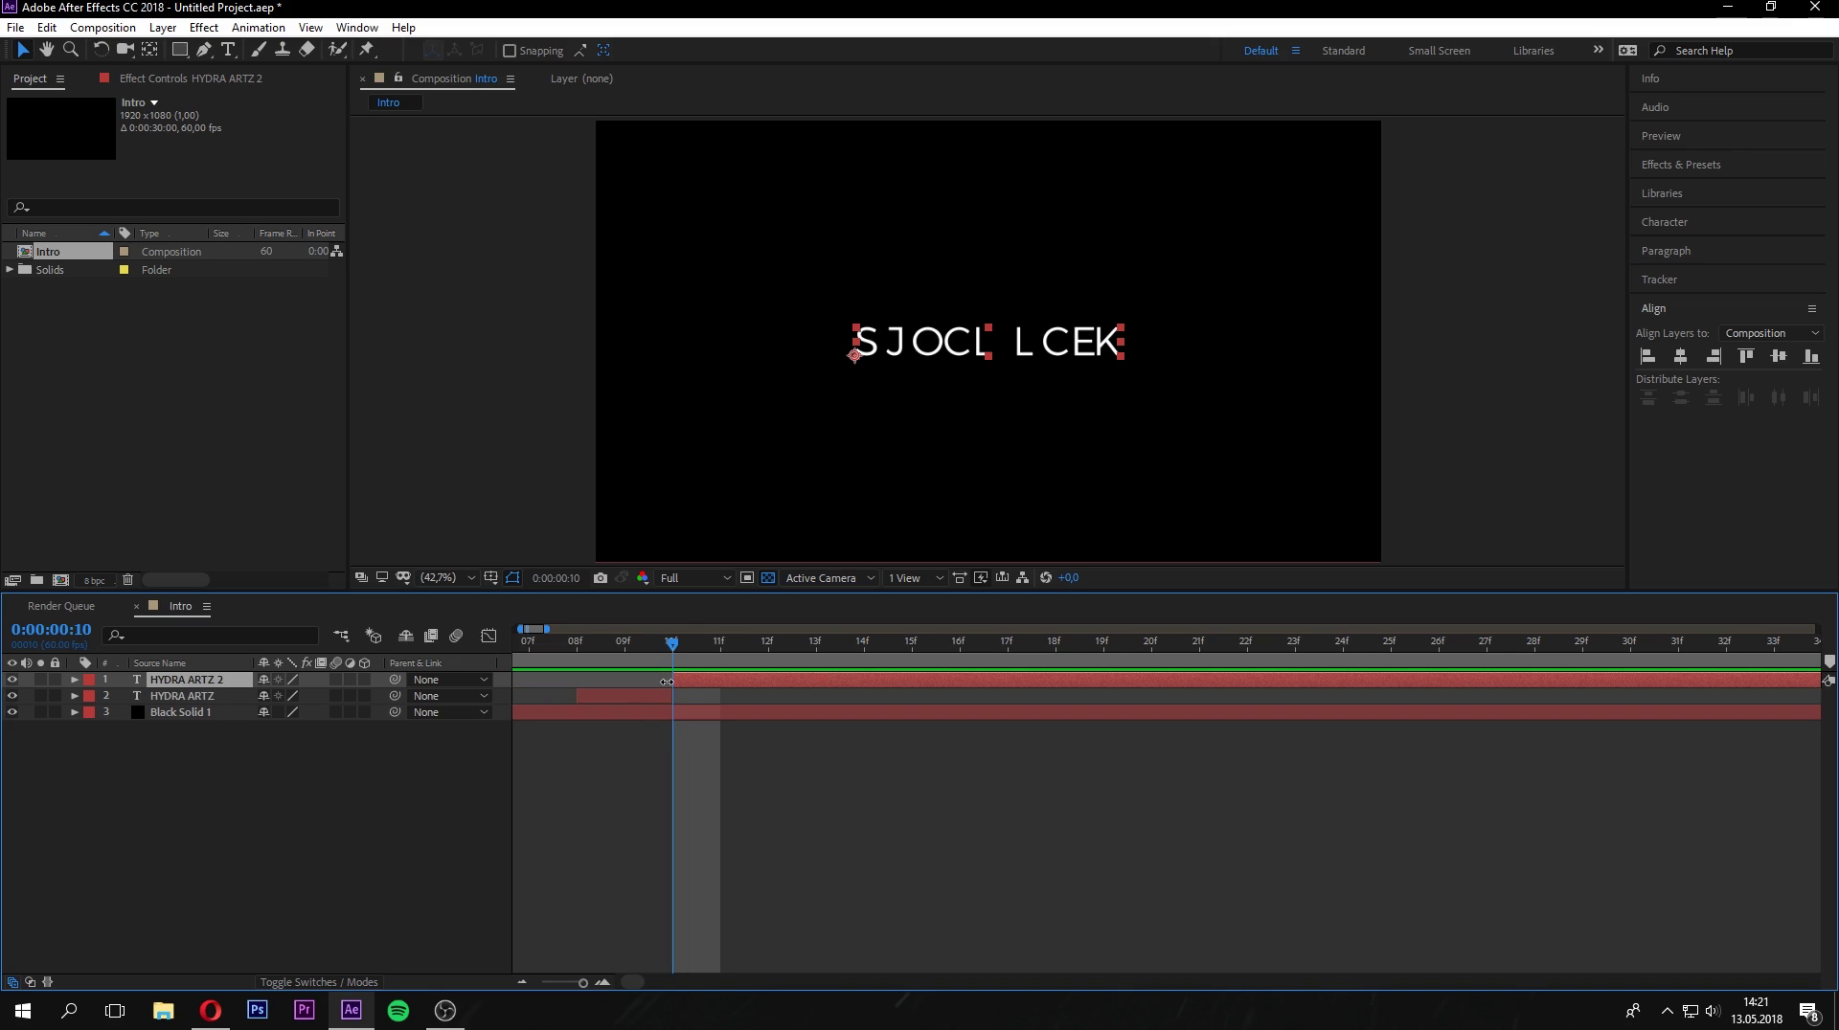
left_click(768, 653)
key("ctrl+shift+d")
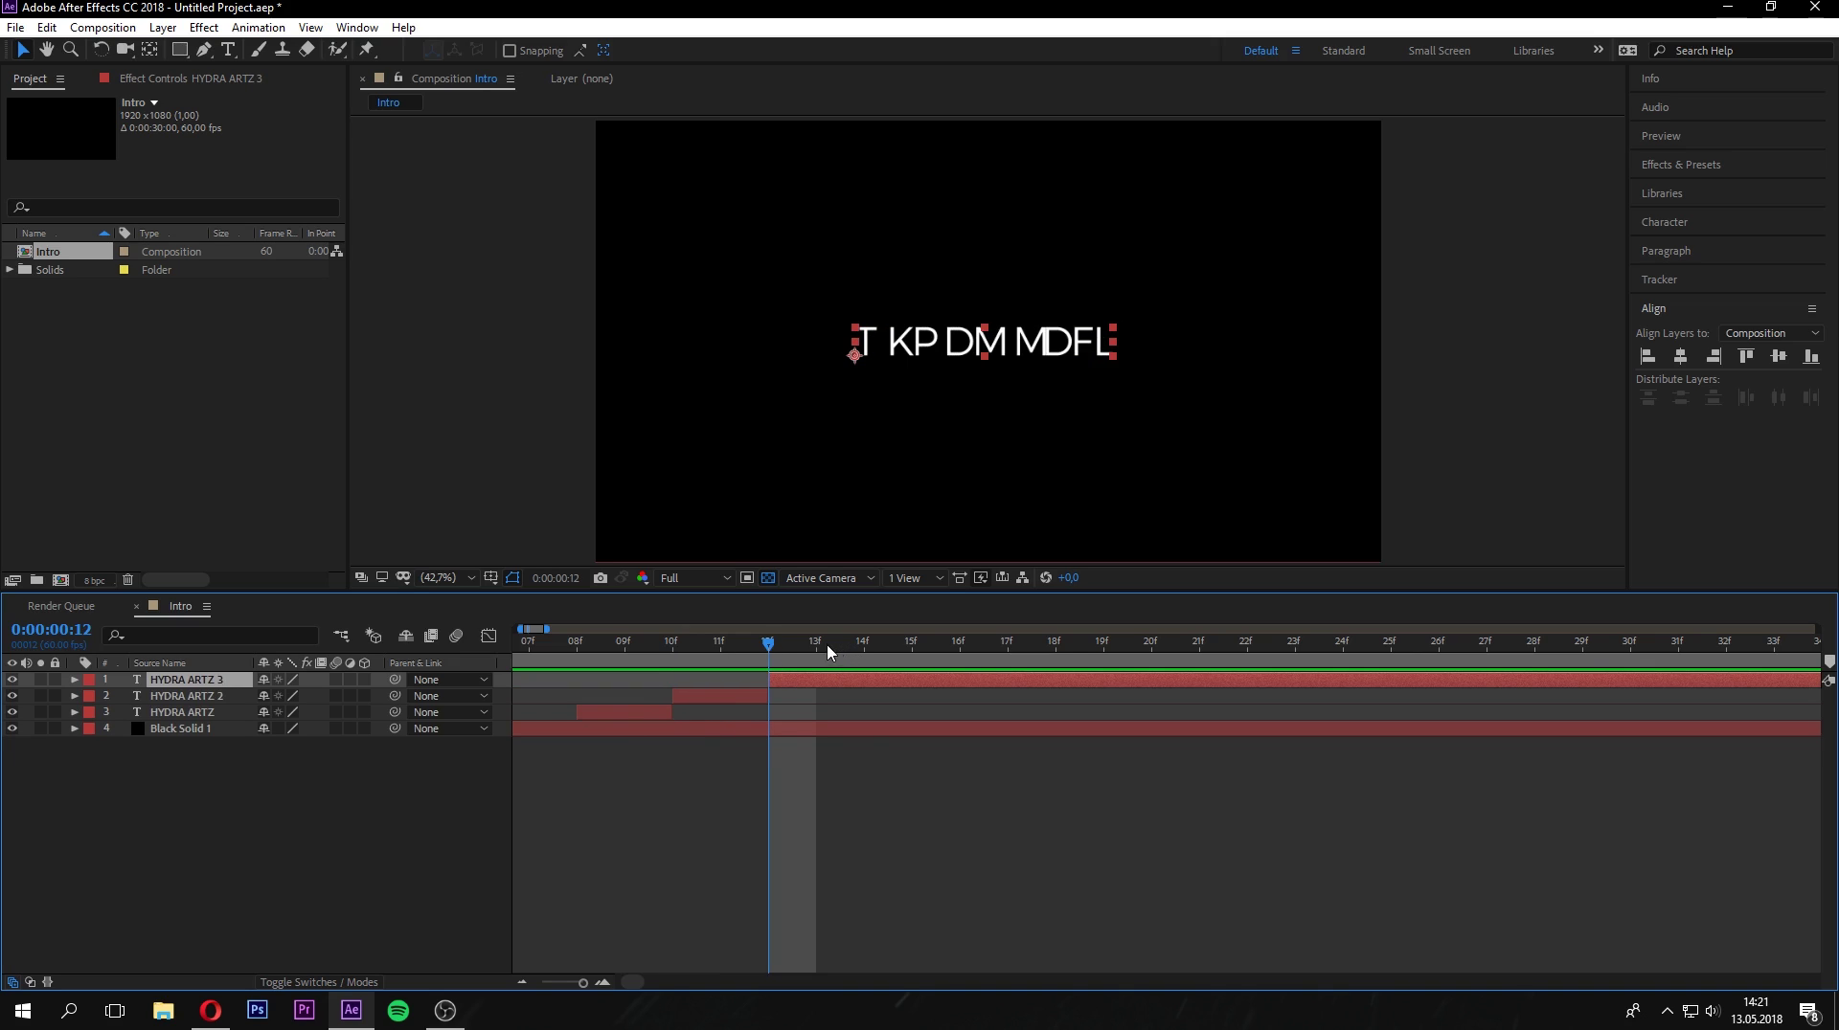
left_click(864, 652)
key("ctrl+shift+d")
left_click(959, 650)
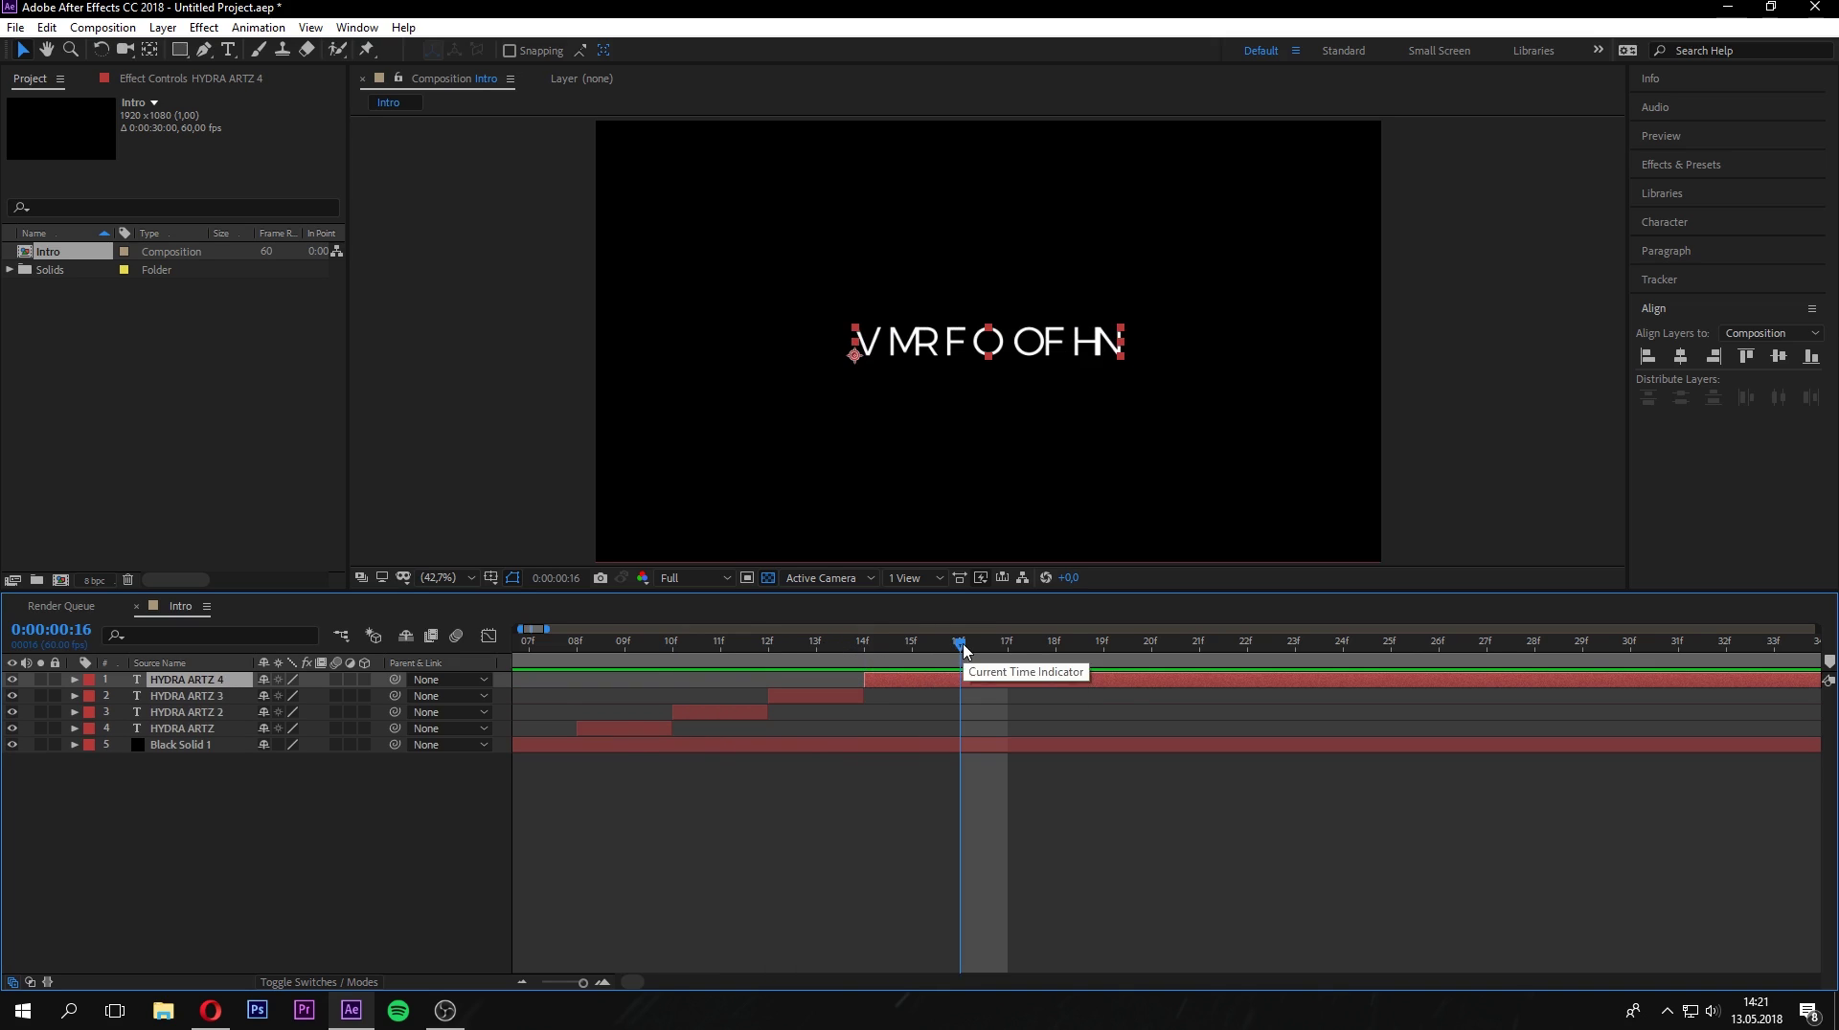
key("ctrl+shift+d")
left_click(1054, 651)
key("ctrl+shift+d")
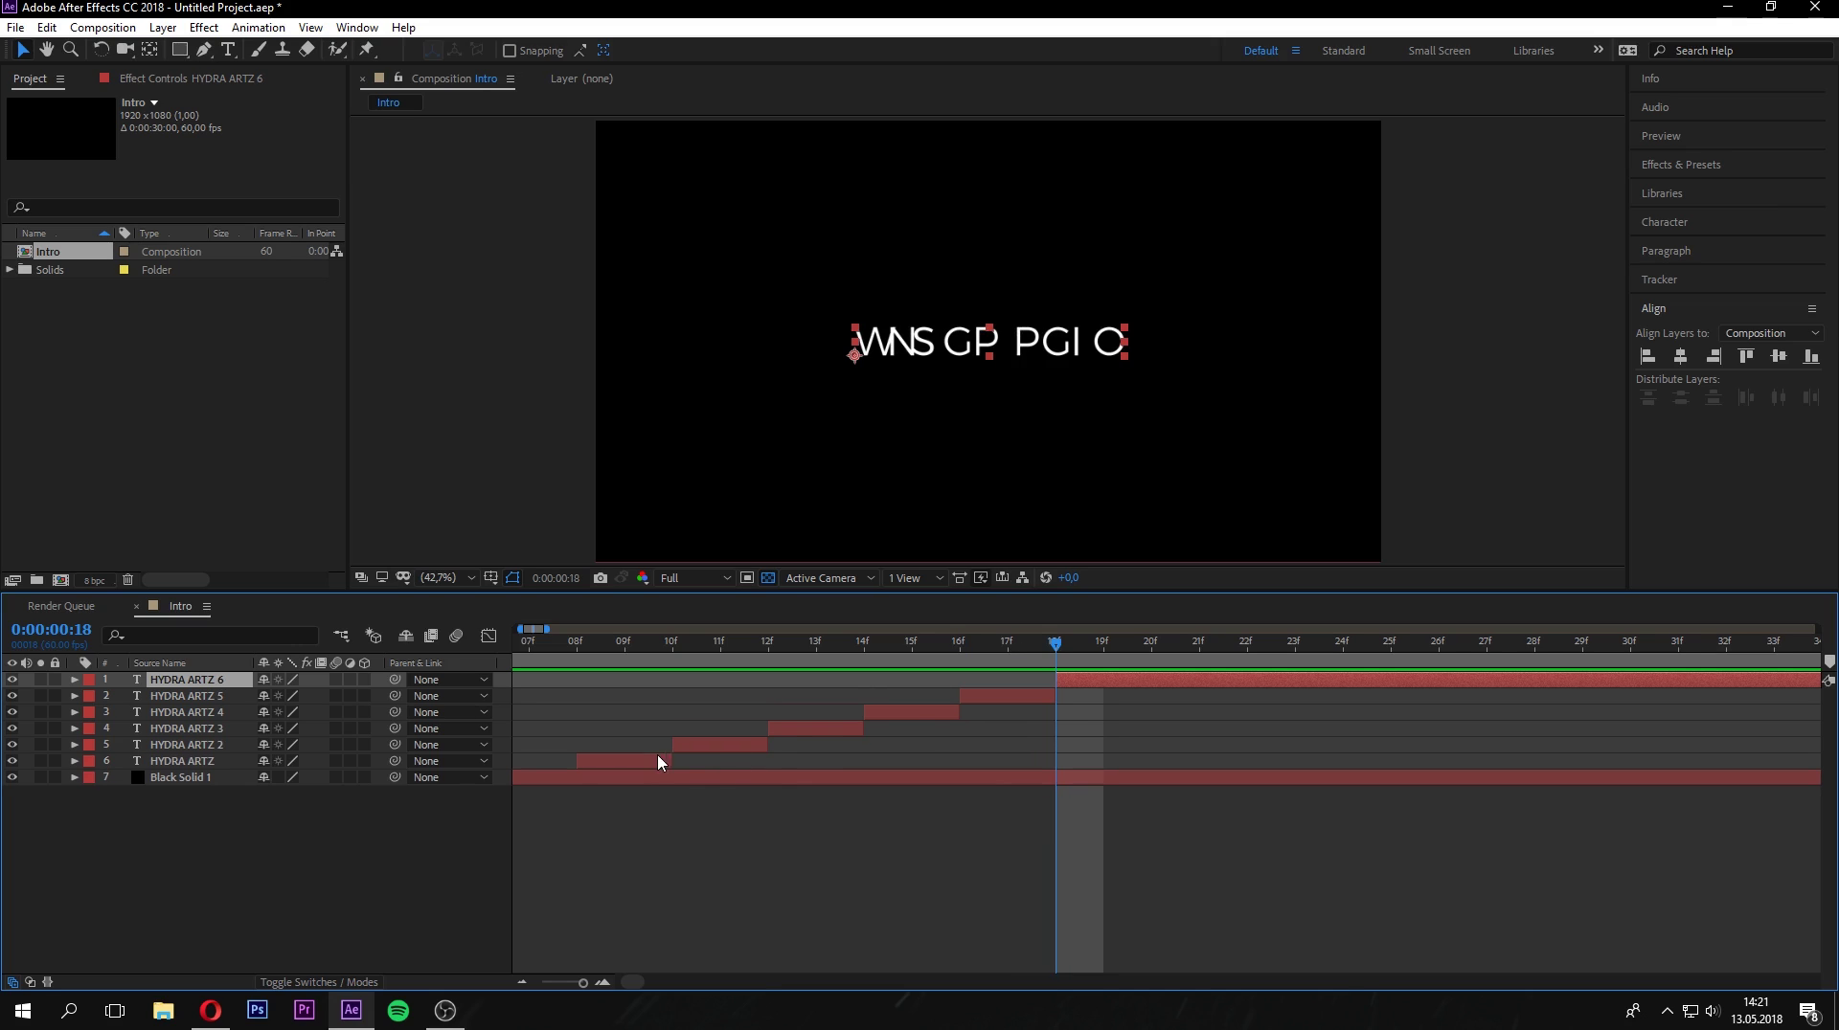
left_click(1149, 651)
key("ctrl+shift+d")
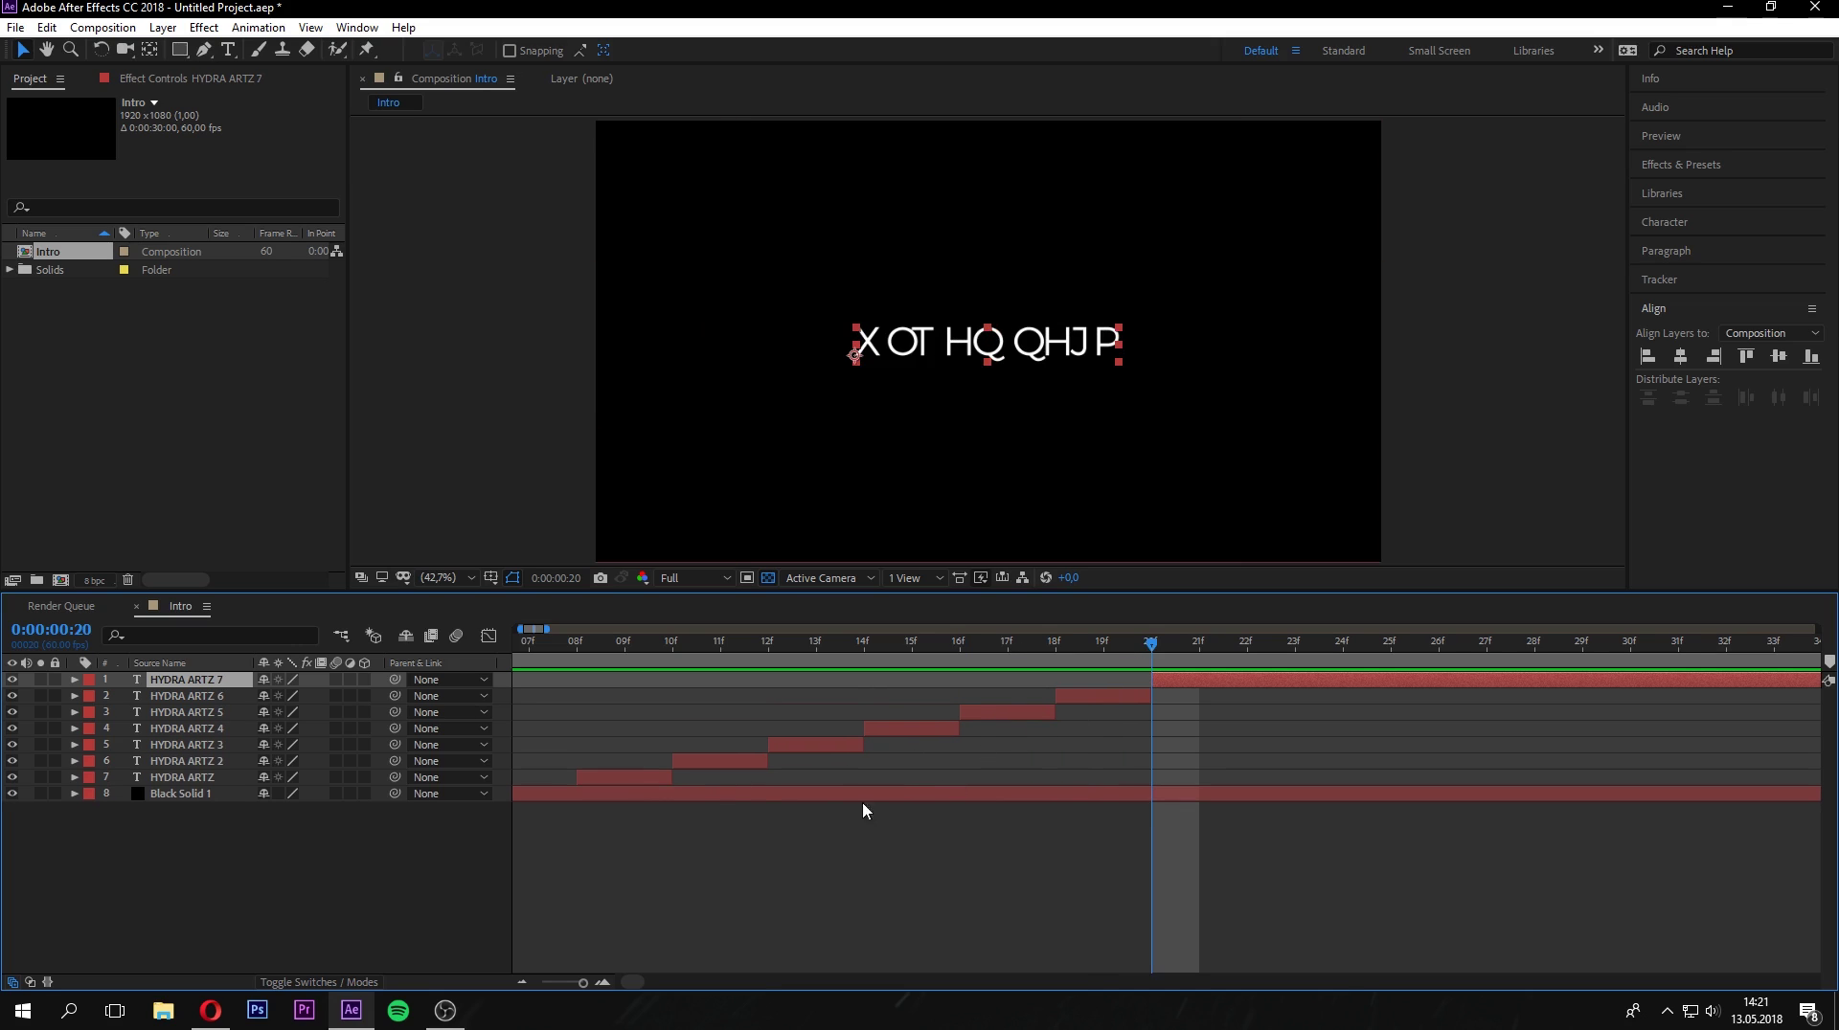
left_click(652, 780)
left_click(1090, 692, "shift")
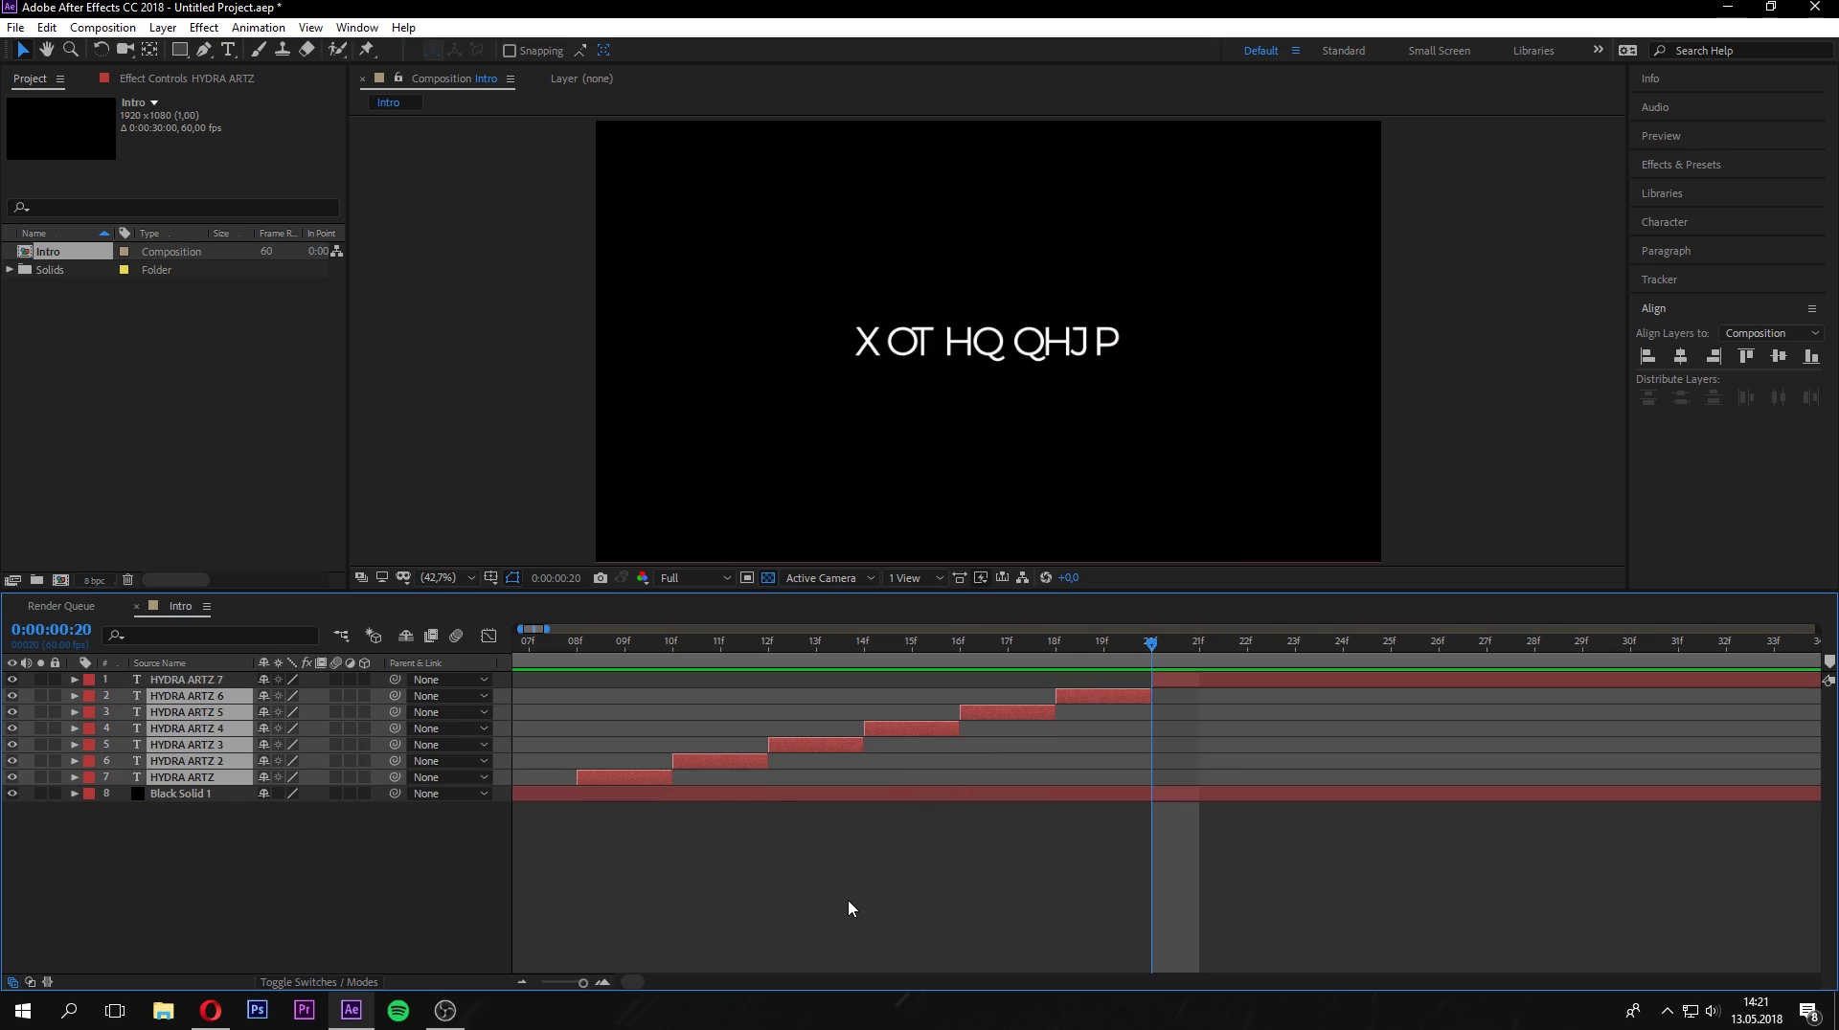
left_click(749, 809)
Delete every other two-frame text segment, namely those starting at frames 10, 14 and 18.
left_click_drag(1157, 661, 724, 733)
left_click(721, 764)
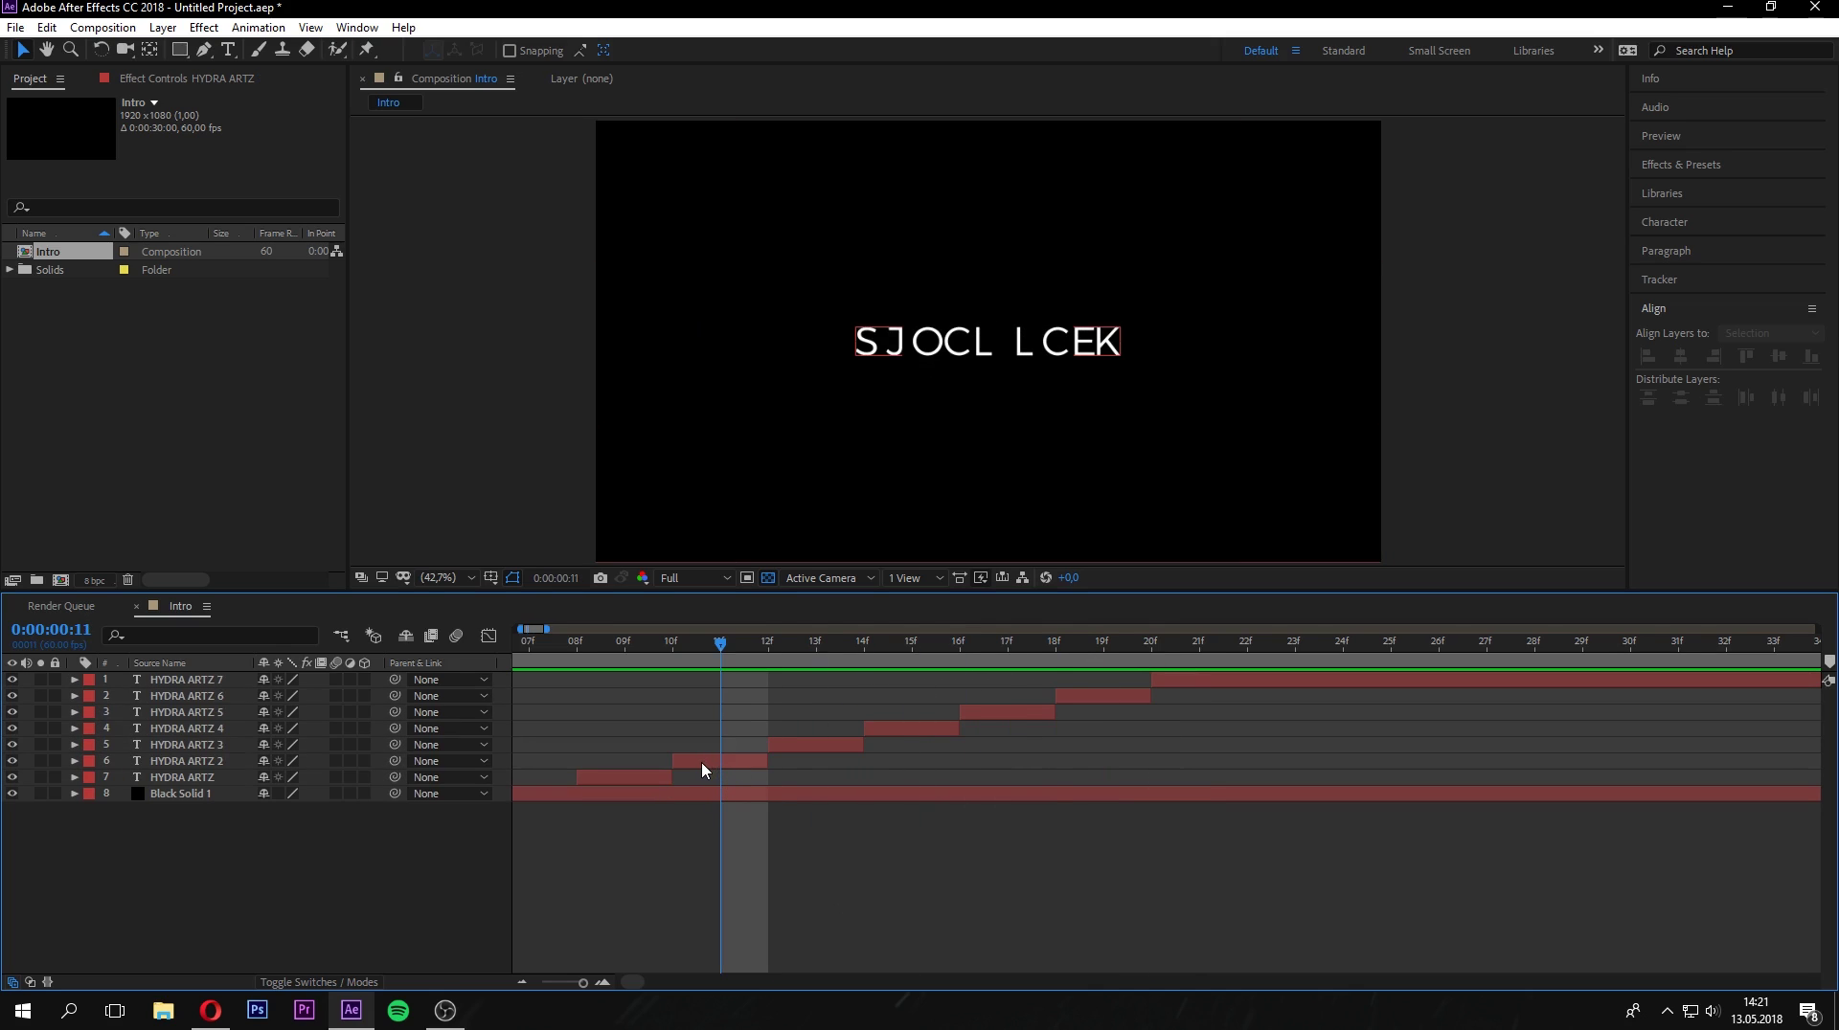
left_click(701, 762)
key("Delete")
left_click(885, 730)
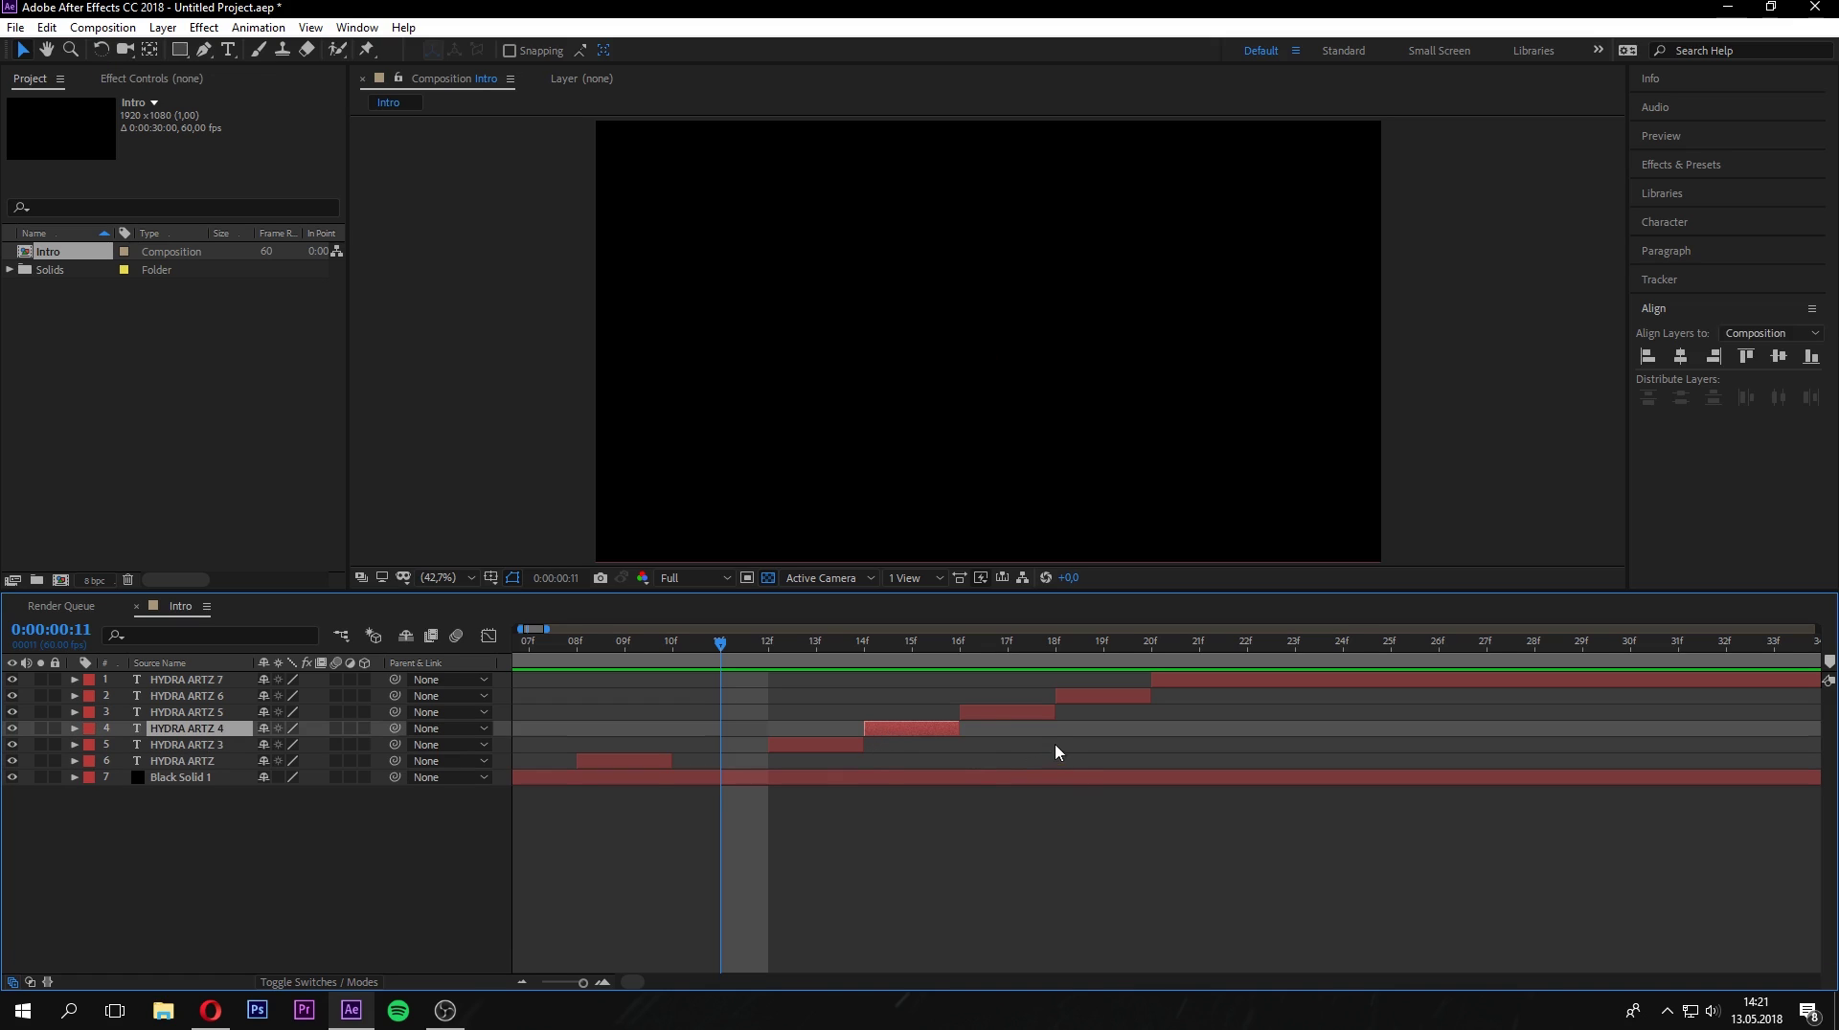
key("Delete")
left_click(1099, 695)
key("Delete")
left_click(753, 733)
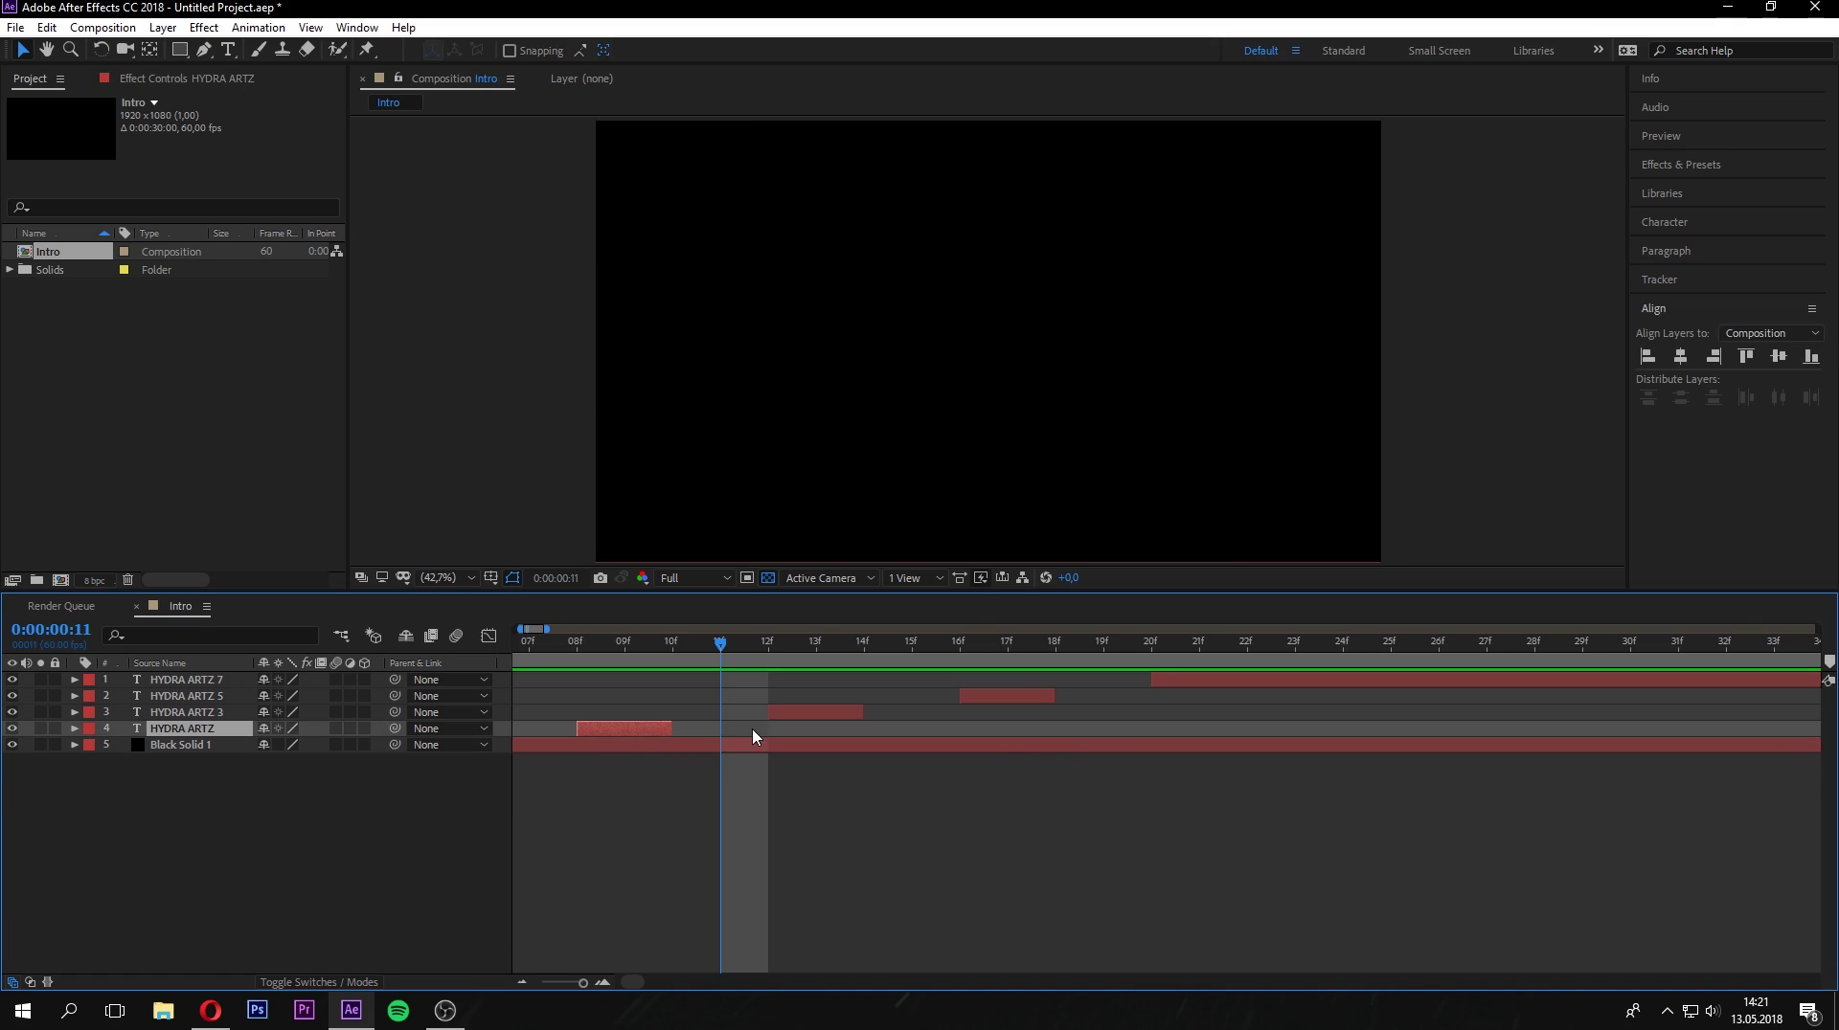
Preview the flickering text intro from the start of the composition.
left_click_drag(702, 656, 635, 661)
left_click_drag(572, 984, 540, 985)
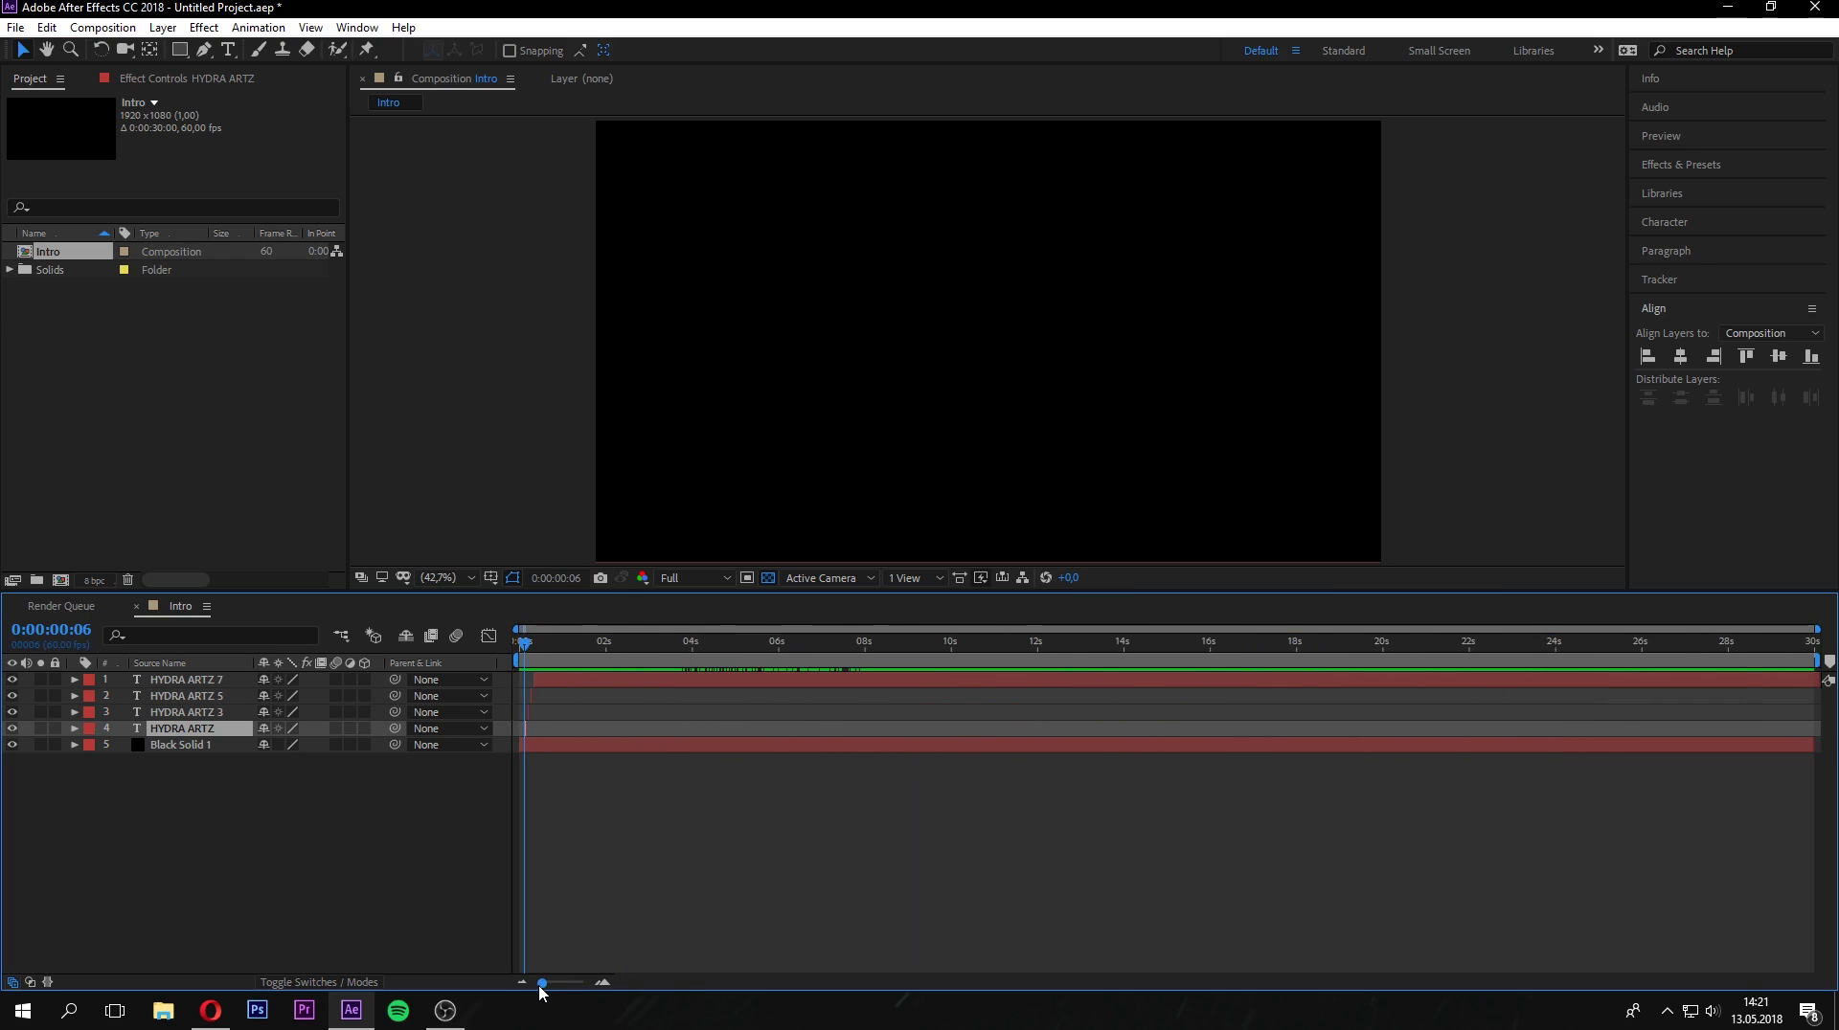
left_click_drag(517, 645, 496, 648)
key("space")
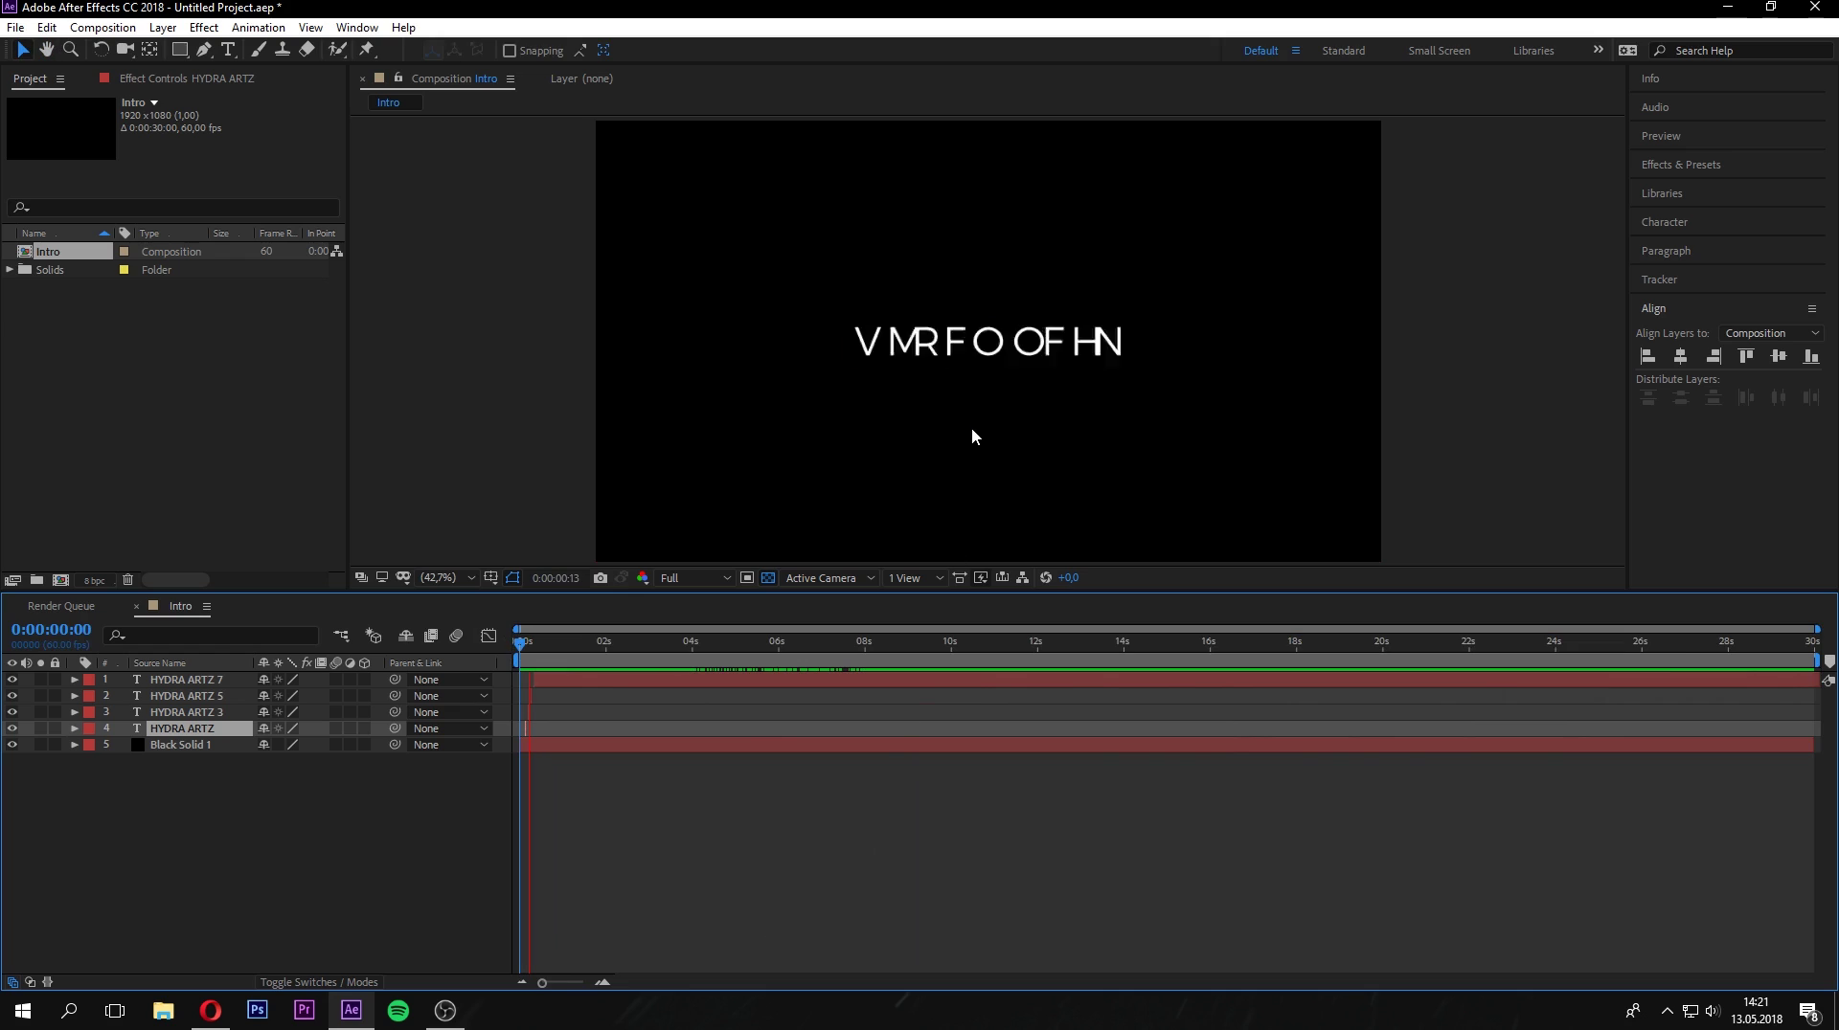
key("space")
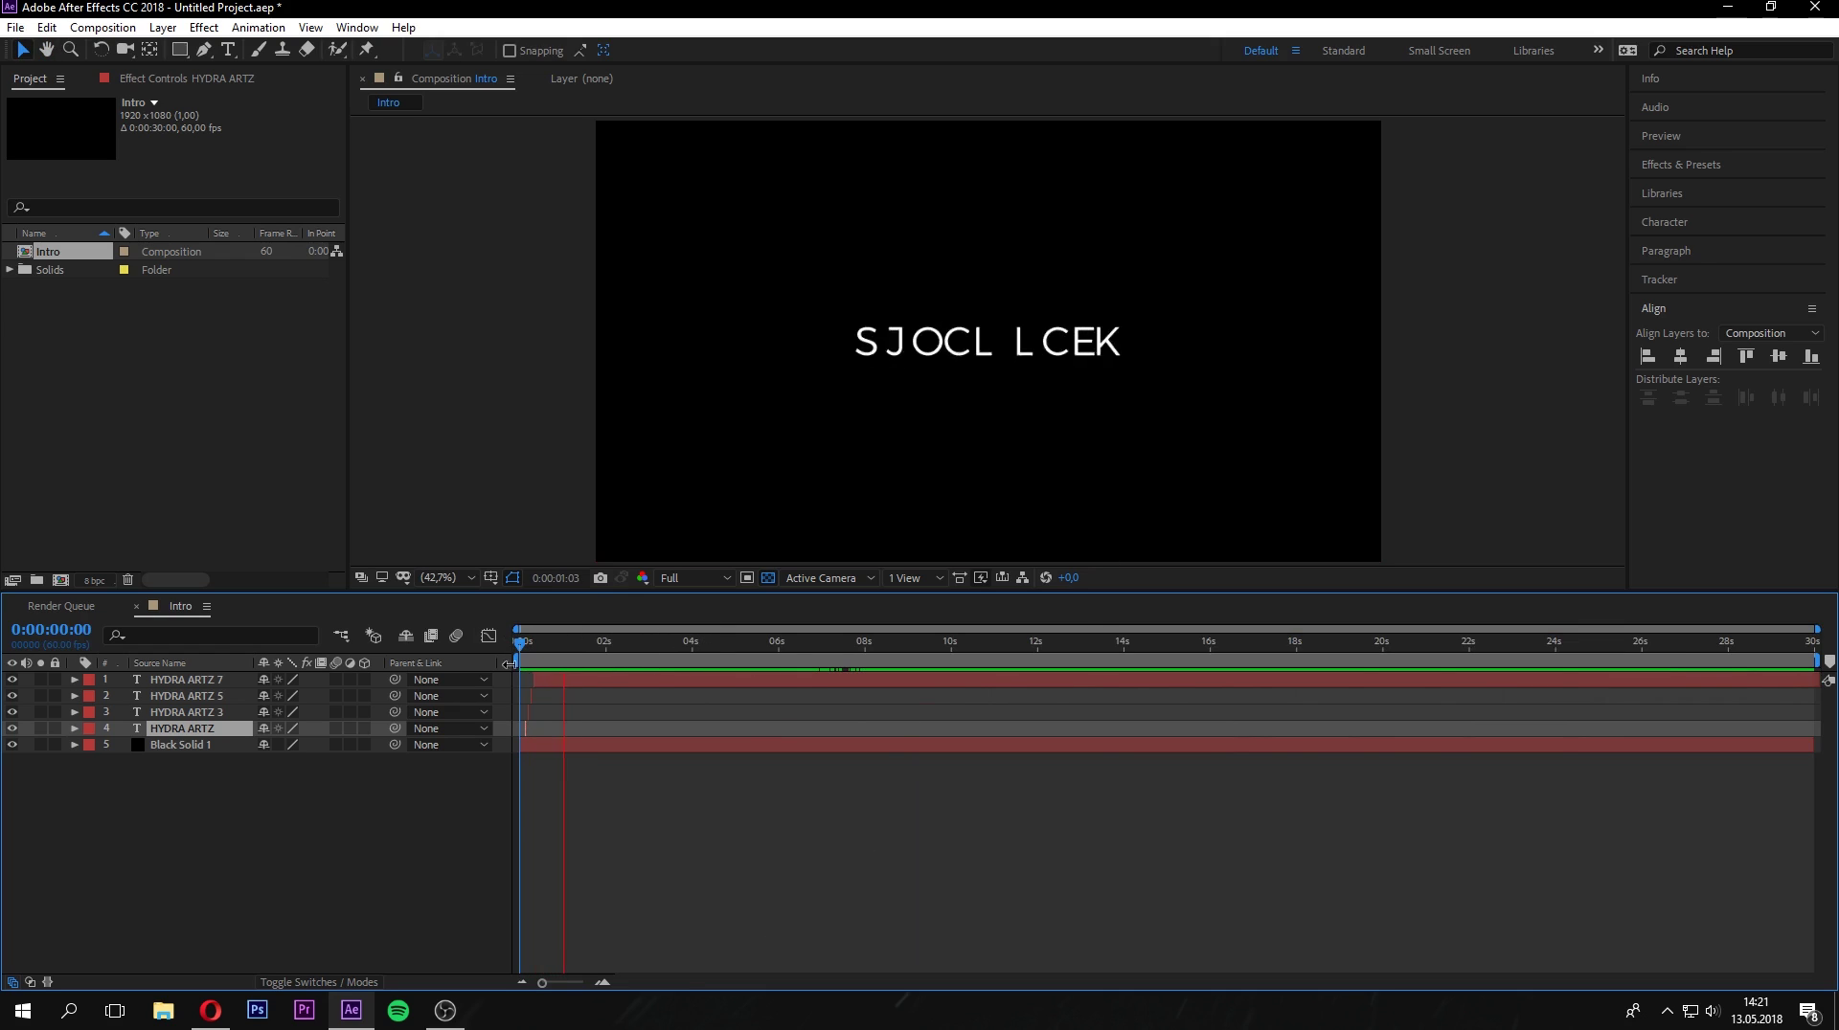
Split the long HYDRA ARTZ text segment at 0:00:03:40.
key("space")
key("space")
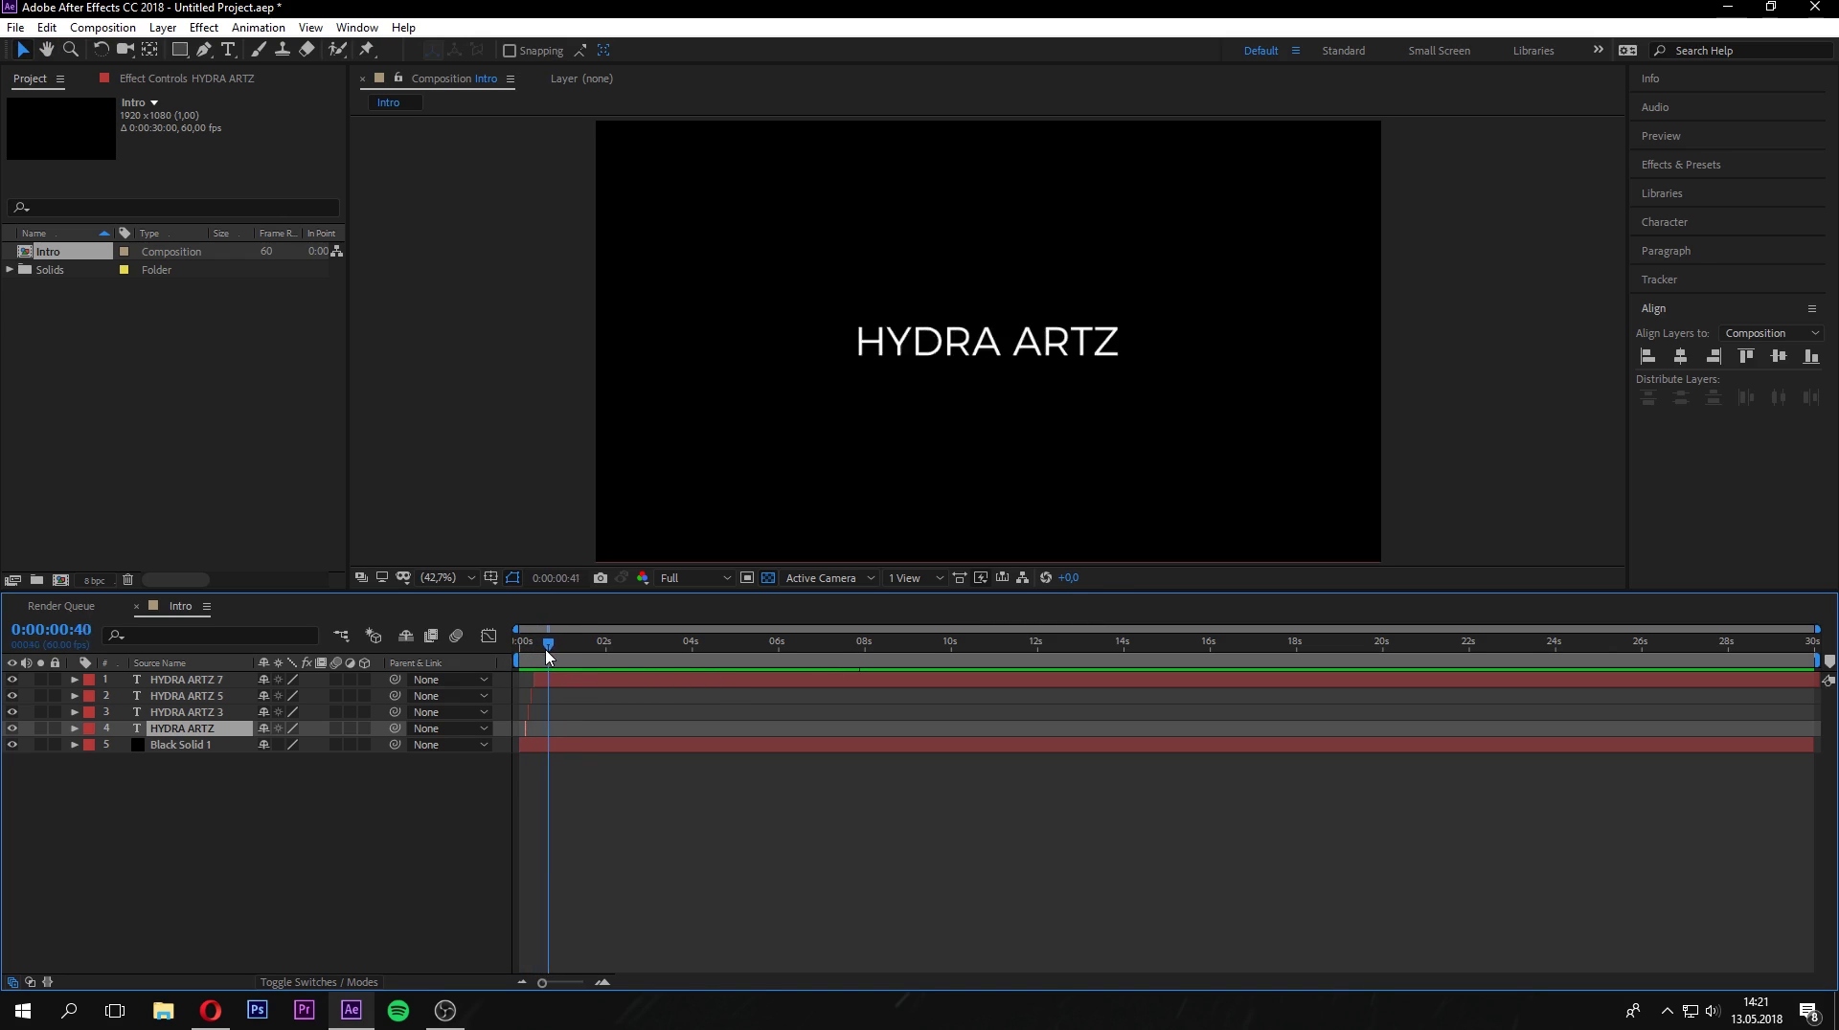
left_click(601, 984)
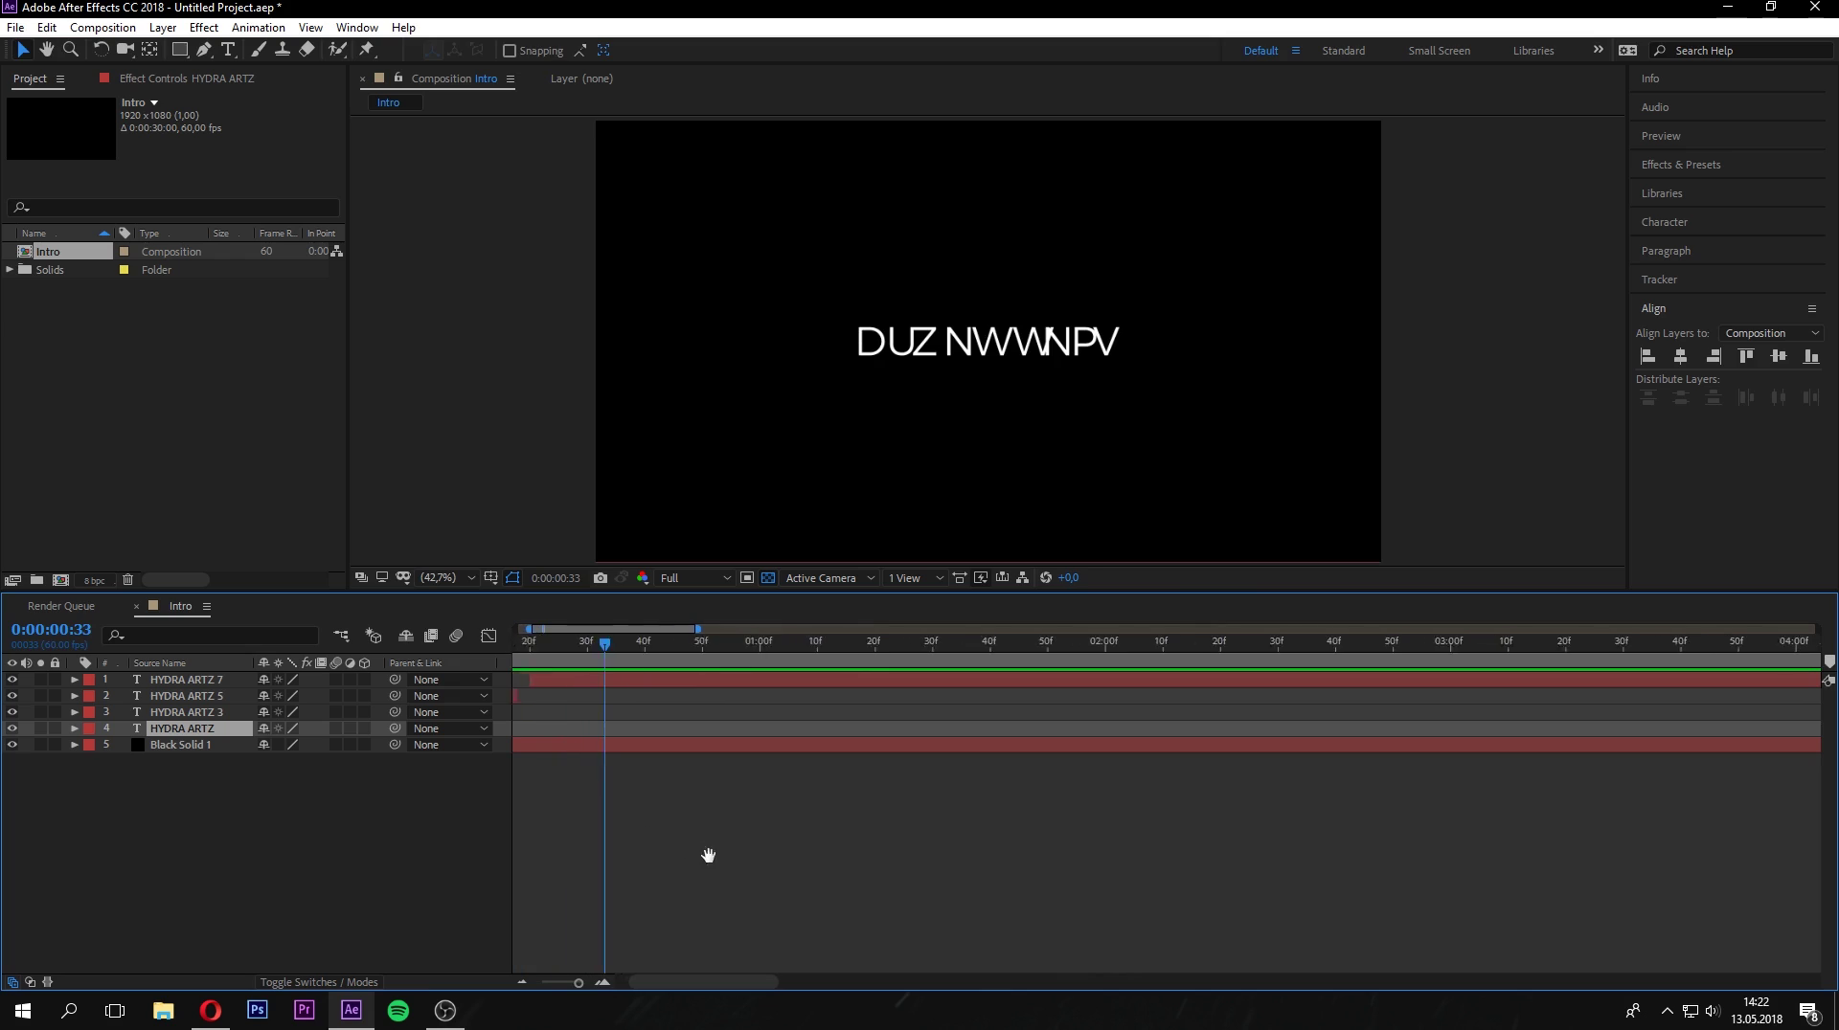
left_click_drag(579, 984, 565, 985)
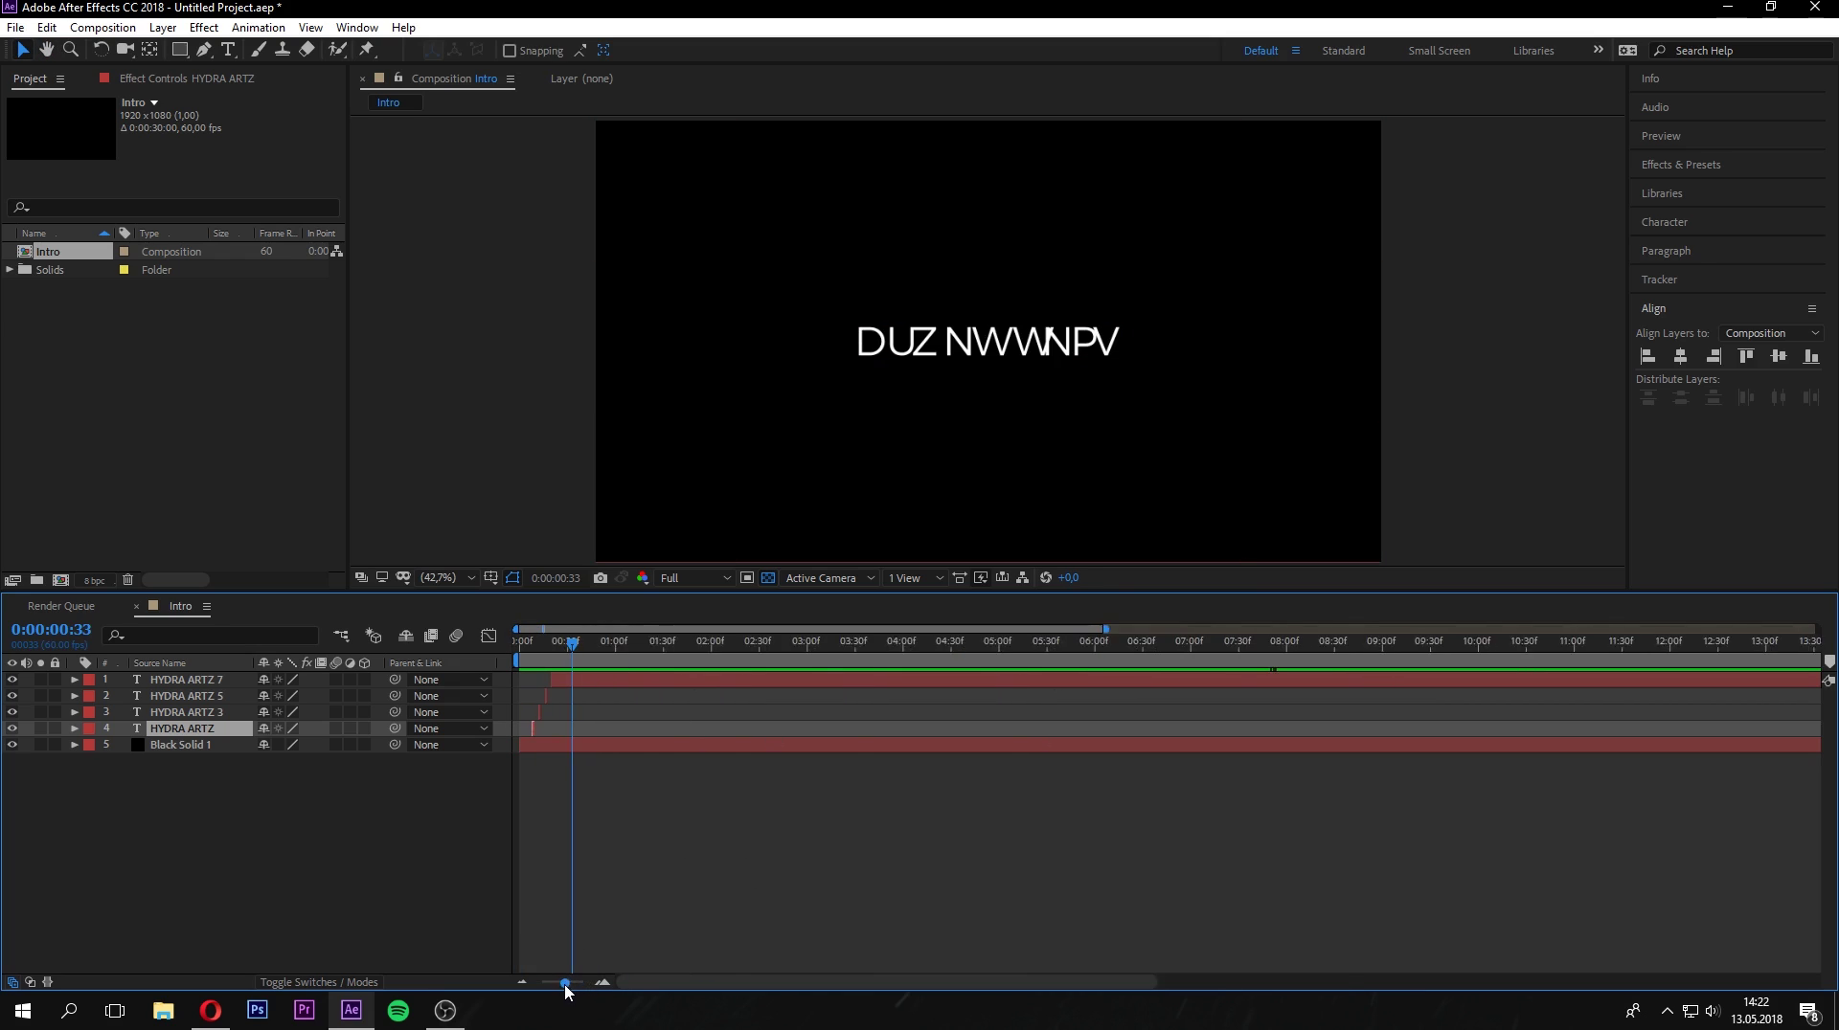
left_click_drag(561, 651, 778, 689)
left_click(777, 688)
left_click(774, 680)
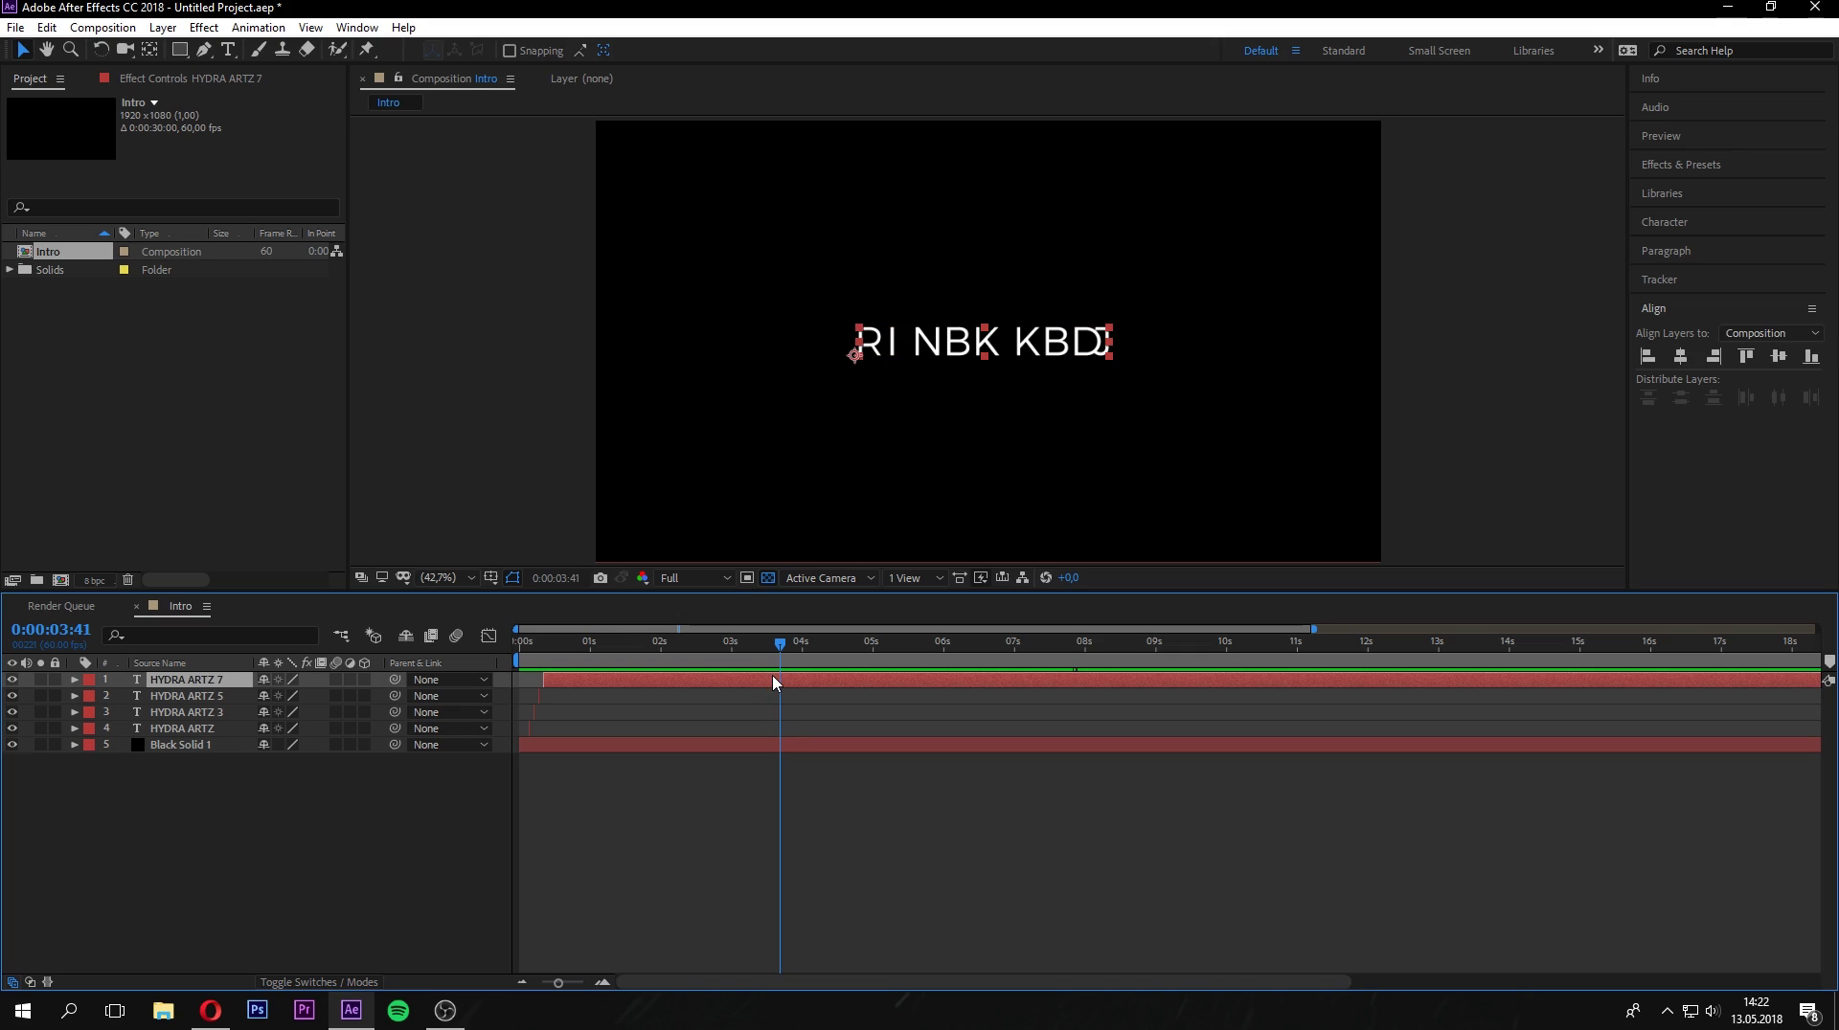
key("Page_Up")
left_click(603, 983)
left_click(602, 984)
left_click(602, 983)
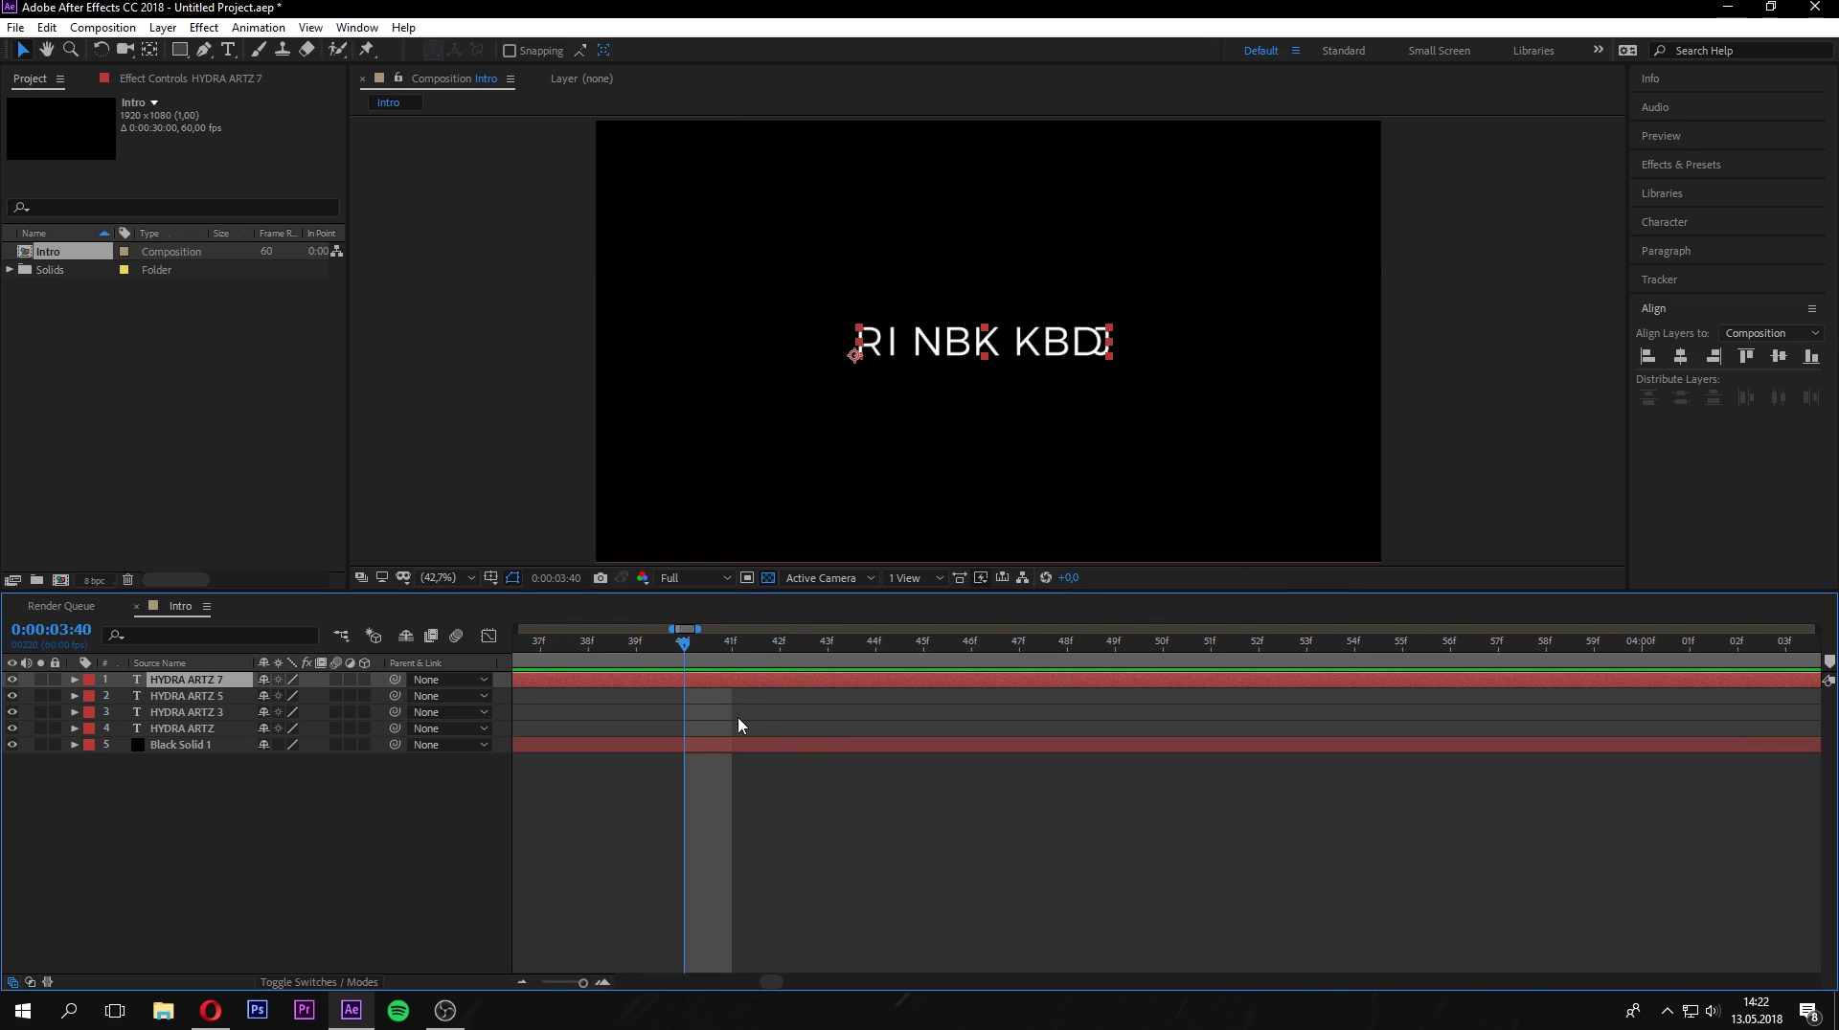
key("ctrl+shift+d")
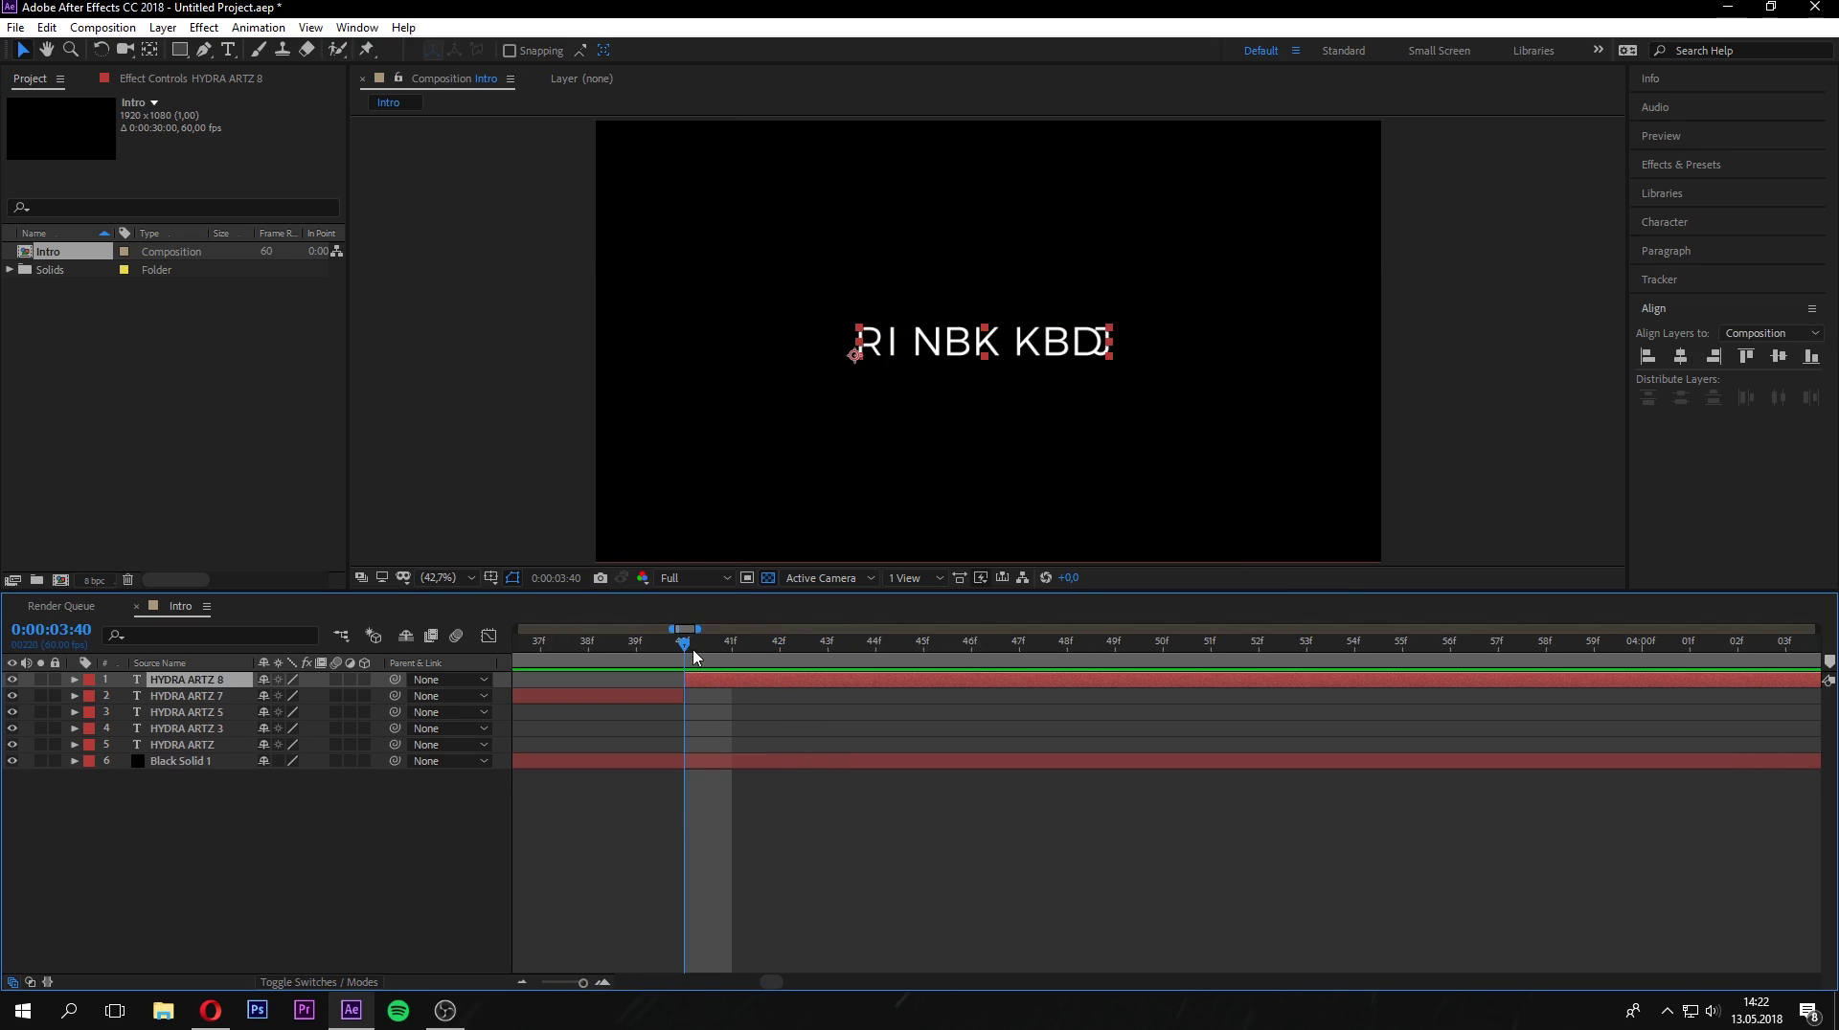
Split the remaining HYDRA ARTZ text layer every two frames from 0:00:03:42 through 0:00:03:56.
left_click_drag(686, 647, 1451, 657)
key("ctrl+shift+d")
key("ctrl+shift+d")
key("ctrl+shift+d")
key("ctrl+shift+d")
key("ctrl+shift+d")
key("ctrl+shift+d")
key("ctrl+shift+d")
key("ctrl+shift+d")
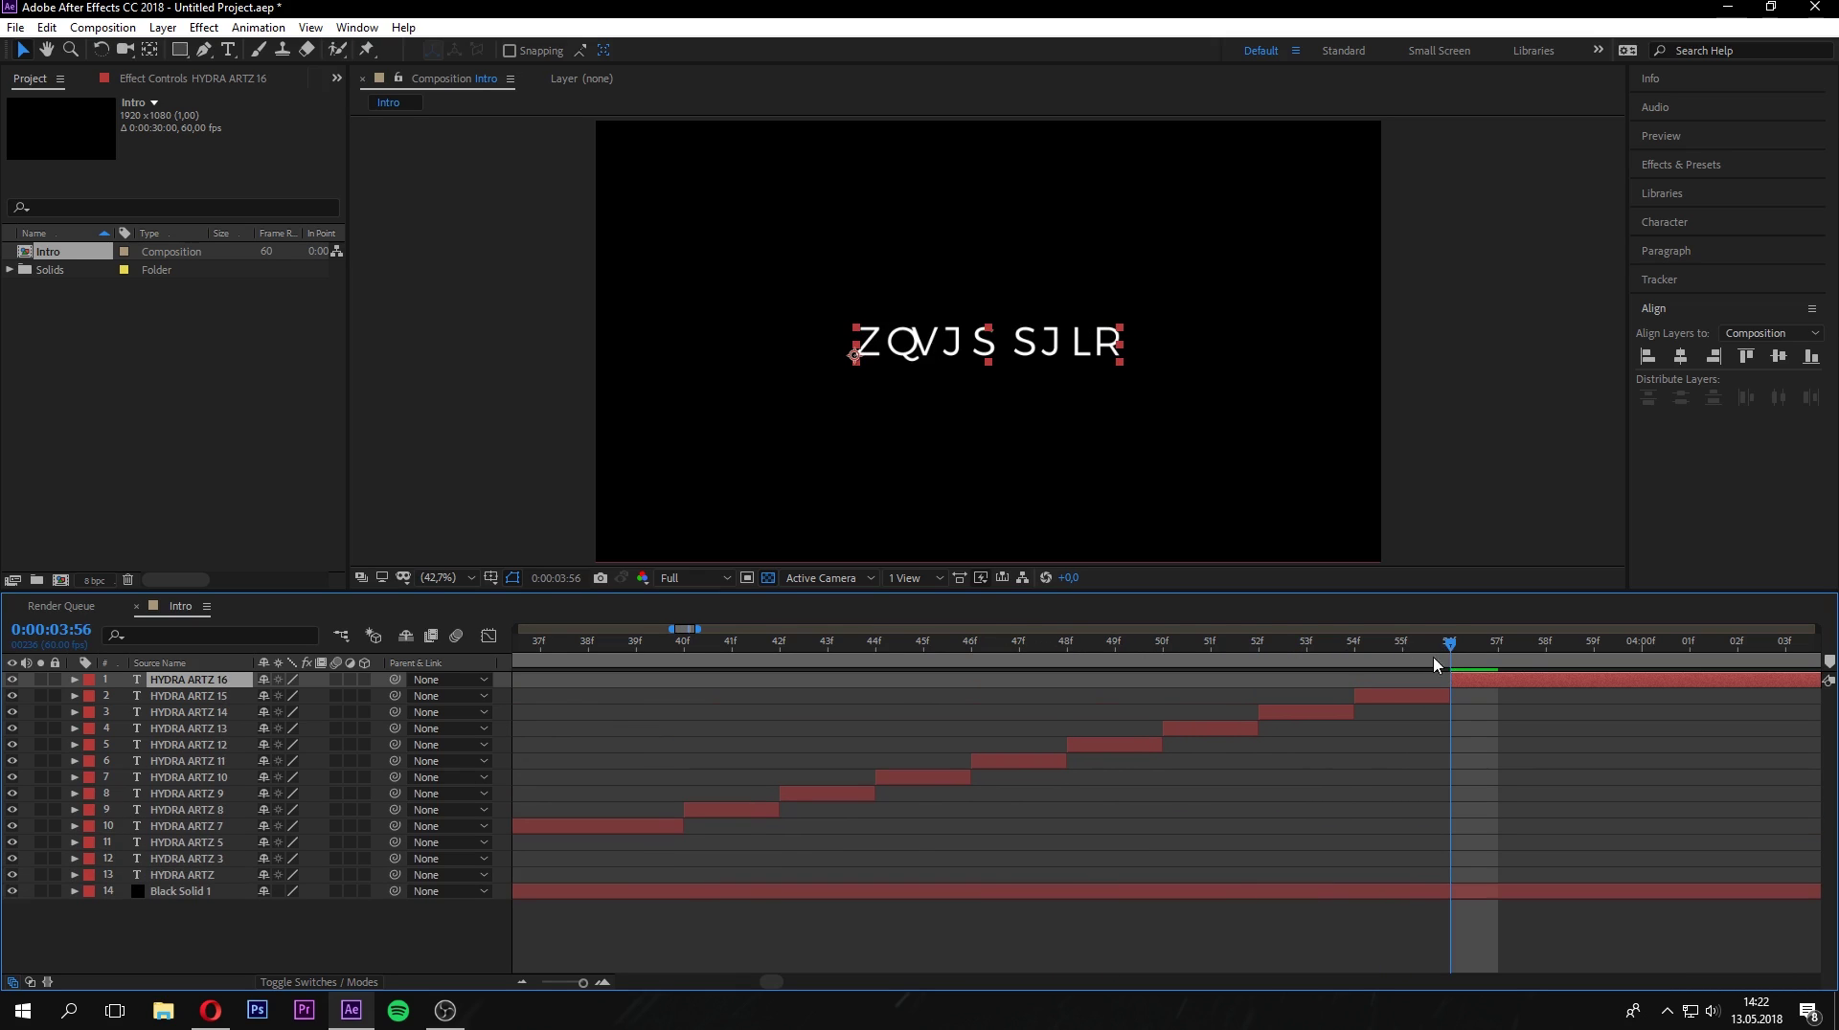
Delete every other two-frame text segment, namely those starting at 0:00:03:40, 0:00:03:44, 0:00:03:48 and 0:00:03:52.
left_click(743, 810)
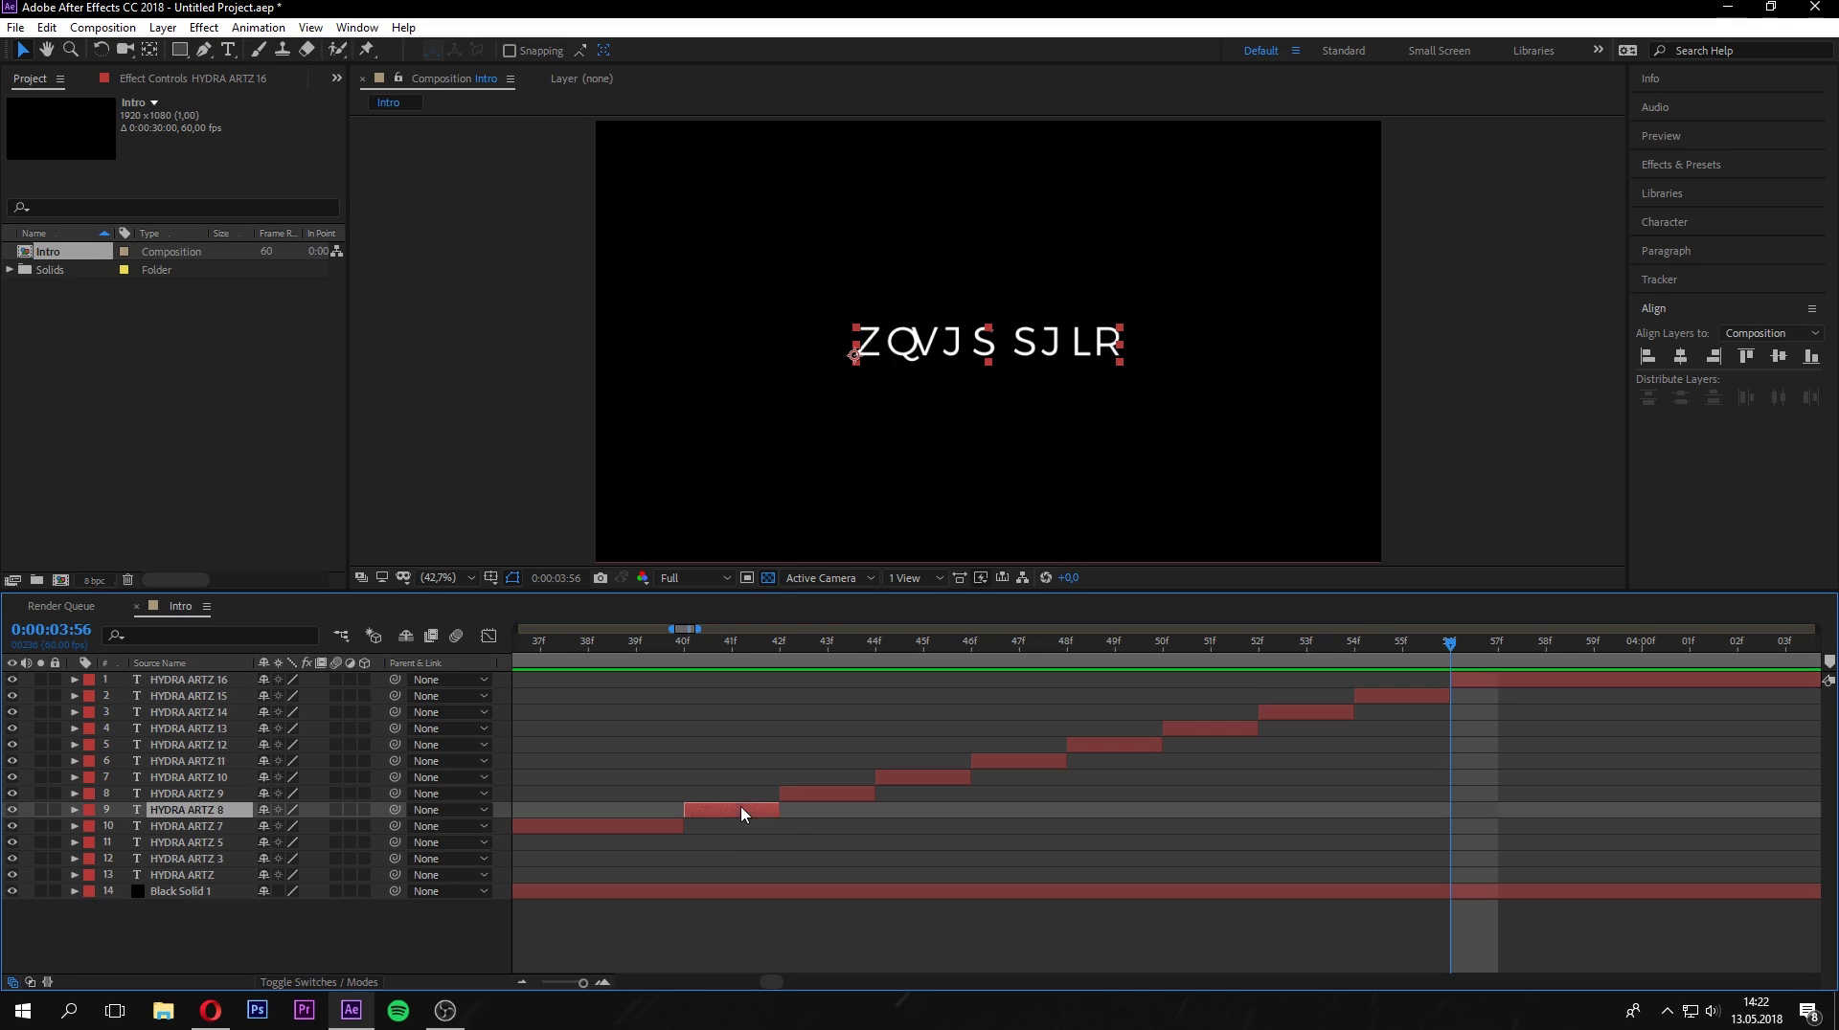
left_click(647, 828)
left_click(728, 813)
key("Delete")
left_click(855, 795)
left_click(924, 781)
key("Delete")
left_click(1044, 762)
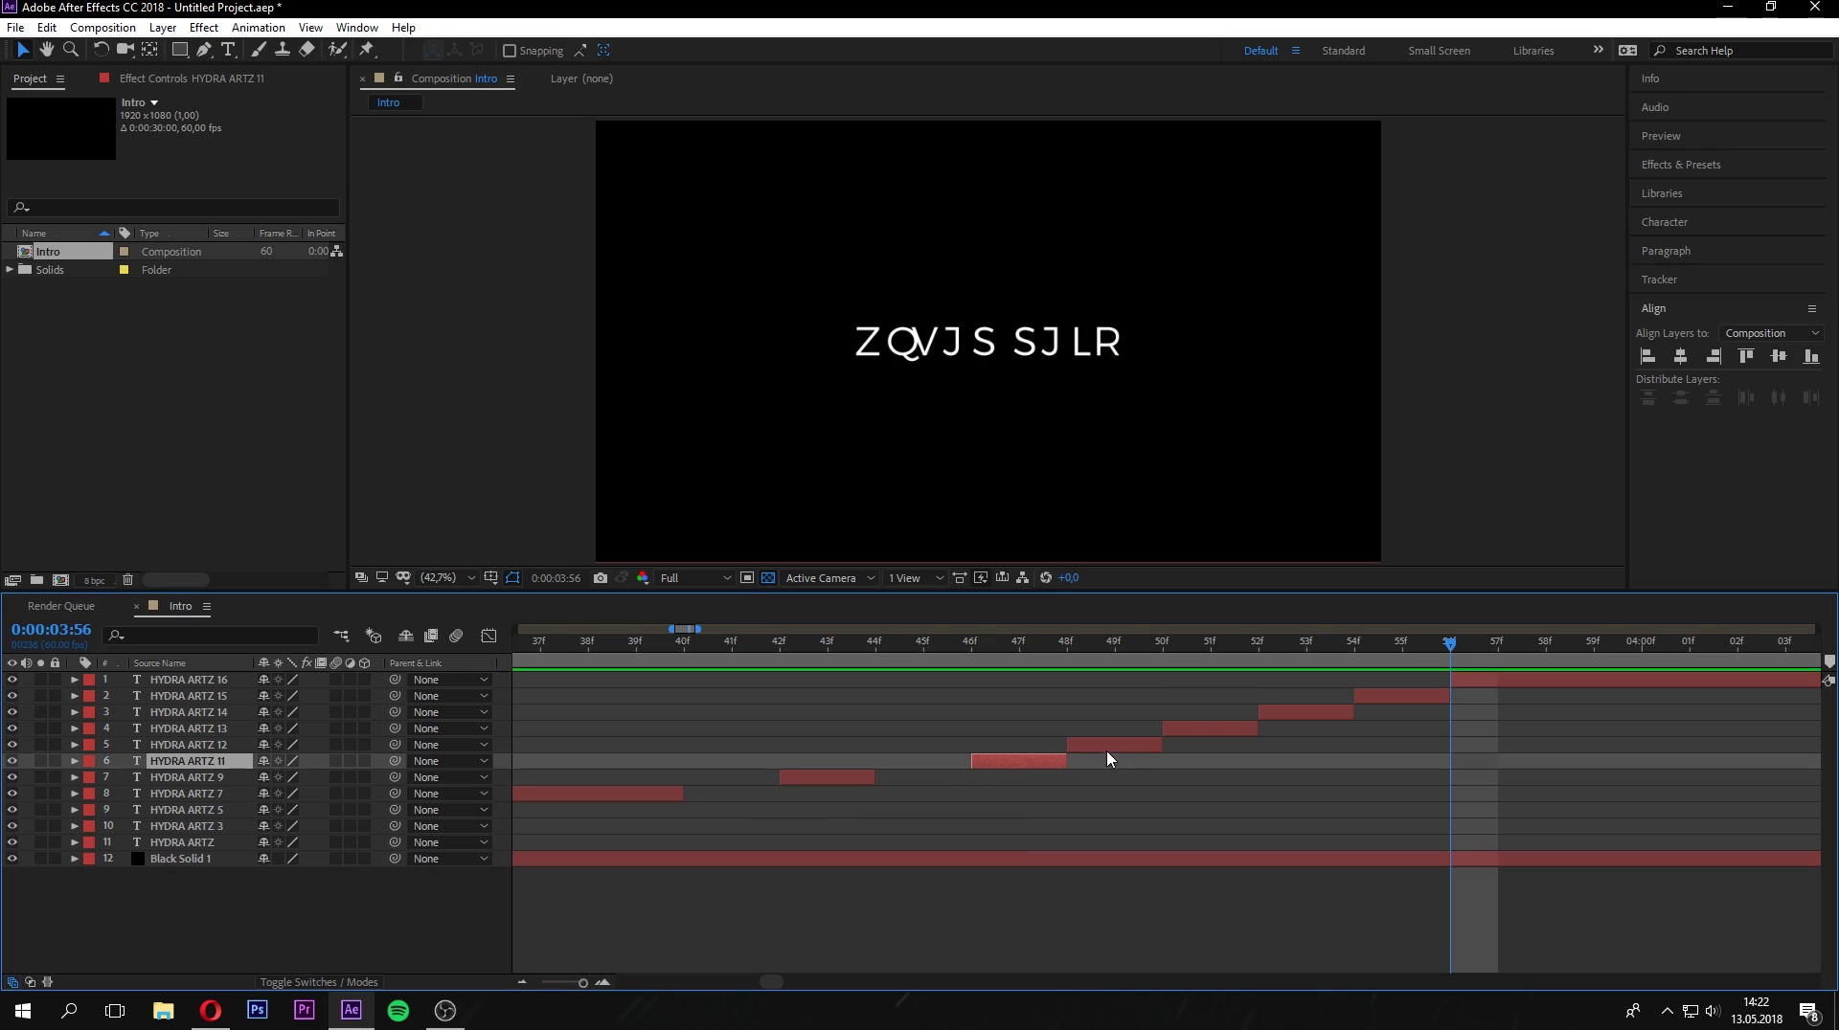
left_click(1111, 746)
key("Delete")
left_click(1285, 716)
key("Delete")
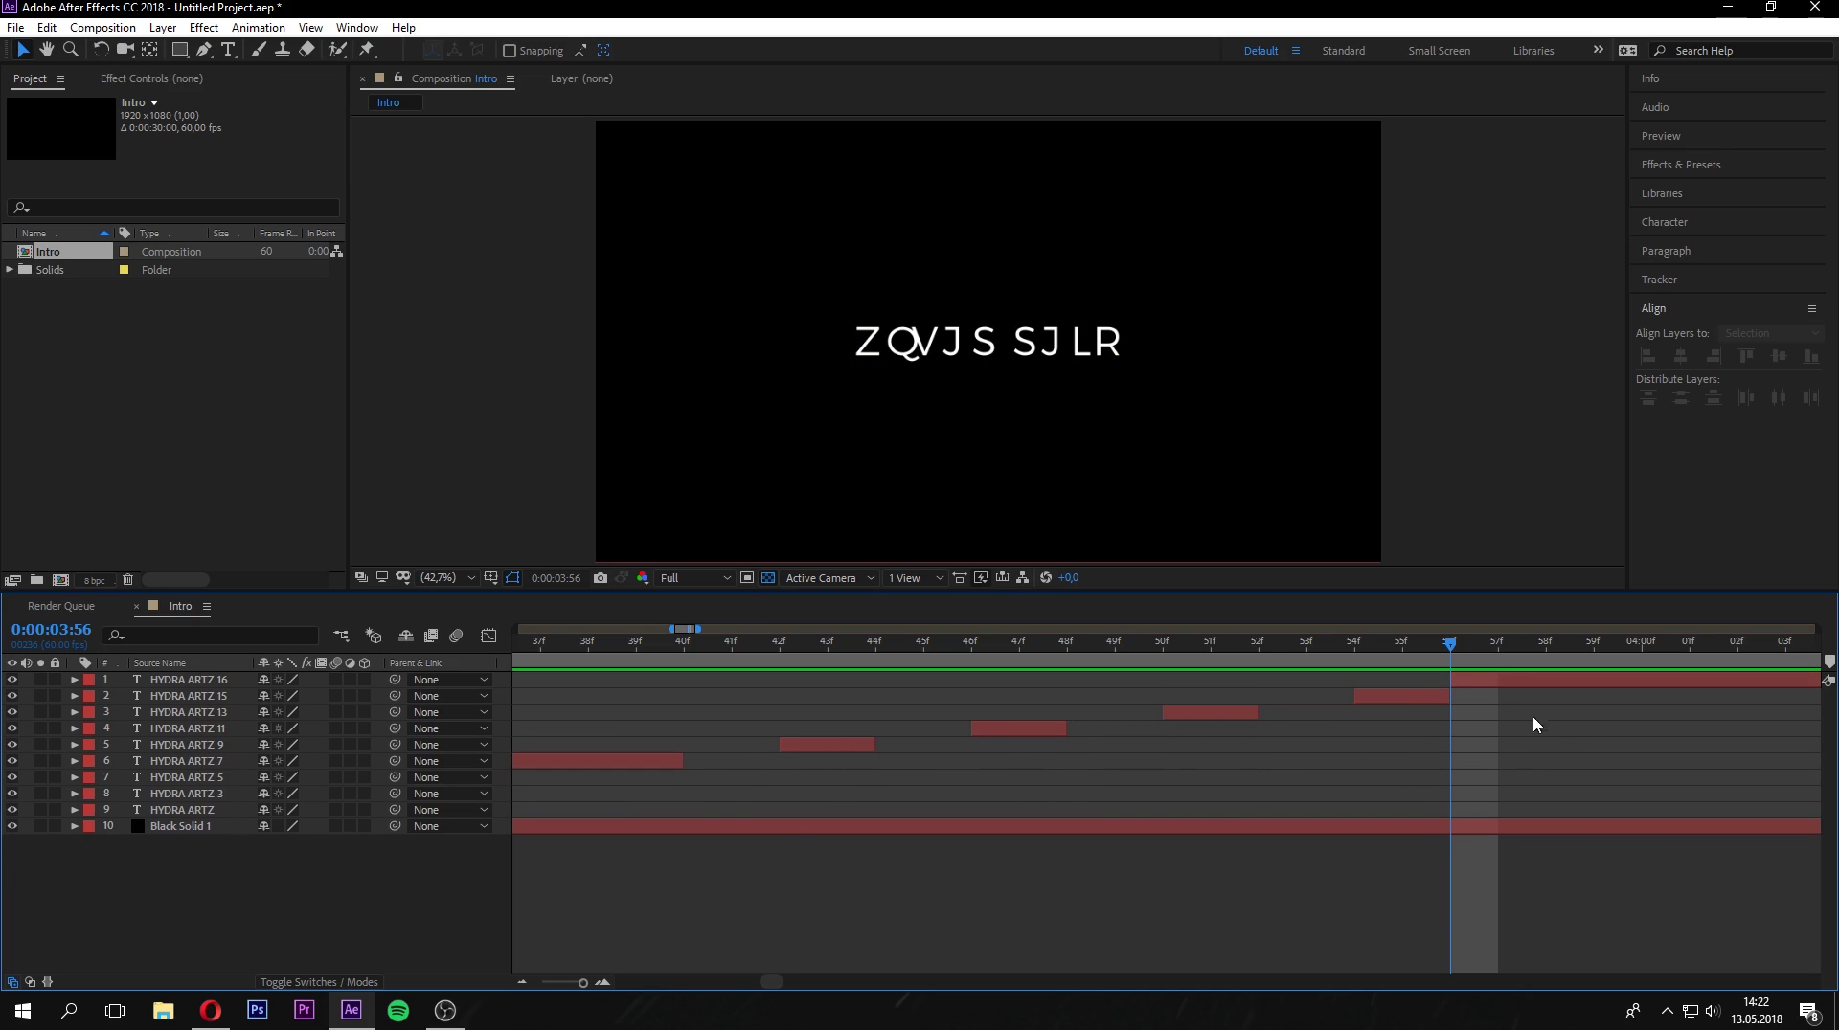
Delete the text segment starting at 0:00:03:54 and pull the start of the final text layer back to that frame.
left_click(1415, 699)
key("Delete")
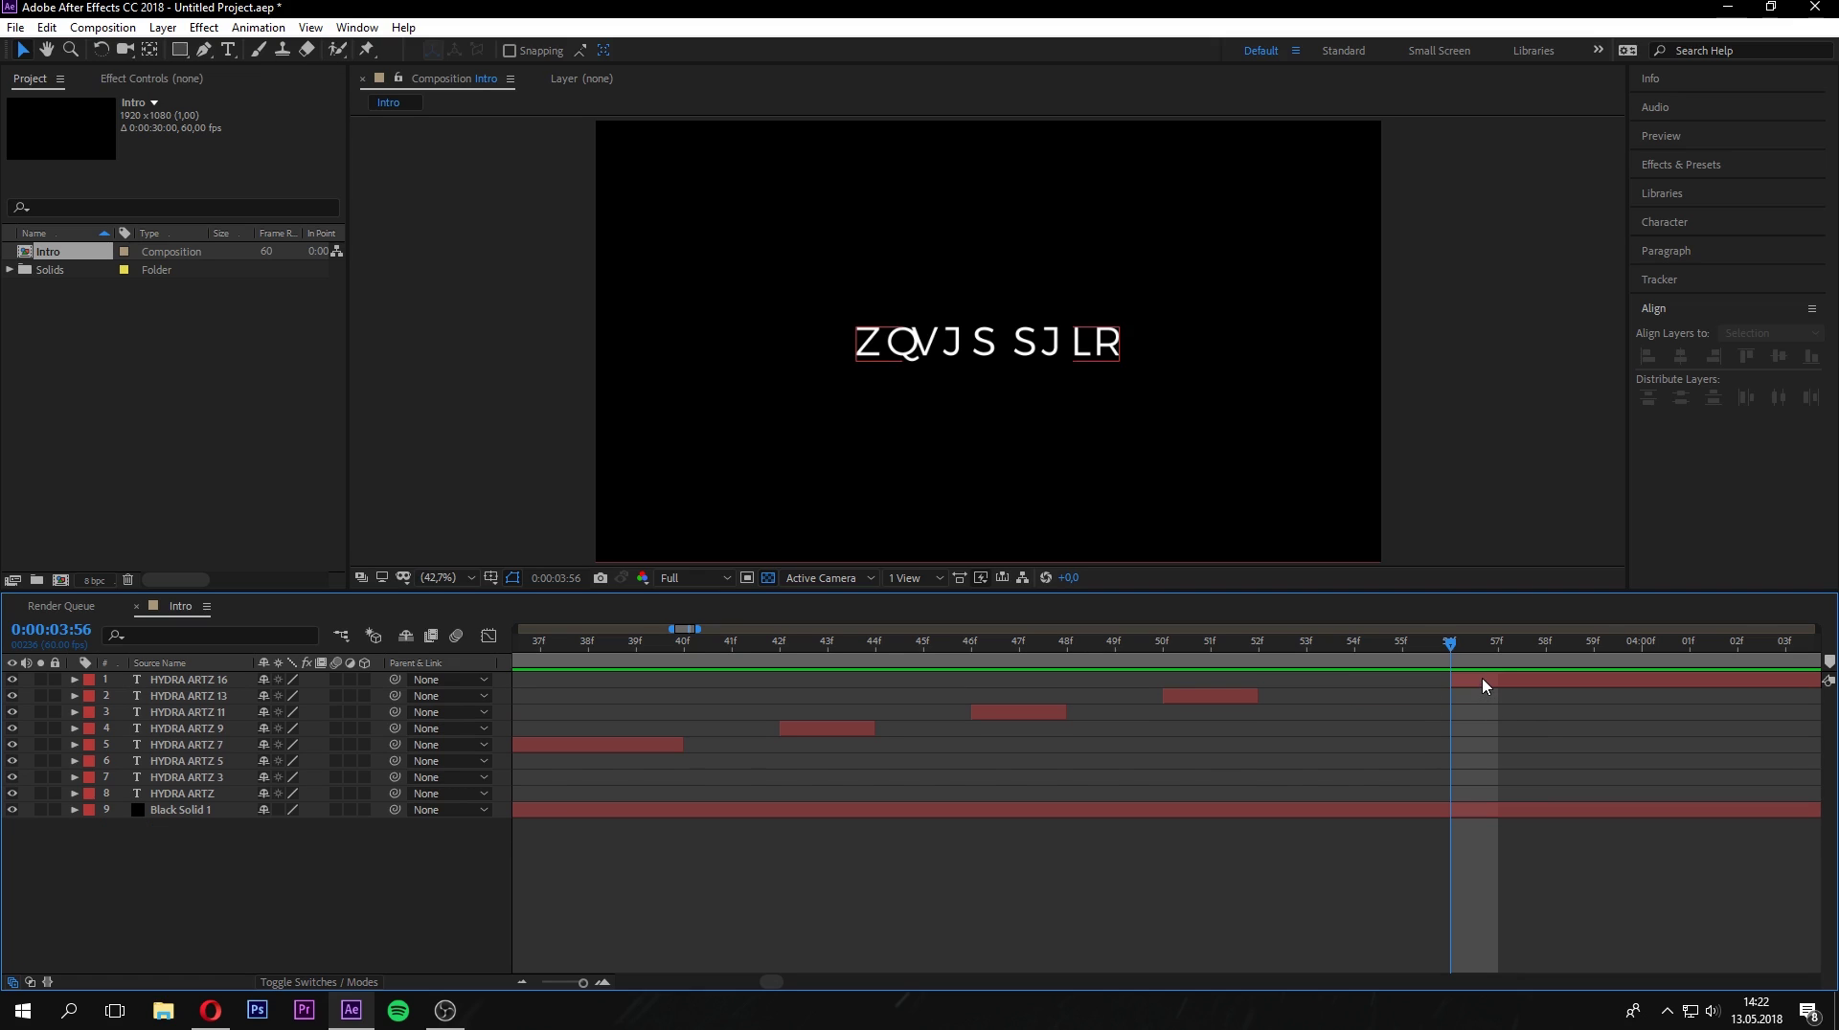
left_click(1388, 681)
Delete Animator 1 from the two-frame text segment starting at 0:00:03:42.
left_click_drag(1453, 654, 691, 832)
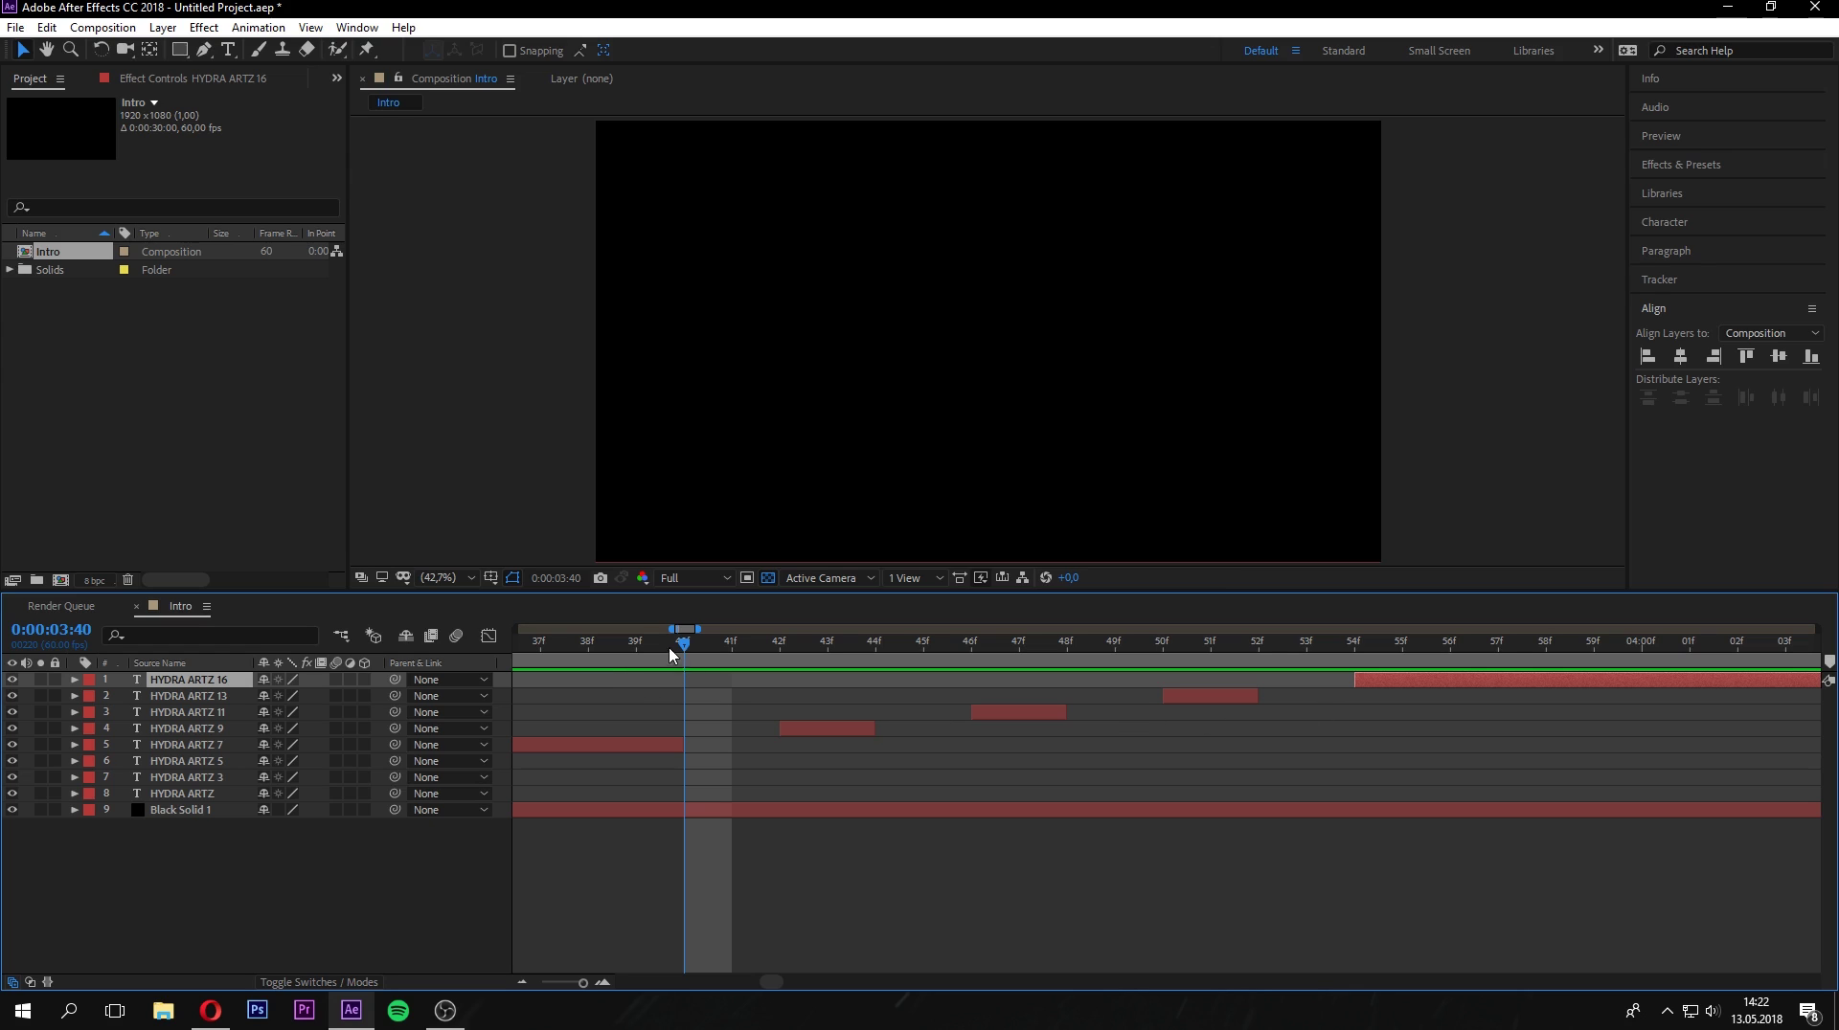
left_click_drag(583, 984, 583, 987)
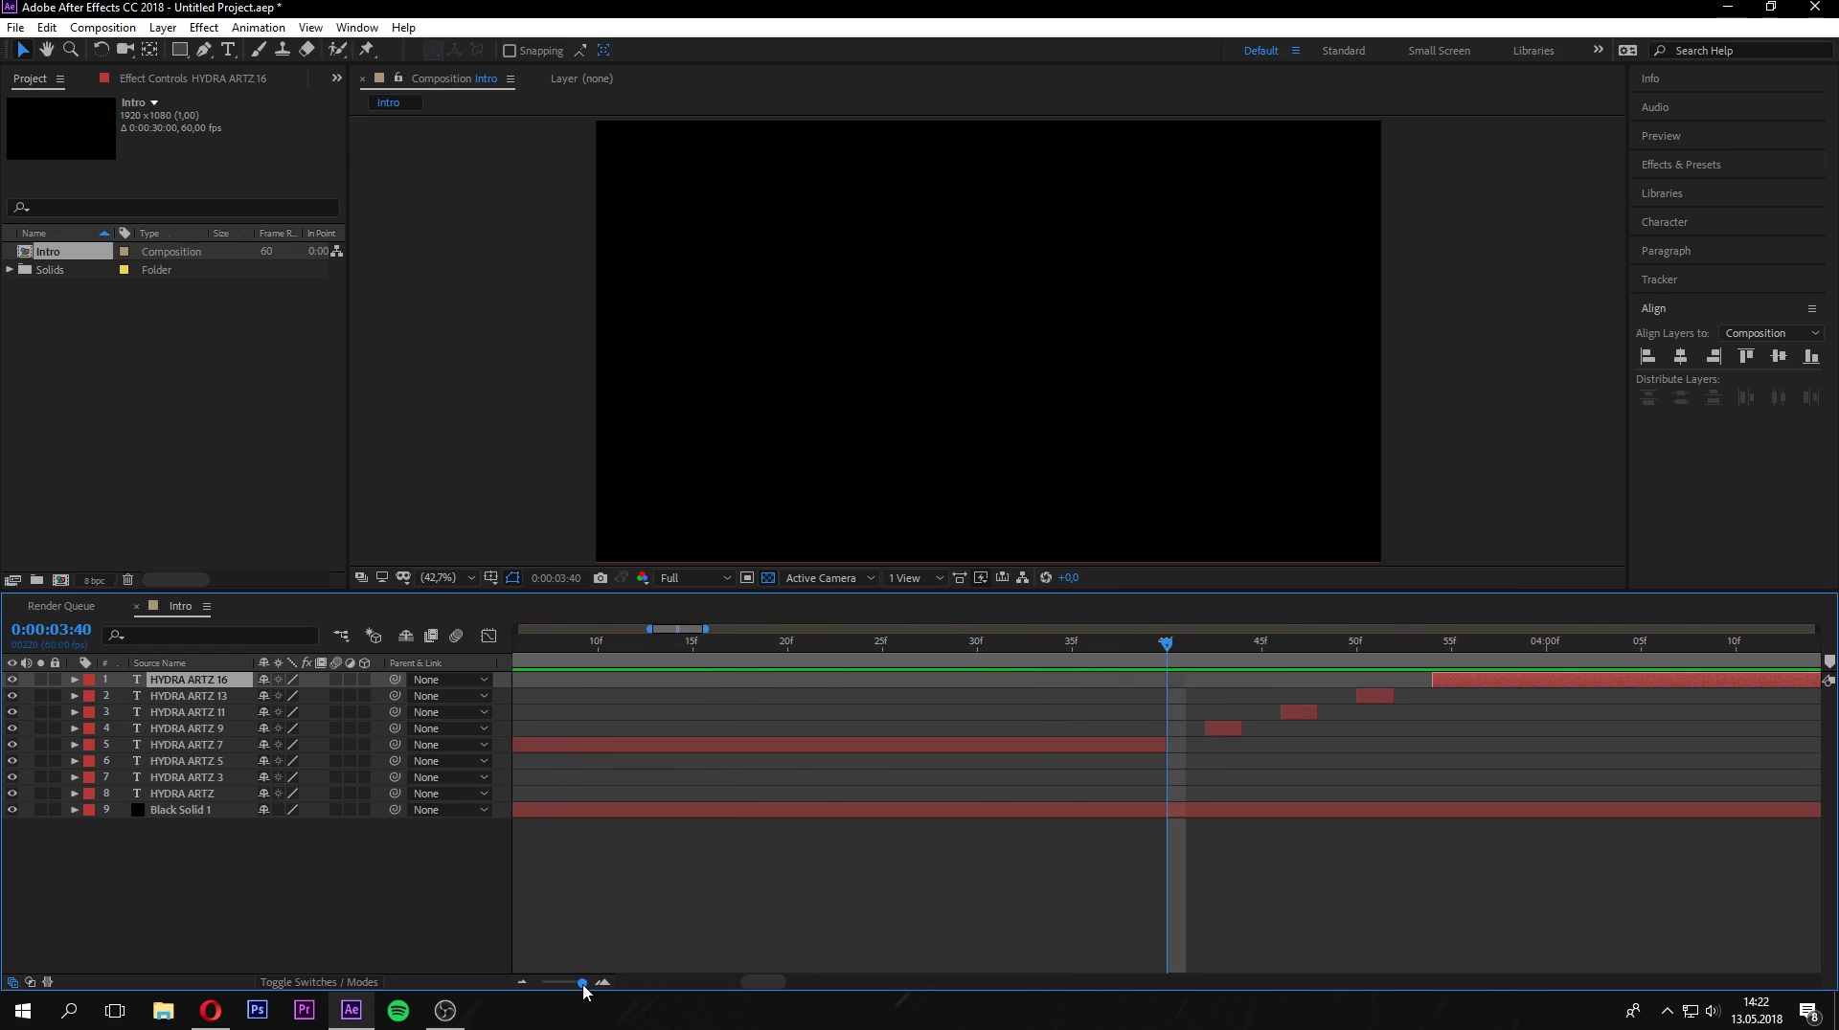
left_click_drag(1022, 827, 756, 878)
left_click_drag(901, 644, 1181, 660)
left_click(898, 743)
left_click(1193, 680)
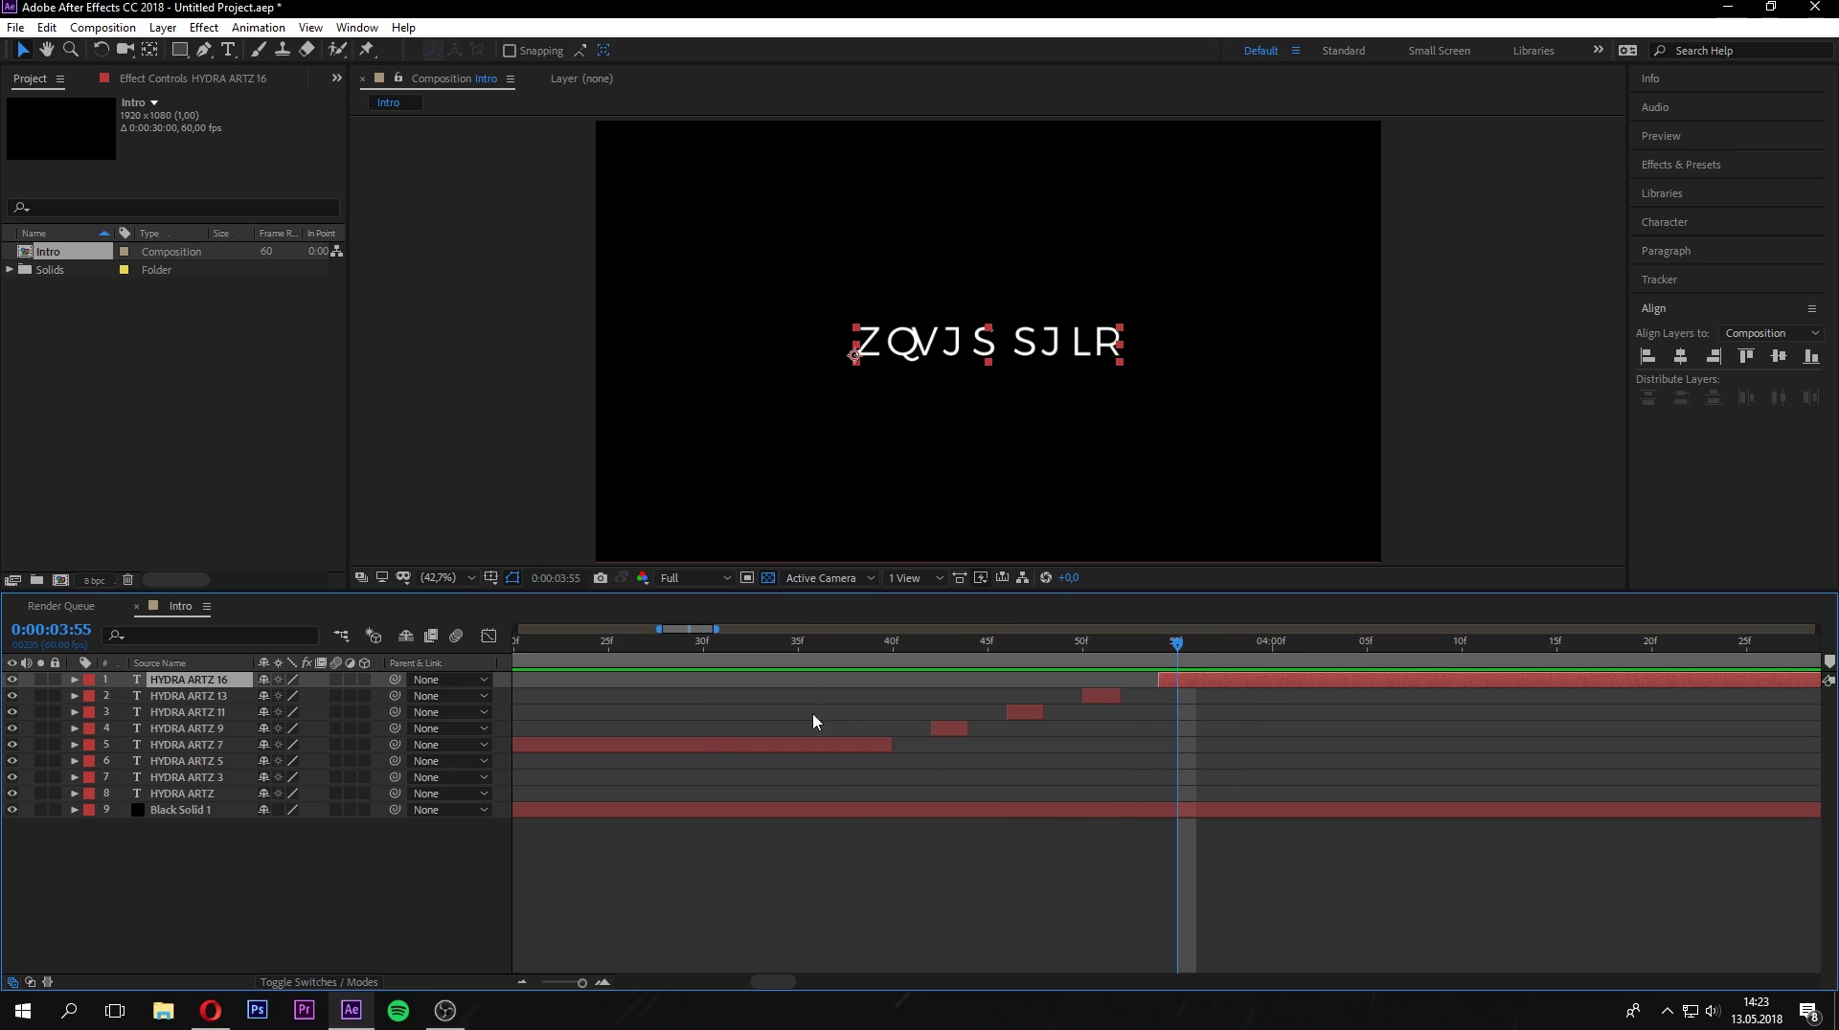
left_click_drag(958, 649, 942, 707)
left_click(951, 727)
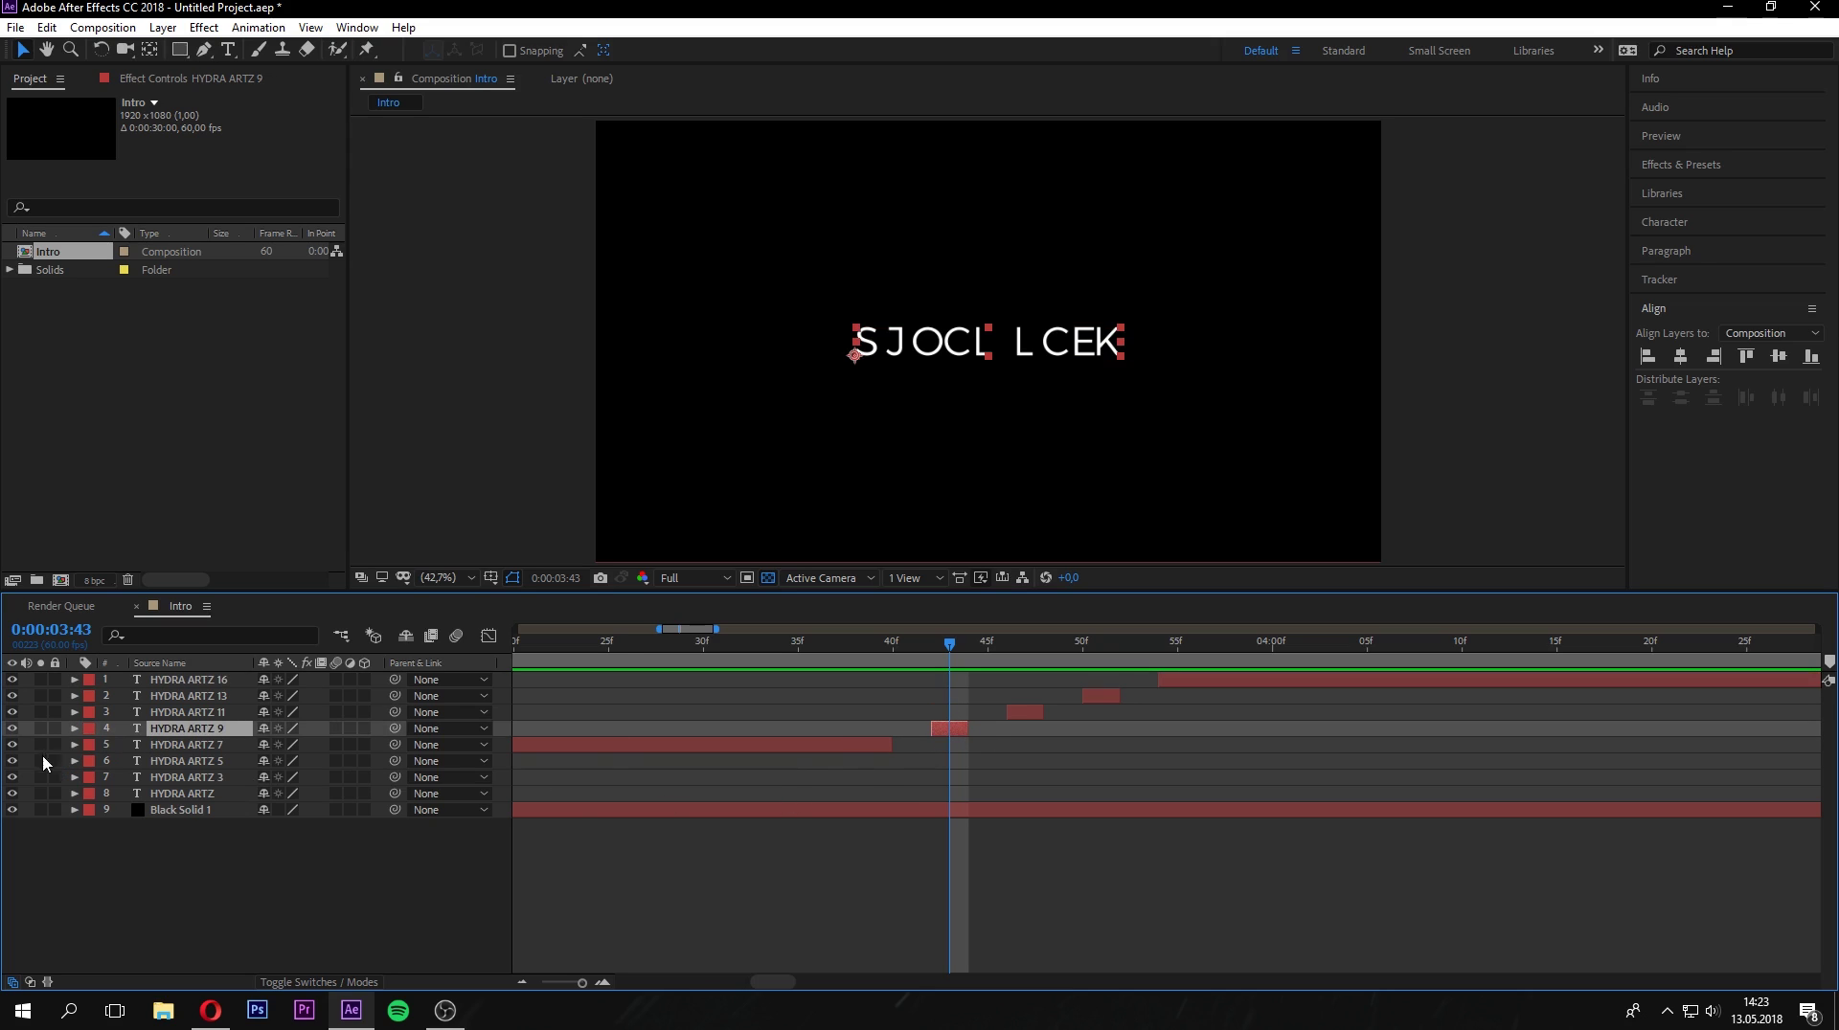
left_click(72, 731)
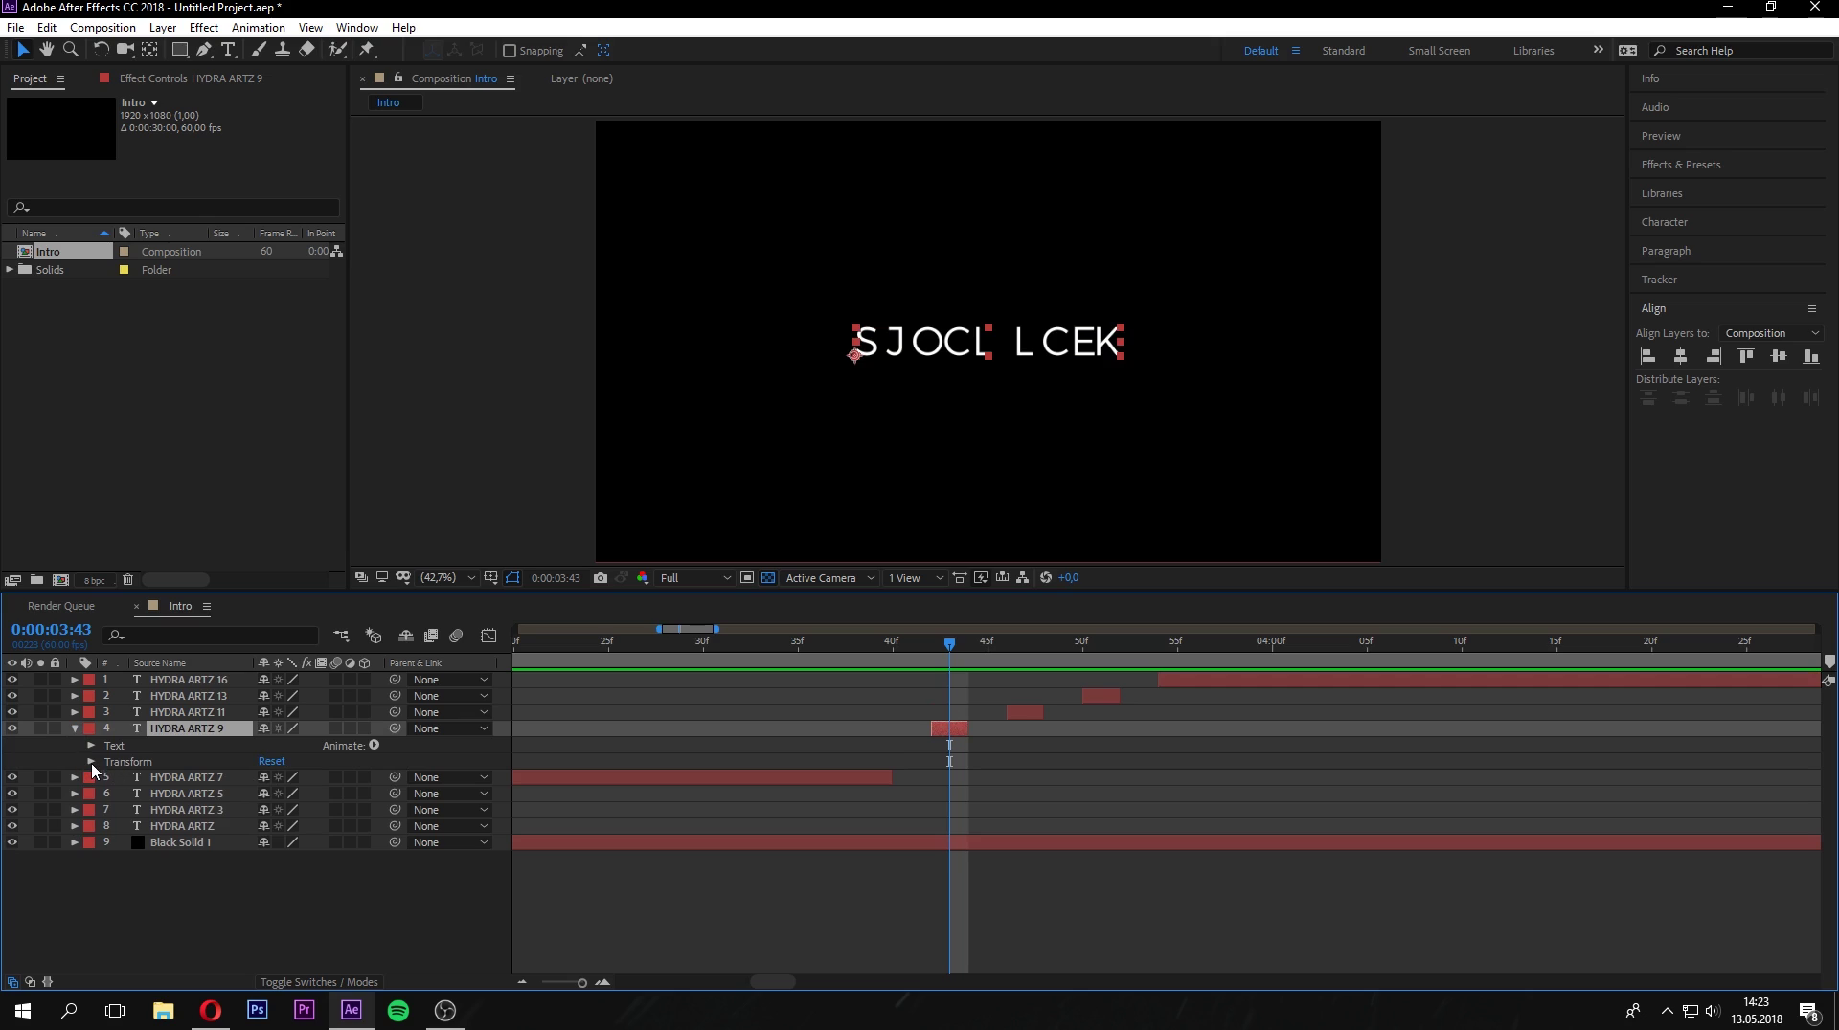
left_click(92, 747)
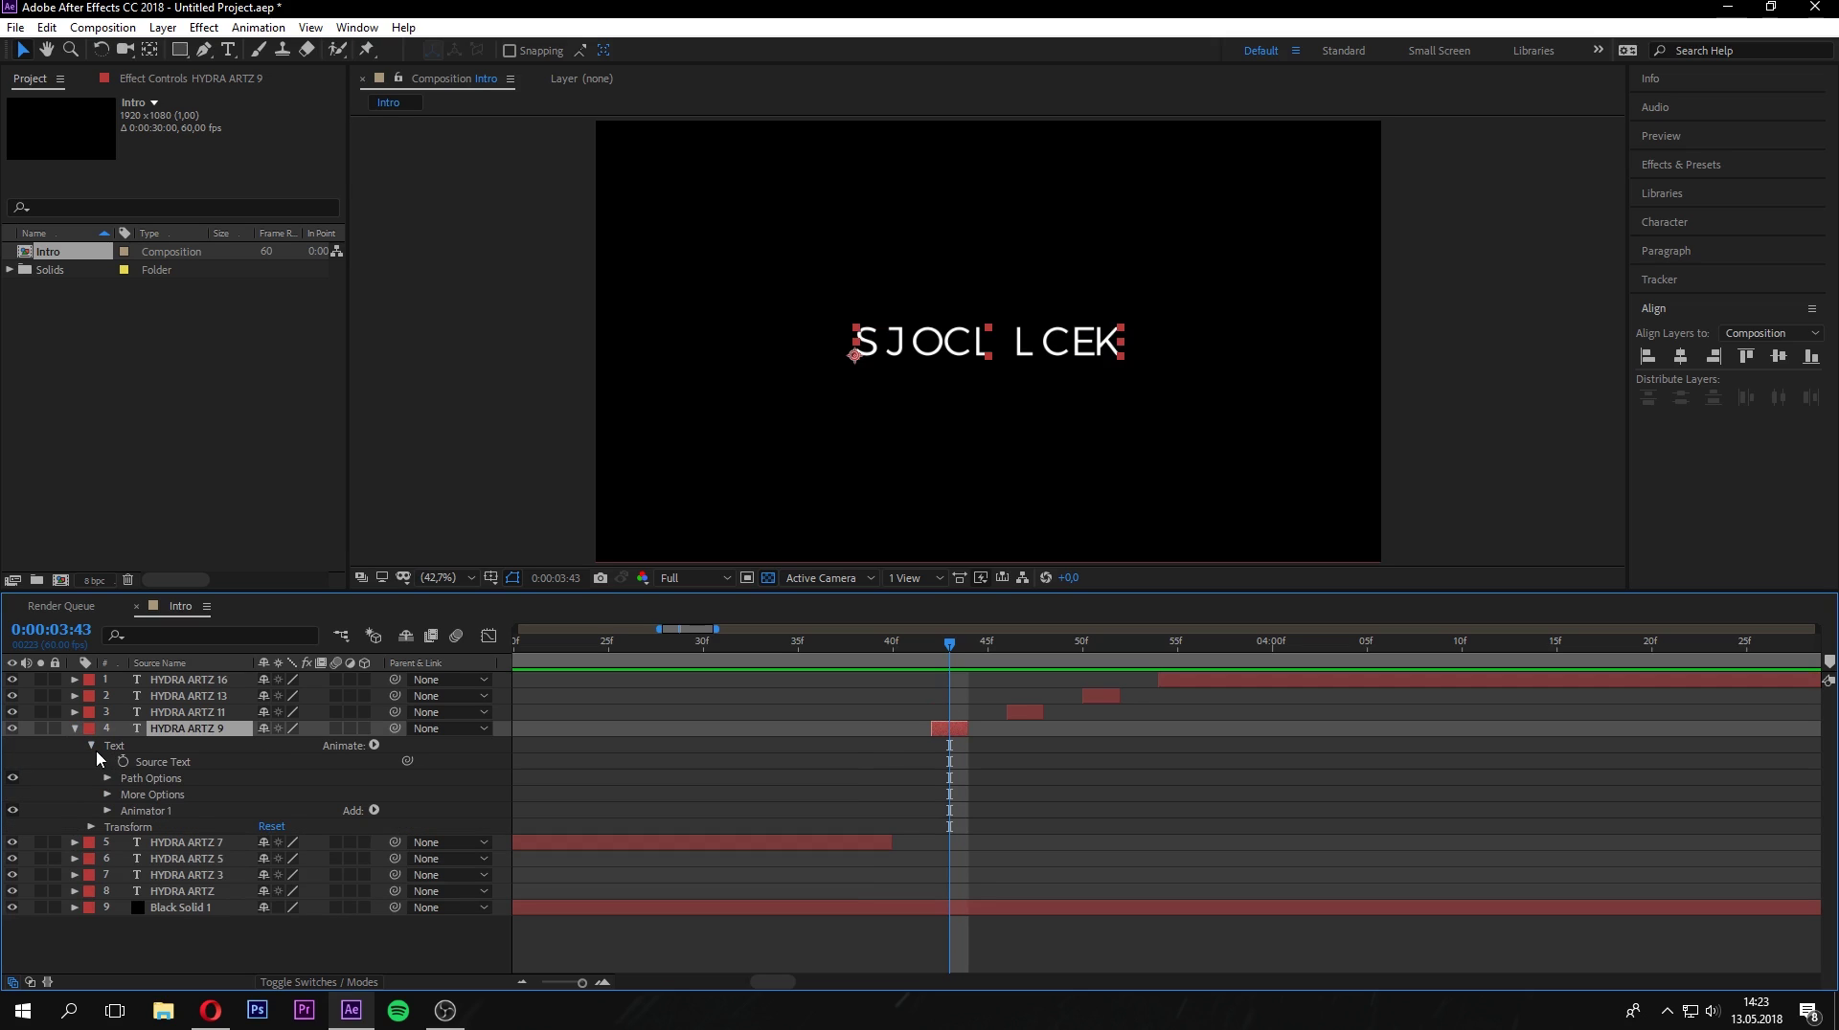
left_click(153, 812)
key("Delete")
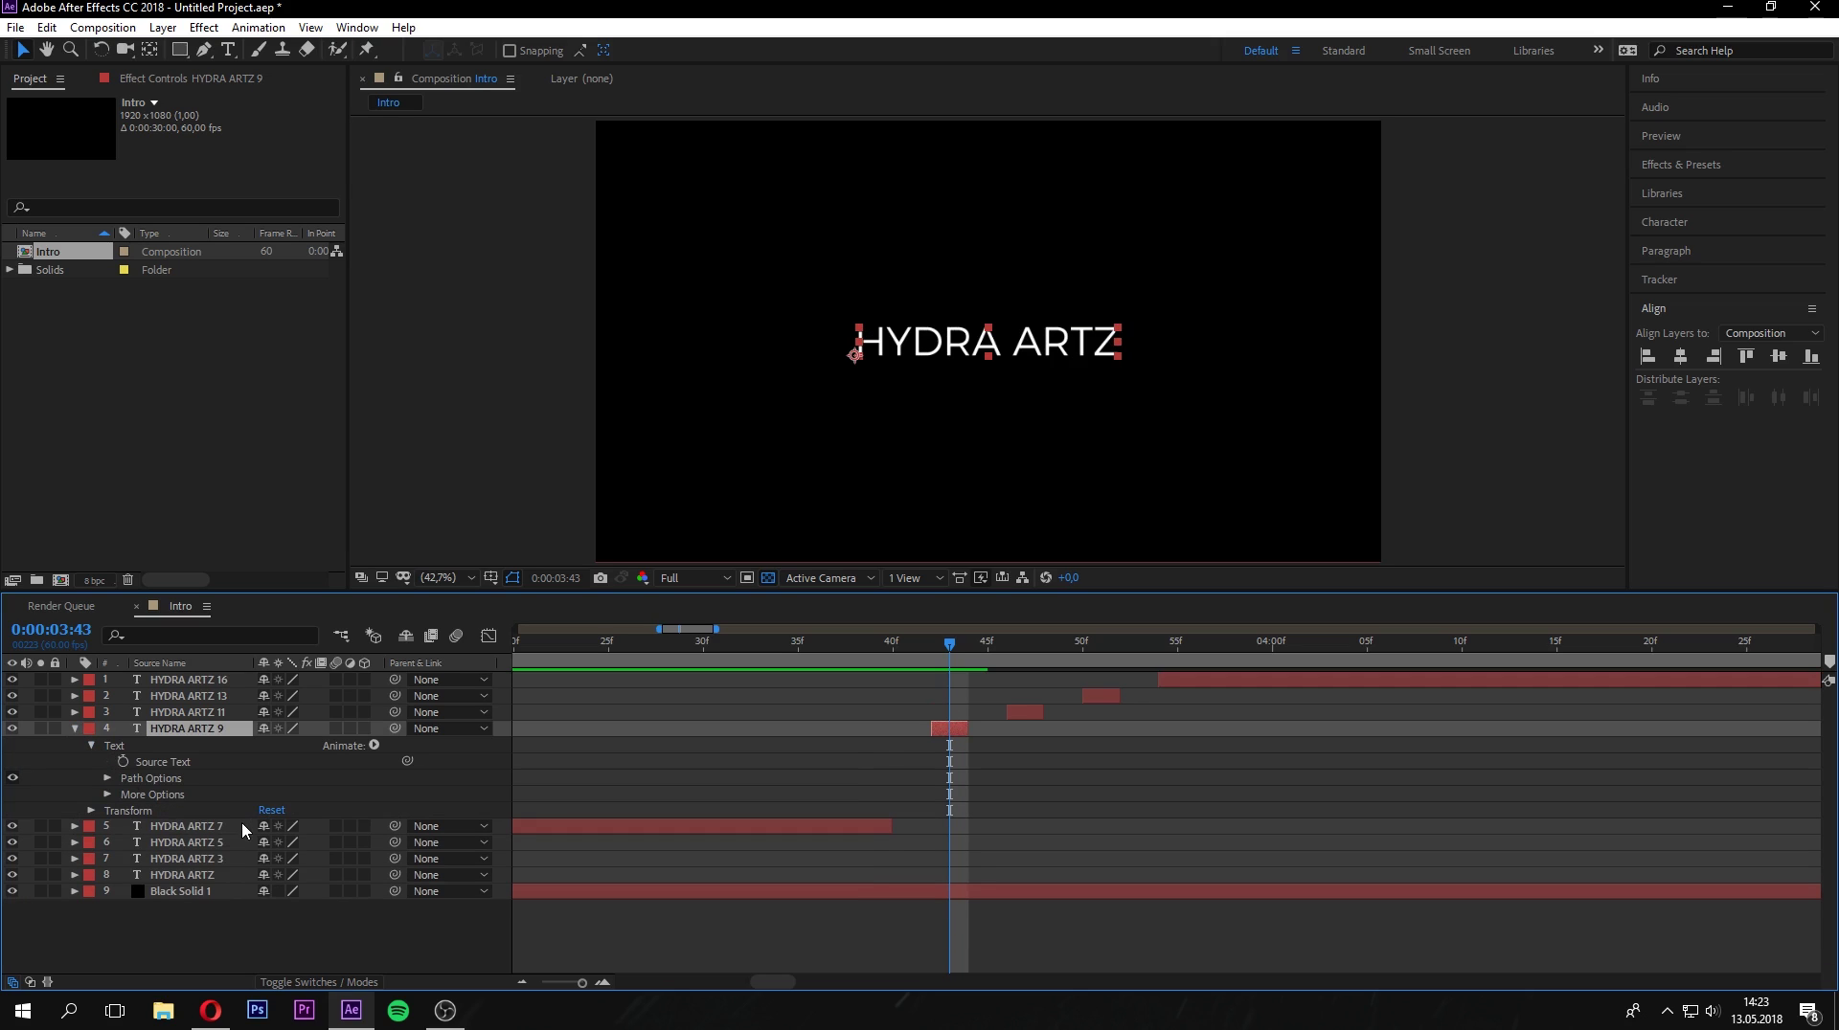
Delete Animator 1 from the two-frame text segment starting at 0:00:03:50.
mouse_move(953, 657)
left_mouse_down()
mouse_move(935, 655)
mouse_move(962, 655)
left_mouse_up()
left_click(1025, 647)
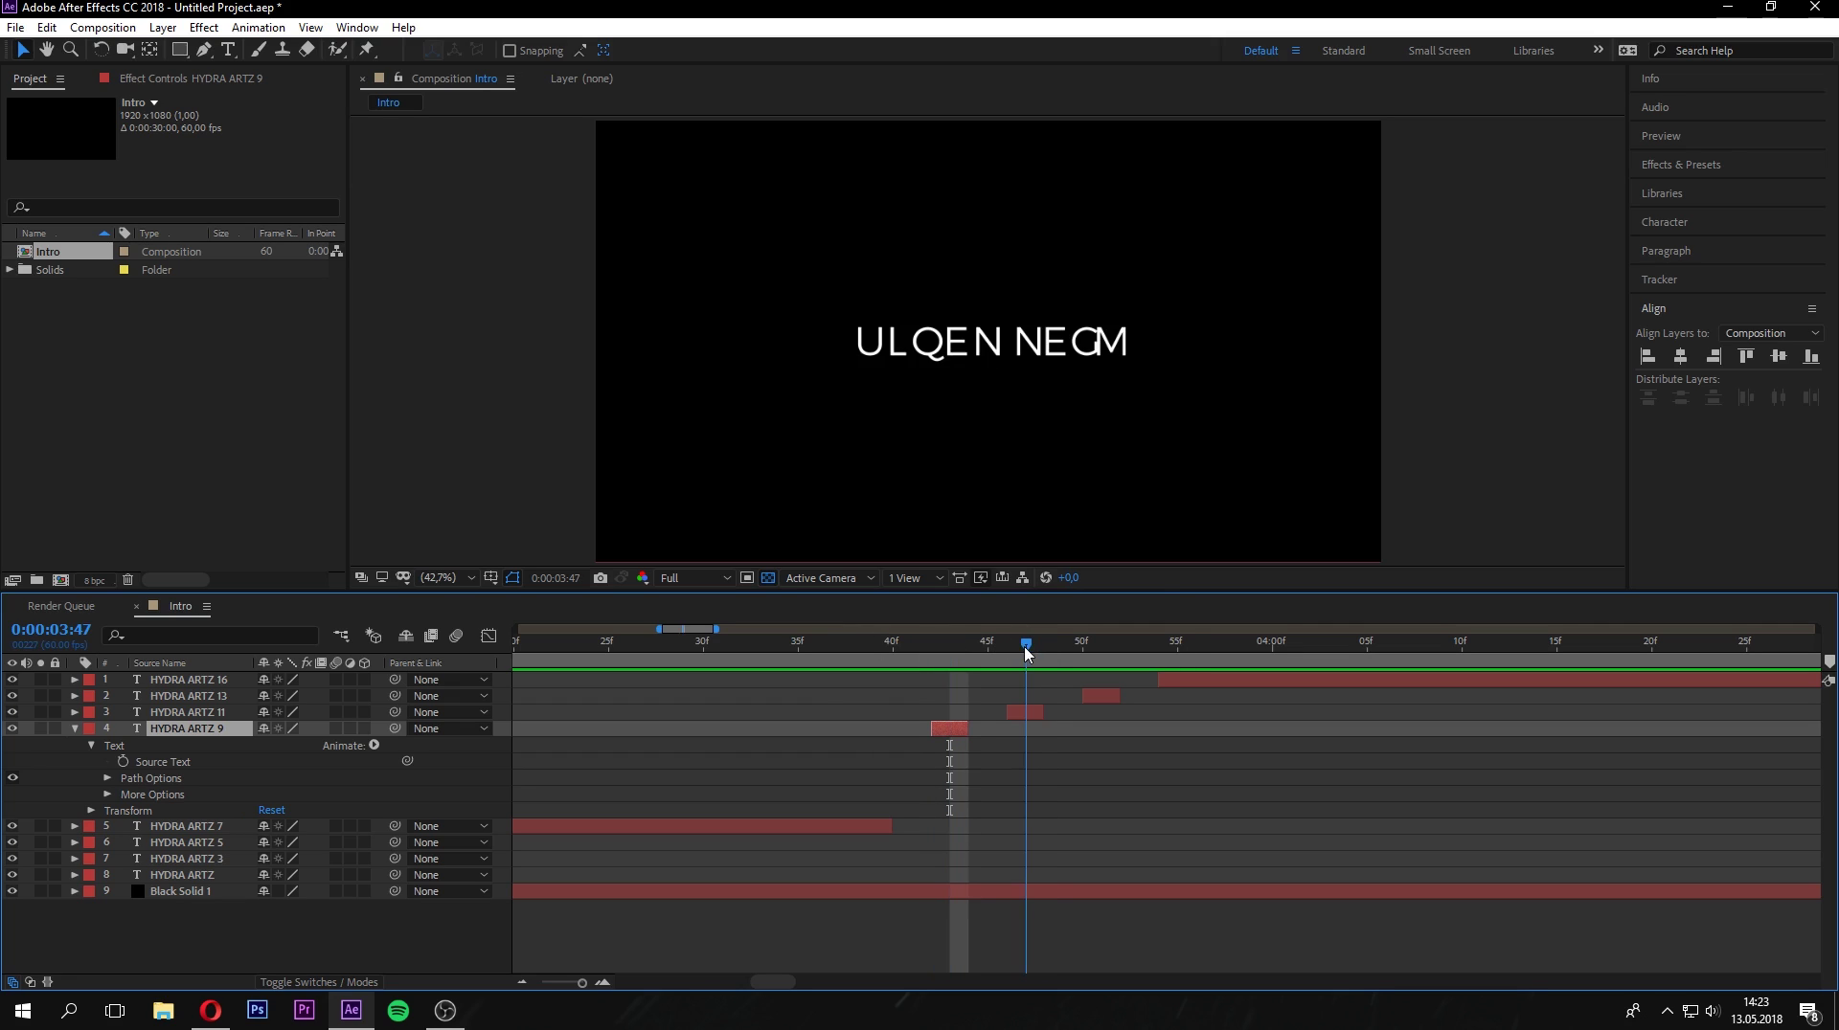
left_click(1100, 655)
left_click(1101, 696)
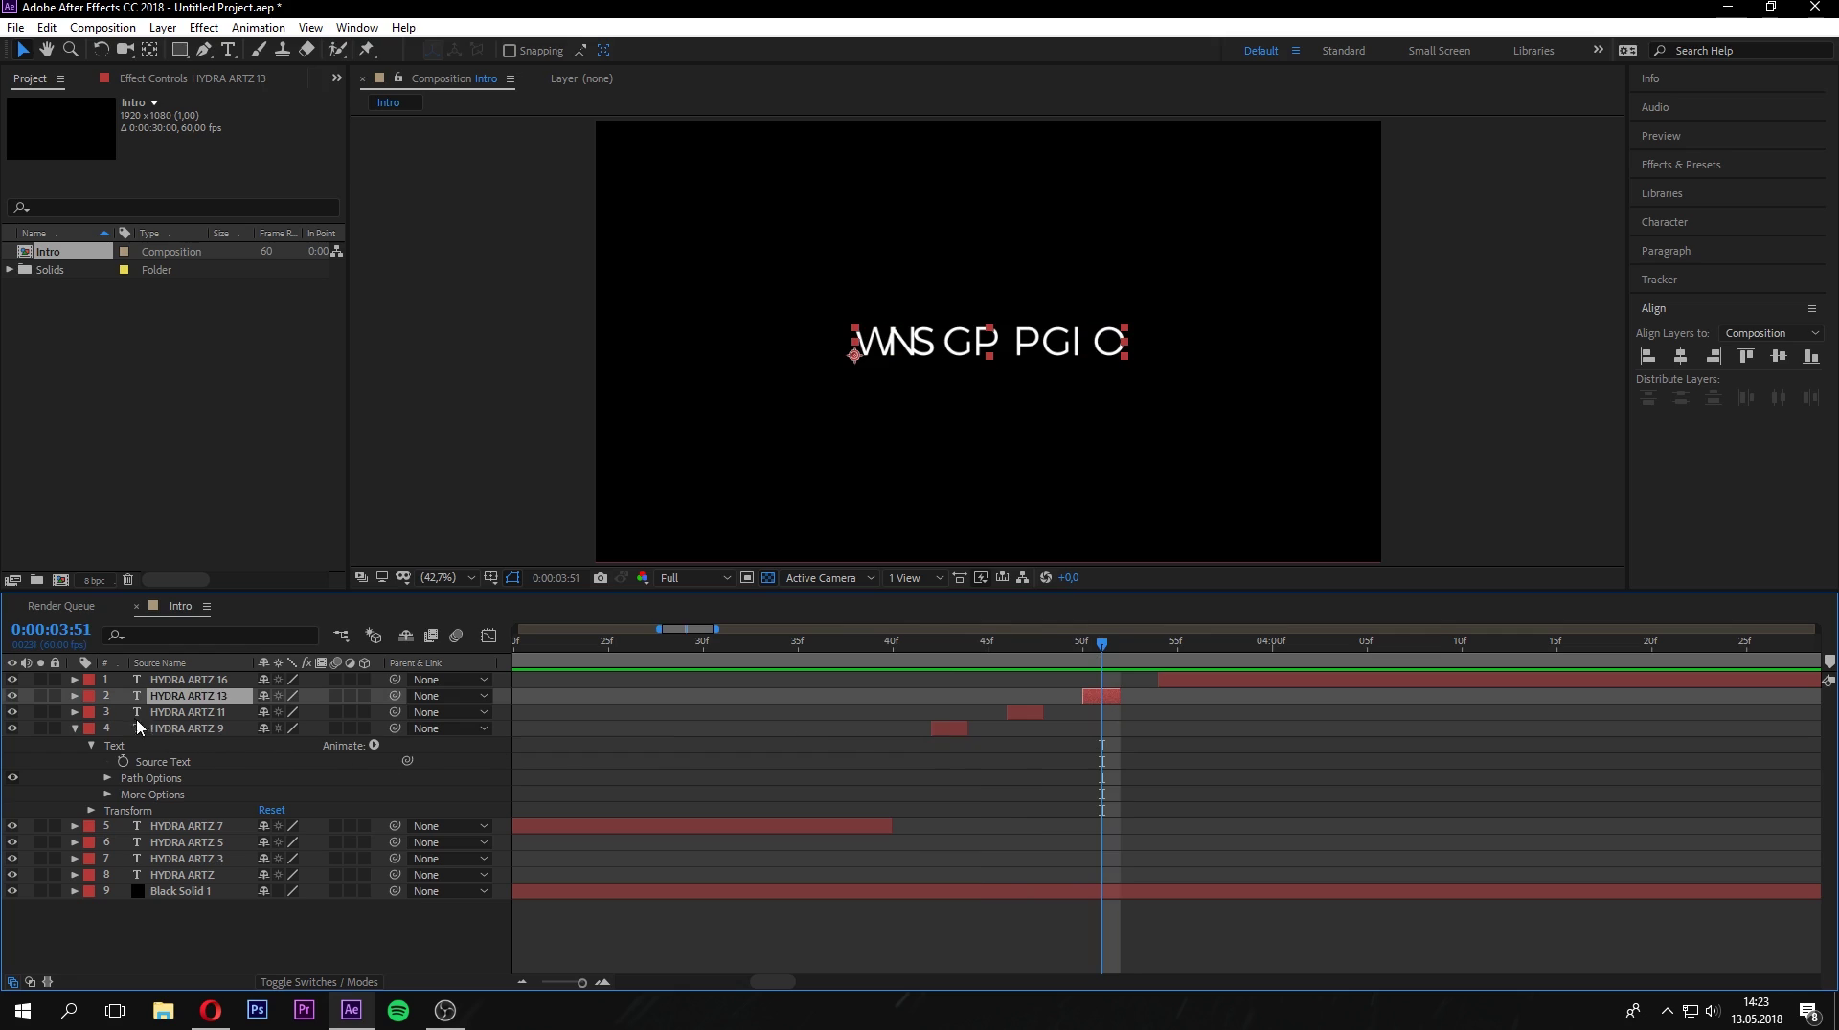
left_click(75, 696)
left_click(91, 730)
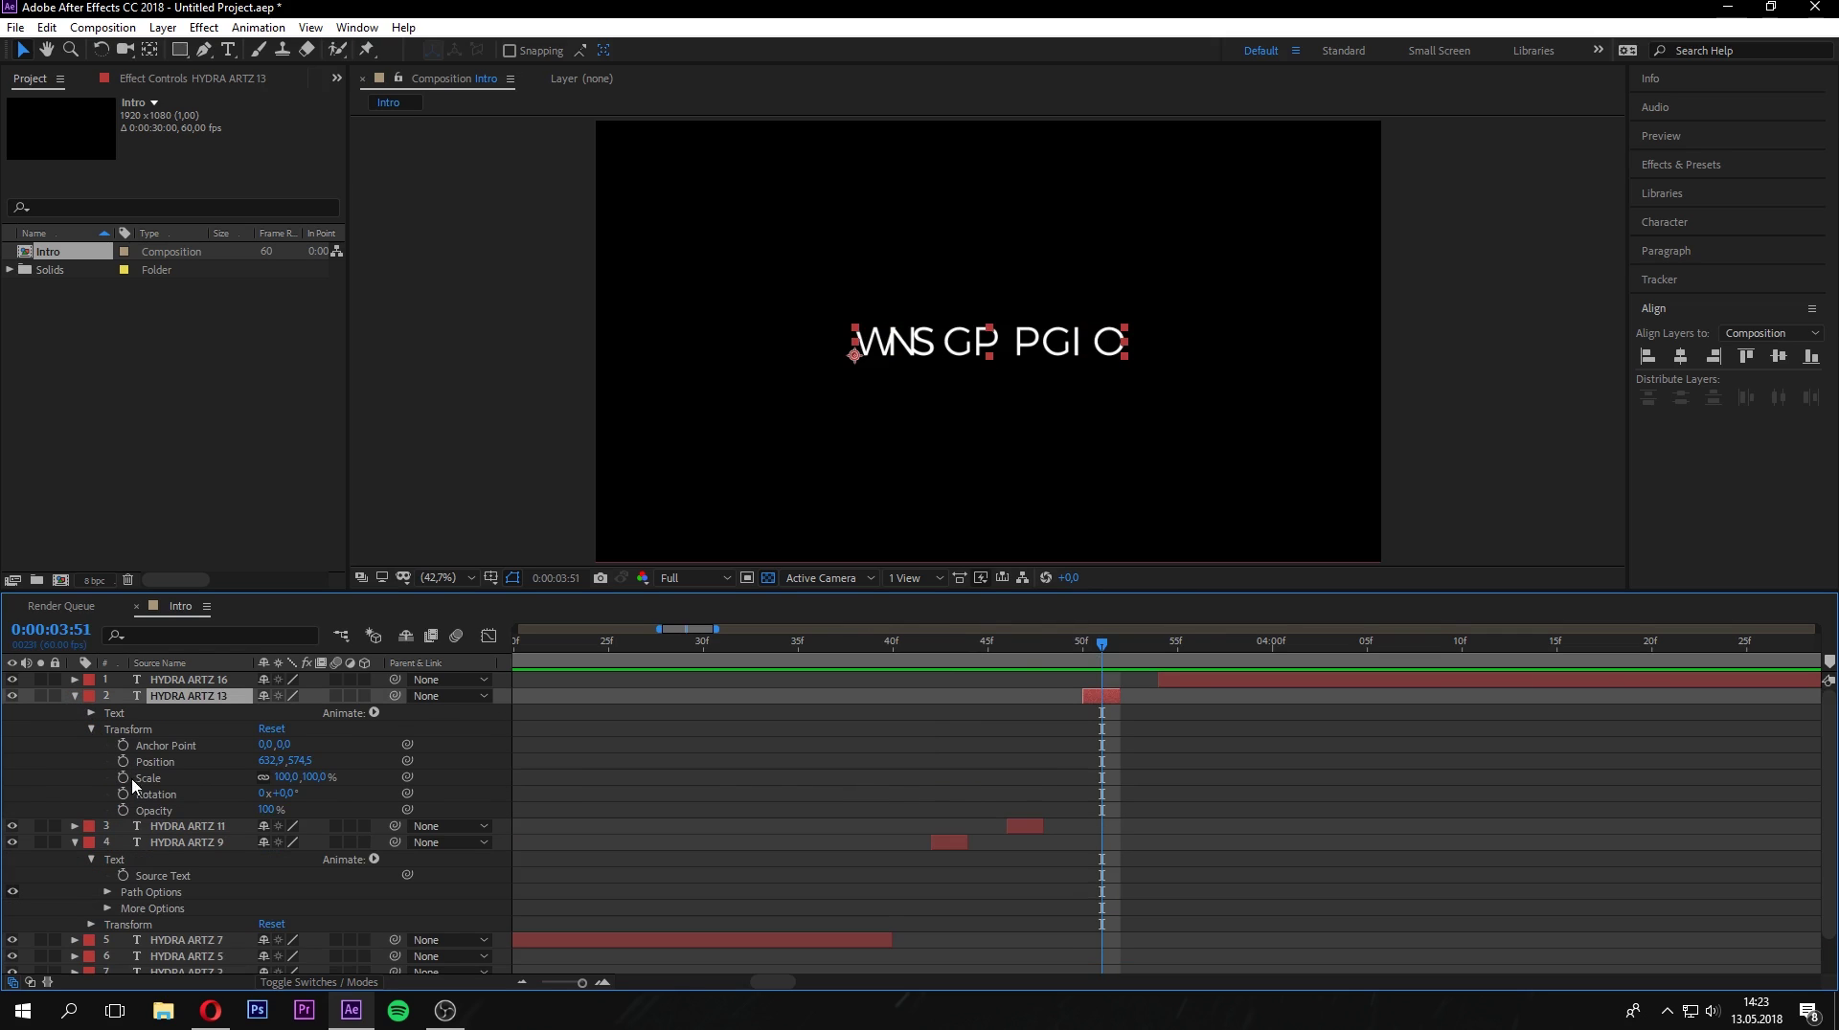
left_click(91, 729)
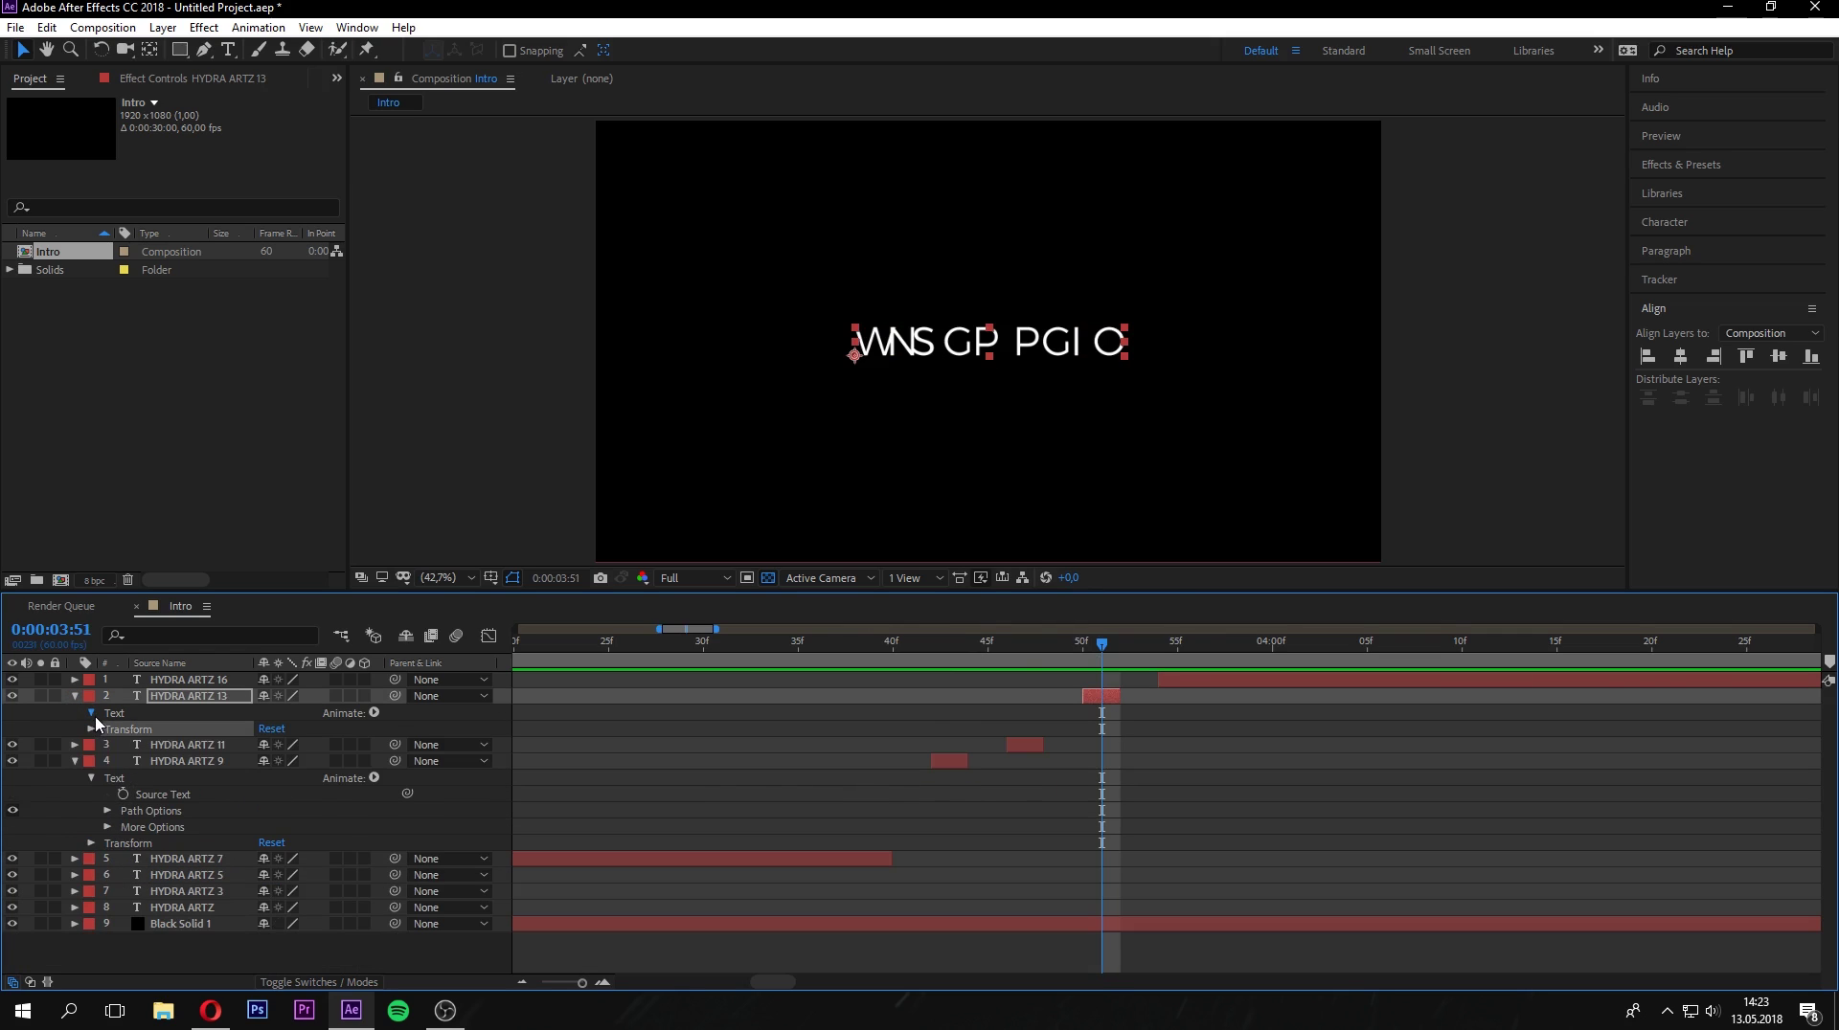
left_click(91, 713)
key("Delete")
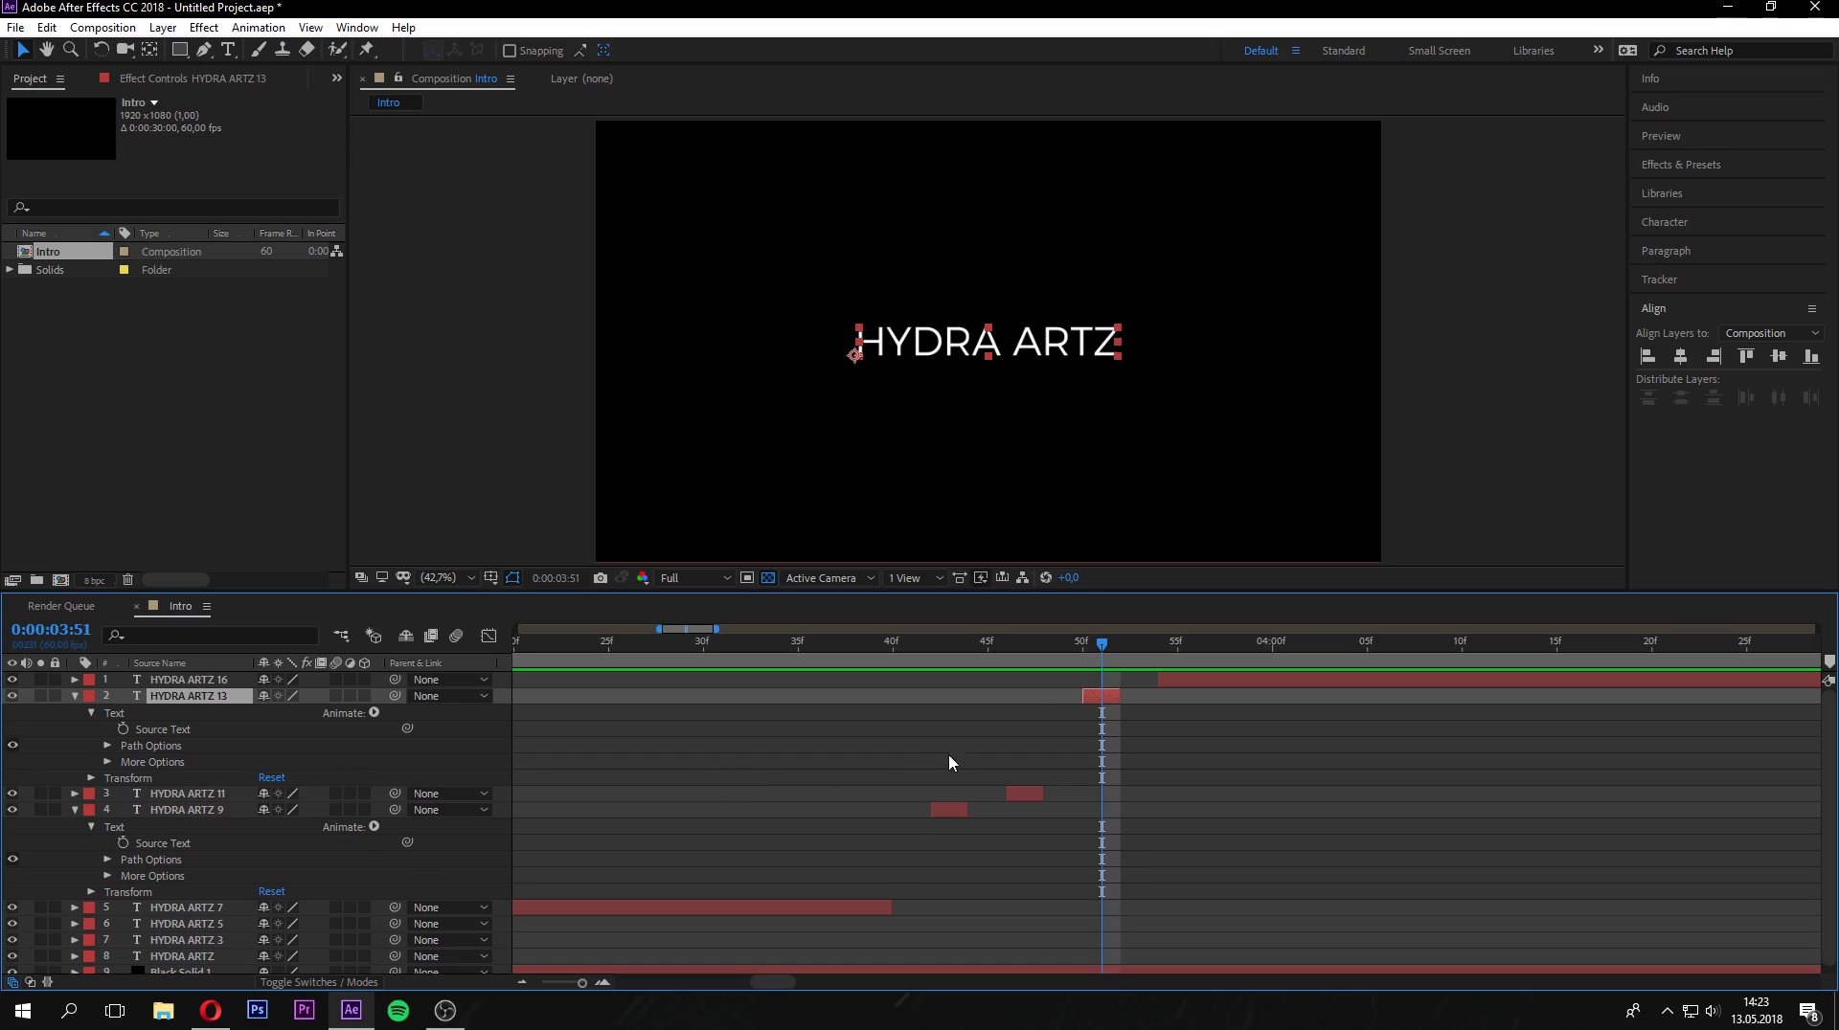
Delete Animator 1 from the final text layer starting at 0:00:03:54 and collapse the expanded layer properties.
left_click_drag(1103, 649, 1180, 651)
left_click(1188, 679)
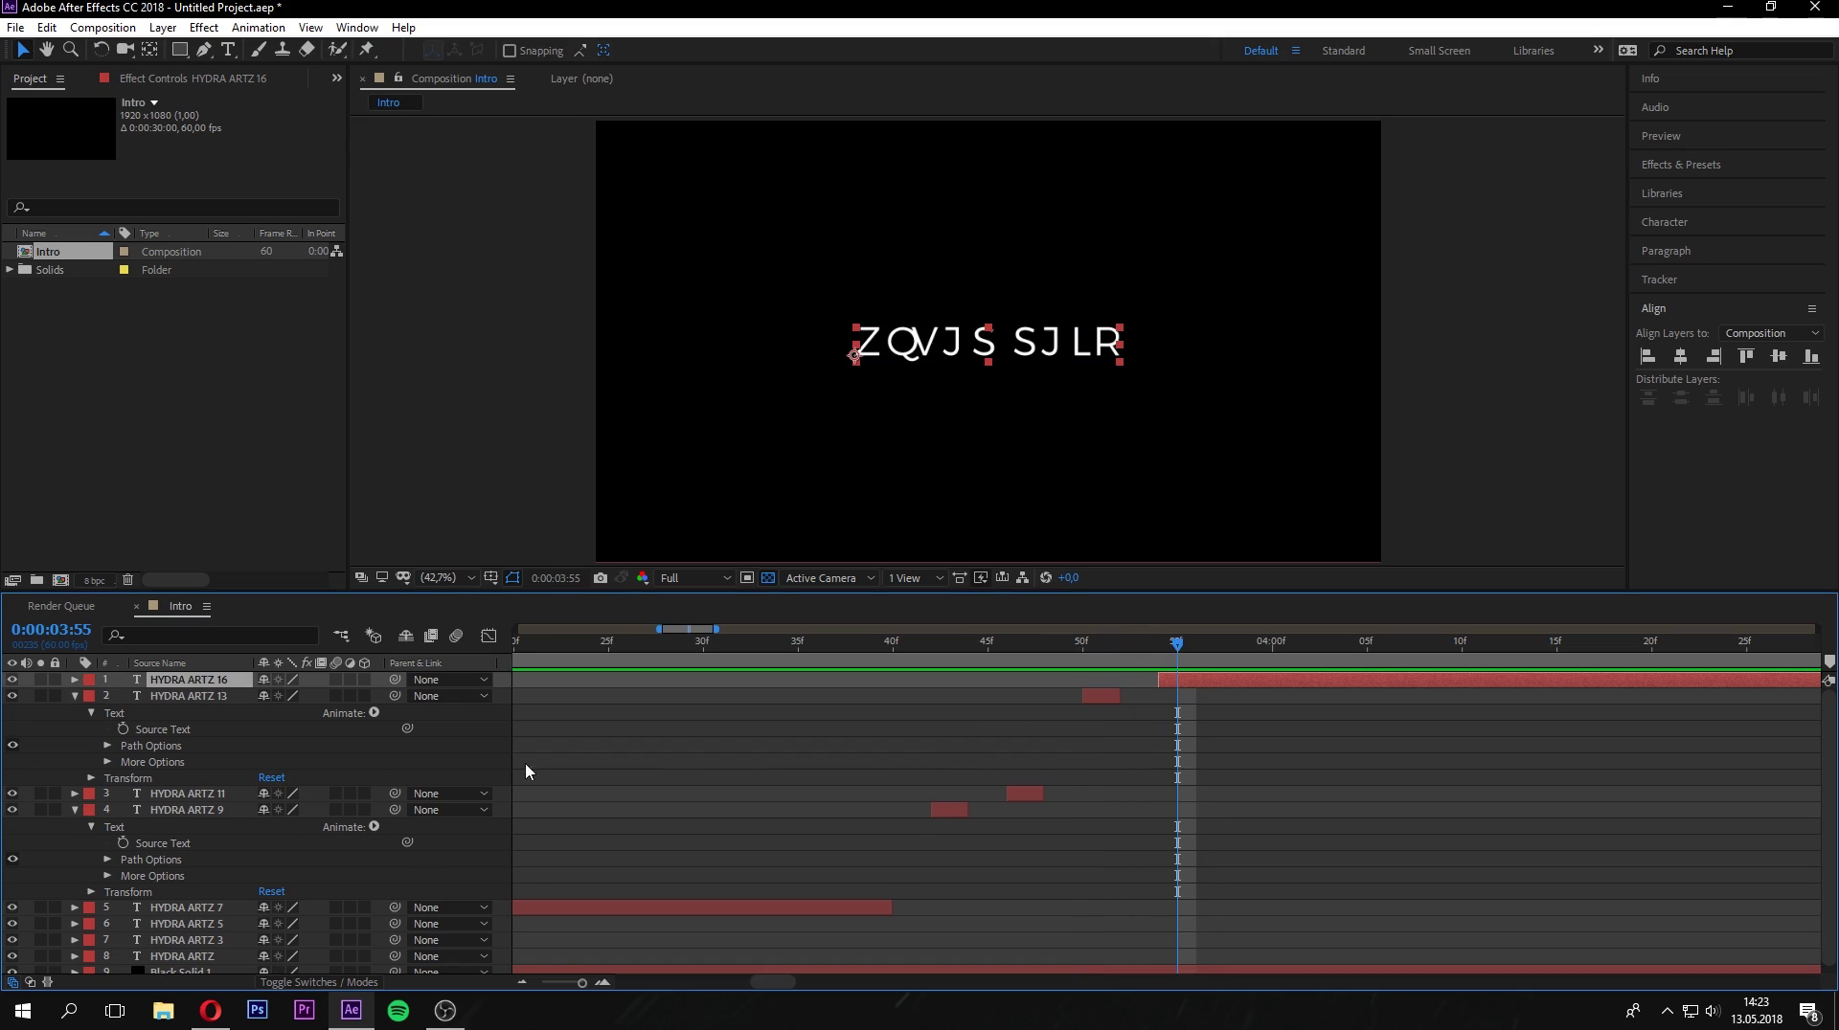
left_click(75, 697)
left_click(75, 729)
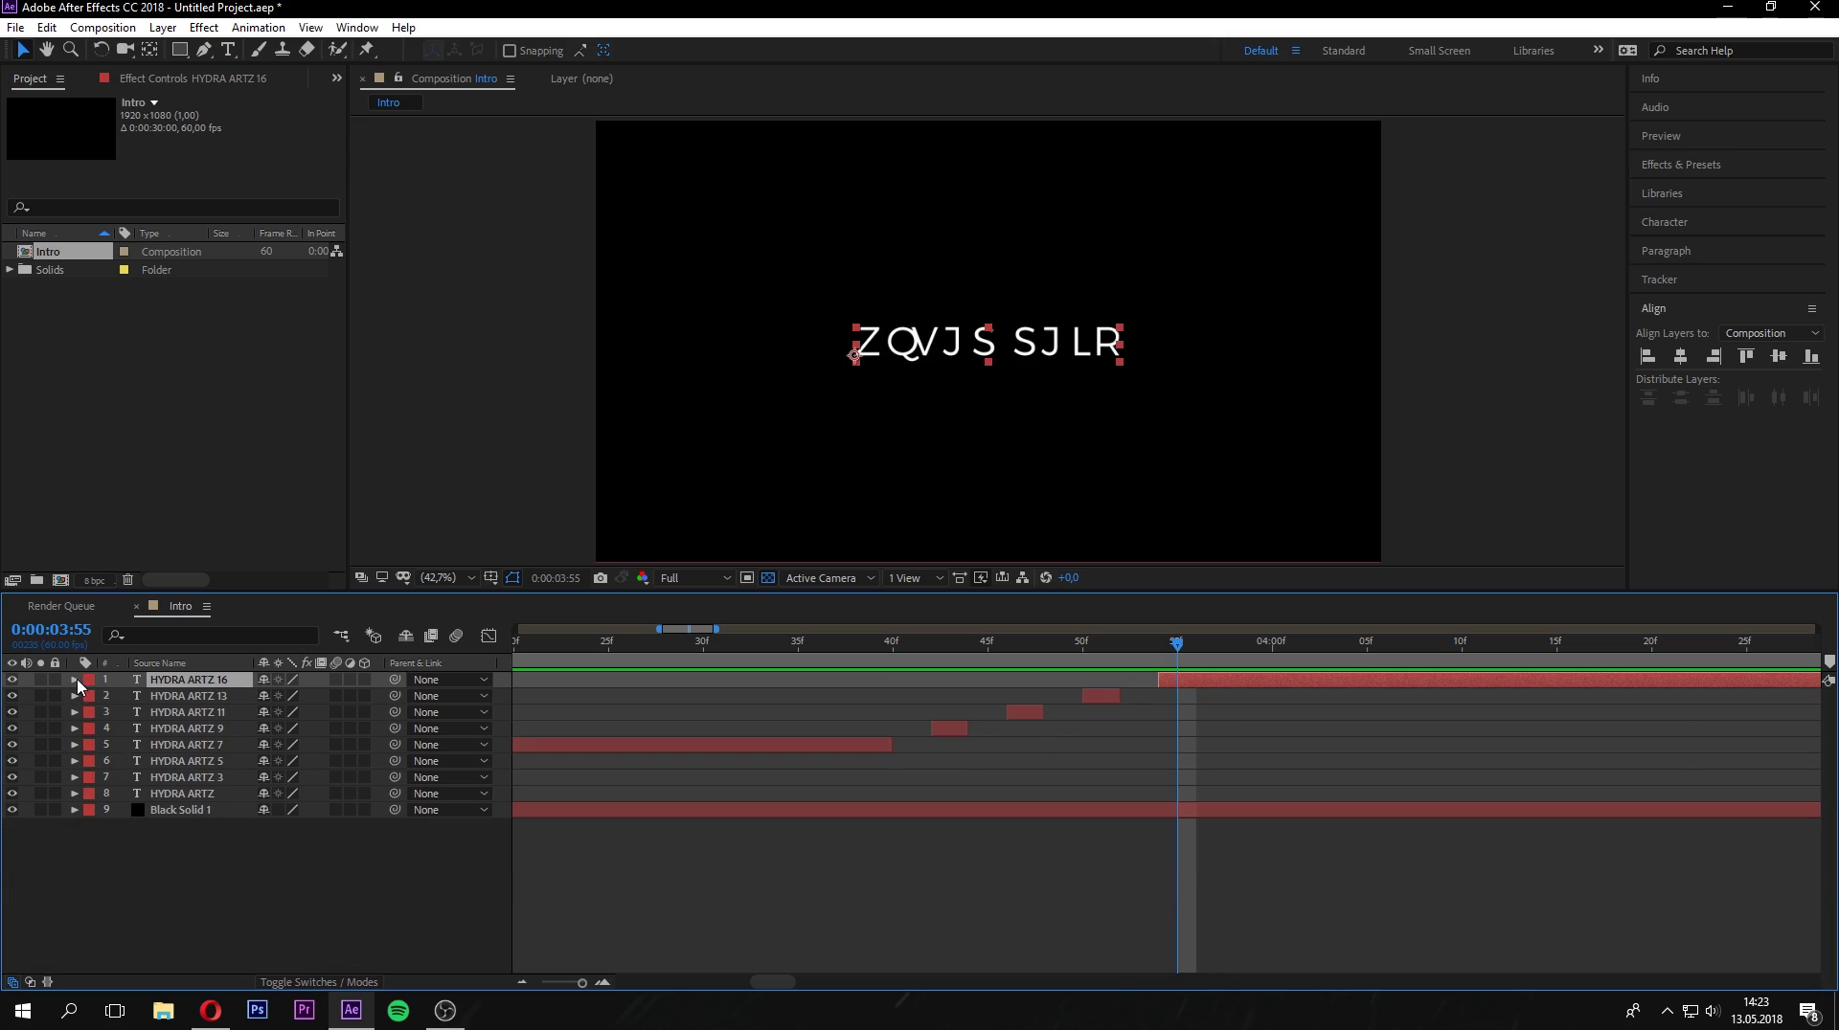
left_click(75, 680)
left_click(91, 697)
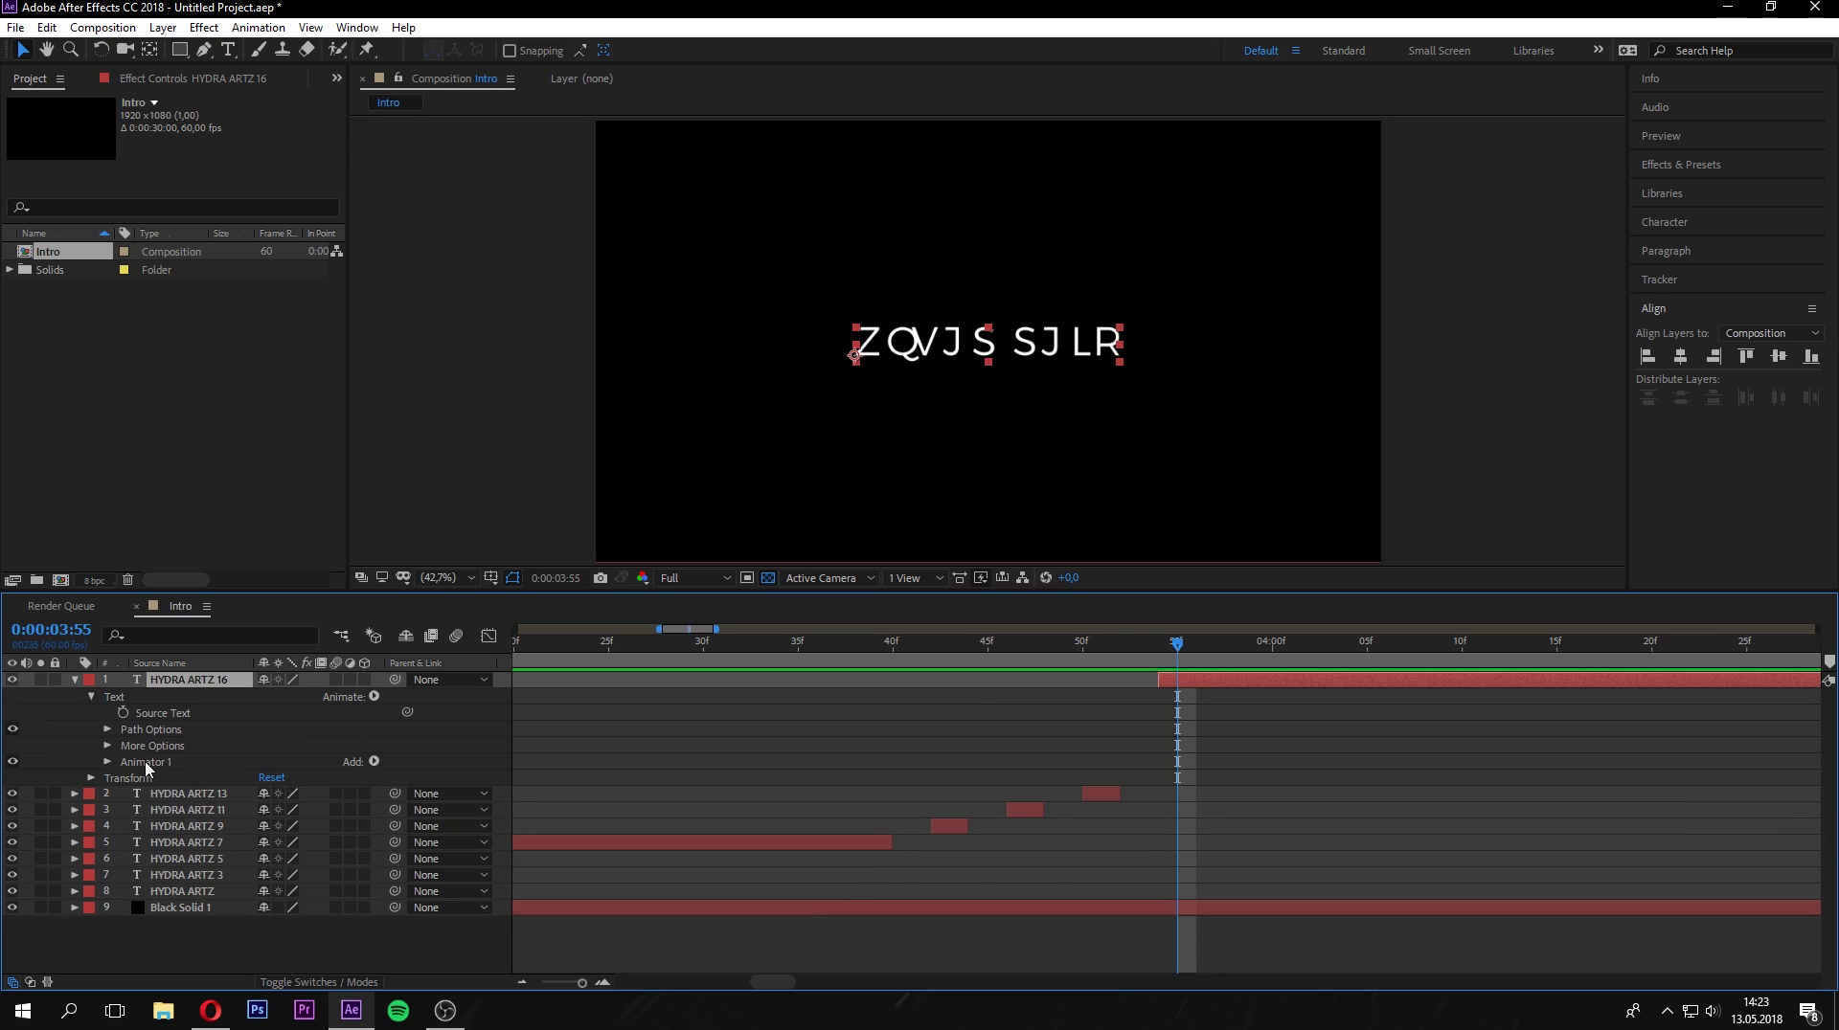
left_click(147, 763)
key("Delete")
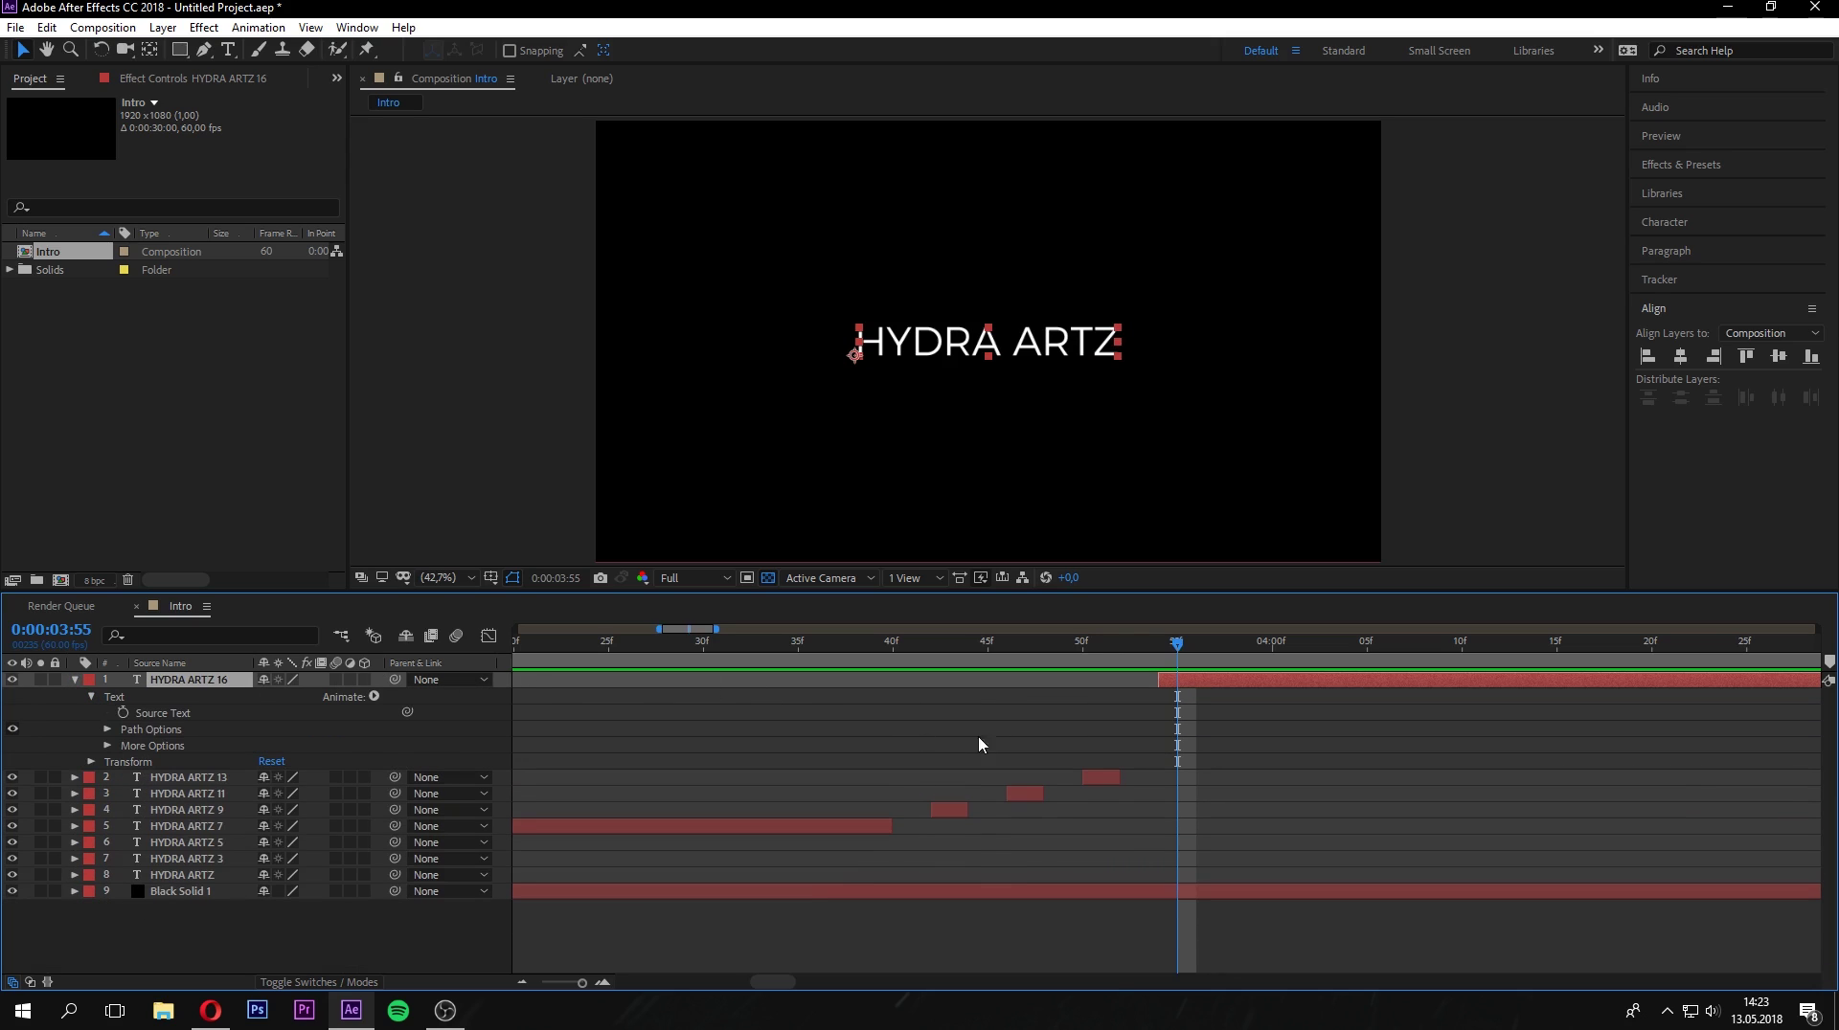
left_click(75, 680)
Preview the closing flicker where the scrambled text changes into HYDRA ARTZ.
left_click_drag(1177, 644, 586, 690)
left_click_drag(581, 983, 548, 984)
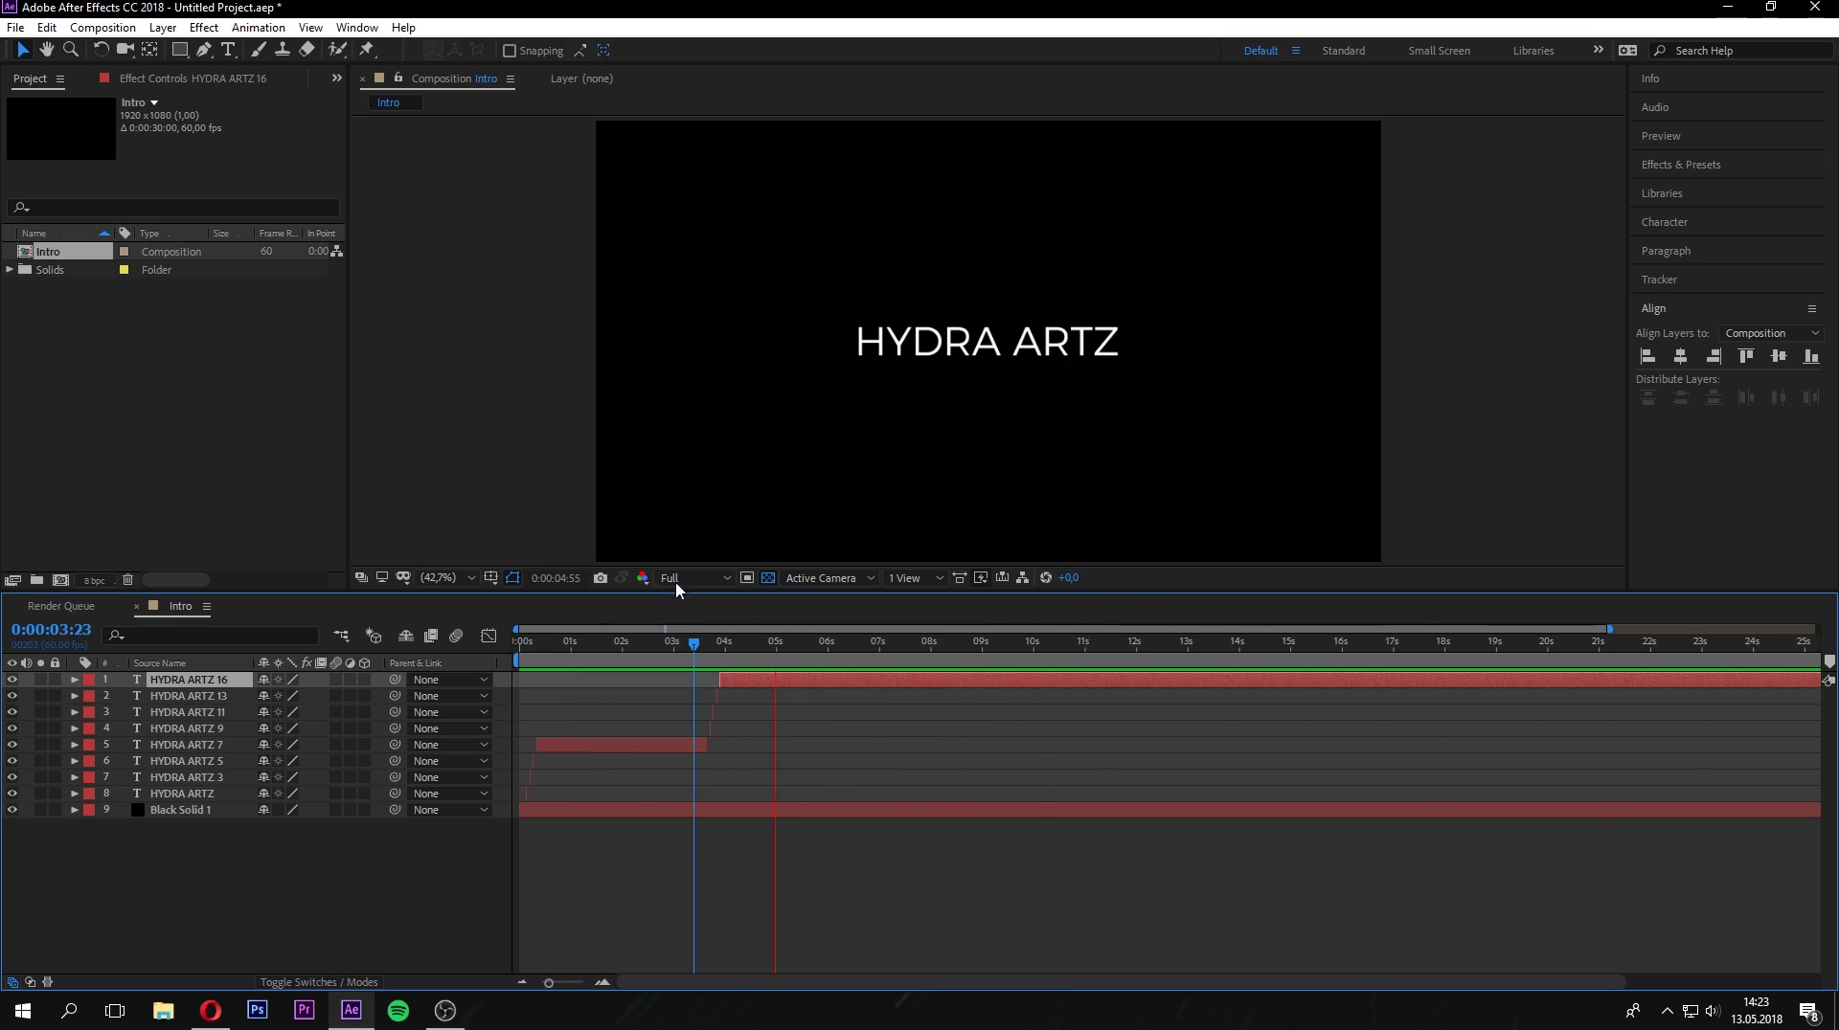
left_click(659, 648)
key("space")
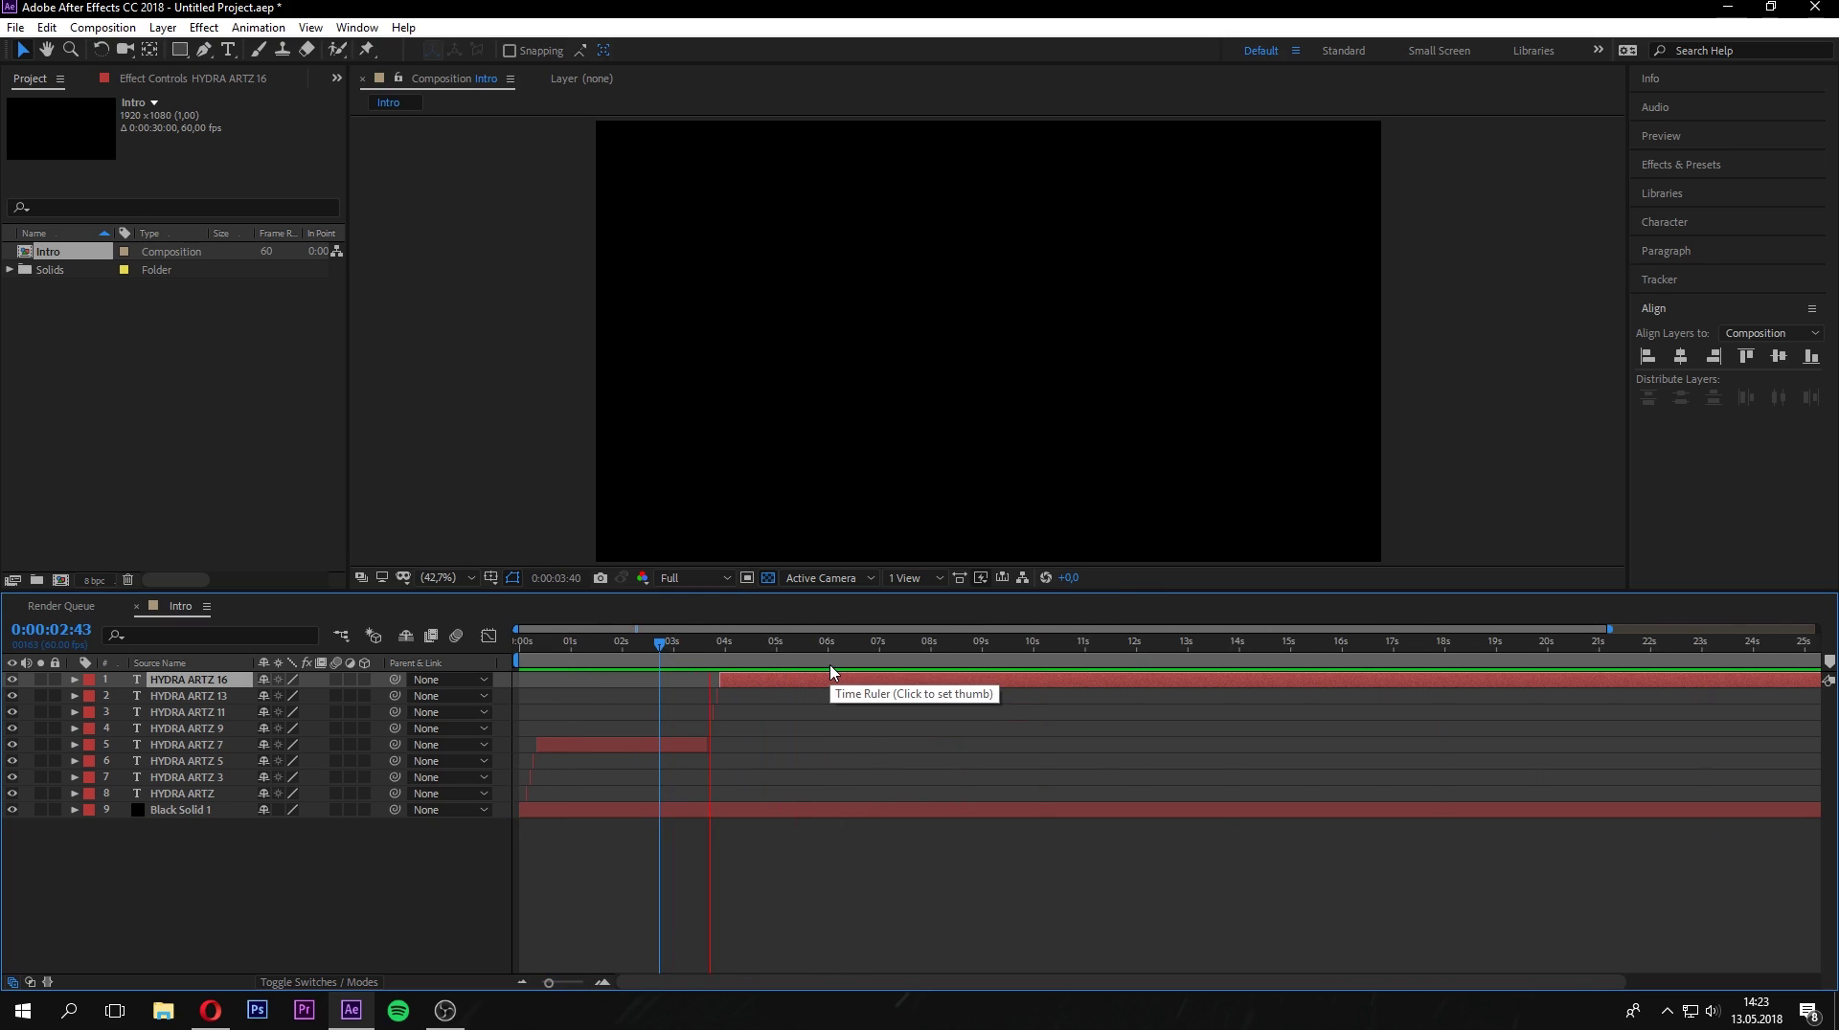
Add an adjustment layer above all text layers and select it.
left_click_drag(737, 655, 518, 654)
right_click(246, 866)
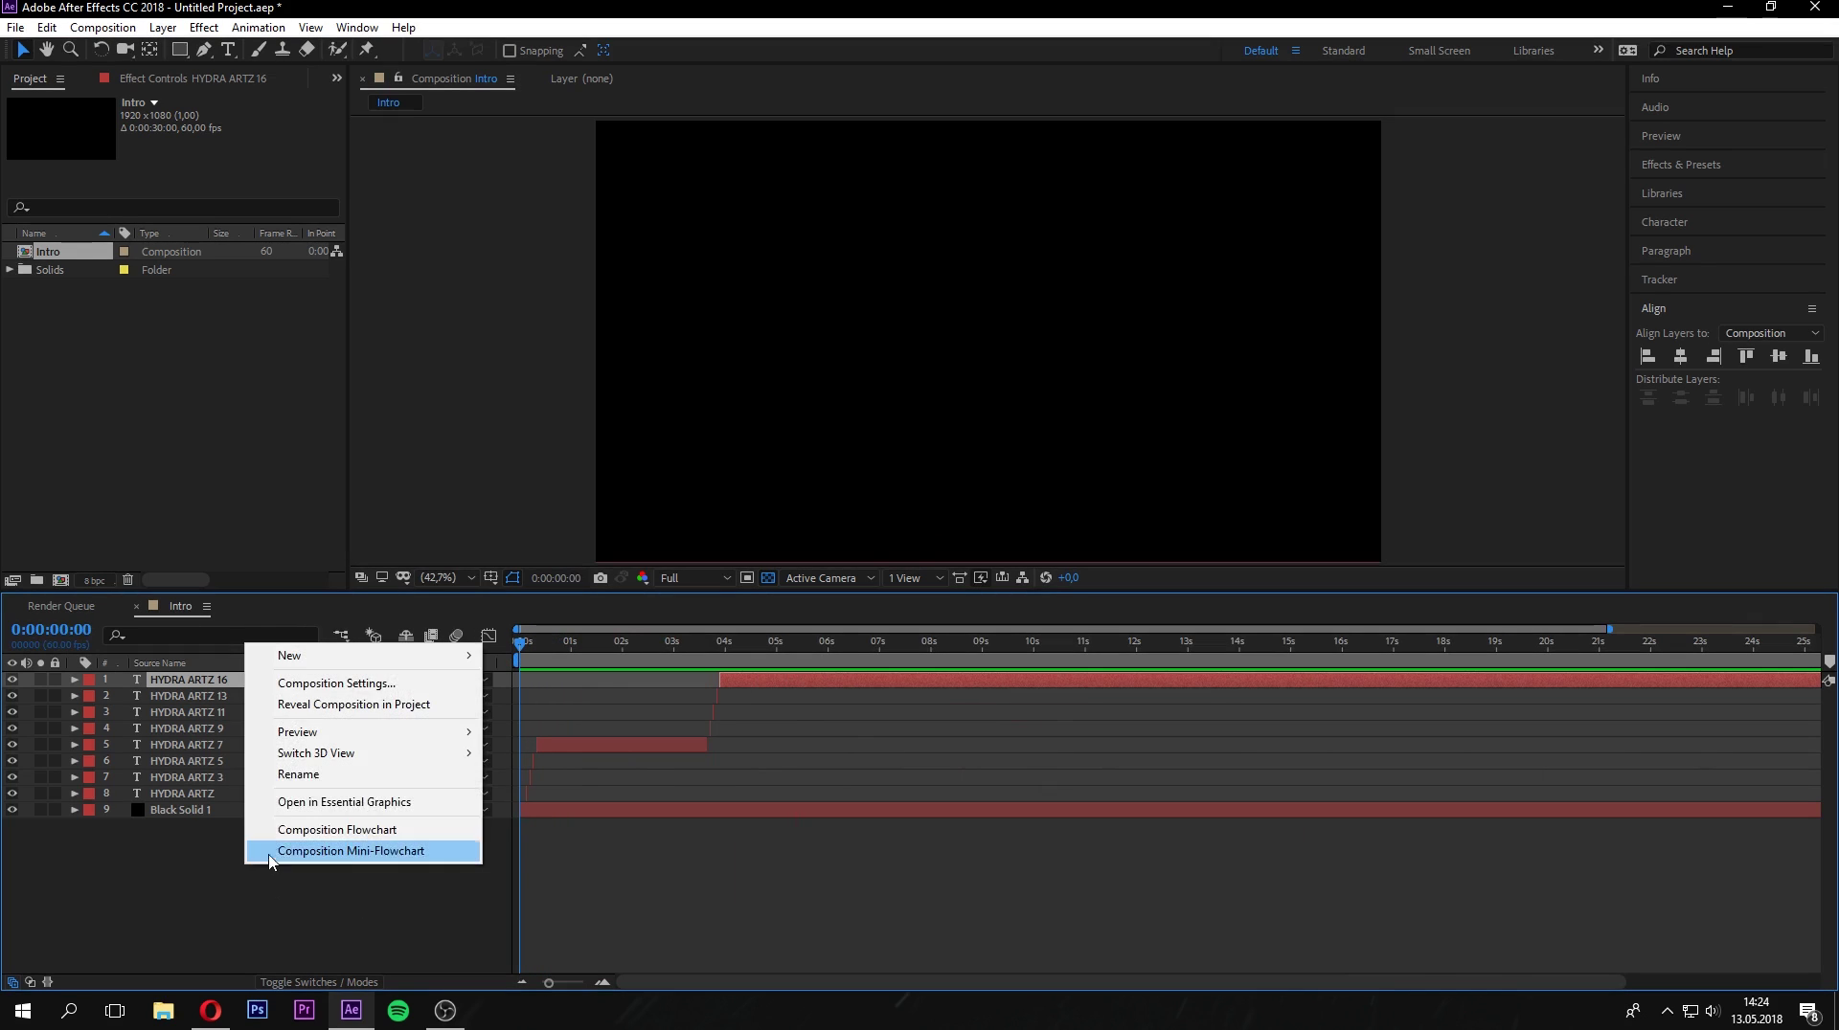
mouse_move(364, 657)
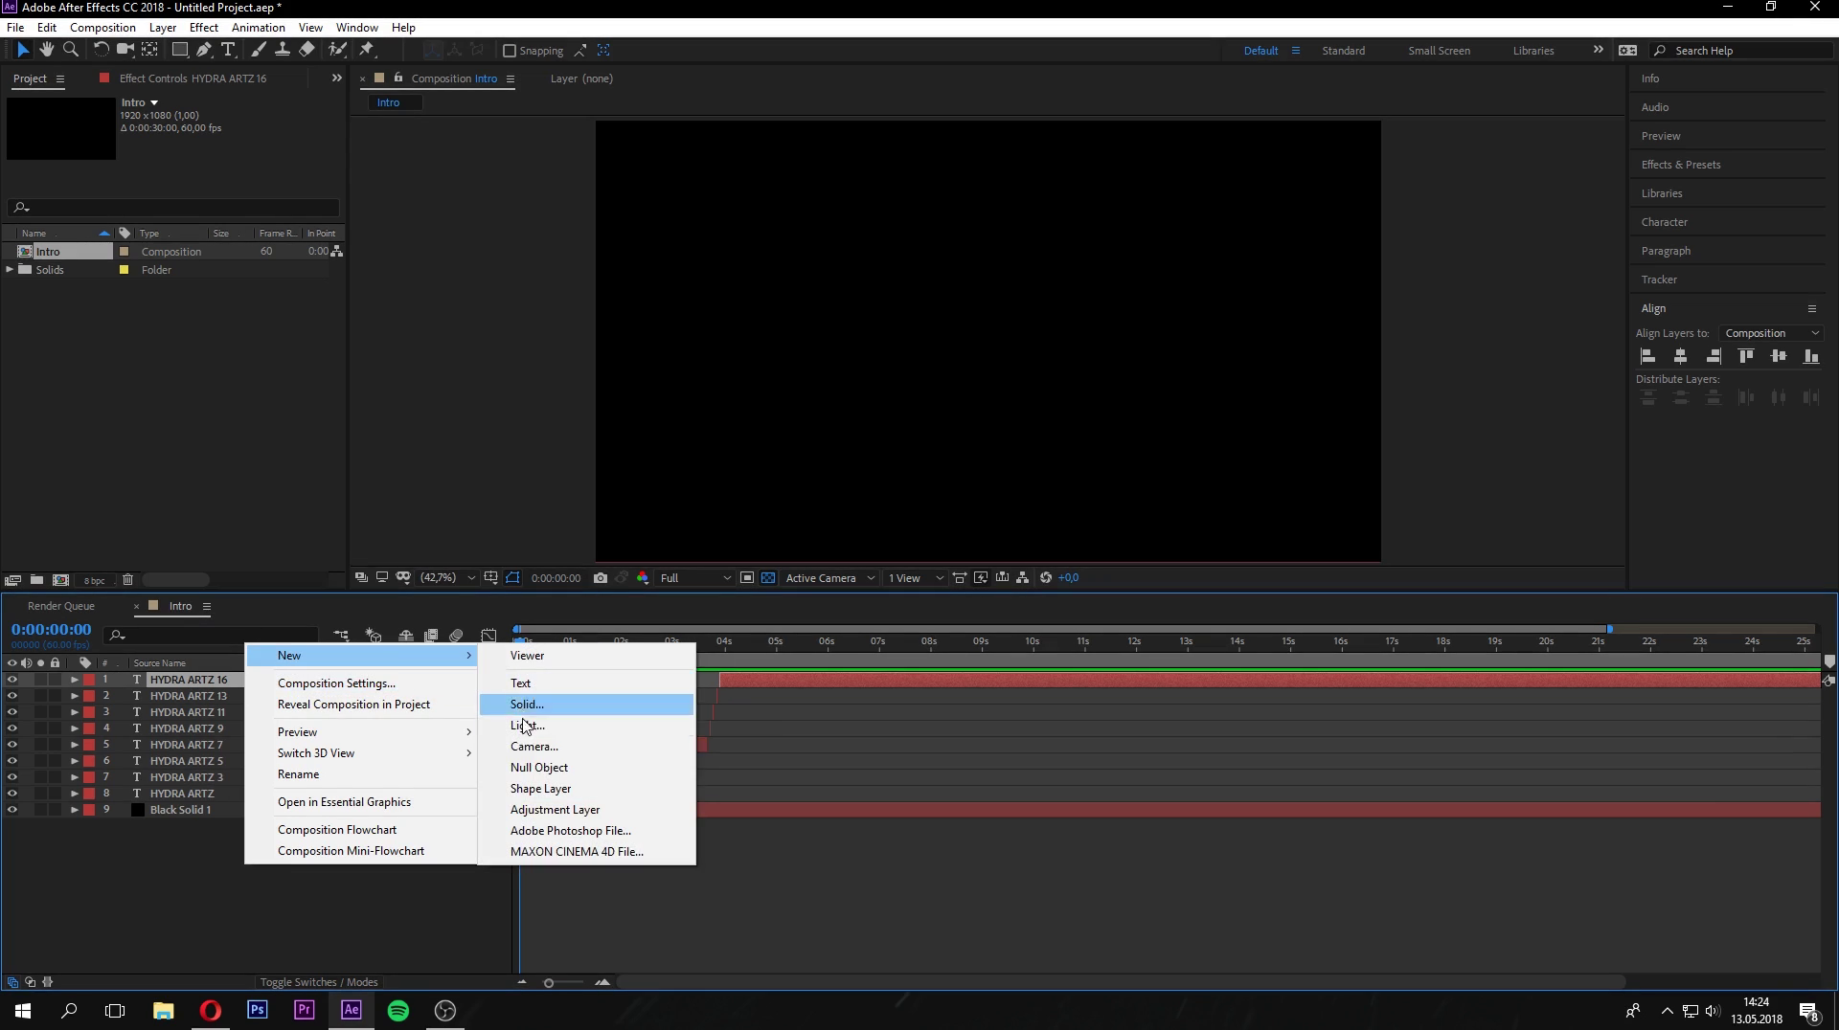
left_click(554, 810)
left_click(163, 911)
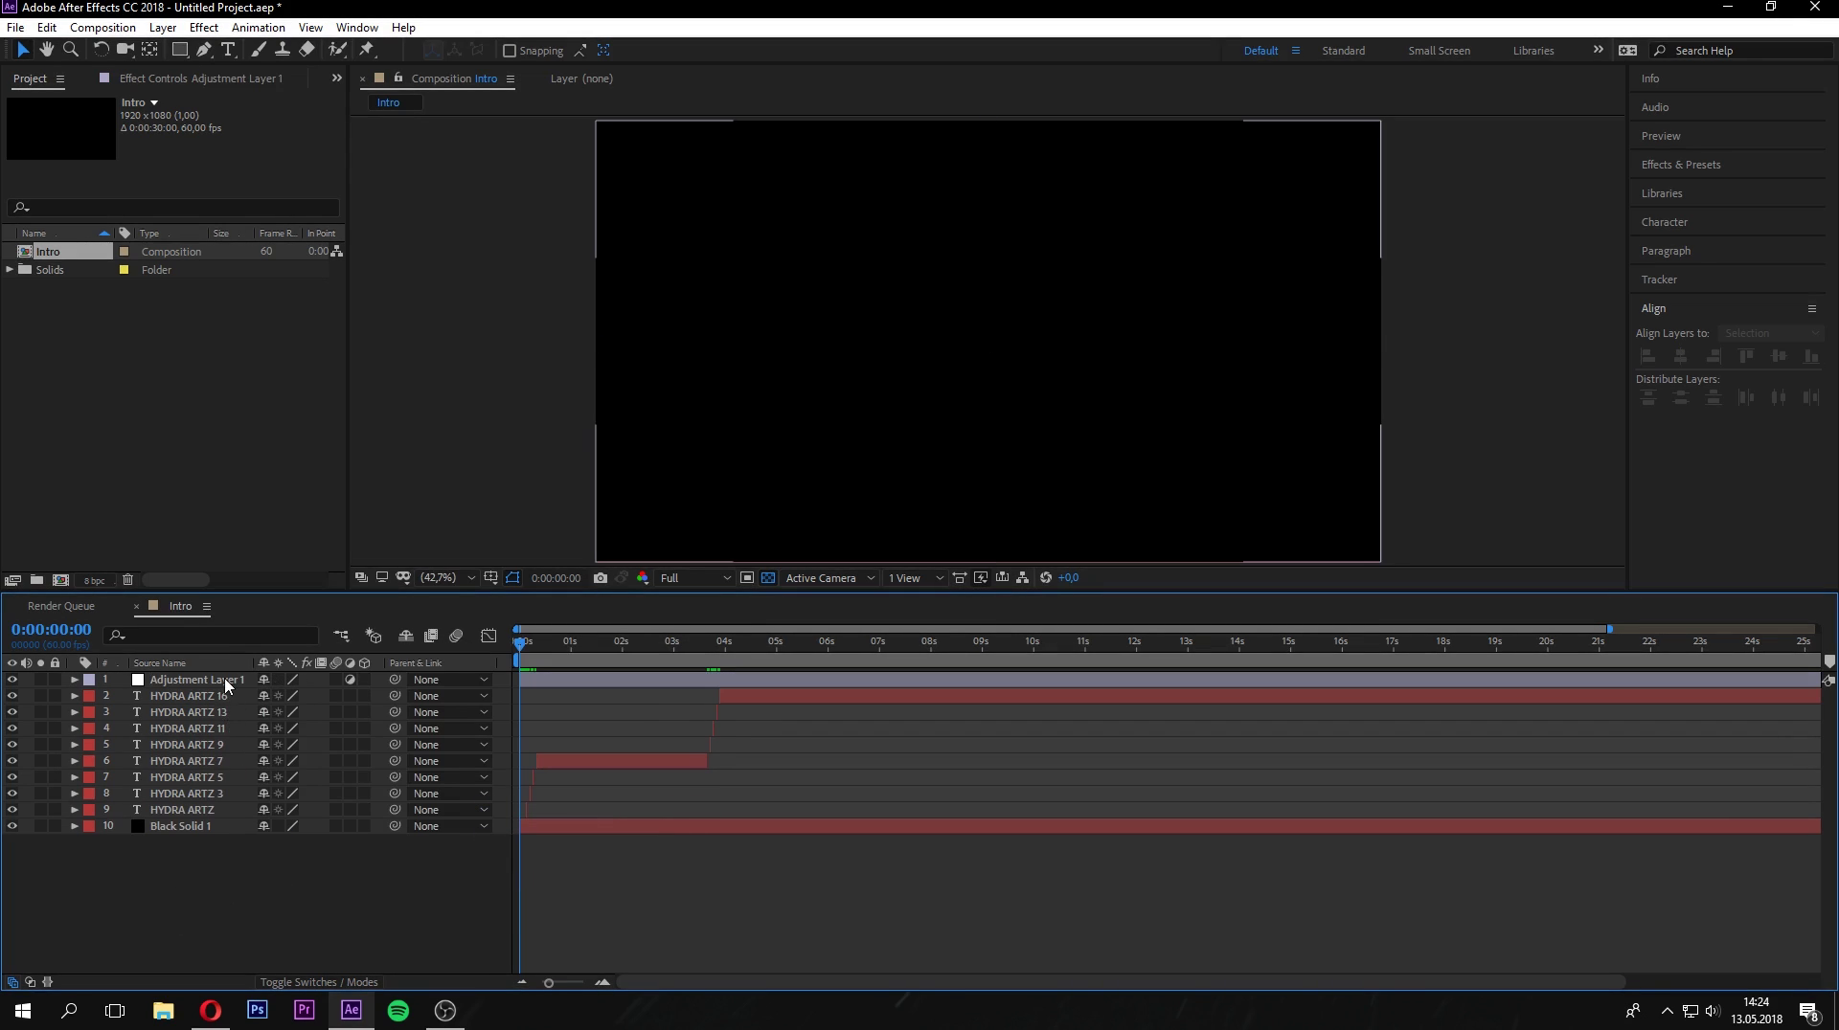
left_click(224, 681)
Preview the intro's opening flicker from the first frame.
left_click_drag(543, 643, 498, 671)
key("space")
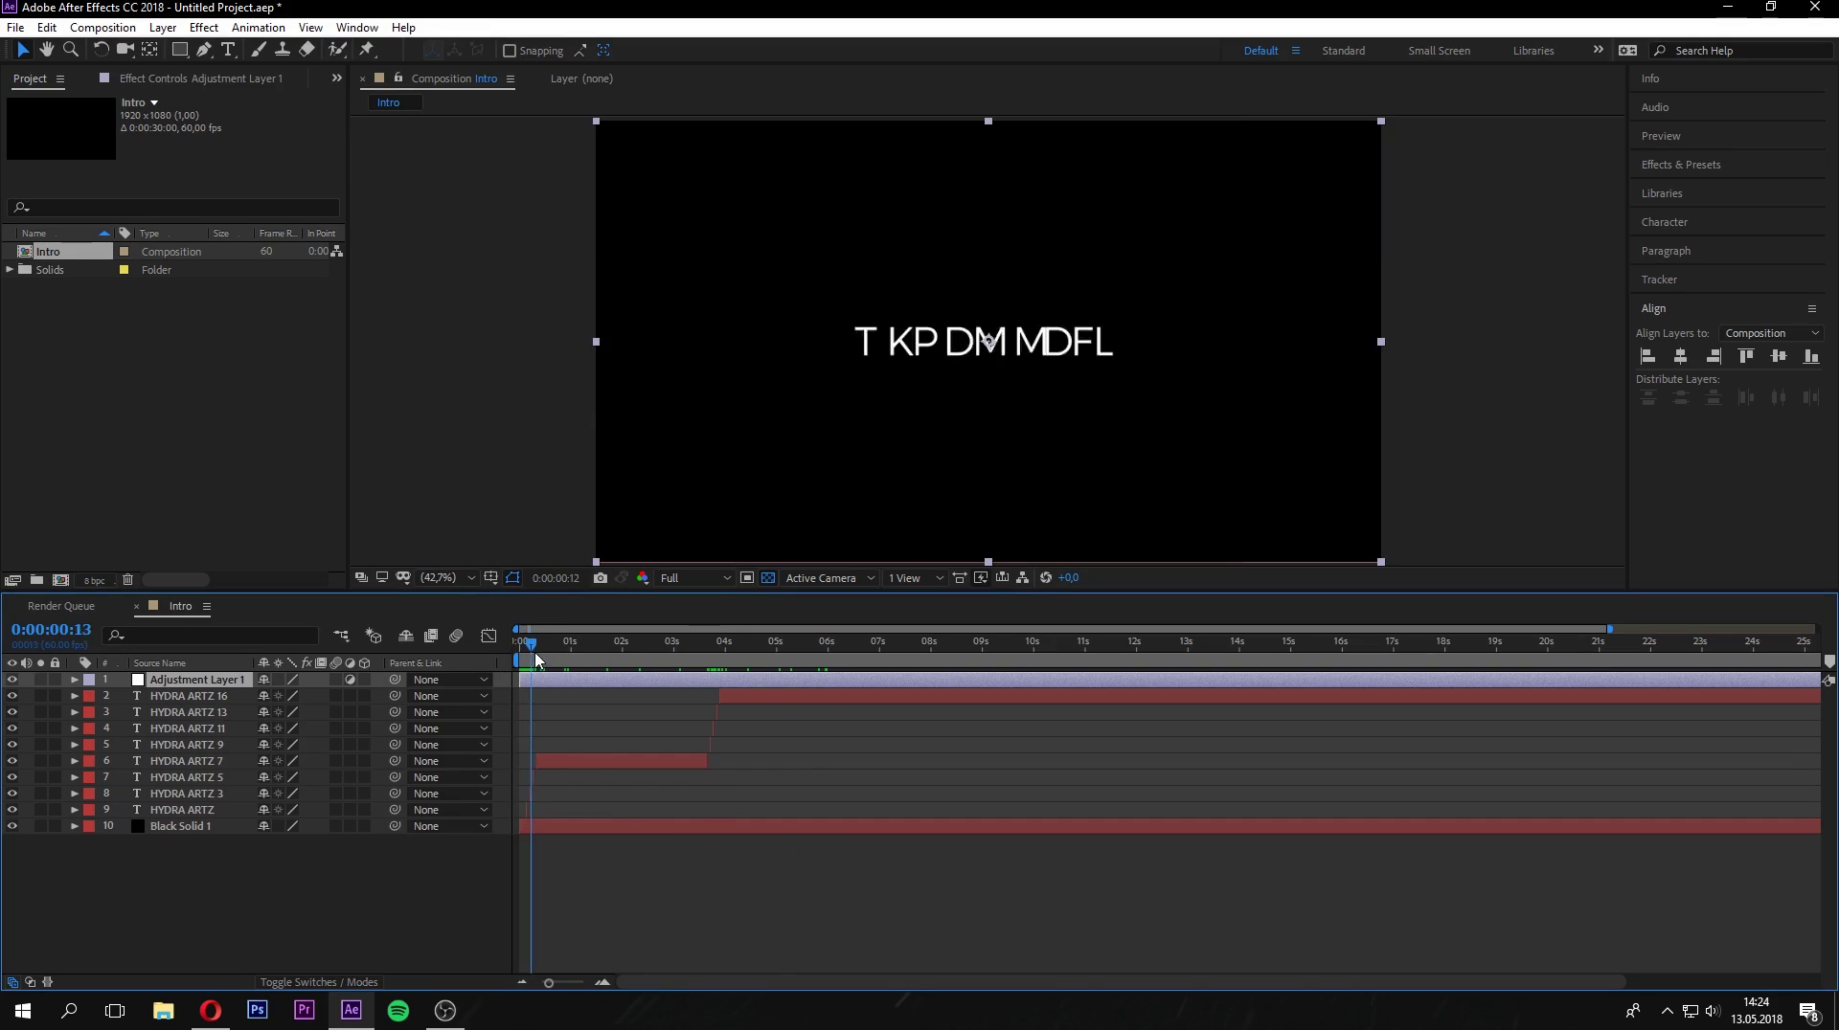
key("space")
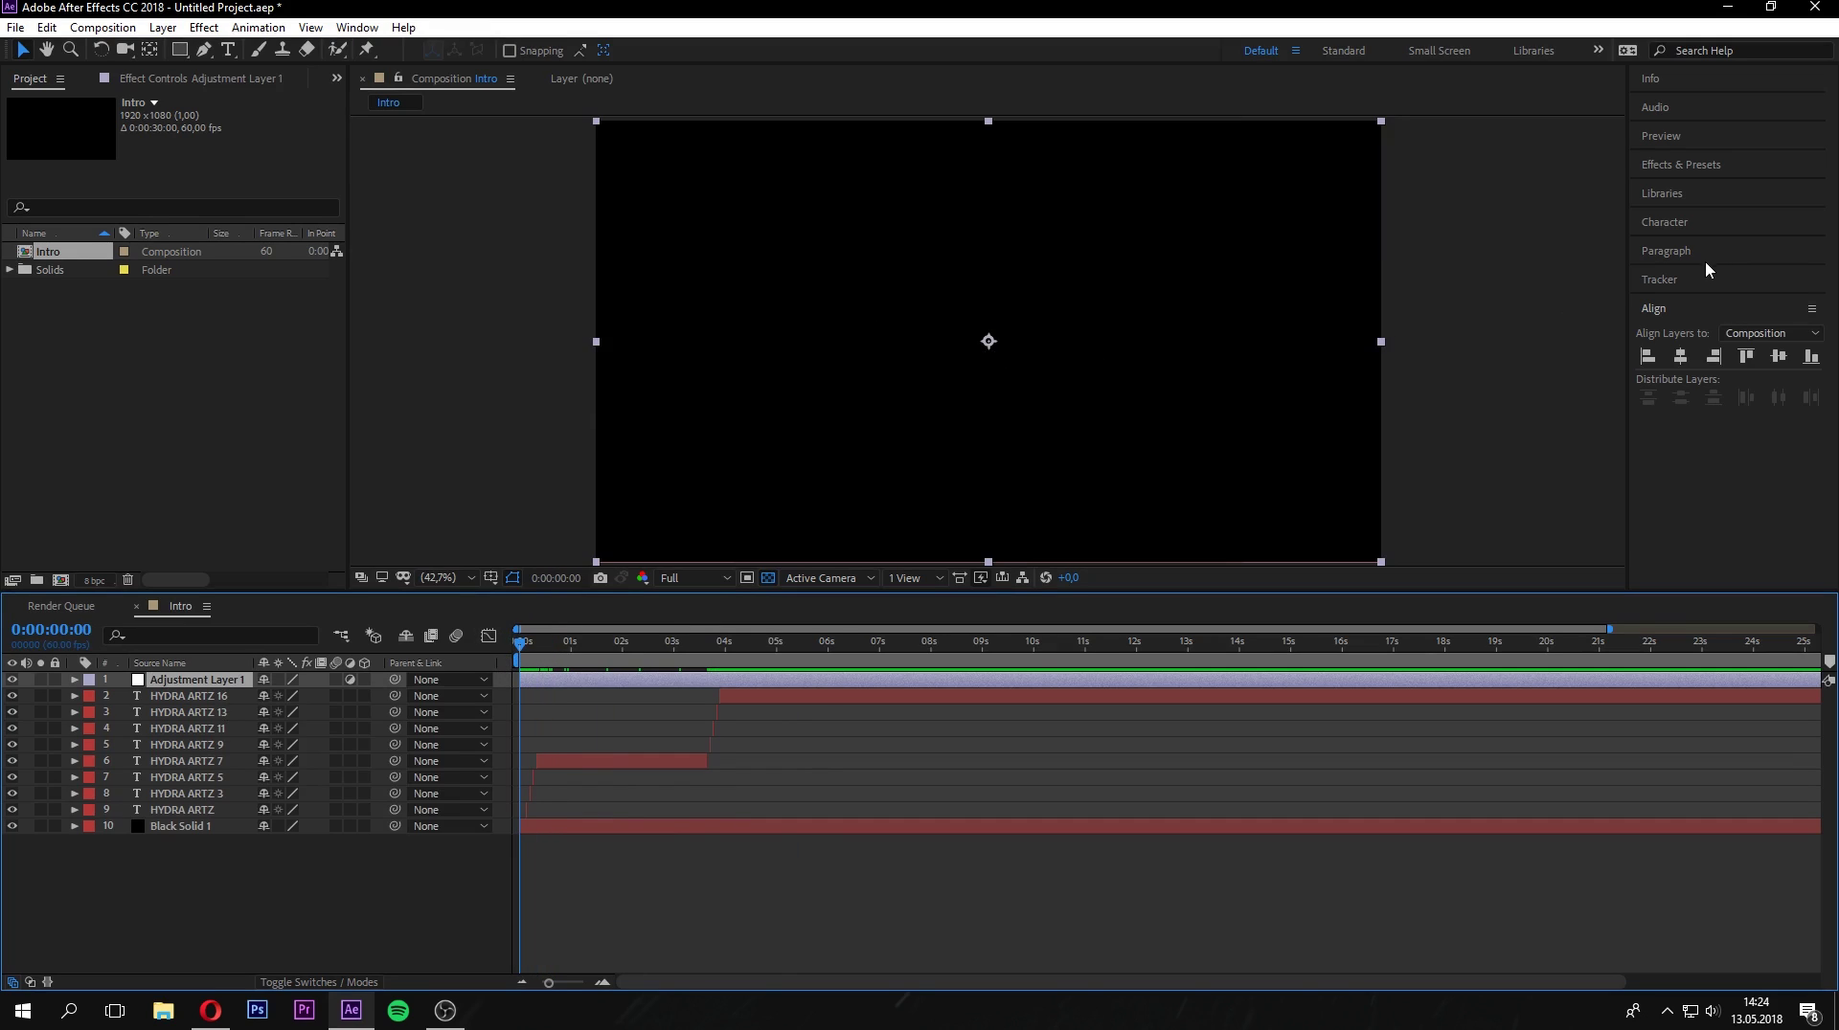
Expand the Effects & Presets panel and place it directly below Libraries.
left_click(1710, 168)
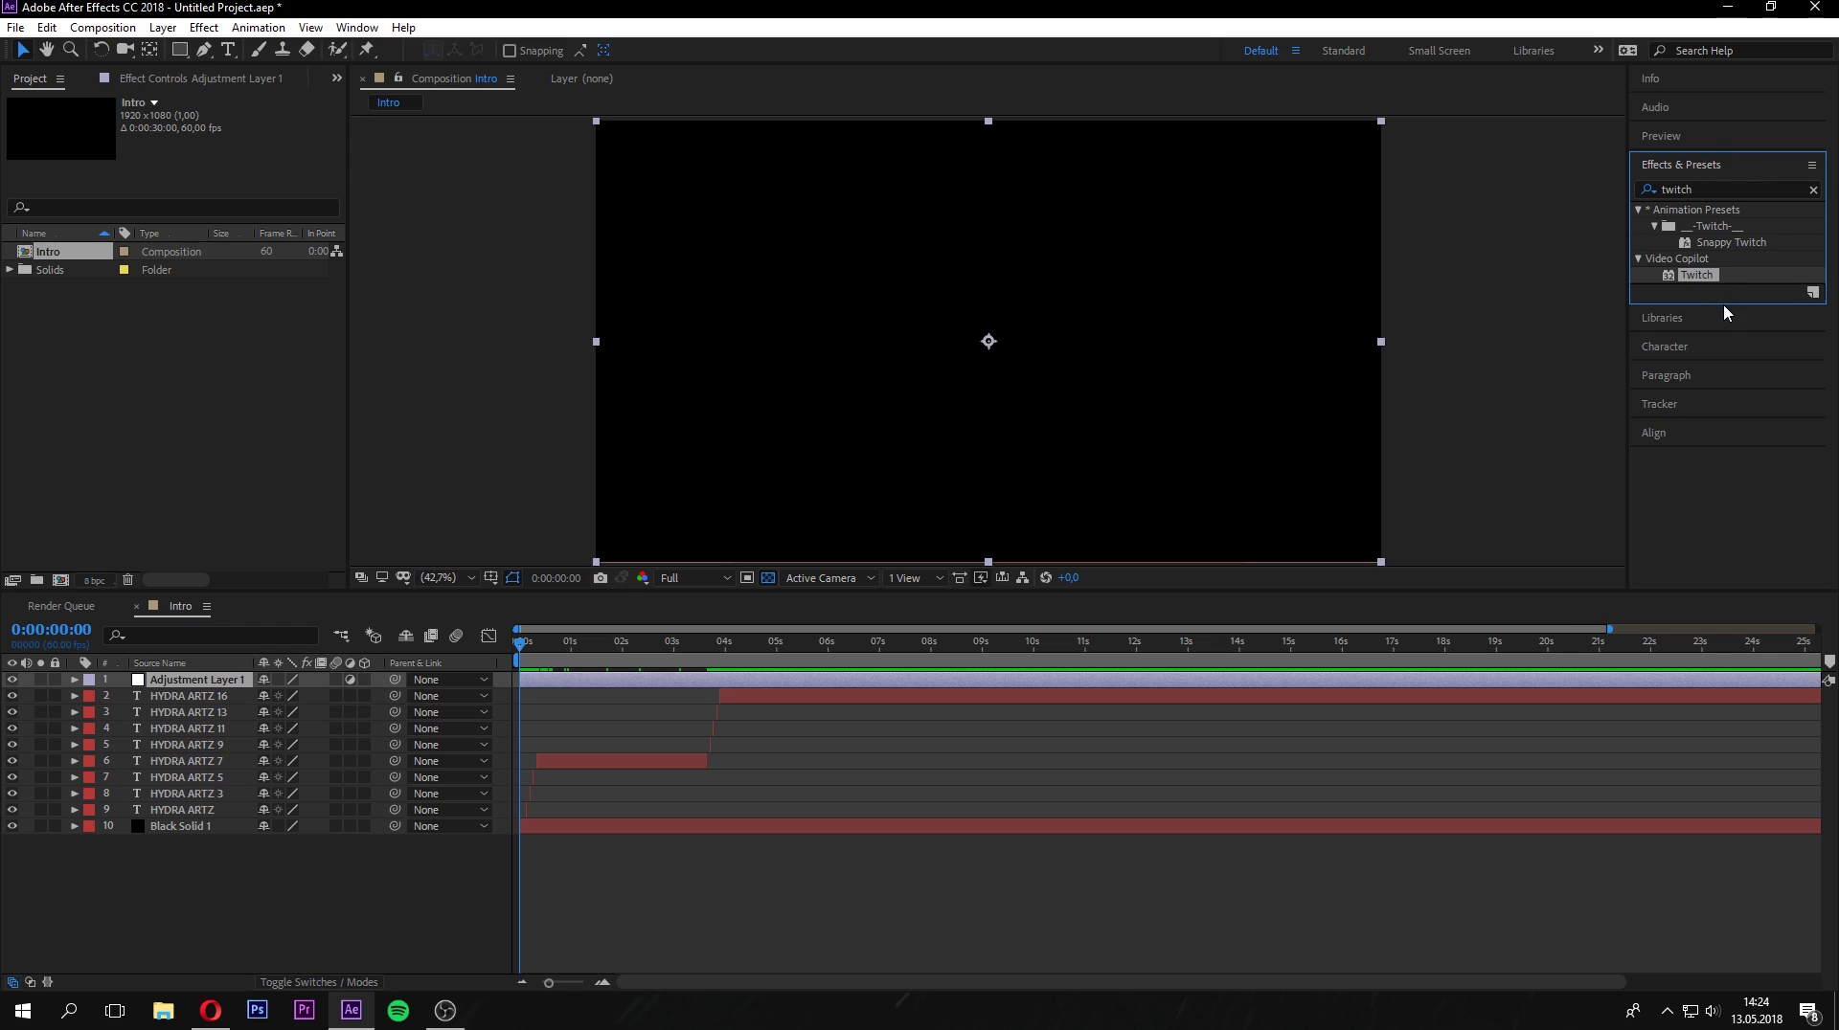
left_click(362, 28)
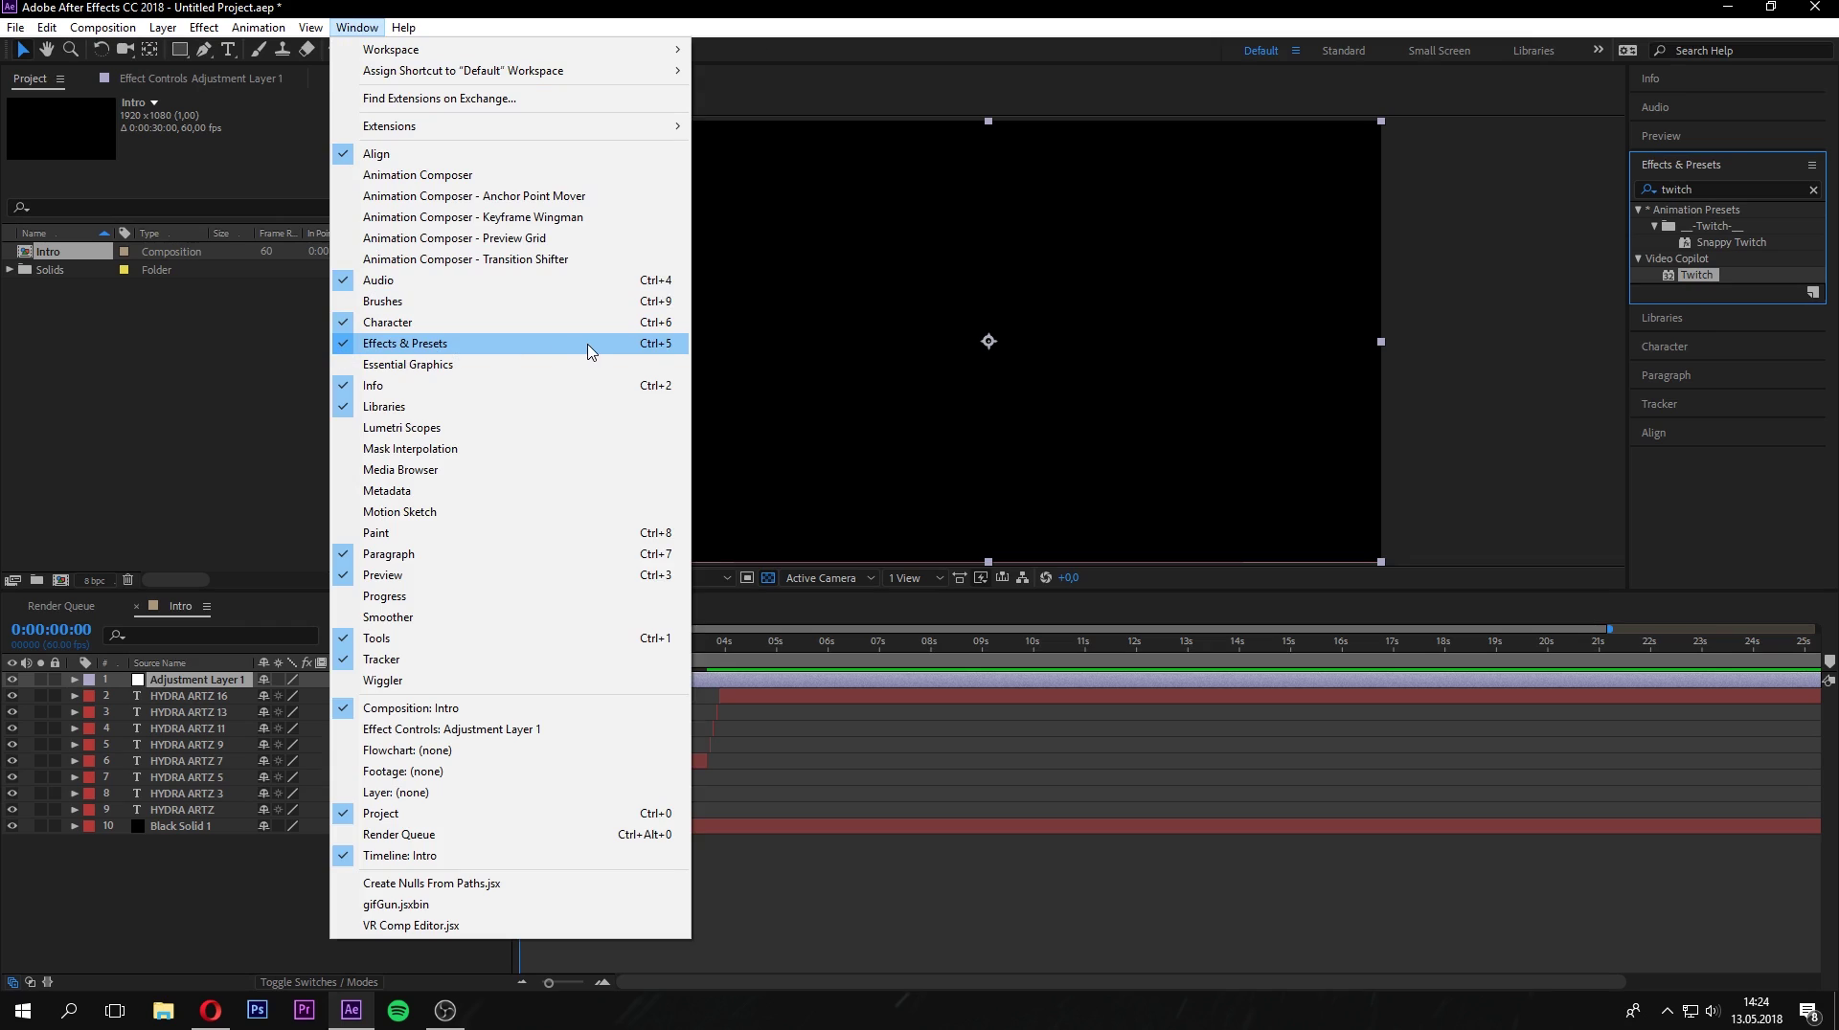
left_click(1731, 503)
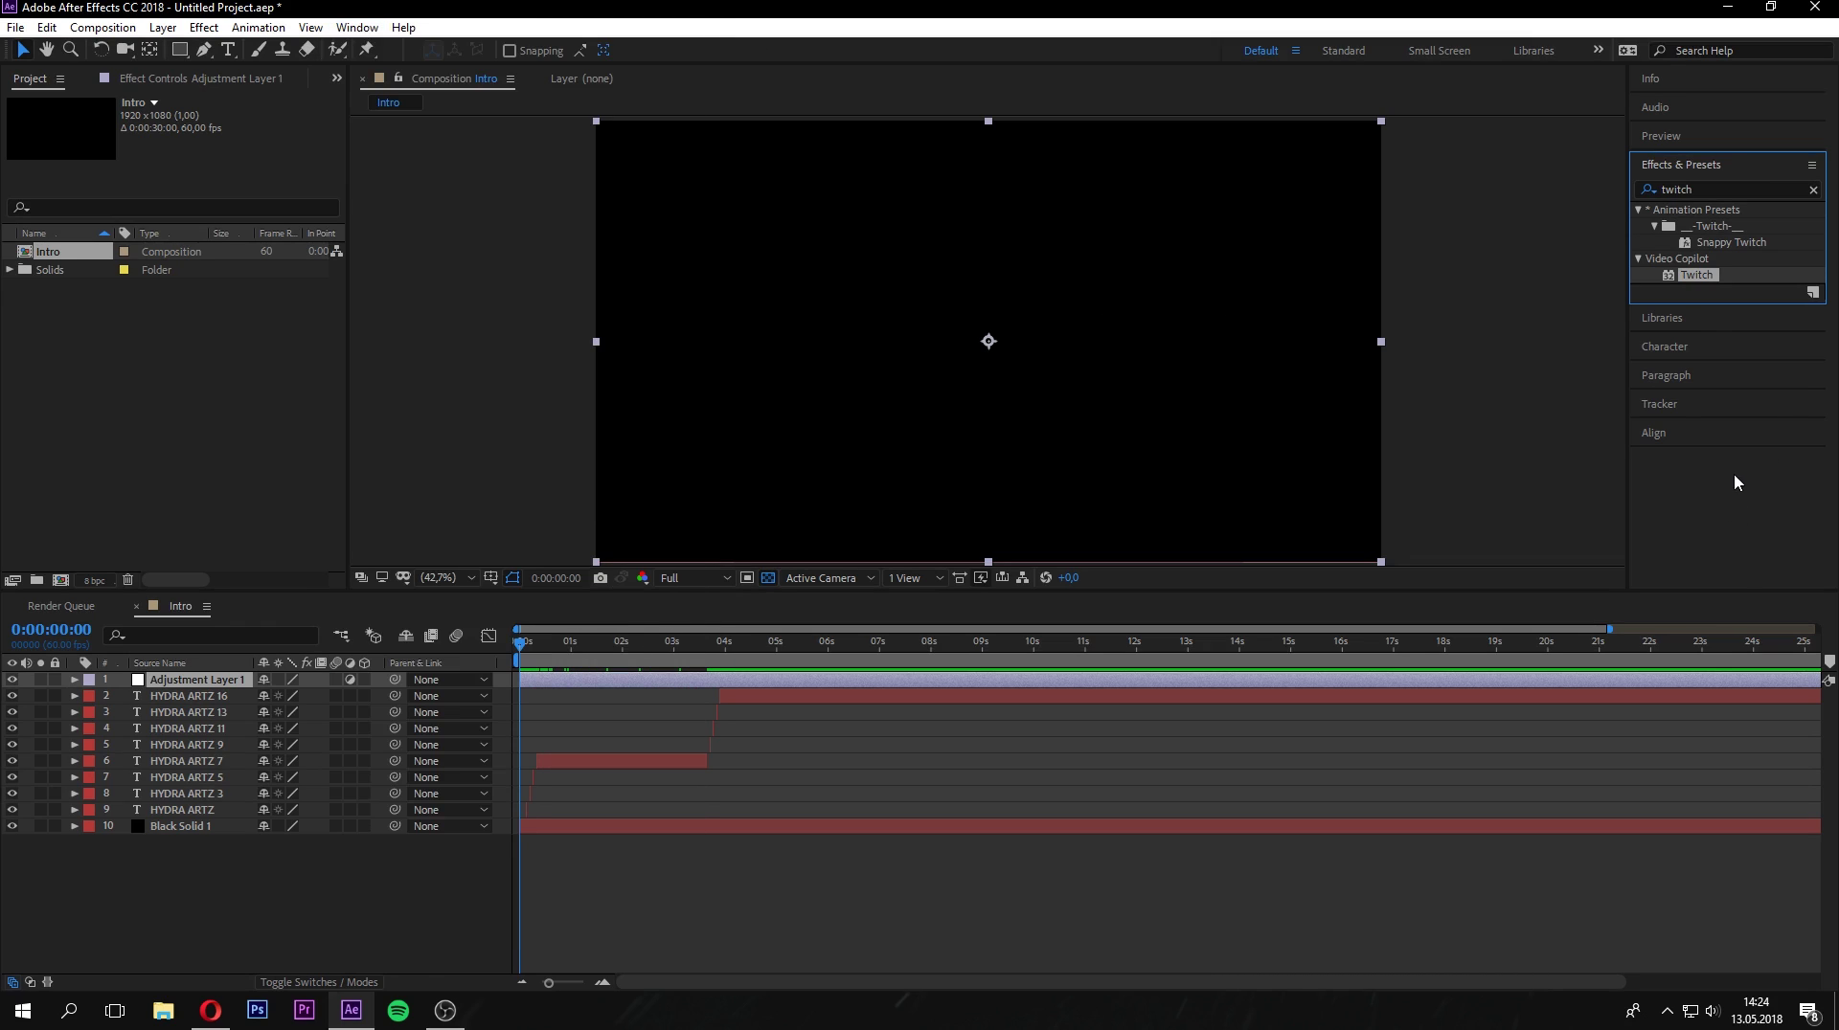
left_click(1705, 317)
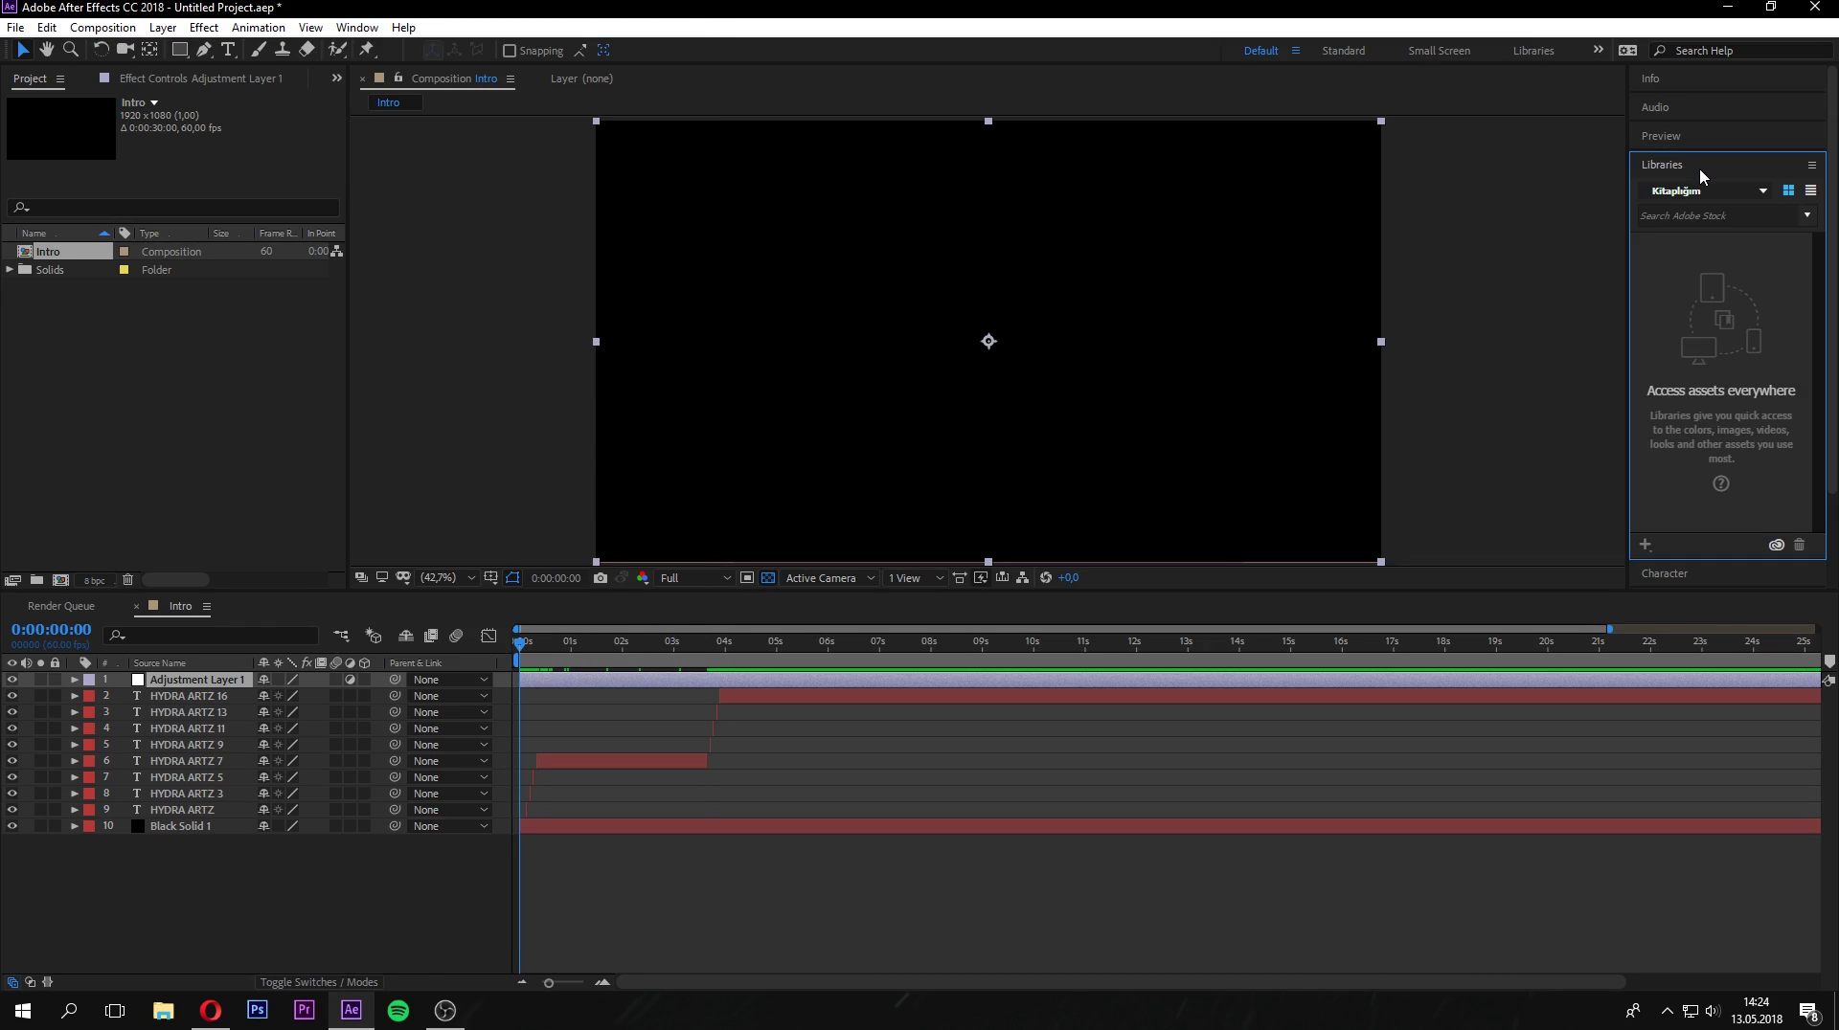
left_click(1699, 168)
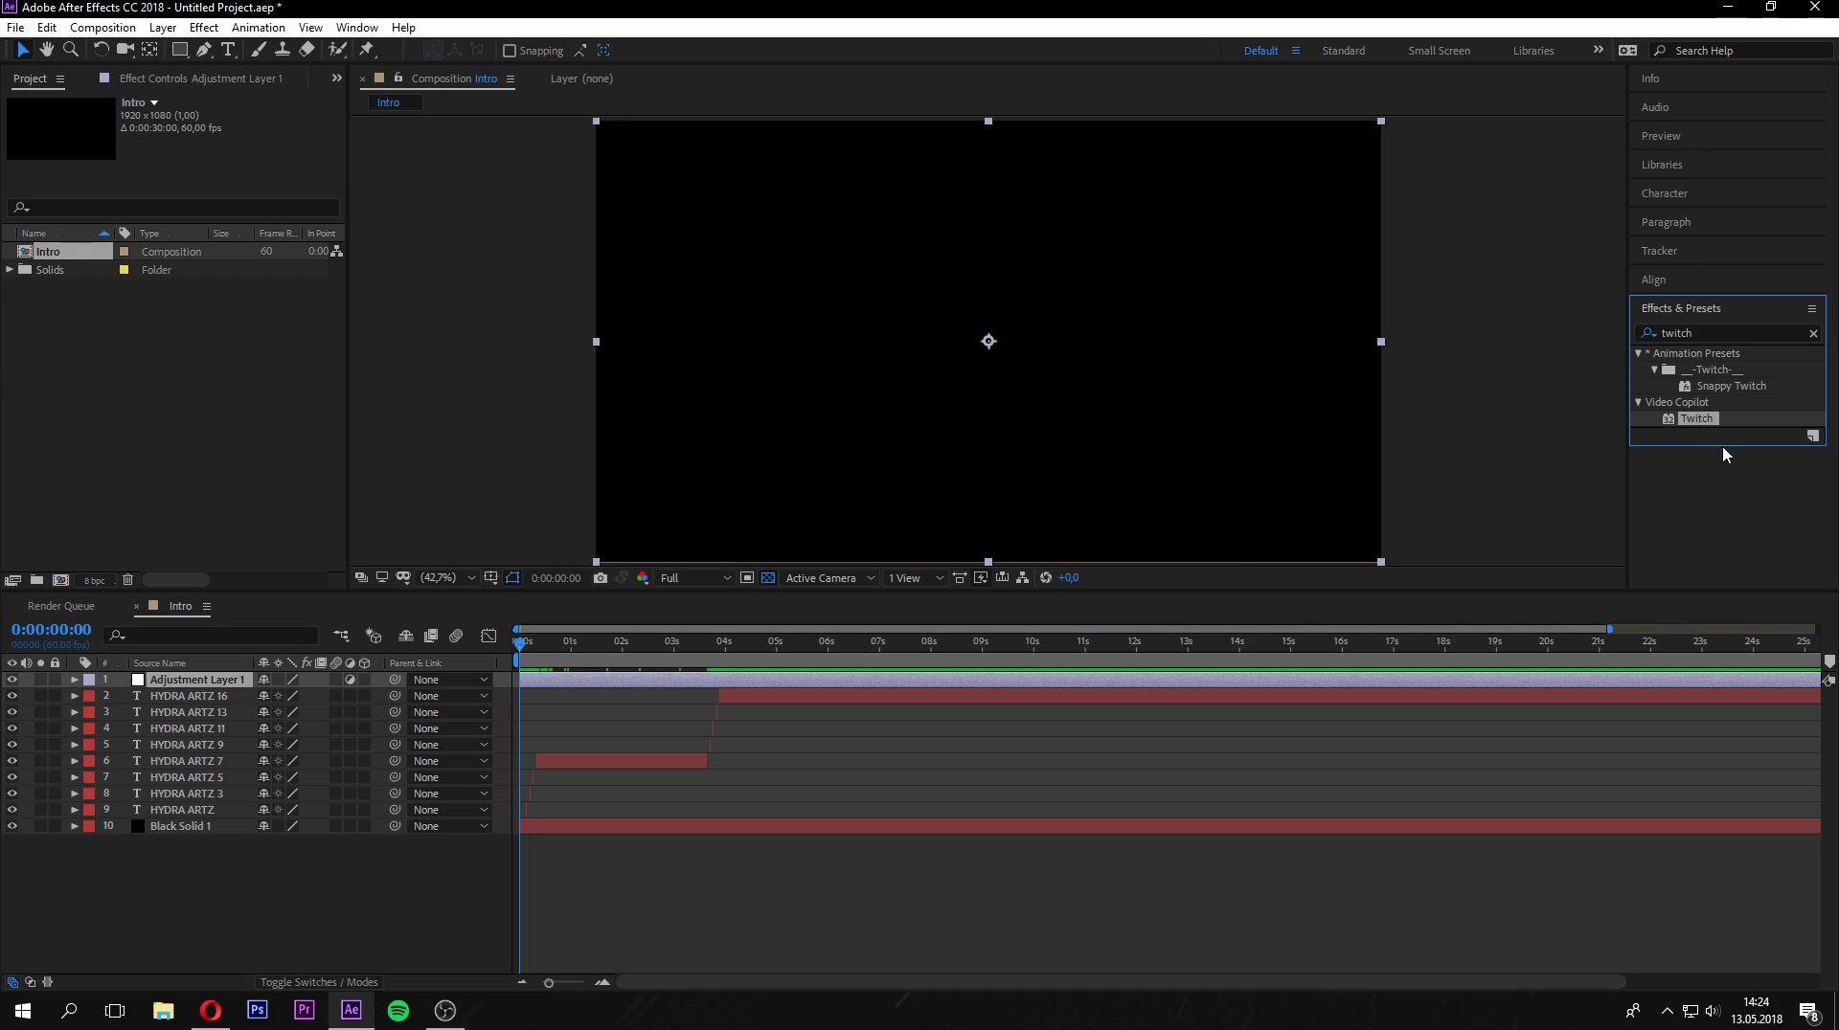
left_click_drag(1712, 309, 1728, 187)
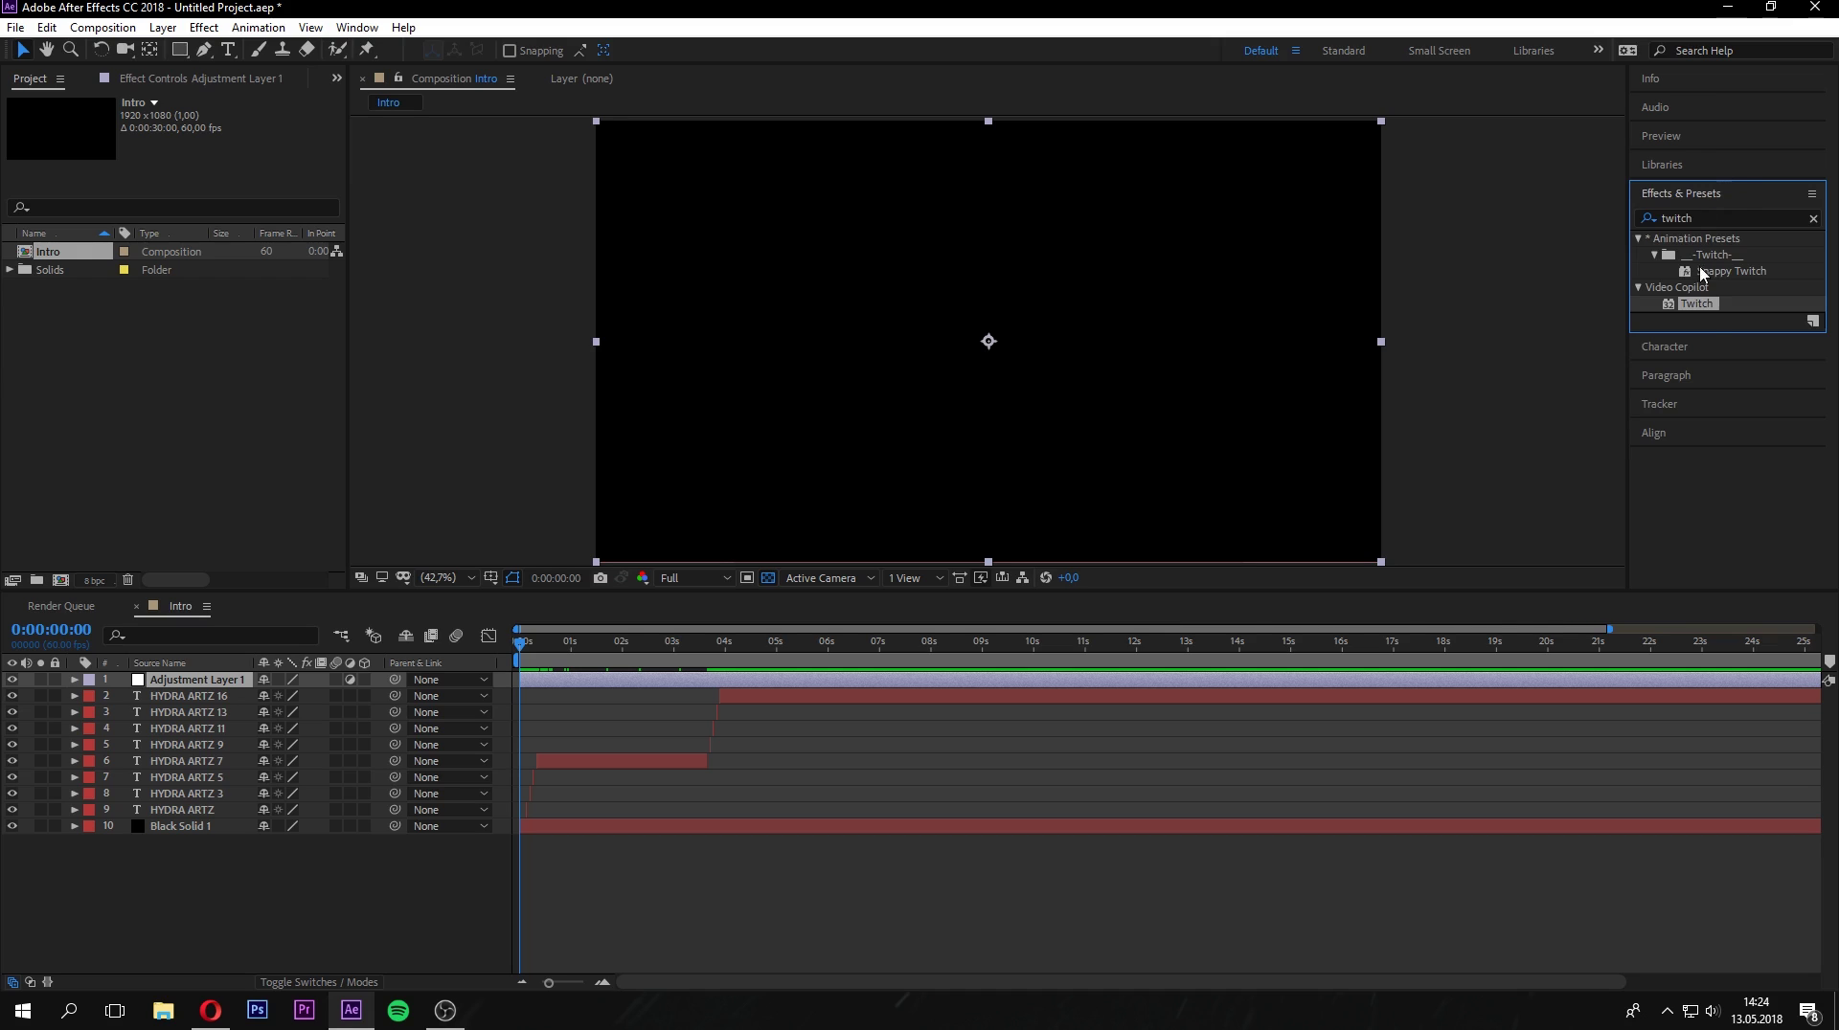
Search the effects for "twitch" and apply Video Copilot's Twitch effect to Adjustment Layer 1.
left_click(1705, 220)
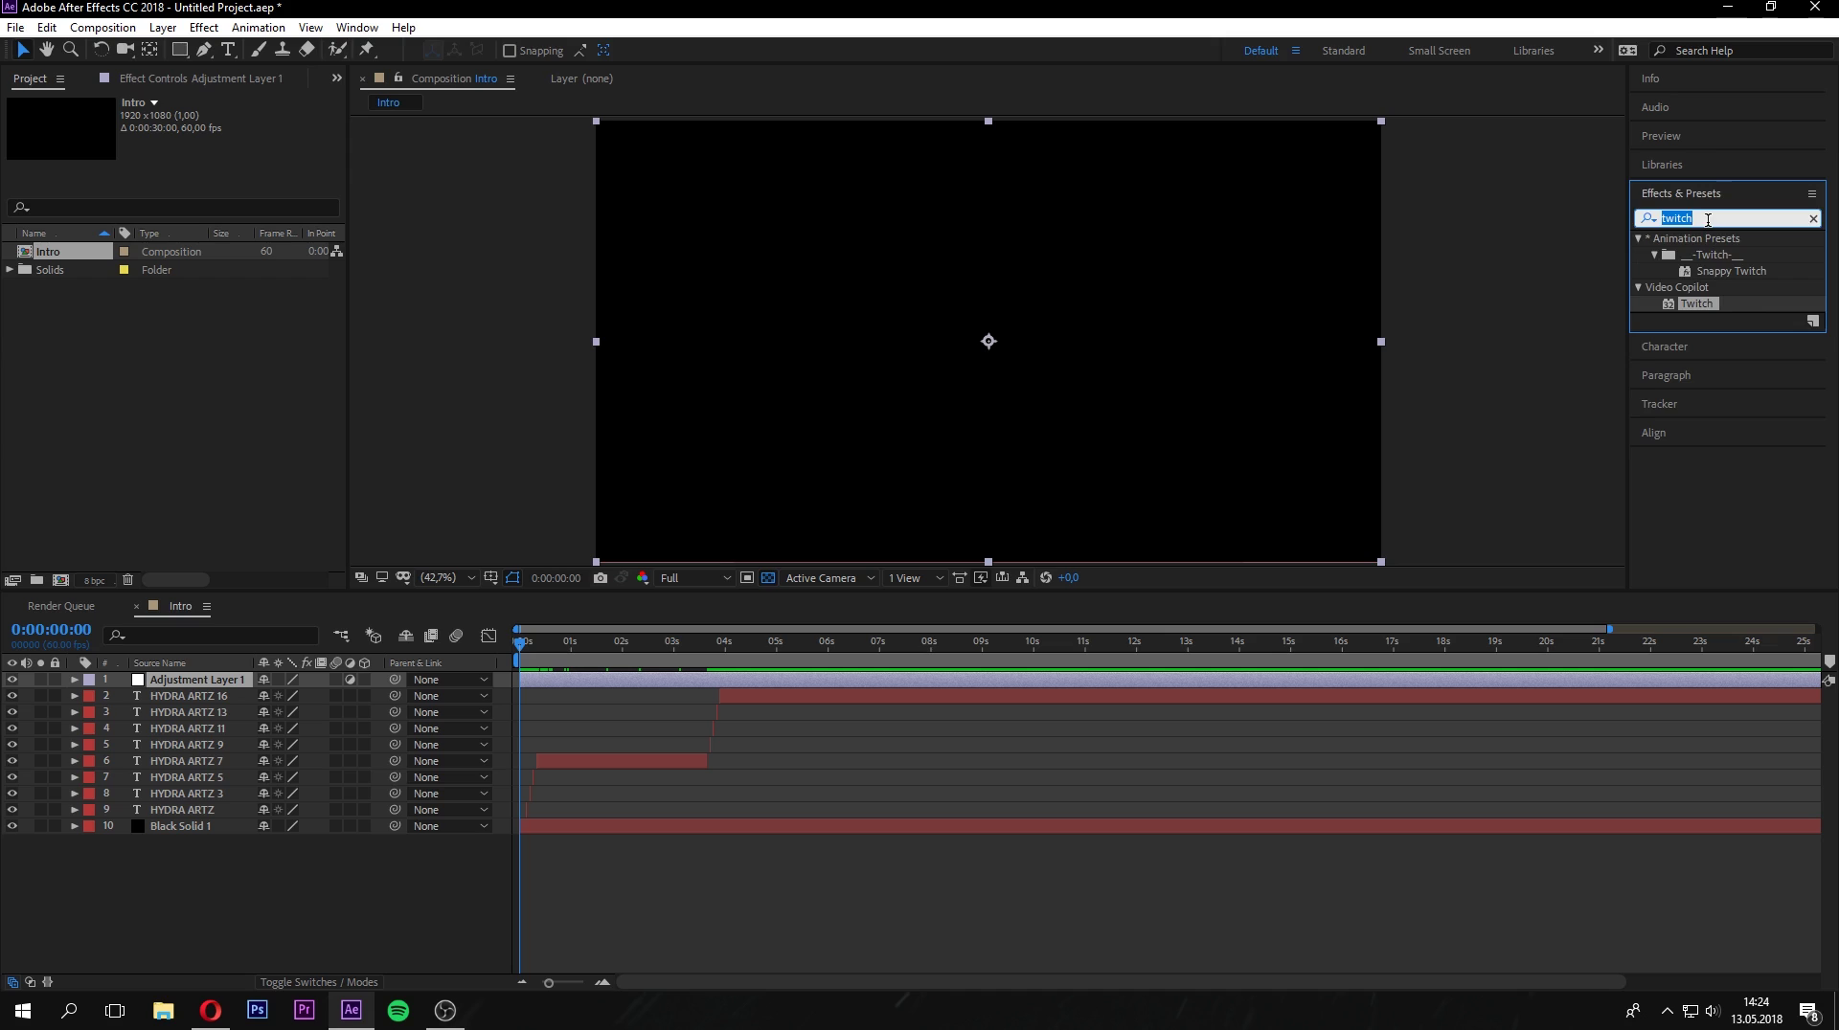
key("BackSpace")
type("twitch")
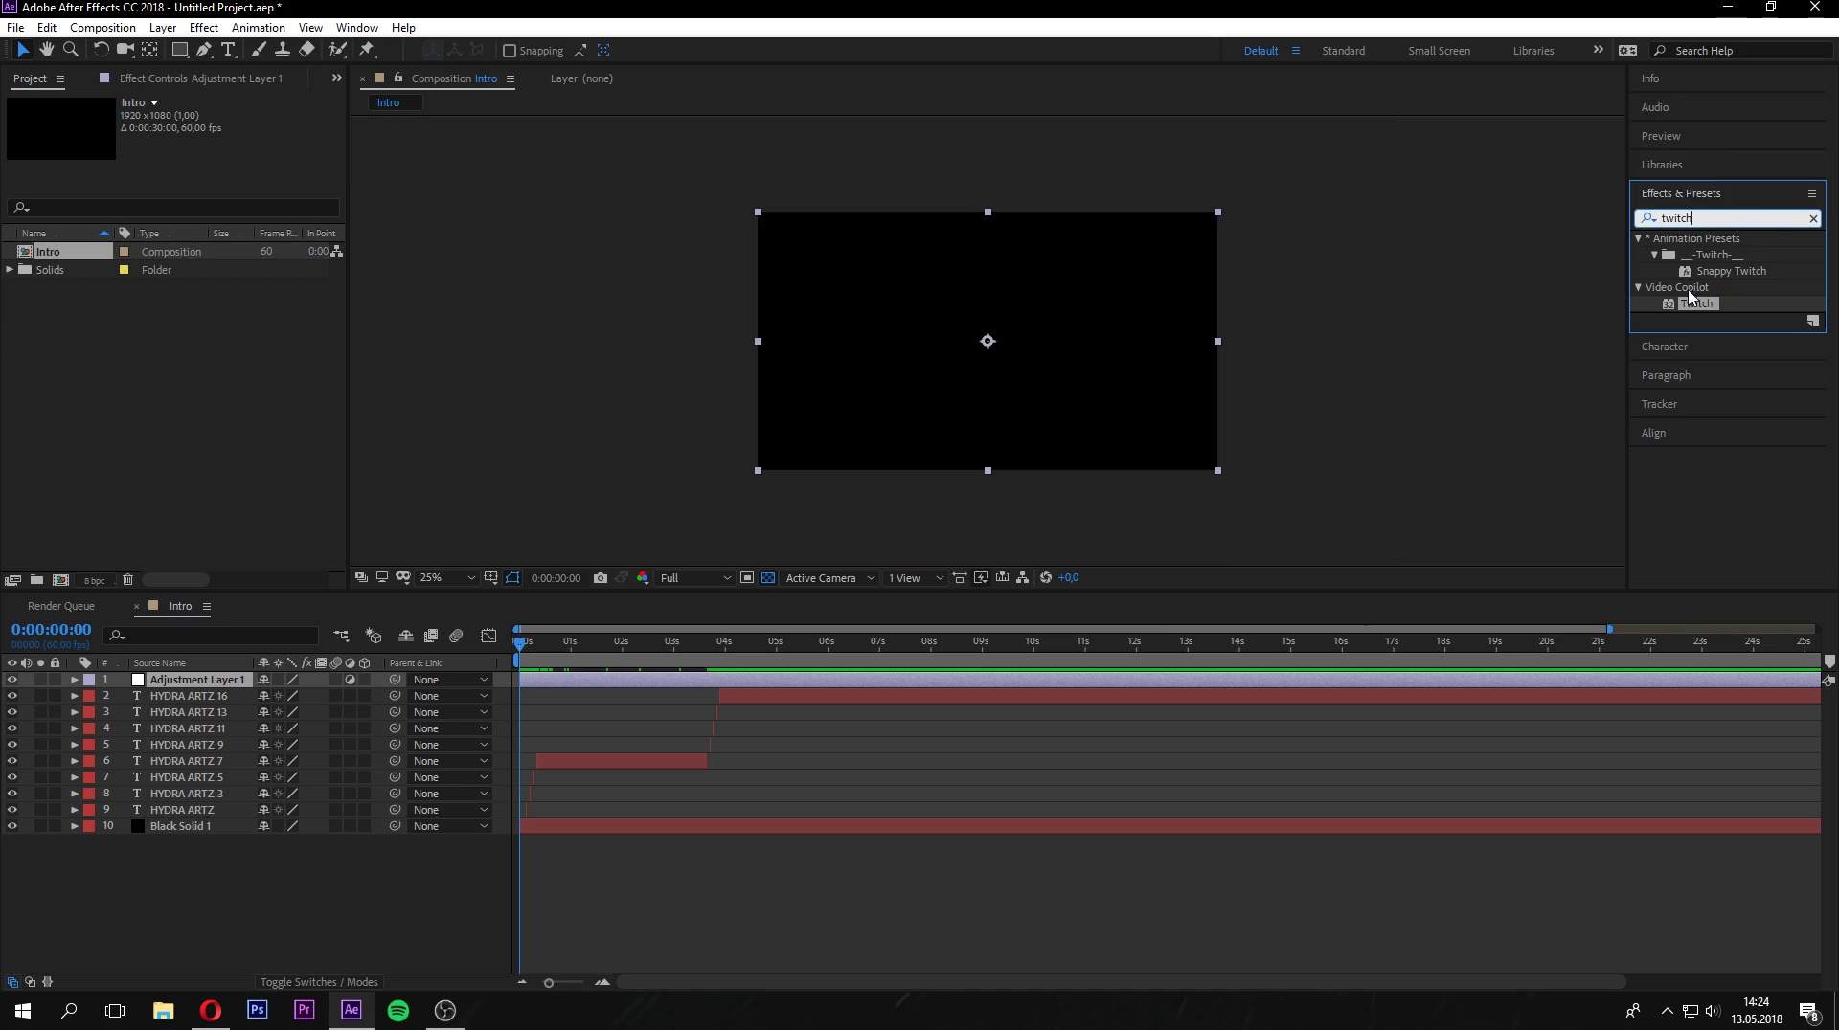
scroll(1184, 318, "up", 3)
scroll(1191, 320, "down", 1)
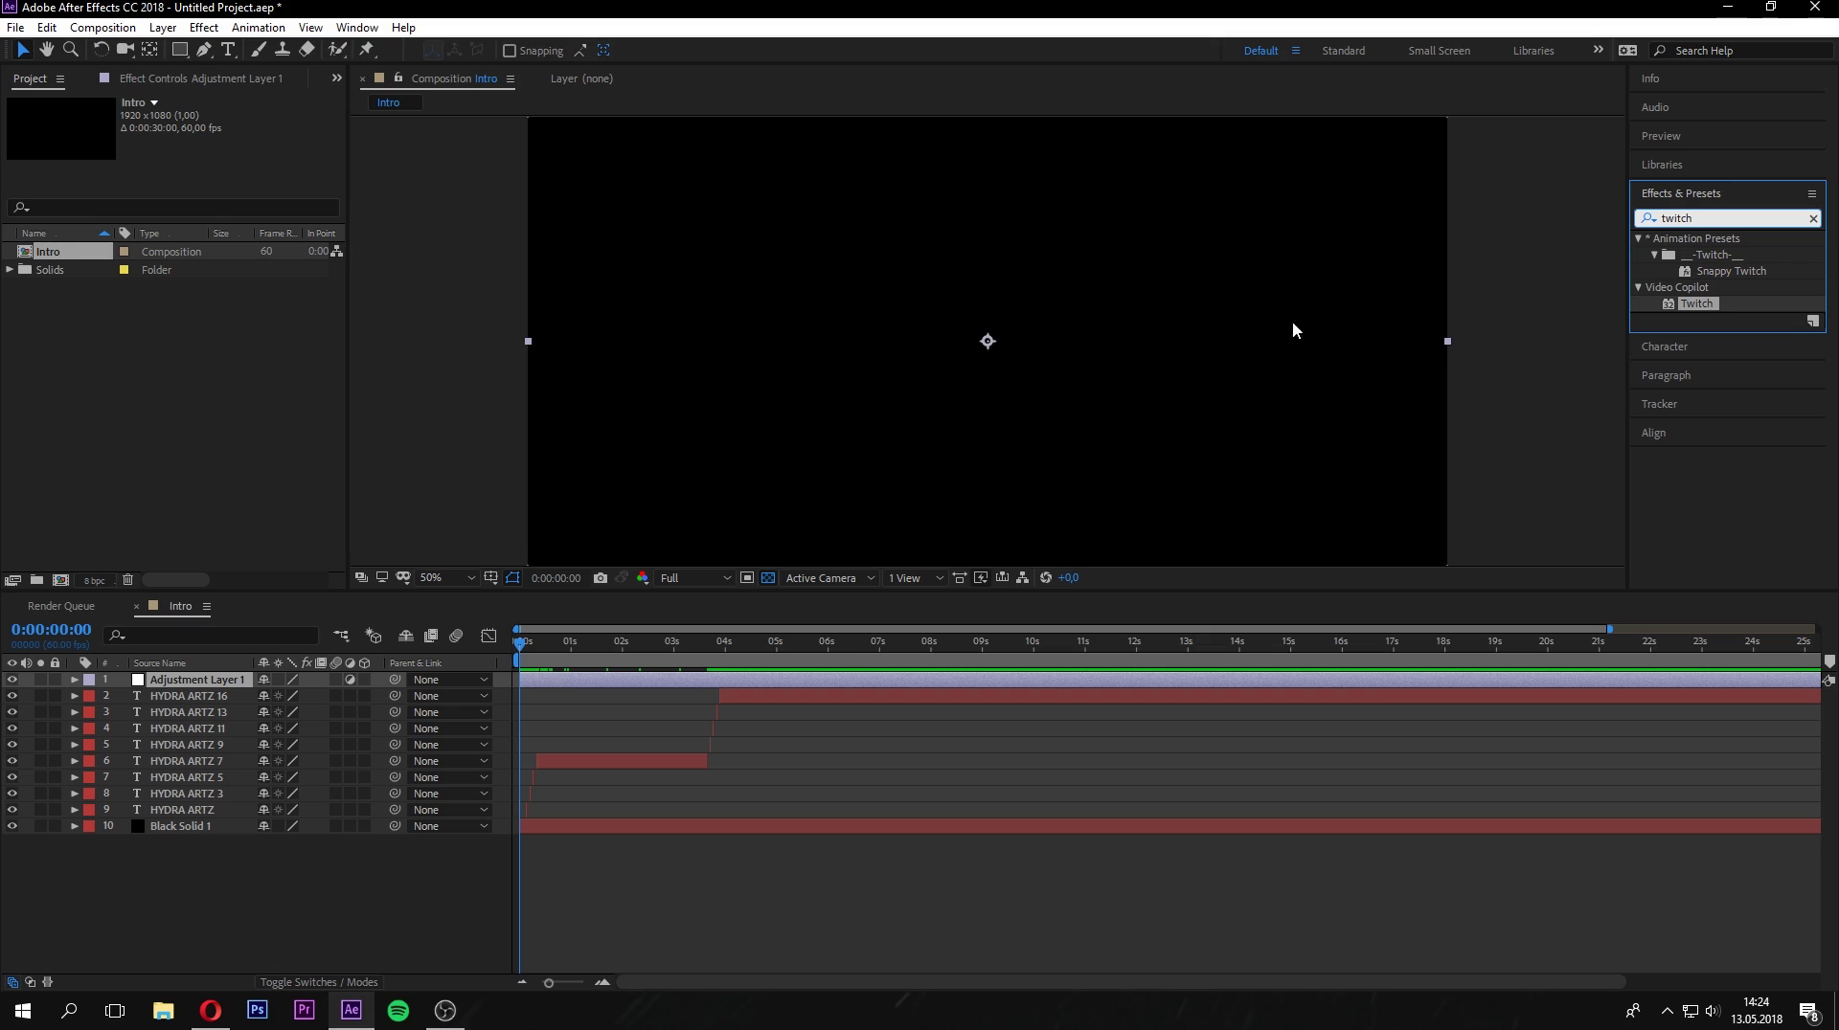
left_click(1689, 291)
scroll(1363, 311, "down", 2)
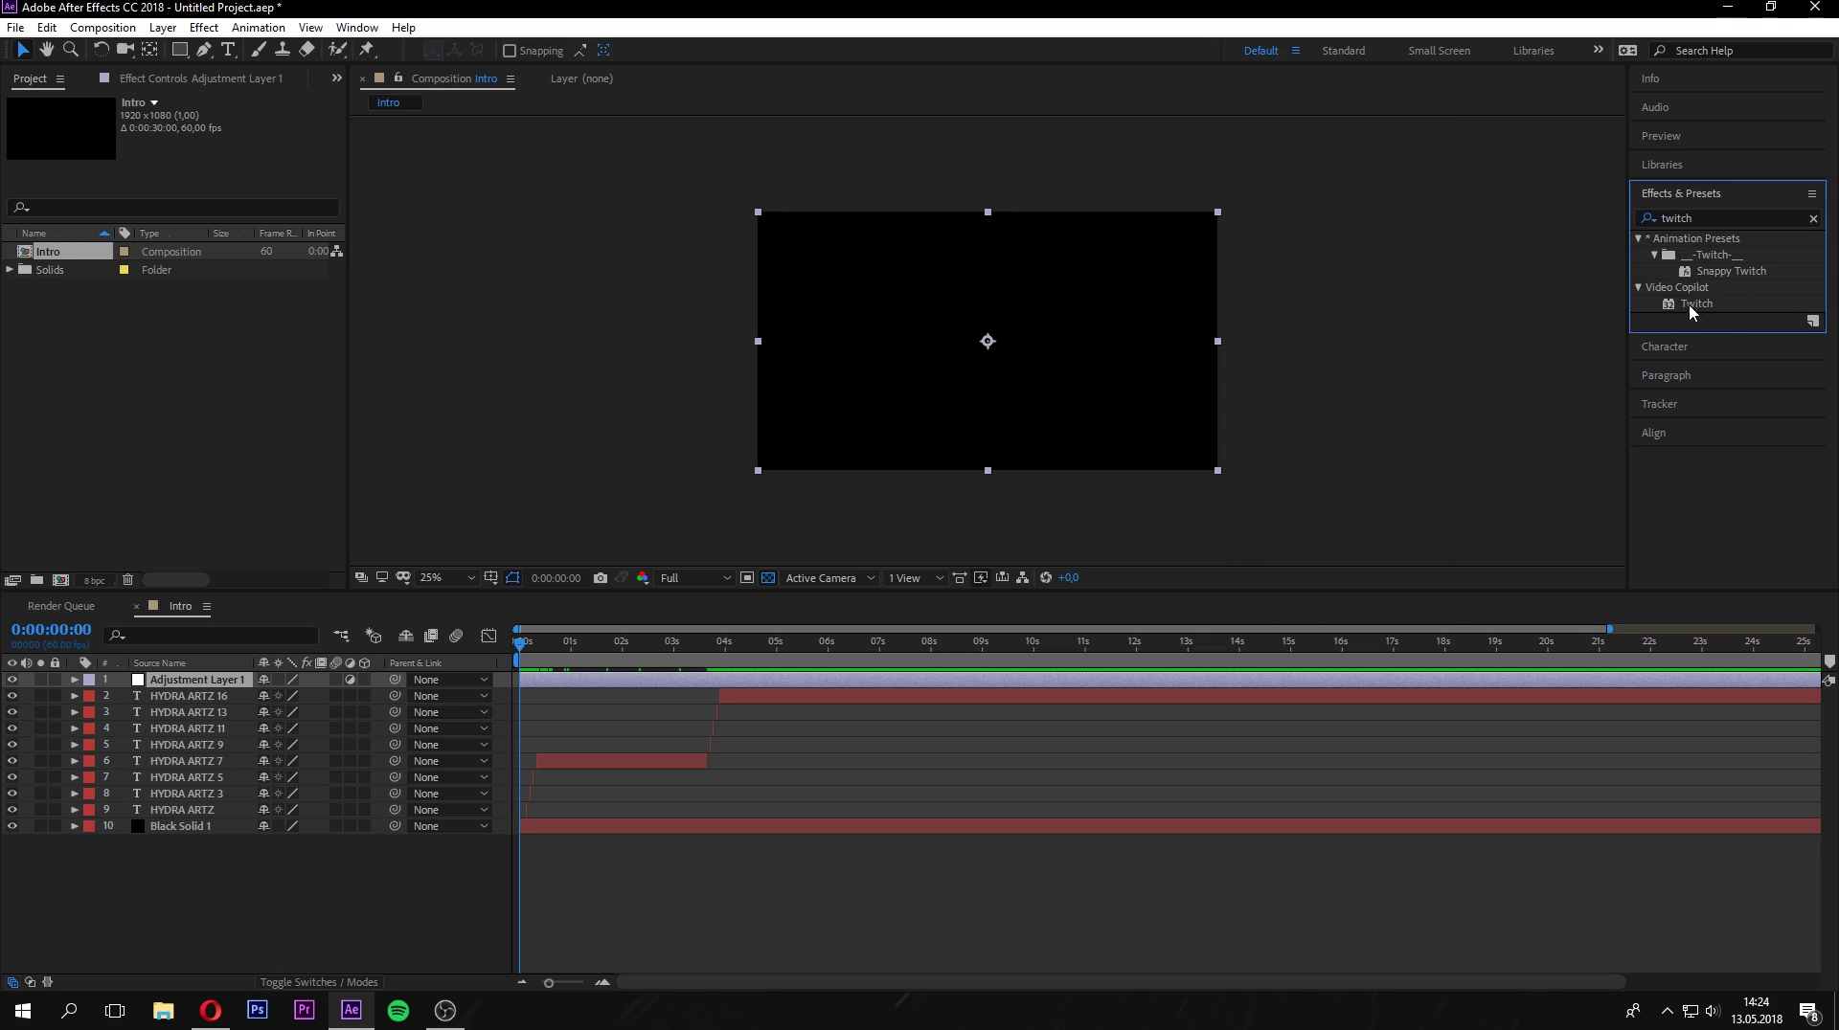
left_click_drag(1693, 311, 196, 696)
Enable only the Slide operator of the Twitch effect and expand its Slide operator controls.
mouse_move(518, 647)
left_mouse_down()
mouse_move(554, 652)
mouse_move(529, 651)
left_mouse_up()
scroll(929, 363, "up", 2)
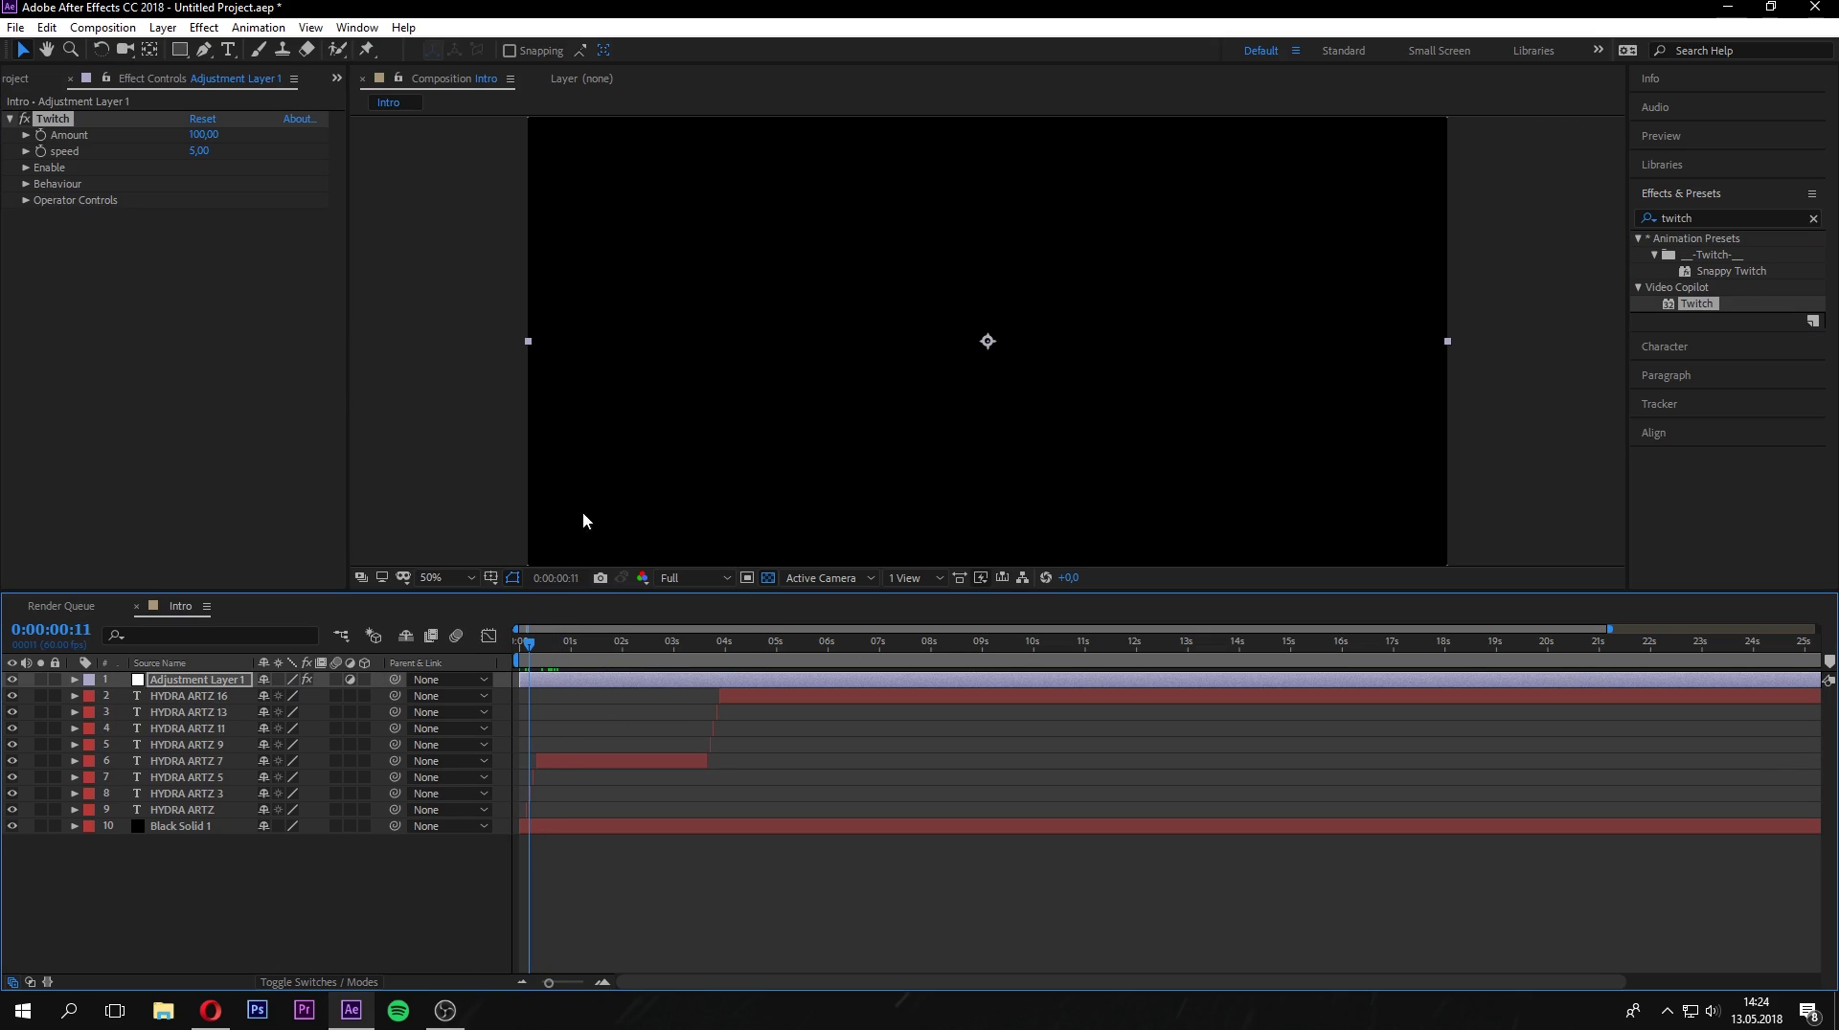
left_click(214, 683)
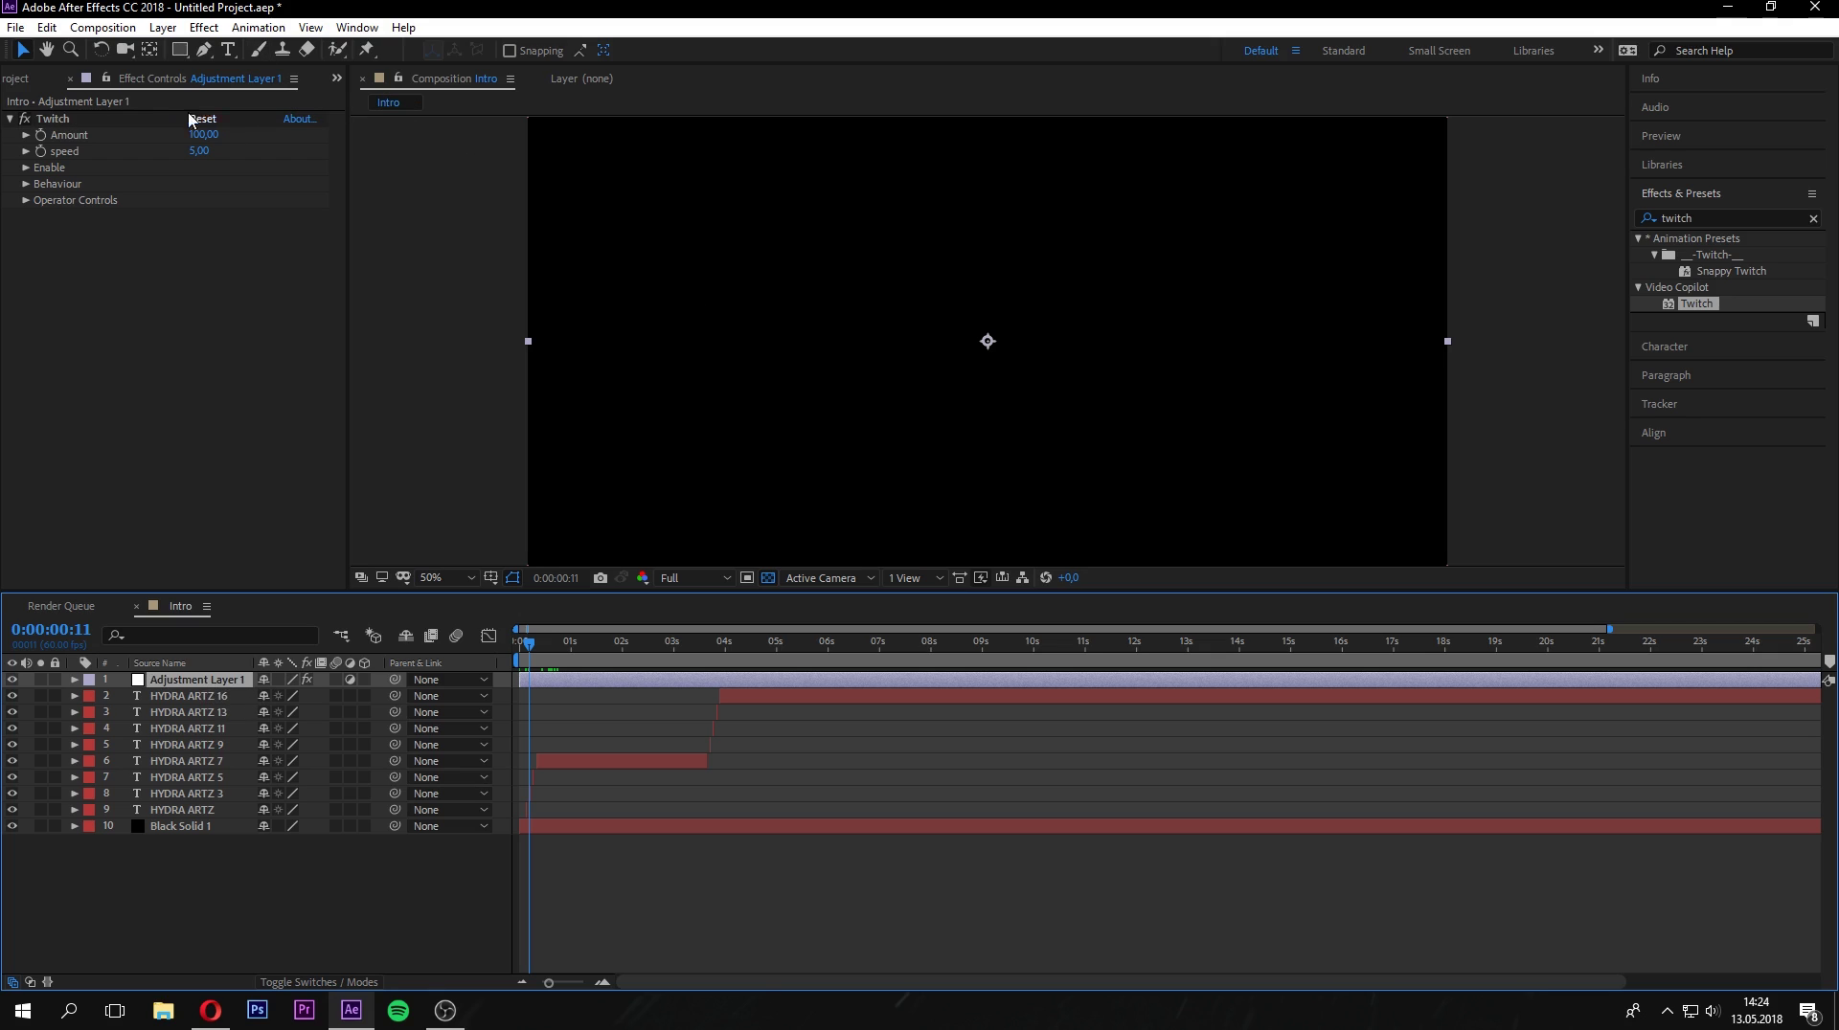
left_click(460, 578)
left_click(454, 603)
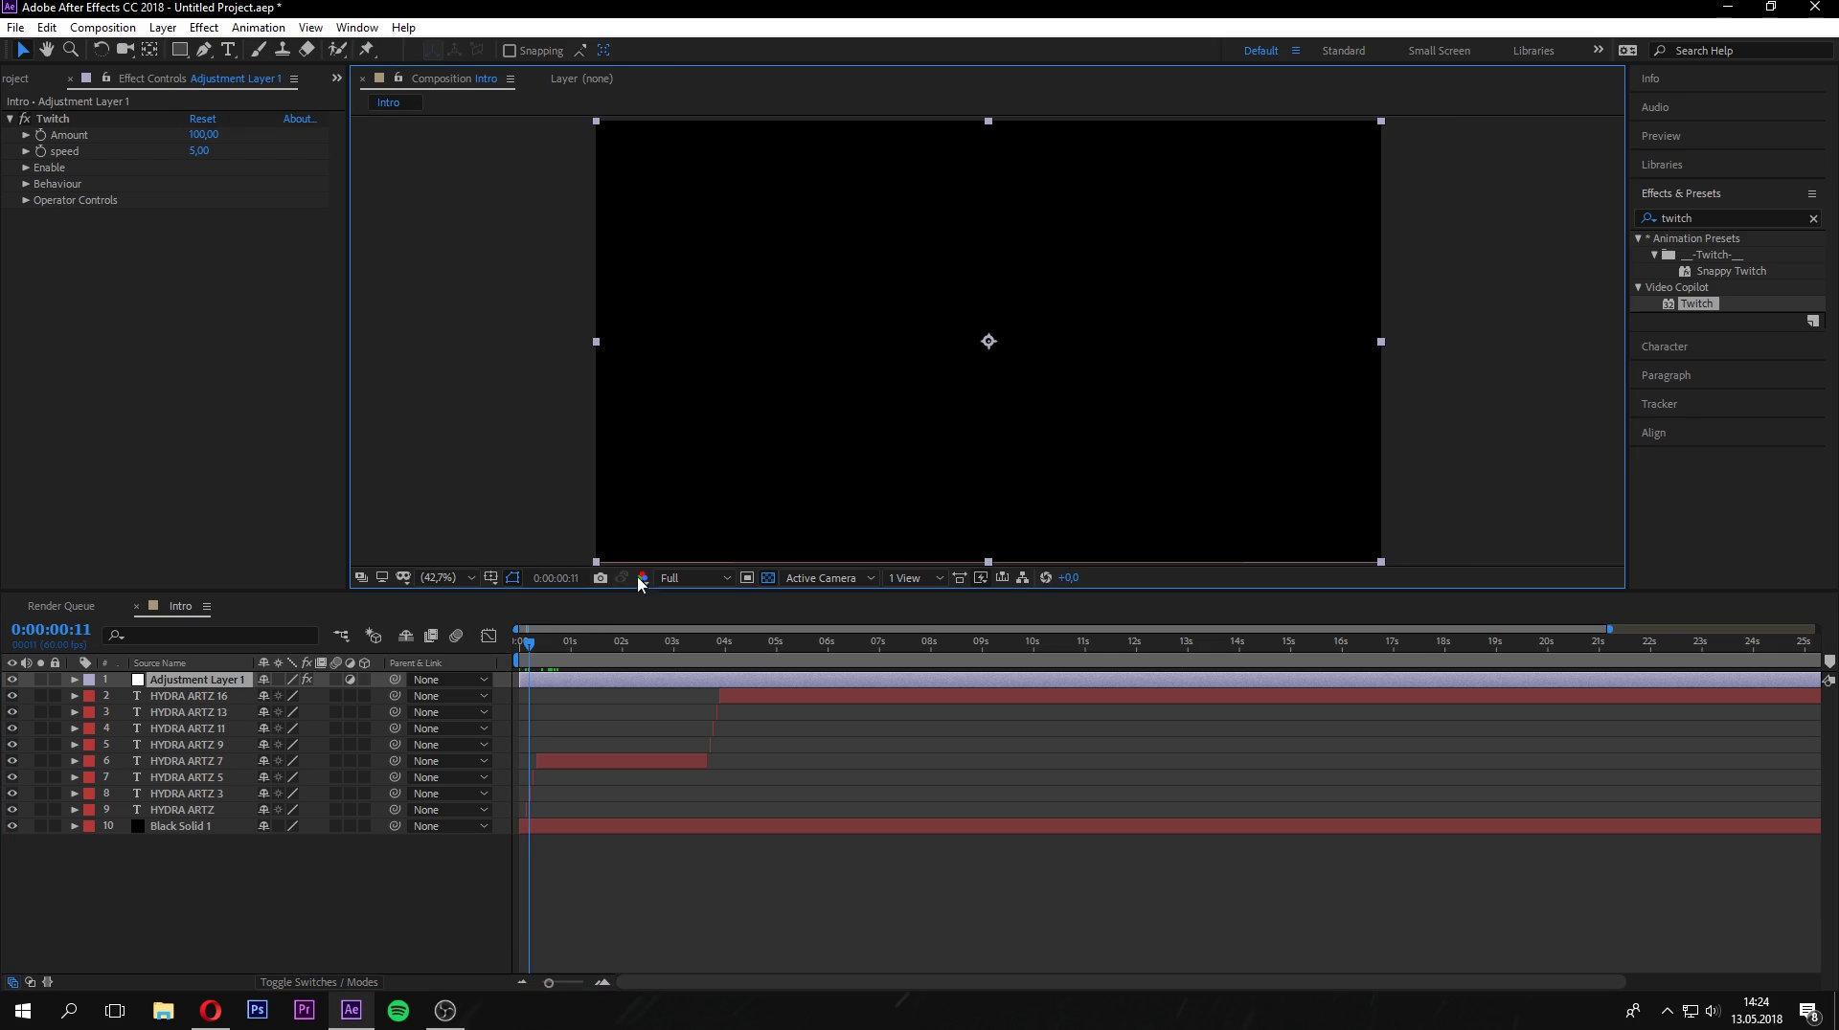
left_click(28, 167)
left_click(195, 249)
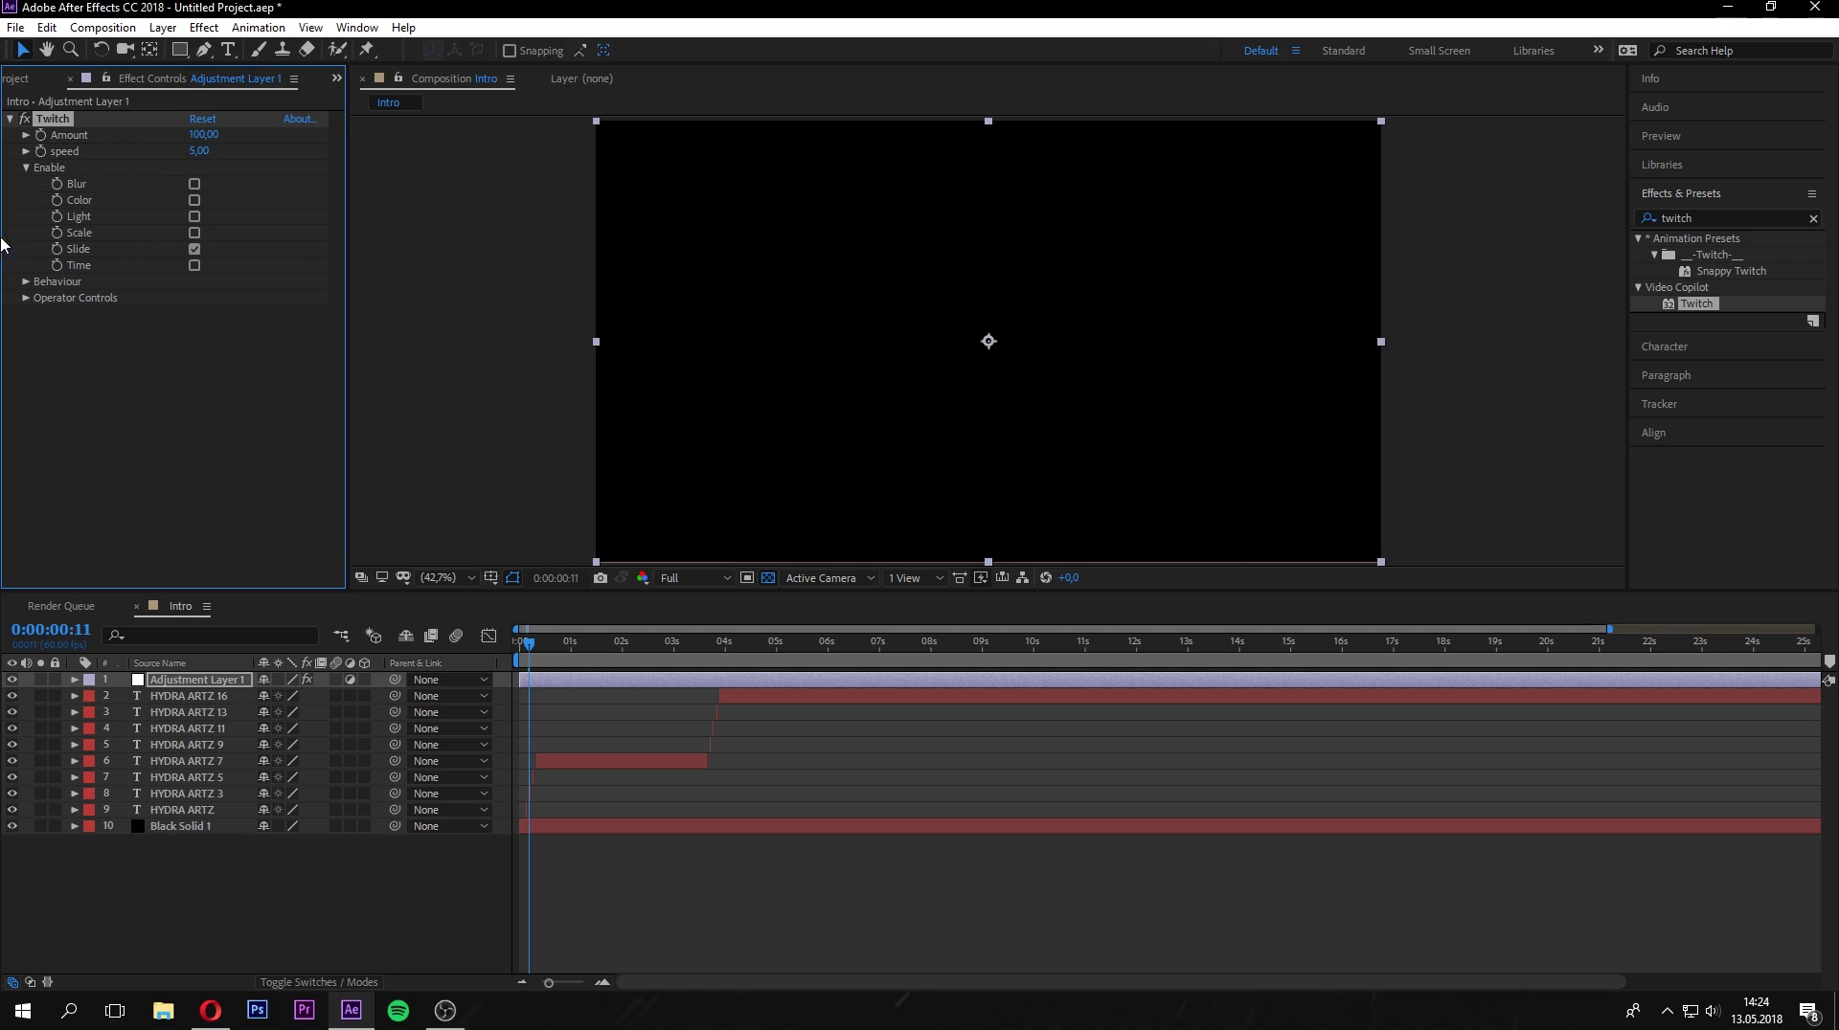
left_click(27, 298)
left_click(26, 298)
left_click(26, 297)
left_click(42, 379)
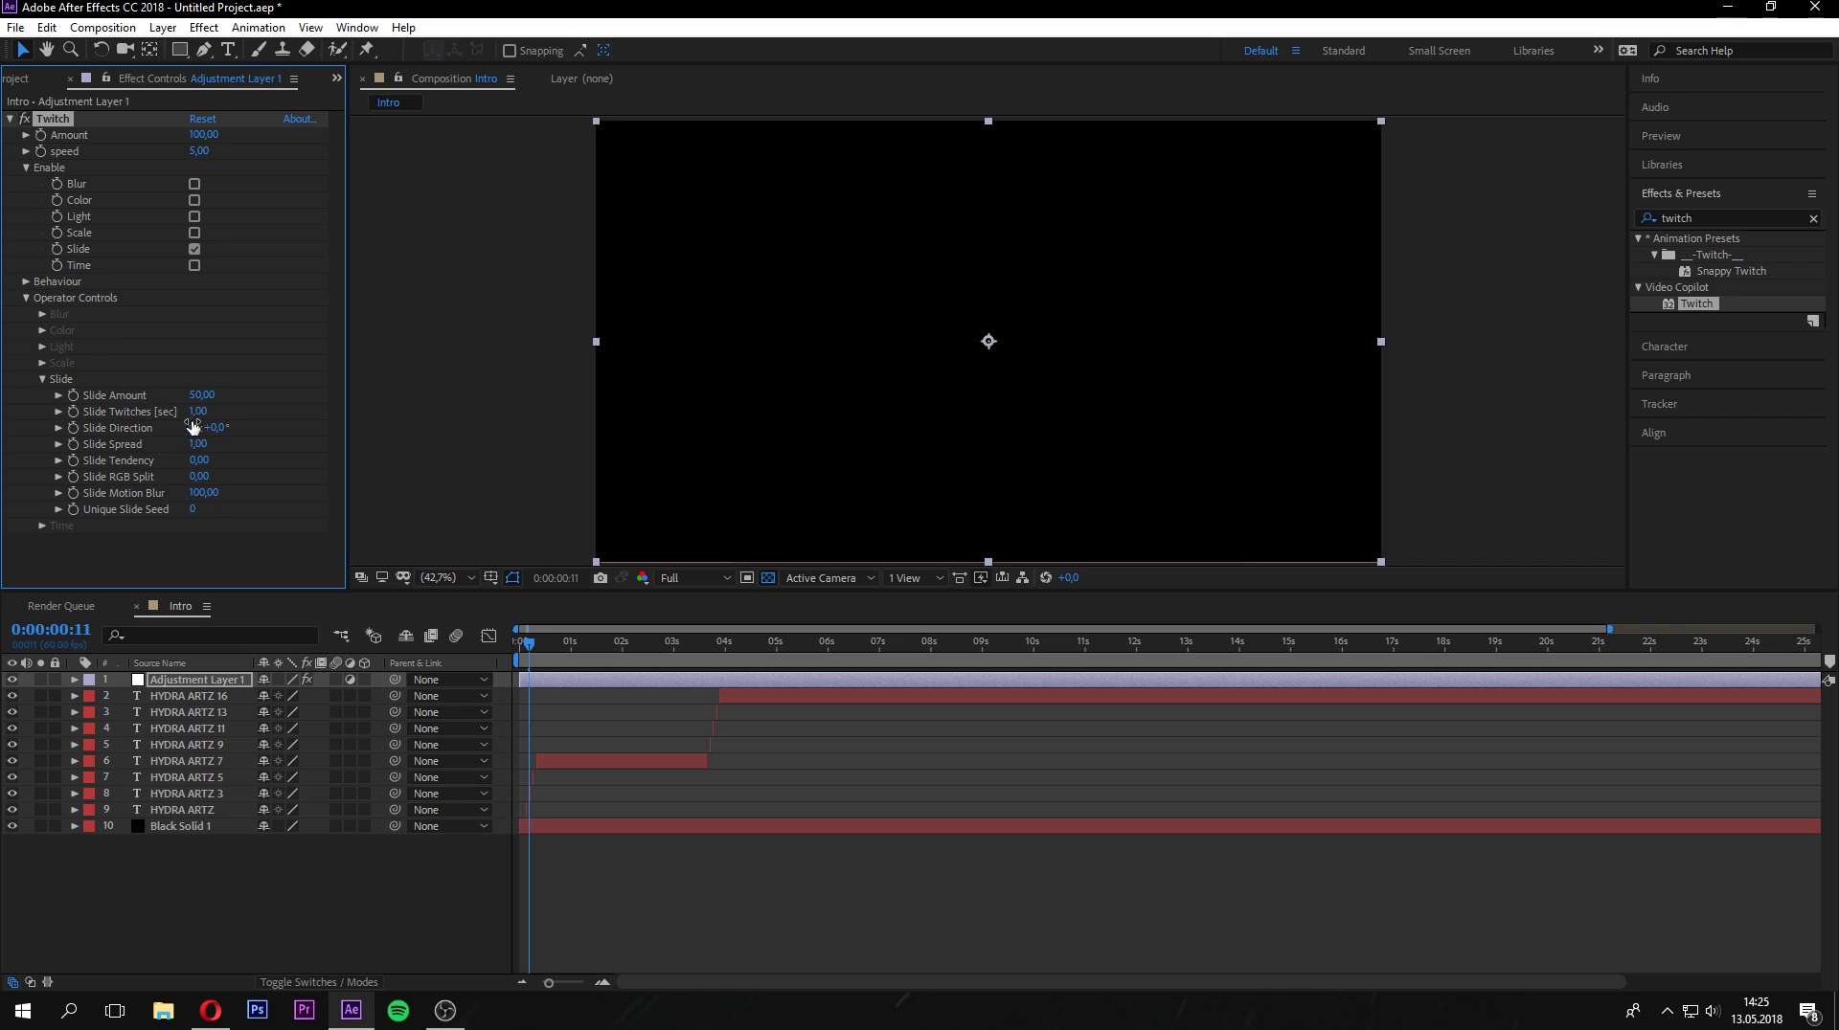
Preview the sliding twitch on the scrambled text from 0:00:00:22.
left_click_drag(547, 647, 539, 647)
key("space")
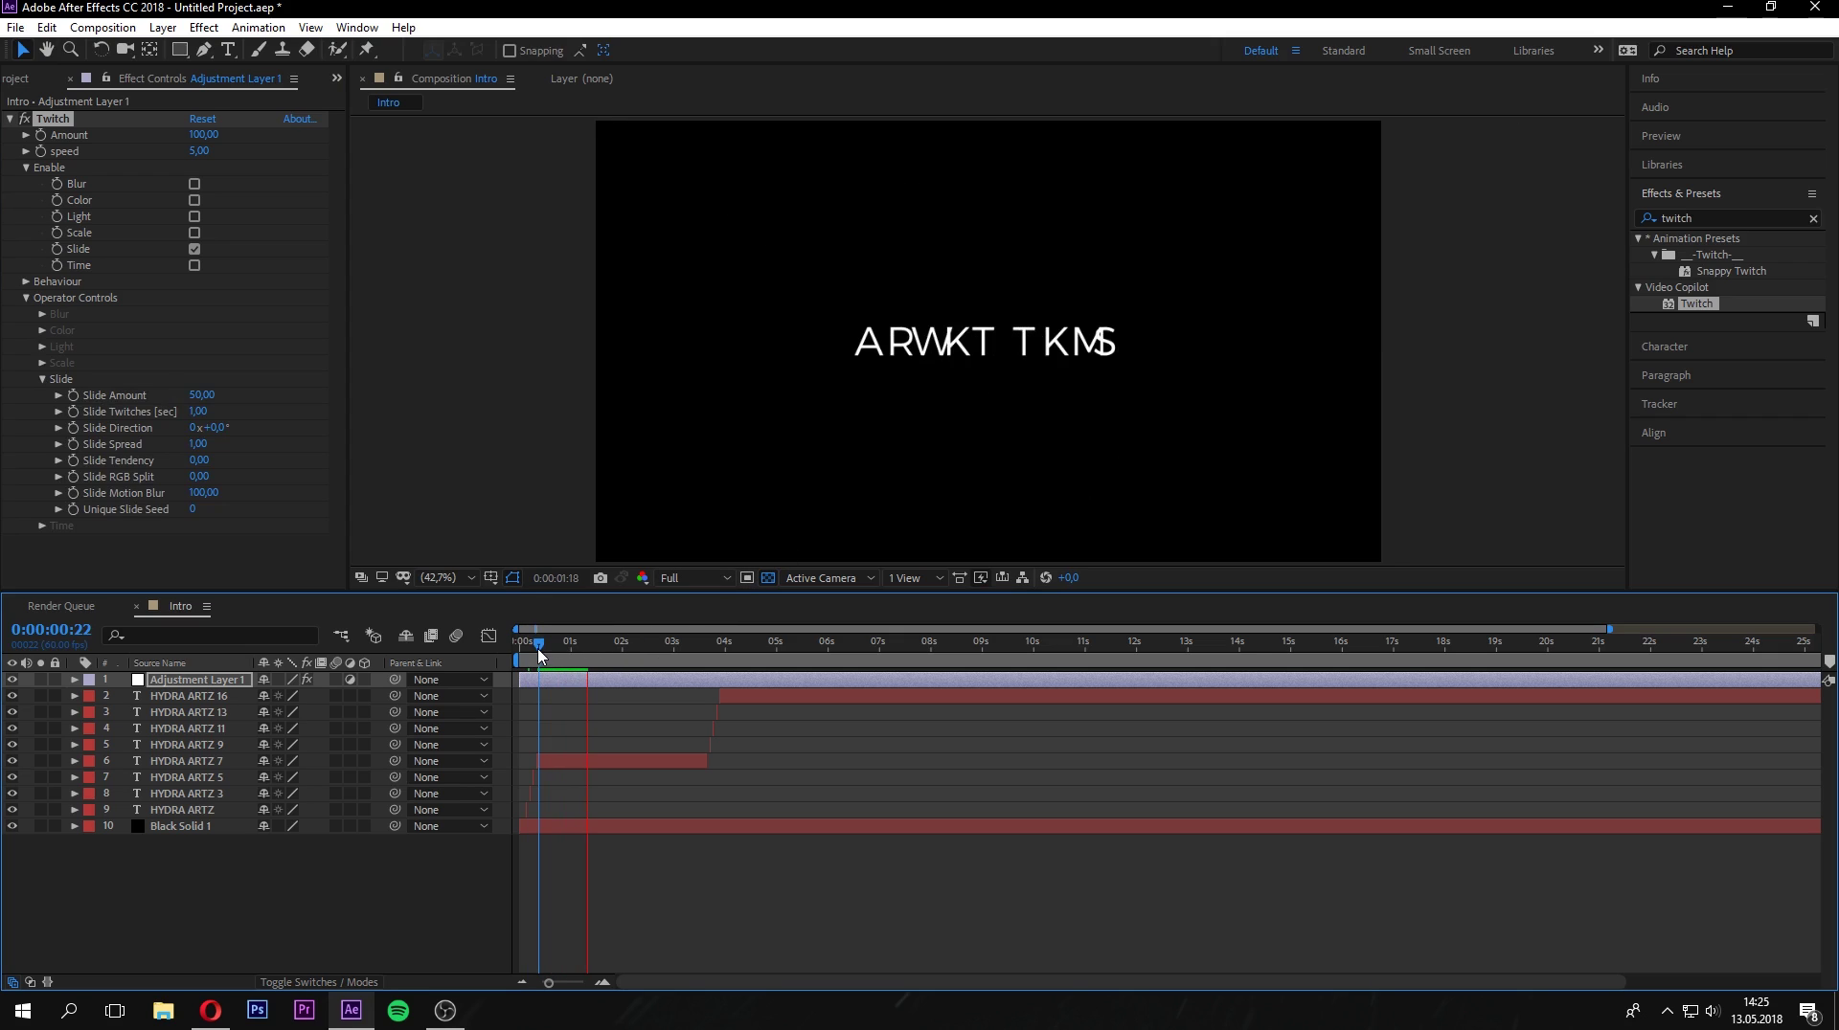
key("space")
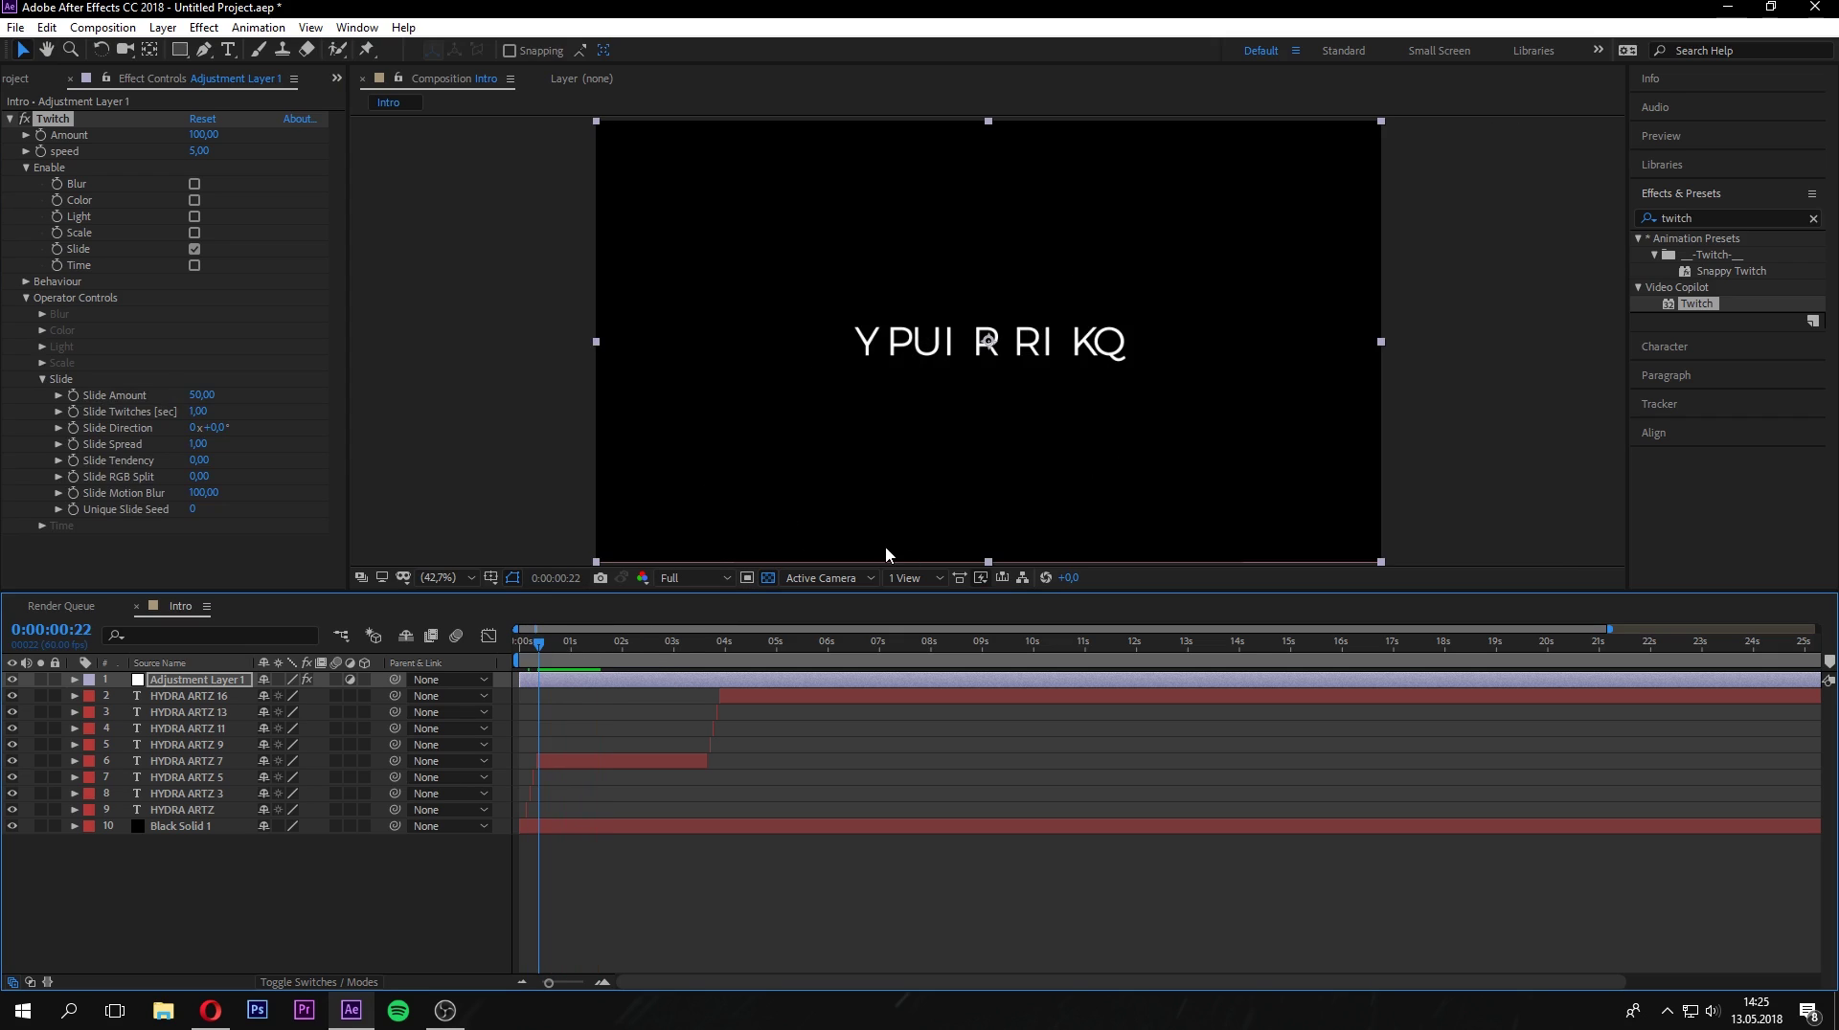
key("space")
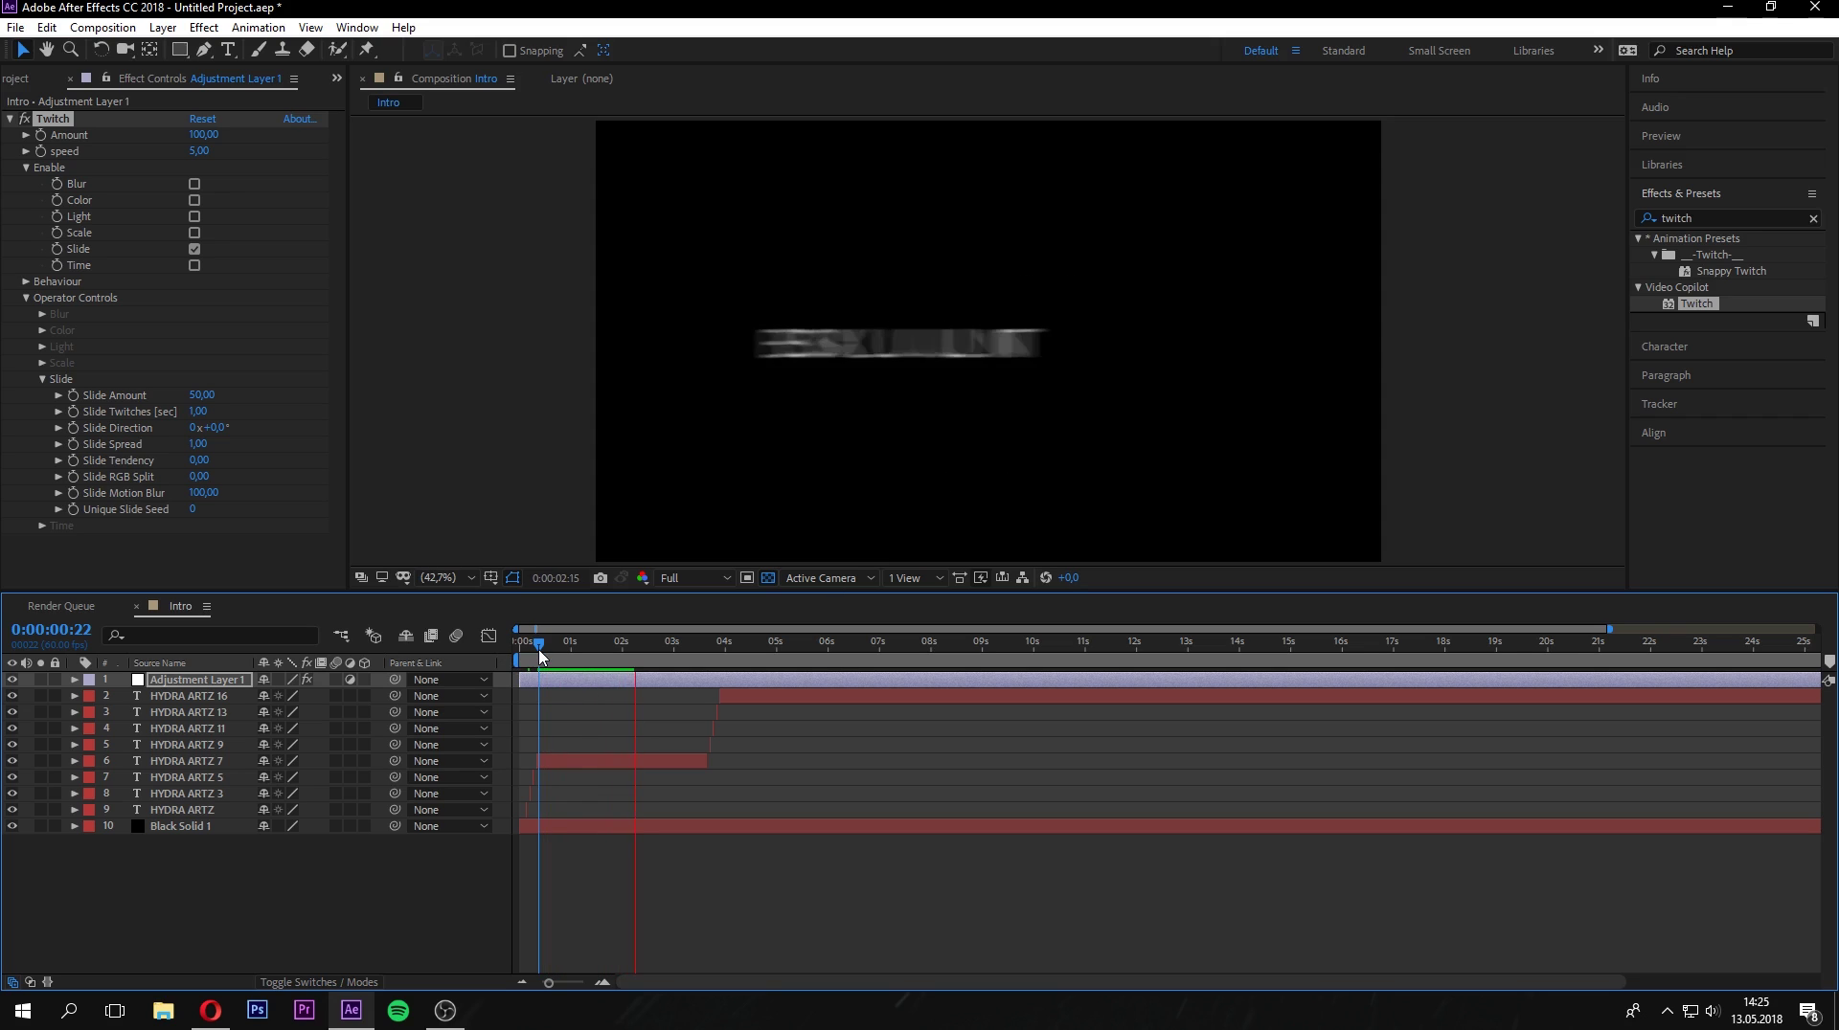
Set the Twitch effect's Slide Amount to 14, checking the scrambled text within the first second.
left_click_drag(541, 656, 557, 651)
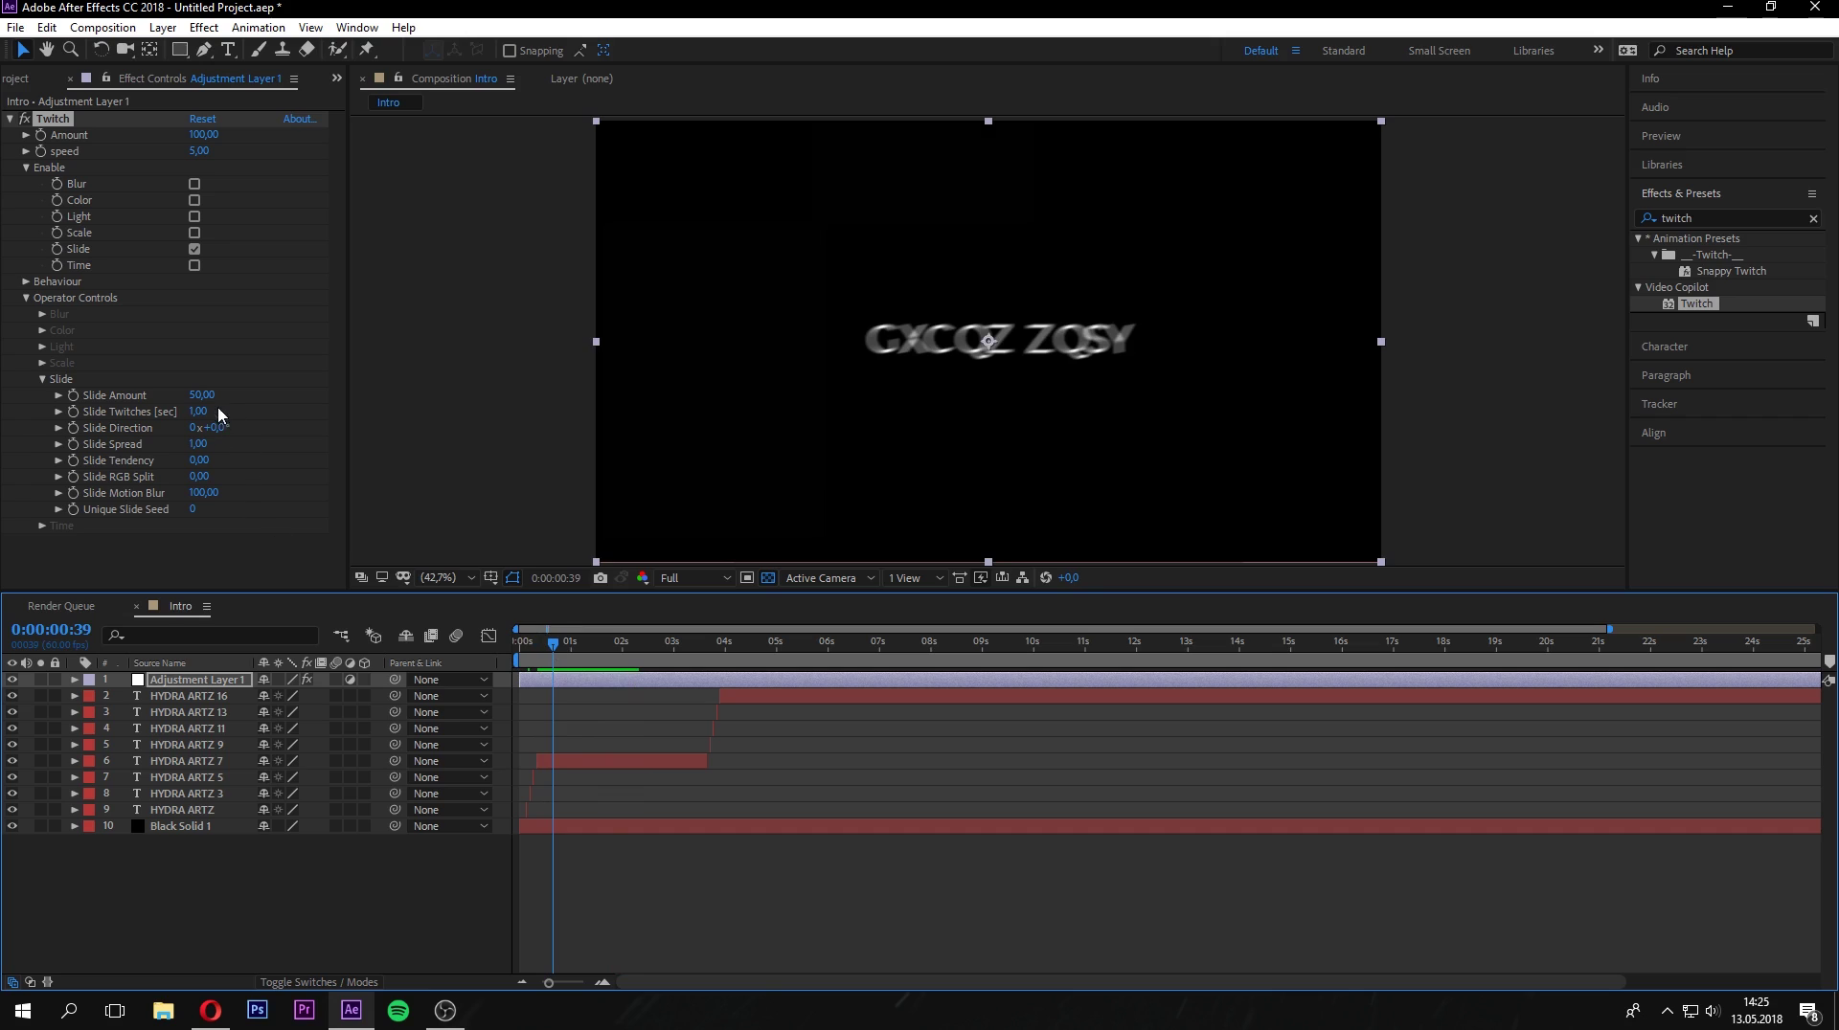
left_click_drag(205, 396, 186, 408)
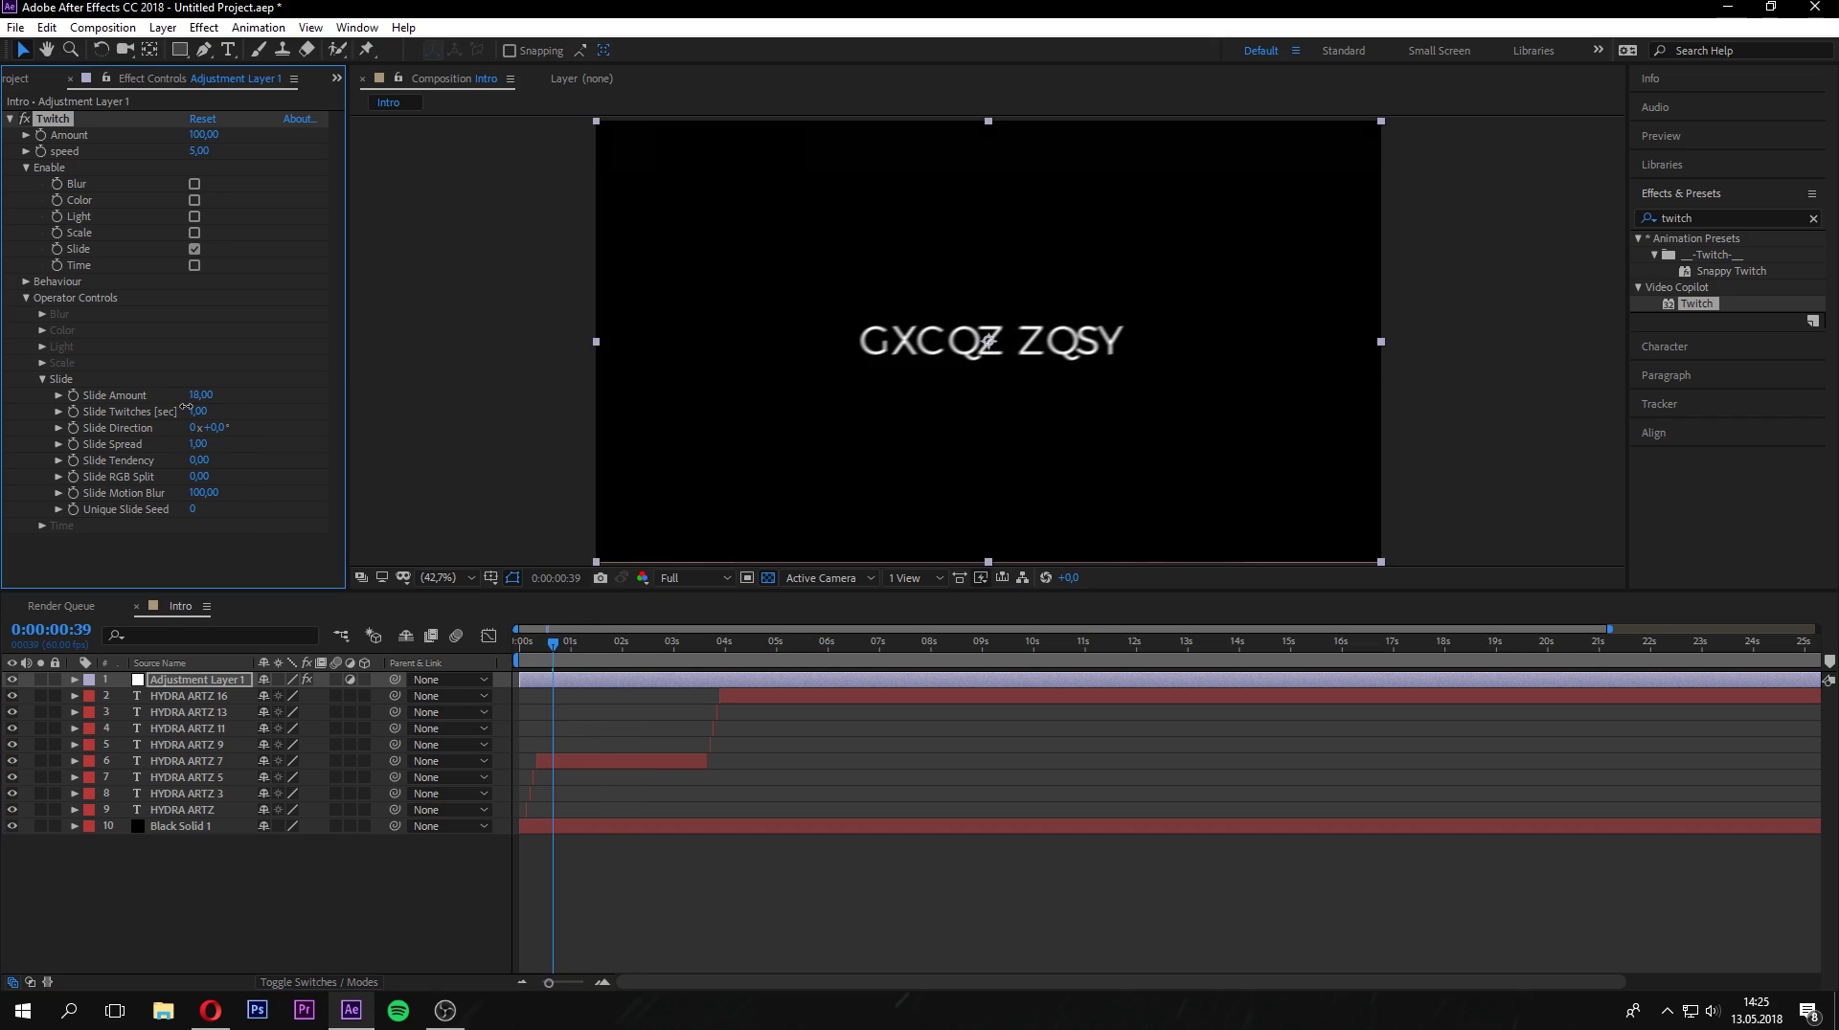
left_click(566, 640)
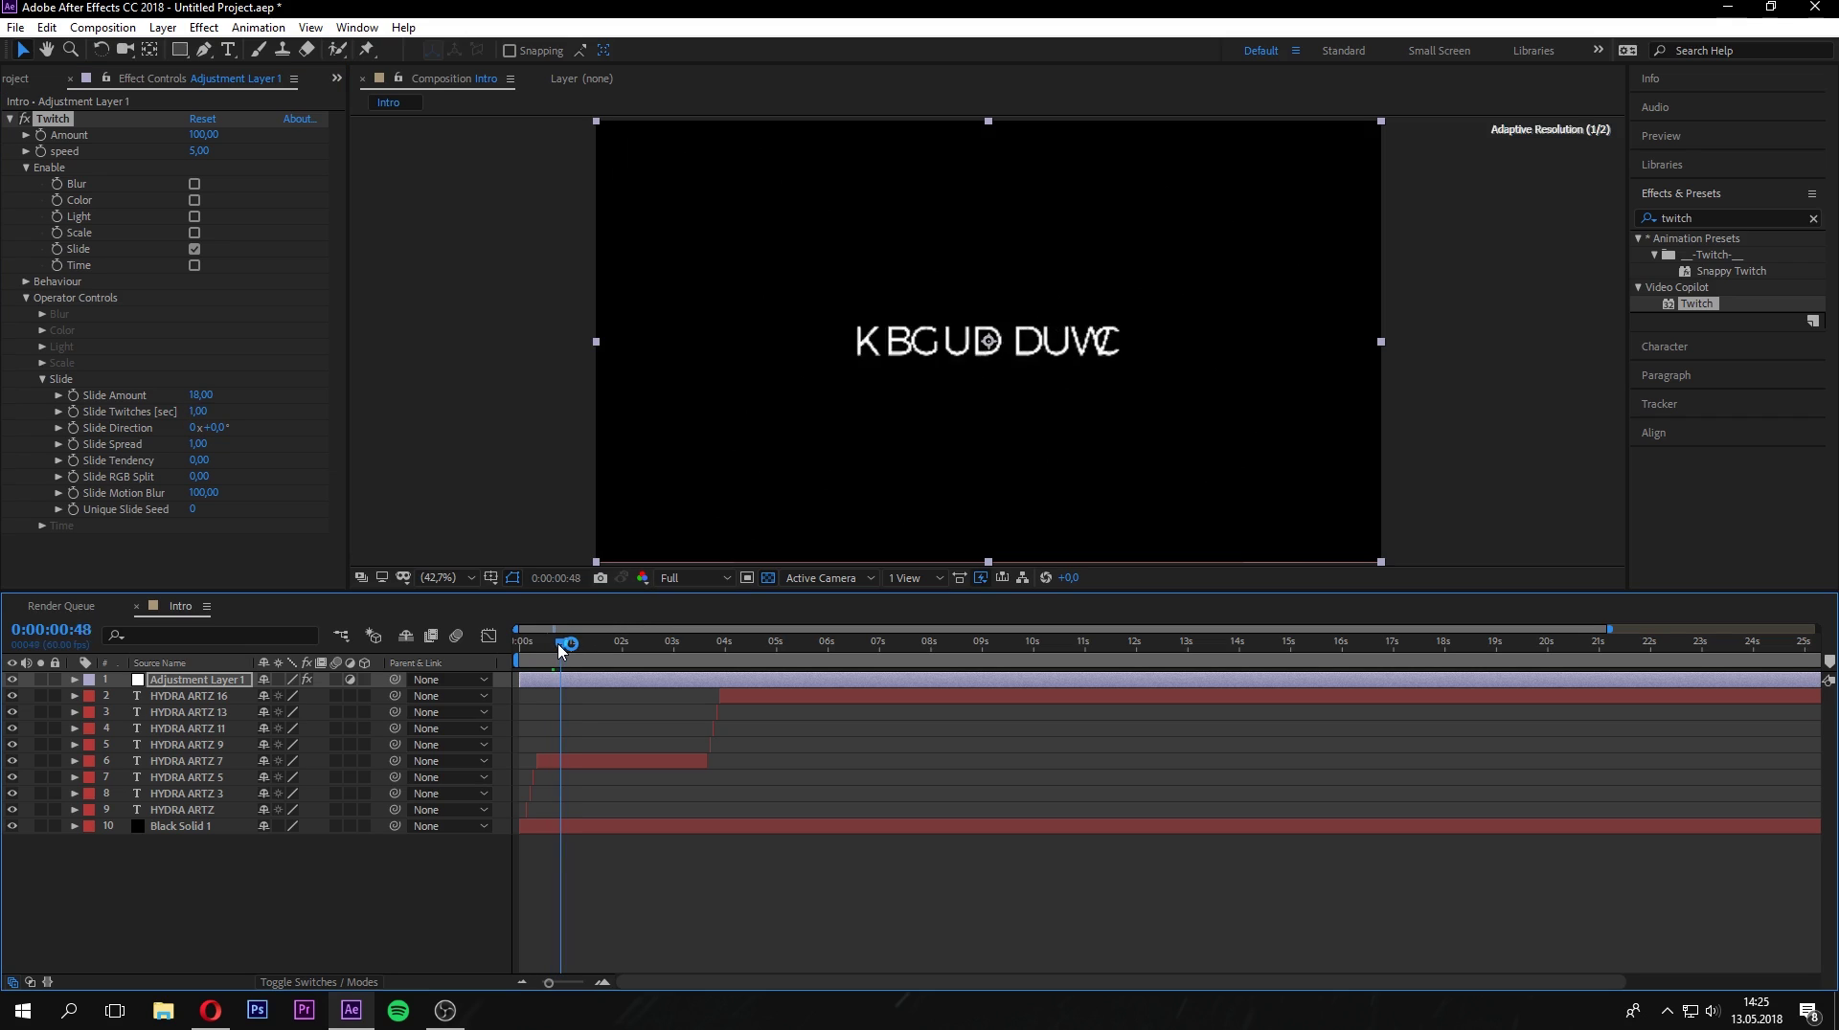
left_click(202, 396)
left_click_drag(201, 396, 201, 395)
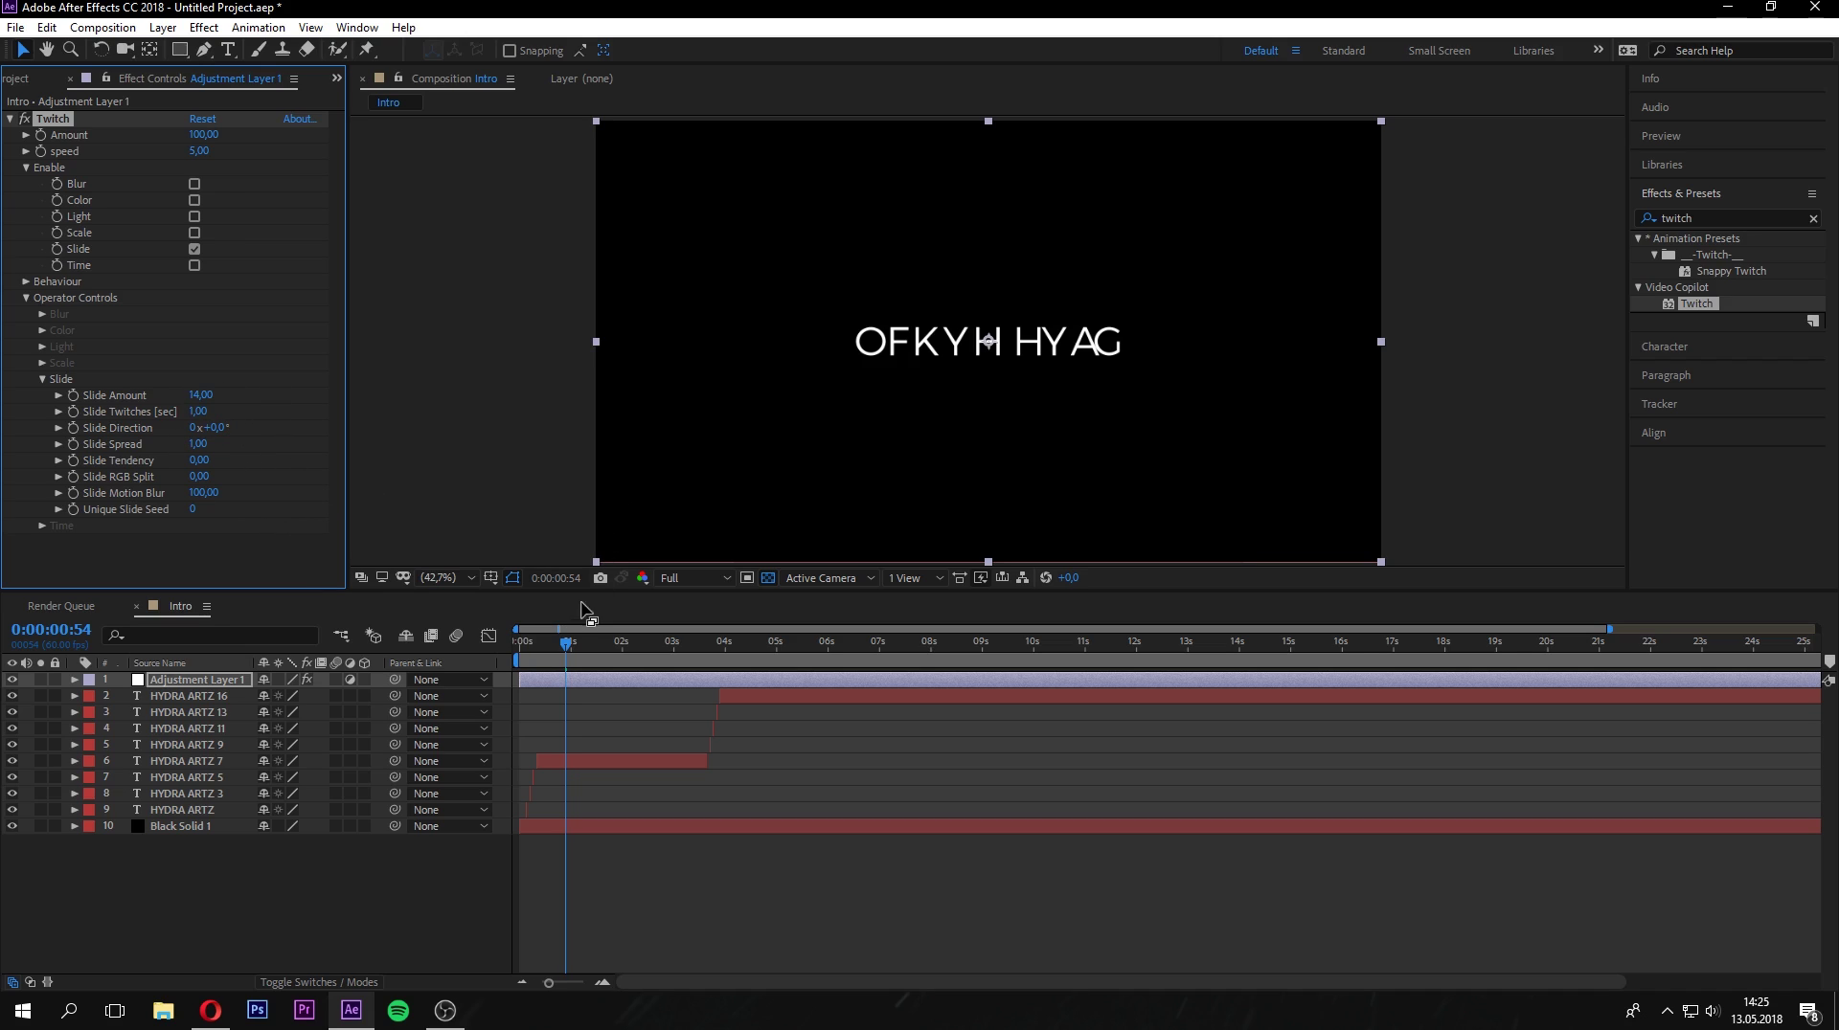
Set Slide Twitches [sec] of the Twitch effect to 1.50.
left_click_drag(566, 656, 568, 657)
left_click(199, 411)
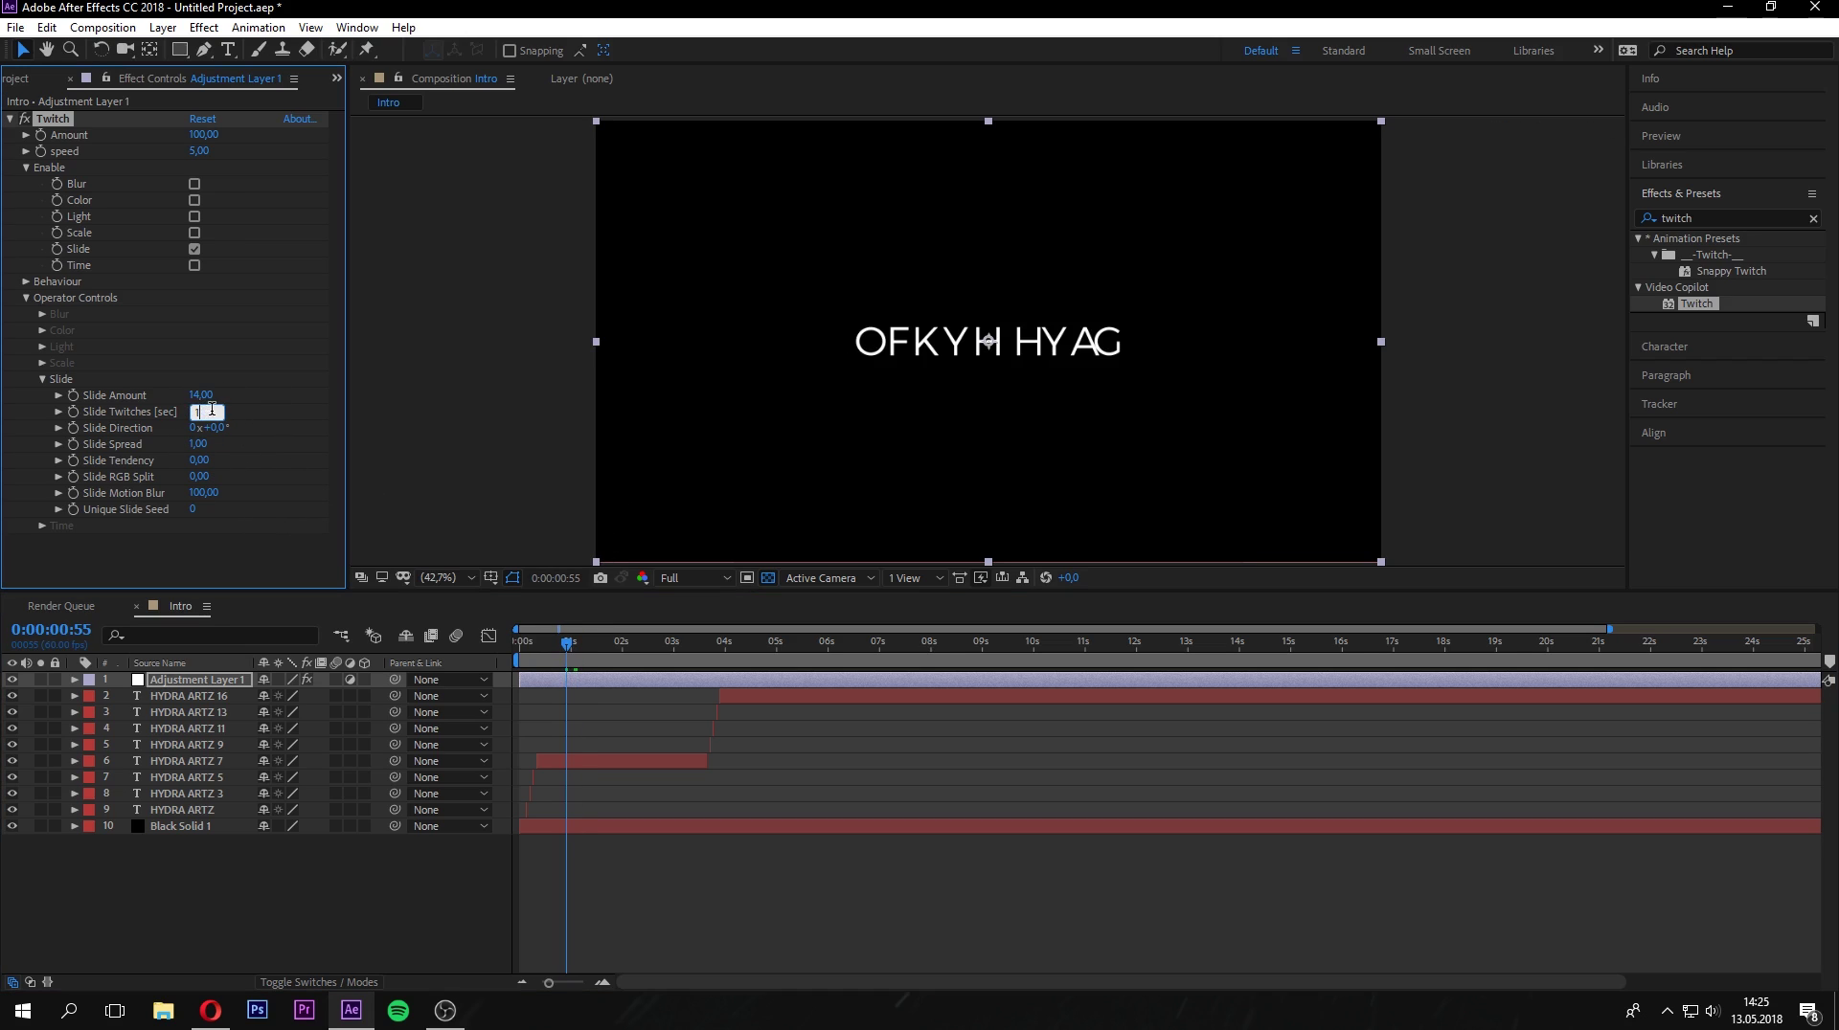
left_click(241, 406)
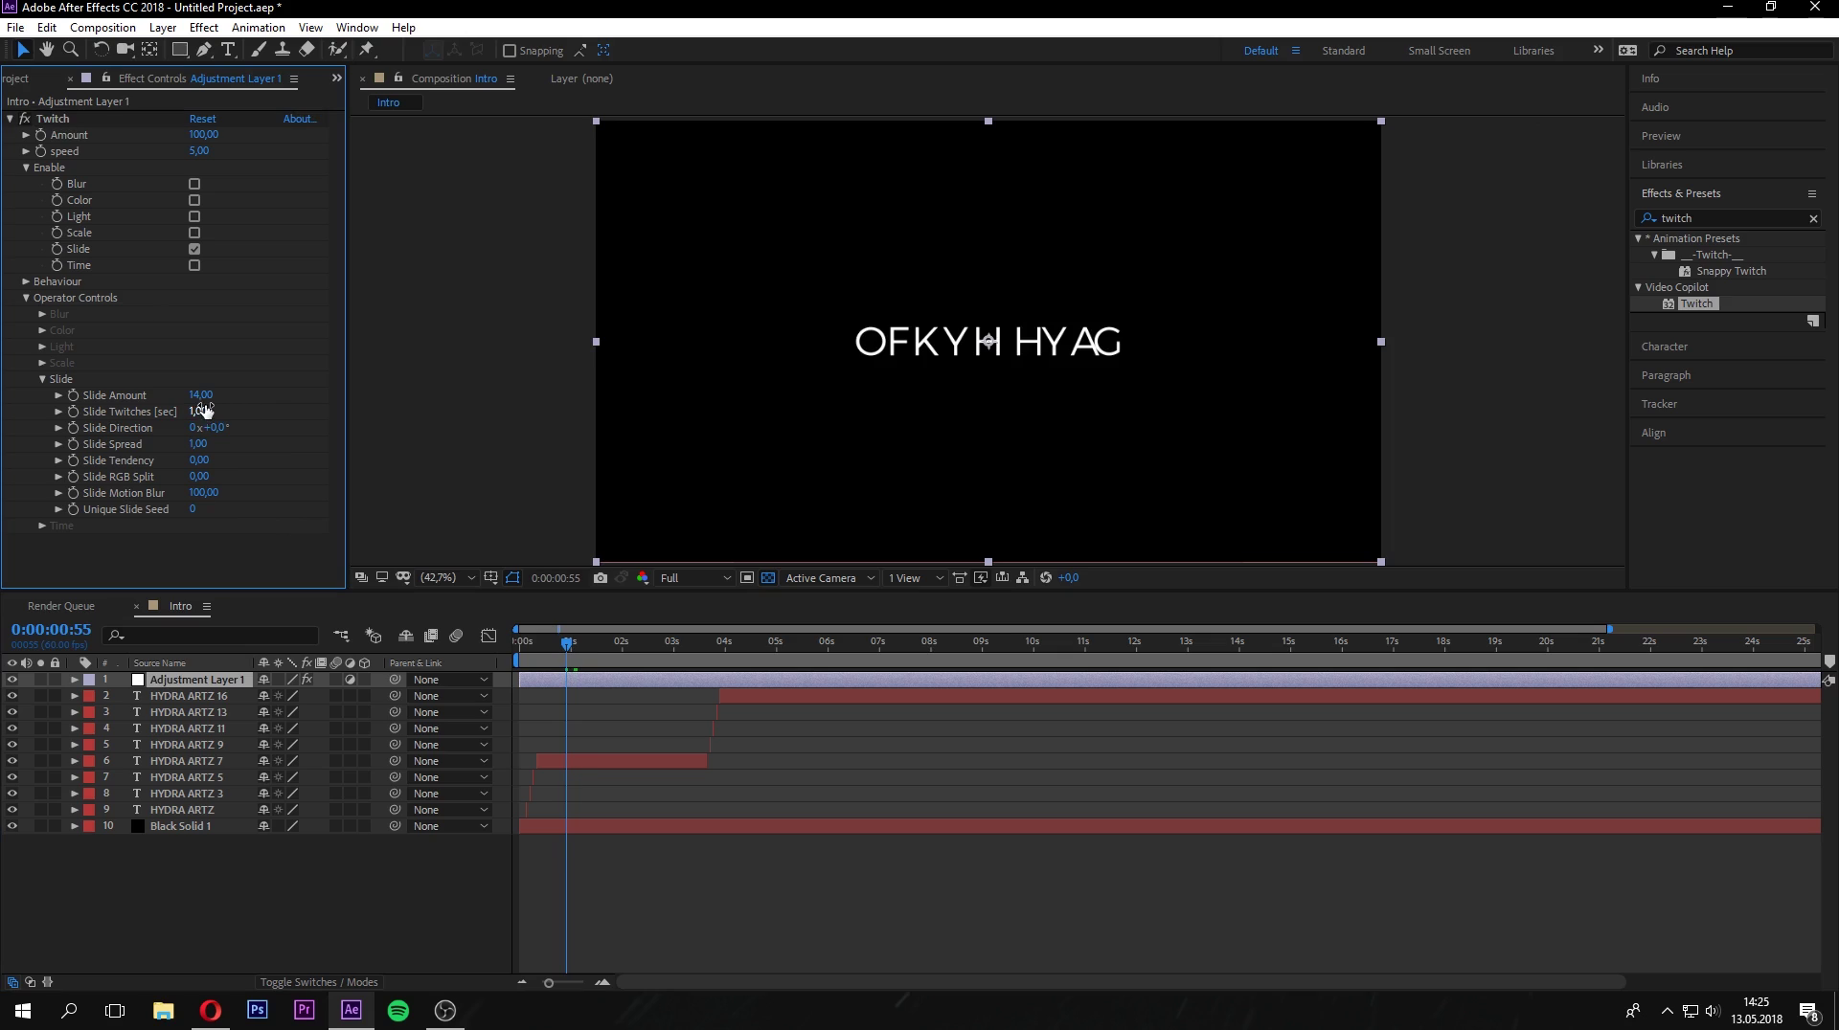
left_click(204, 411)
type(",")
key("Return")
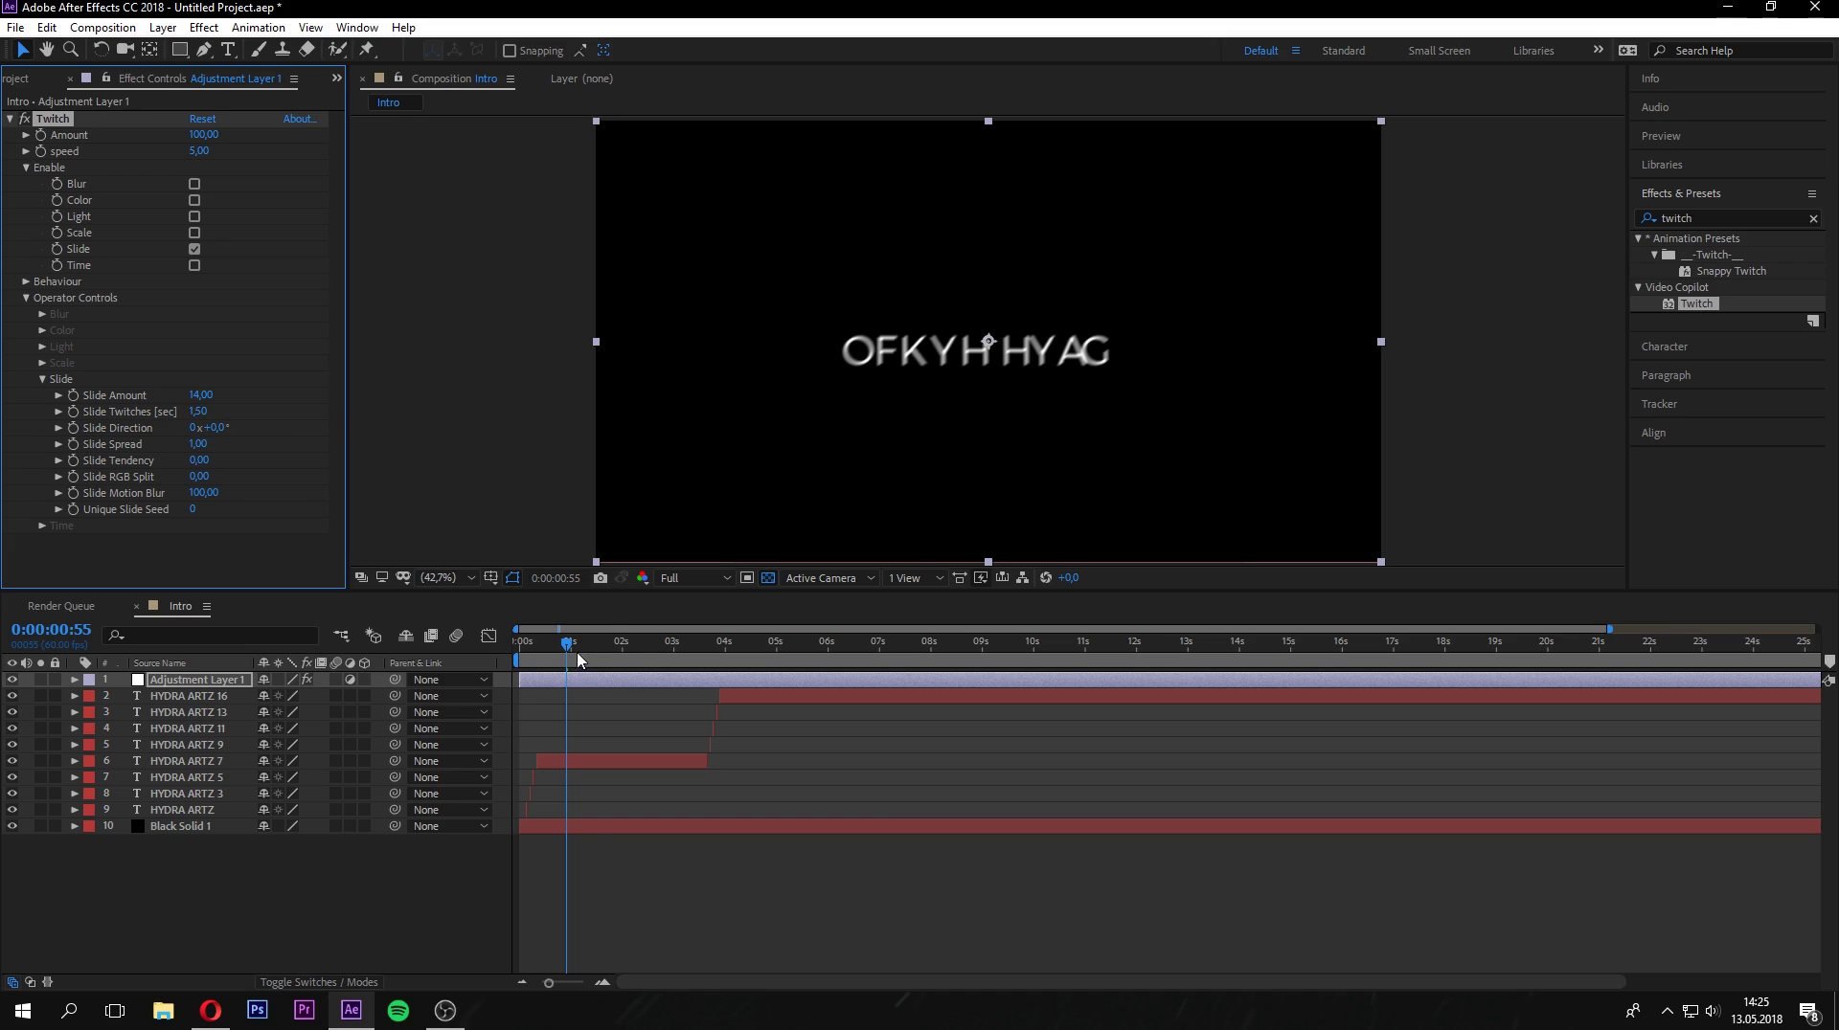
Preview the adjusted slide twitches from 0:00:00:42.
left_click_drag(556, 648, 555, 652)
key("space")
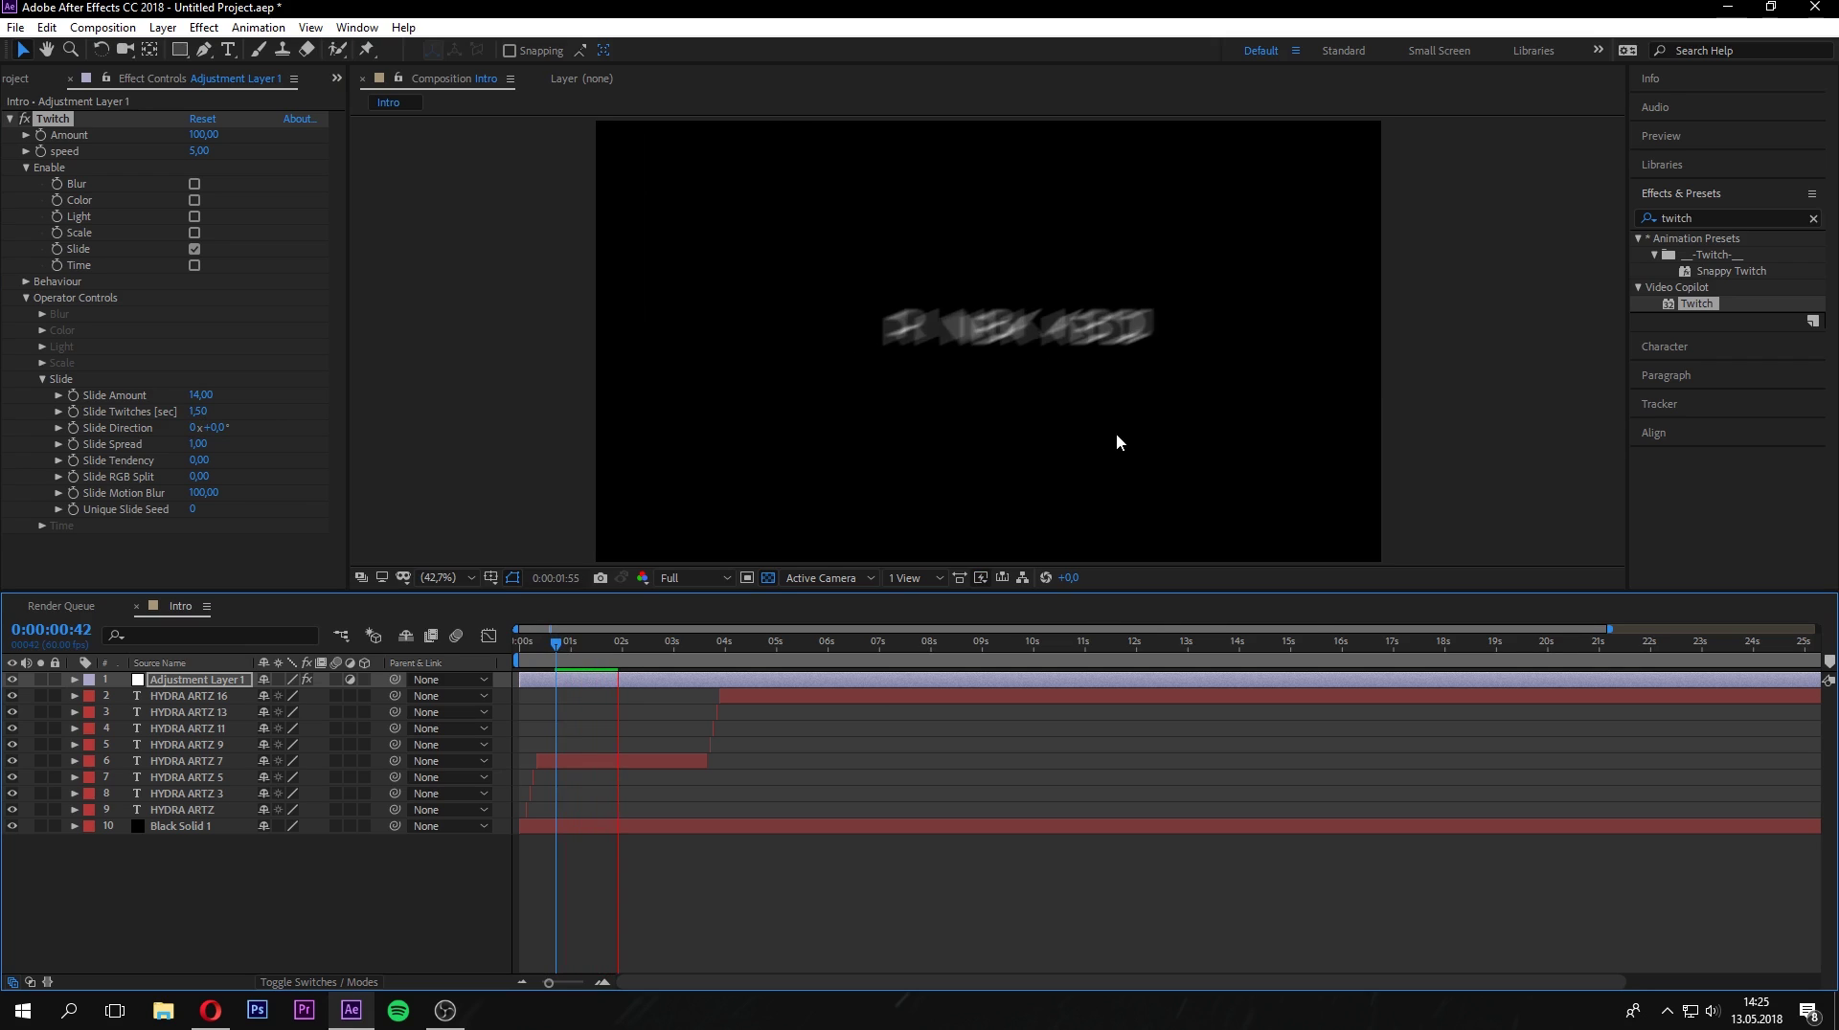
left_click(563, 647)
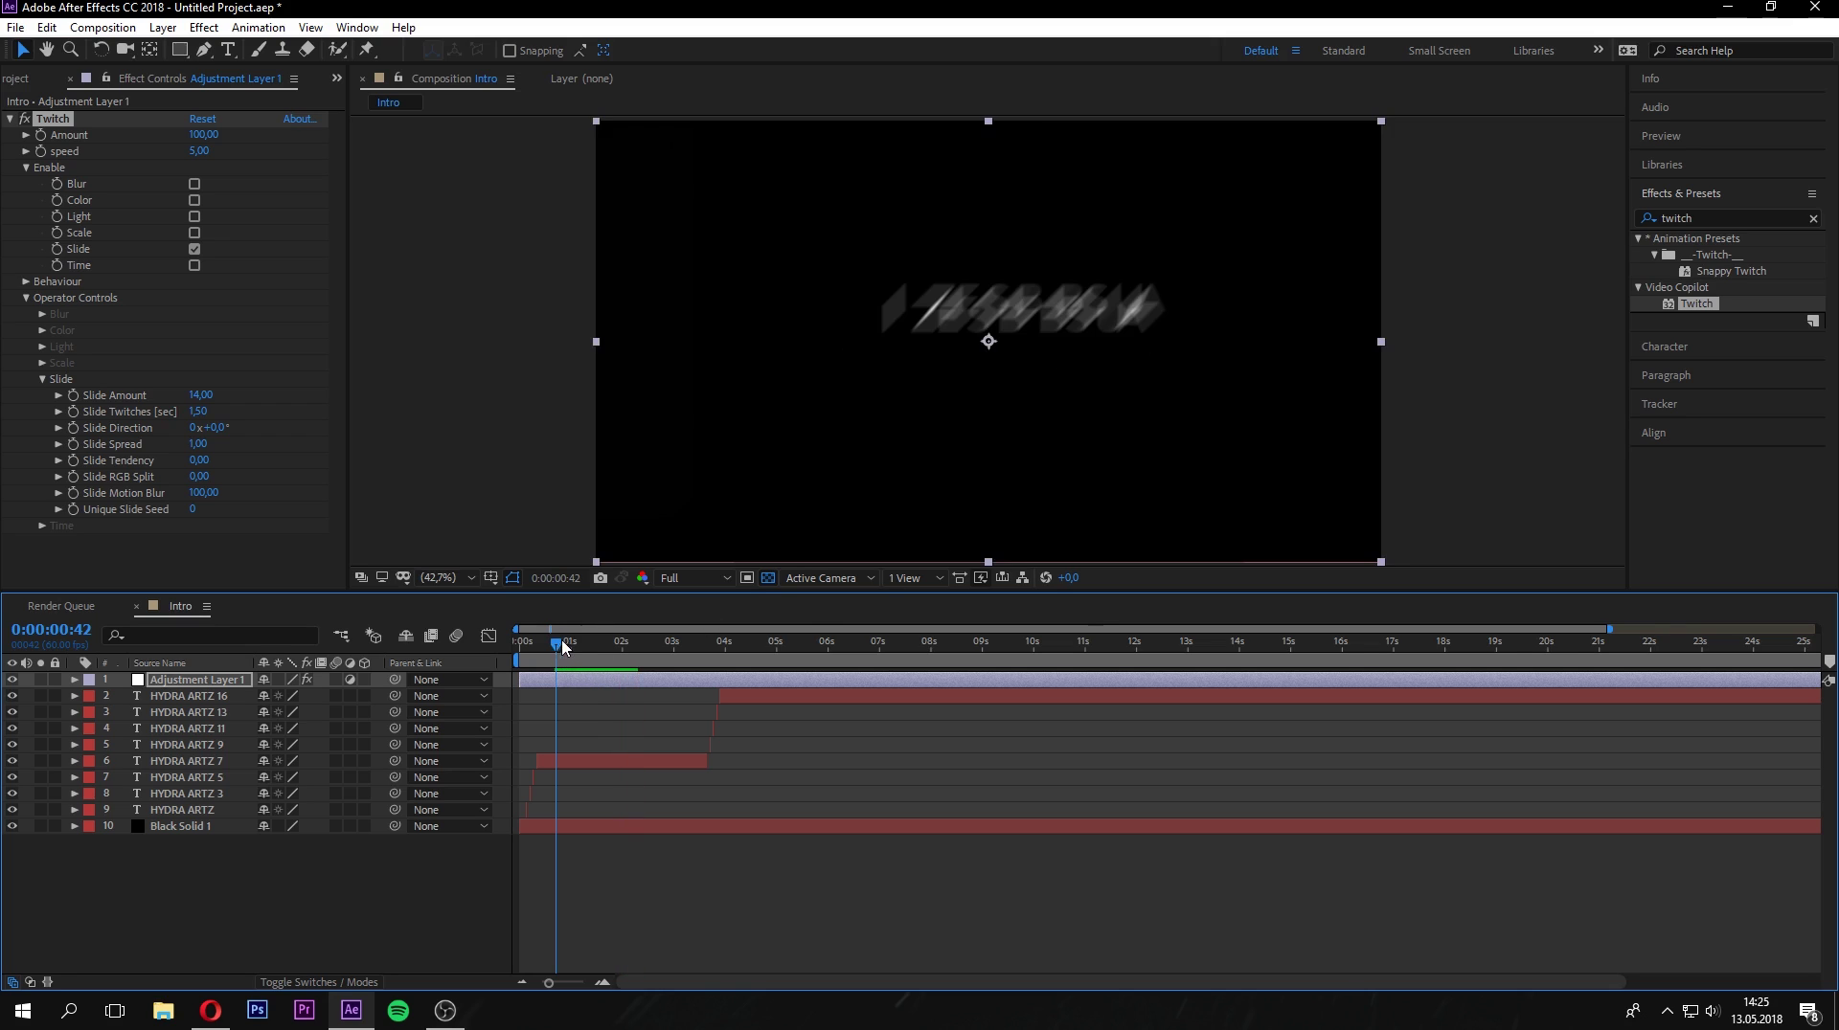
key("space")
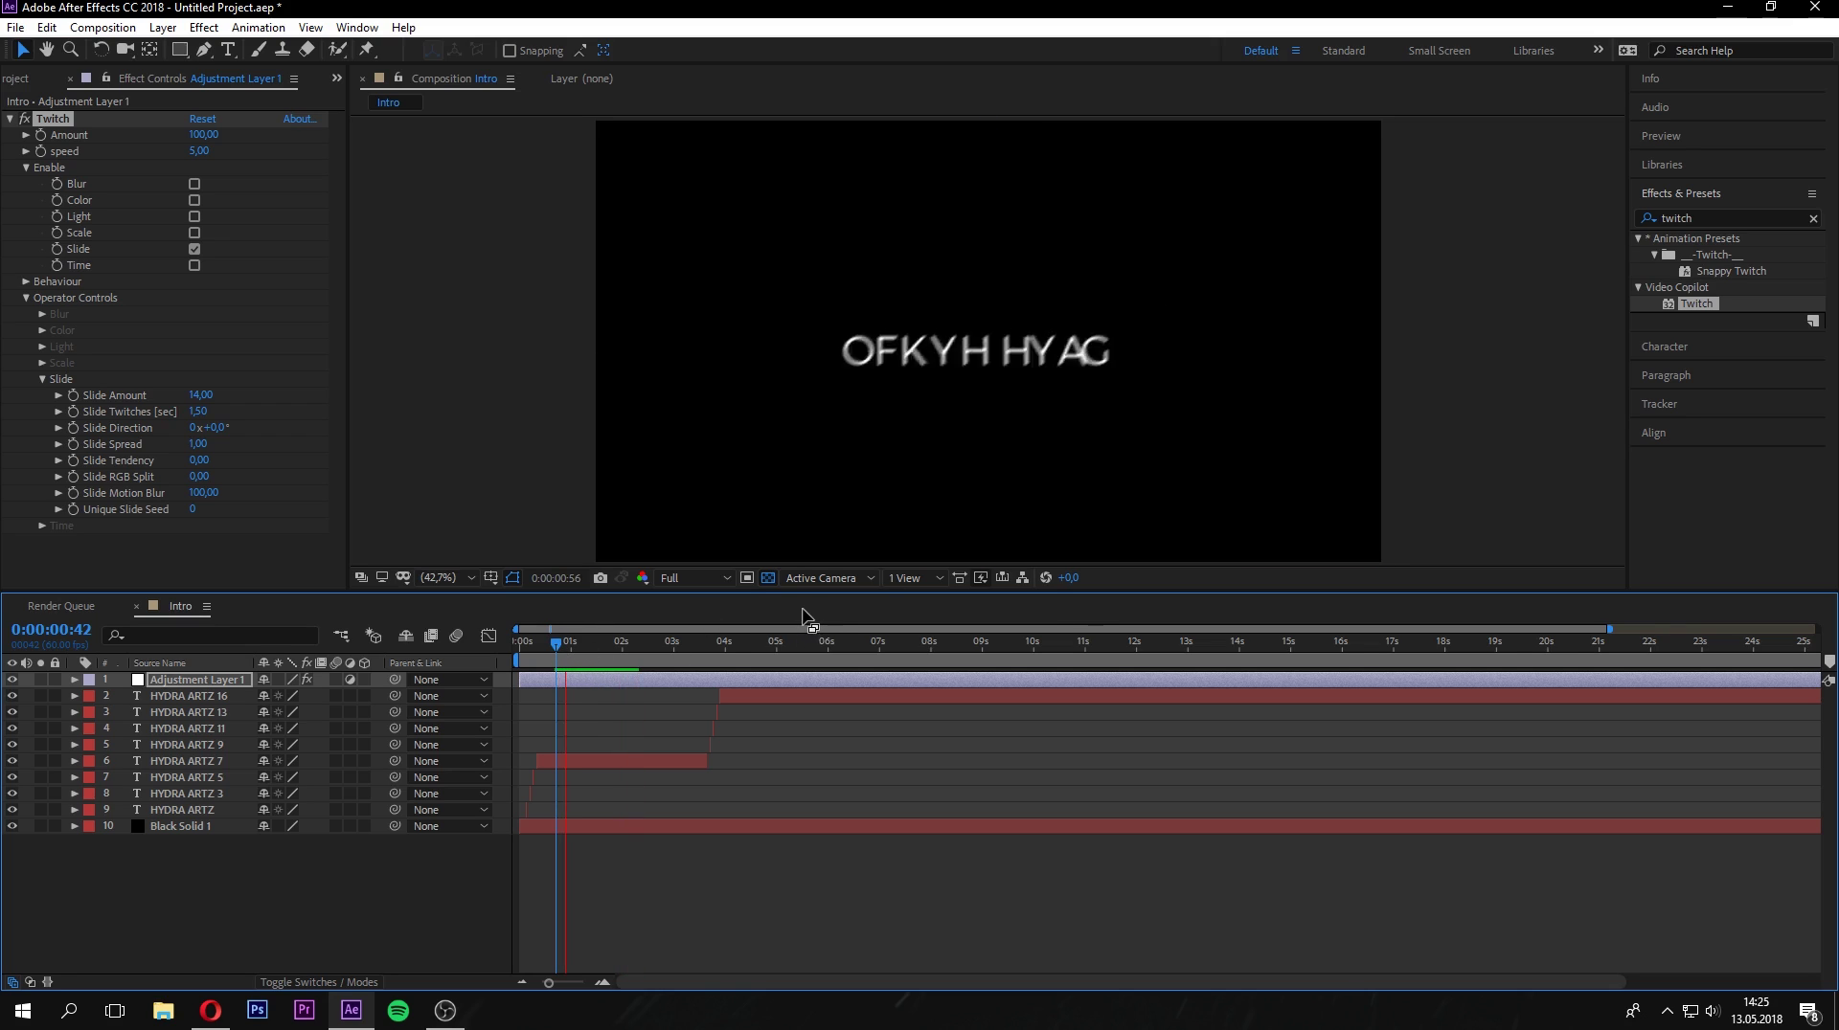
Set the Twitch effect's Slide RGB Split to 18 and preview the colour separation from 0:00:00:44.
left_click(571, 644)
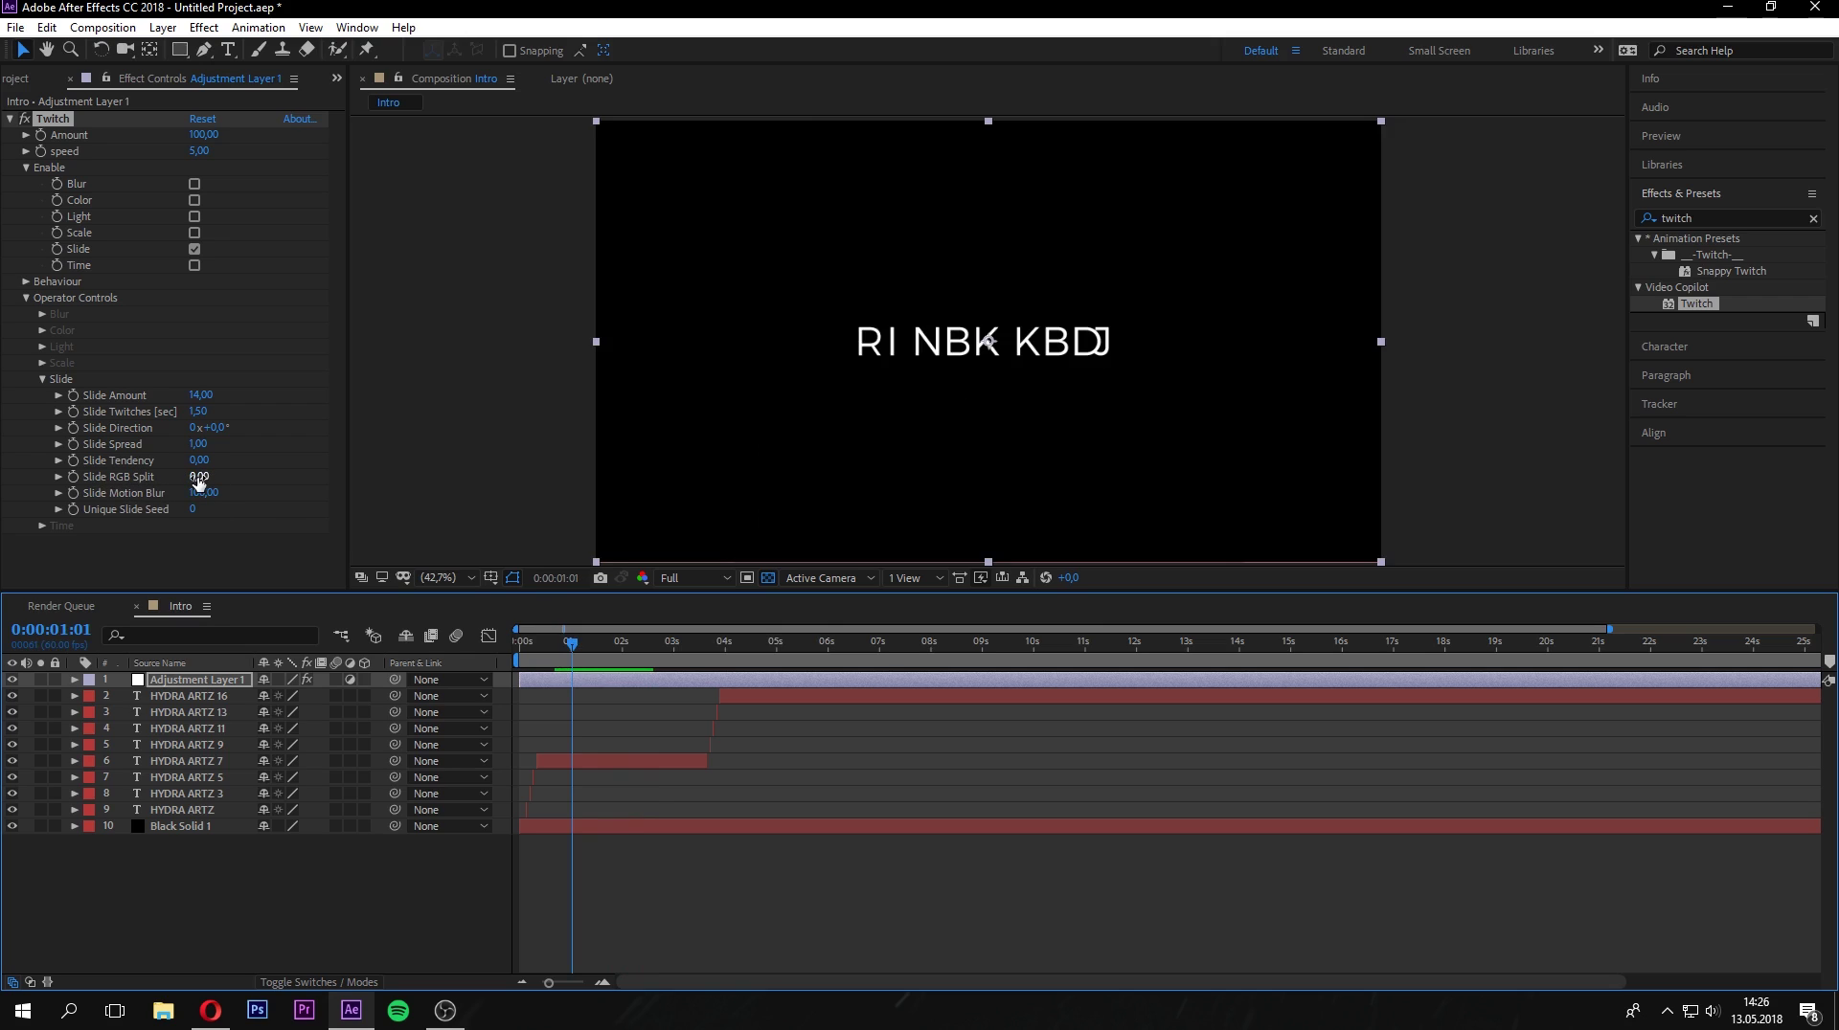
left_click_drag(208, 478, 215, 476)
left_click_drag(562, 644, 611, 654)
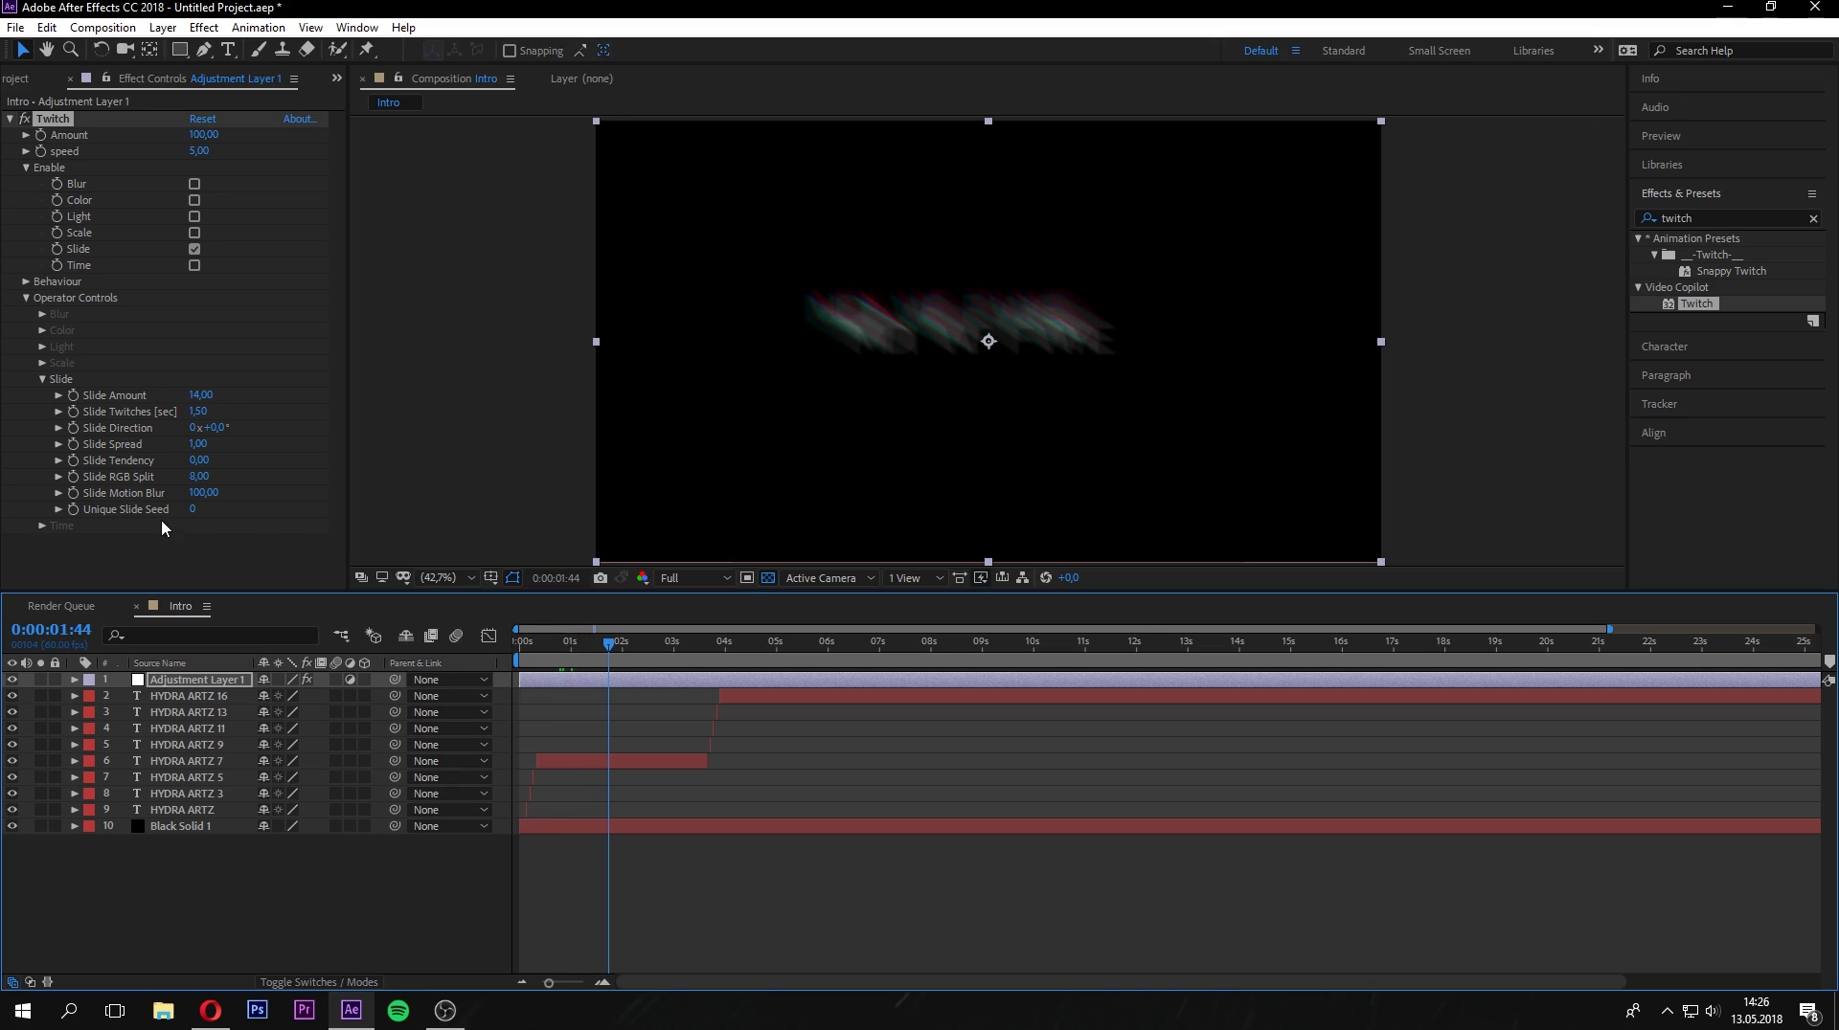
left_click_drag(205, 478, 217, 481)
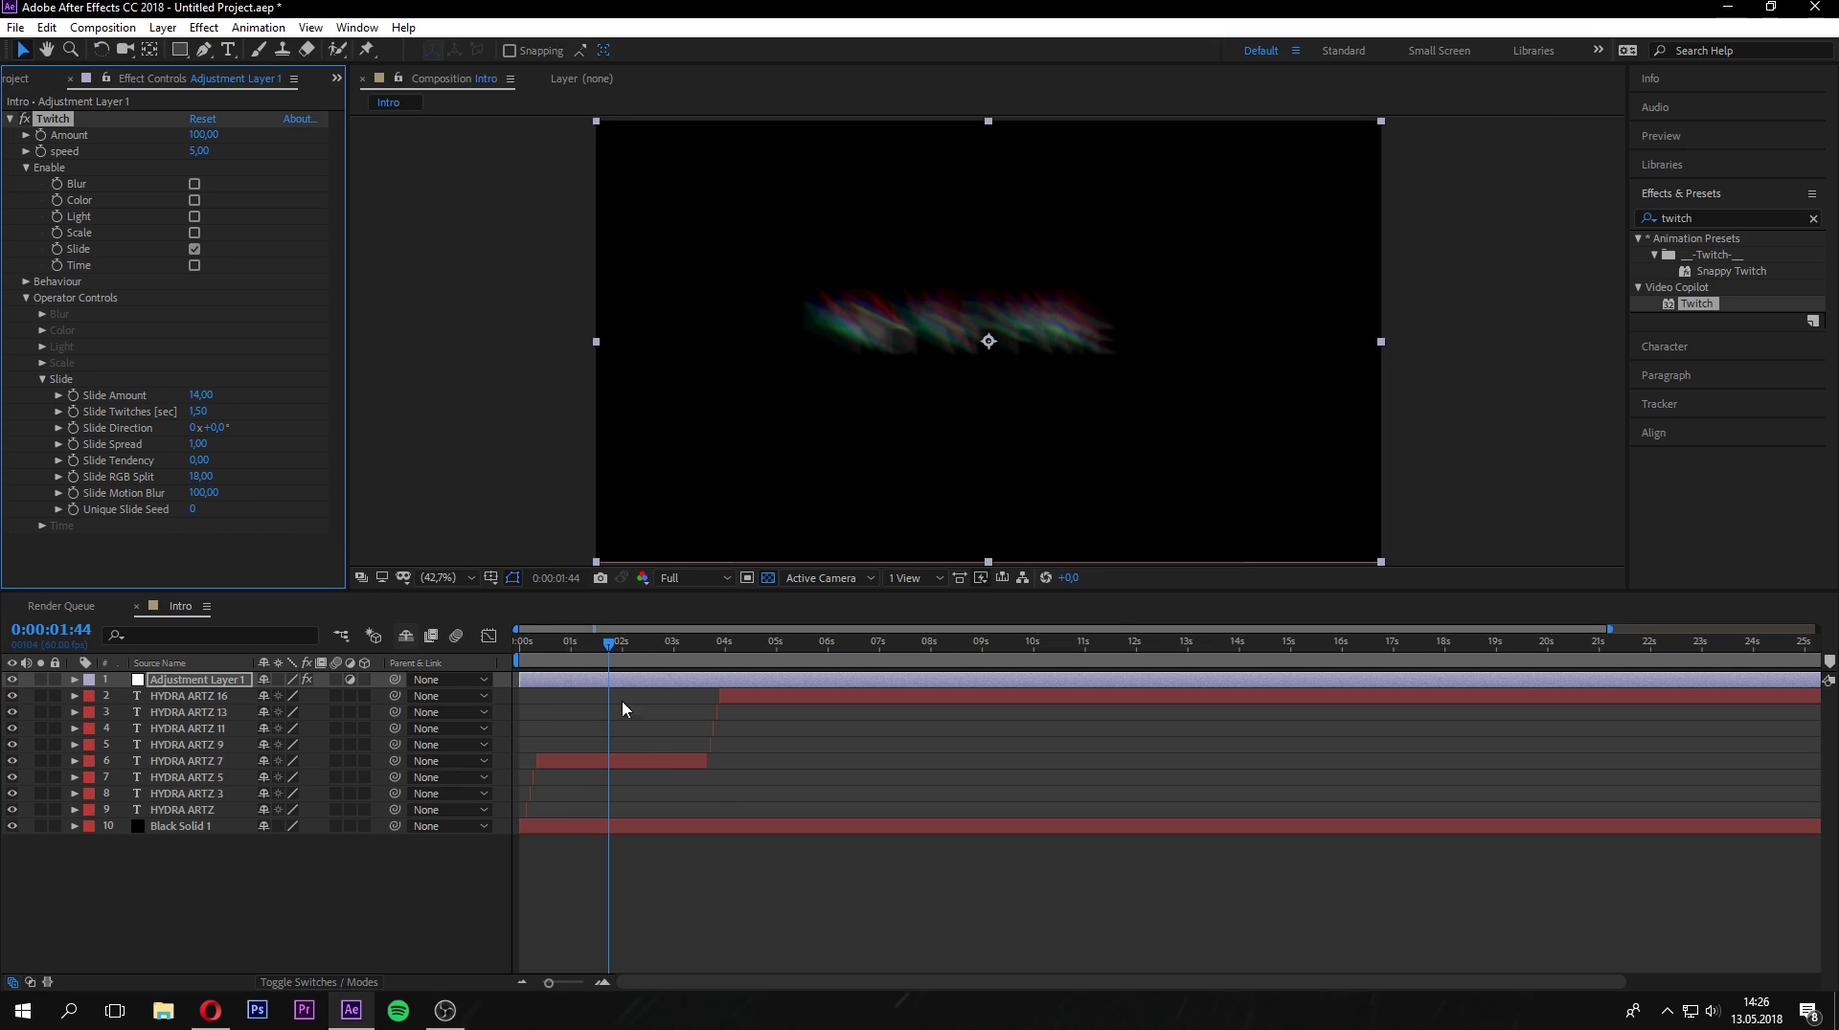
left_click_drag(617, 661, 557, 661)
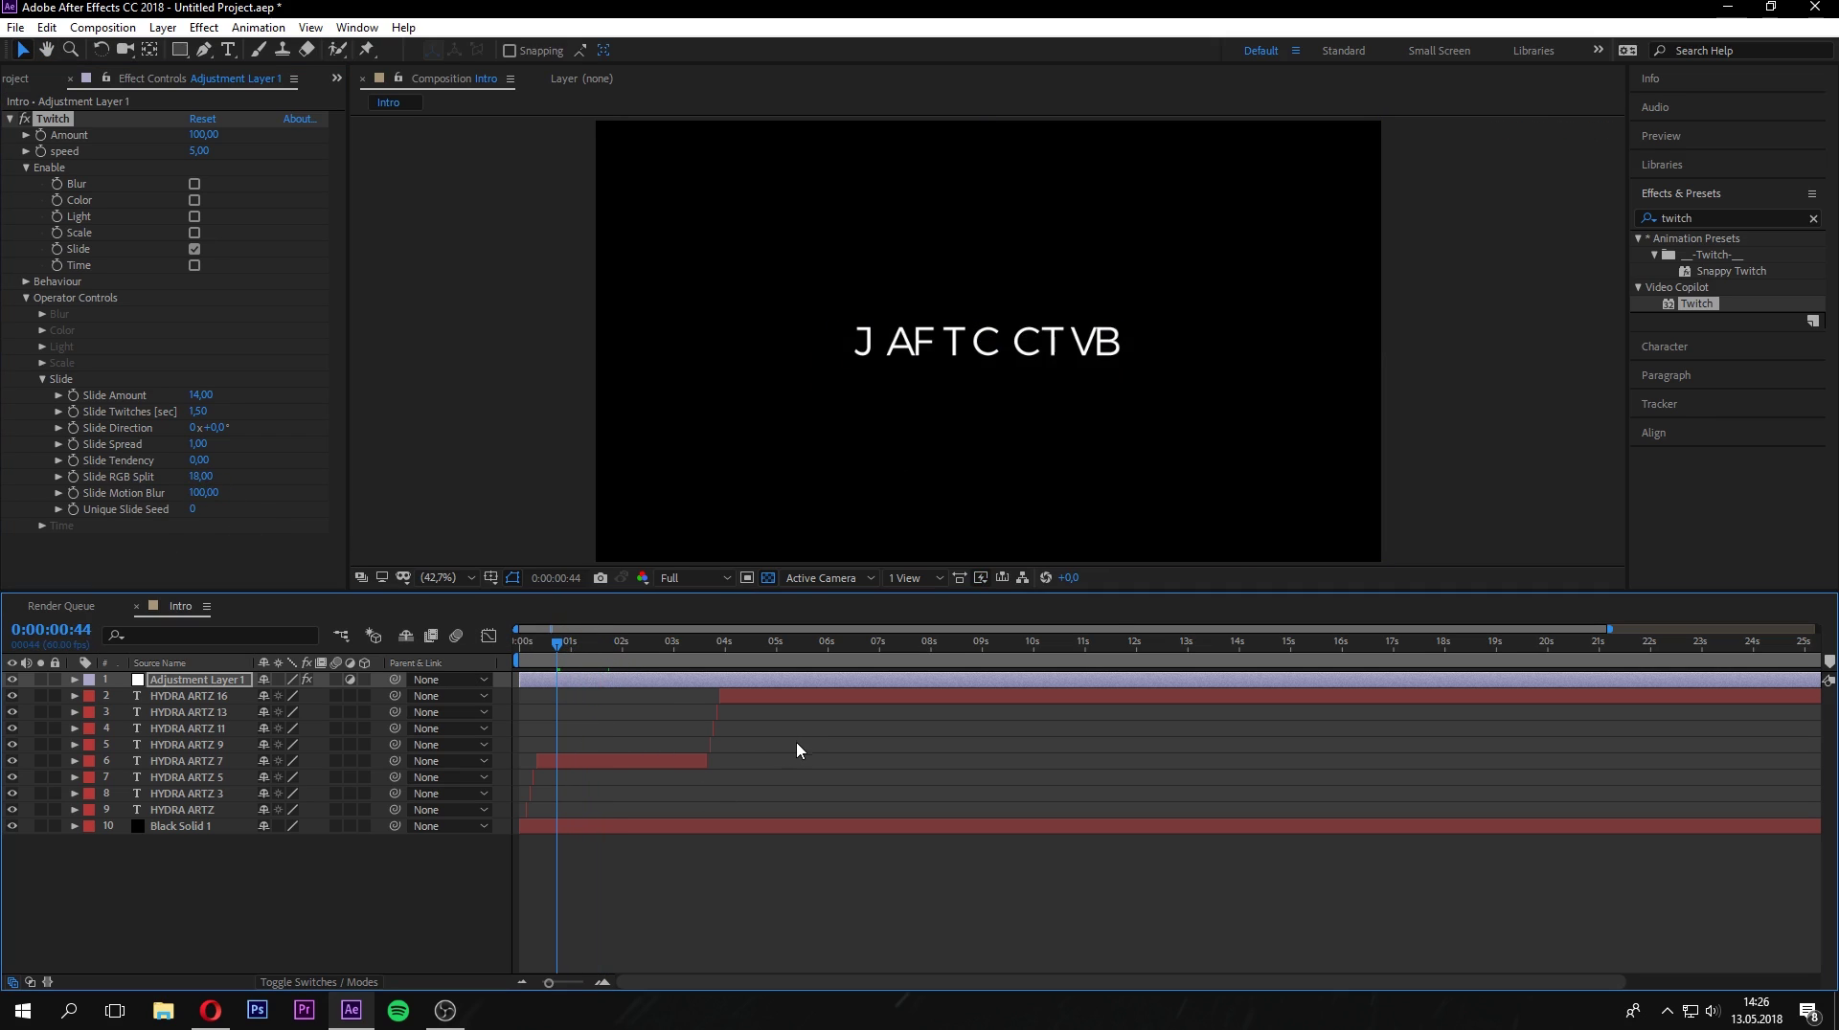
key("space")
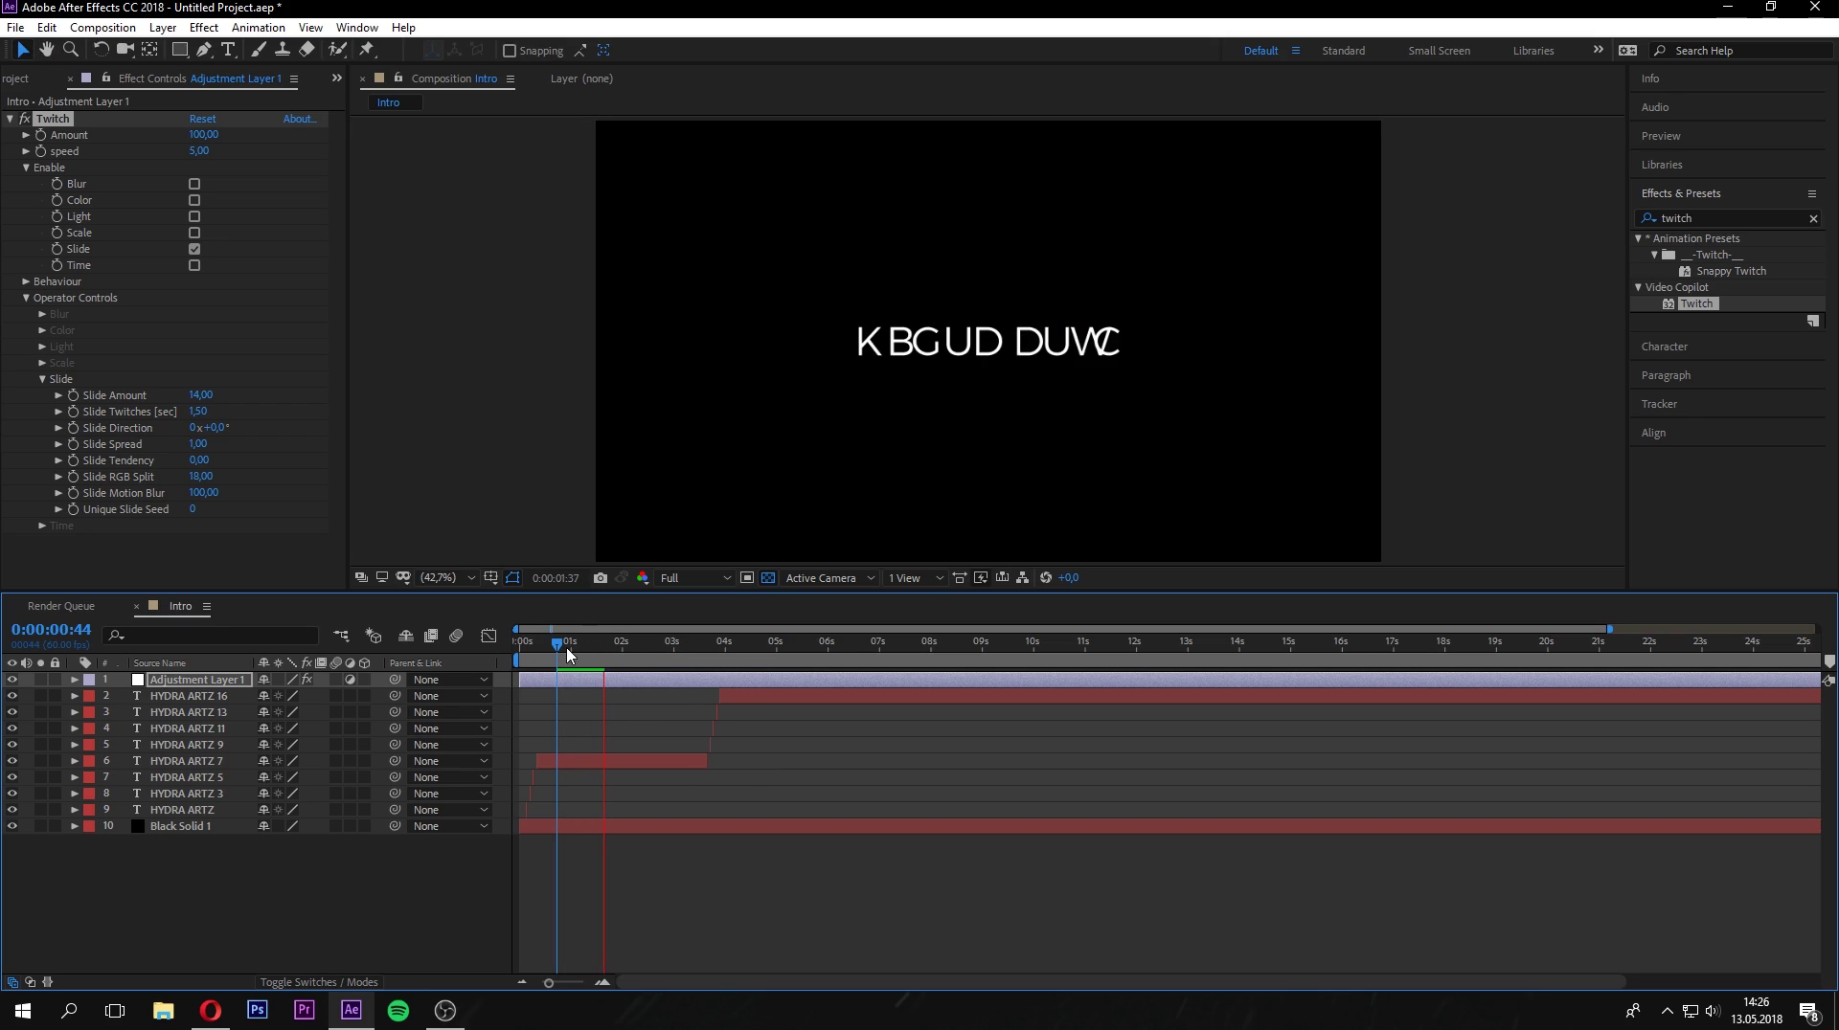
Set the Twitch effect's Slide RGB Split to 15 and preview the result from 0:00:00:59.
key("space")
left_click(203, 477)
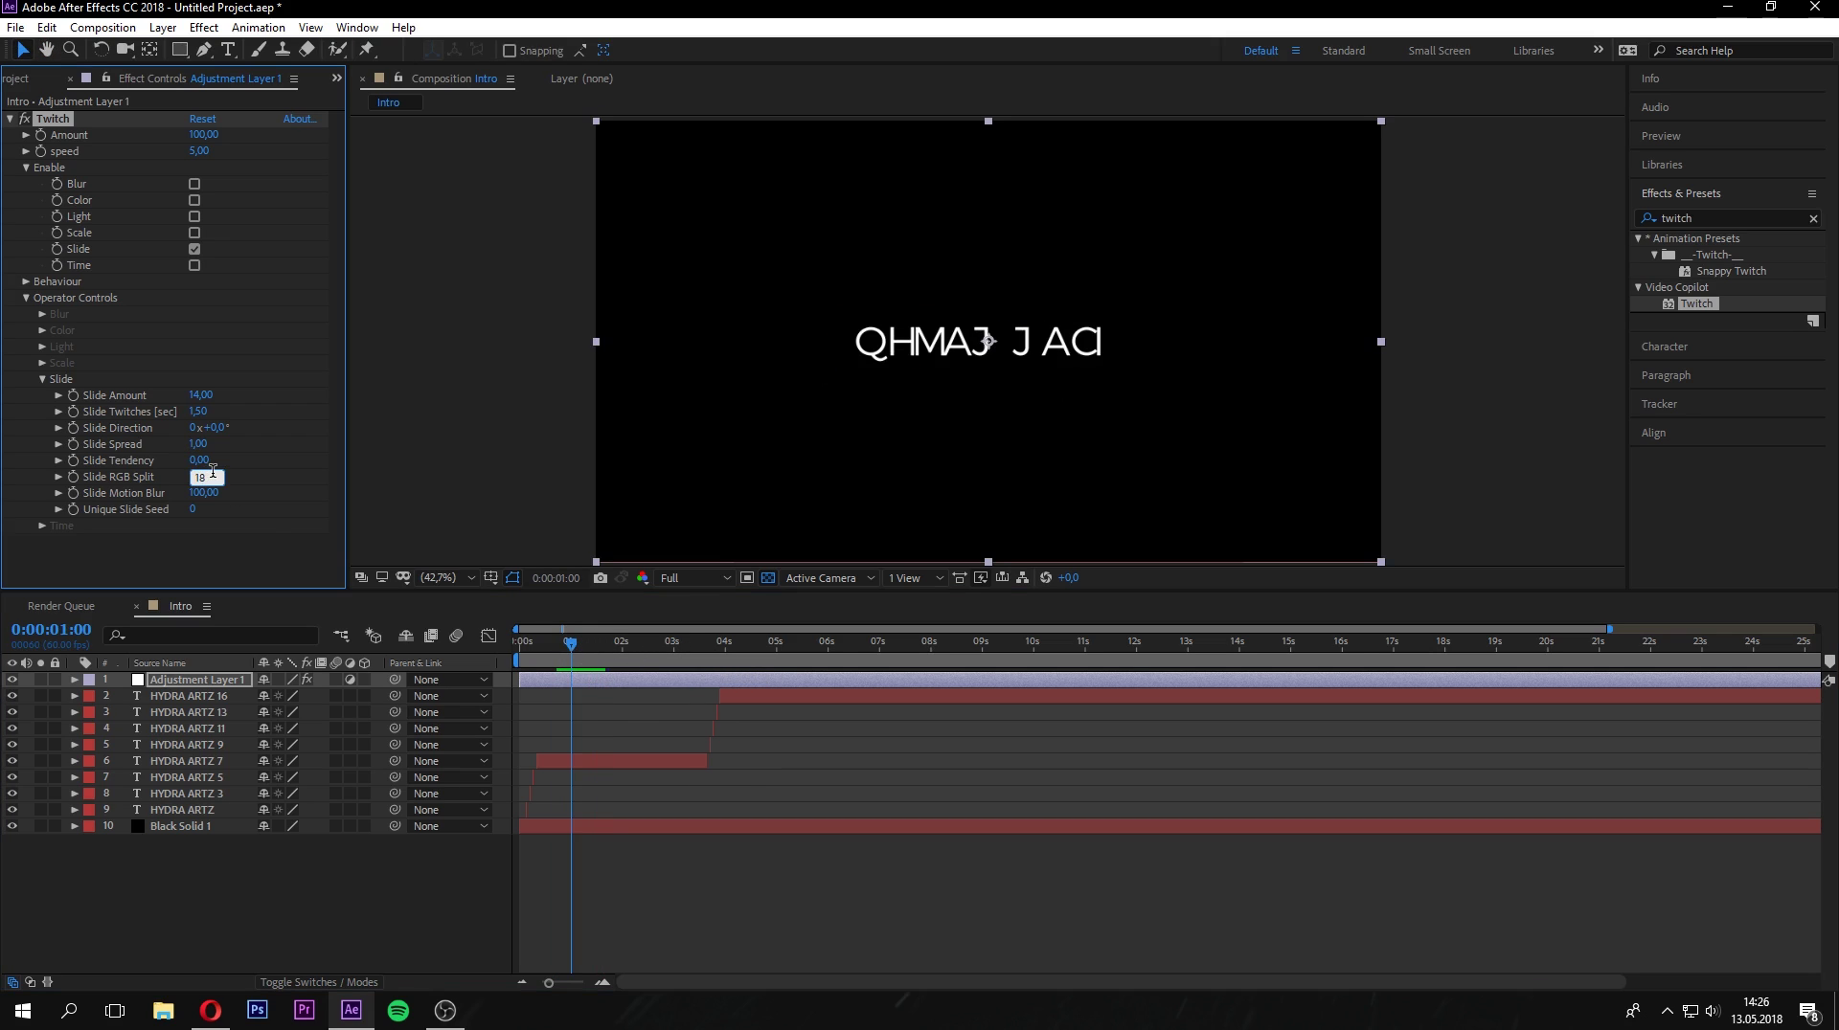
type("15")
key("Return")
mouse_move(572, 648)
left_mouse_down()
mouse_move(551, 648)
mouse_move(570, 650)
left_mouse_up()
key("space")
key("space")
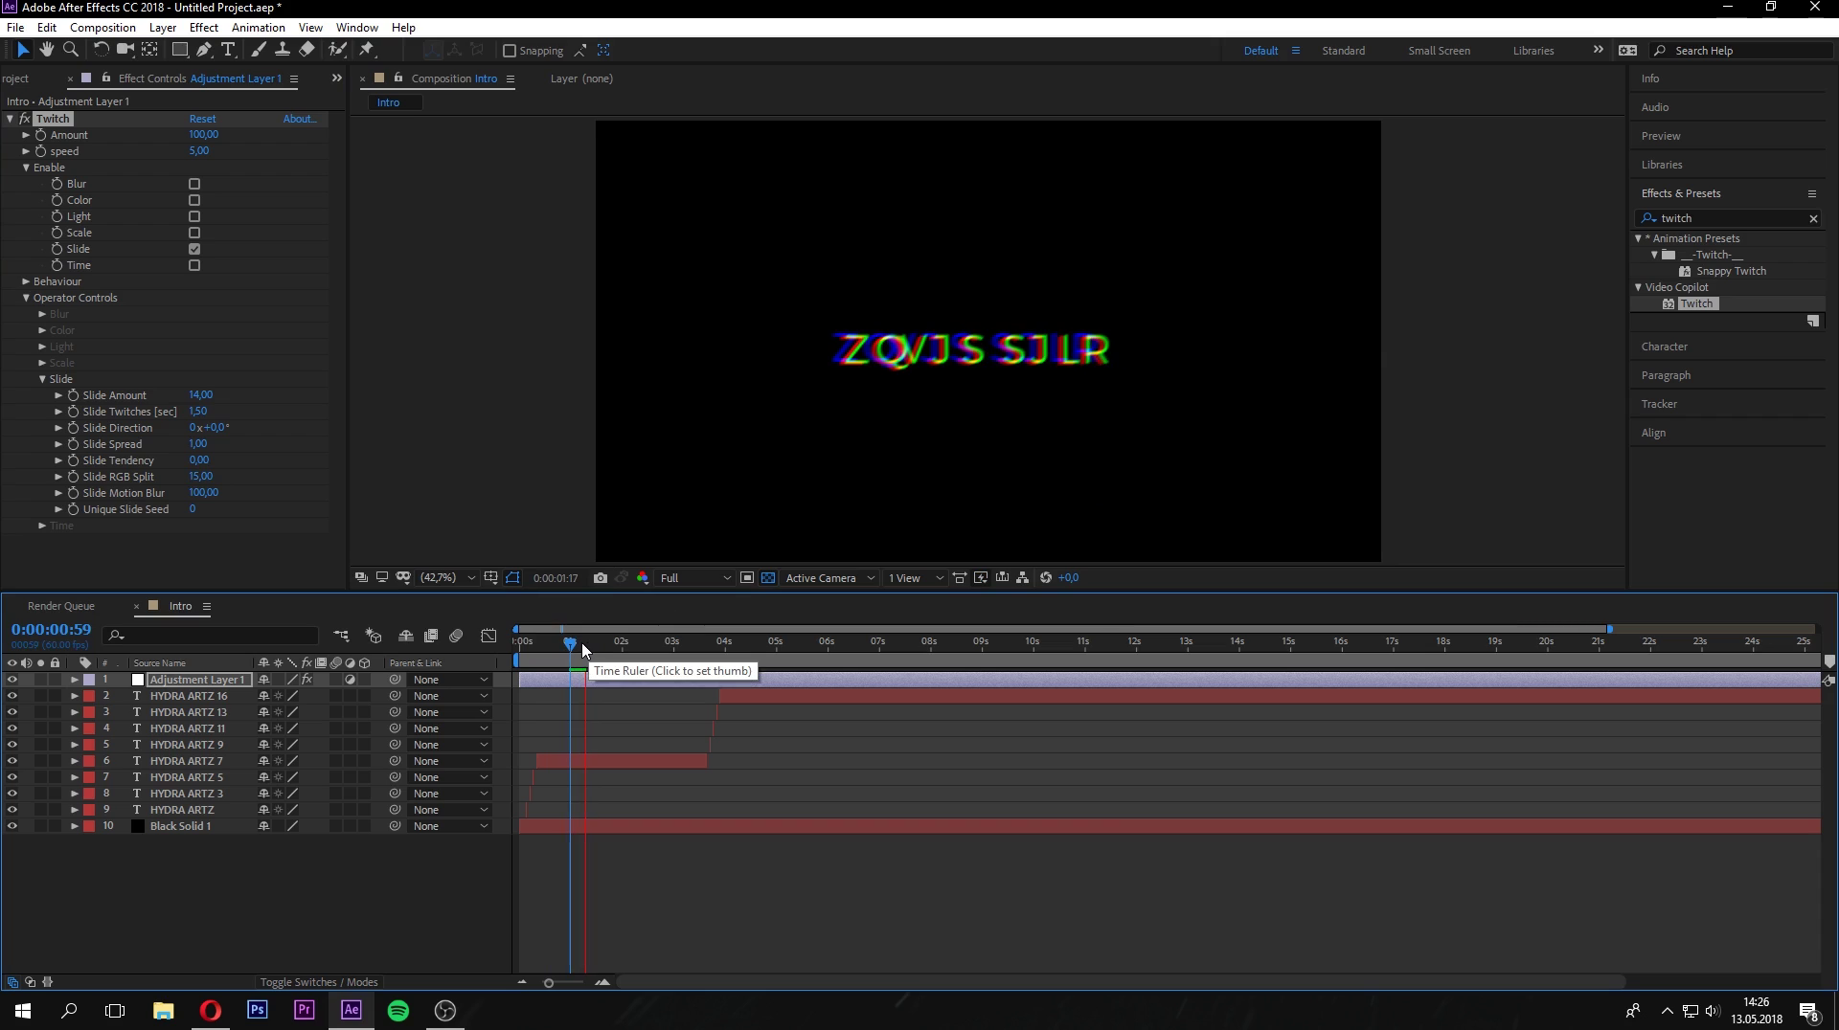
Lower the composition preview resolution to Half.
left_click_drag(589, 649, 627, 650)
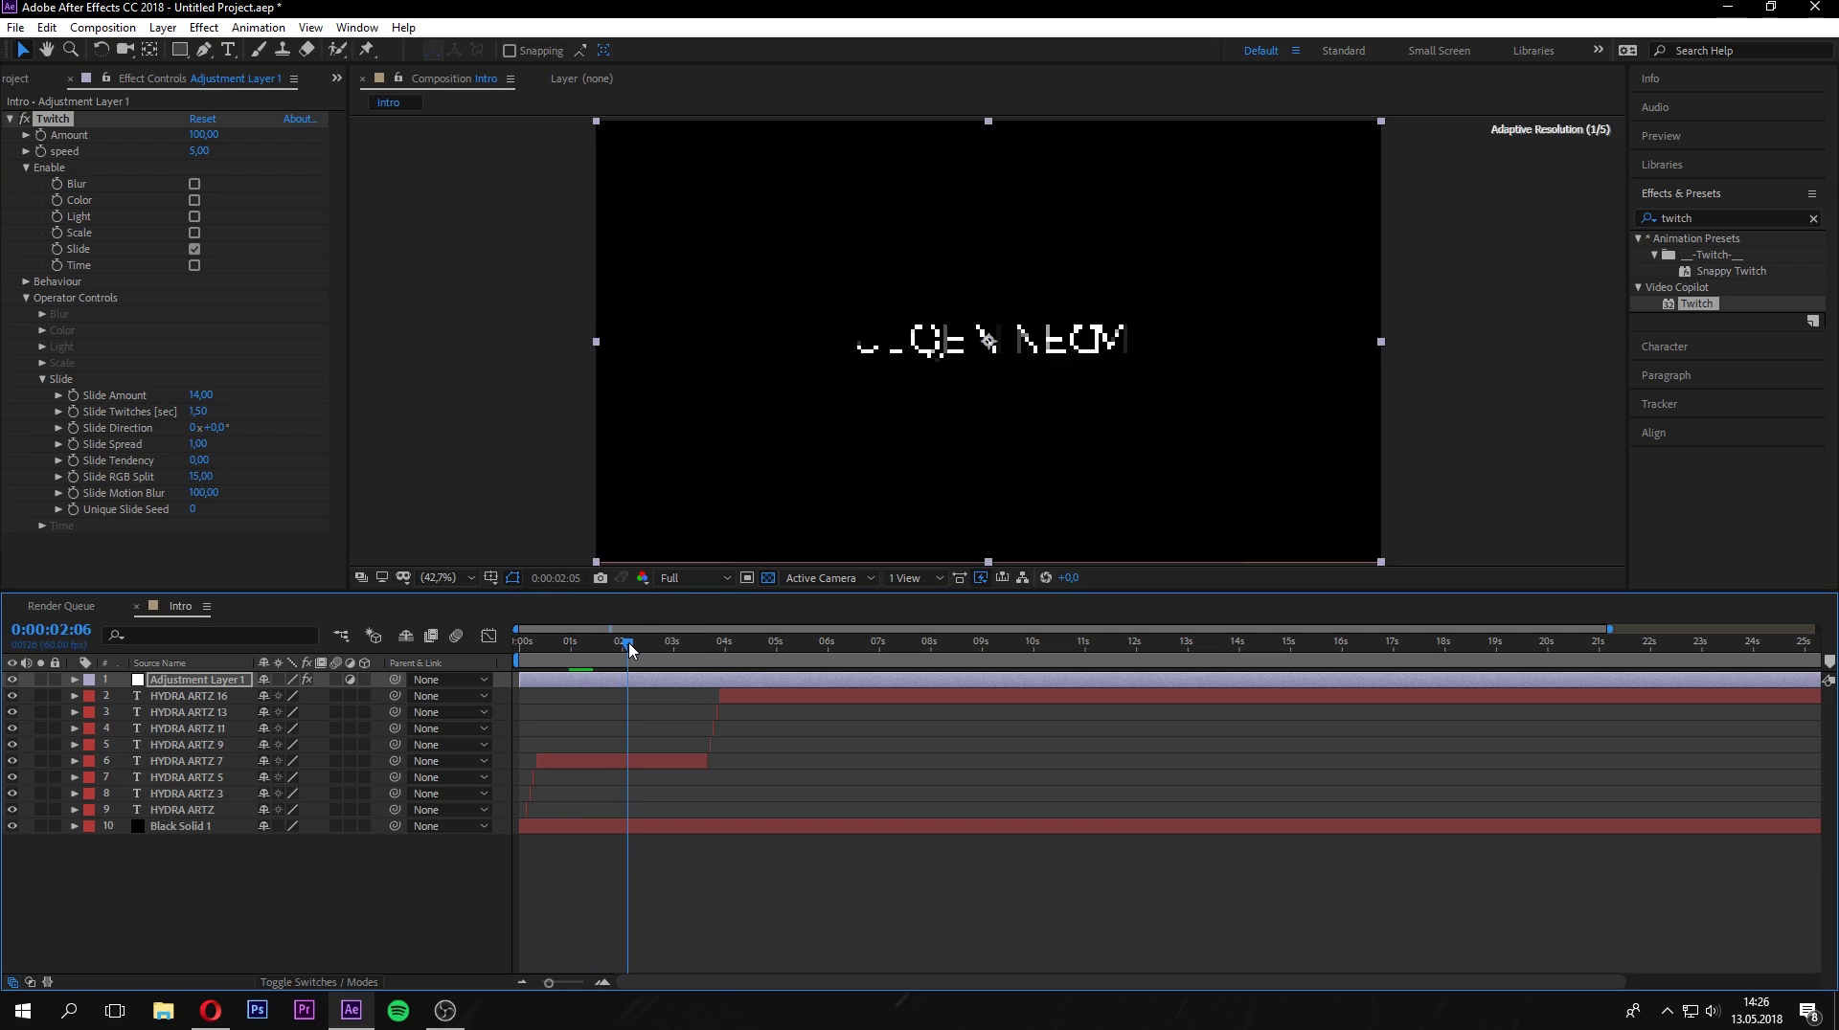
left_click(694, 577)
left_click(685, 644)
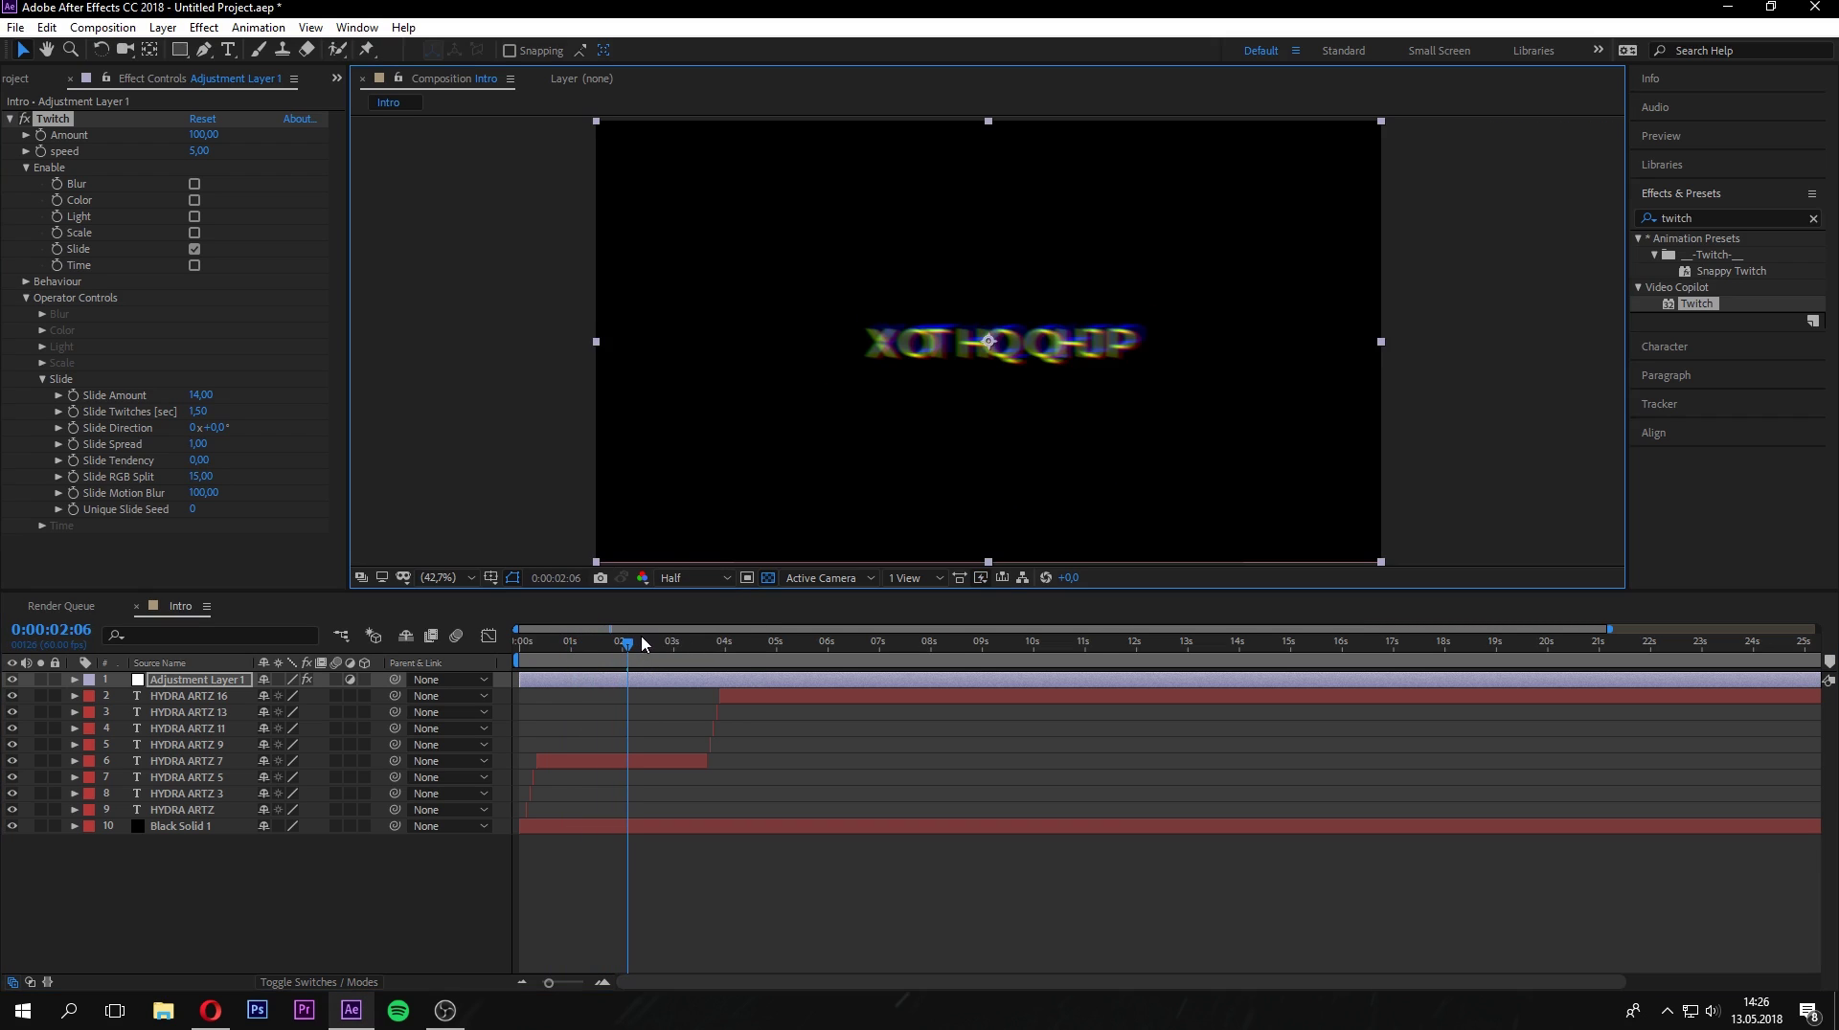
key("space")
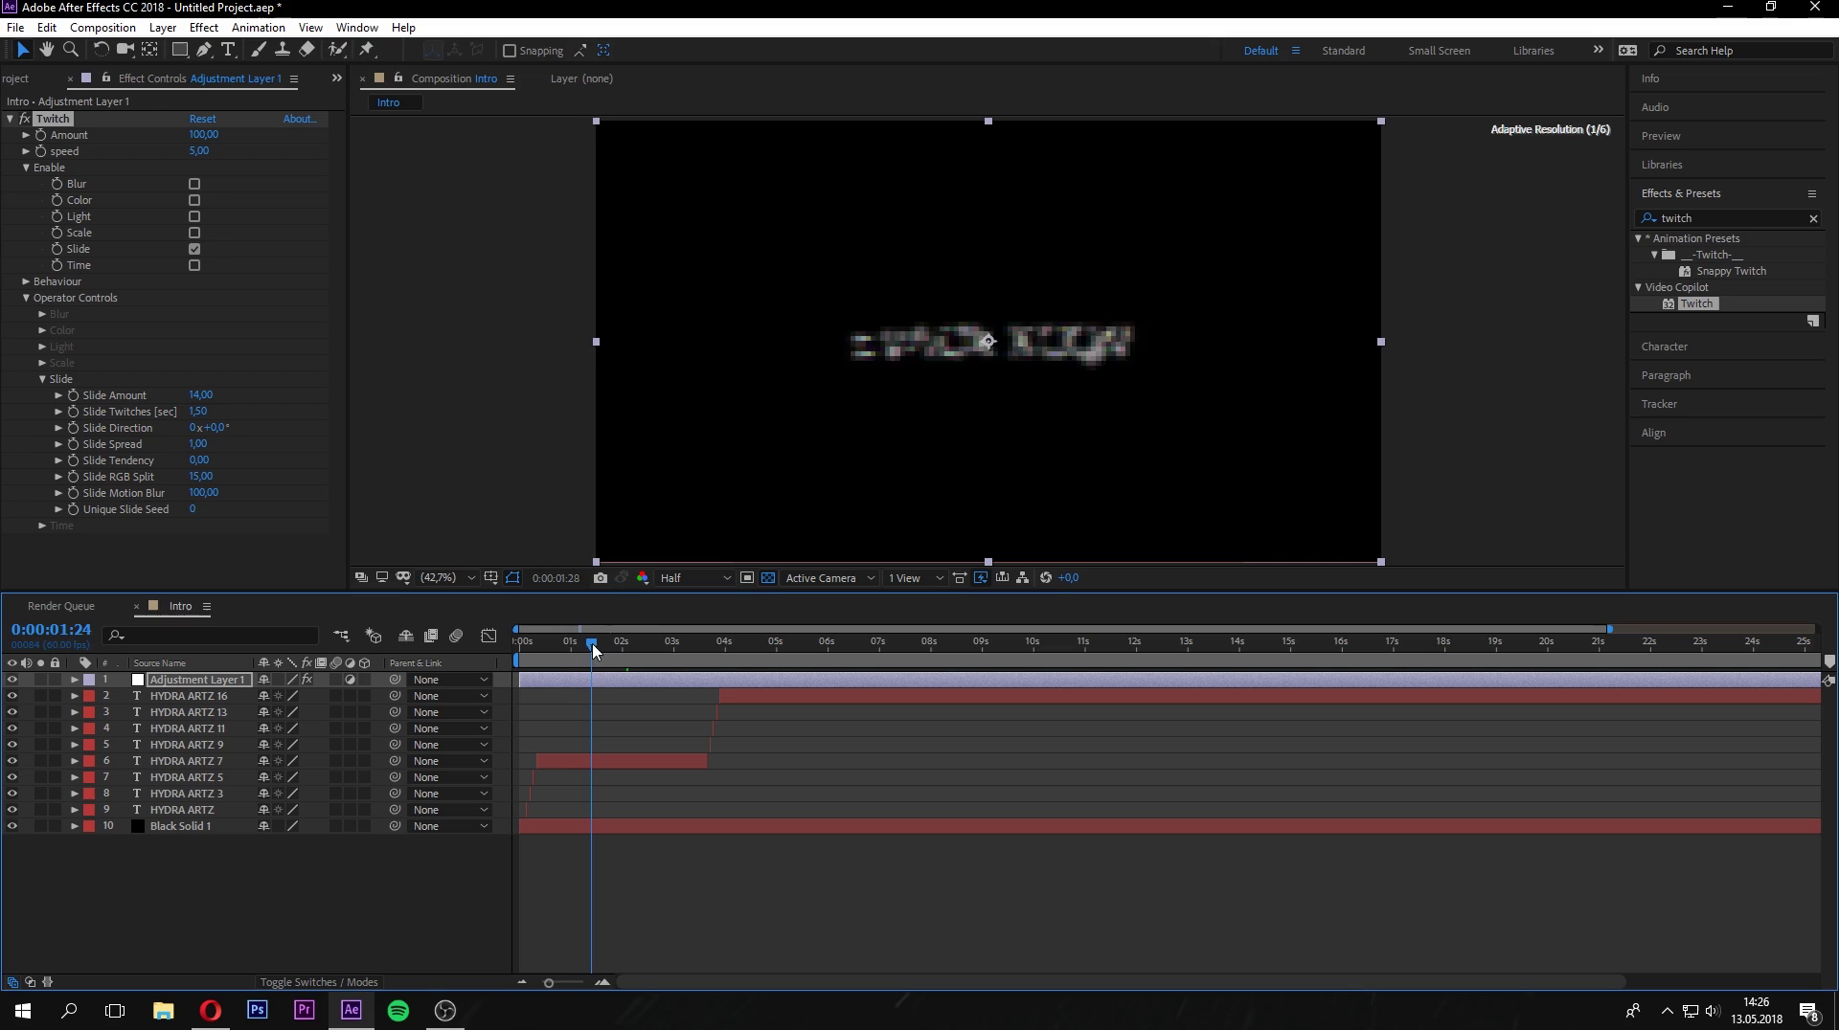
left_click(683, 583)
left_click(691, 648)
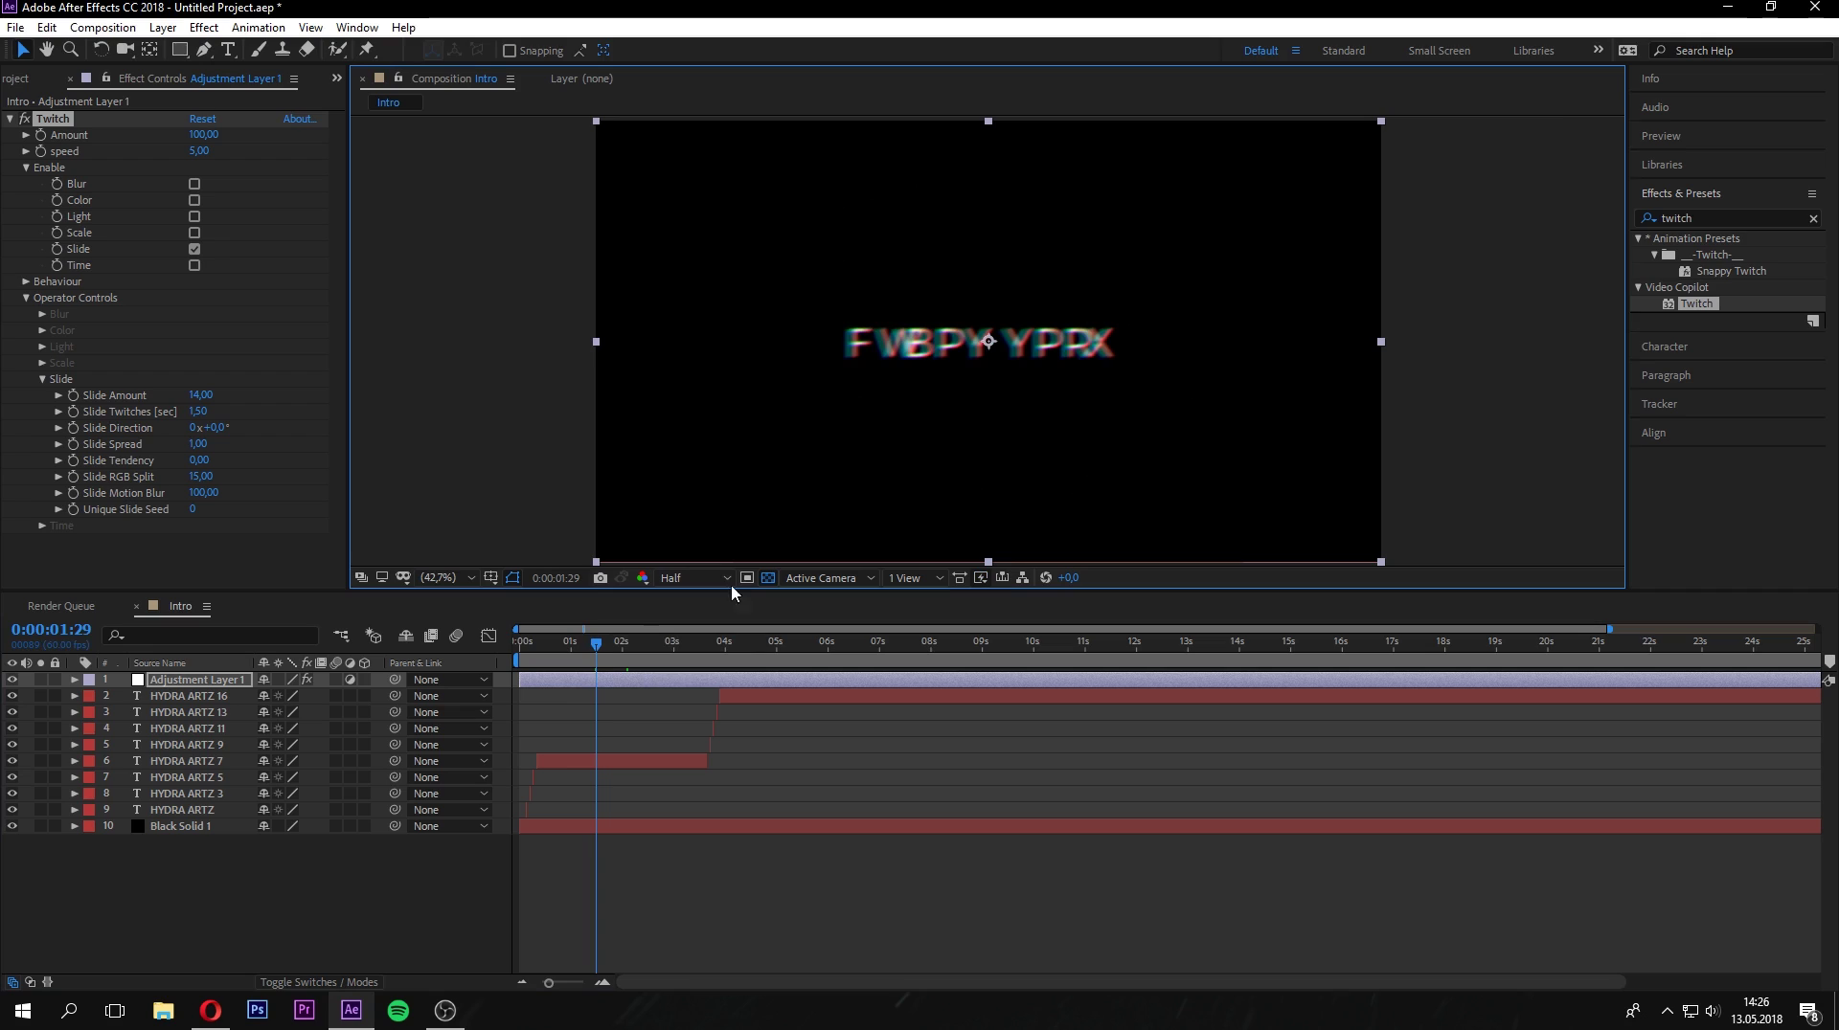
Preview the RGB-split slide at half resolution from 0:00:01:24.
left_click_drag(599, 649, 591, 649)
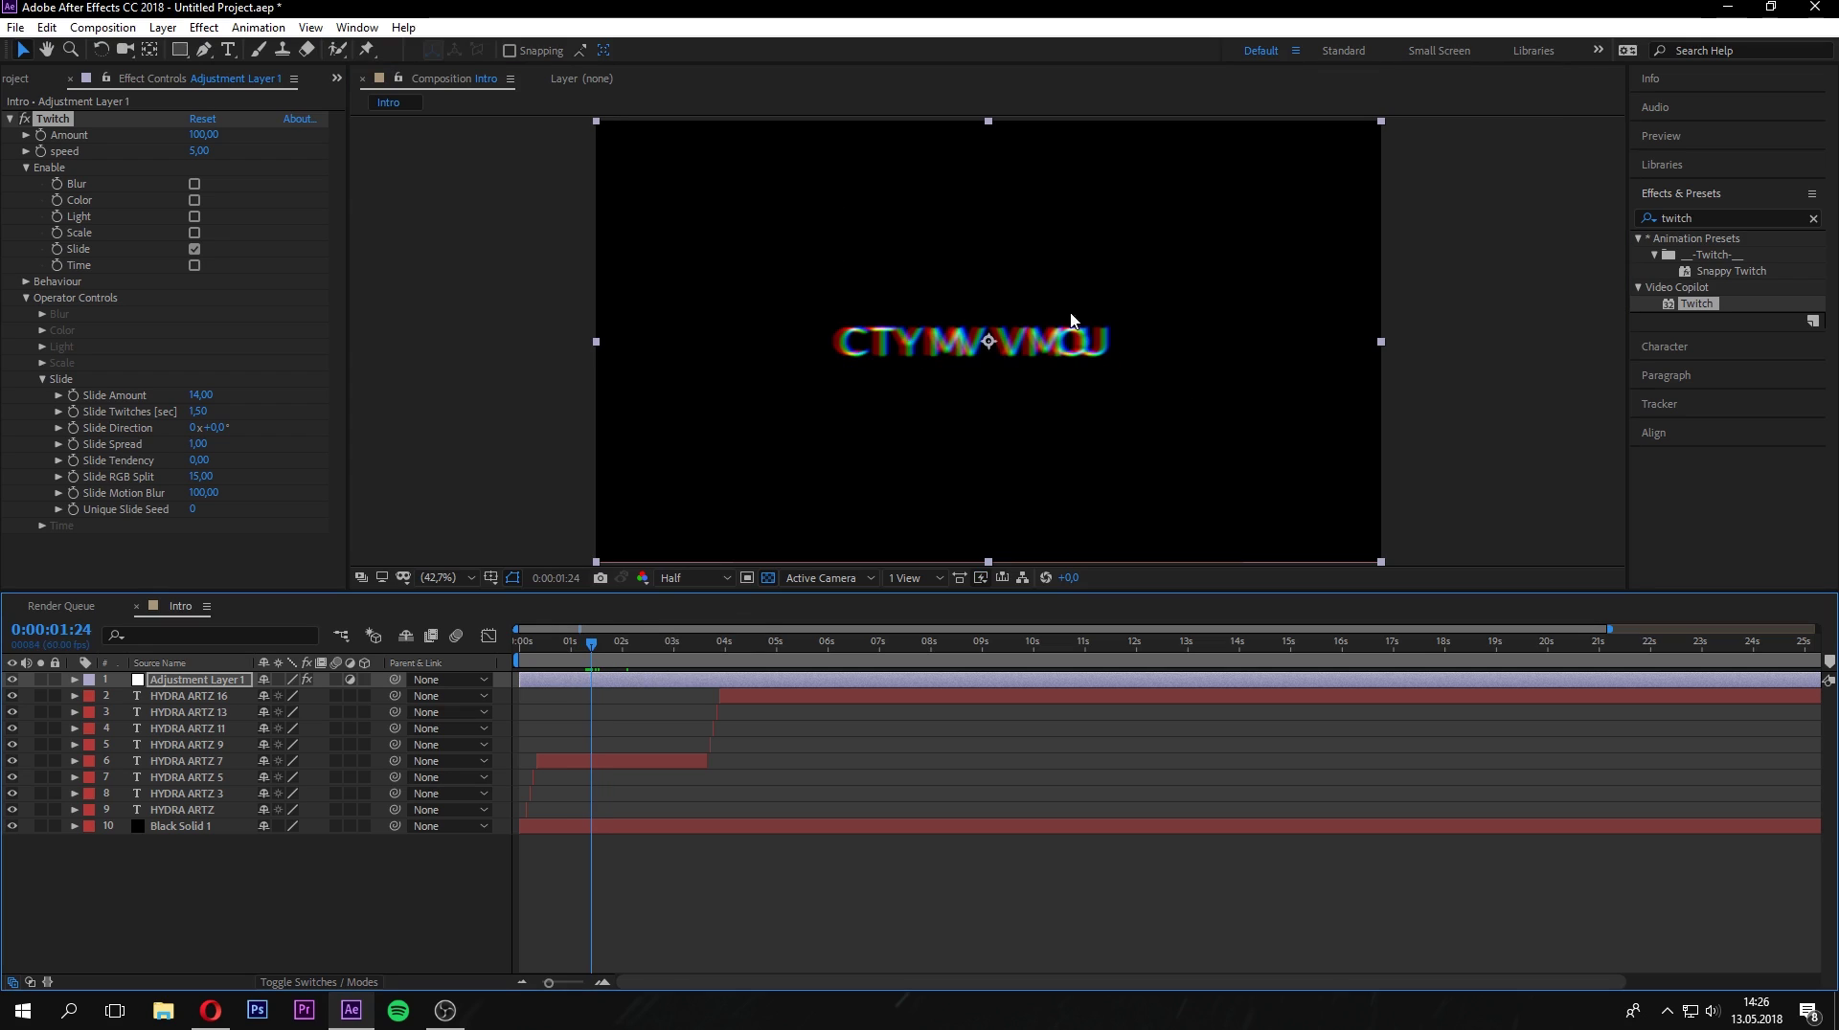
key("space")
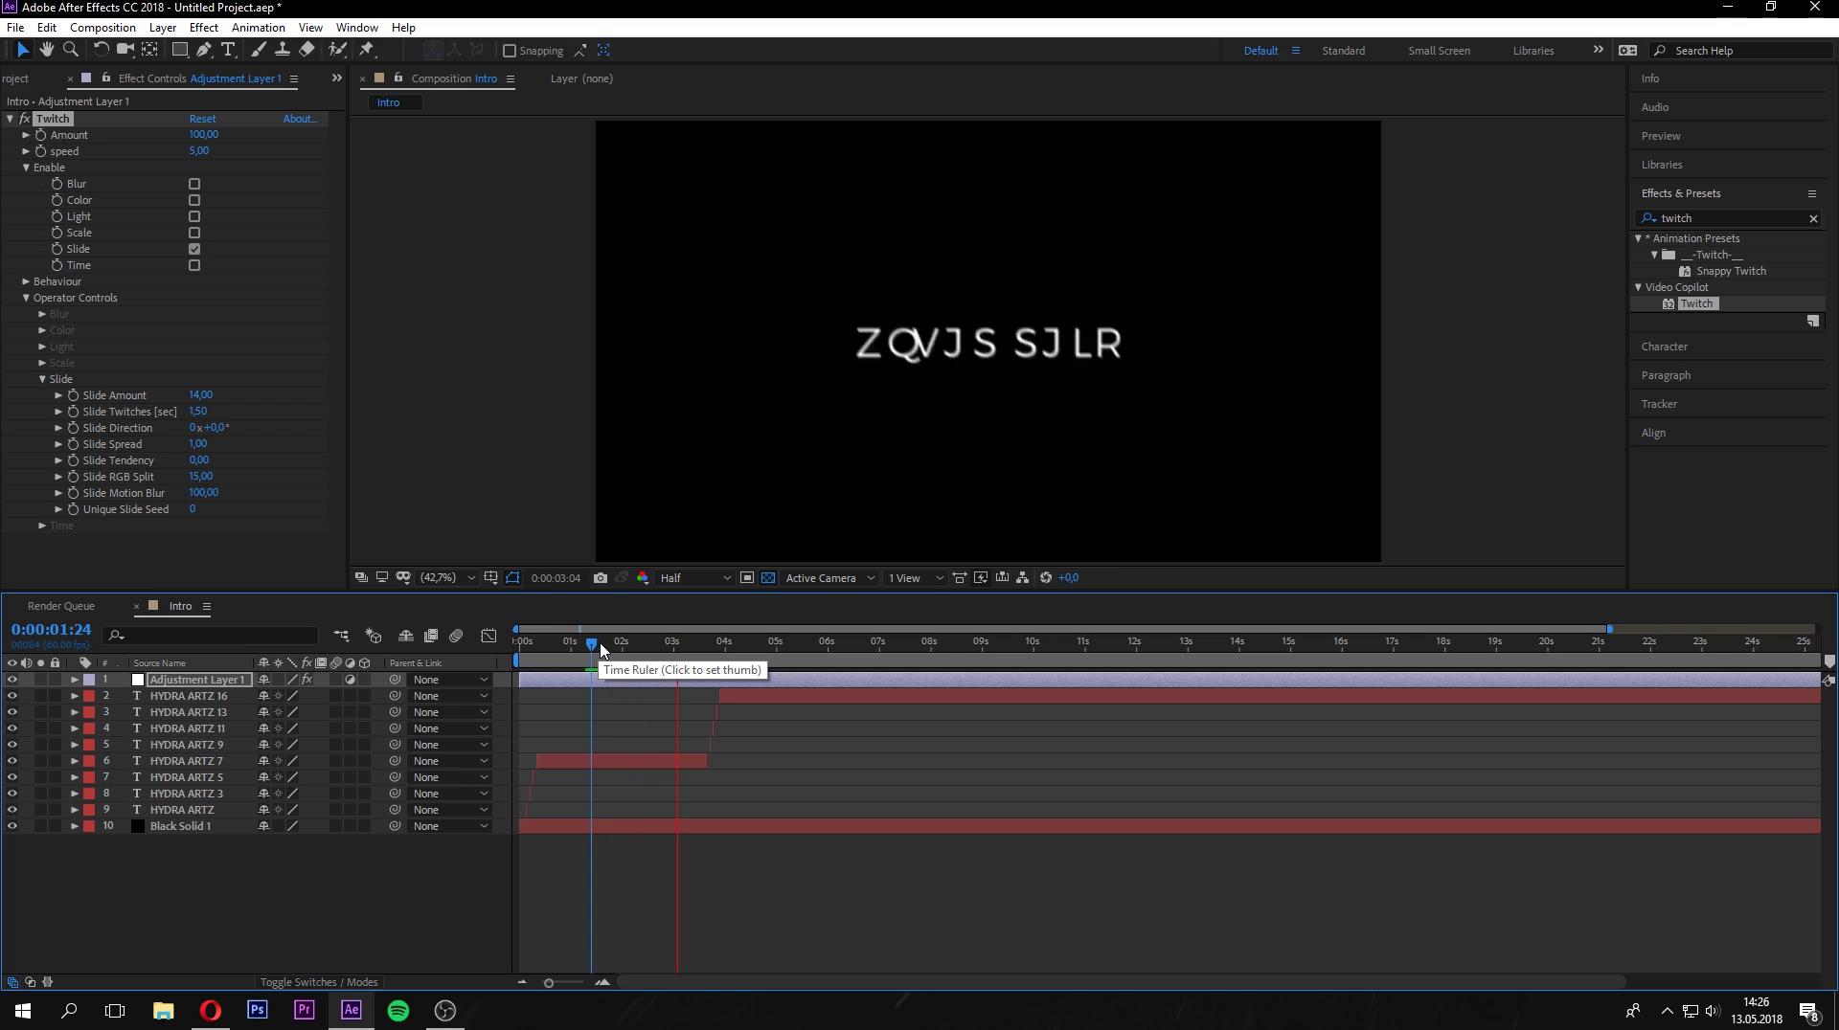
left_click_drag(606, 649, 614, 650)
key("space")
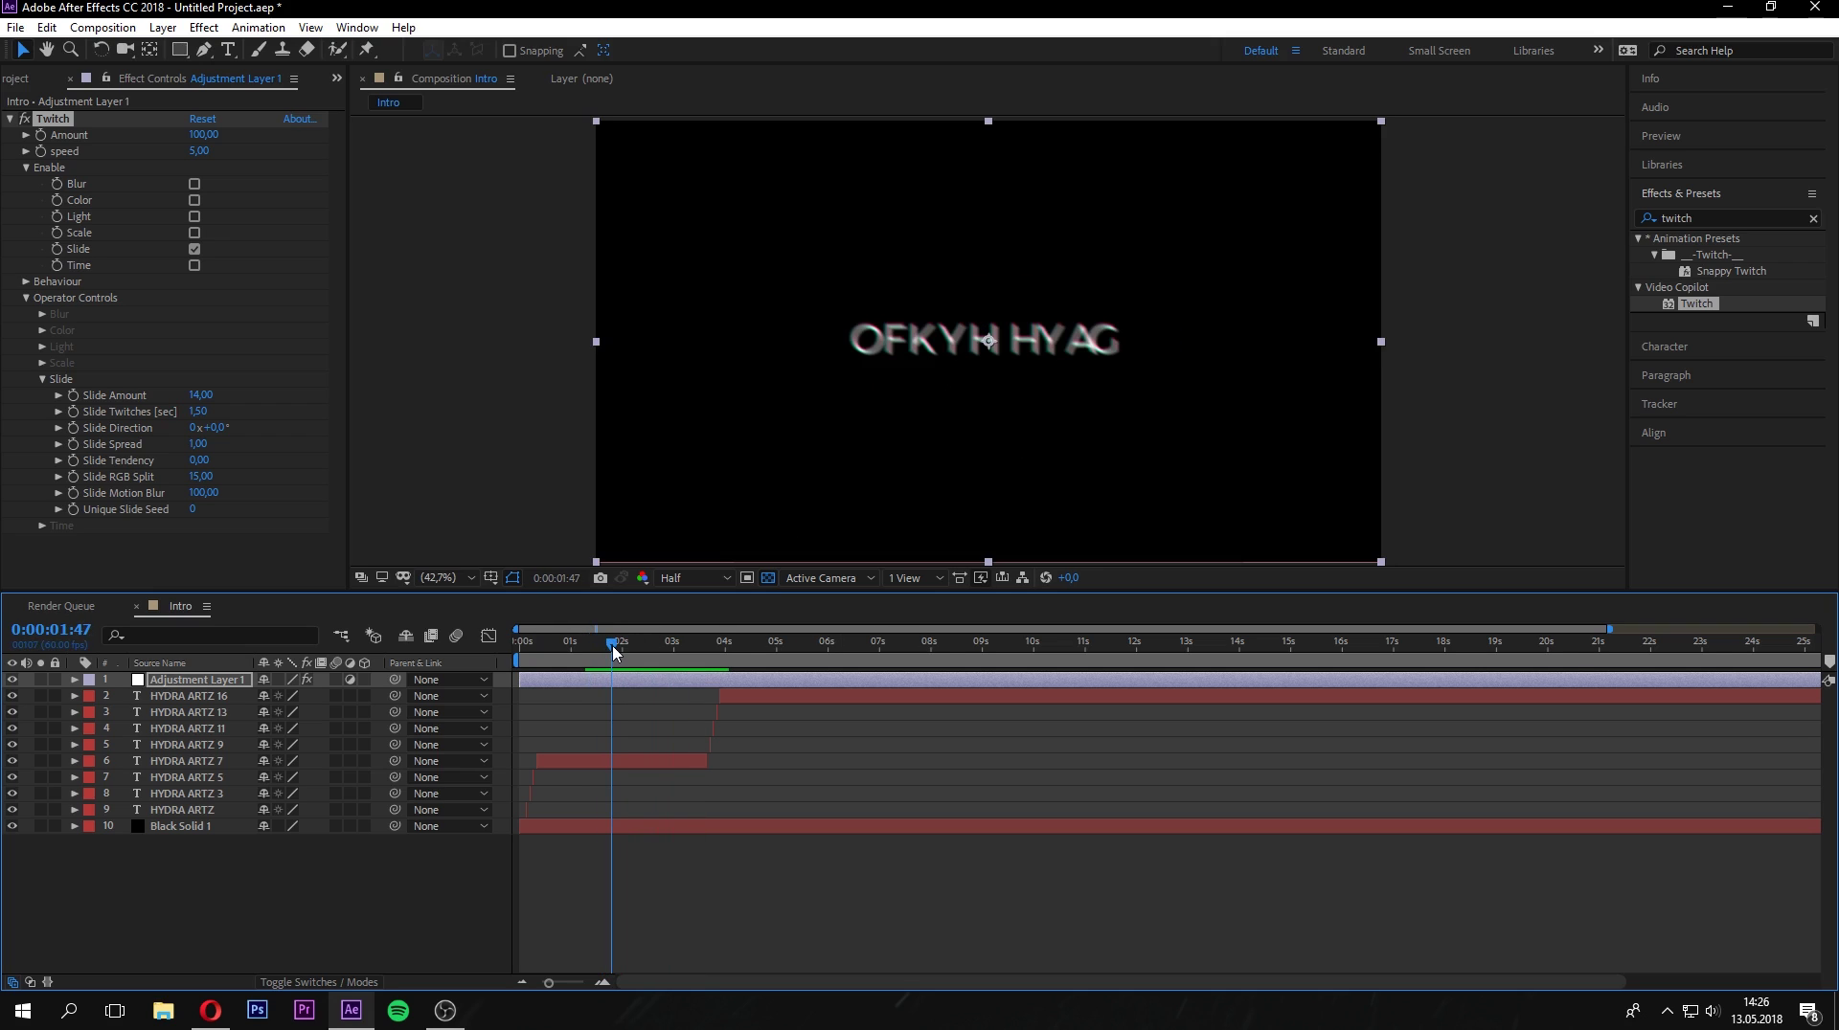
Leave Slide Amount at 14 and preview the intro from 0:00:00:00.
left_click(201, 396)
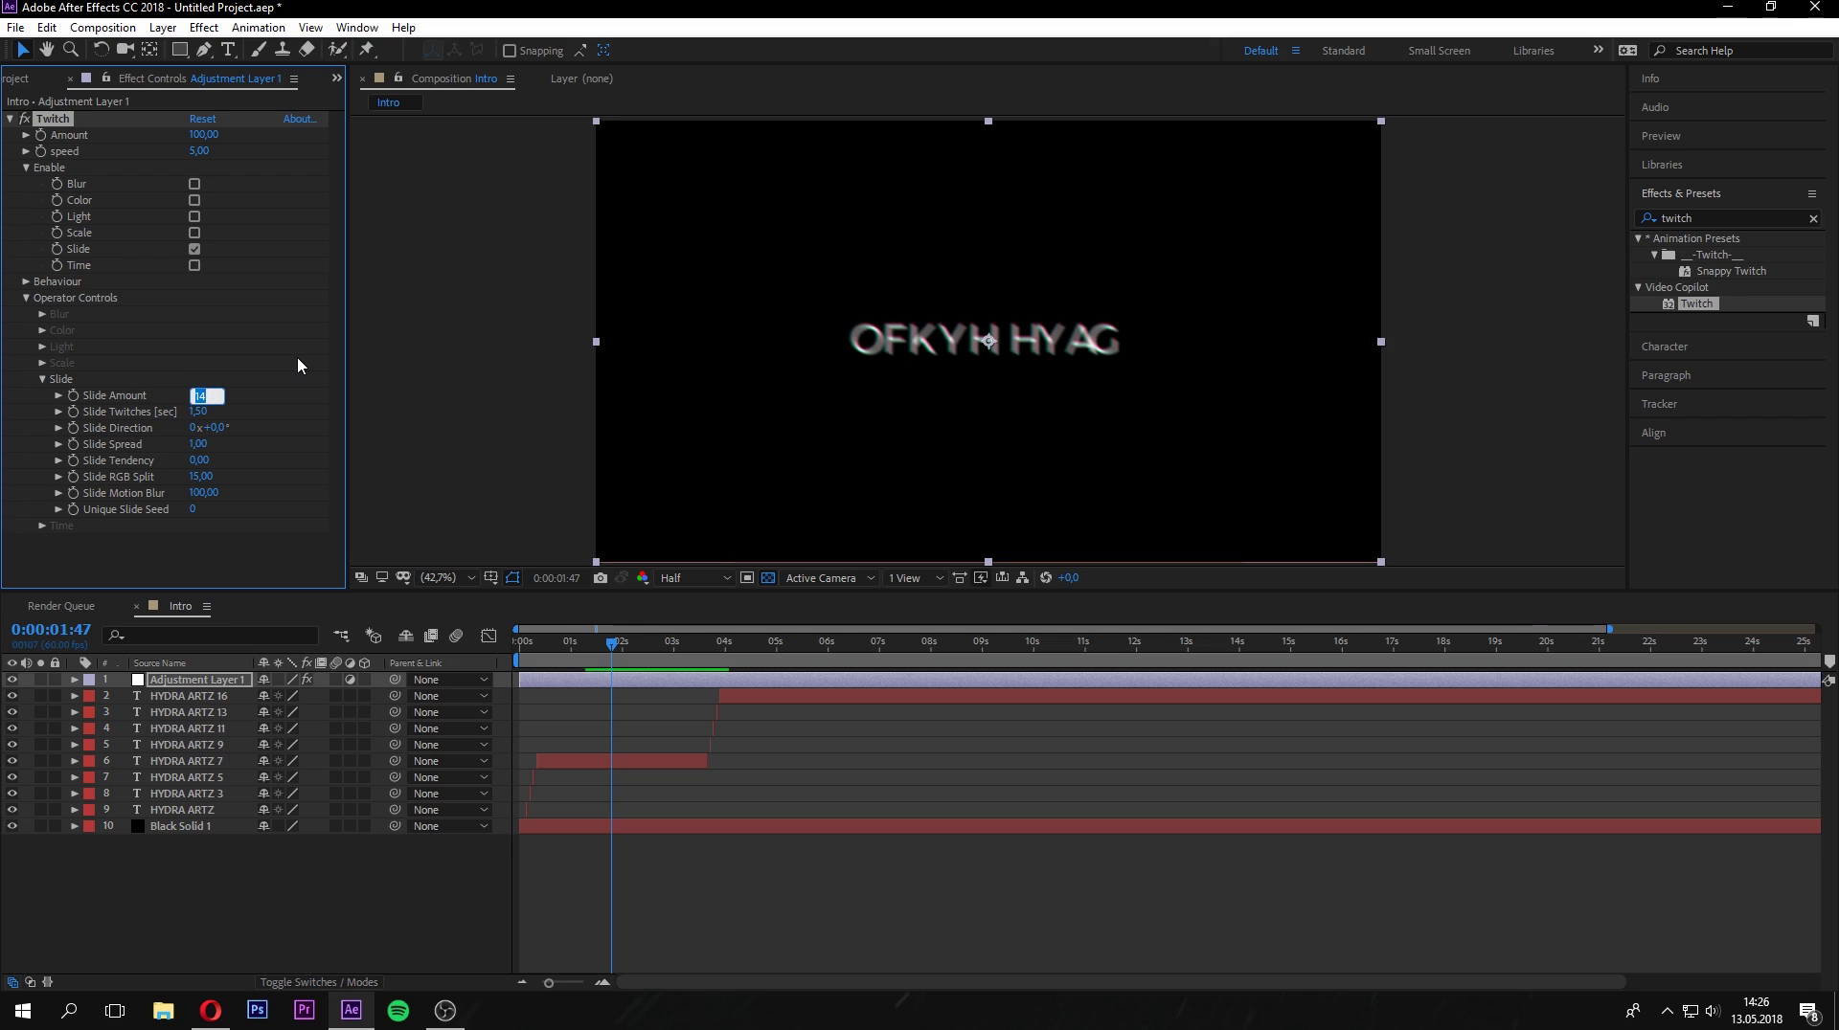
left_click(228, 398)
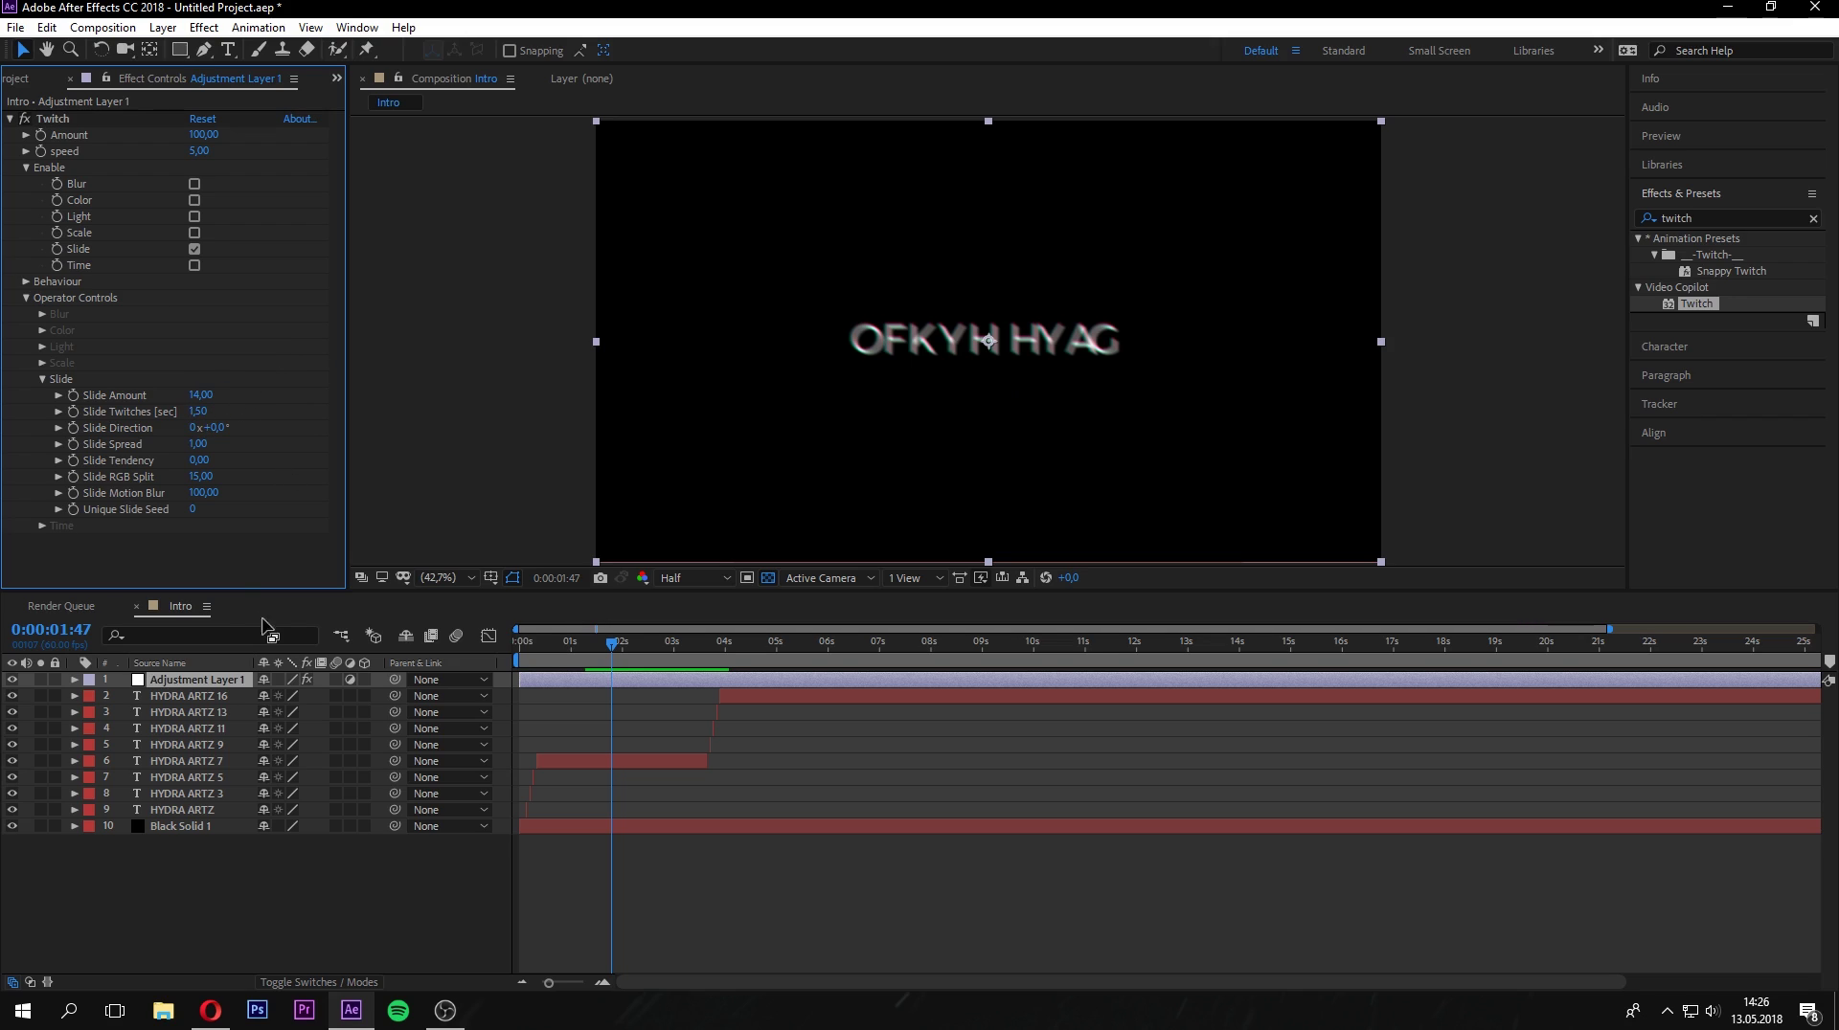
left_click_drag(612, 653, 517, 657)
key("space")
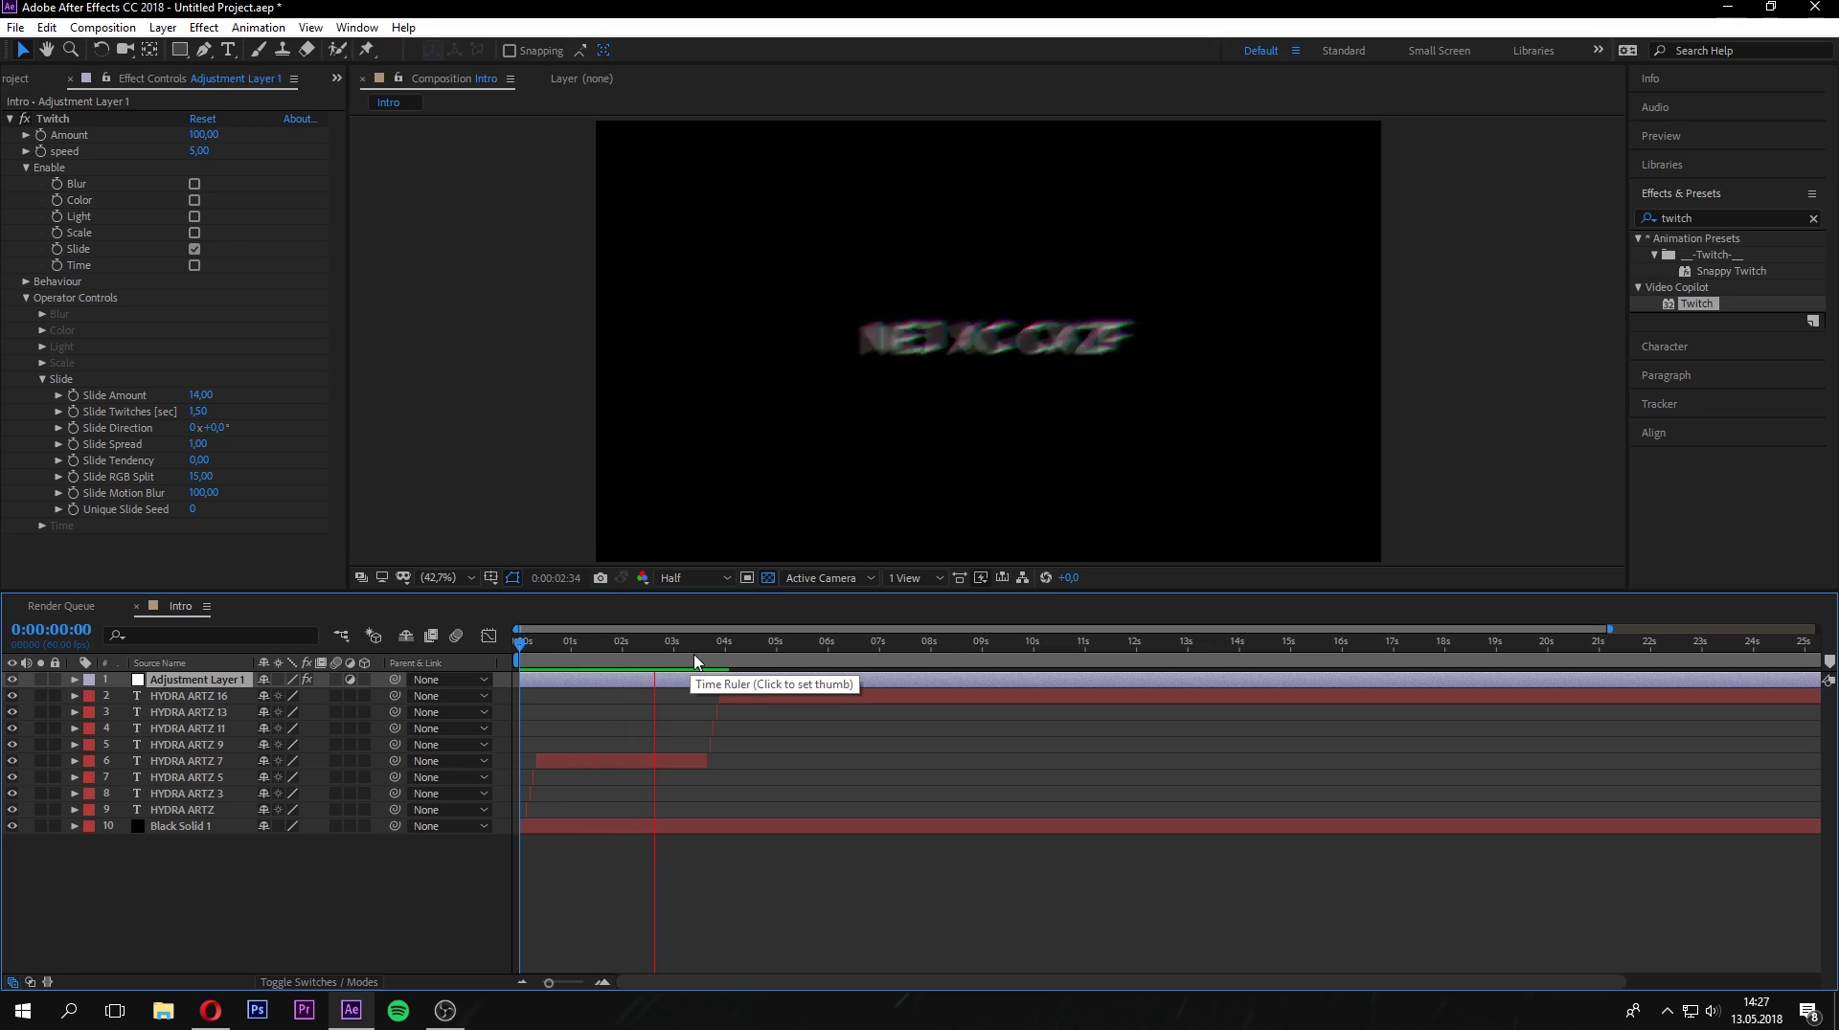
Split the adjustment layer at 0:00:03:38 and move its second part past the start of the final HYDRA ARTZ text.
left_click(706, 660)
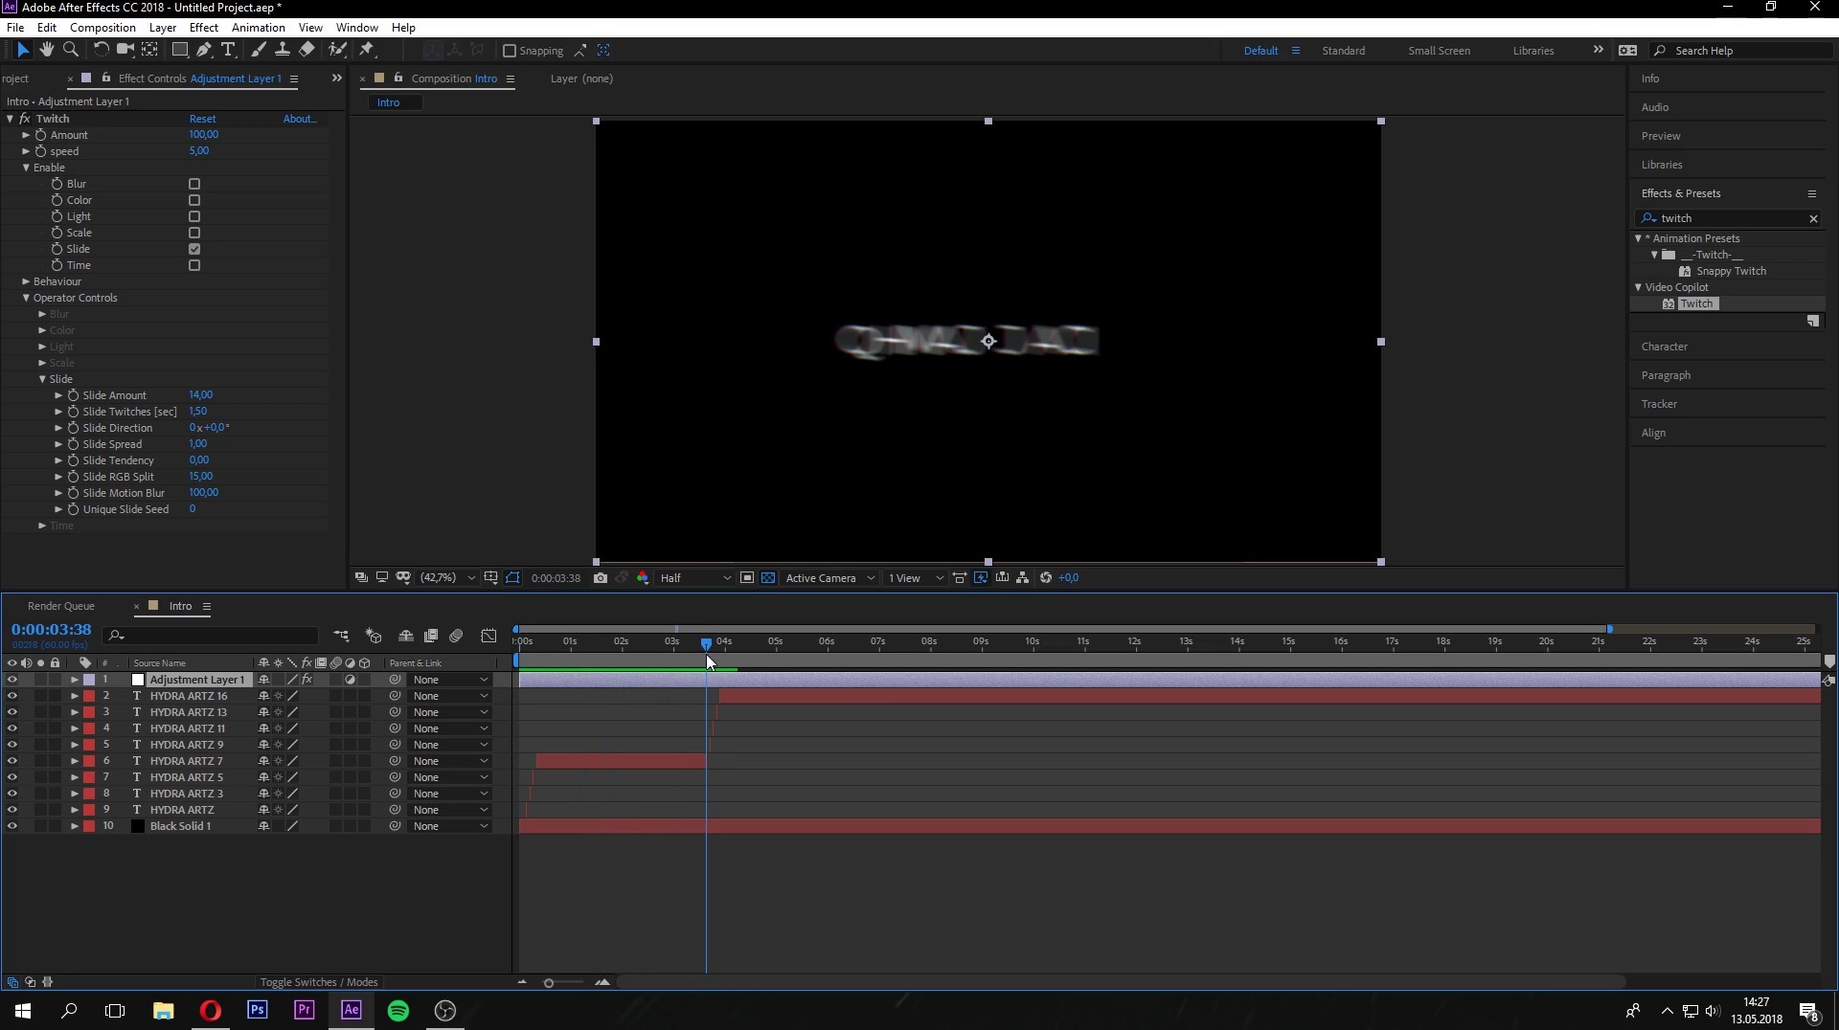
left_click(603, 982)
left_click(602, 983)
mouse_move(714, 648)
left_mouse_down()
mouse_move(783, 649)
mouse_move(709, 649)
left_mouse_up()
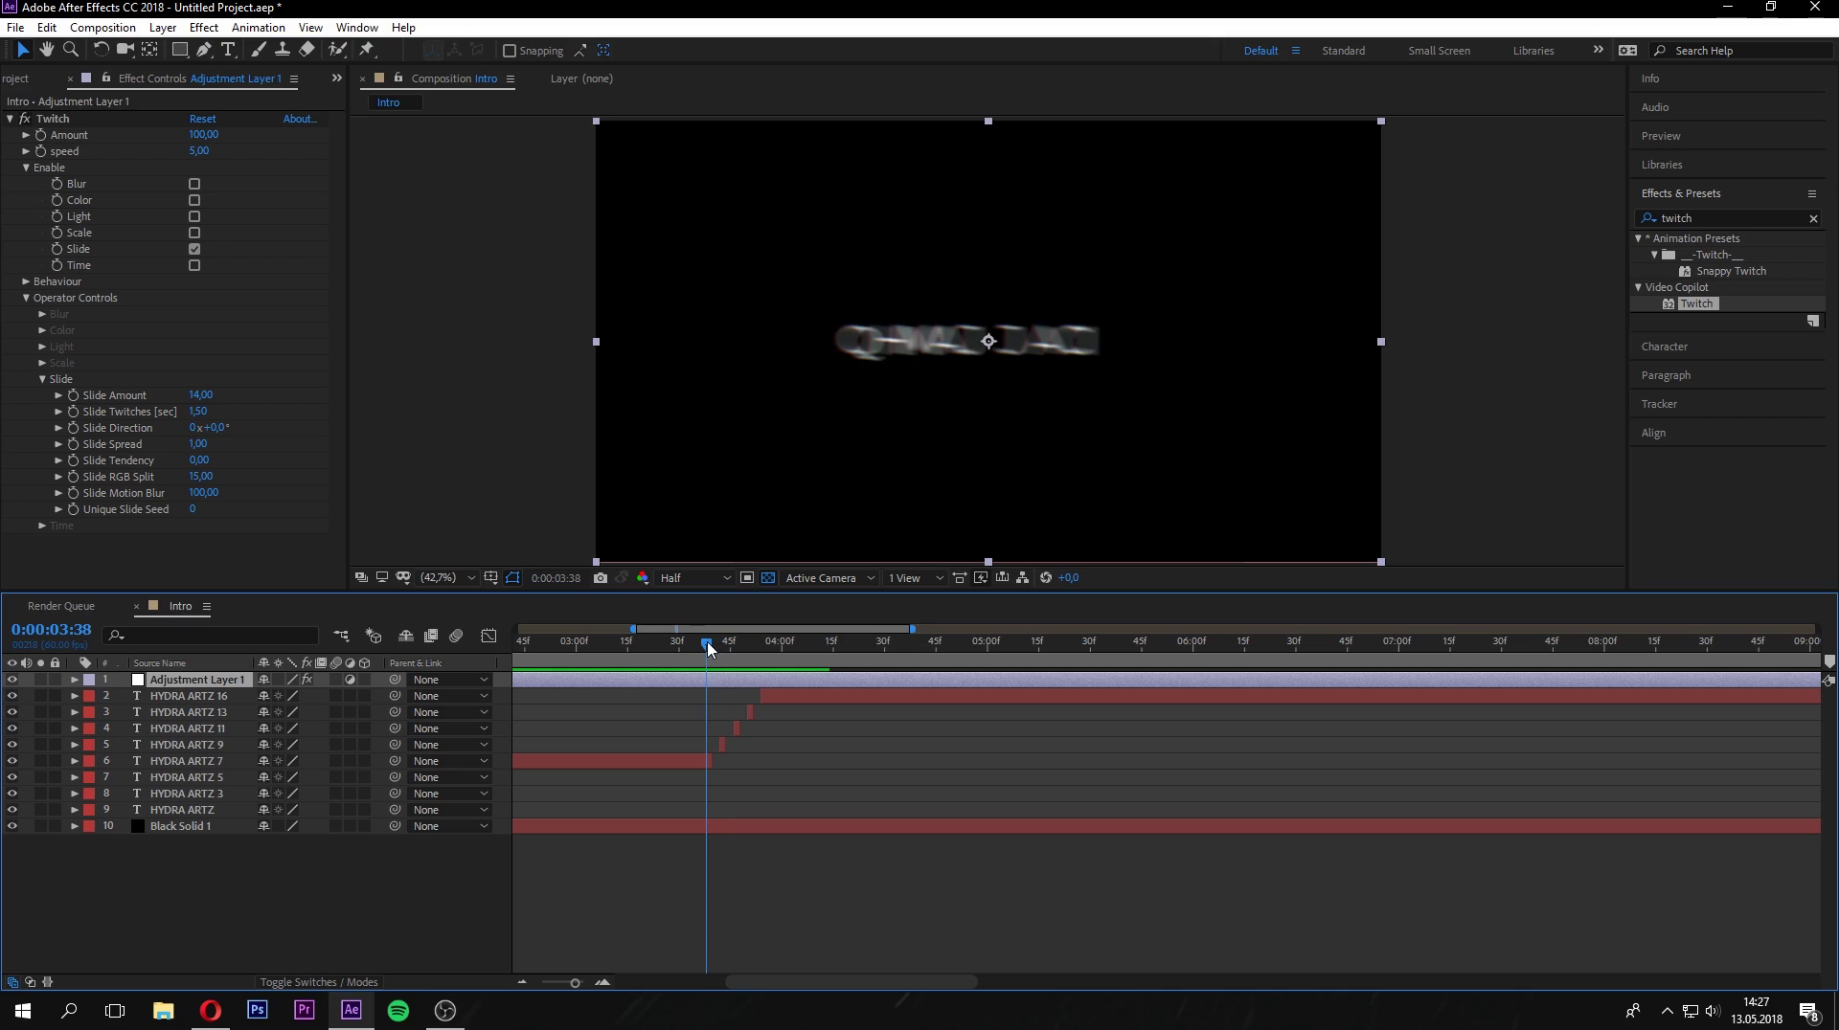
left_click(604, 983)
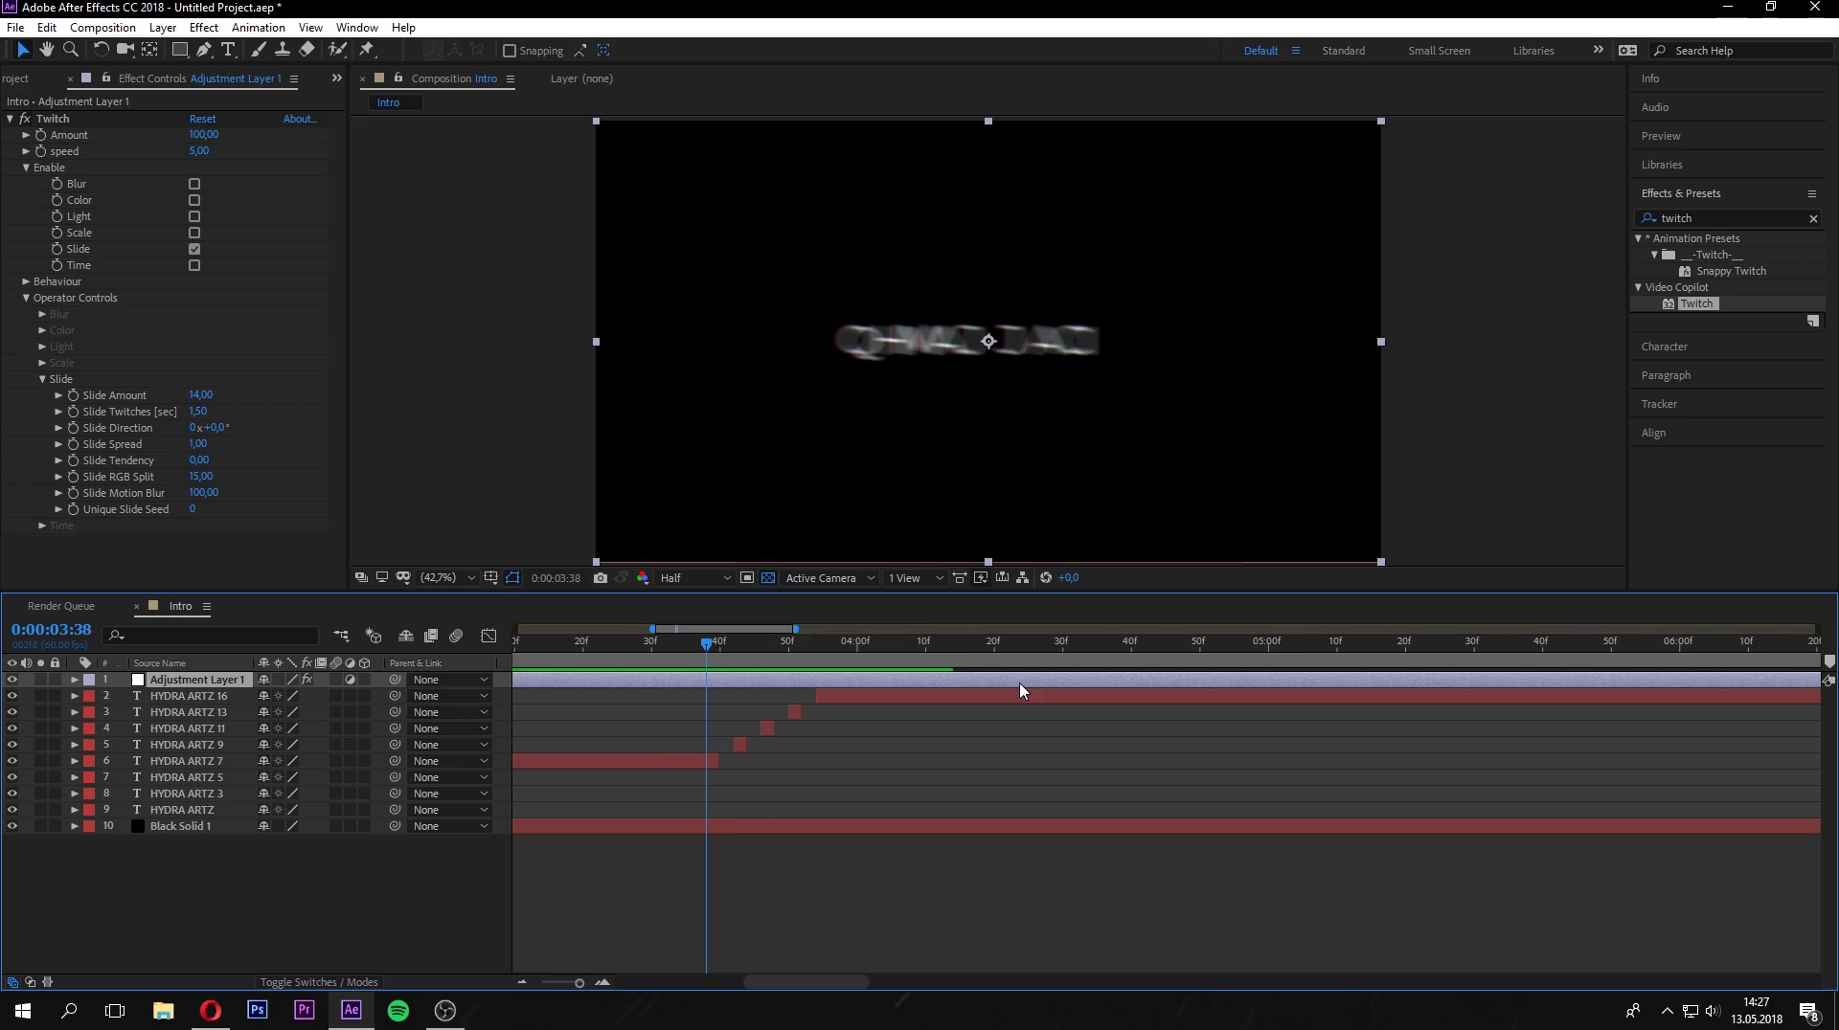
key("ctrl+shift+d")
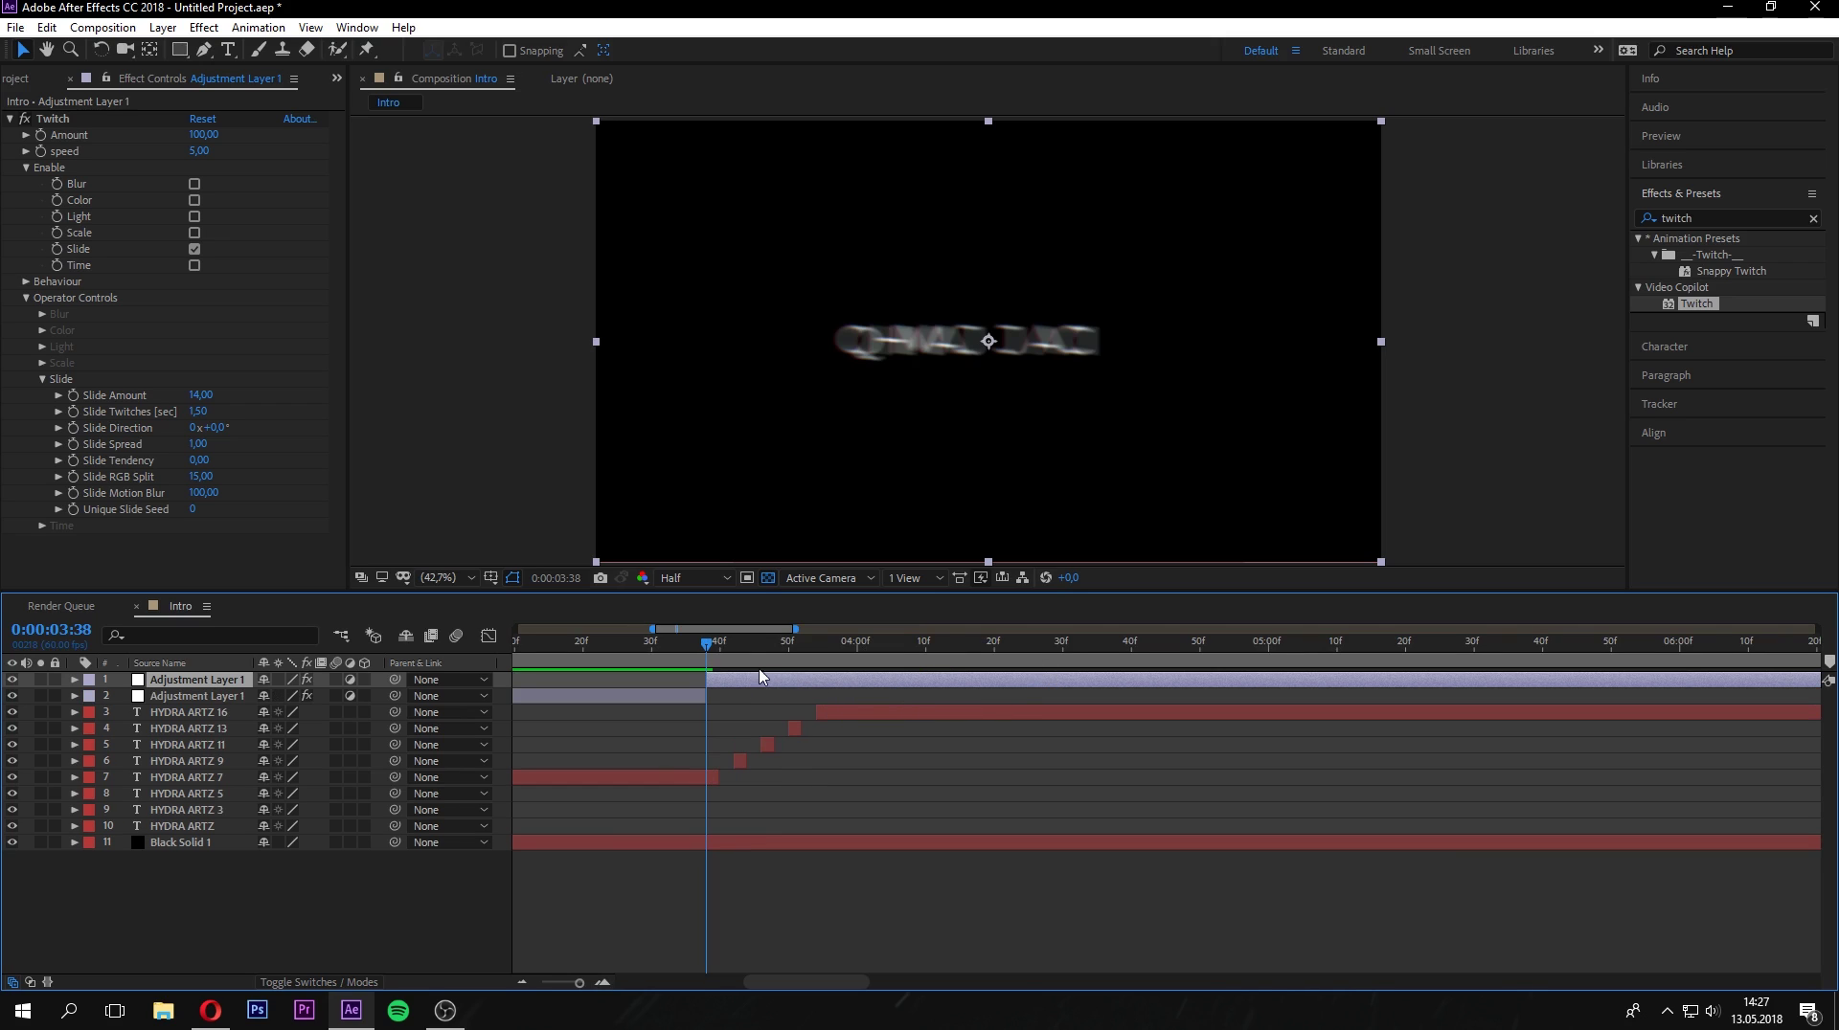
left_click_drag(737, 684, 1367, 693)
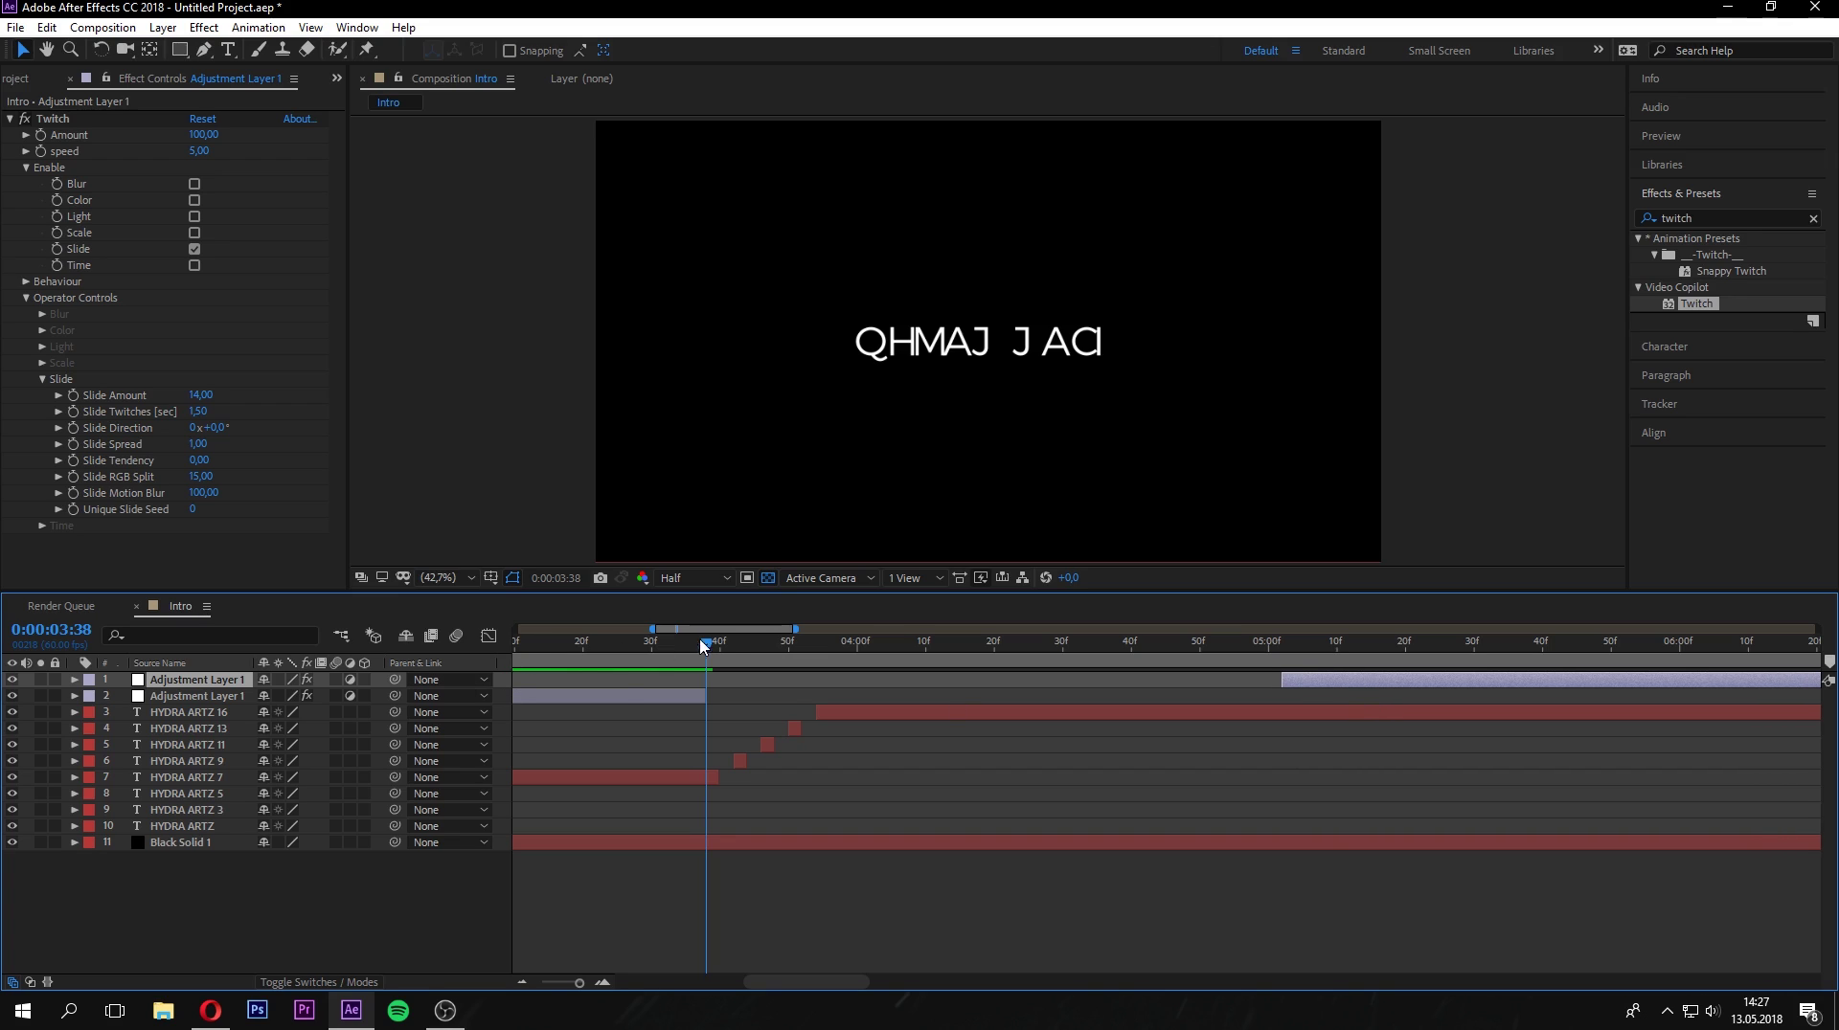
Start the second adjustment layer at 0:00:04:10 and cut it at 0:00:04:14, deleting the remainder.
left_click_drag(707, 647, 925, 656)
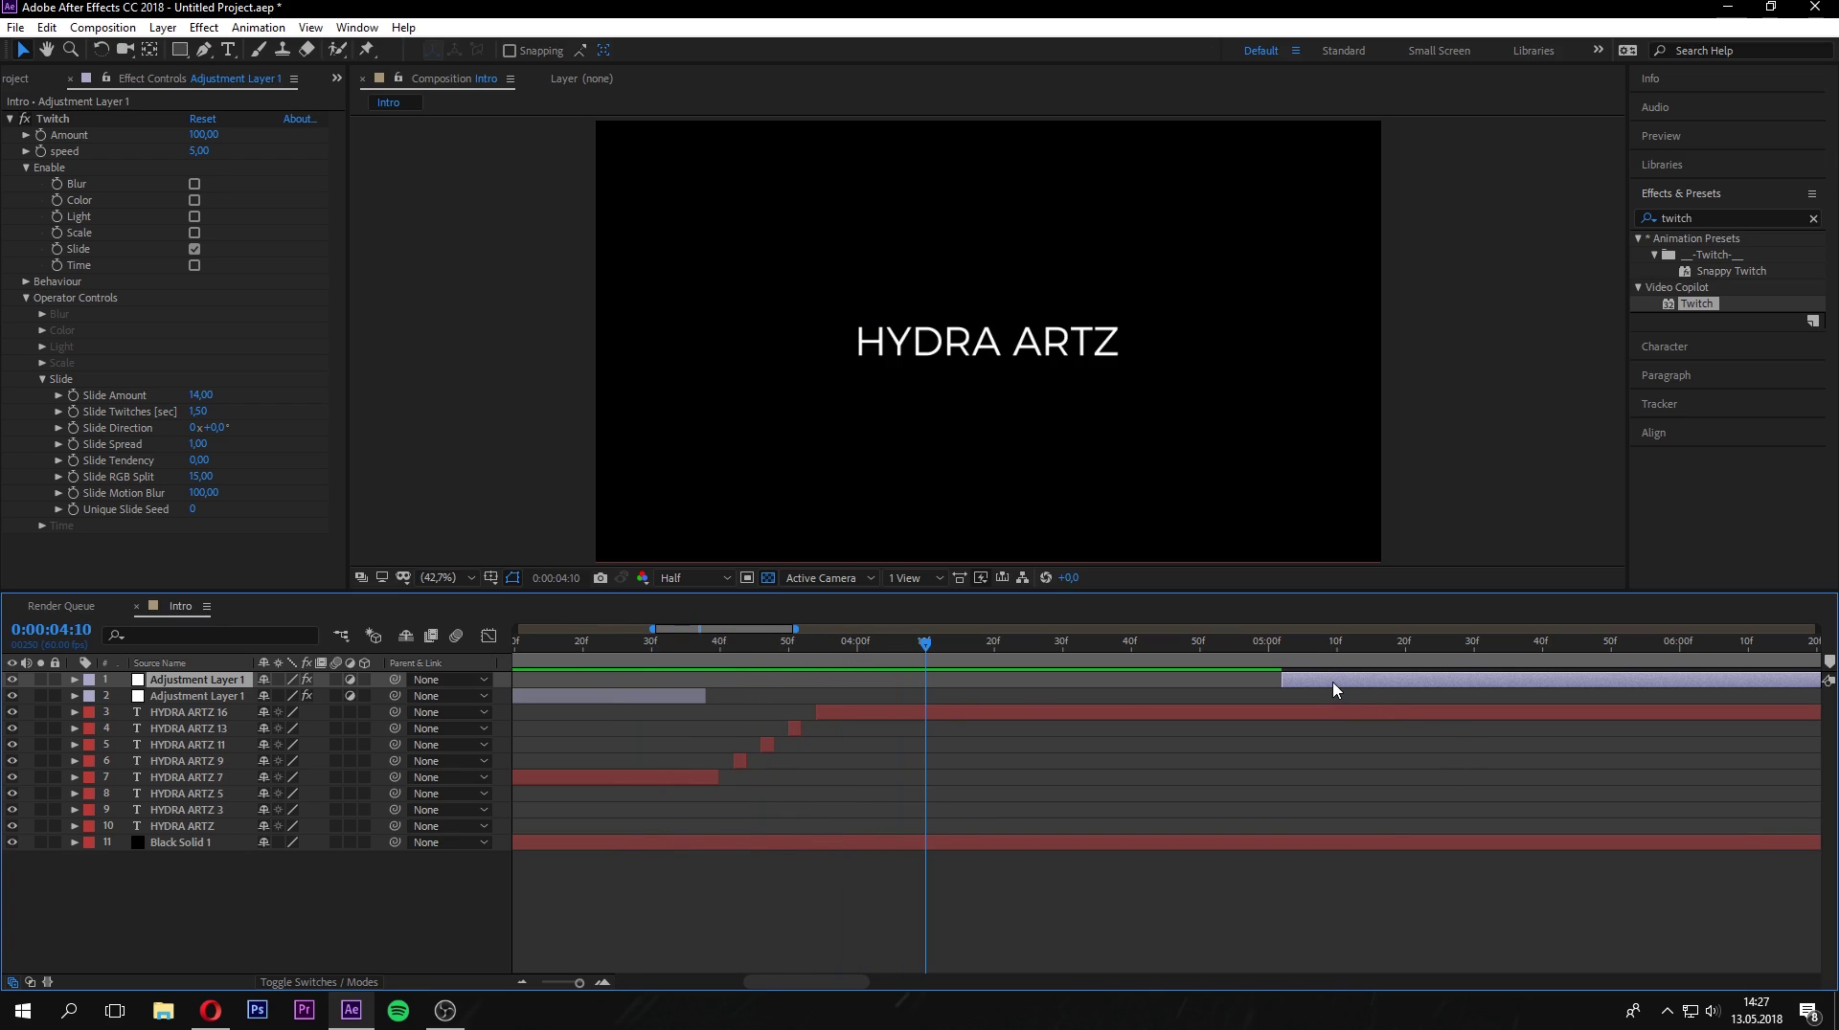
left_click_drag(1313, 691, 955, 655)
key("ctrl+shift+d")
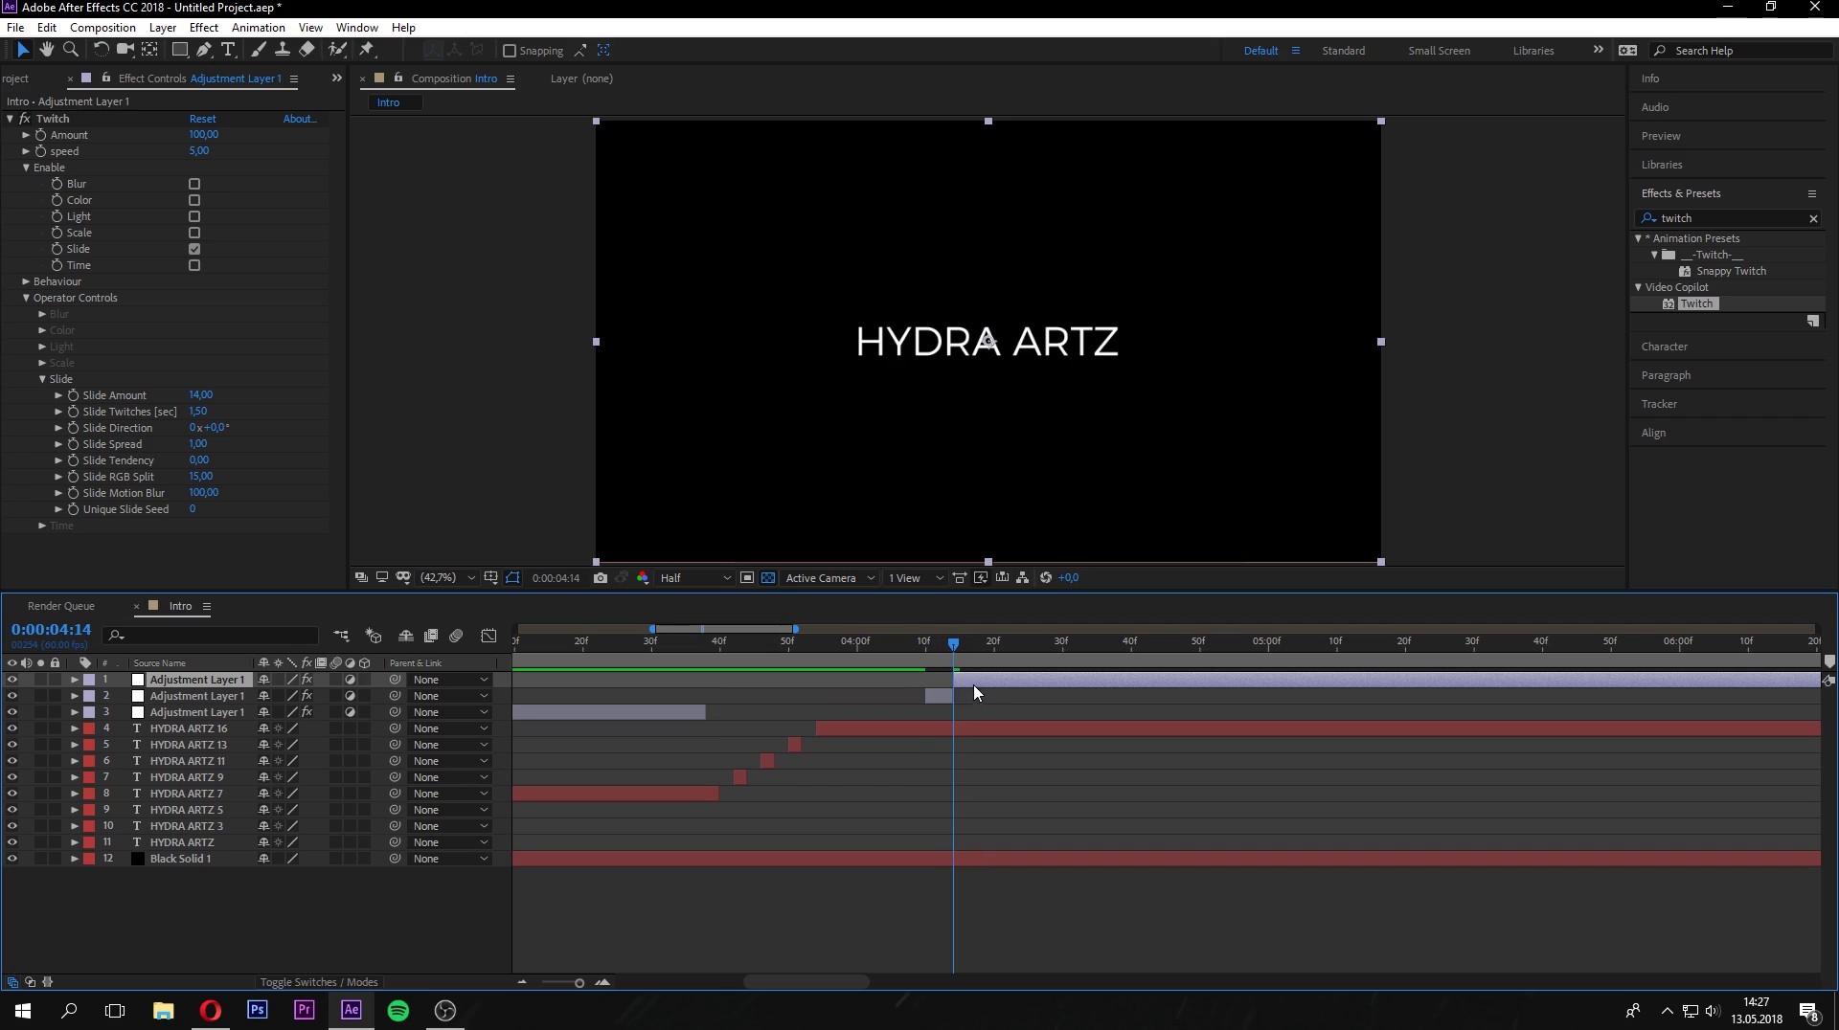
key("Delete")
mouse_move(956, 653)
left_mouse_down()
mouse_move(907, 659)
mouse_move(951, 661)
mouse_move(928, 656)
left_mouse_up()
left_click(944, 685)
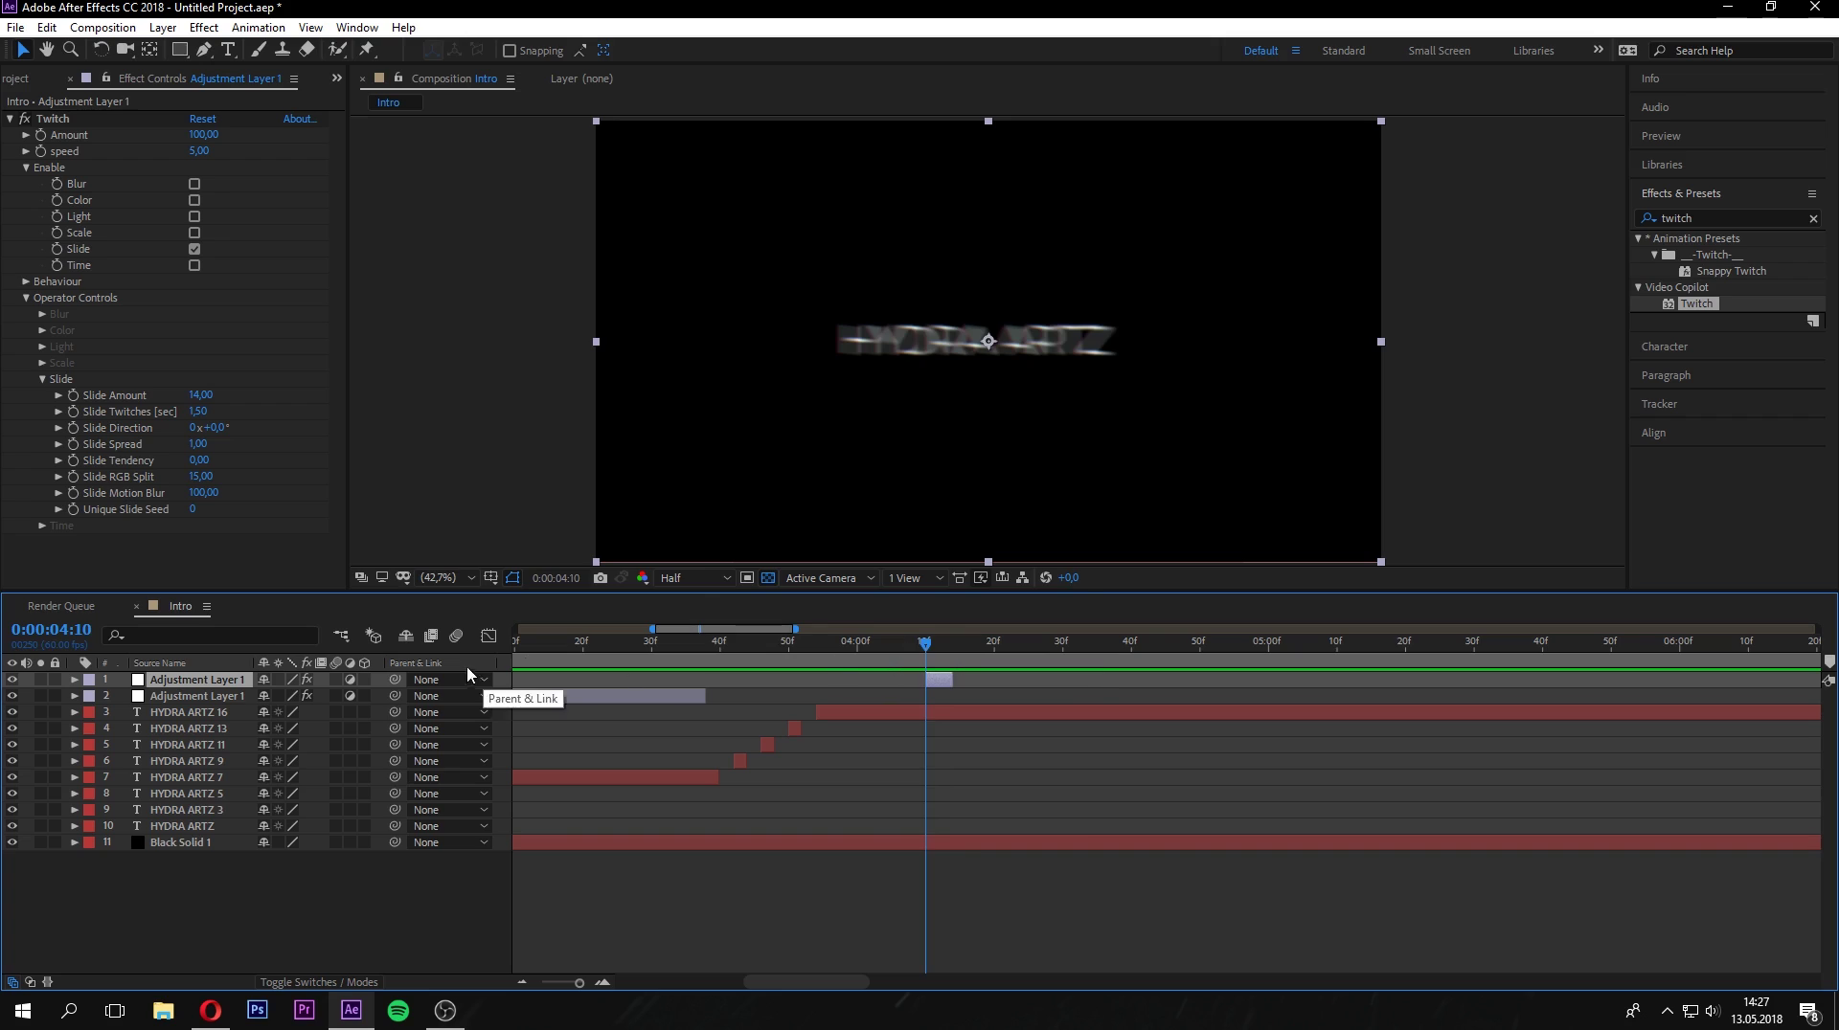
key("[")
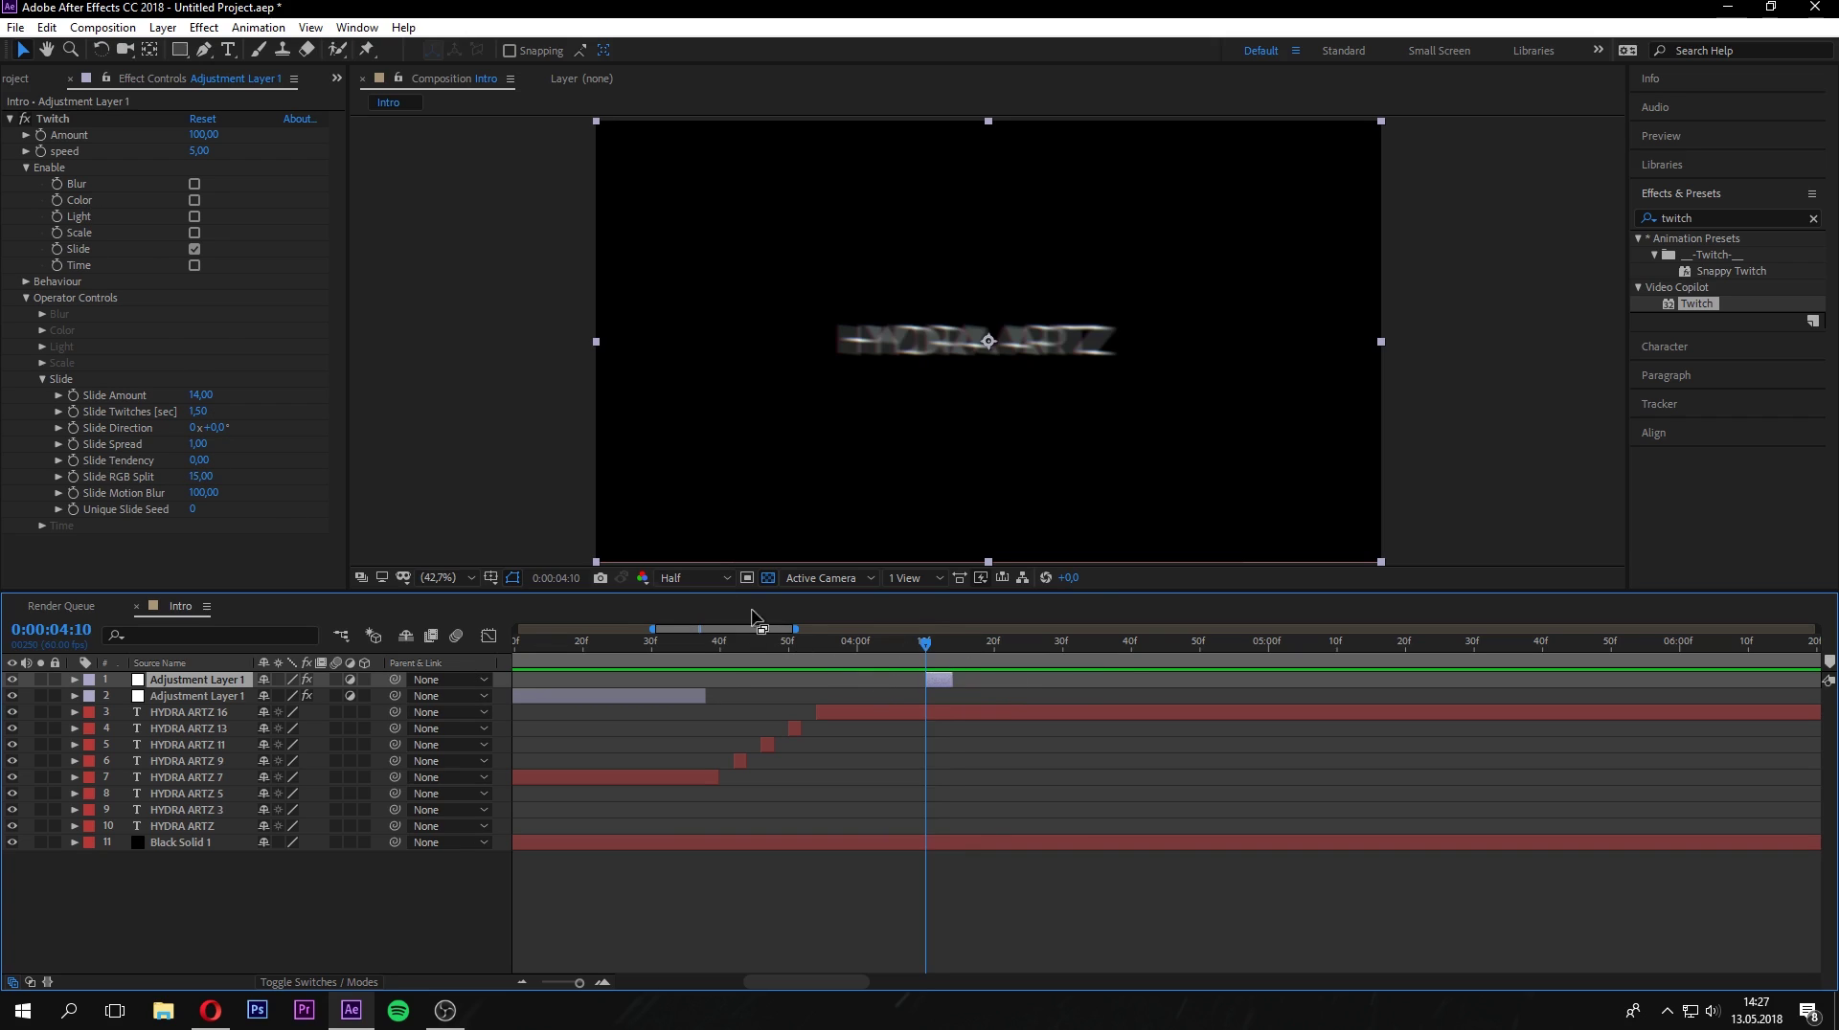
Set the short adjustment layer's Twitch Unique Slide Seed to 29, checking its frames from 0:00:04:11 to 0:00:04:13.
left_click(59, 119)
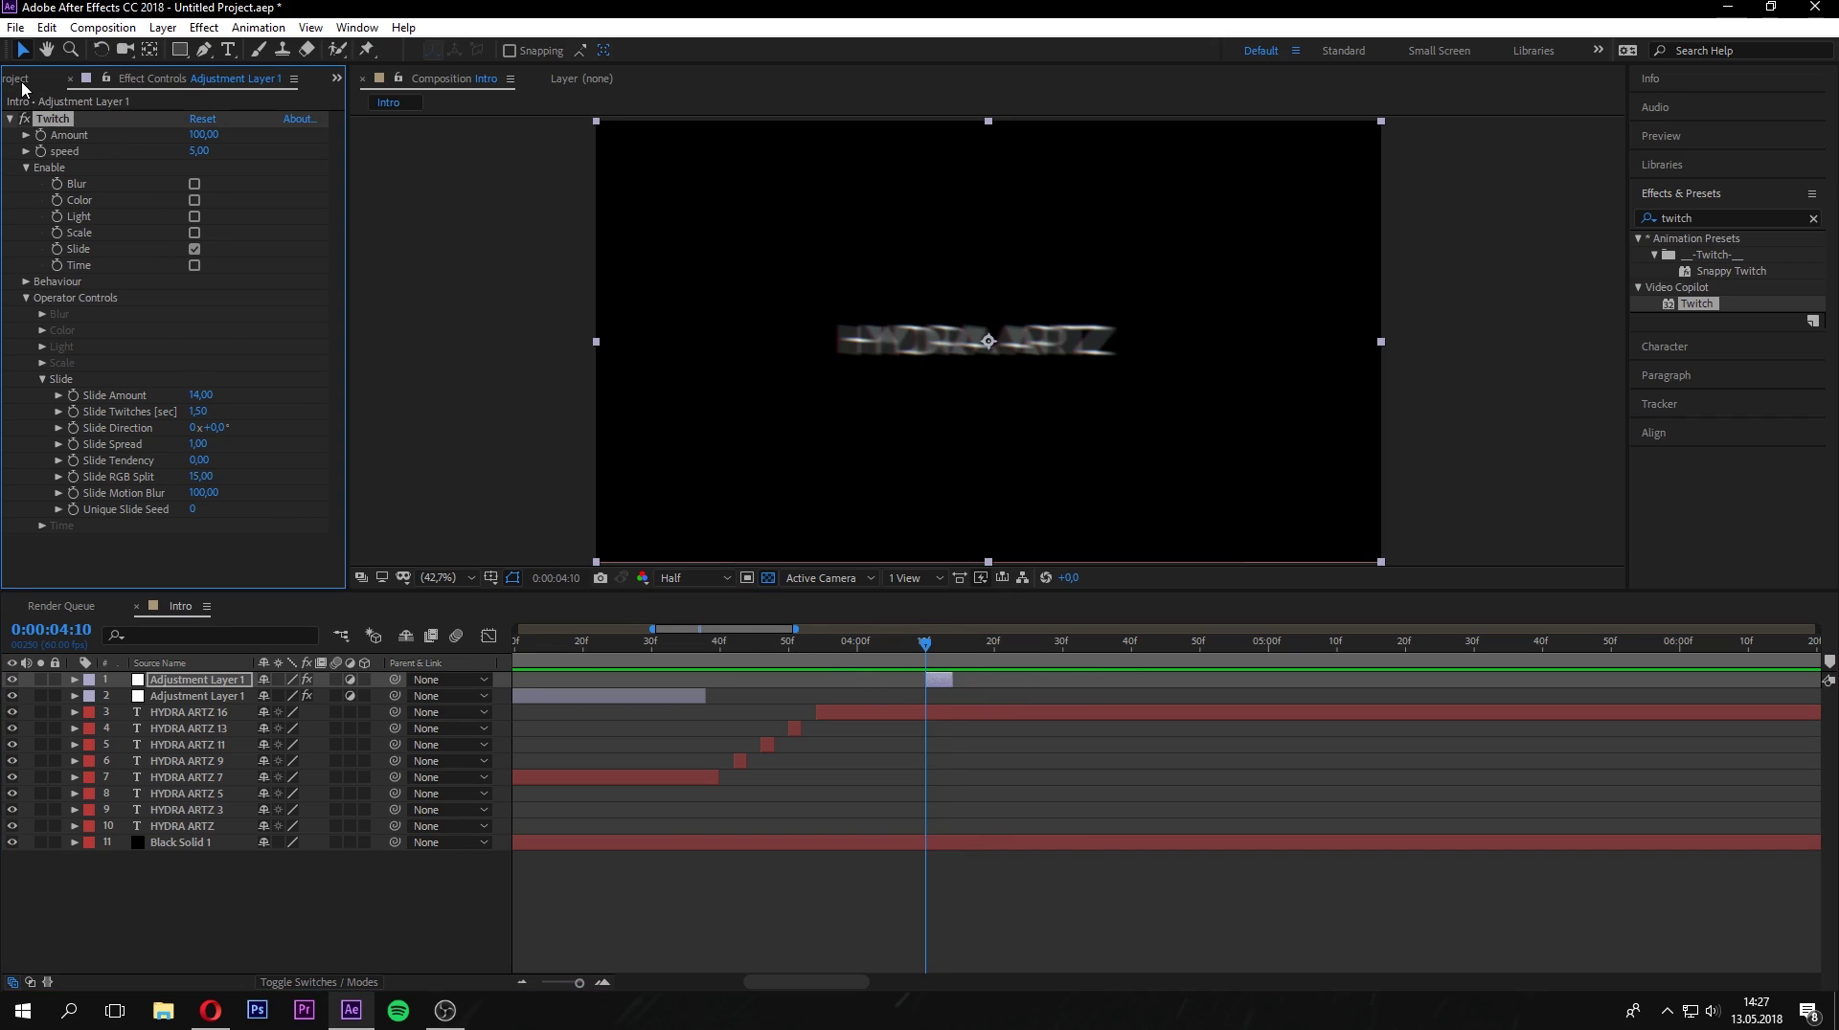
left_click(22, 81)
left_click(152, 79)
left_click_drag(191, 513, 205, 514)
mouse_move(925, 643)
left_mouse_down()
mouse_move(962, 653)
mouse_move(878, 648)
mouse_move(932, 649)
left_mouse_up()
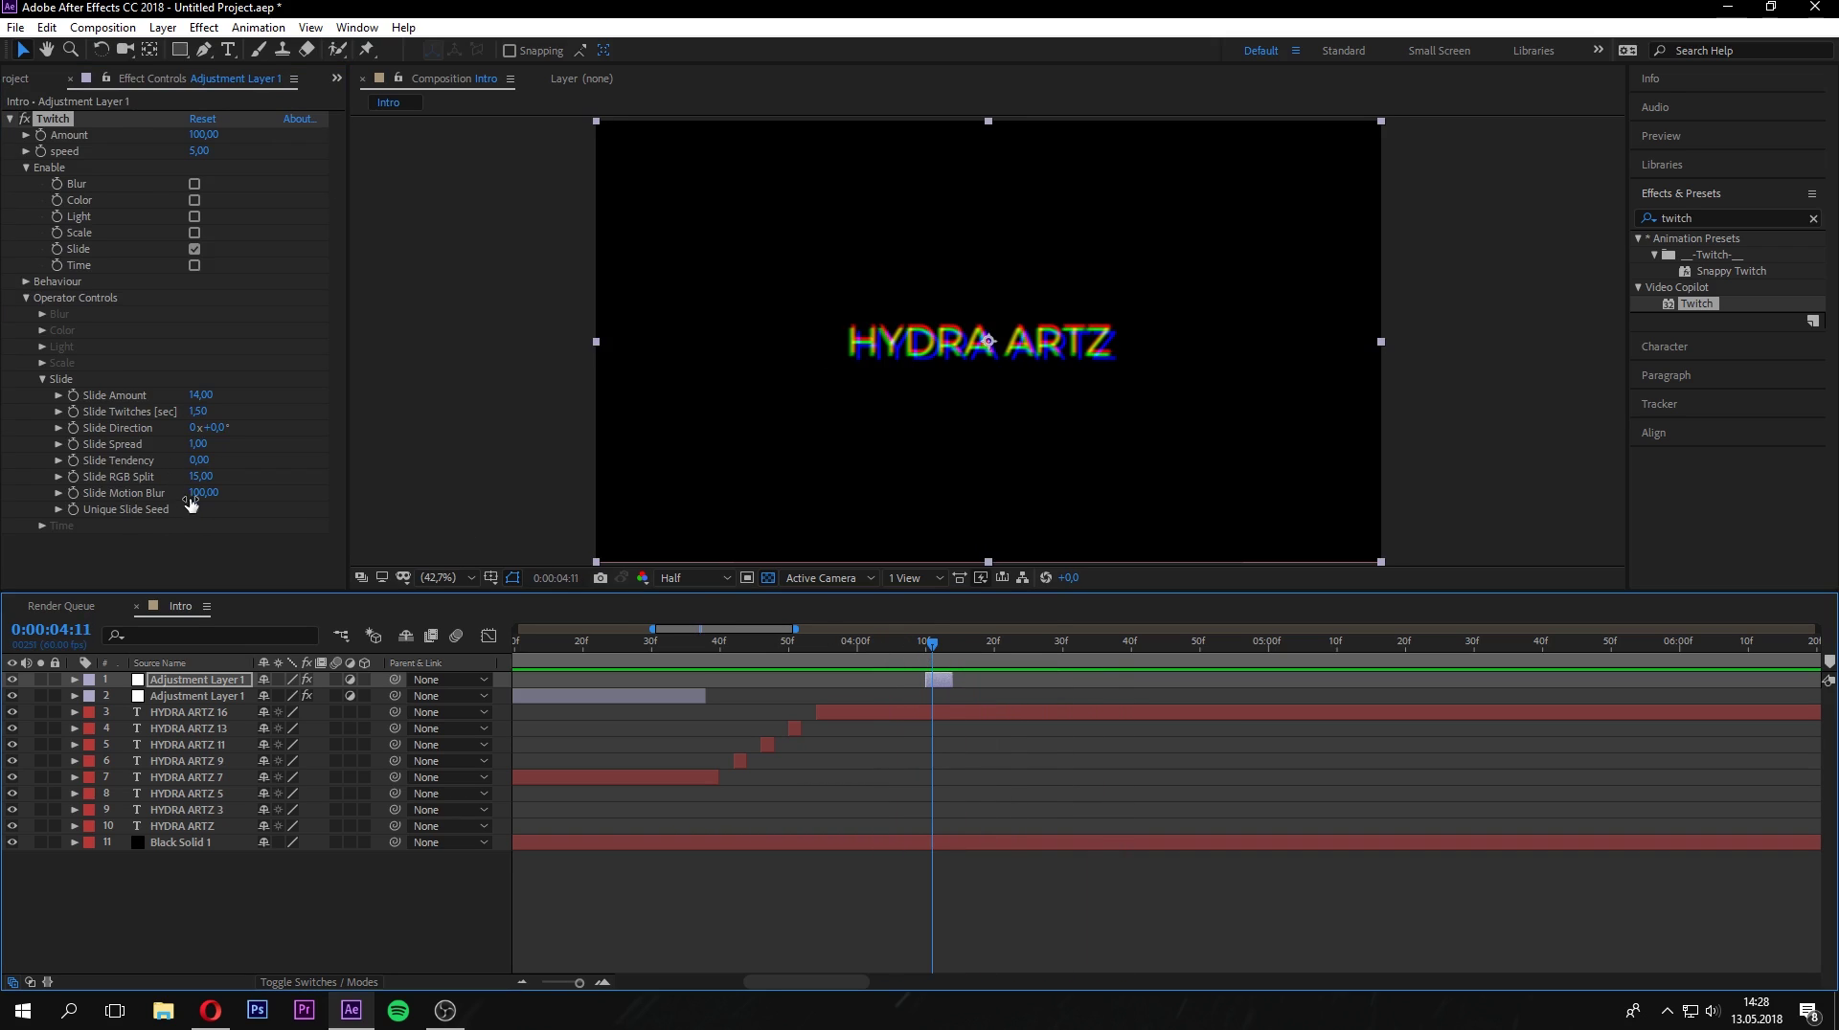
left_click_drag(190, 505, 239, 526)
left_click(943, 651)
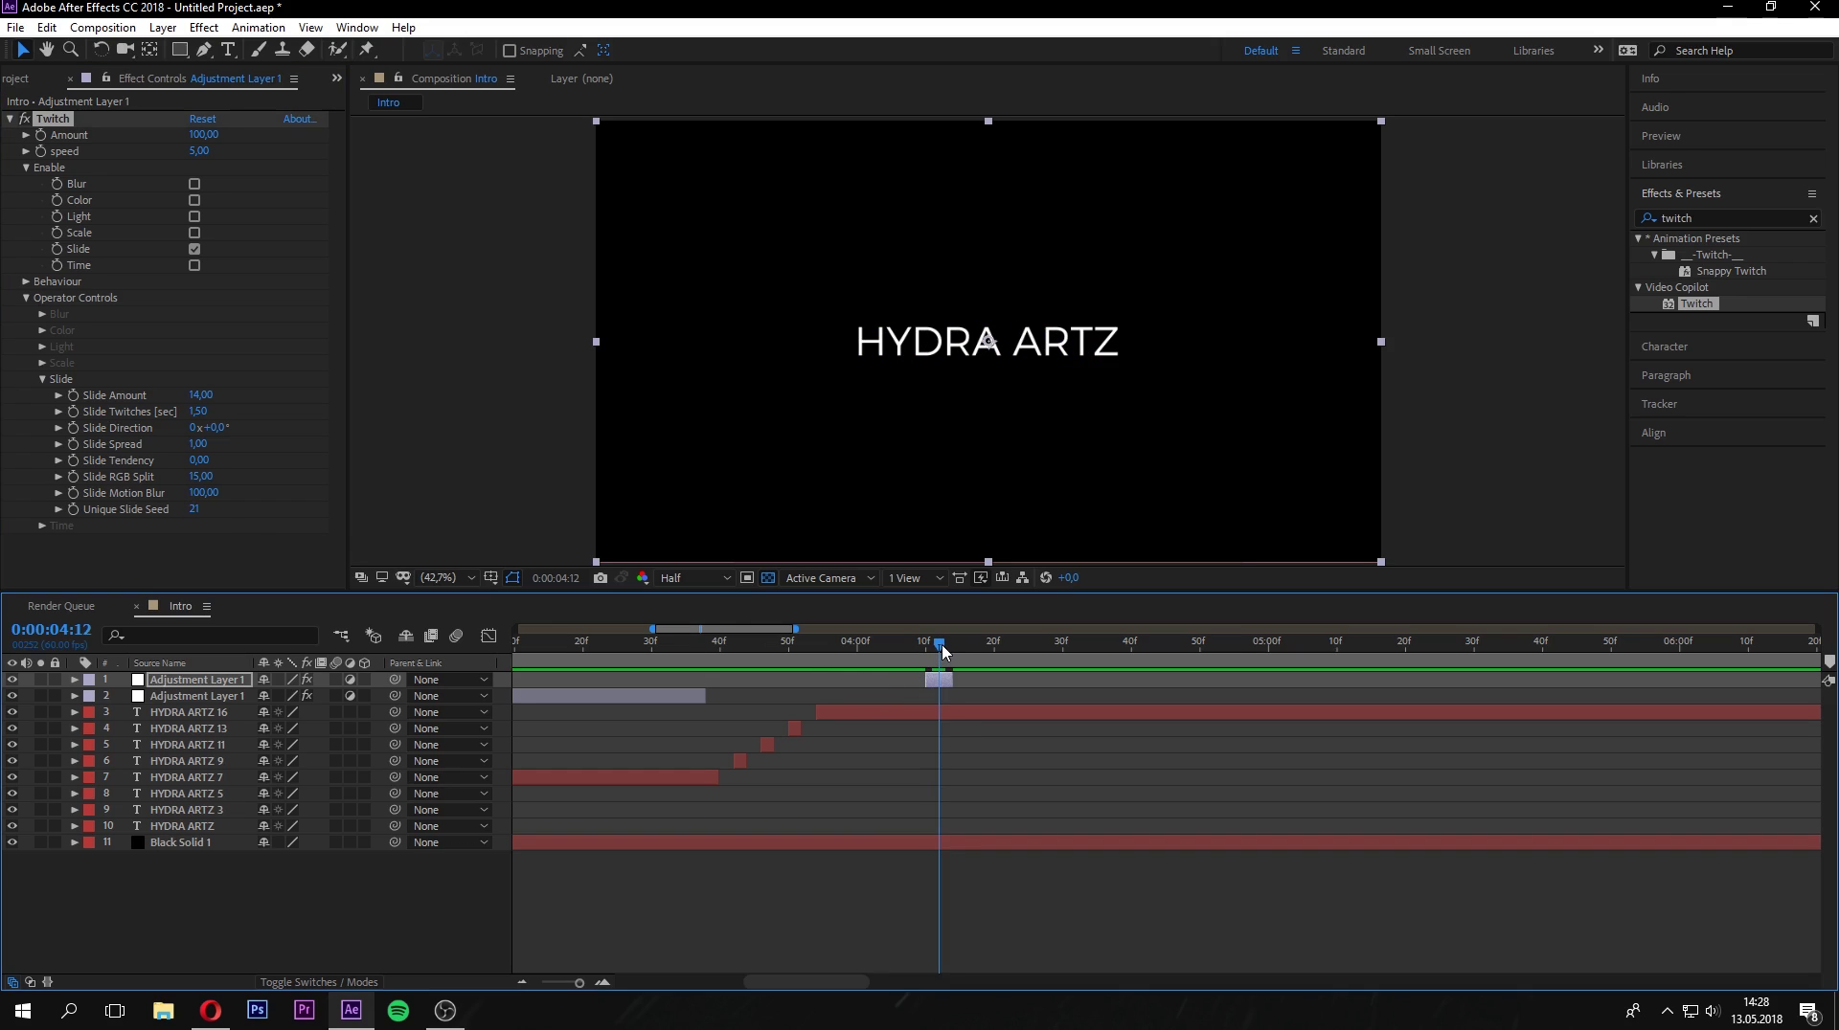
left_click_drag(942, 651, 948, 654)
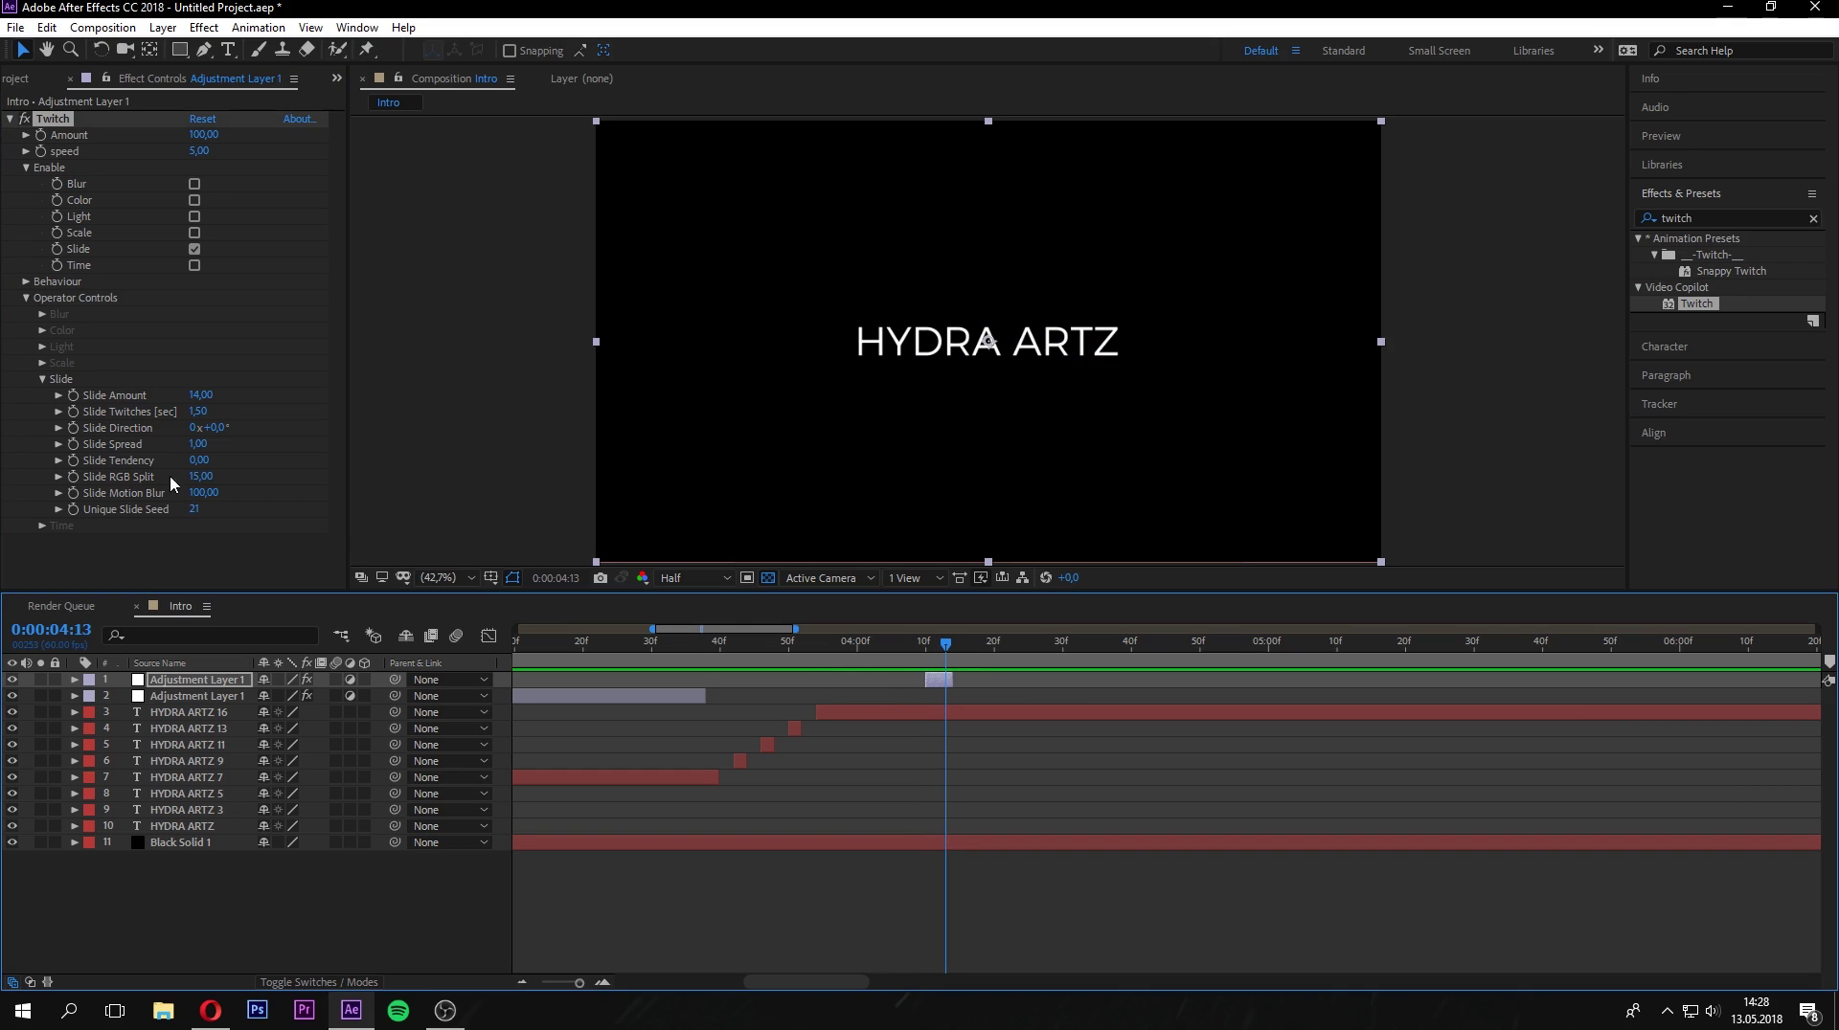
left_click_drag(196, 505, 204, 506)
left_click(931, 649)
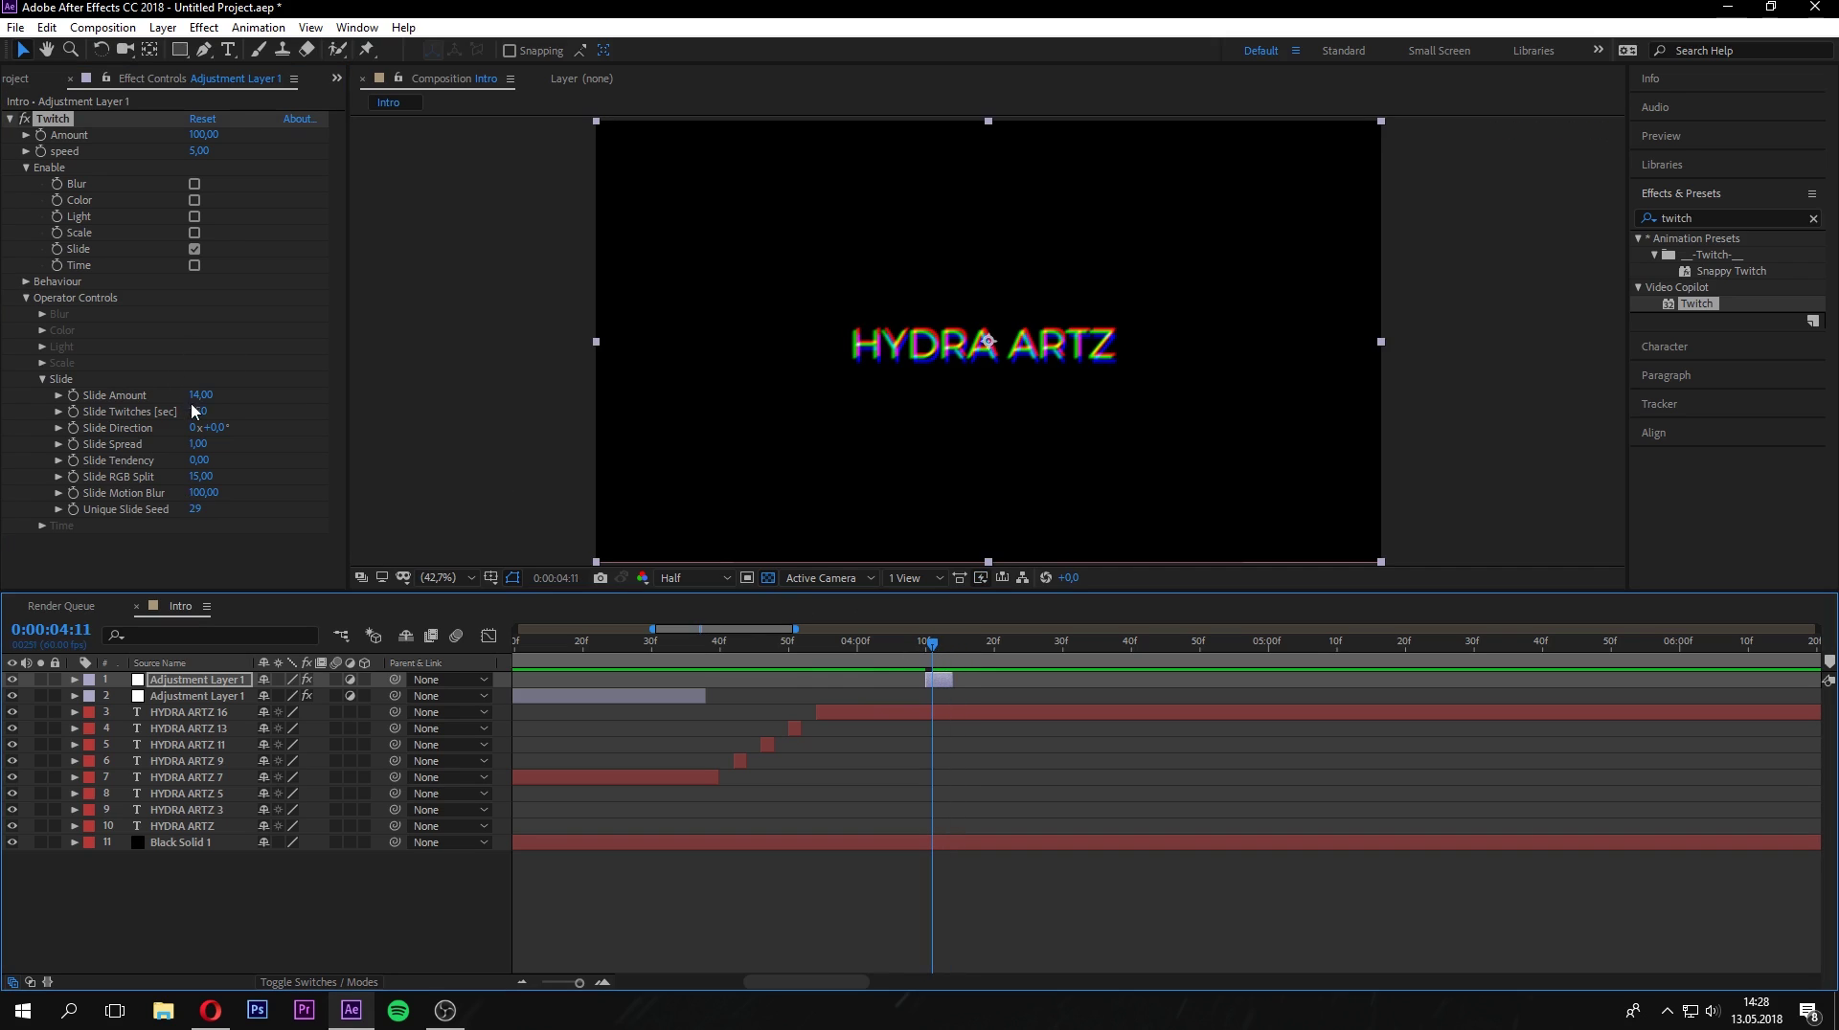
Set the short layer's Slide Twitches [sec] to 5.00 and preview the glitch from 0:00:04:07.
left_click(947, 645)
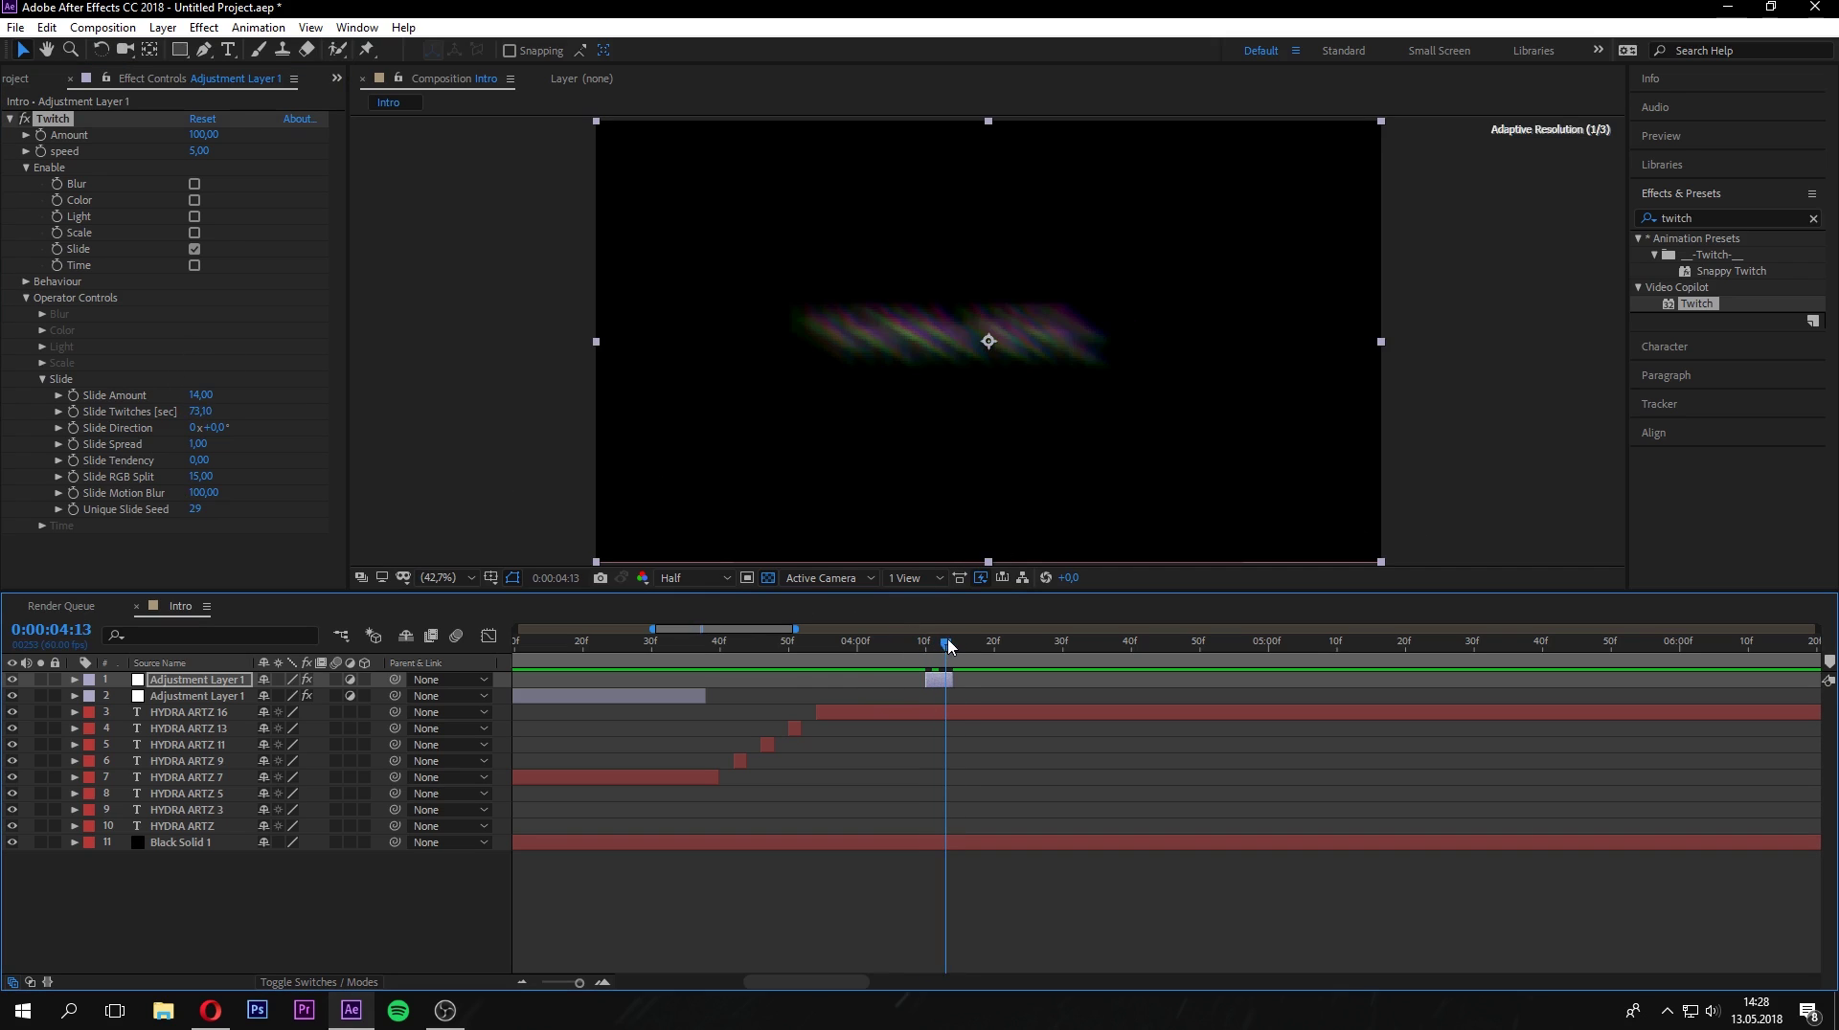
left_click_drag(200, 416, 134, 420)
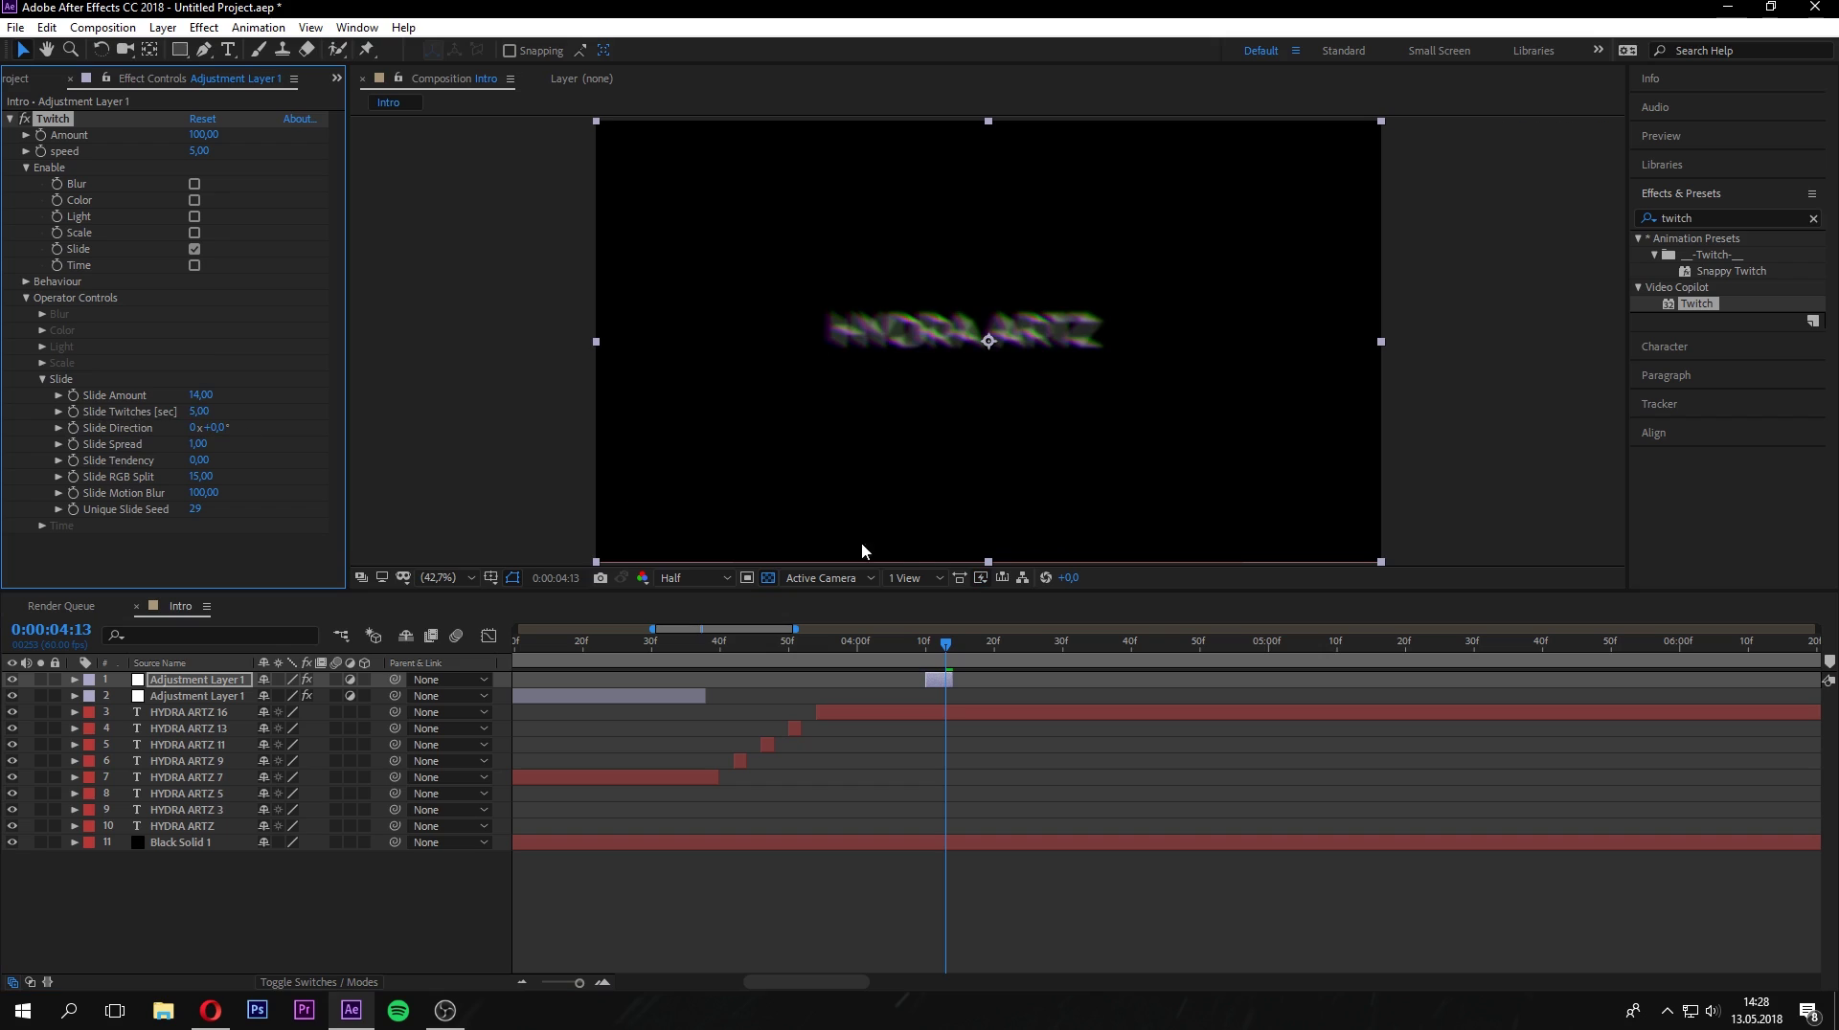
left_click(905, 655)
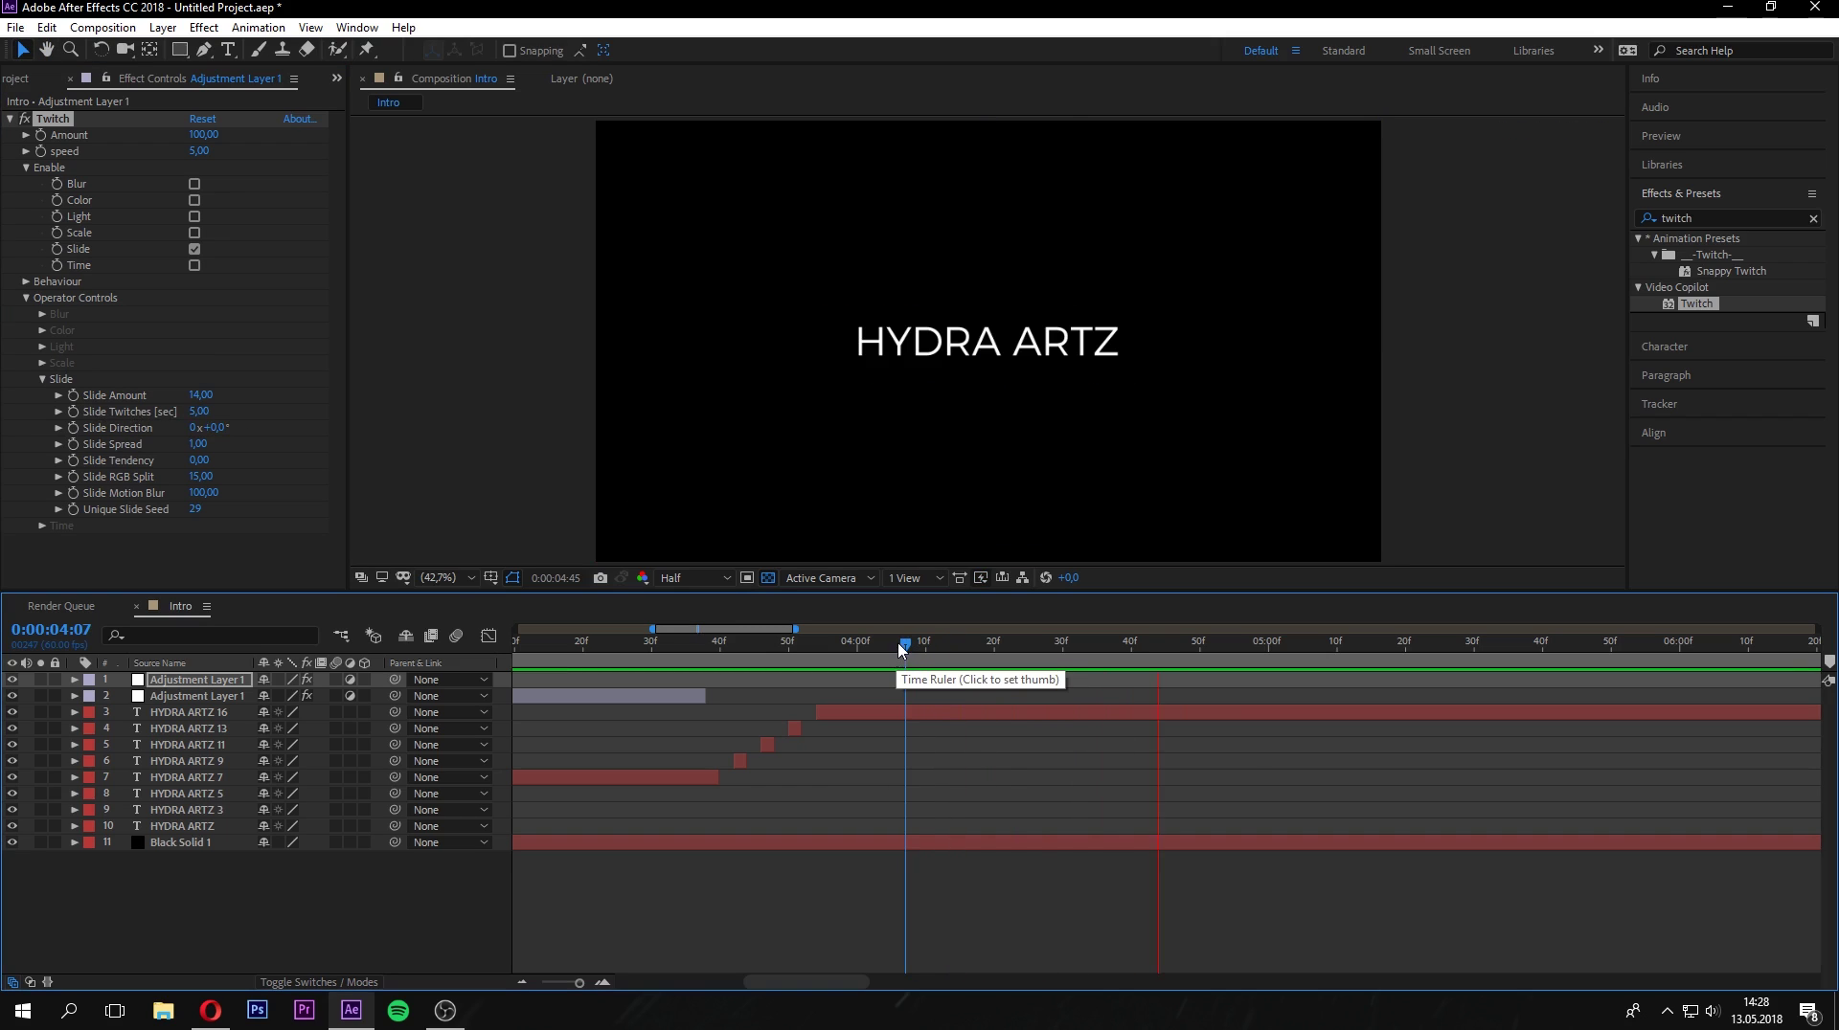
left_click_drag(900, 659, 978, 657)
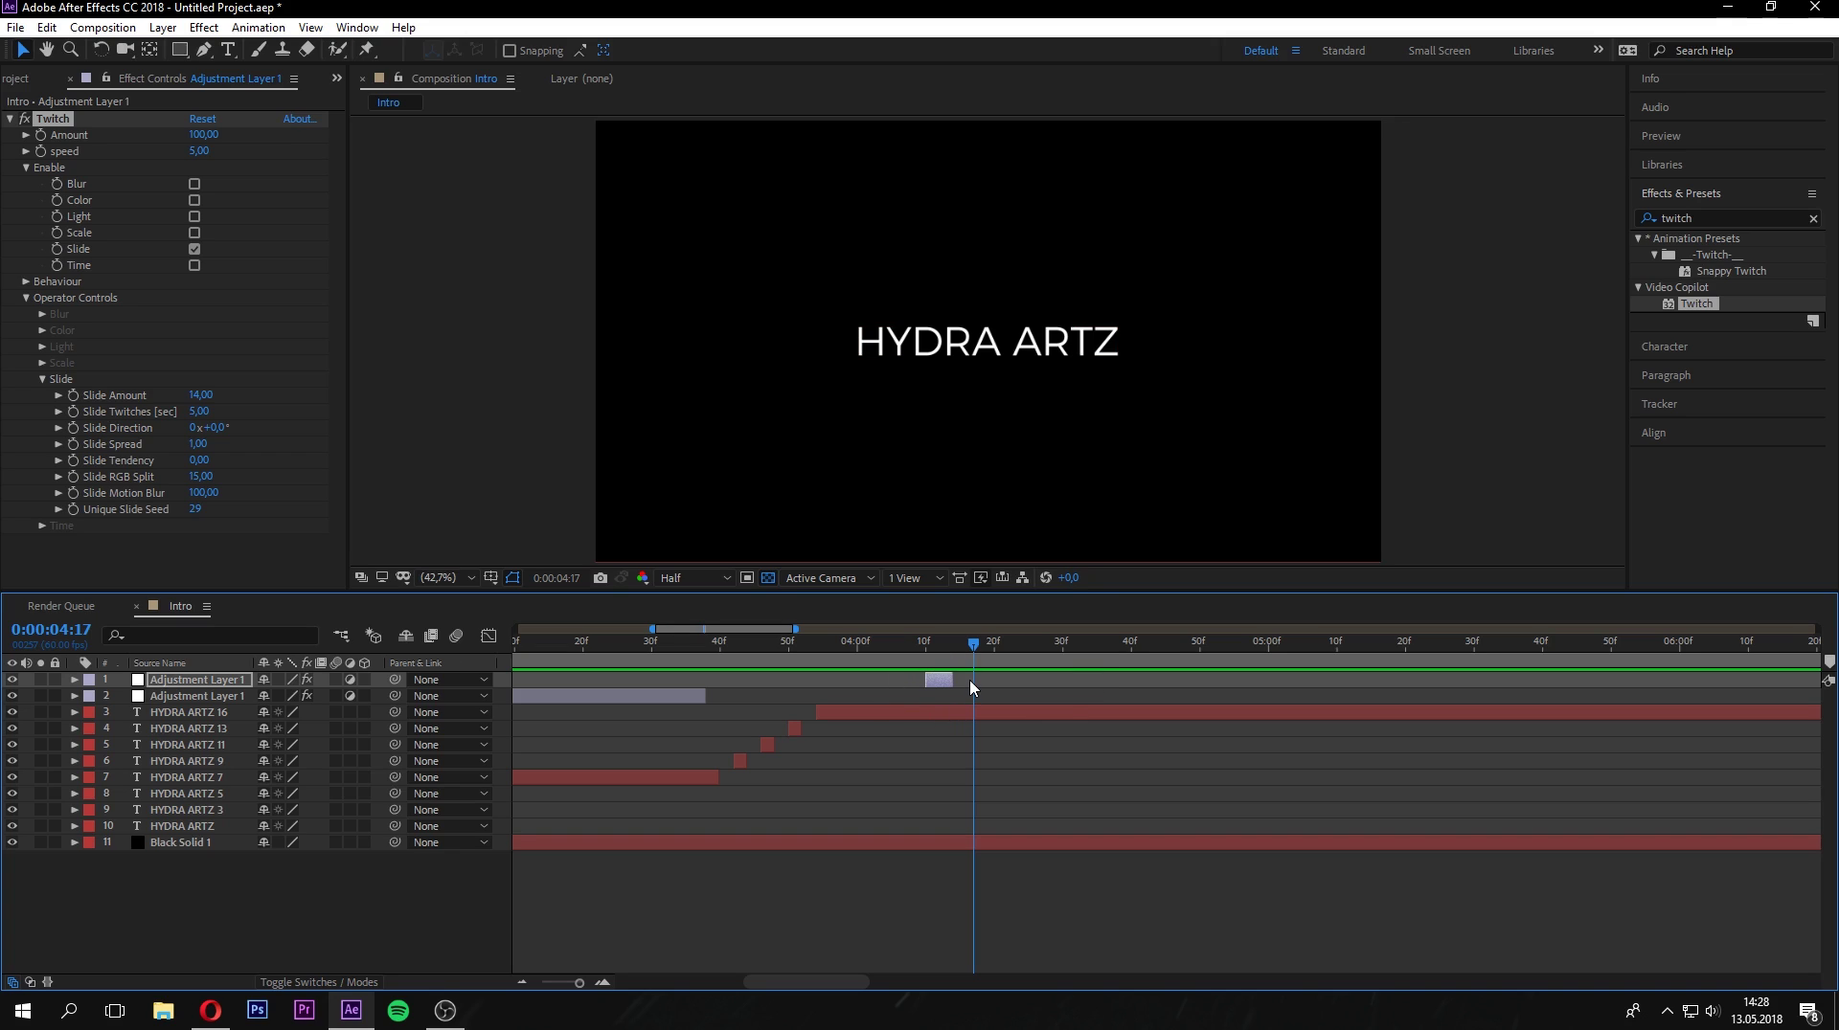
Duplicate the short adjustment layer and delete the extra Twitch 2 effect from the copy.
key("ctrl+d")
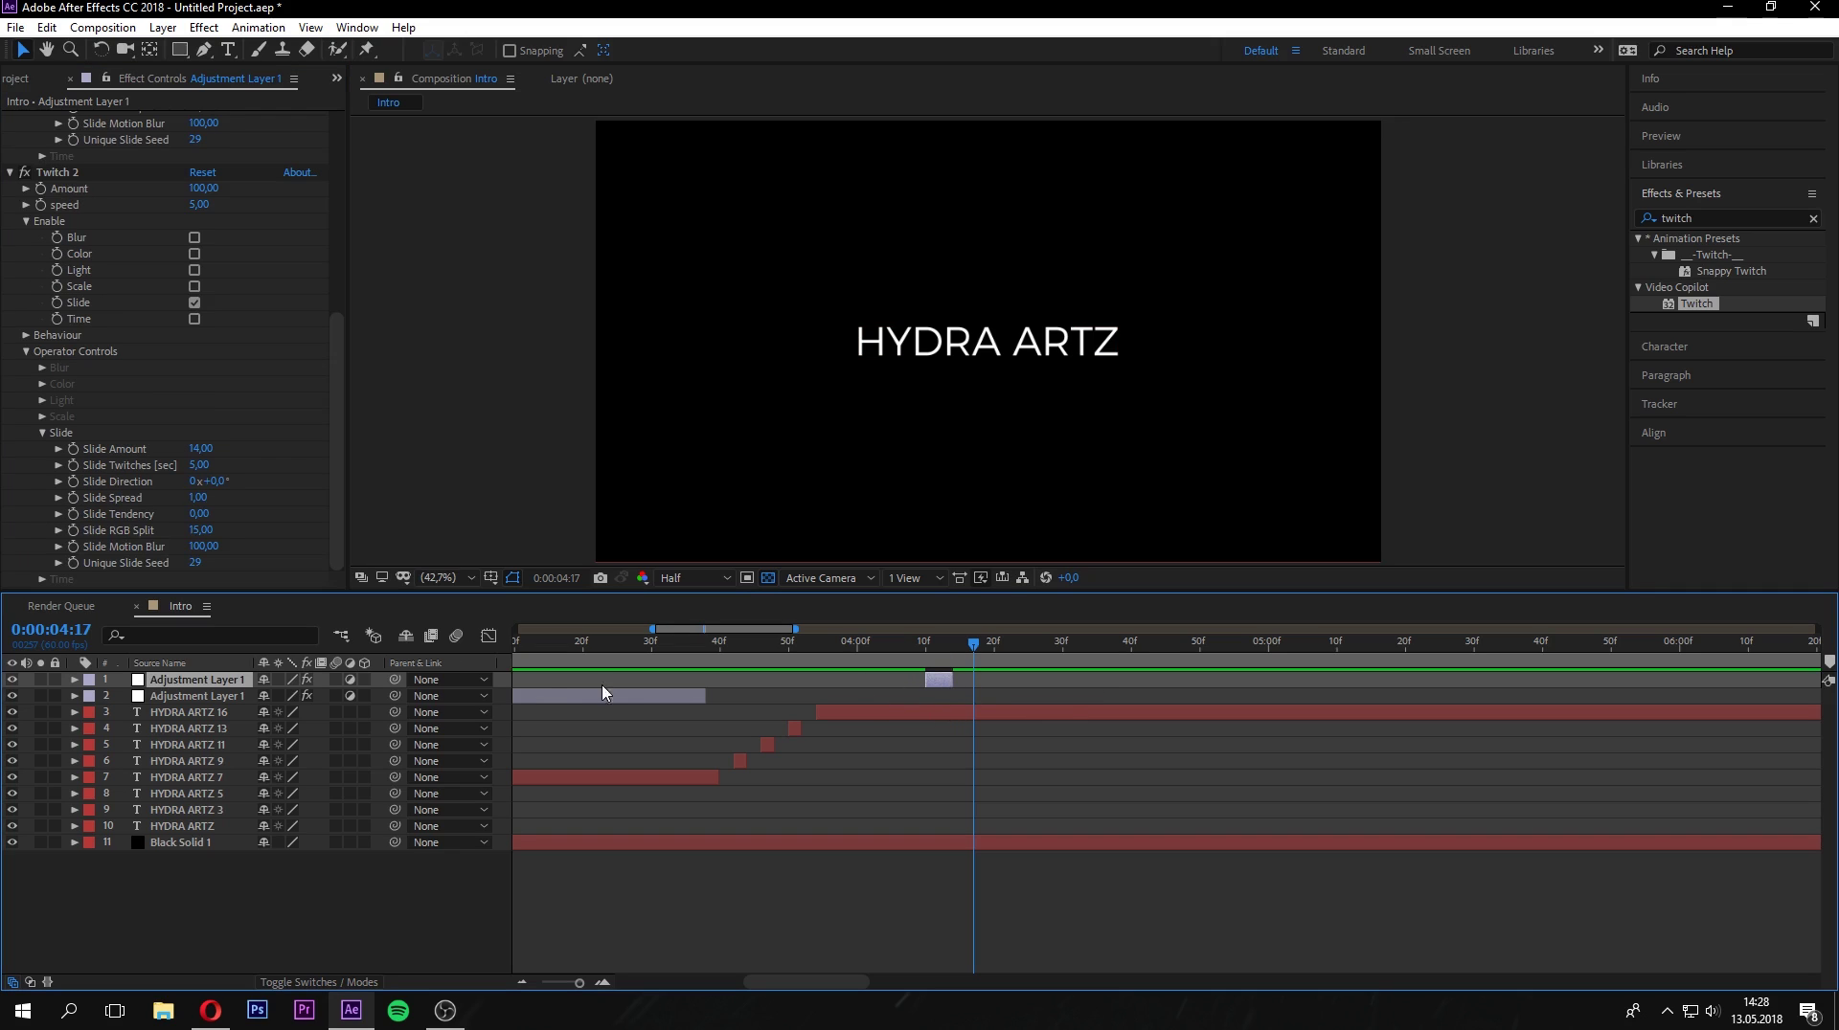
key("ctrl+d")
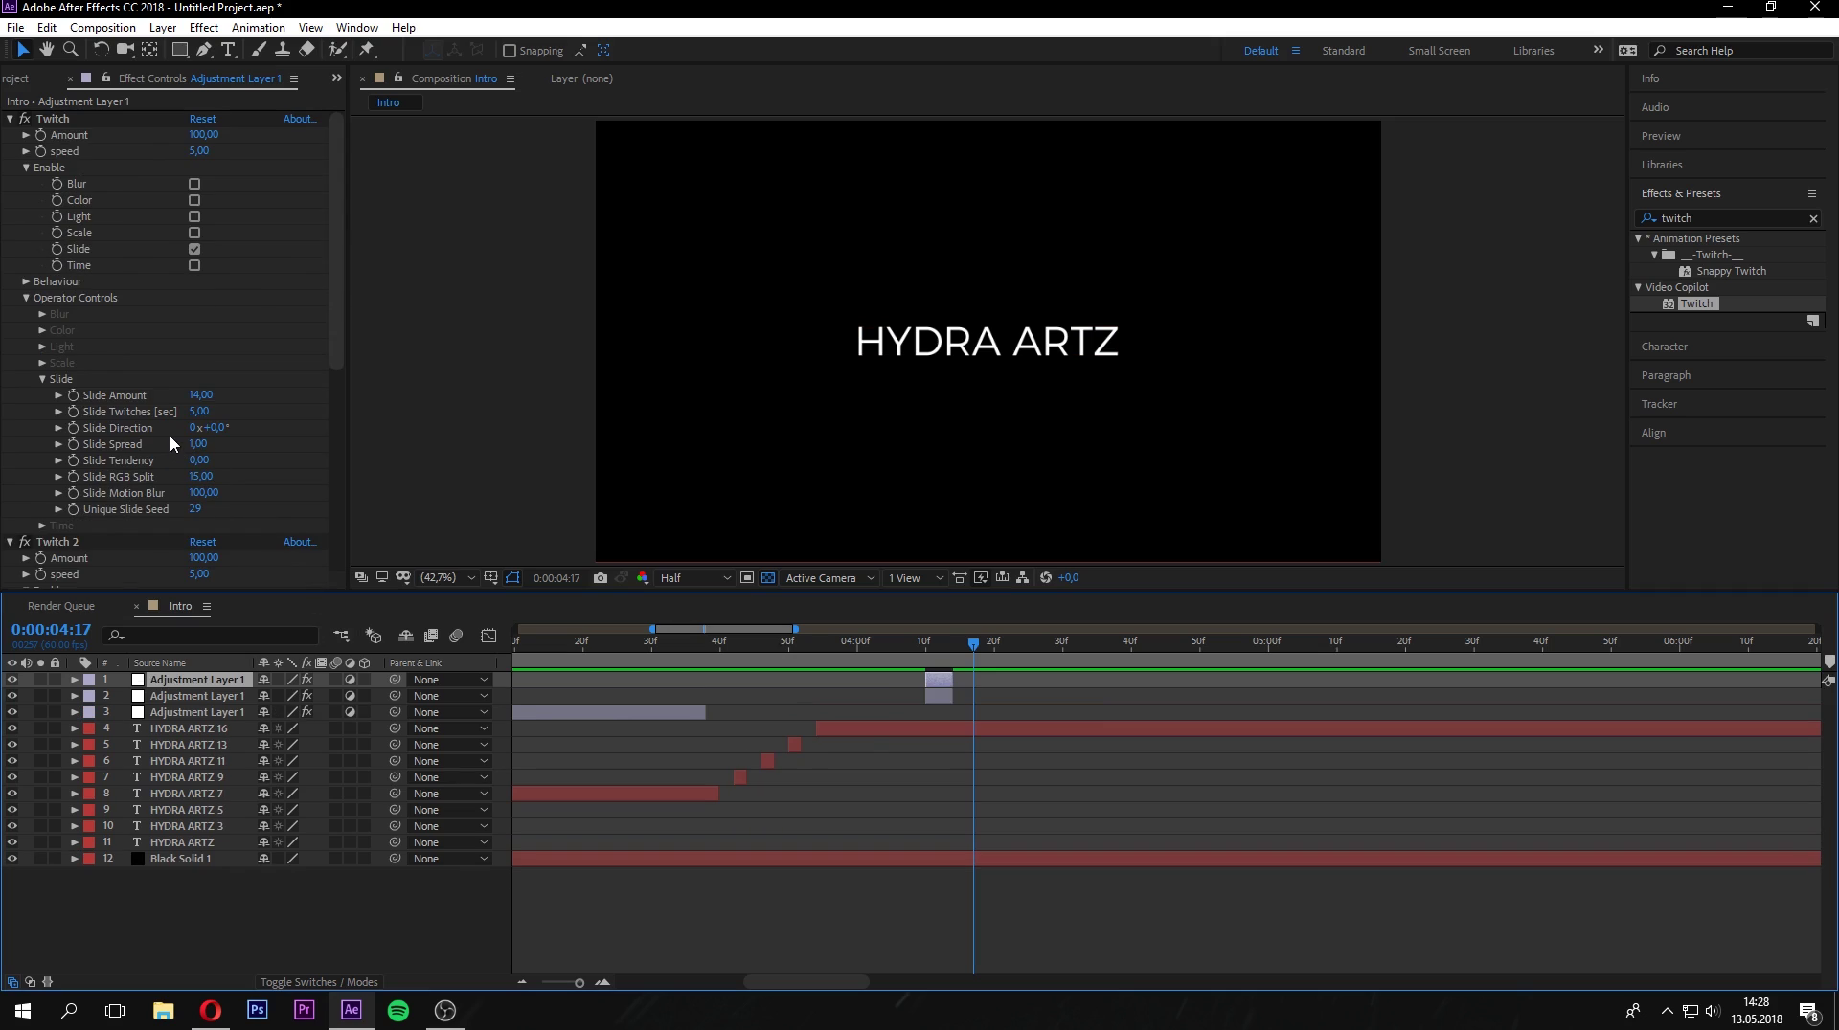
left_click(52, 159)
left_click(60, 544)
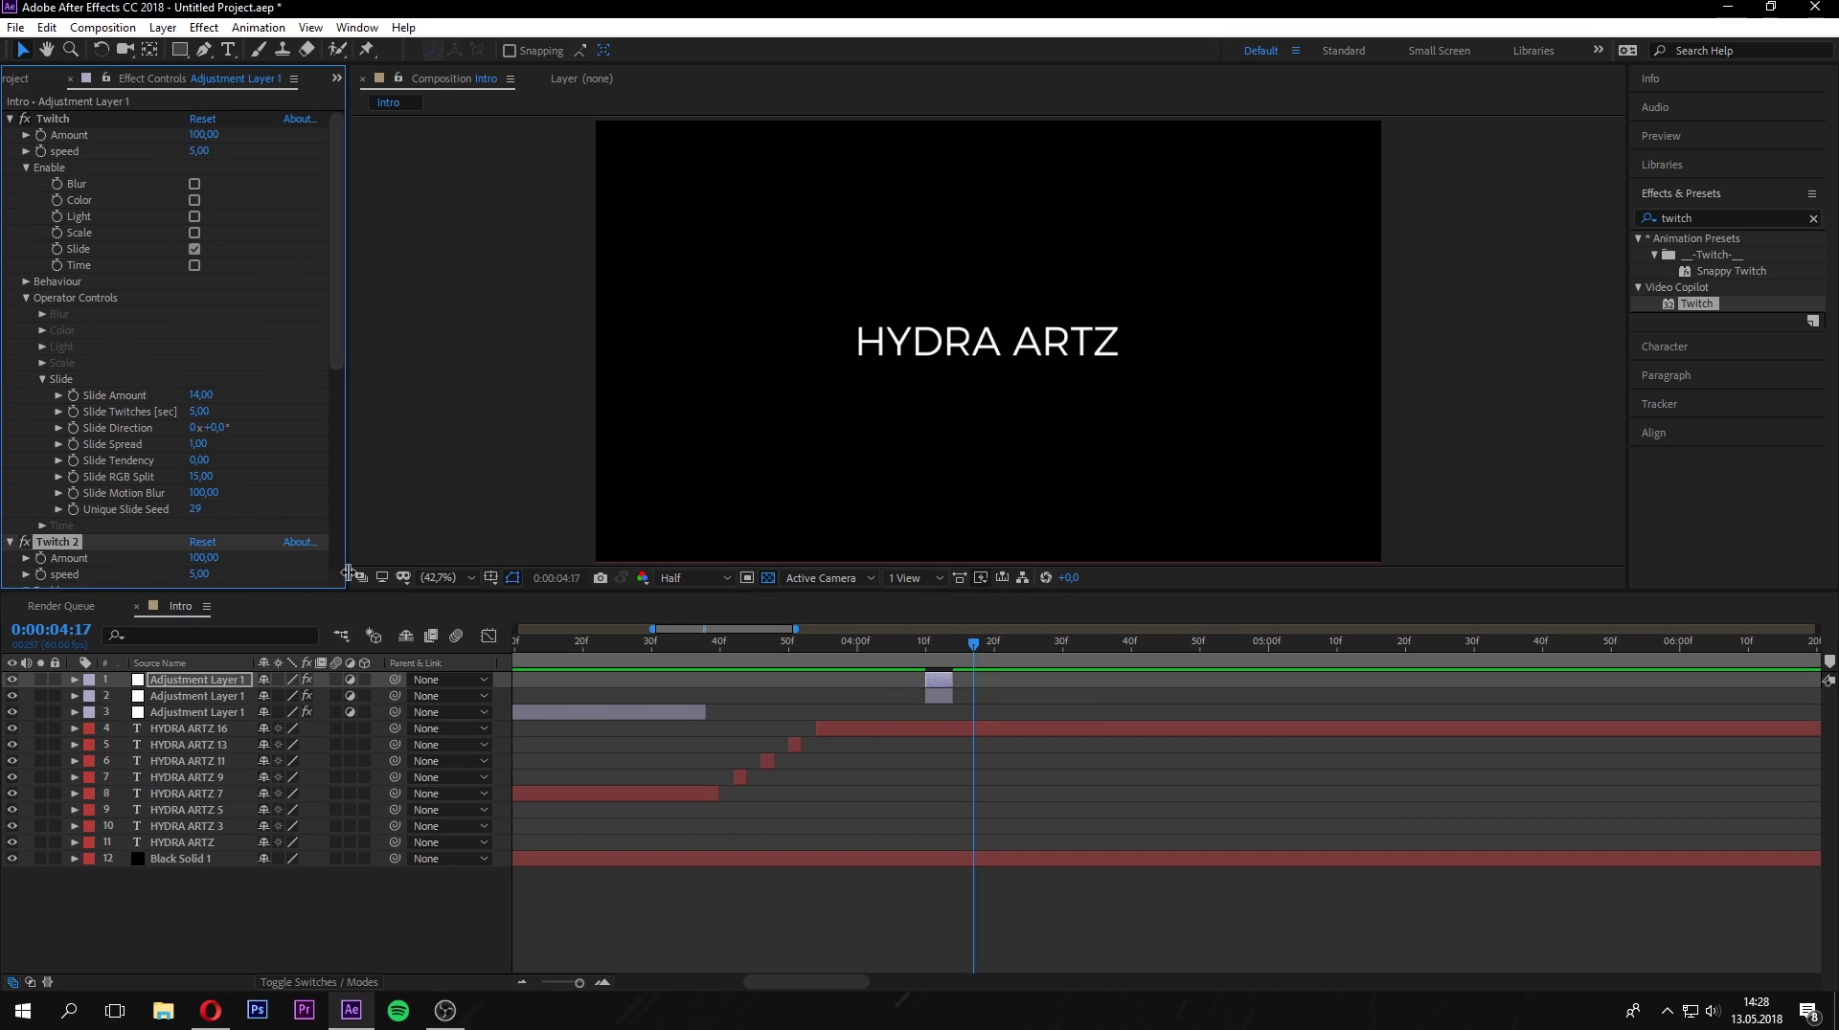
key("Delete")
Move the copied adjustment layer to start at 0:00:04:20 and set its Twitch Unique Slide Seed to 39.
left_click_drag(947, 680, 1001, 651)
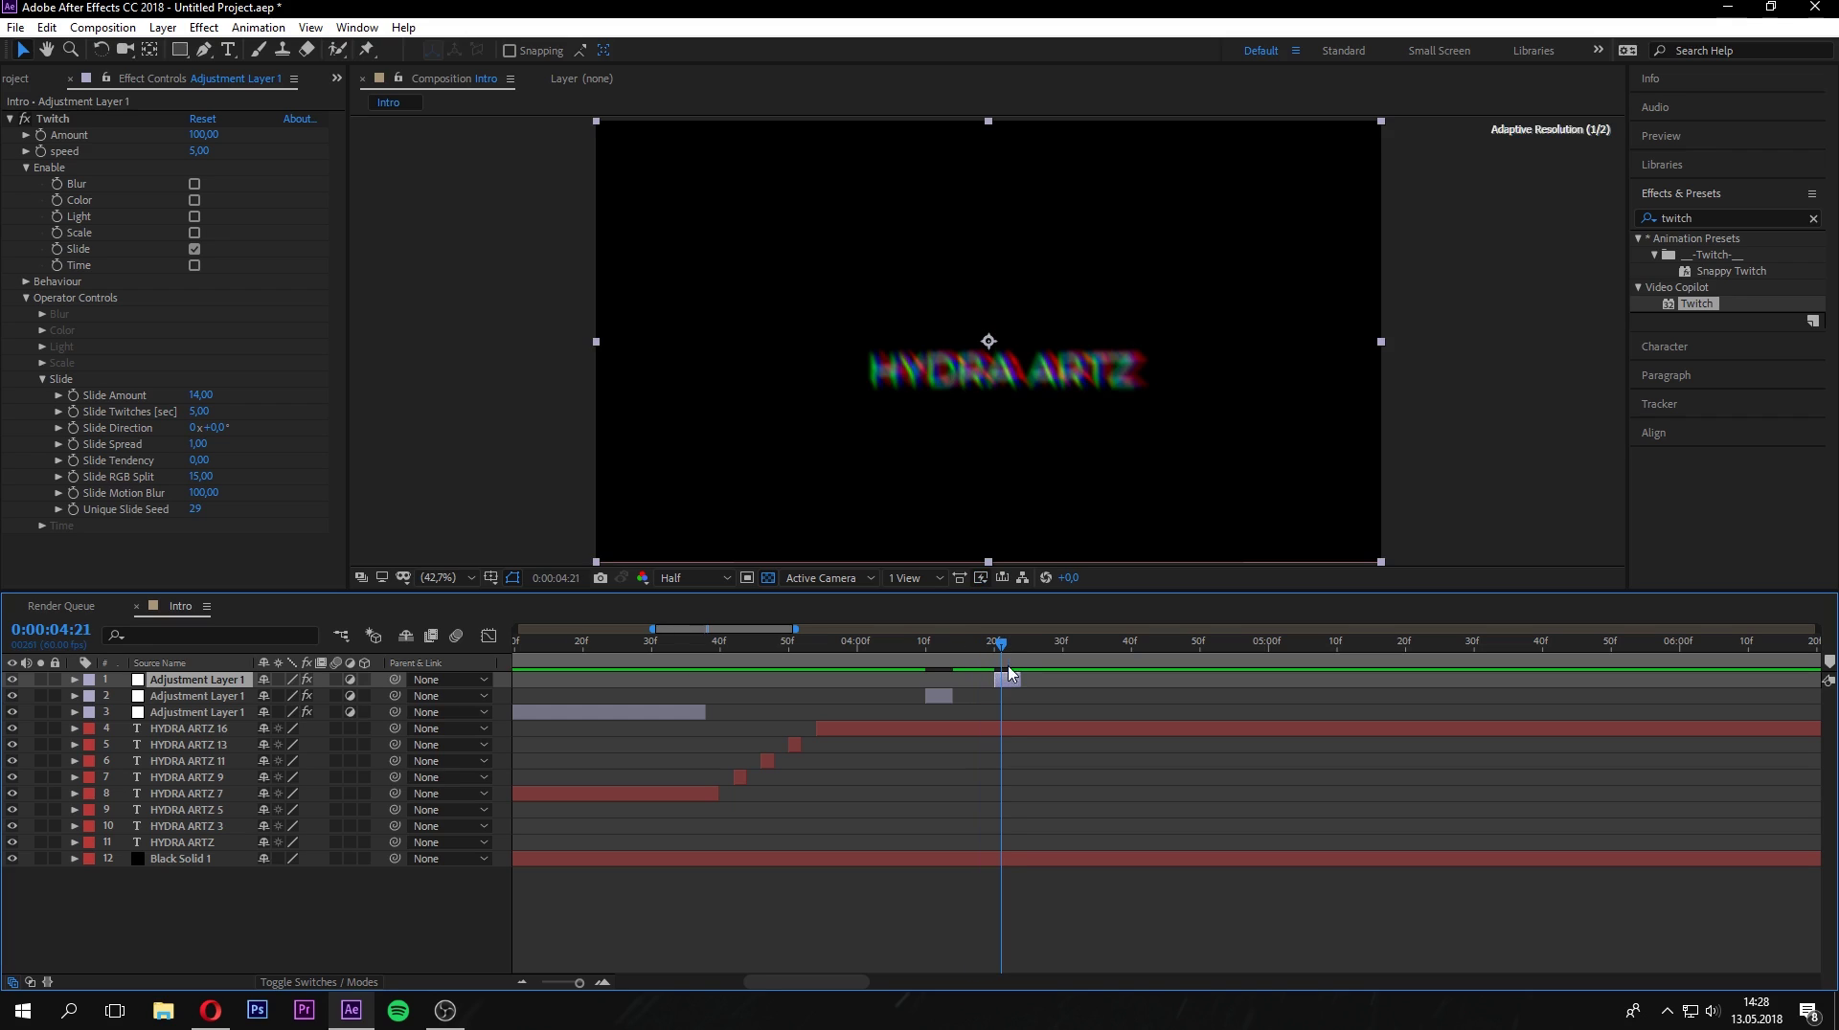
left_click_drag(198, 511, 226, 512)
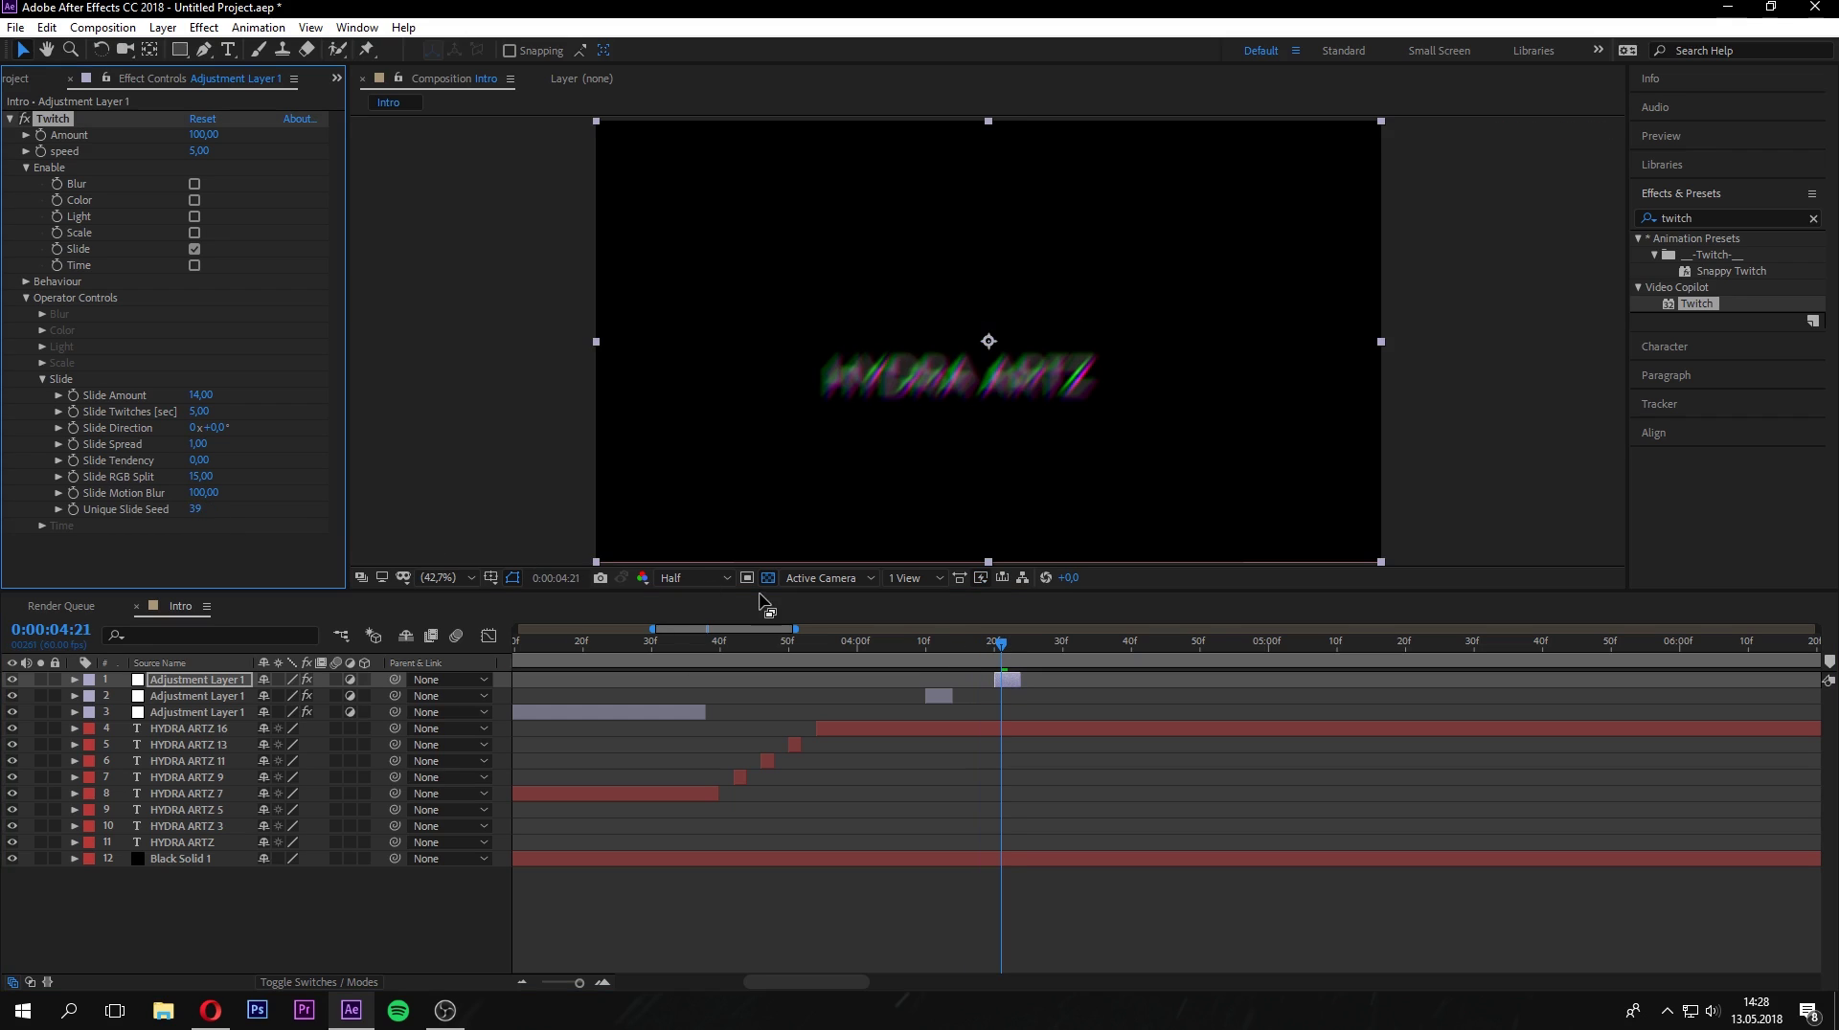
Preview the glitch intro from 0:00:03:24 and again from its first frame.
left_click_drag(1006, 655, 609, 655)
left_click_drag(579, 984, 541, 986)
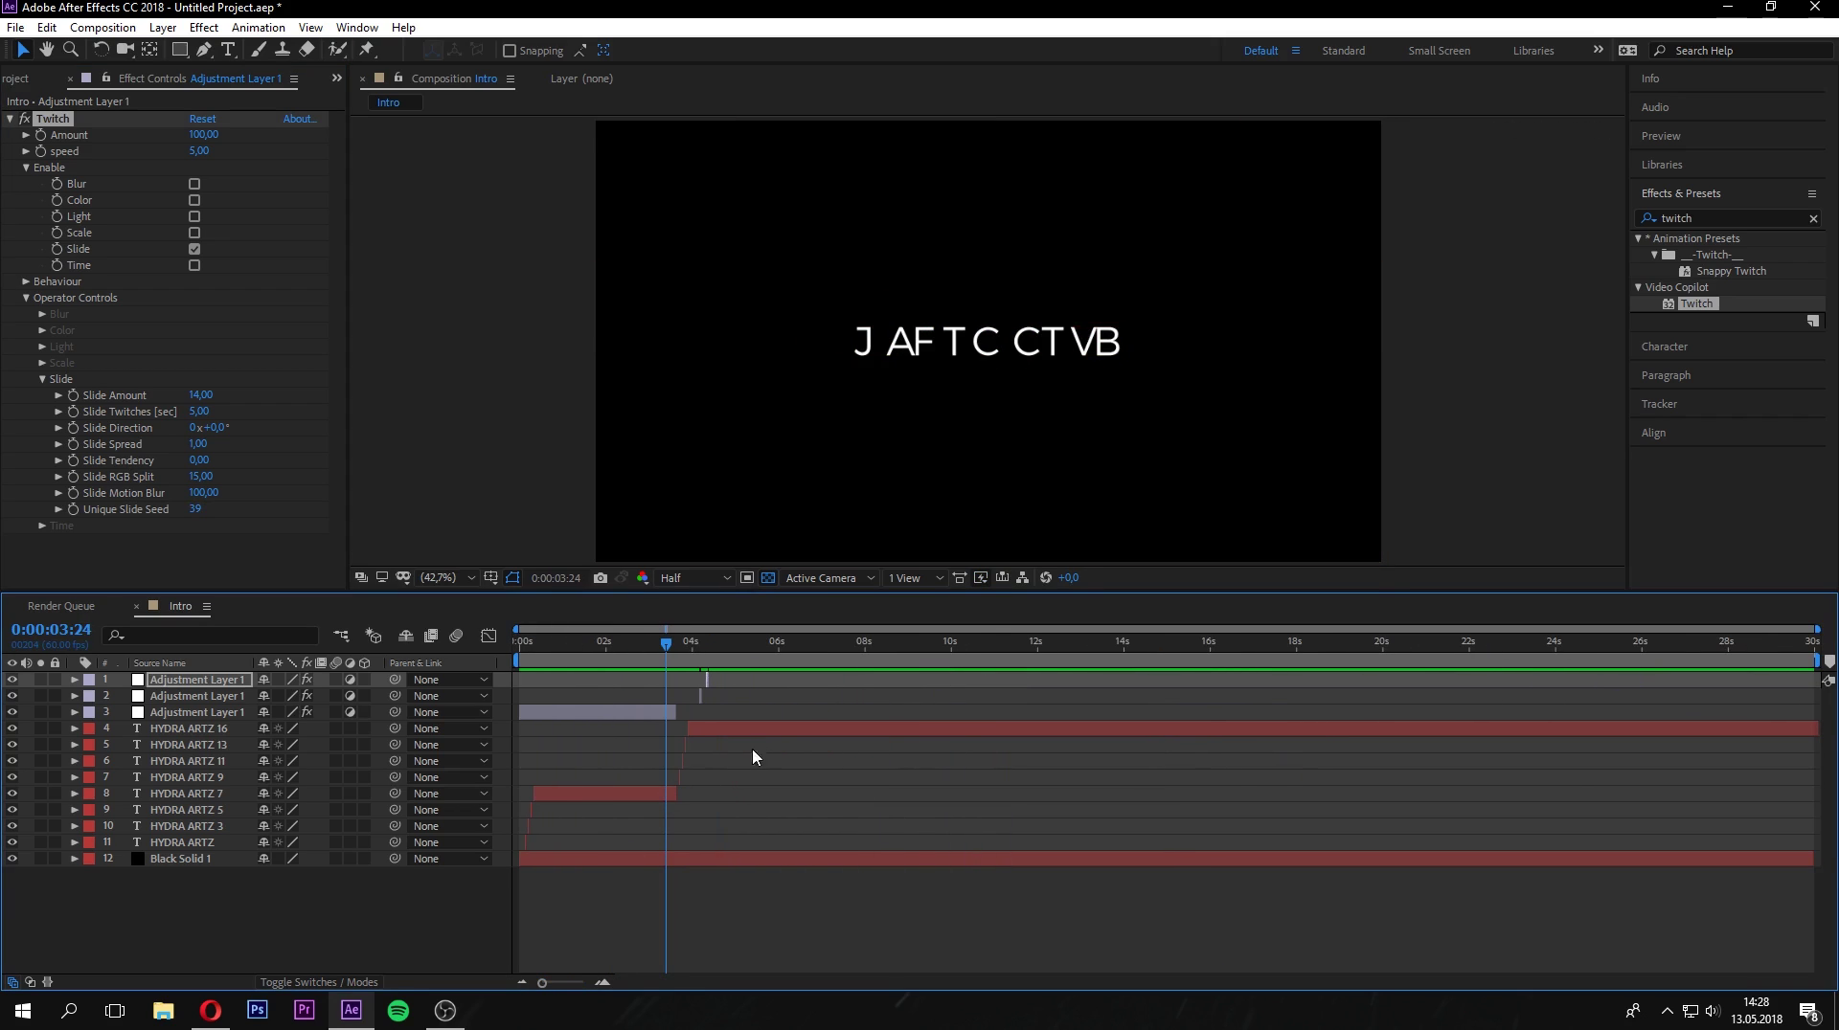
key("space")
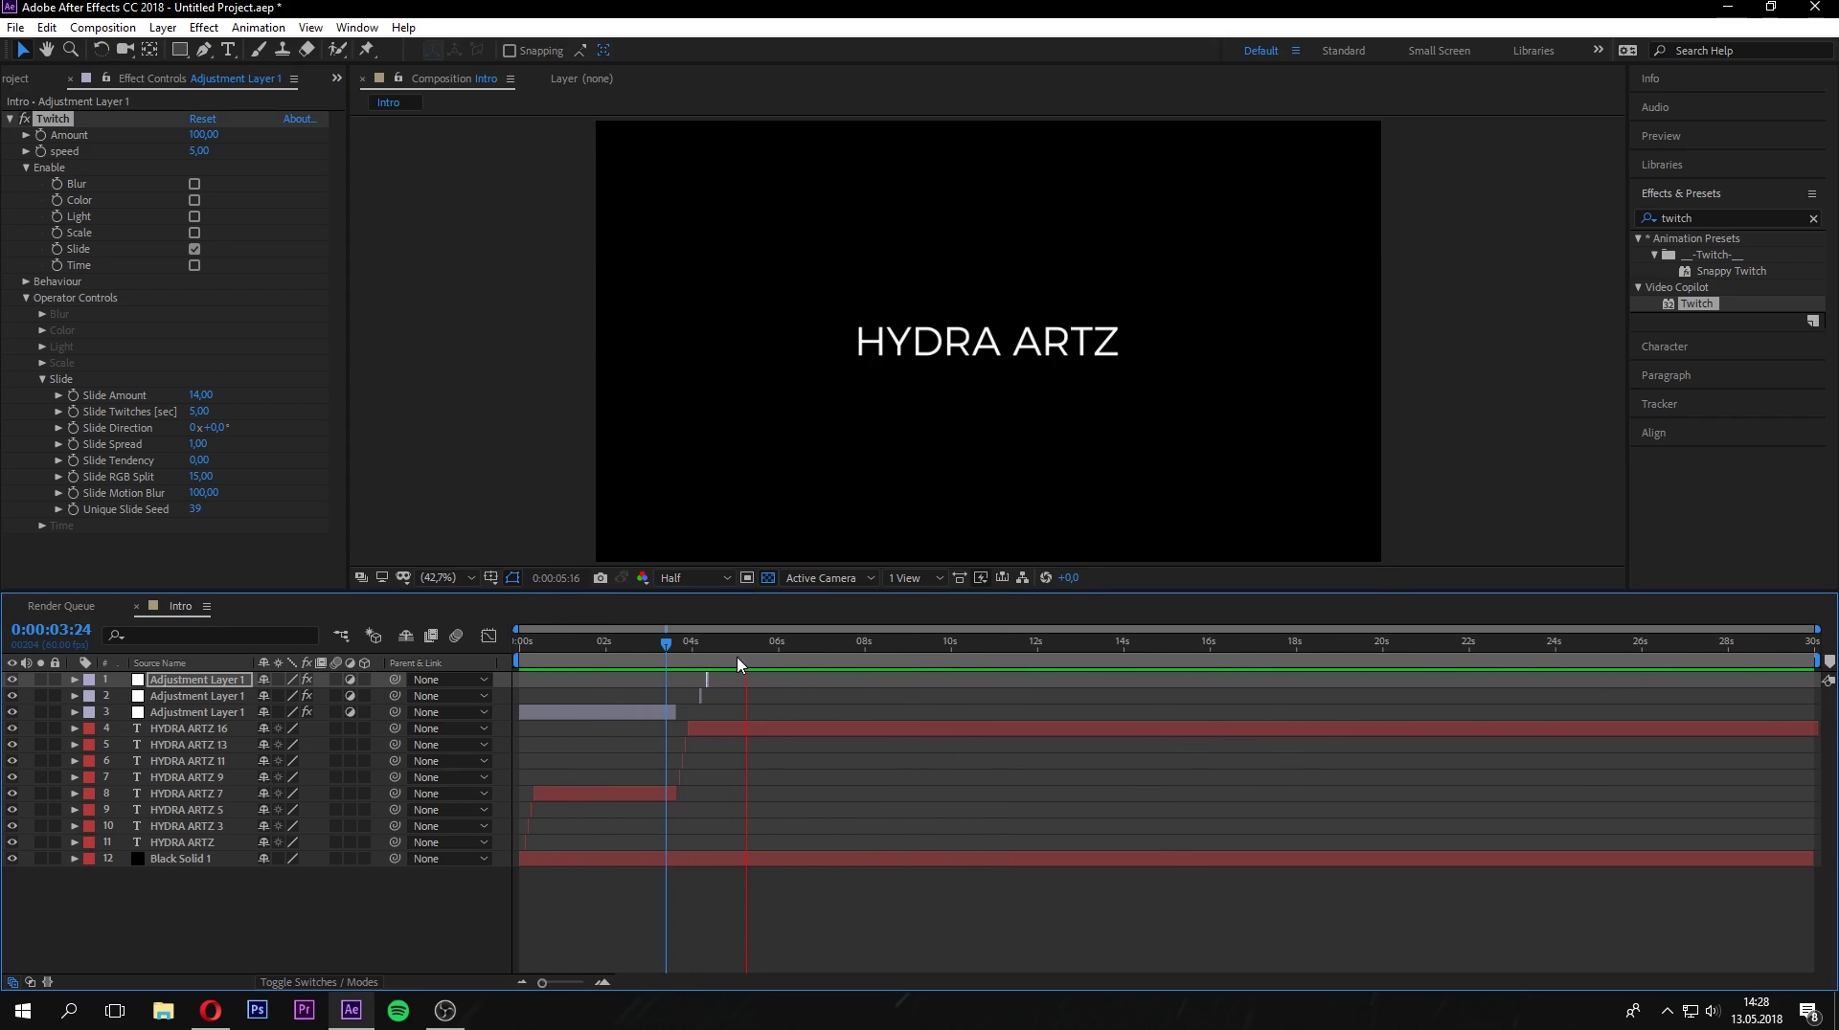
left_click_drag(683, 650, 447, 655)
key("space")
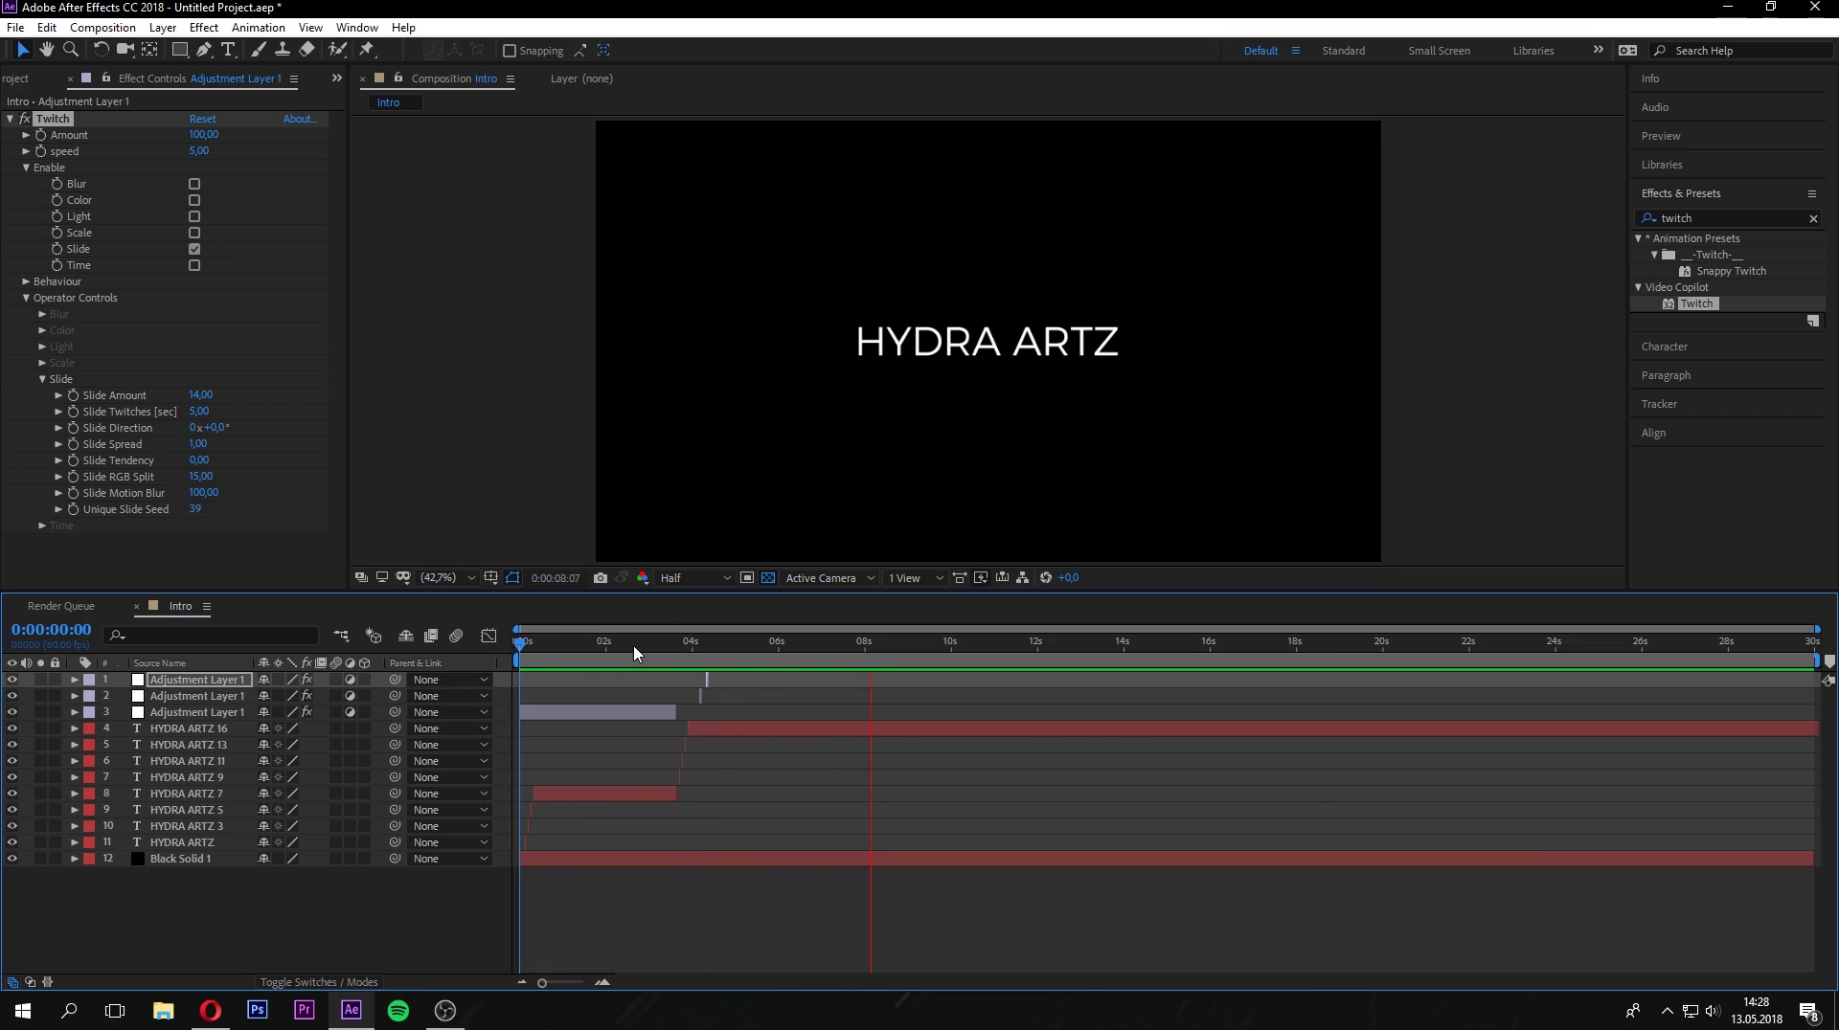
left_click_drag(597, 647, 684, 649)
key("space")
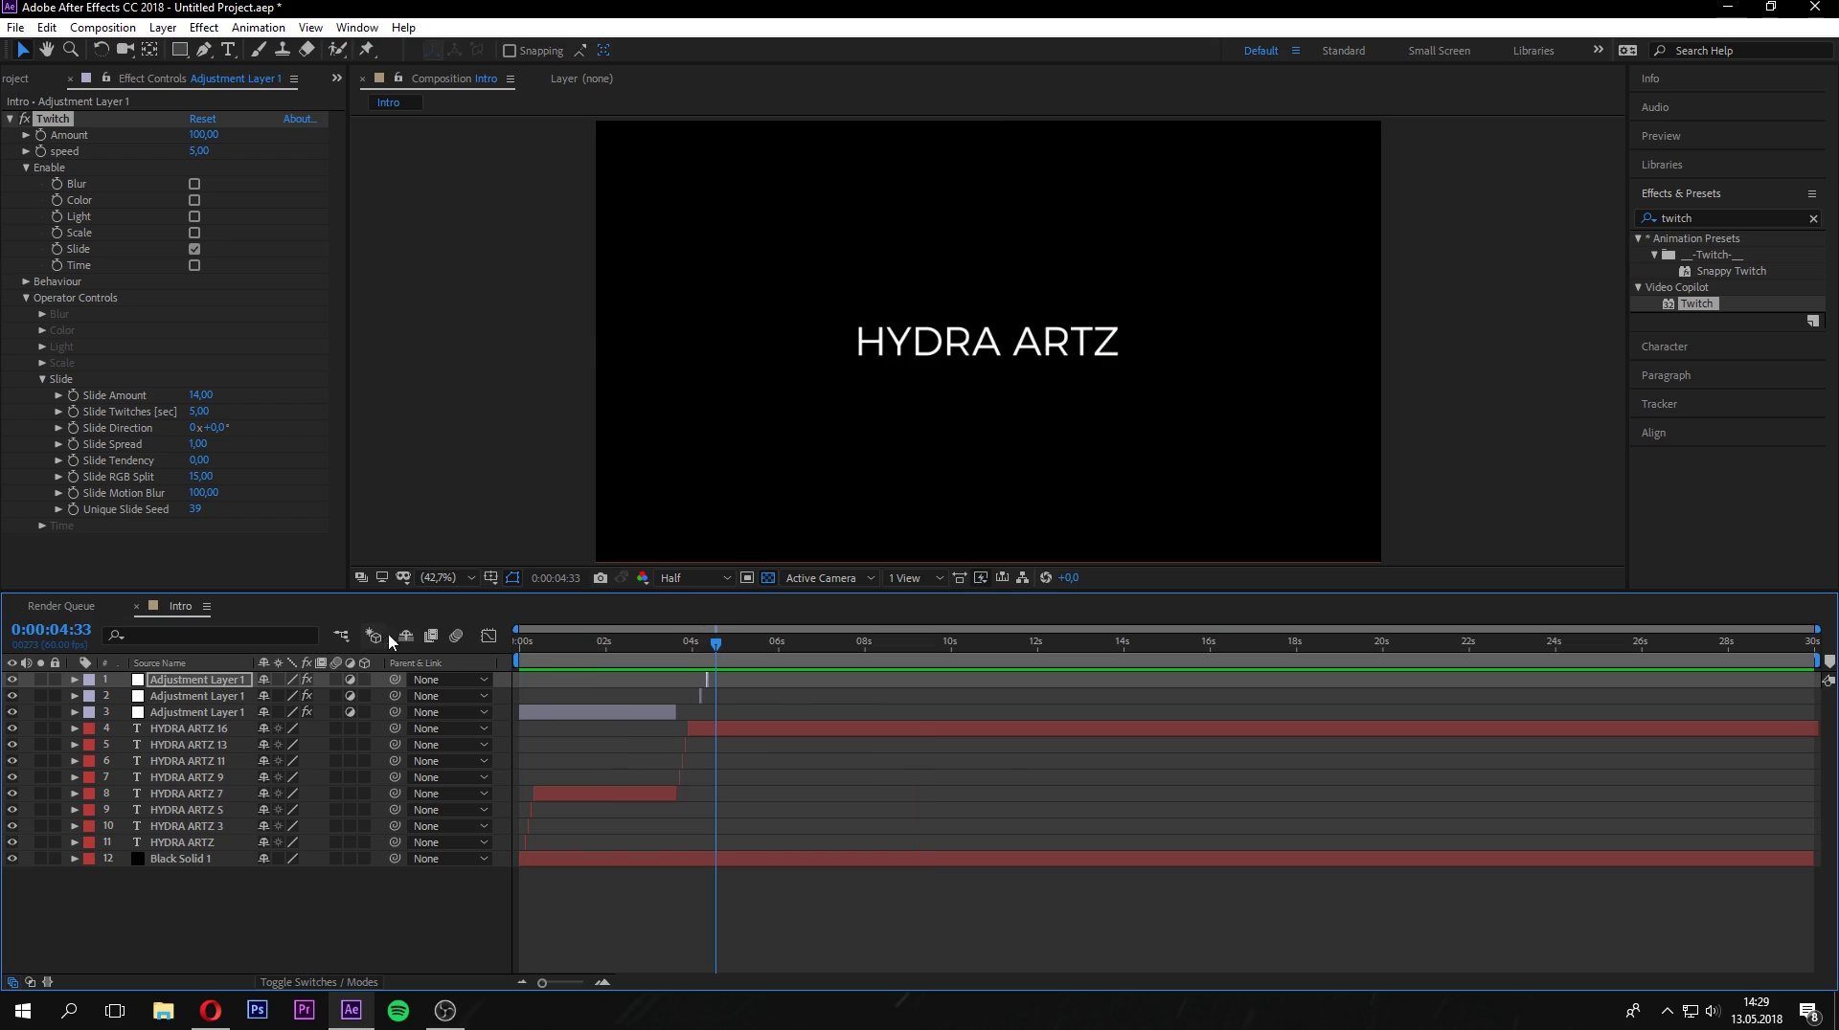
Add a black 1920 x 1080 px solid above all layers in the Intro composition.
left_click_drag(721, 649, 727, 650)
right_click(193, 919)
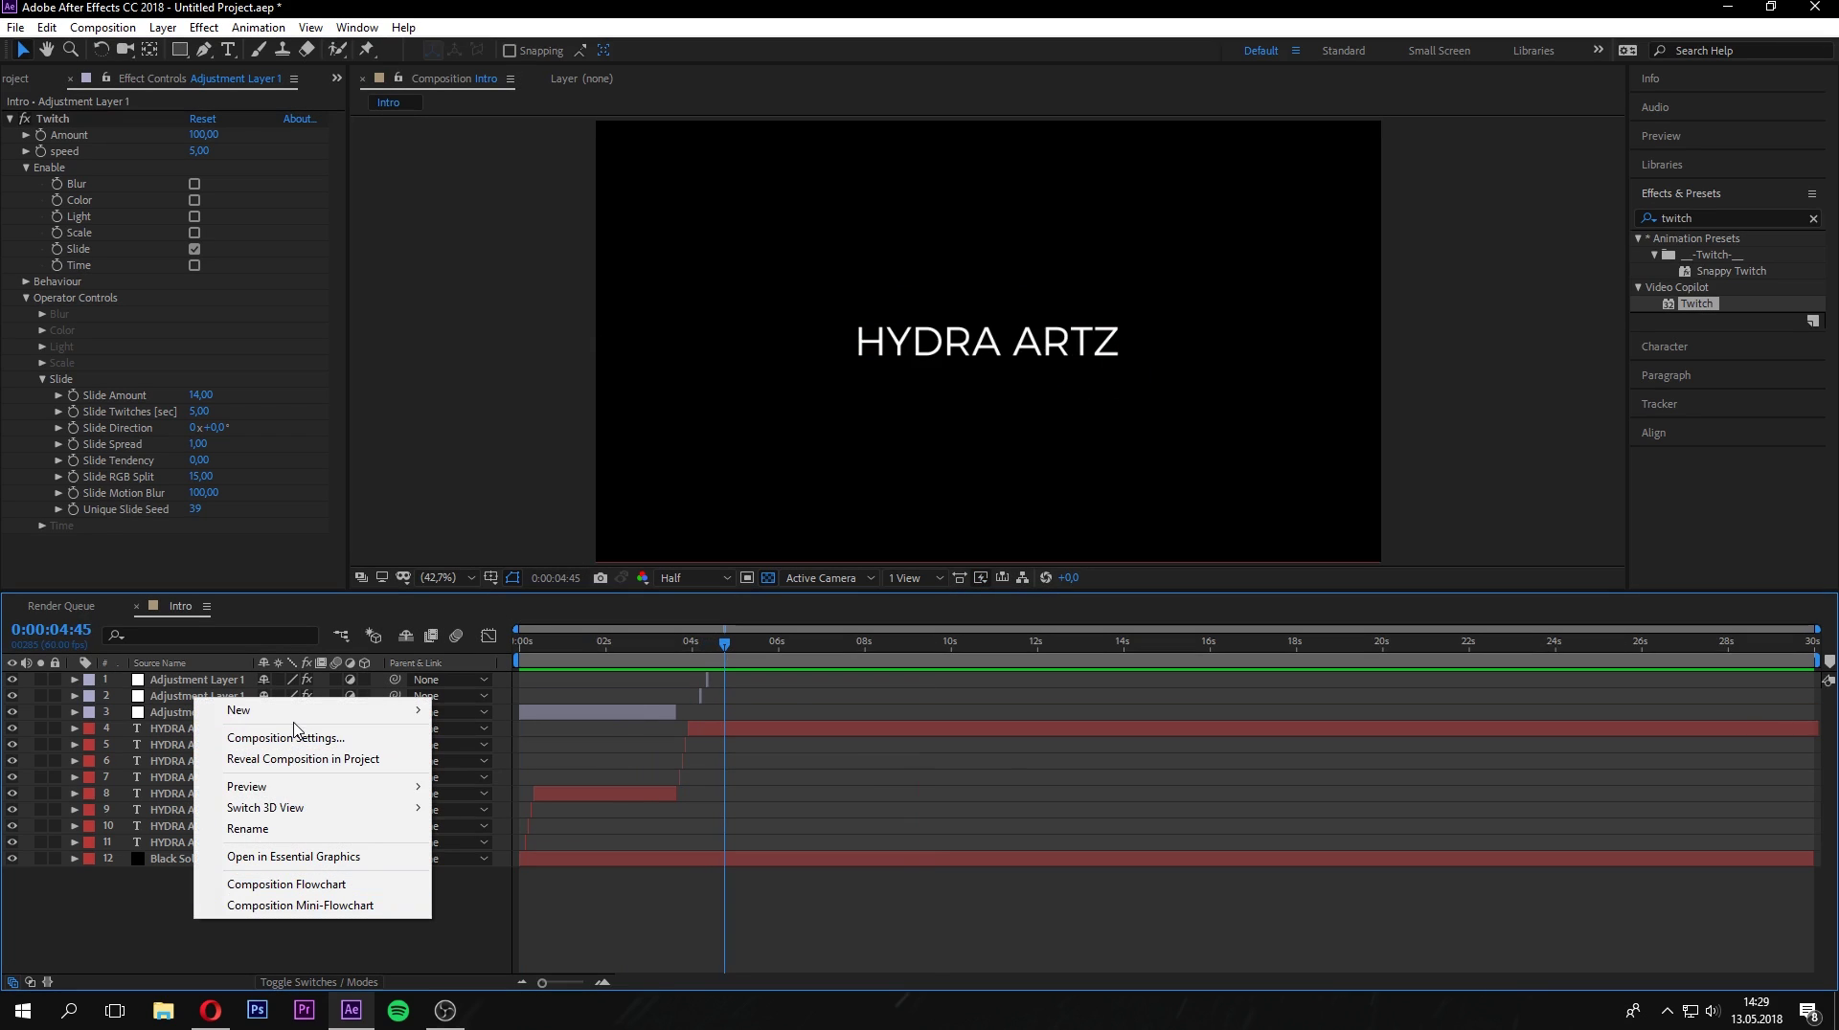
mouse_move(287, 711)
left_click(474, 759)
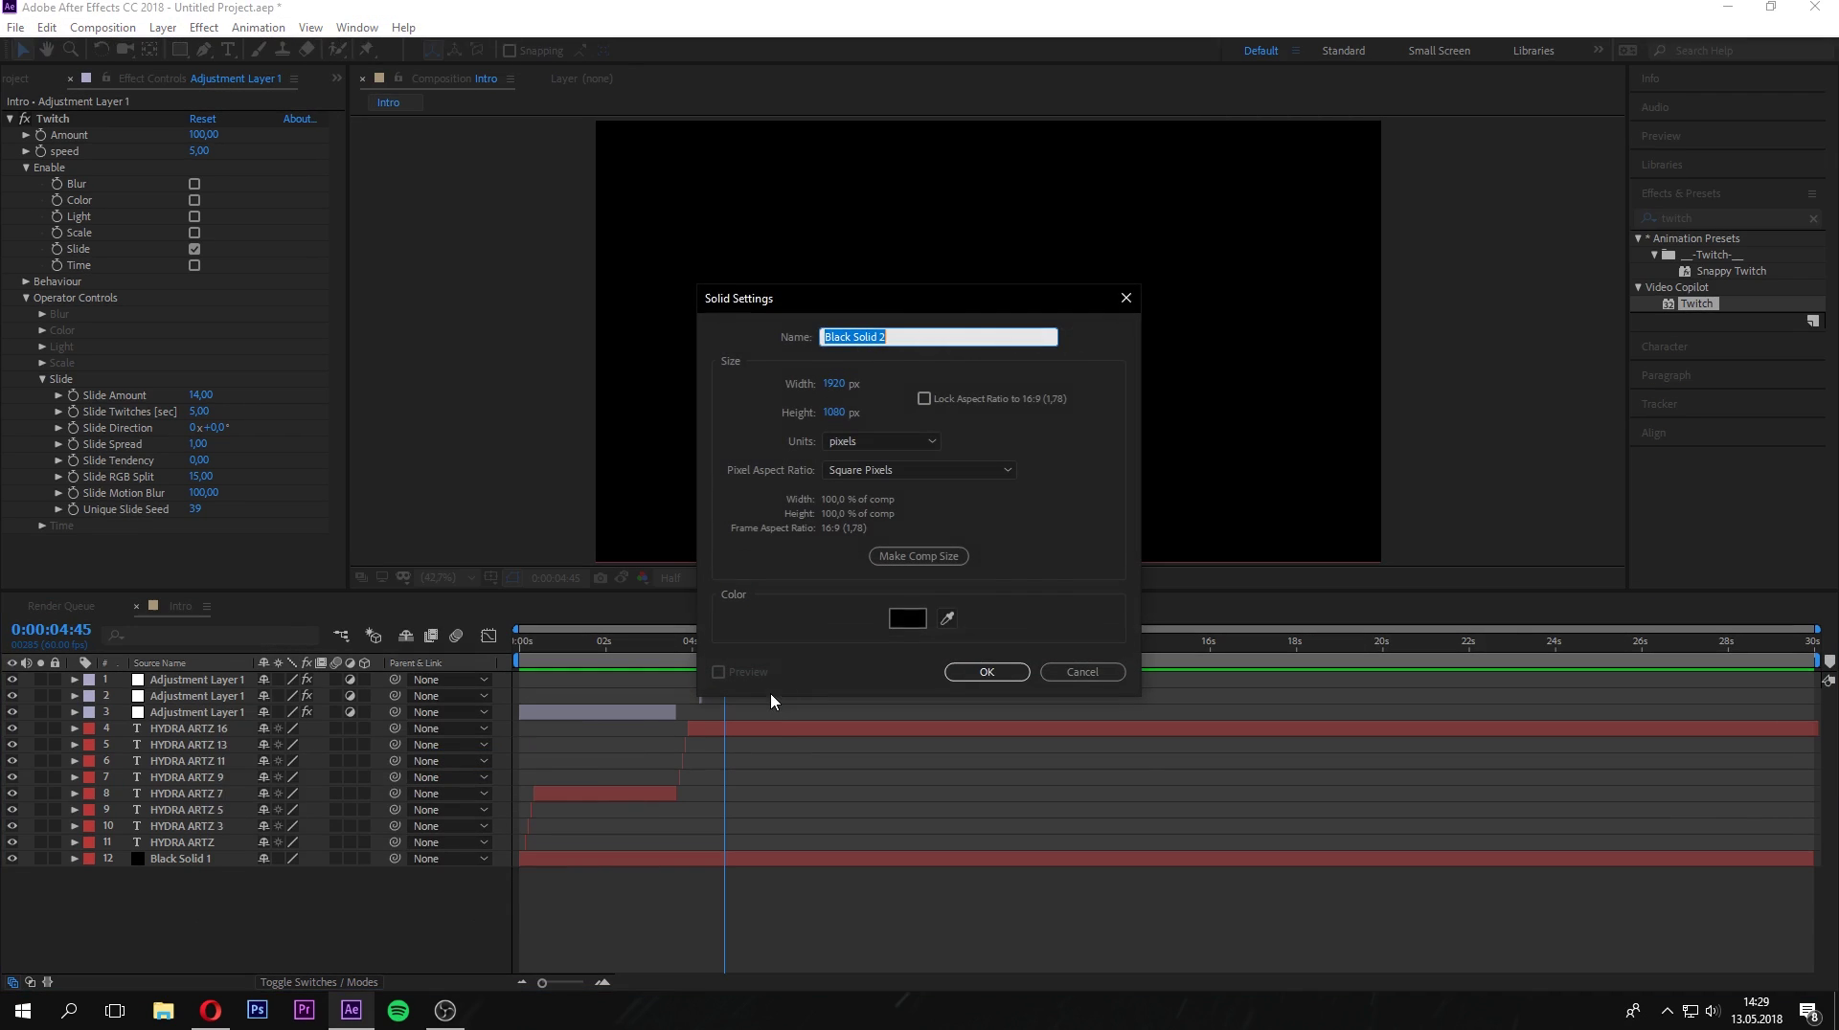
left_click(982, 673)
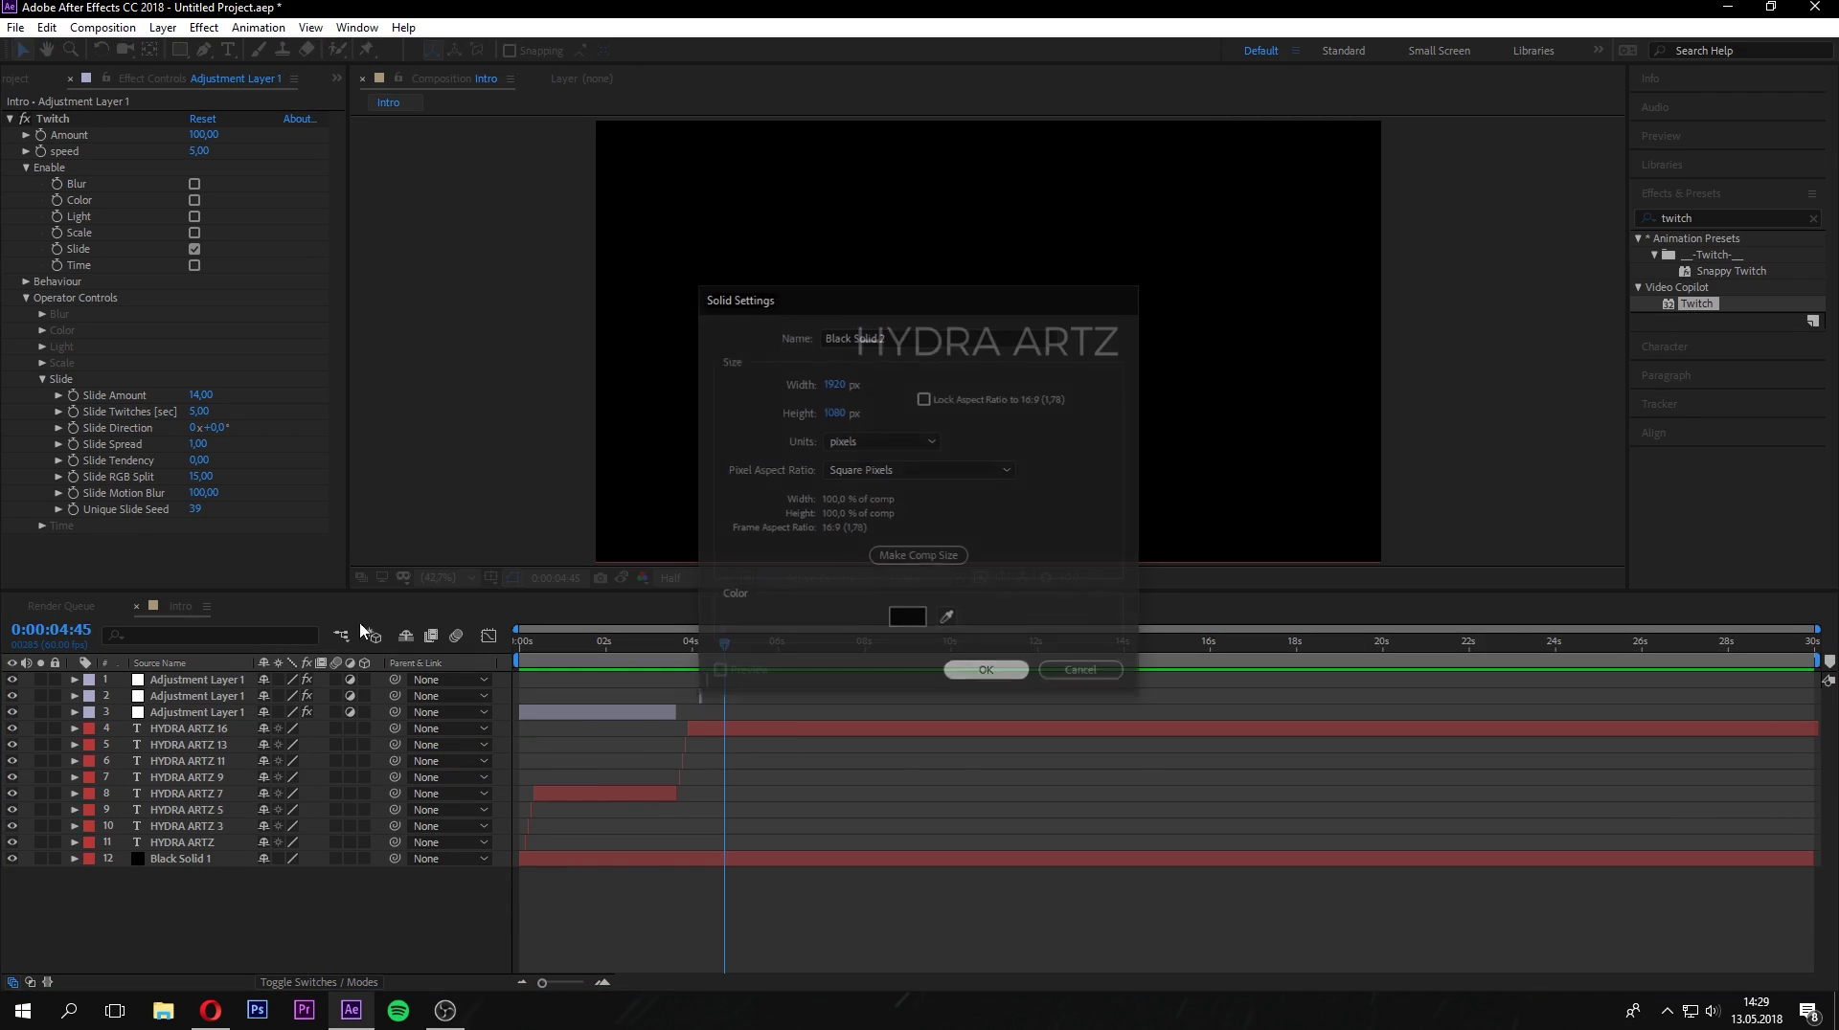
Split the new black solid at 0:00:04:46 and delete its earlier part so it starts there.
left_click(602, 983)
mouse_move(725, 655)
left_mouse_down()
mouse_move(707, 654)
mouse_move(731, 654)
left_mouse_up()
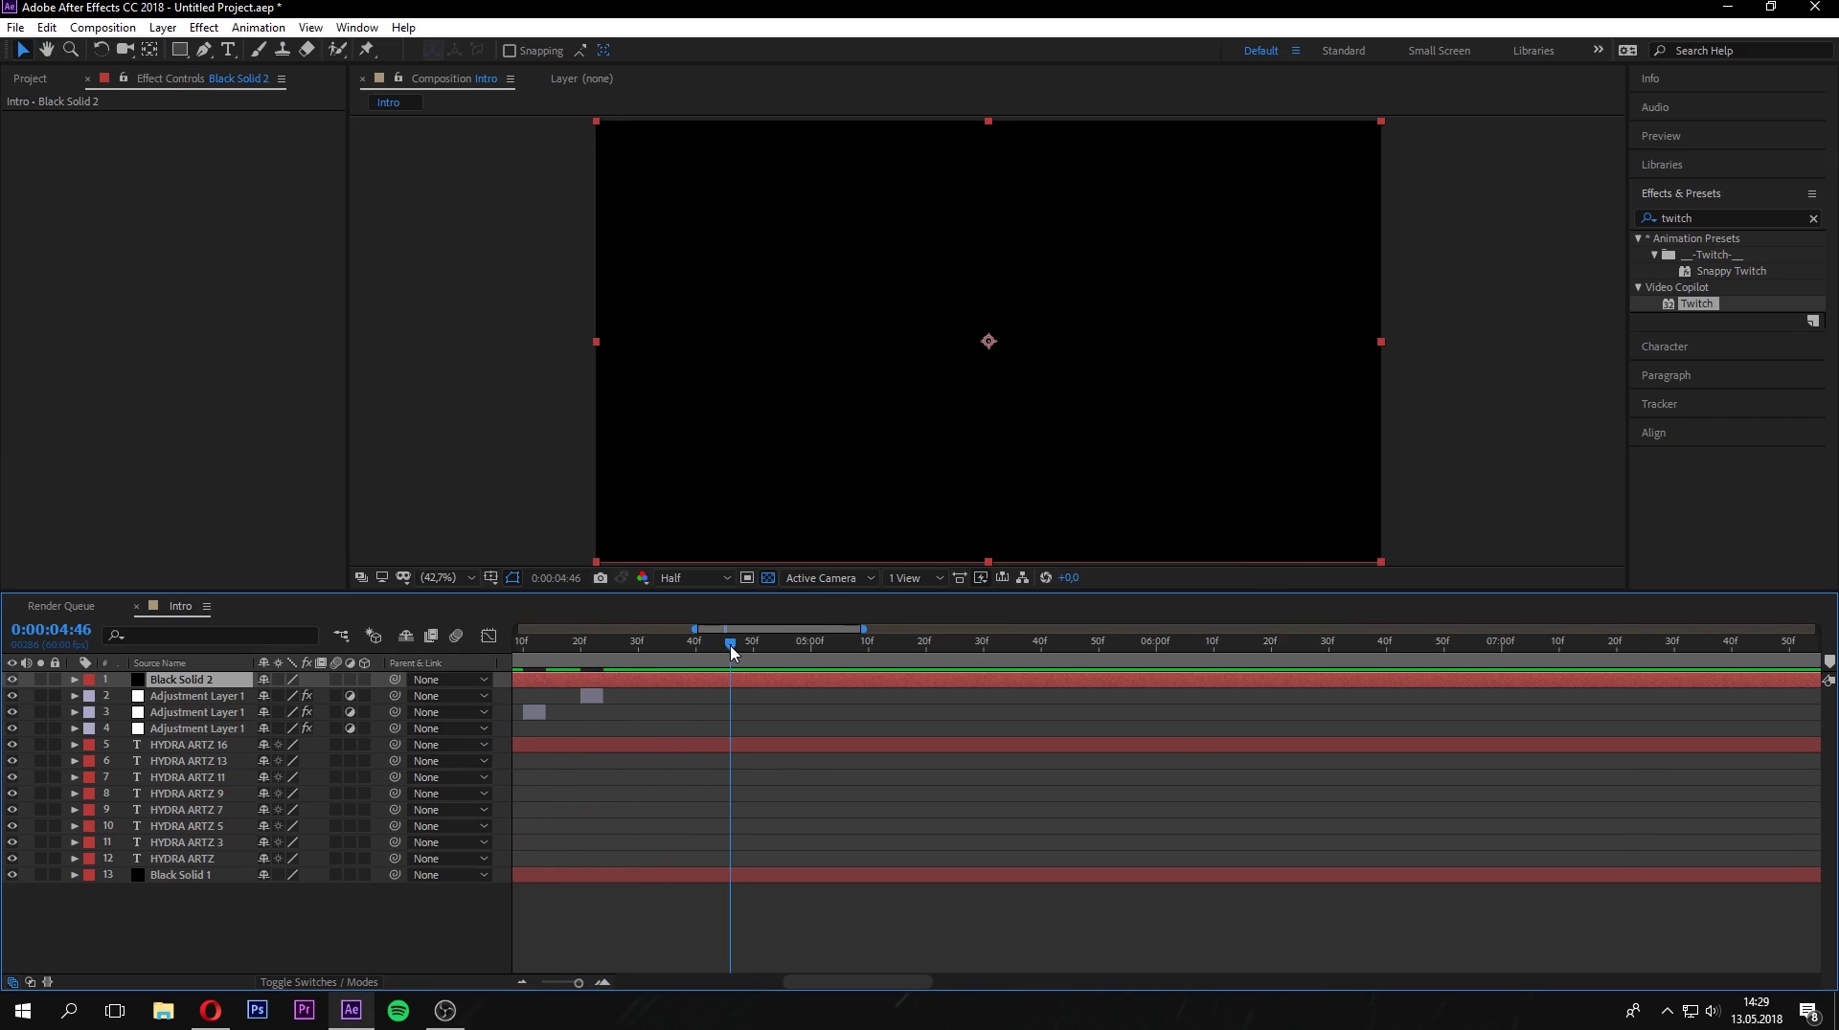
key("ctrl+shift+d")
left_click(711, 693)
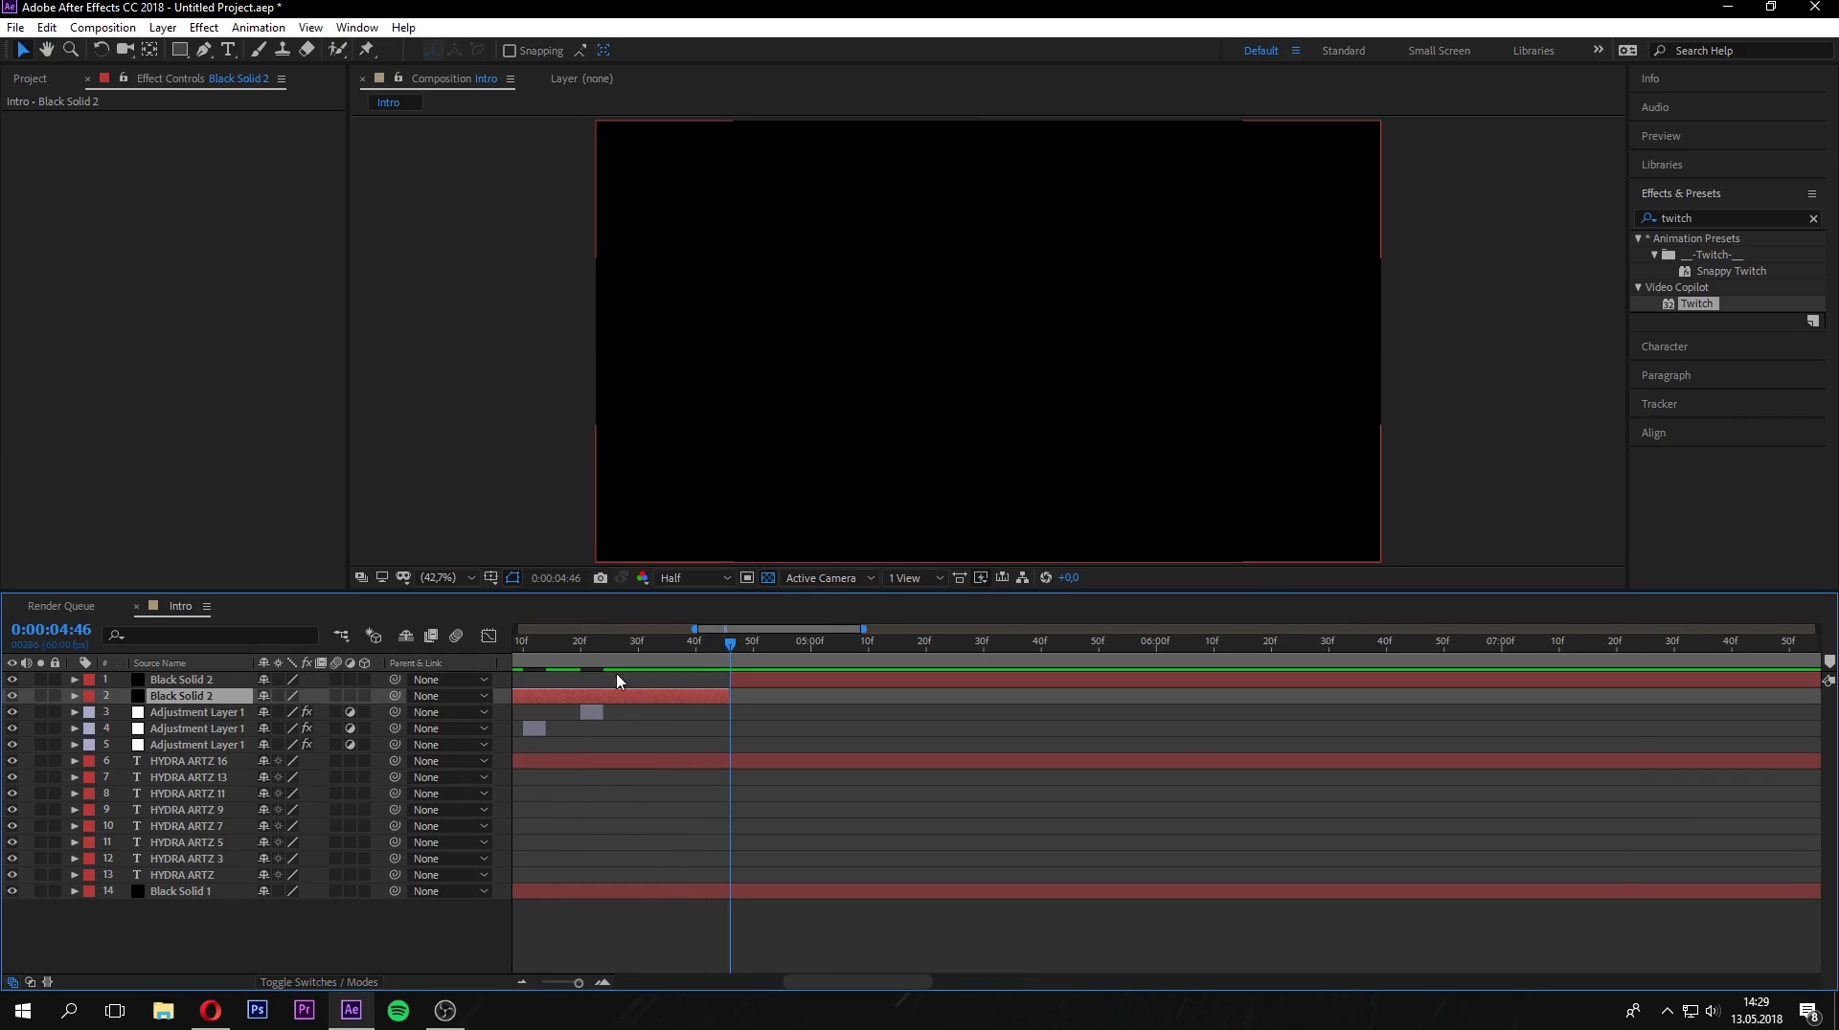
key("Delete")
left_click(756, 681)
mouse_move(730, 646)
left_mouse_down()
mouse_move(630, 659)
mouse_move(804, 658)
mouse_move(730, 658)
left_mouse_up()
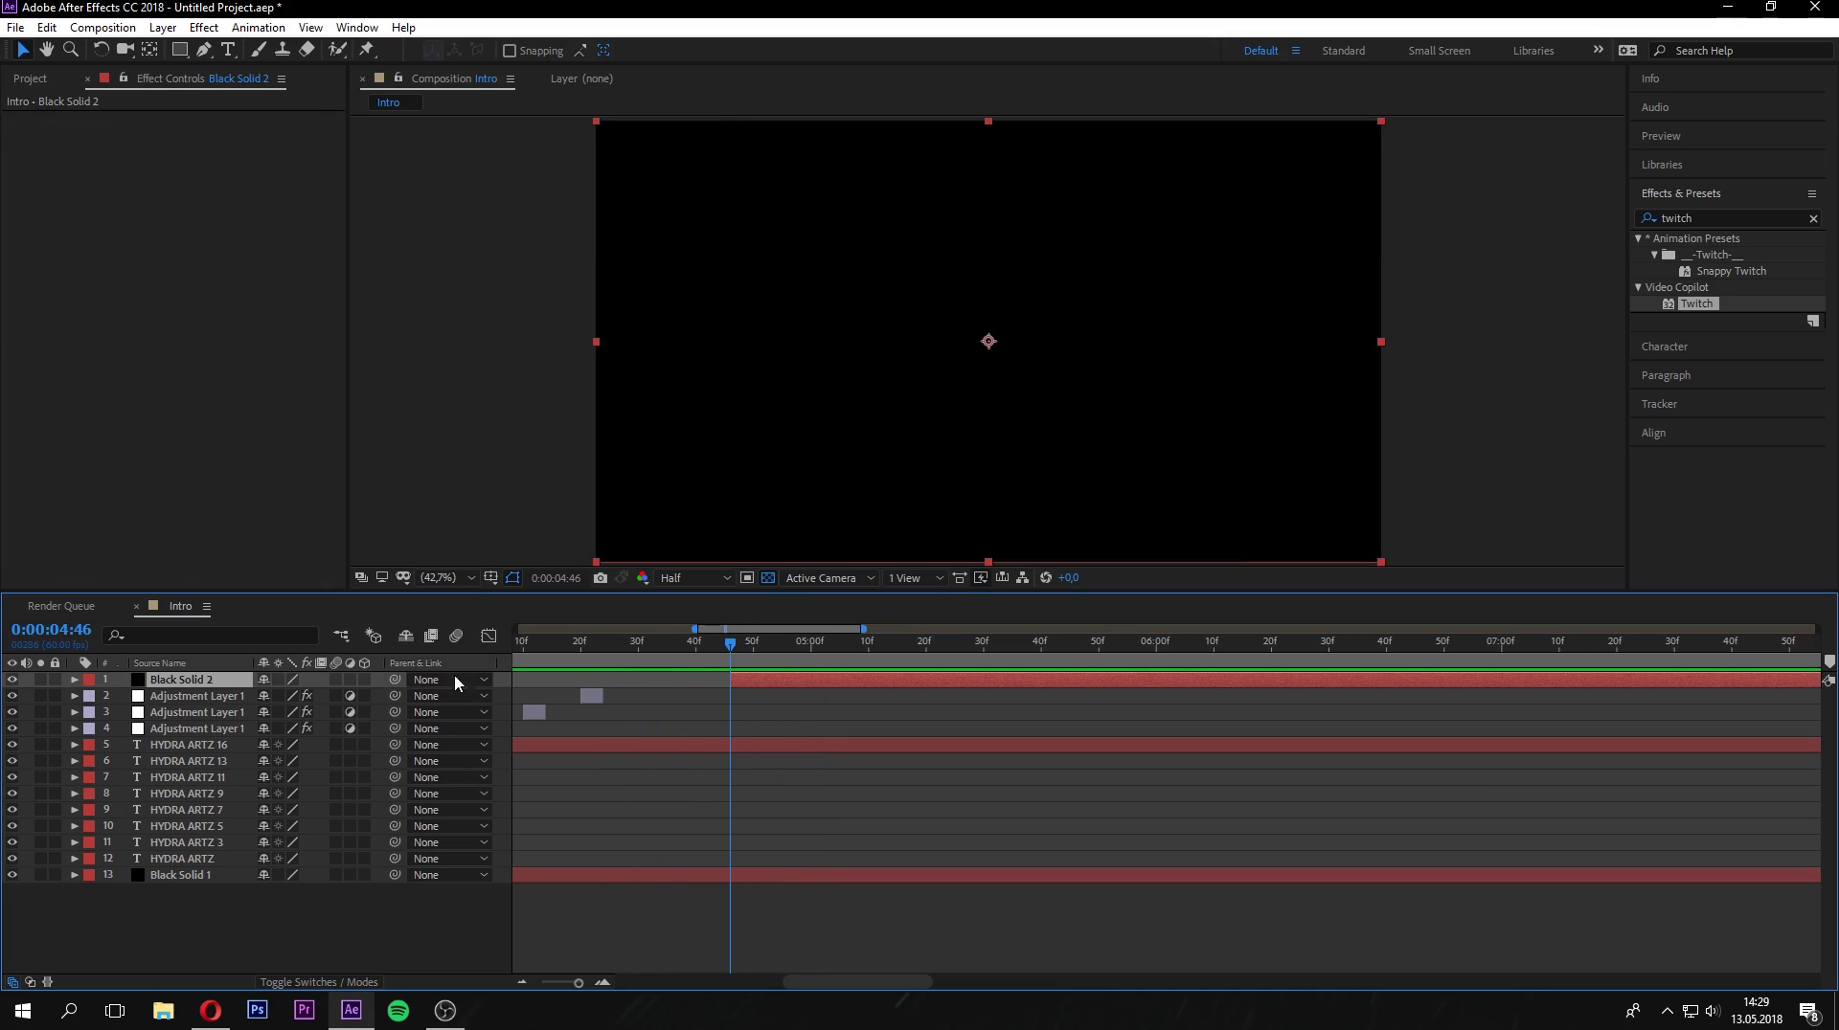
Set the black solid's Opacity to 0% and add an Opacity keyframe at 0:00:04:46.
left_click(75, 681)
left_click(92, 698)
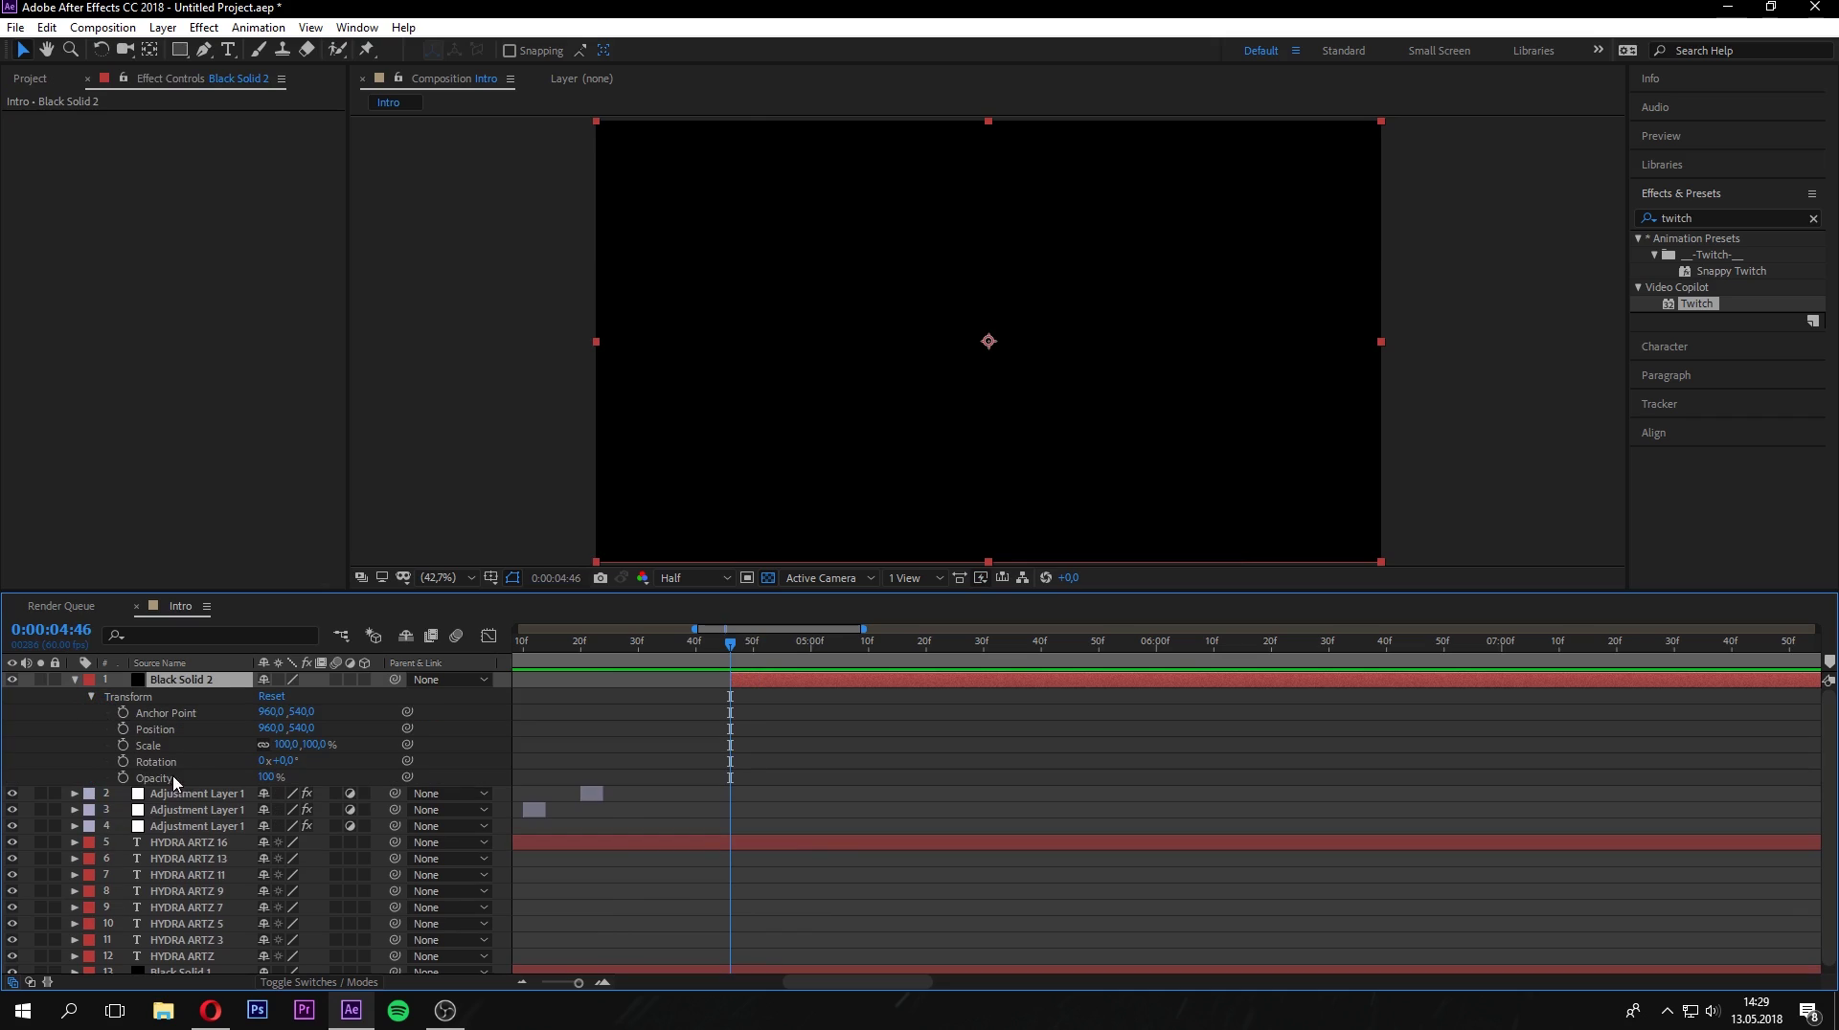
left_click_drag(269, 788, 58, 776)
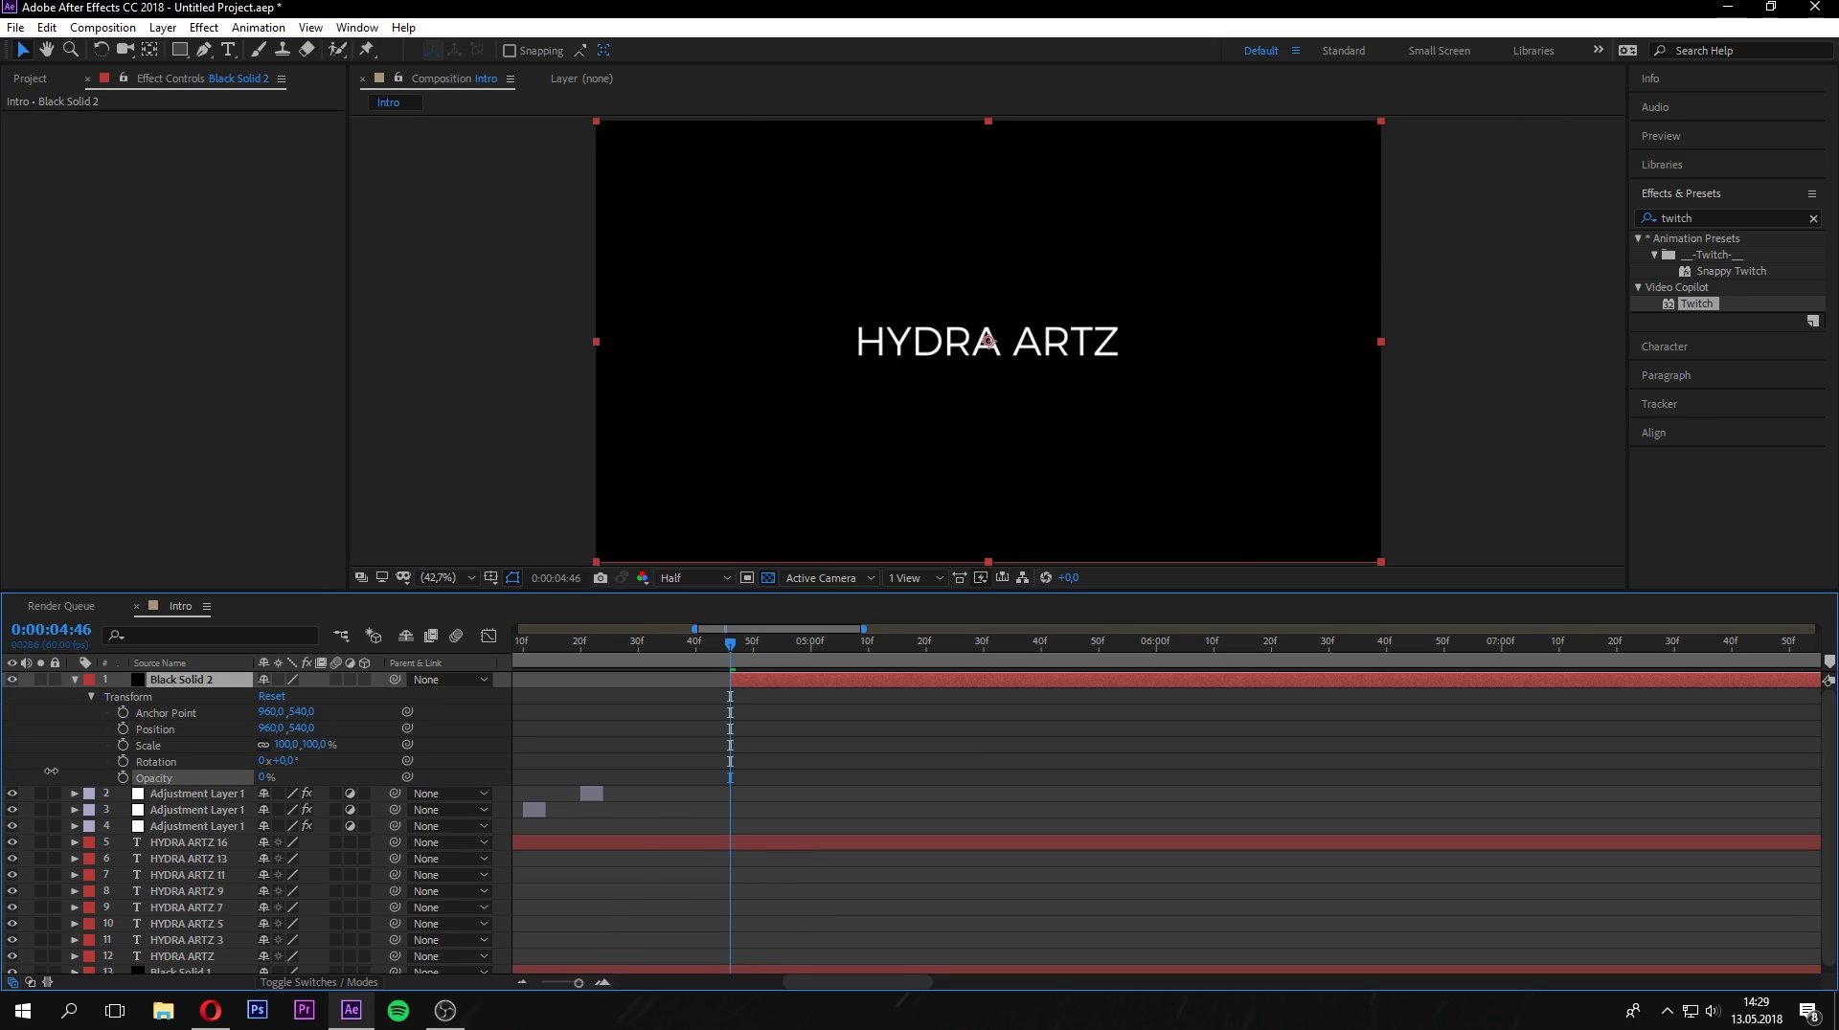
left_click(123, 777)
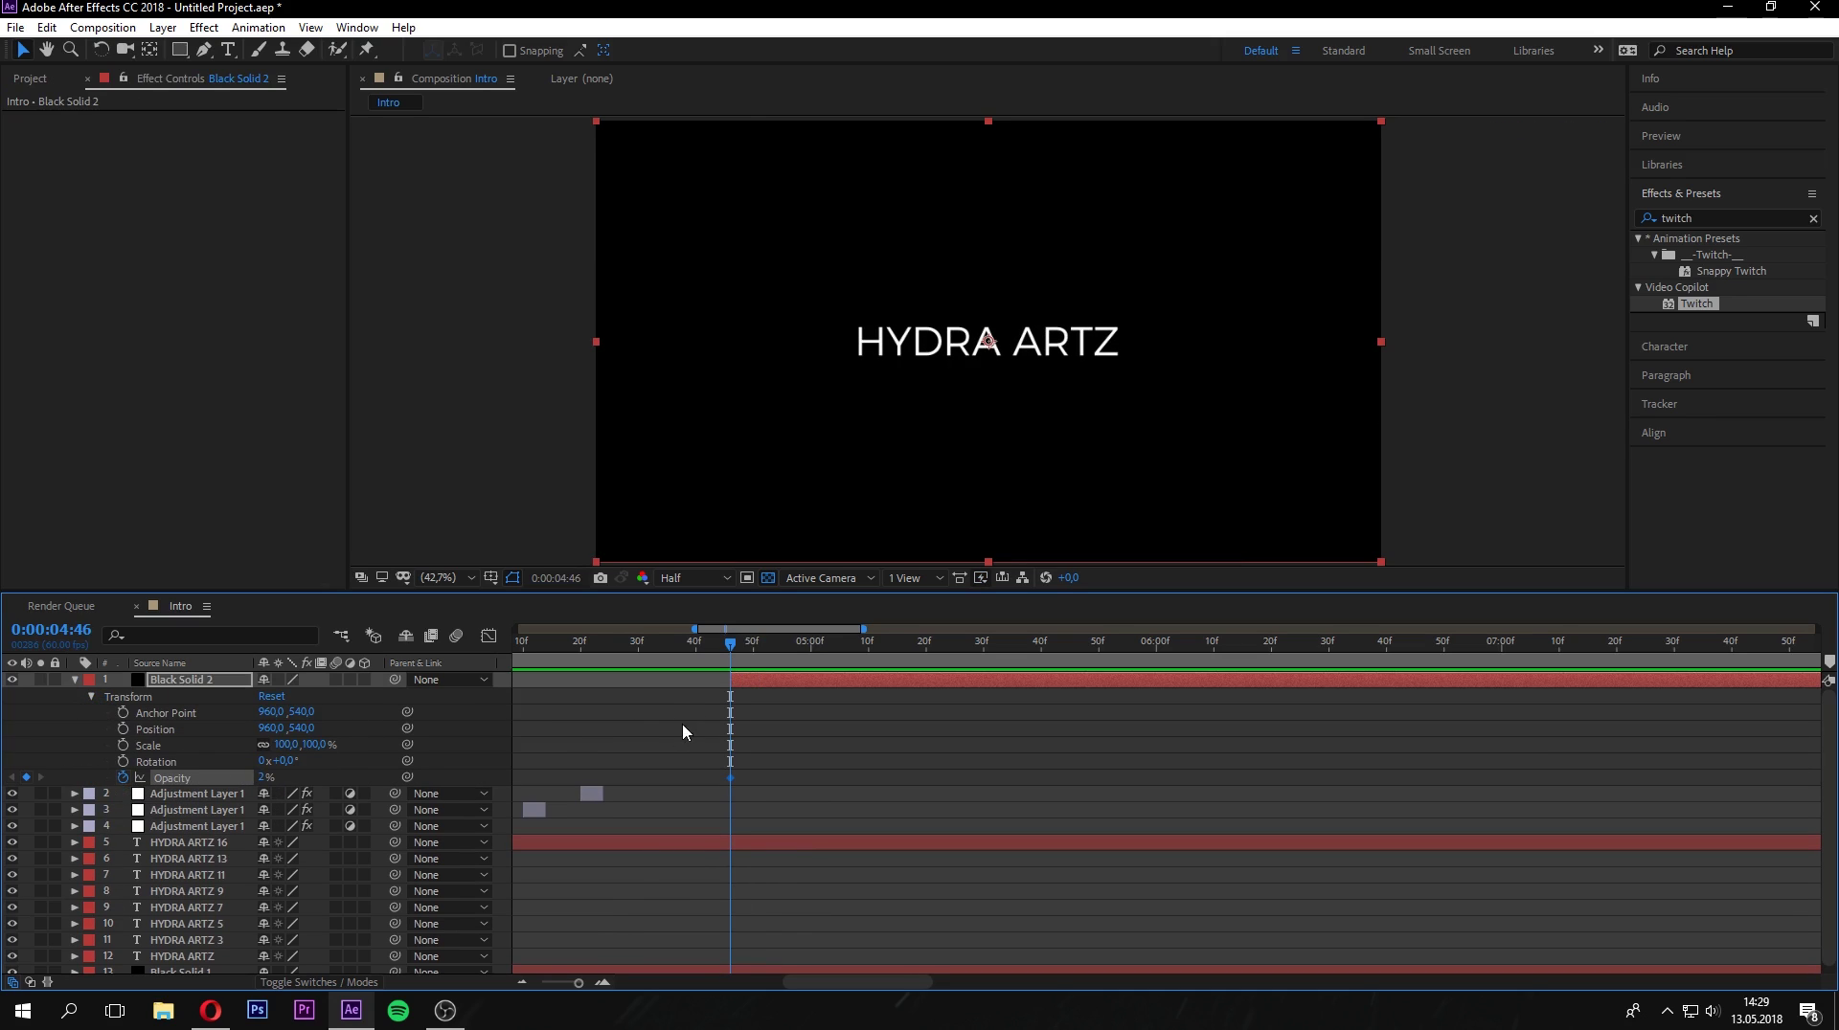
Keyframe the black solid's Opacity at 100% at 0:00:05:05 to fade the title to black.
left_click_drag(735, 655, 841, 654)
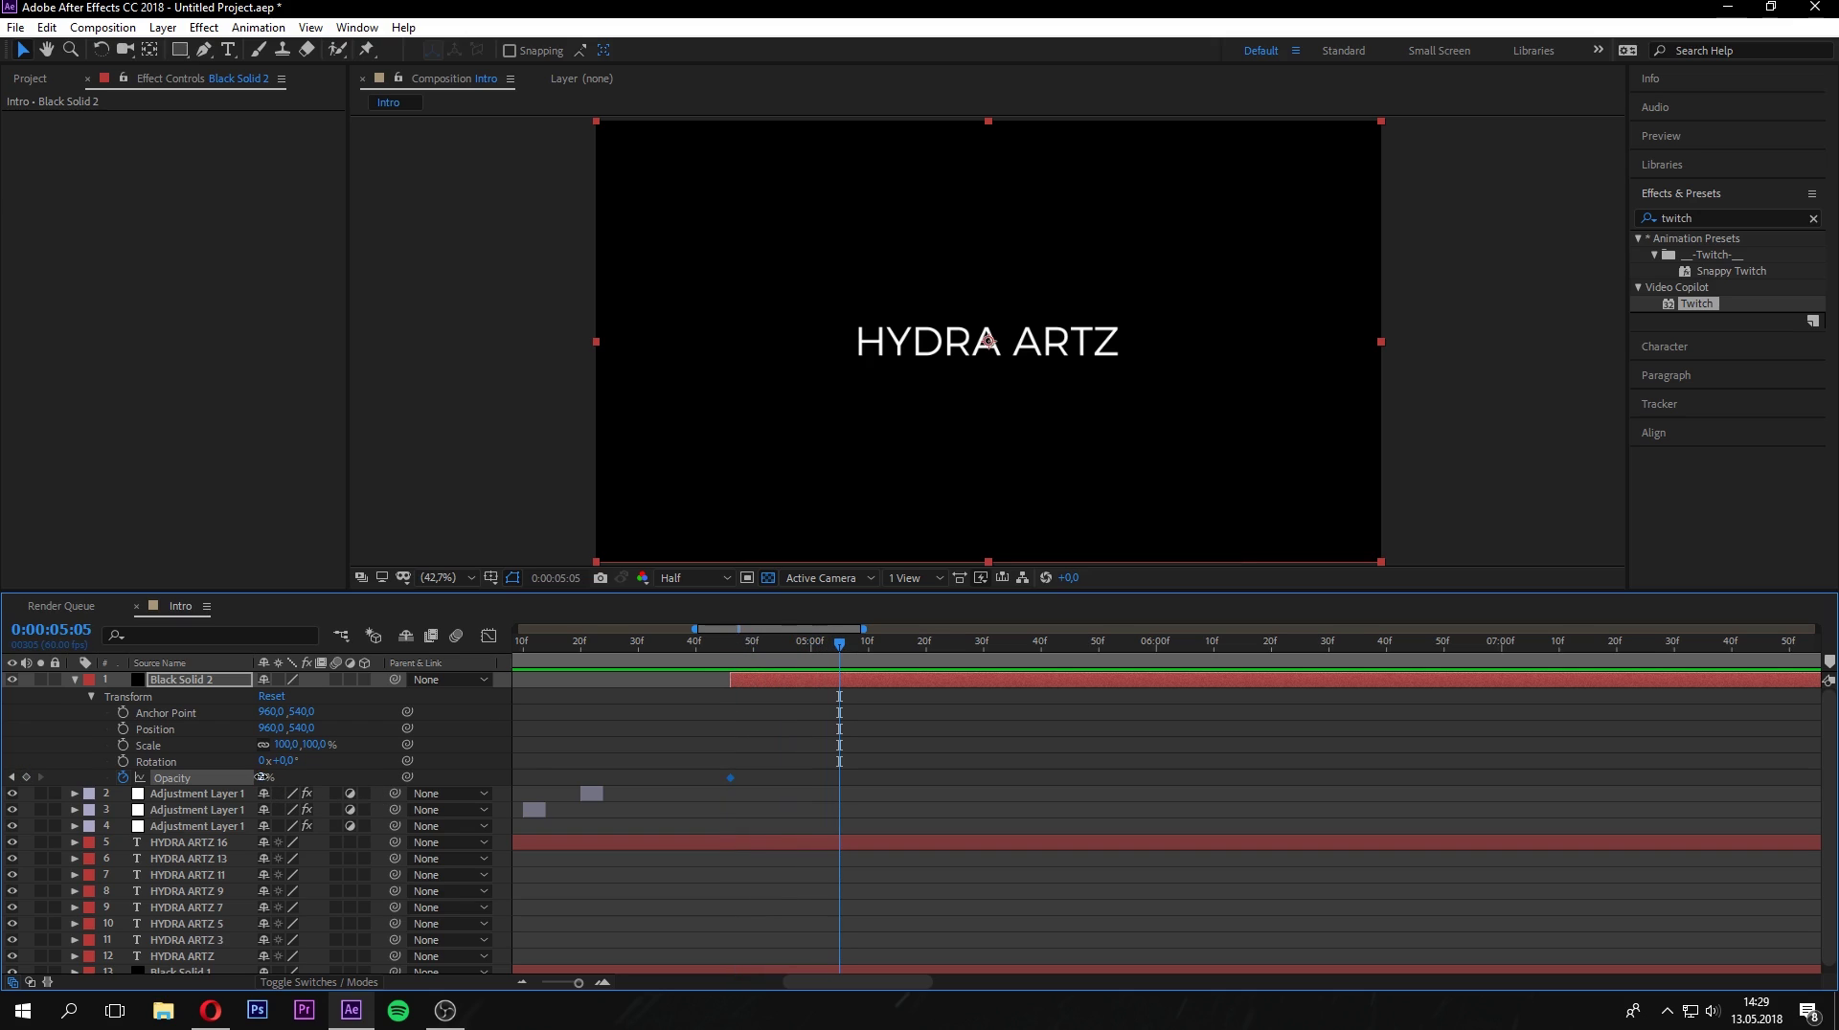
left_click_drag(260, 778, 957, 774)
mouse_move(845, 657)
left_mouse_down()
mouse_move(587, 645)
mouse_move(852, 661)
mouse_move(842, 672)
left_mouse_up()
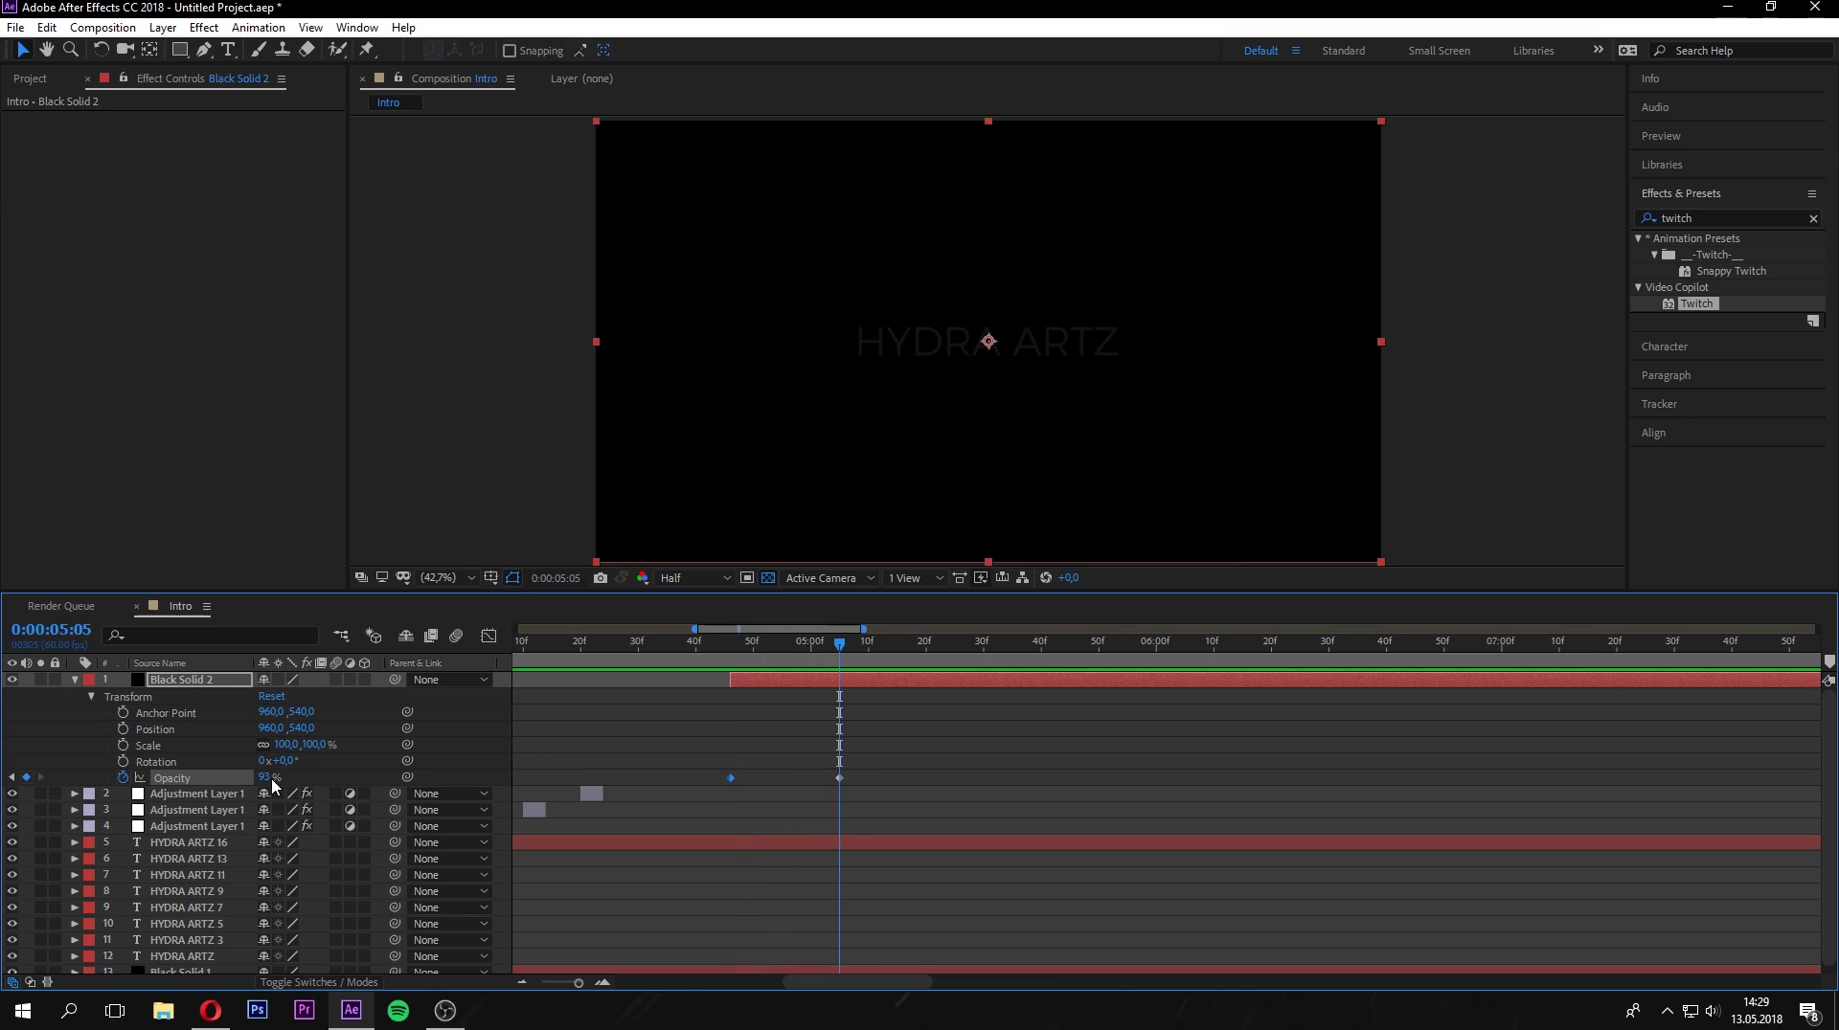
left_click_drag(273, 781, 325, 774)
Preview the glitch burst and the fade to black from 0:00:04:13.
left_click_drag(780, 648, 542, 656)
key("space")
key("space")
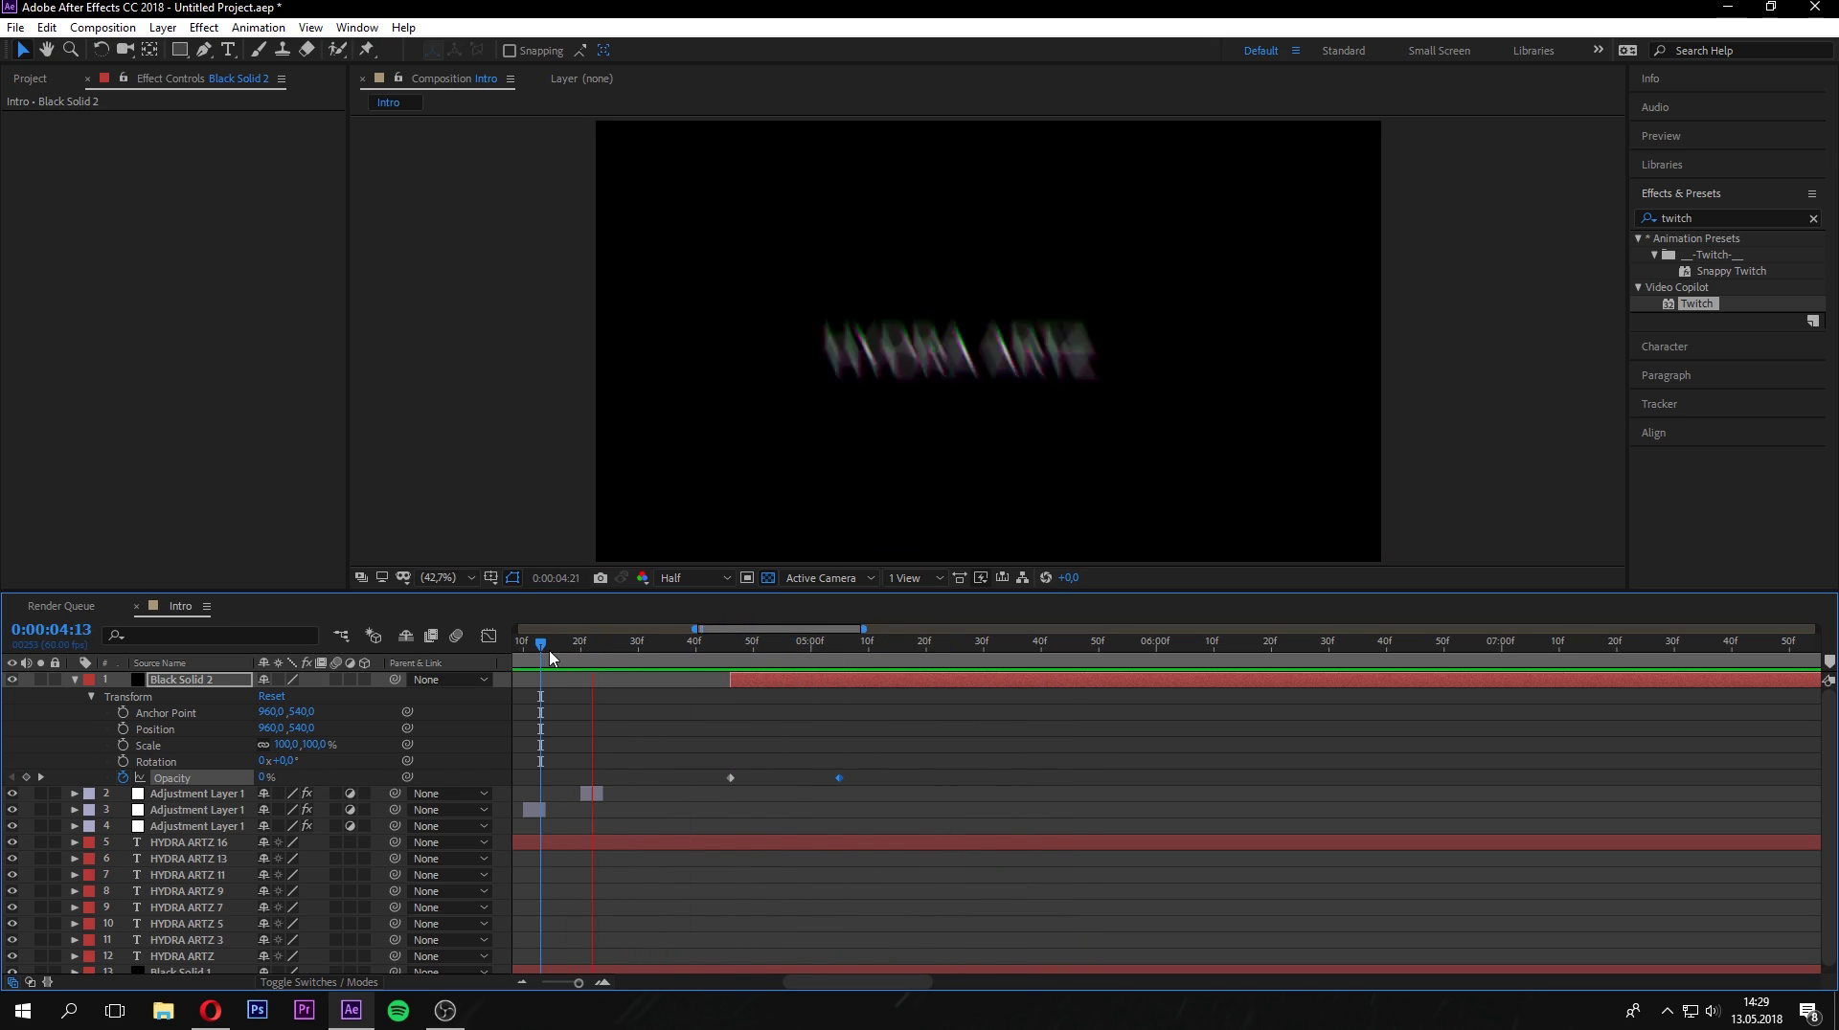
Shorten the work area to end at 0:00:05:07, just after the fade to black.
left_click_drag(748, 665, 852, 675)
left_click_drag(579, 985, 544, 985)
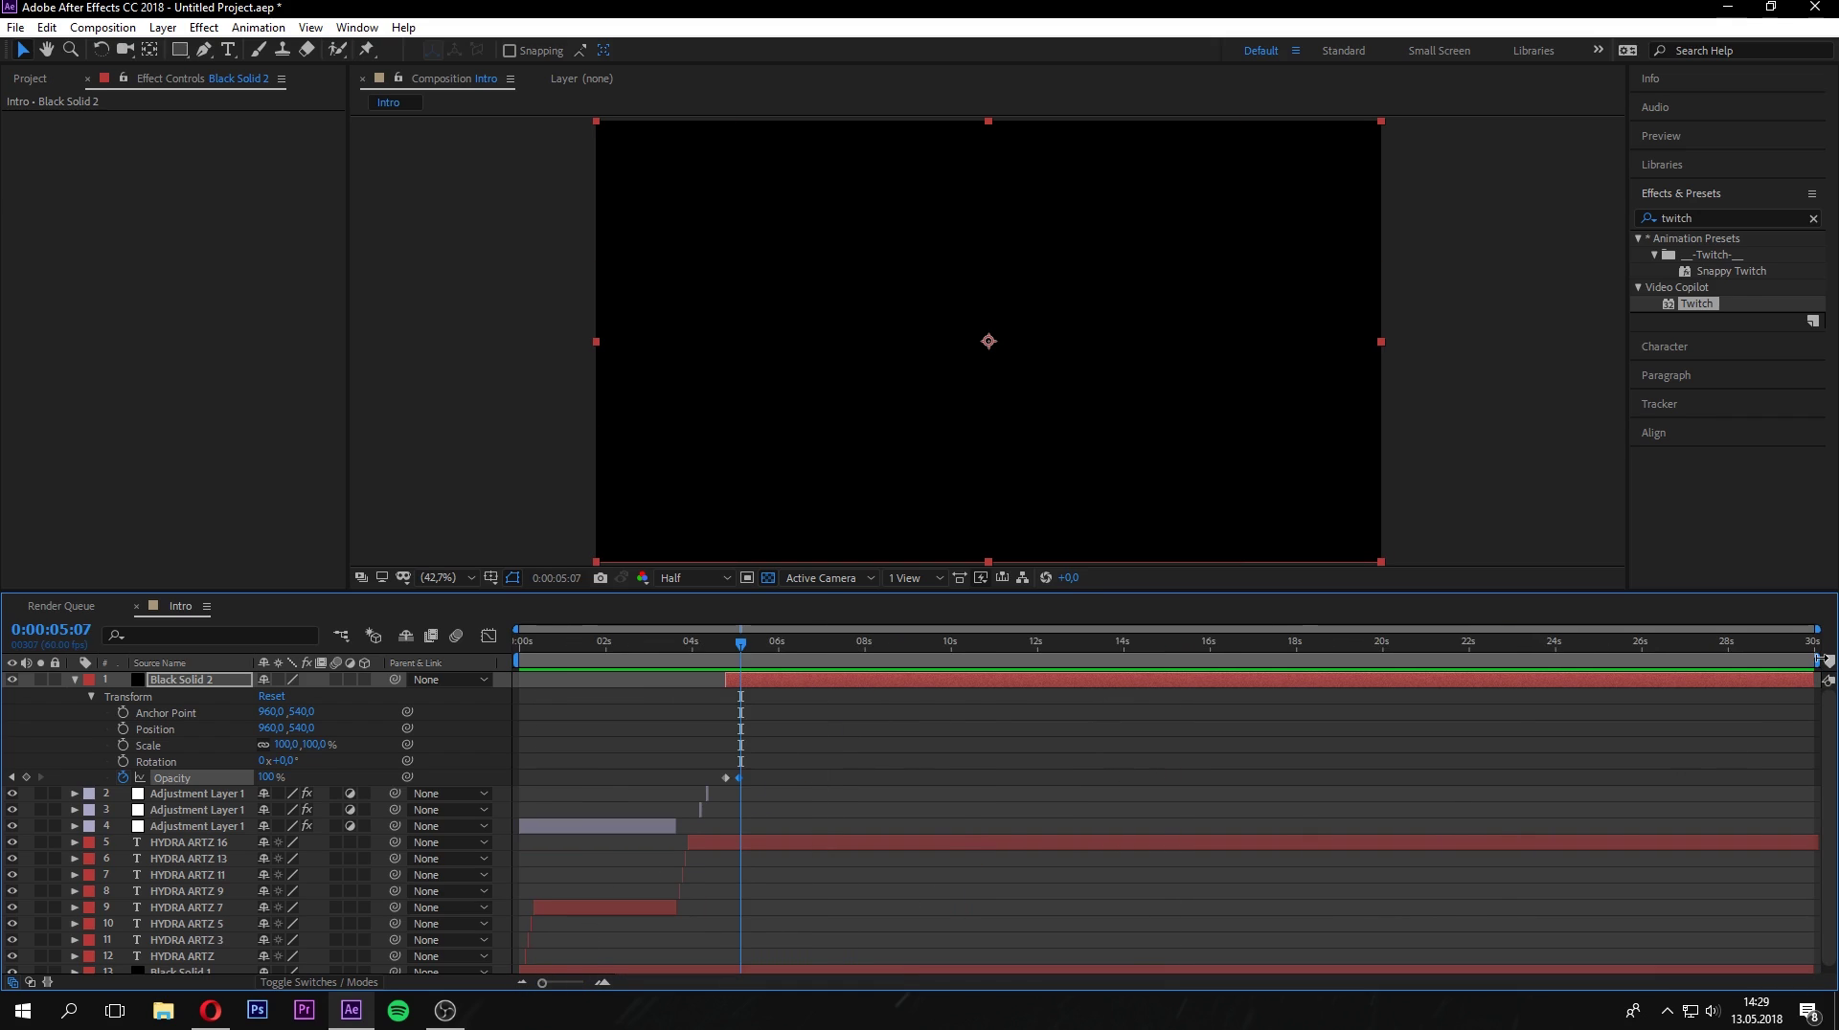
left_click_drag(1818, 660, 747, 661)
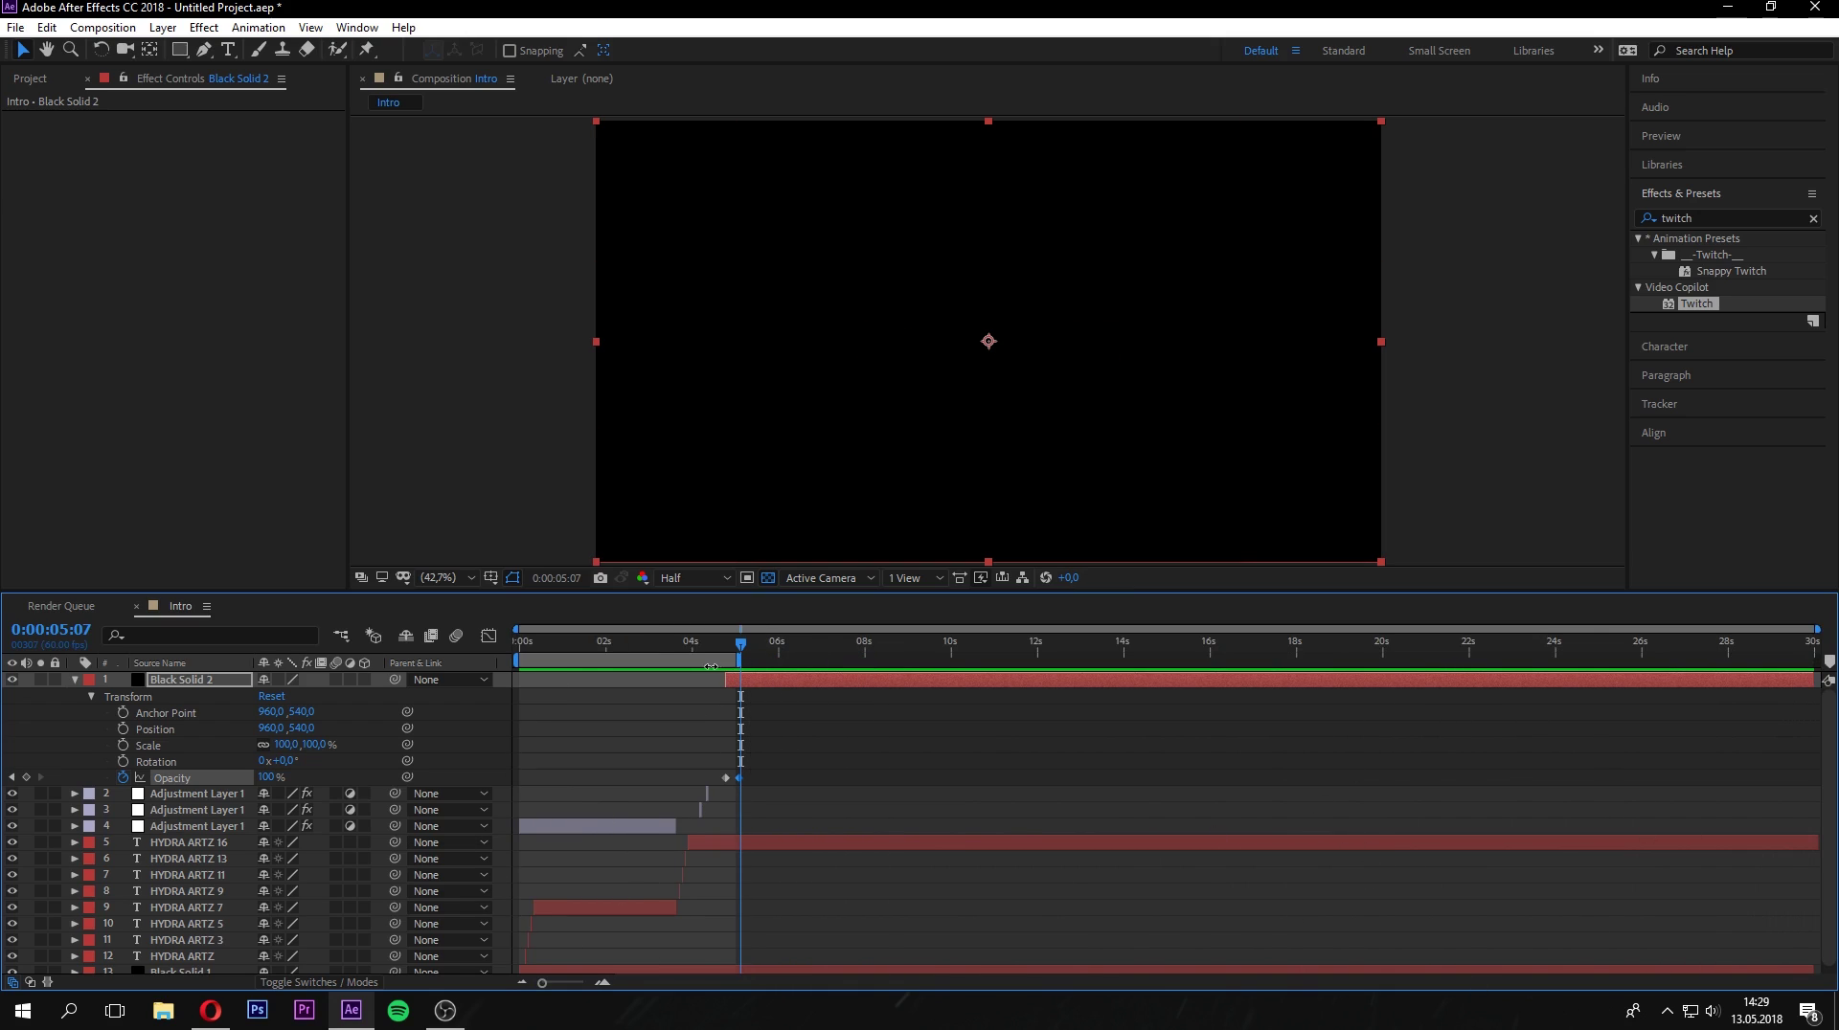
mouse_move(743, 662)
left_mouse_down()
mouse_move(1034, 660)
mouse_move(749, 662)
left_mouse_up()
left_click(602, 984)
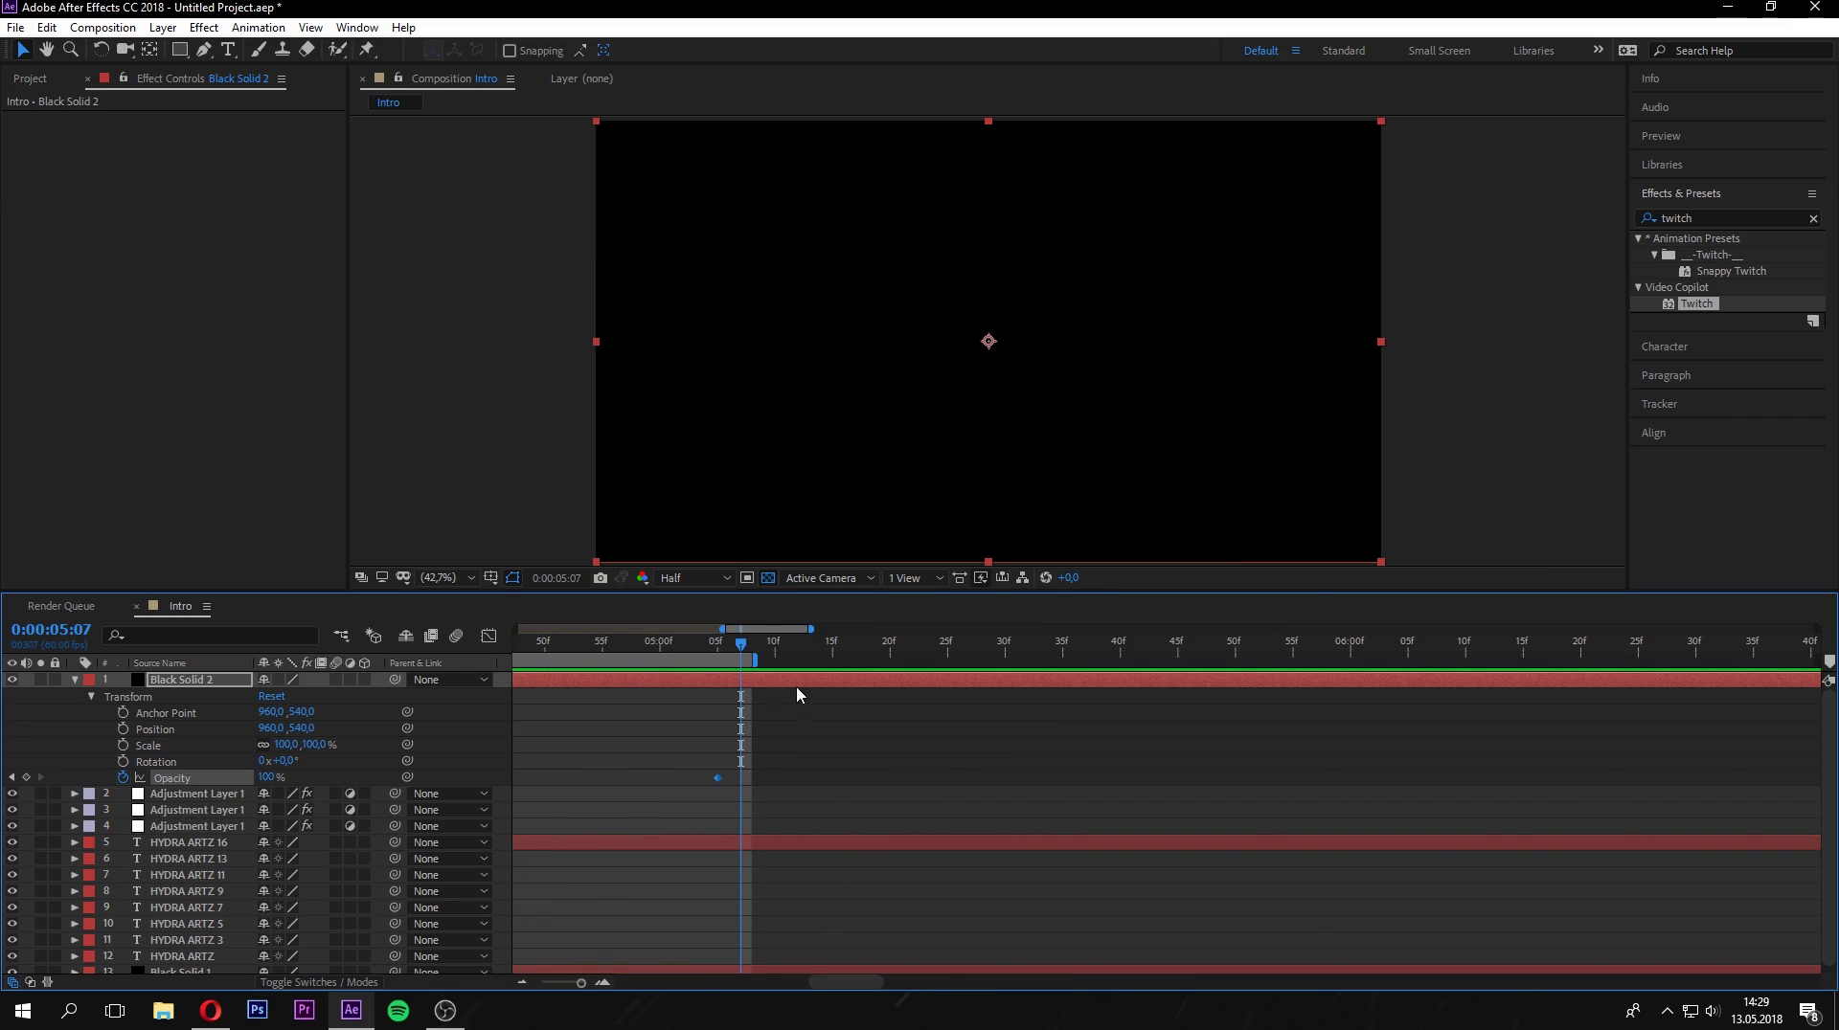
left_click(540, 984)
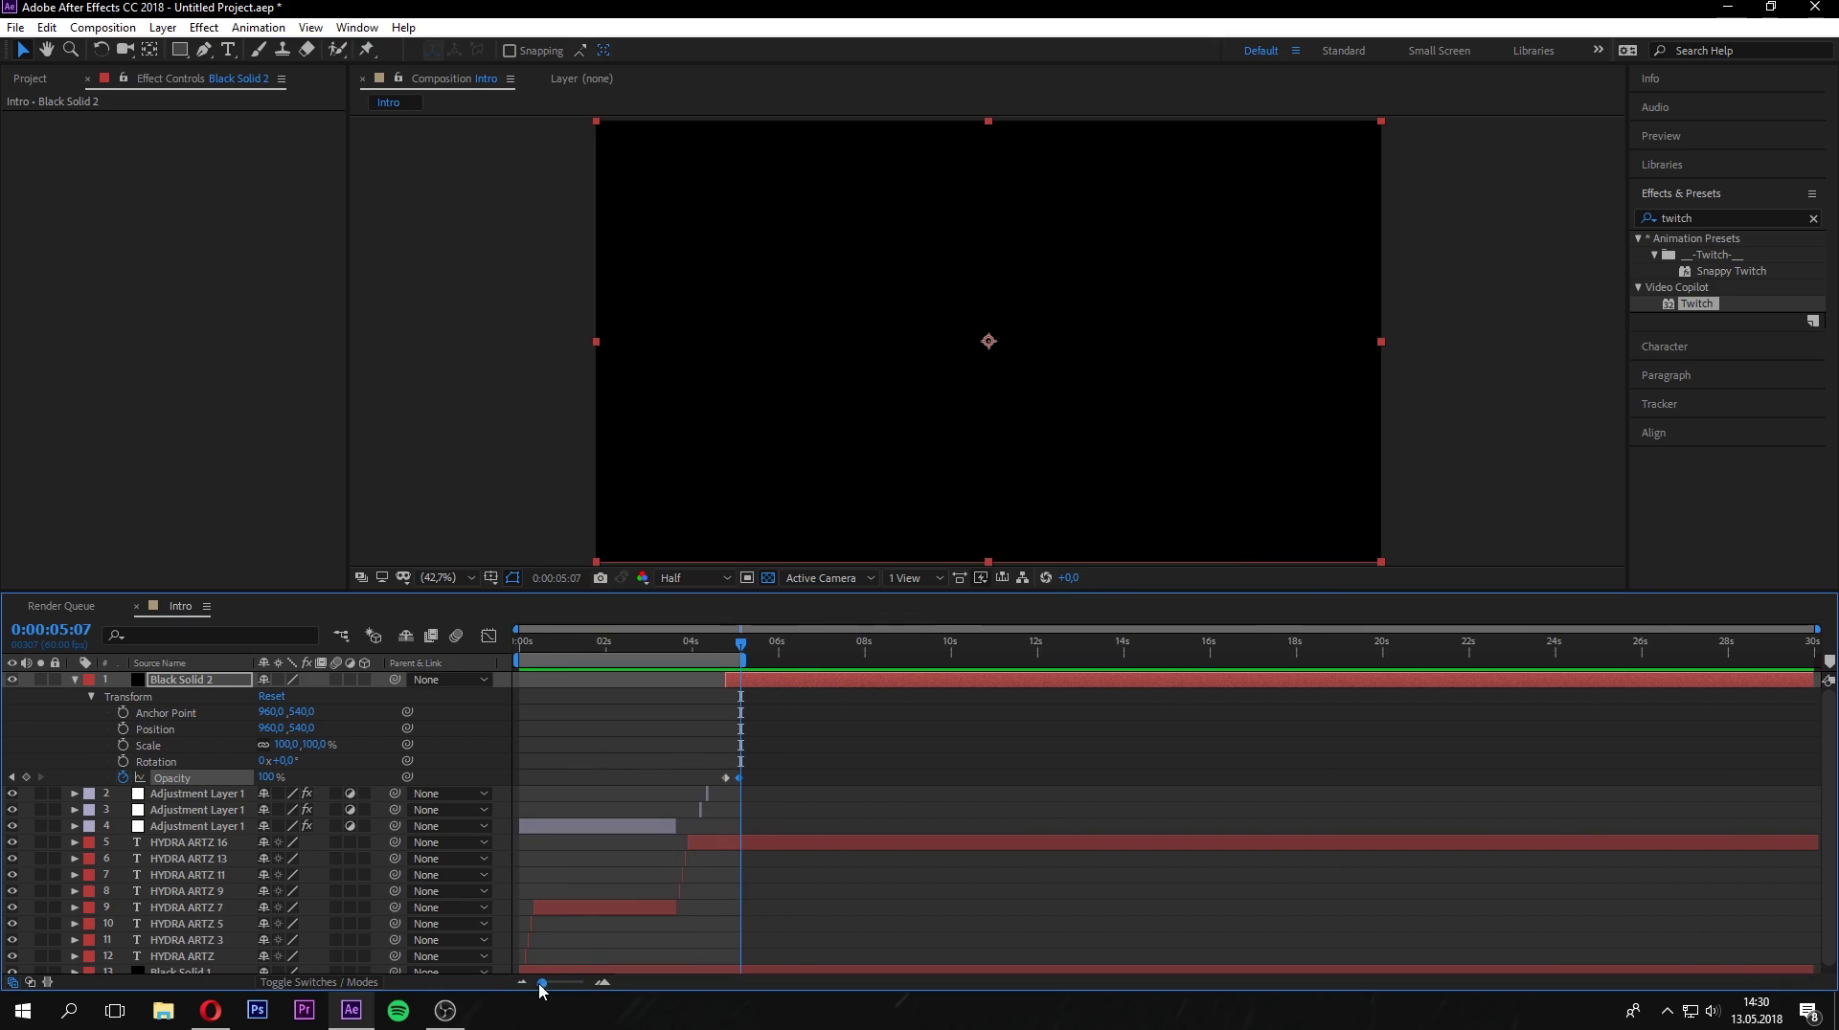
Add the Intro composition to the render queue and name its output file gliç intro.avi.
left_click_drag(741, 644, 630, 644)
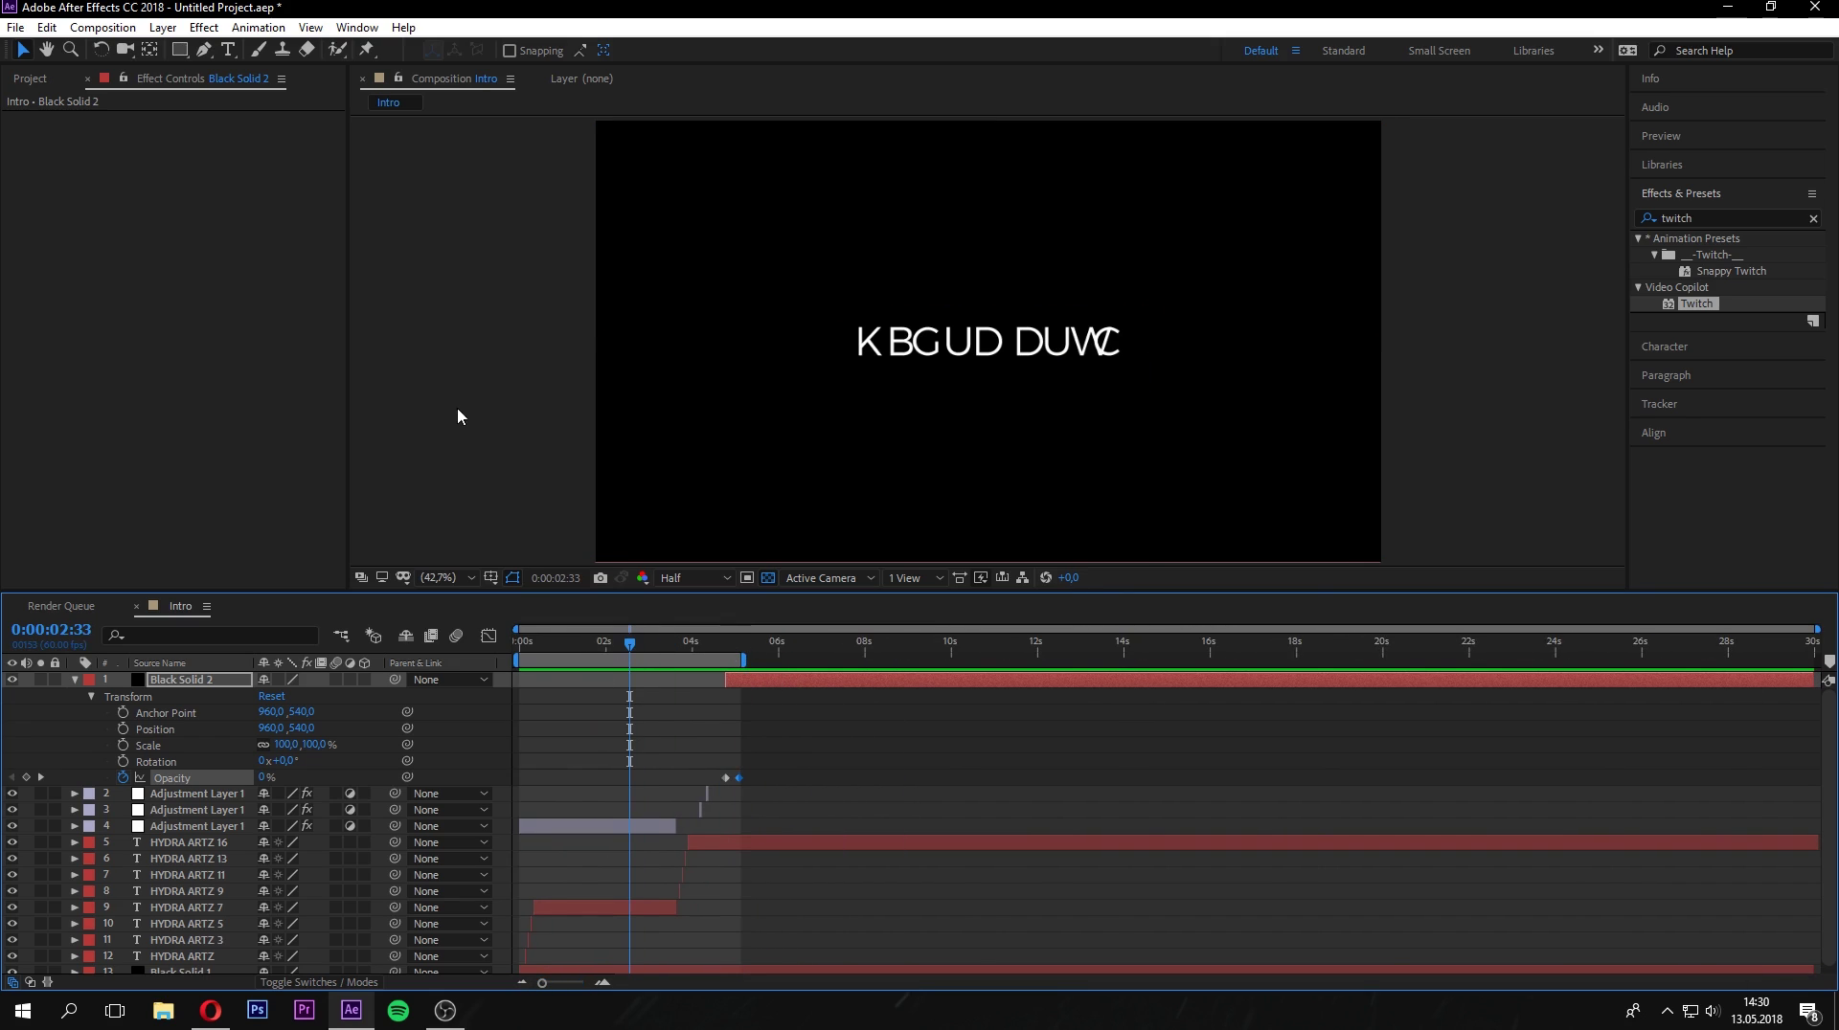
left_click(116, 27)
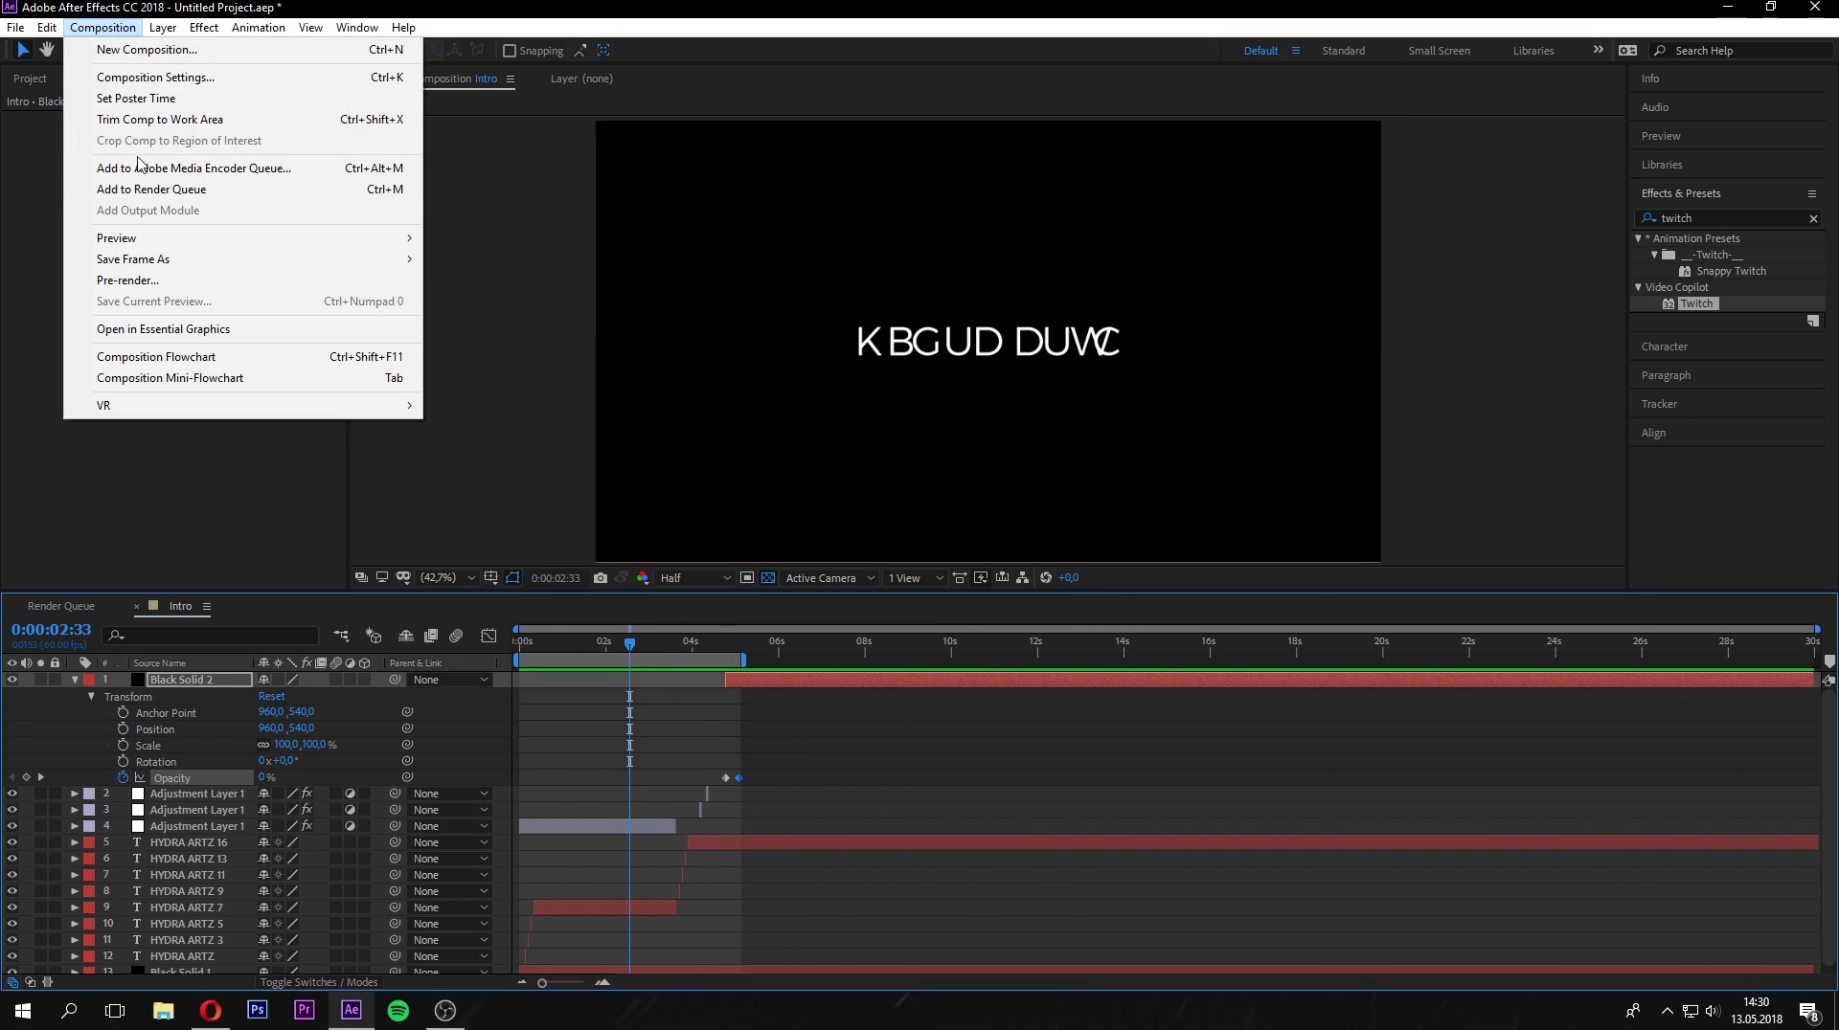
left_click(316, 190)
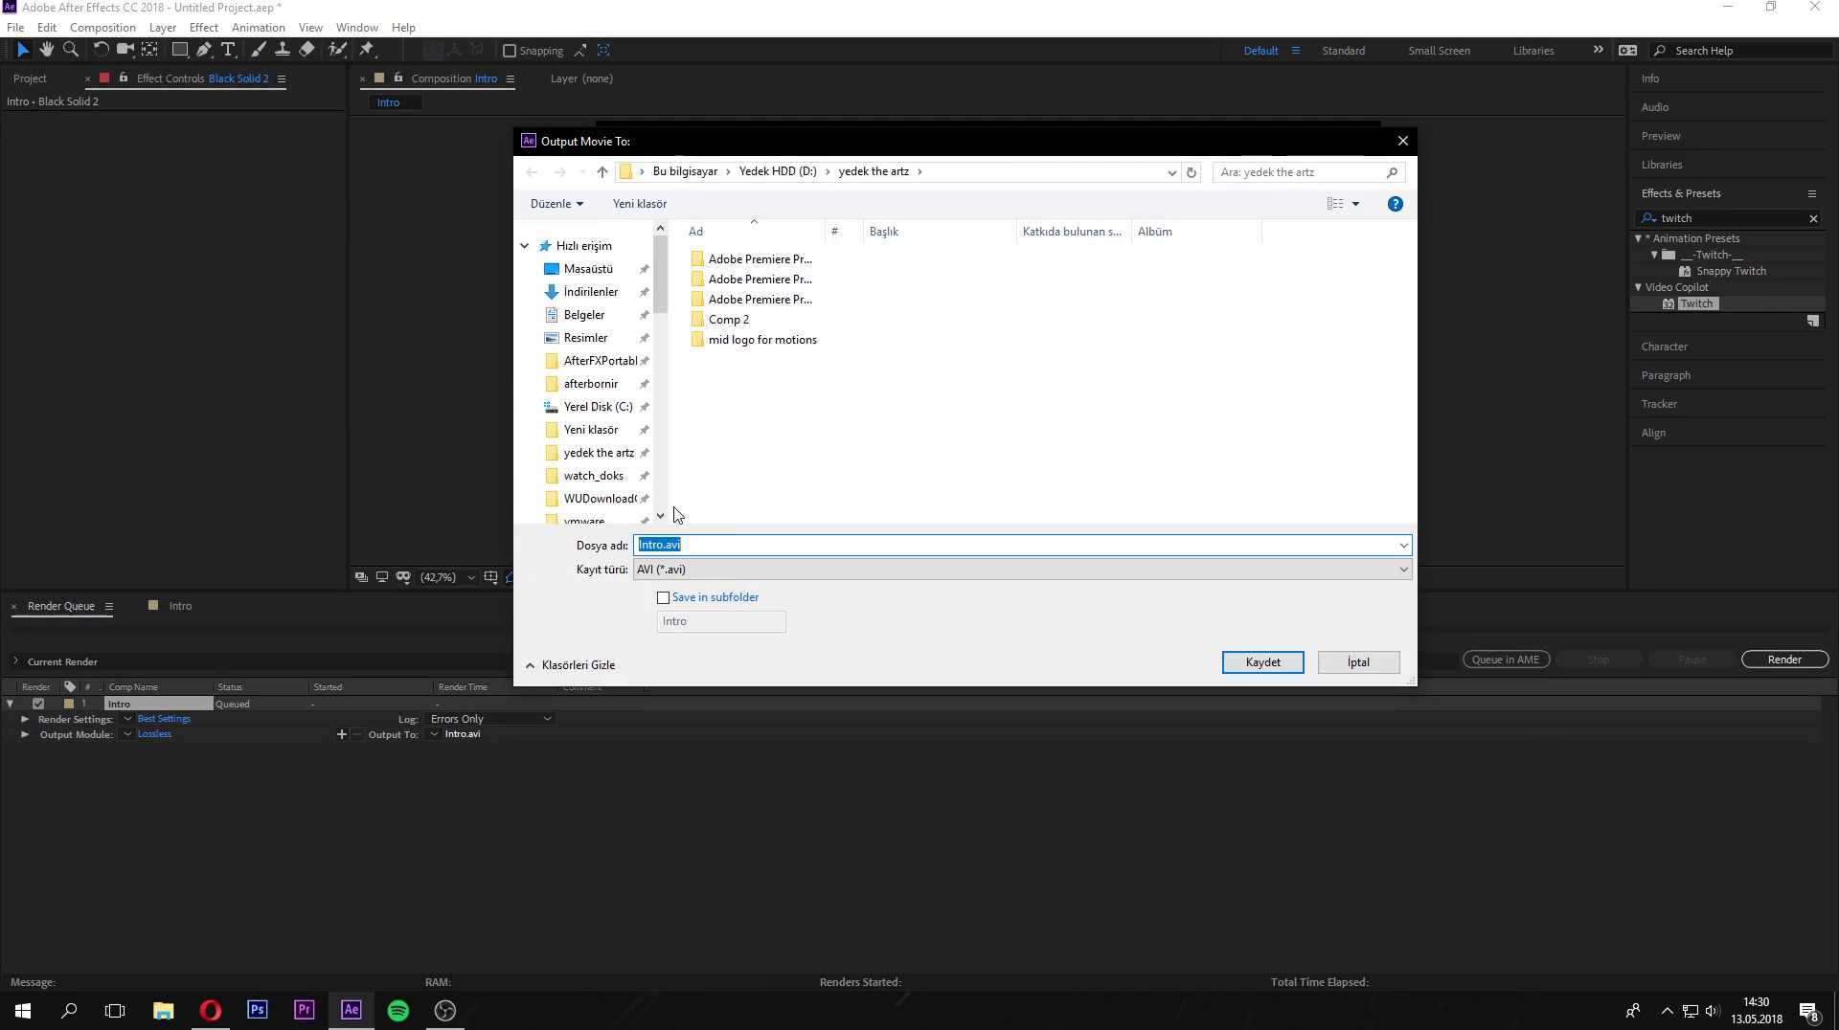
left_click(753, 545)
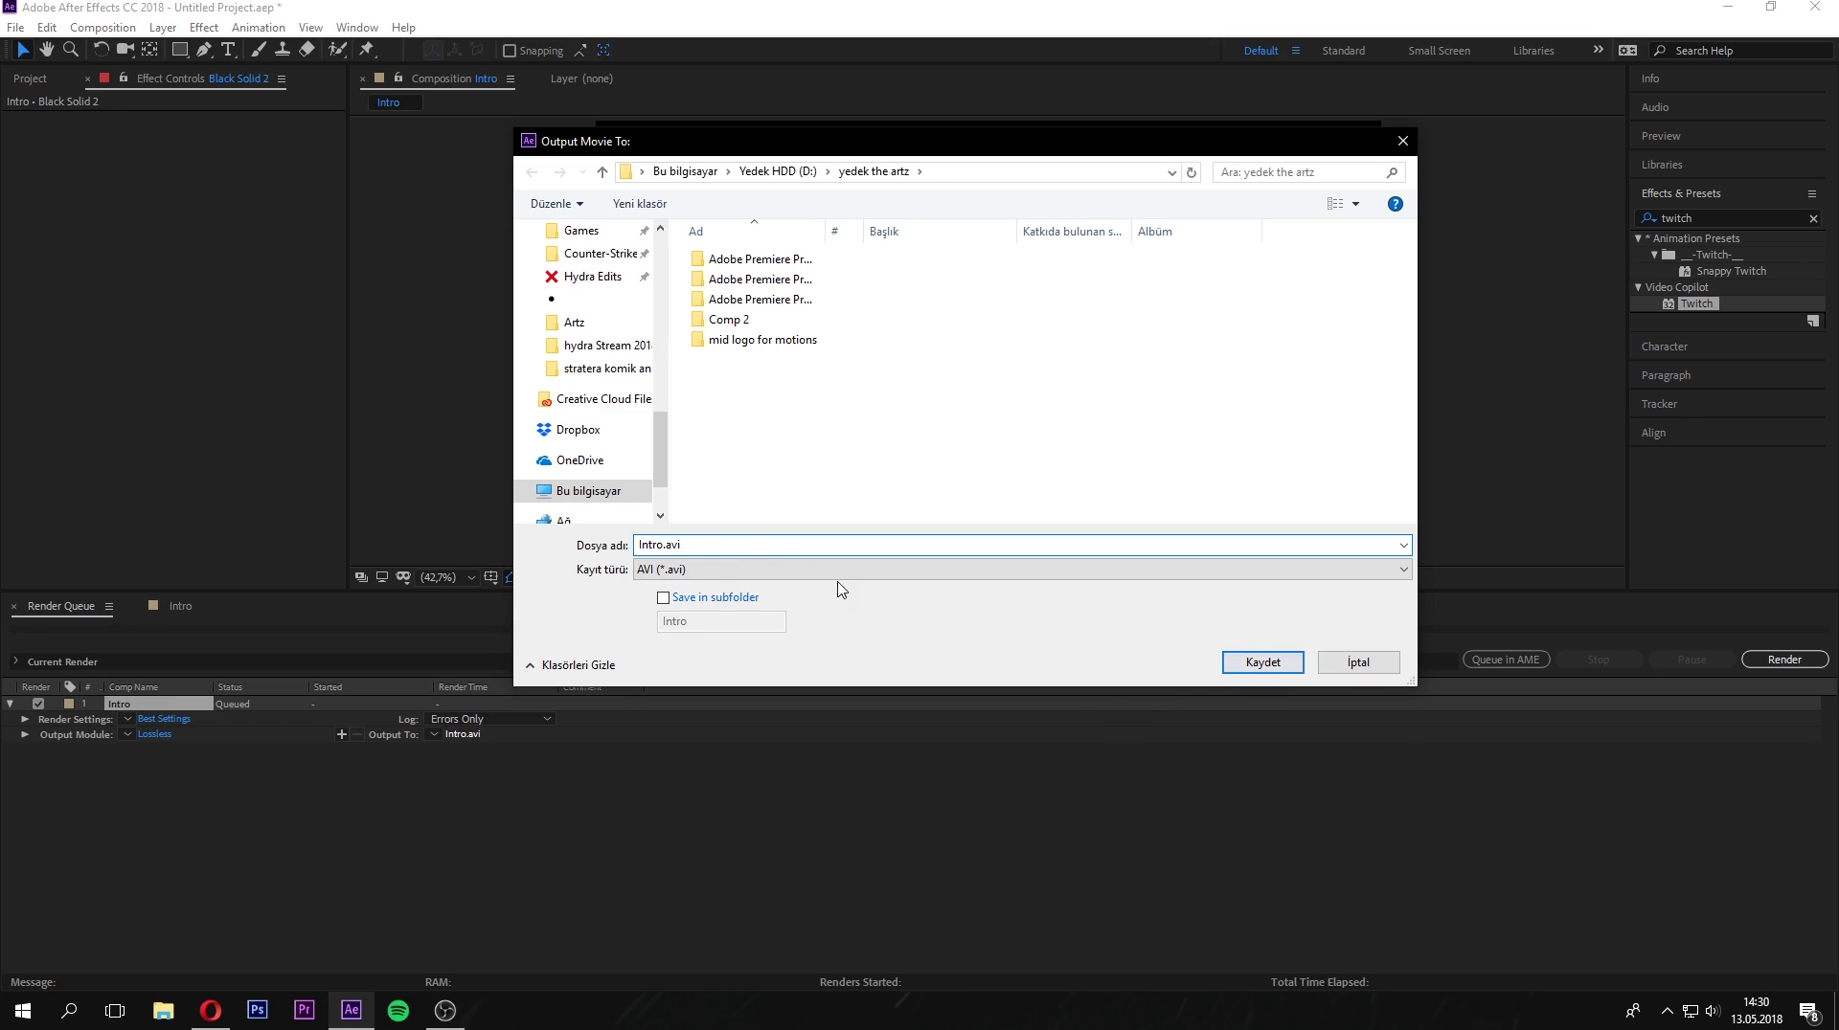
key("ctrl+a")
type("gliç")
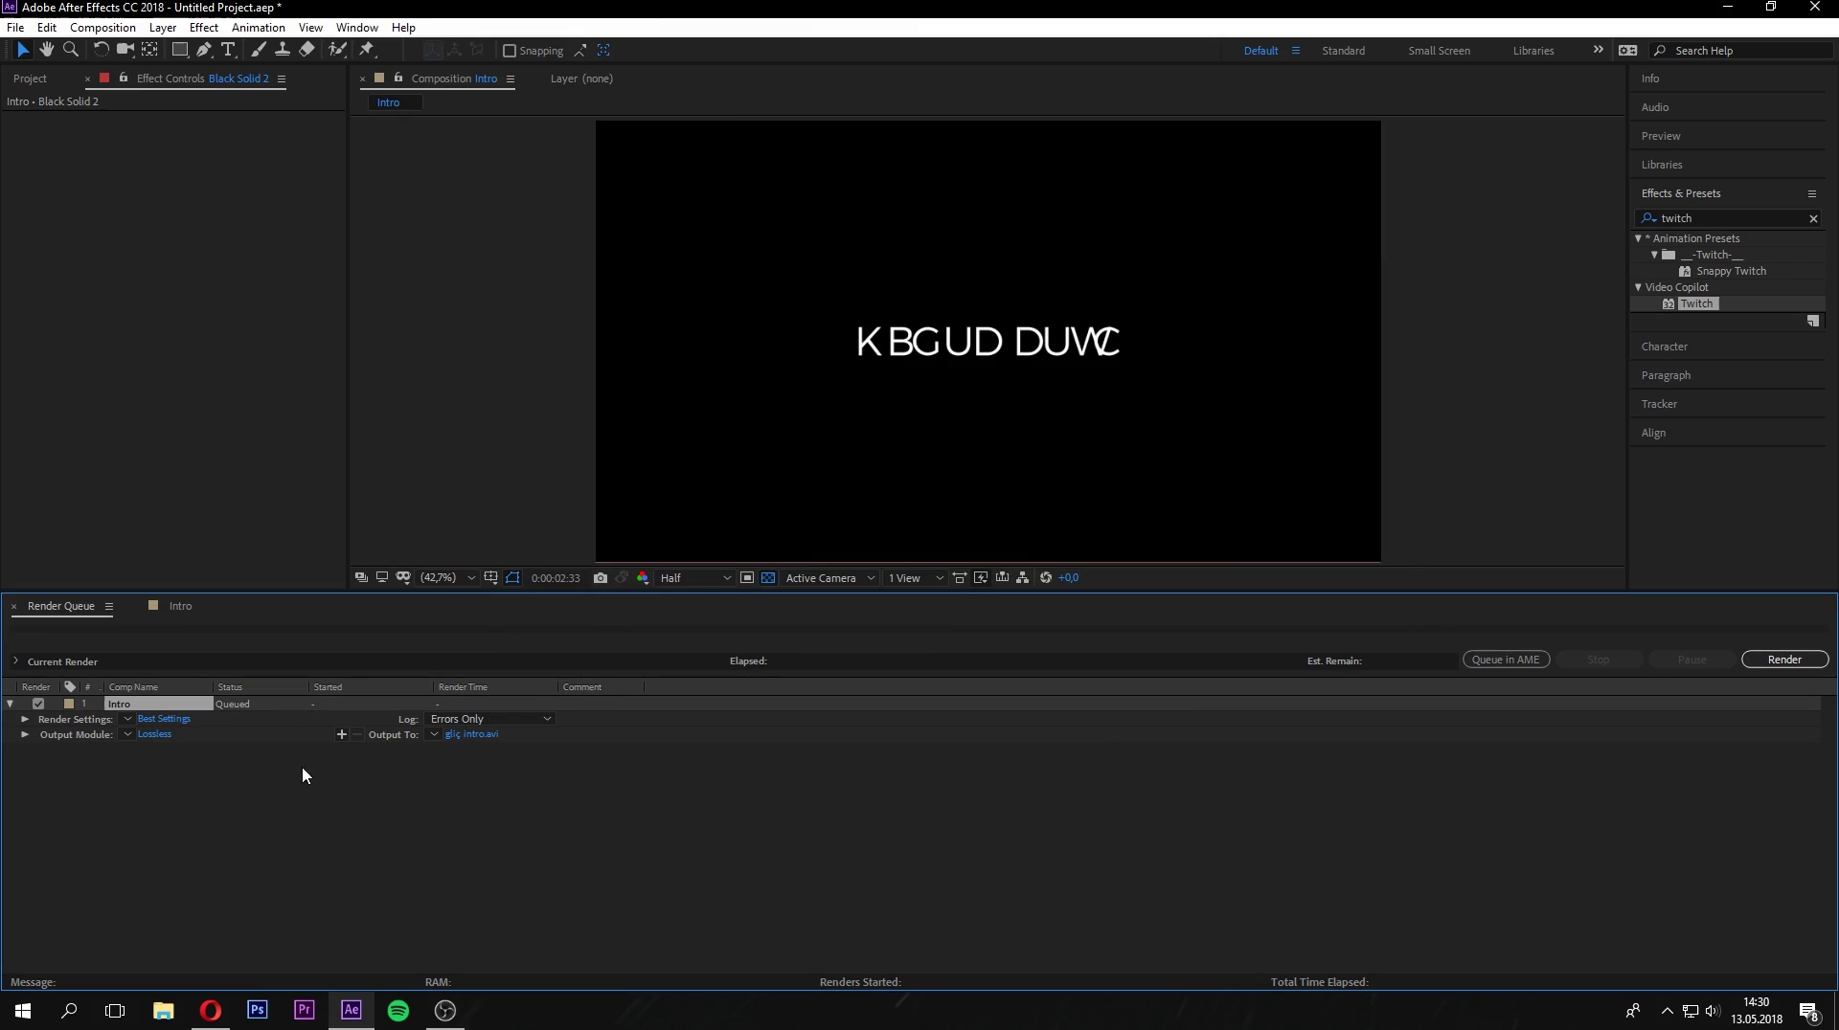
left_click(199, 766)
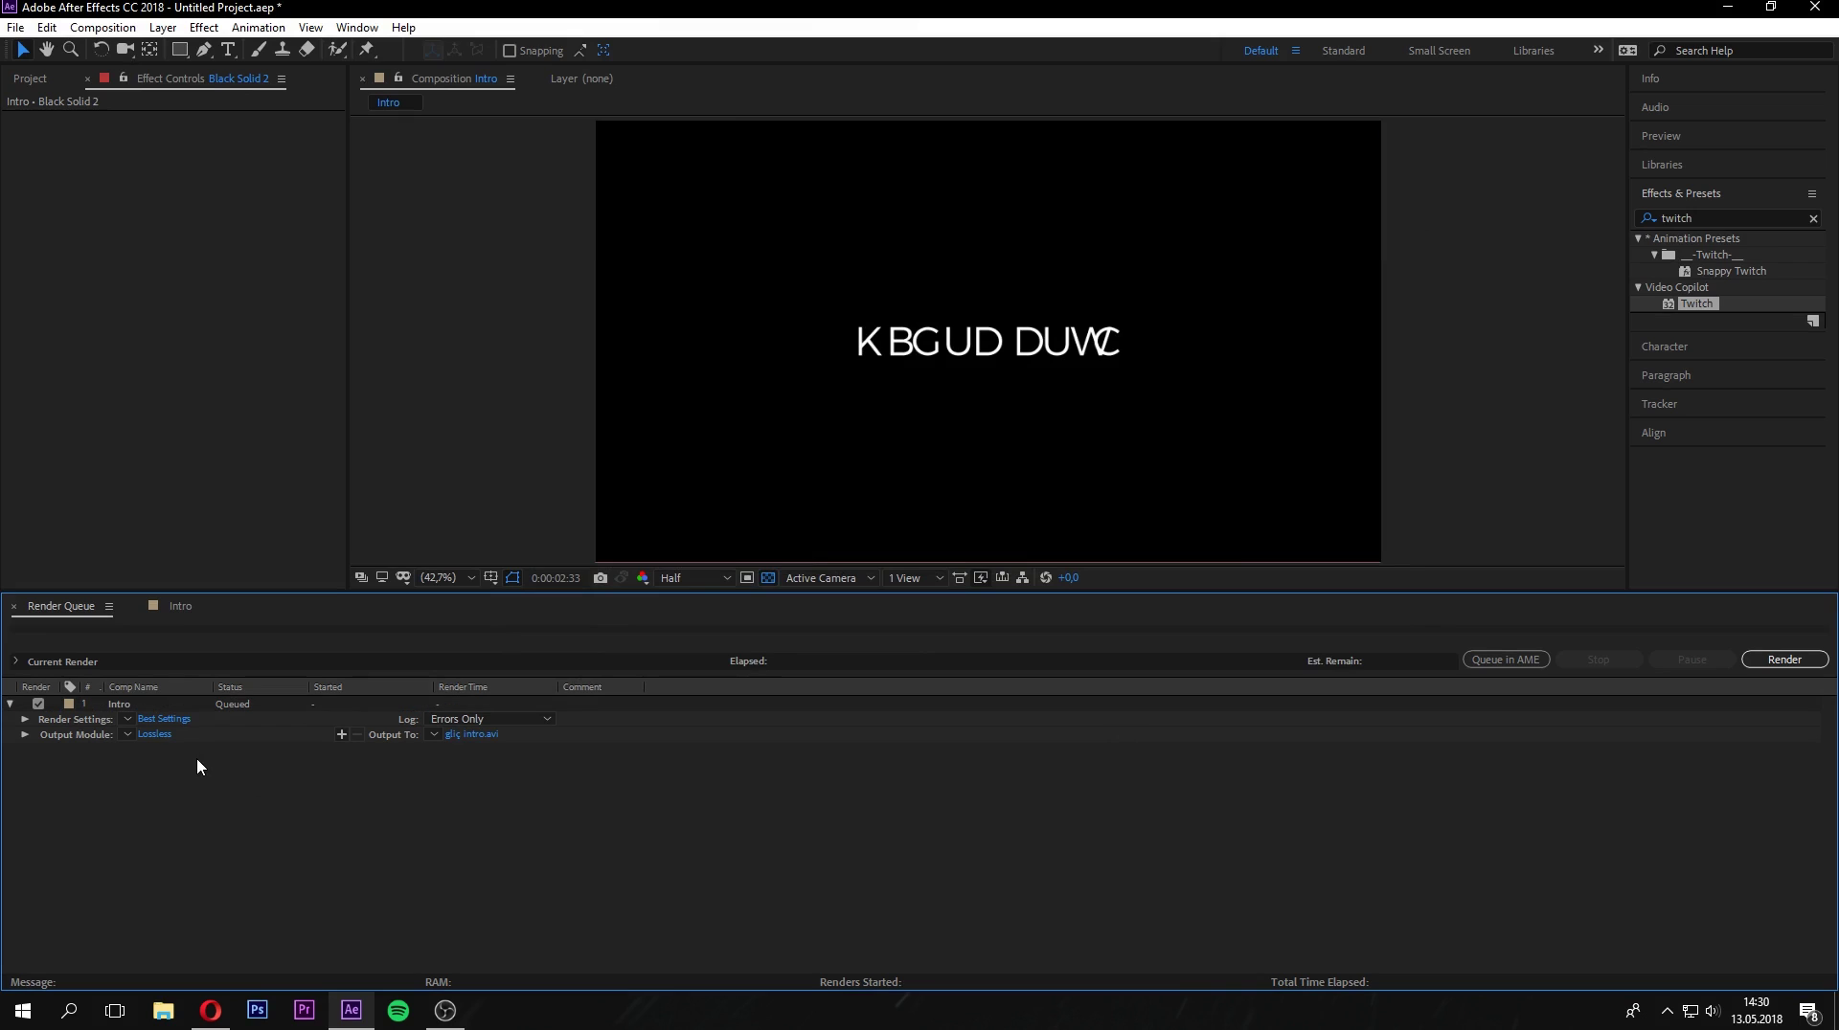
Set the render settings to use the composition's frame rate of 60.
left_click(163, 720)
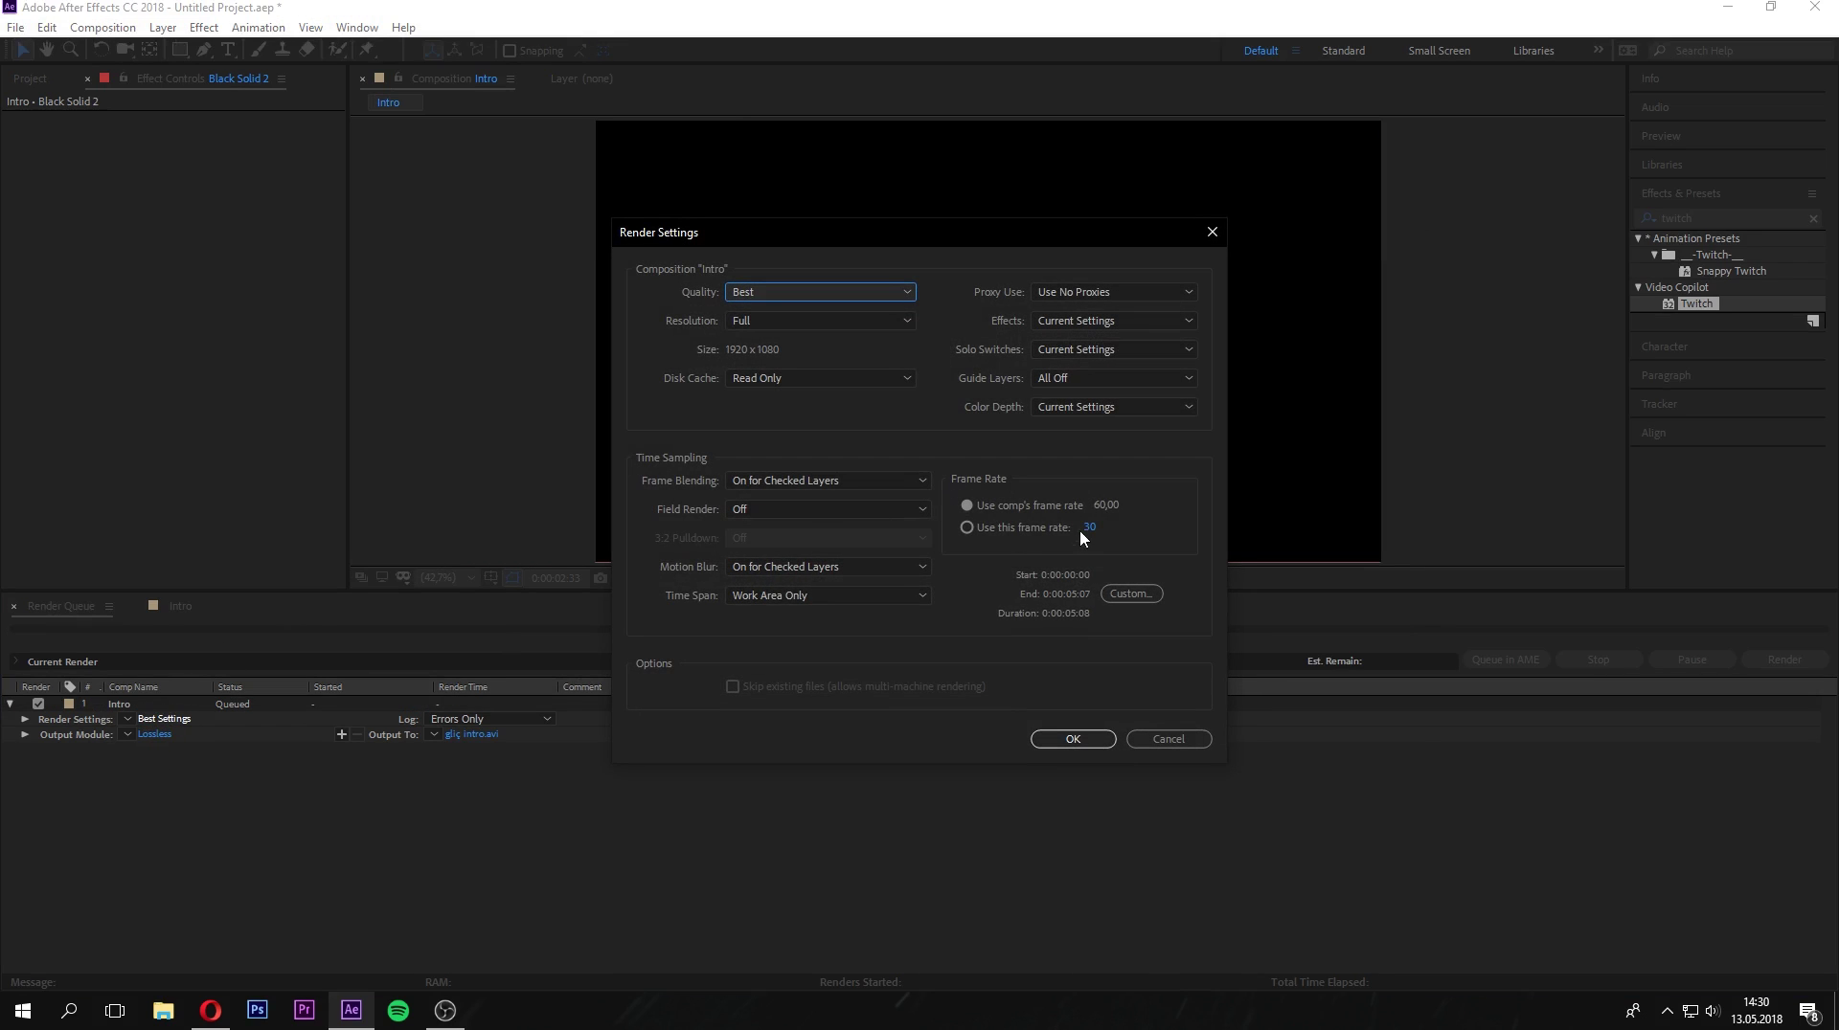
left_click(1051, 507)
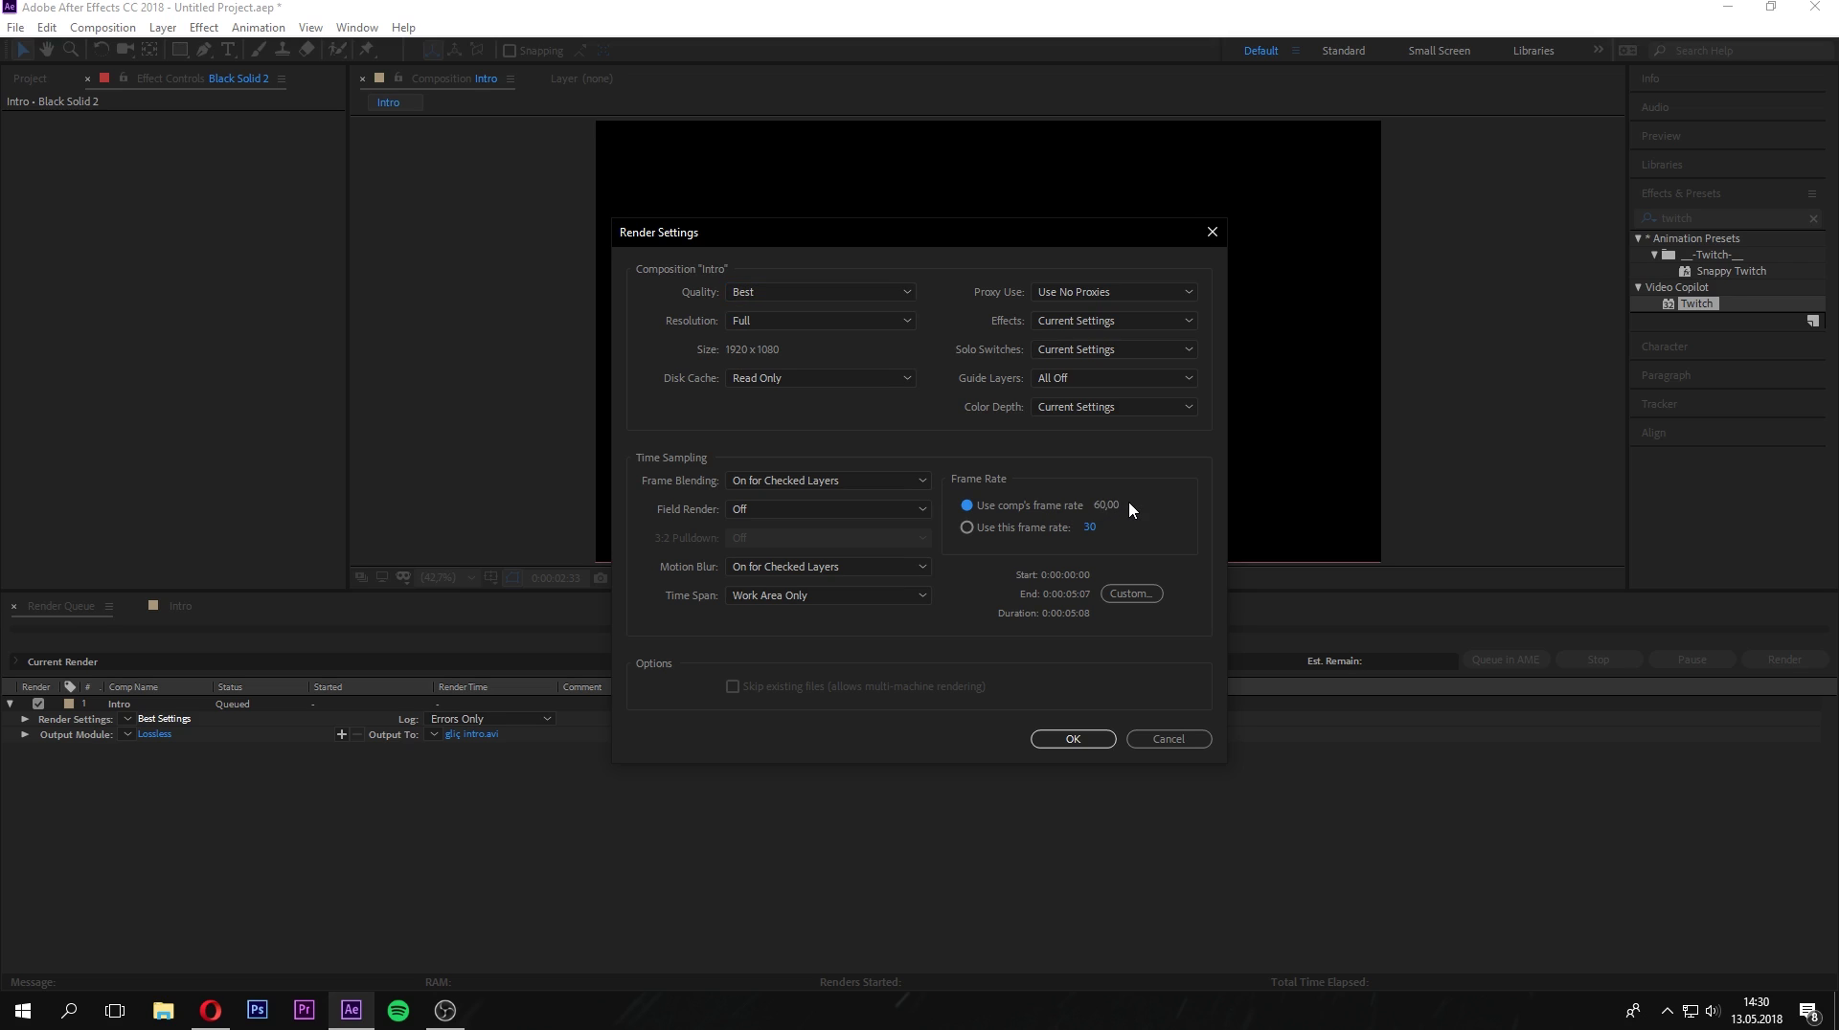
left_click(1074, 739)
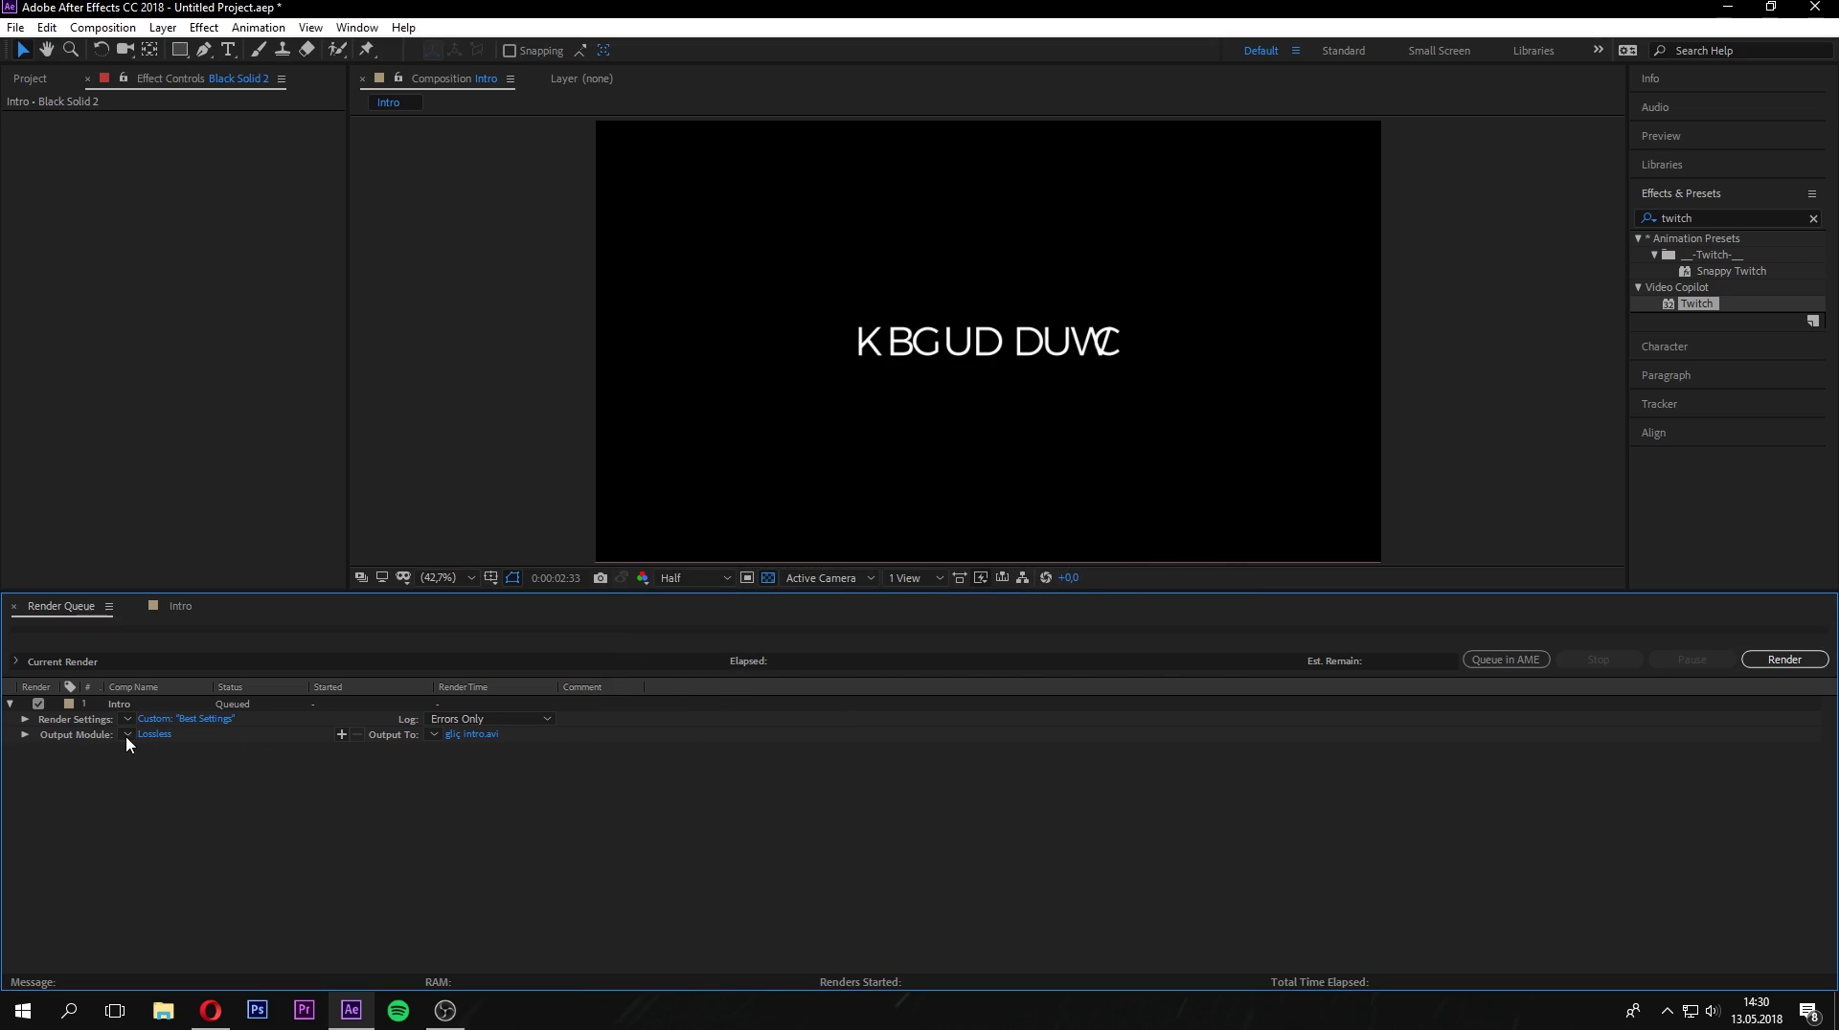
Set the output module format to AVI and start rendering the intro.
left_click(151, 736)
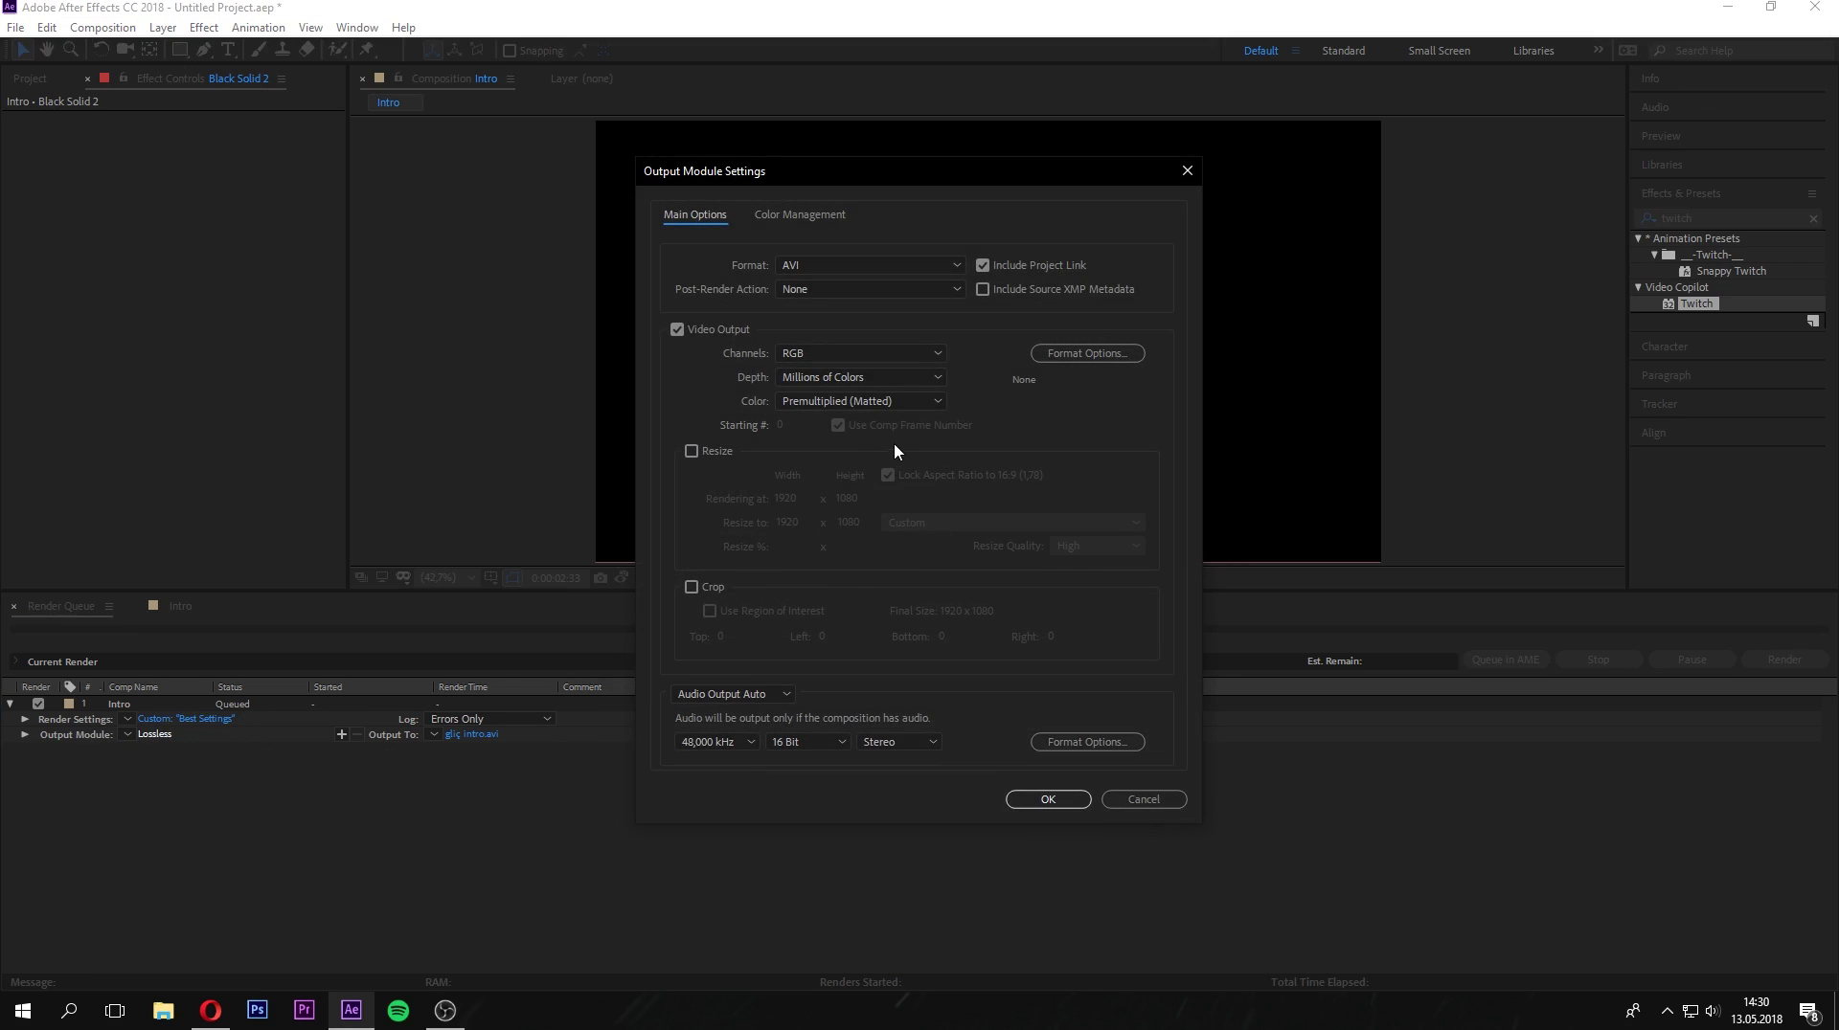
left_click(916, 265)
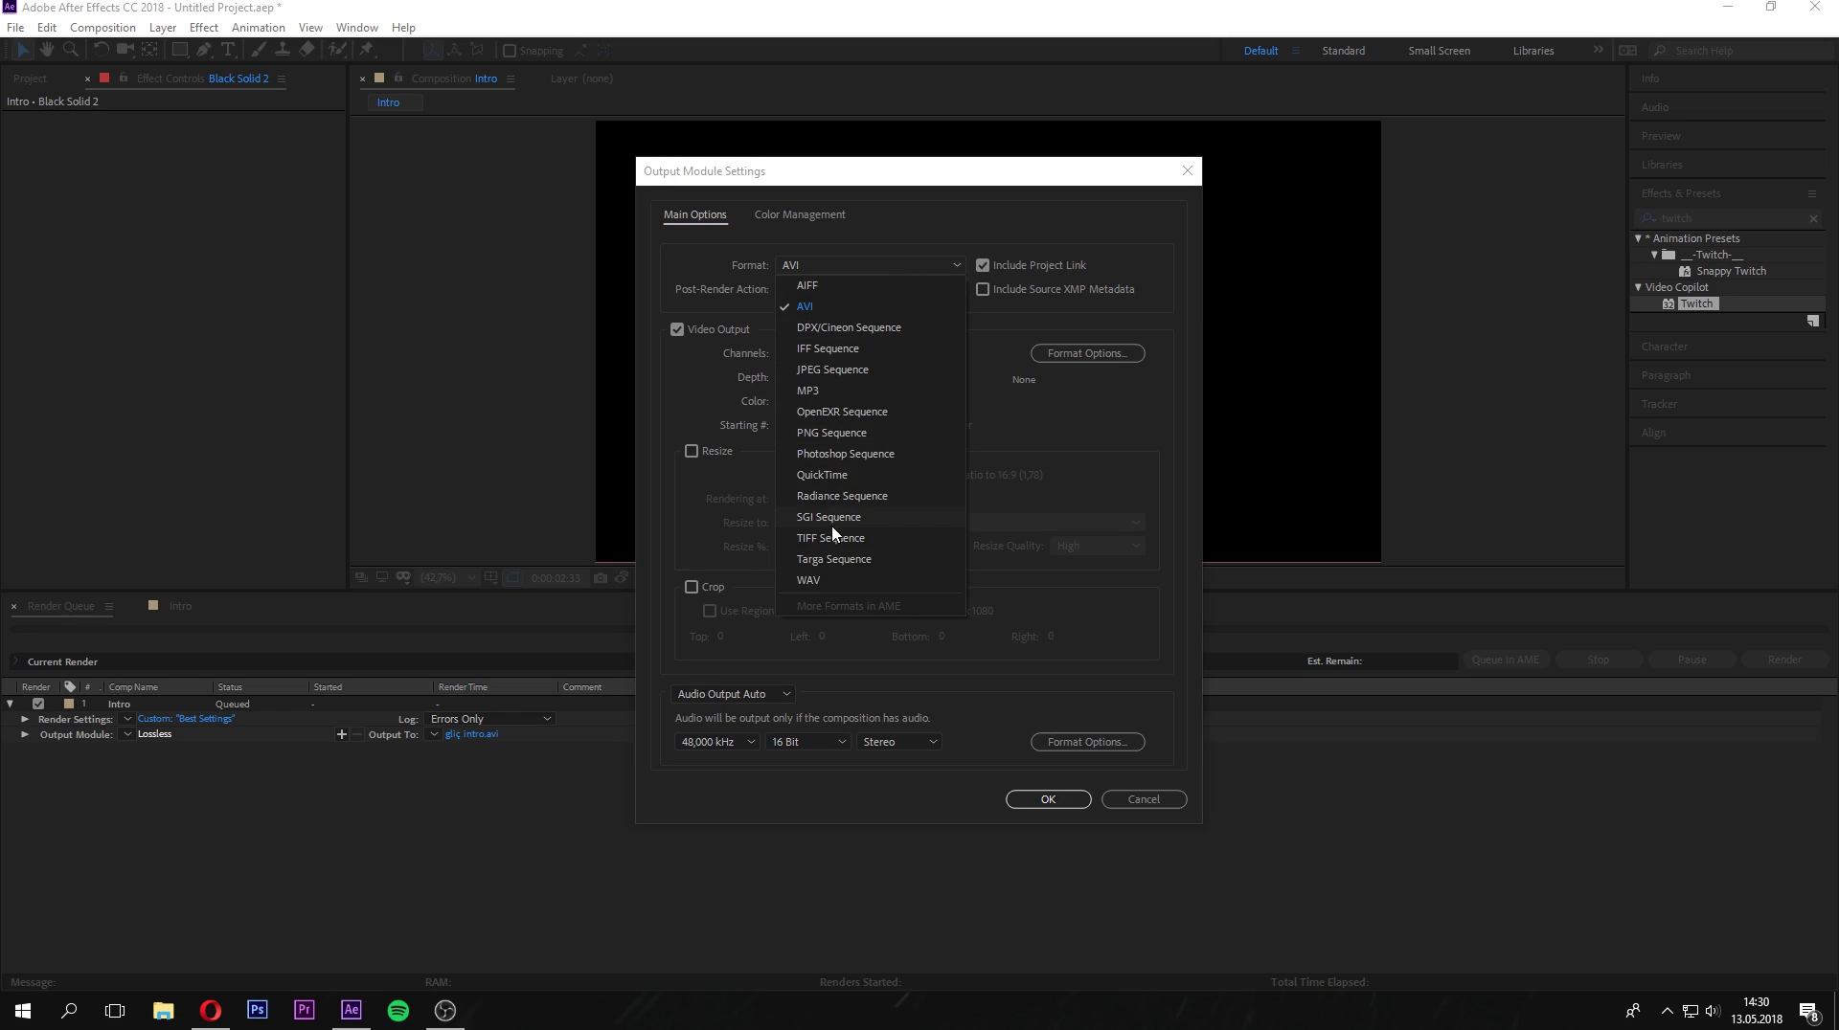
left_click(871, 310)
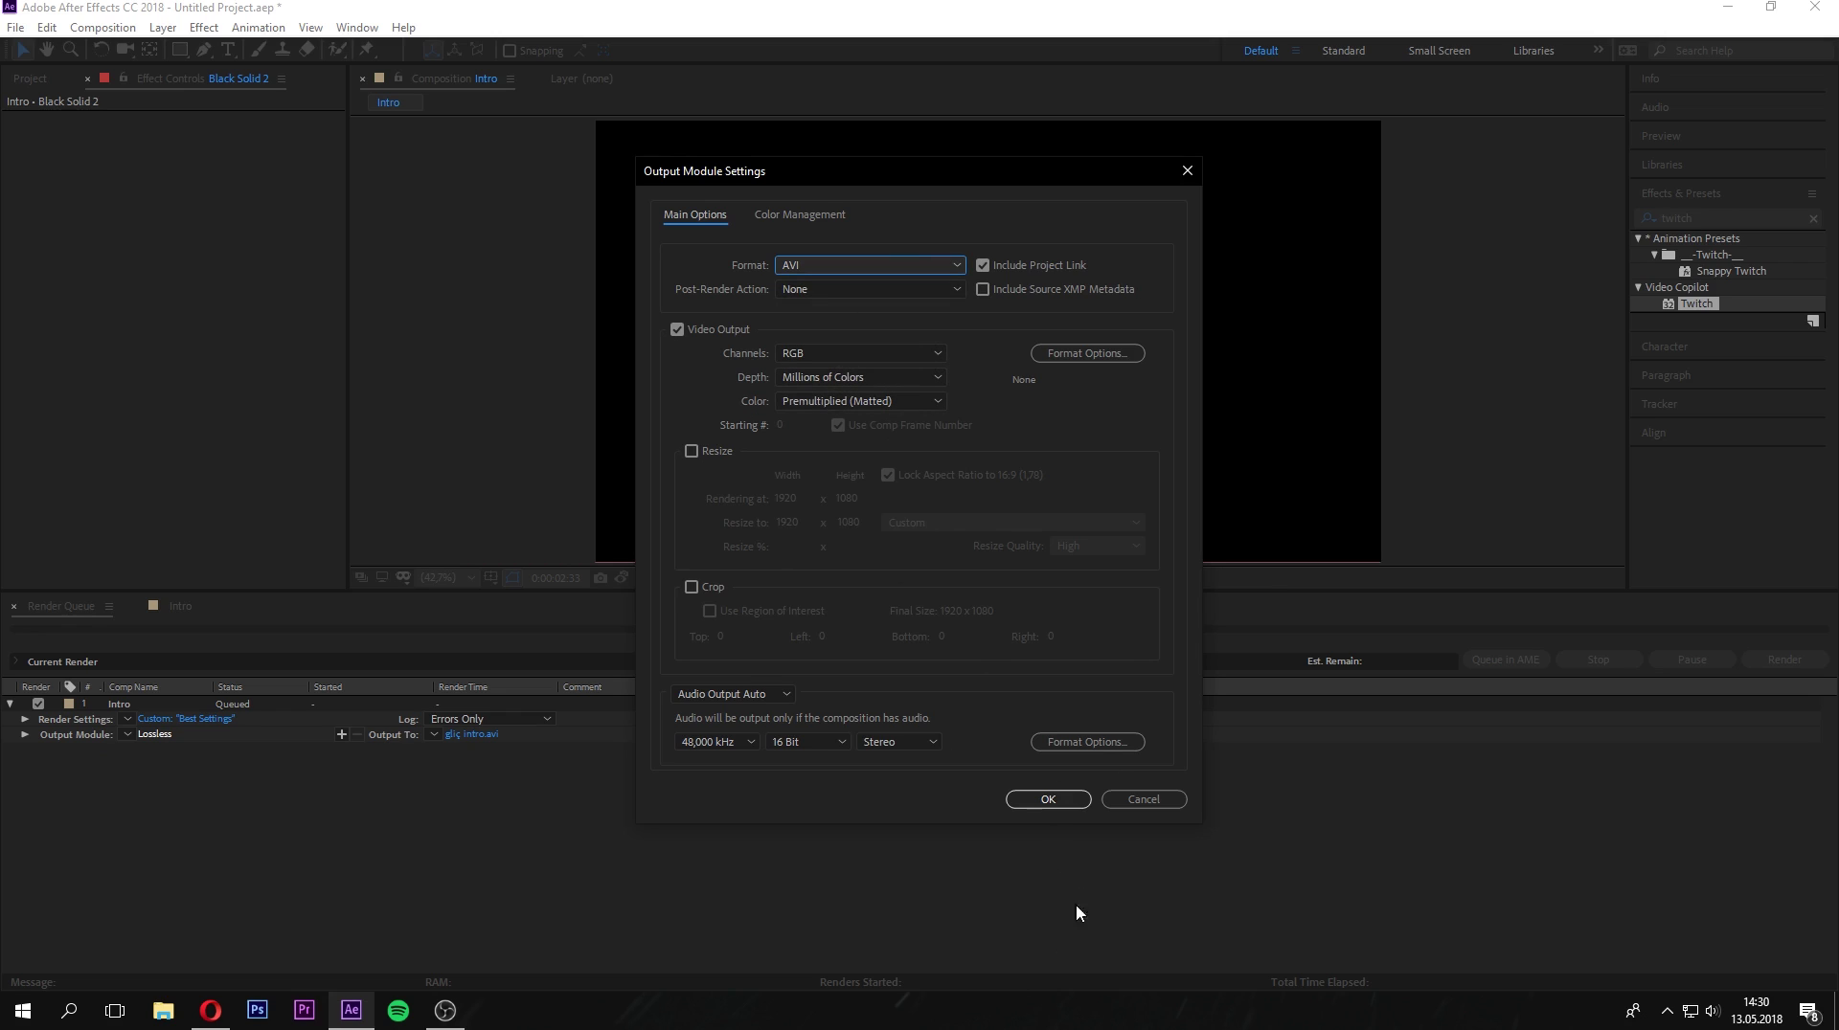
left_click(1048, 800)
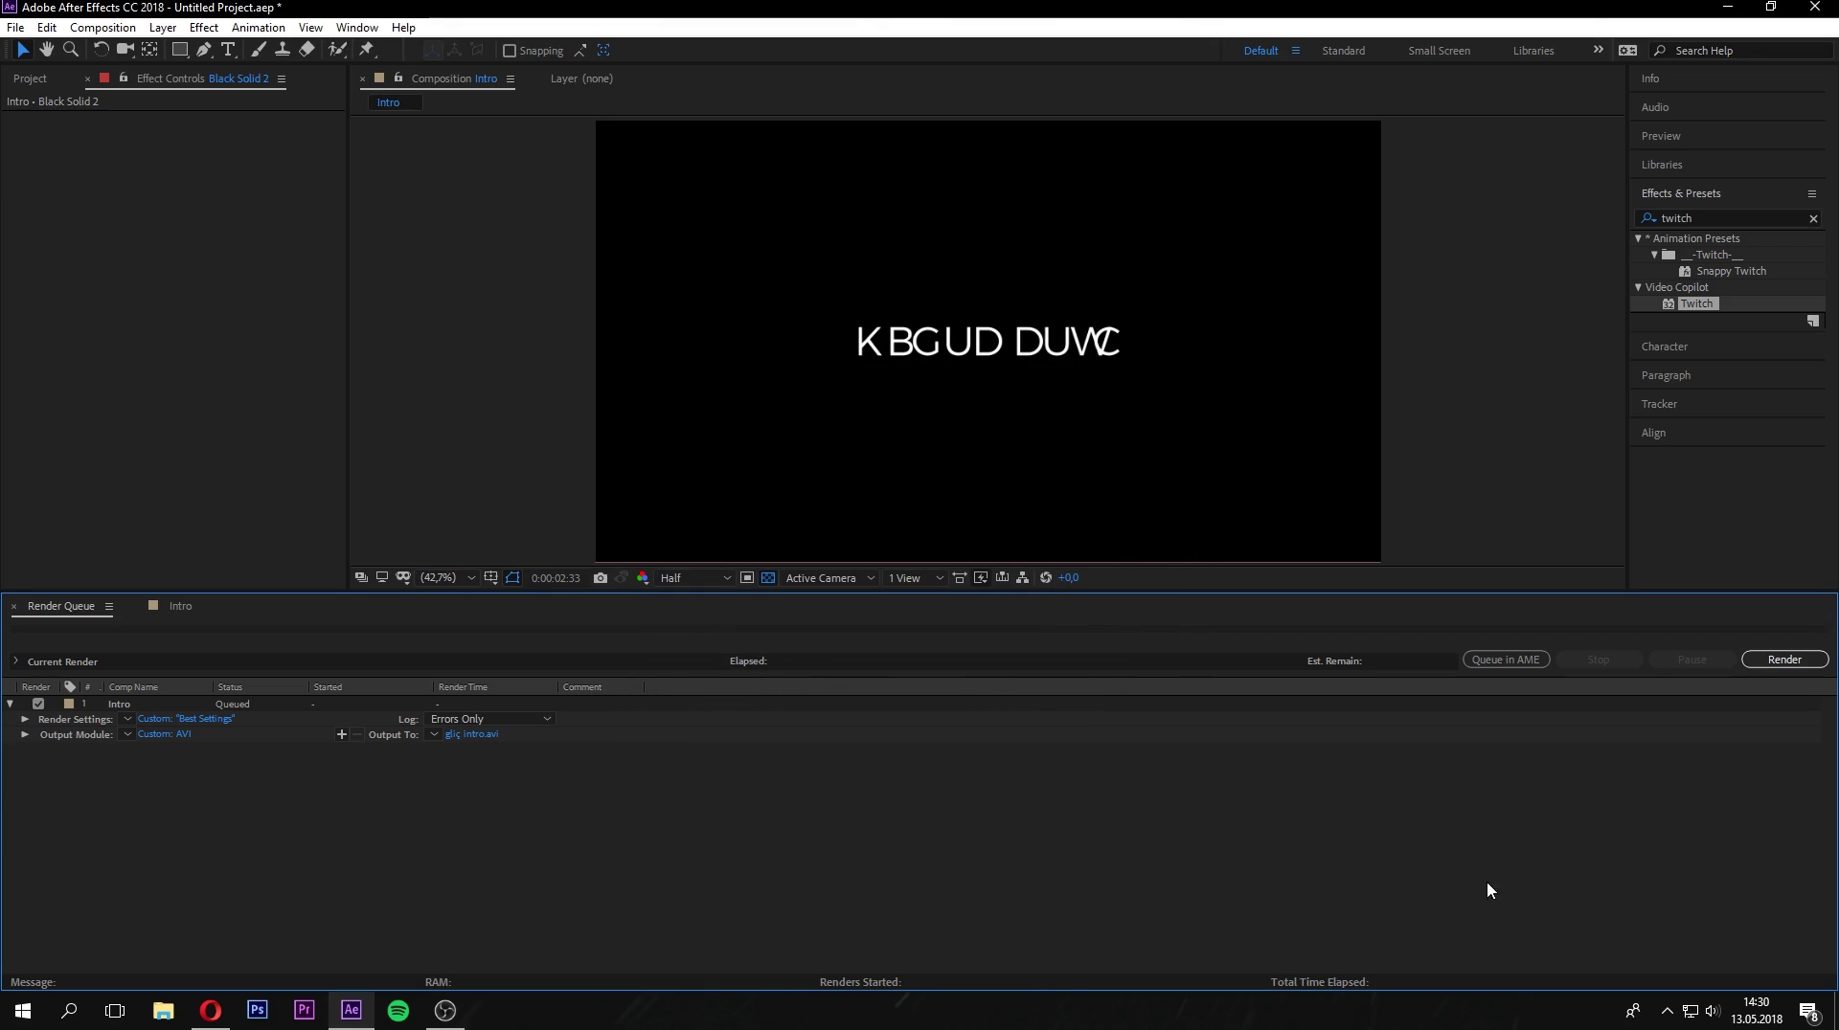
left_click(1785, 659)
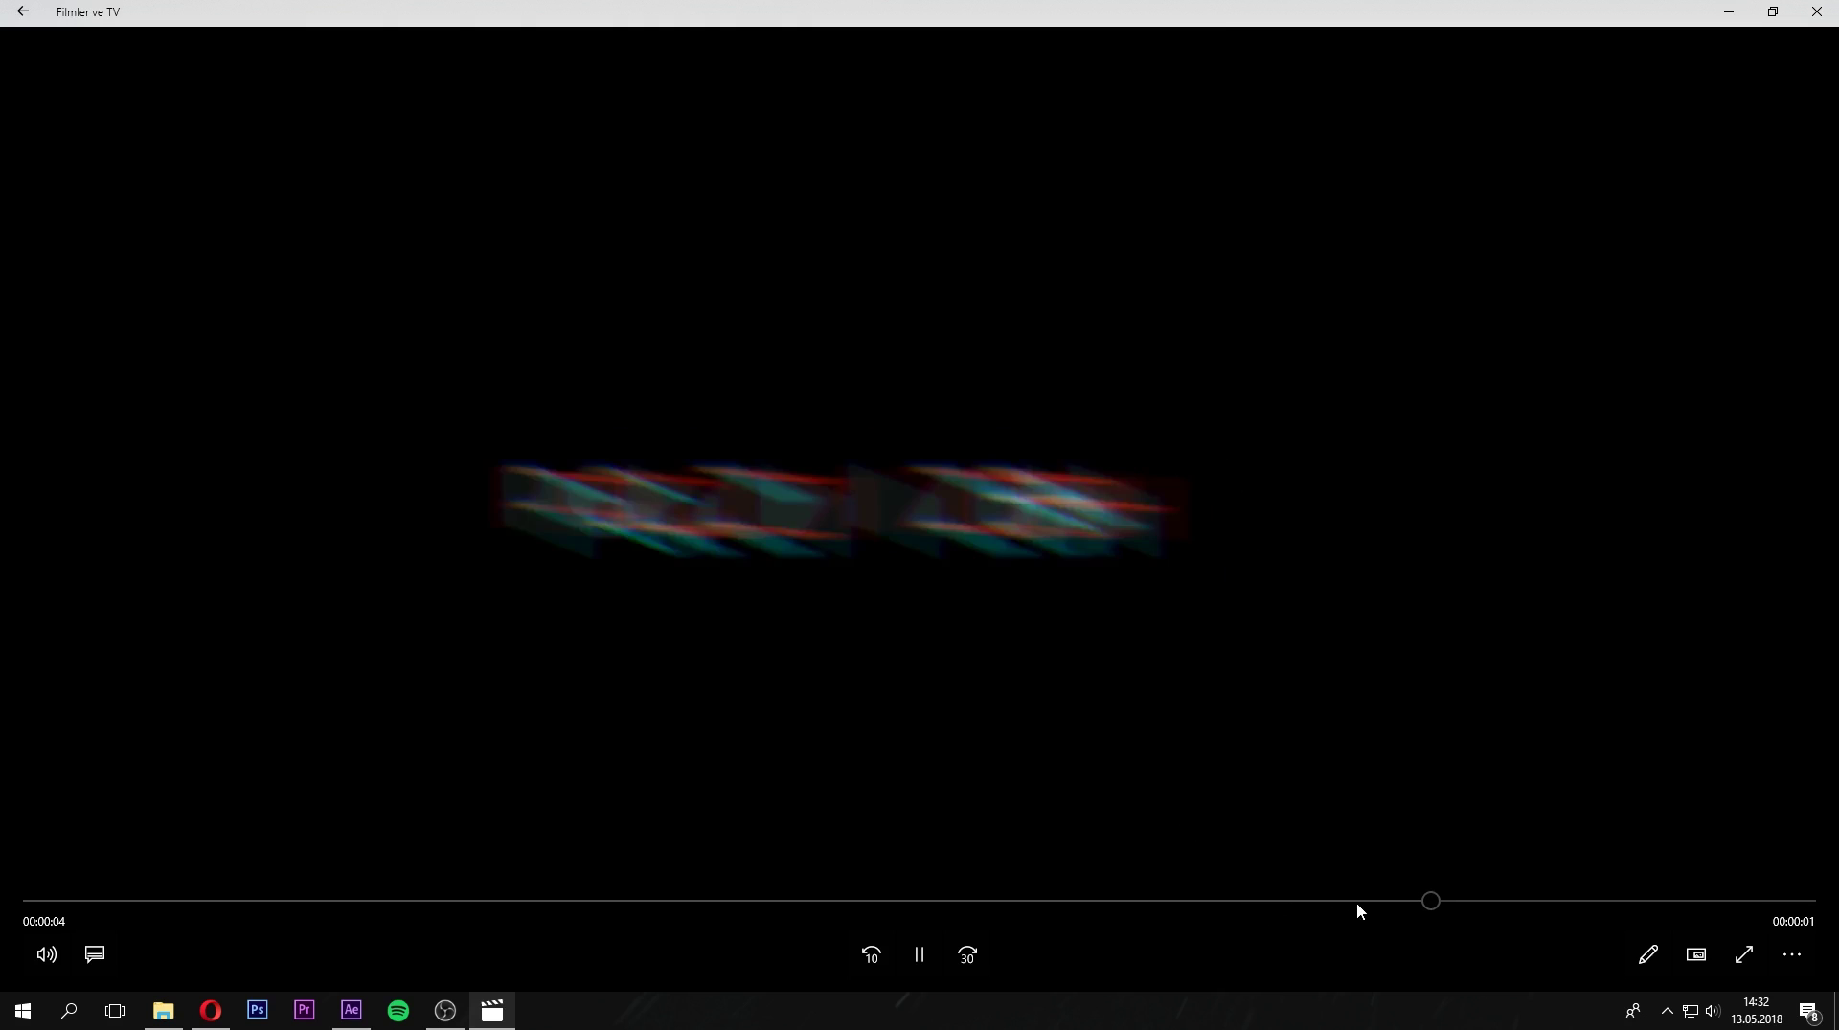
Review the rendered intro in Filmler ve TV, replaying the glitch burst and the video from the beginning.
left_click_drag(1440, 902, 1429, 902)
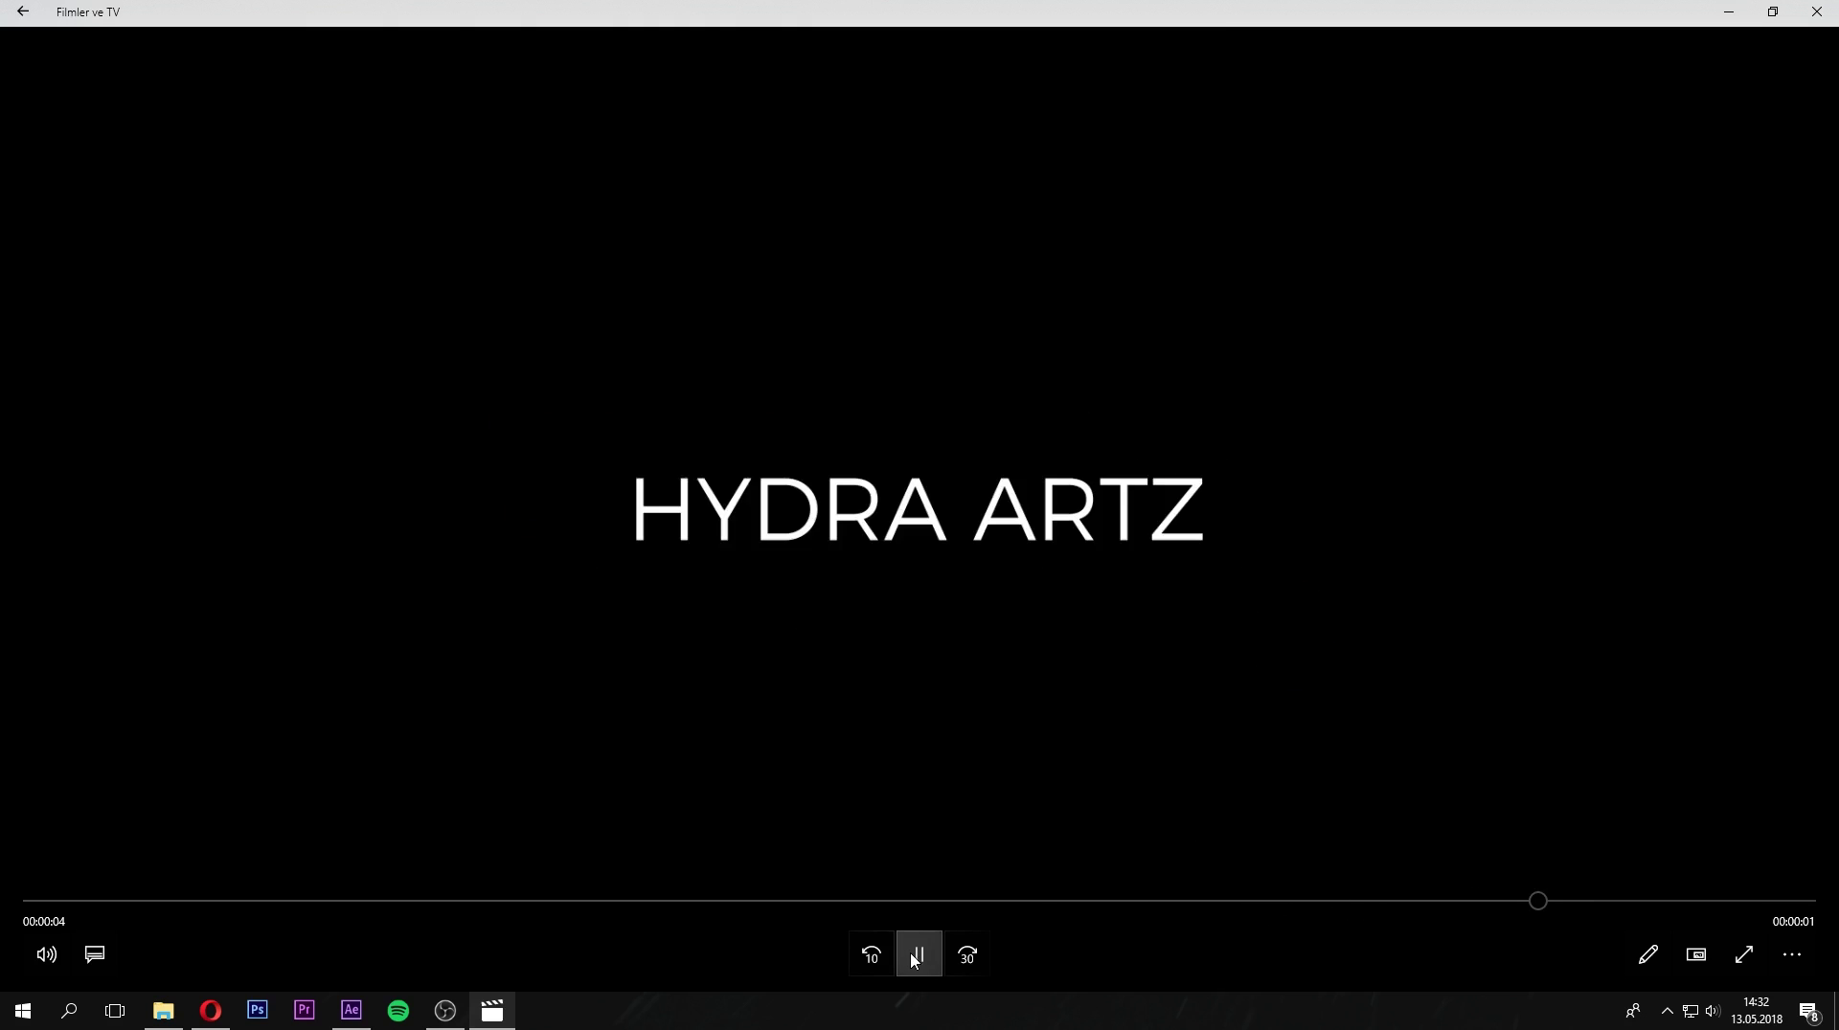
left_click_drag(1232, 901, 12, 790)
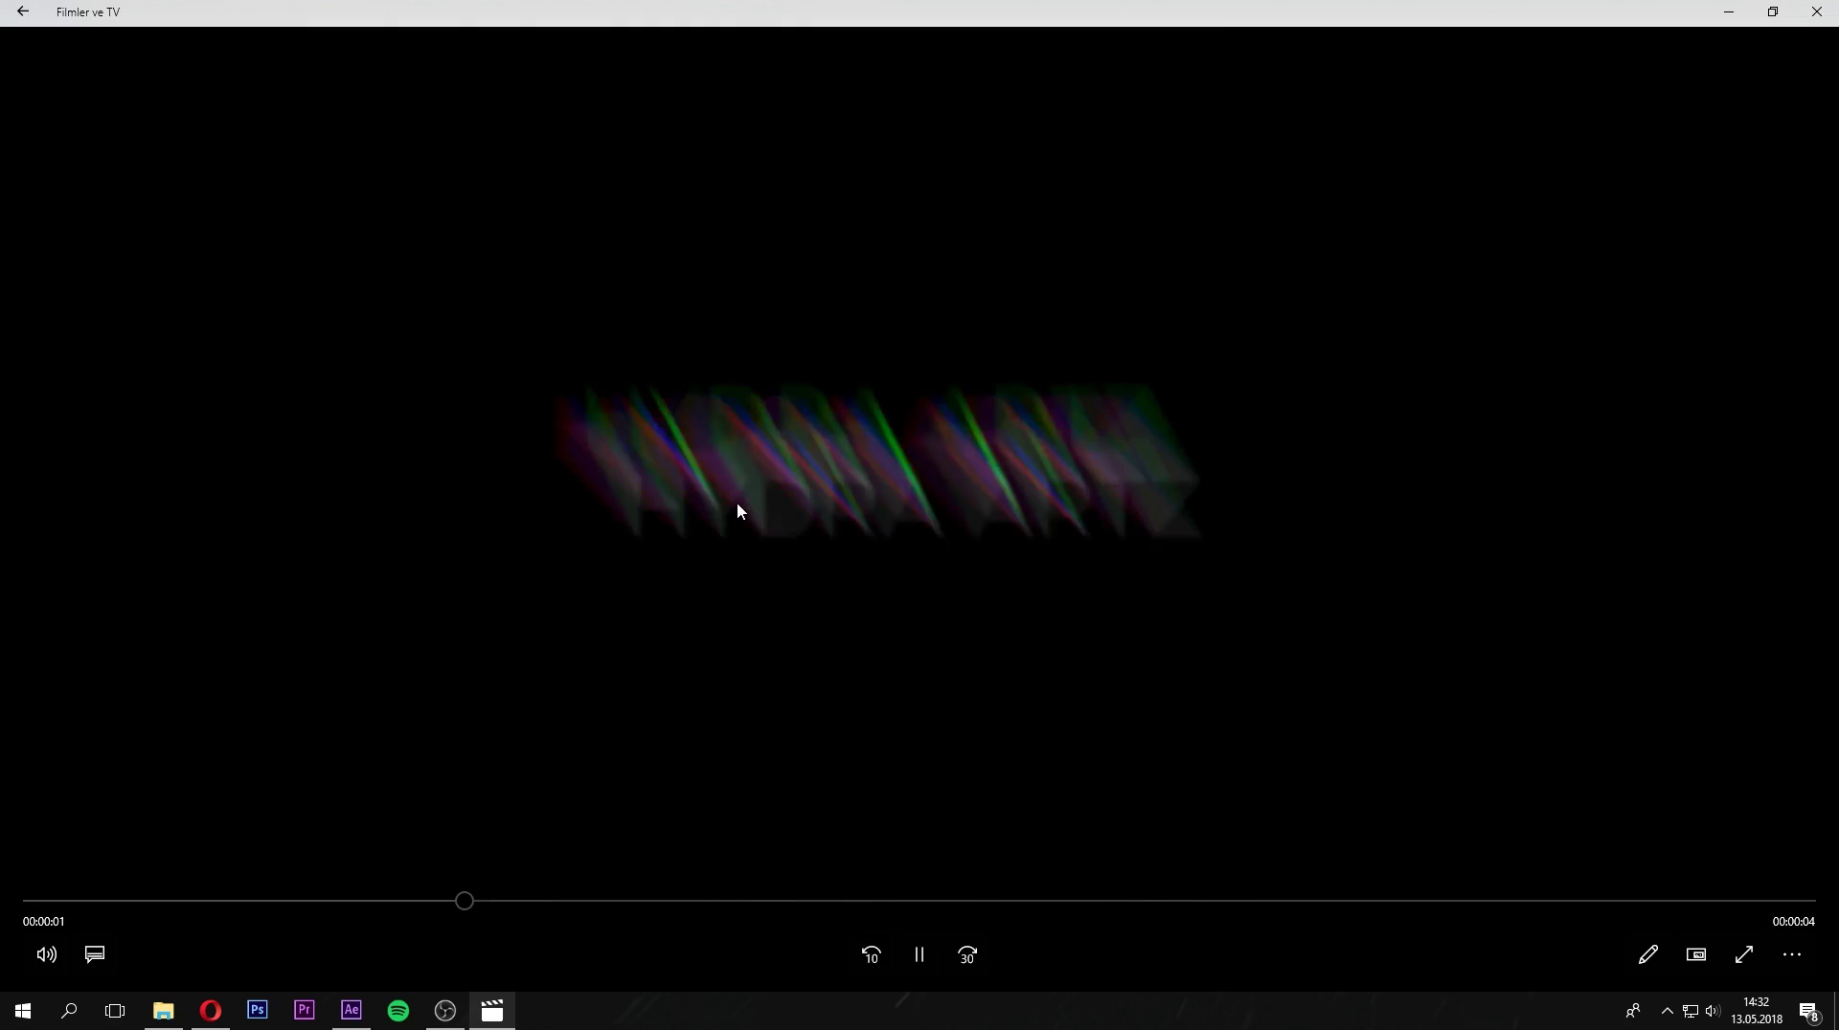
Close the video player and check the file size of gliç intro.avi in its properties.
left_click(1817, 12)
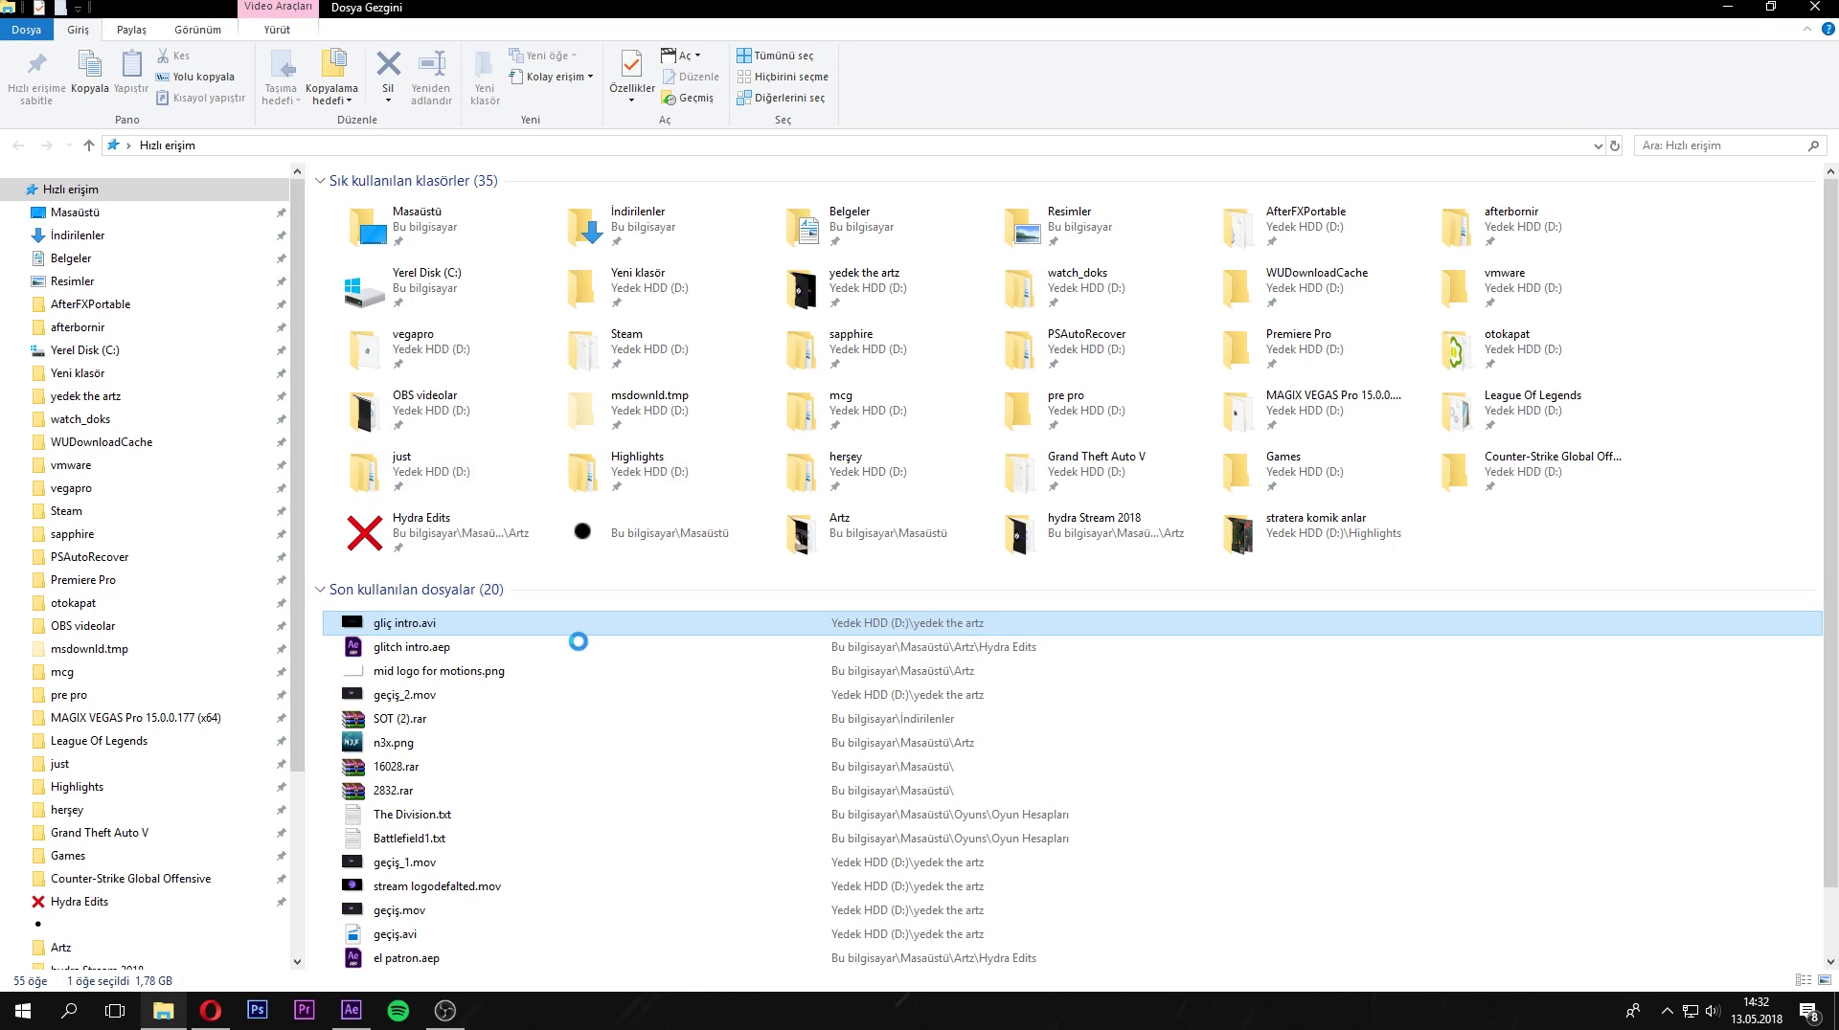
key("shift+F10")
left_click(599, 614)
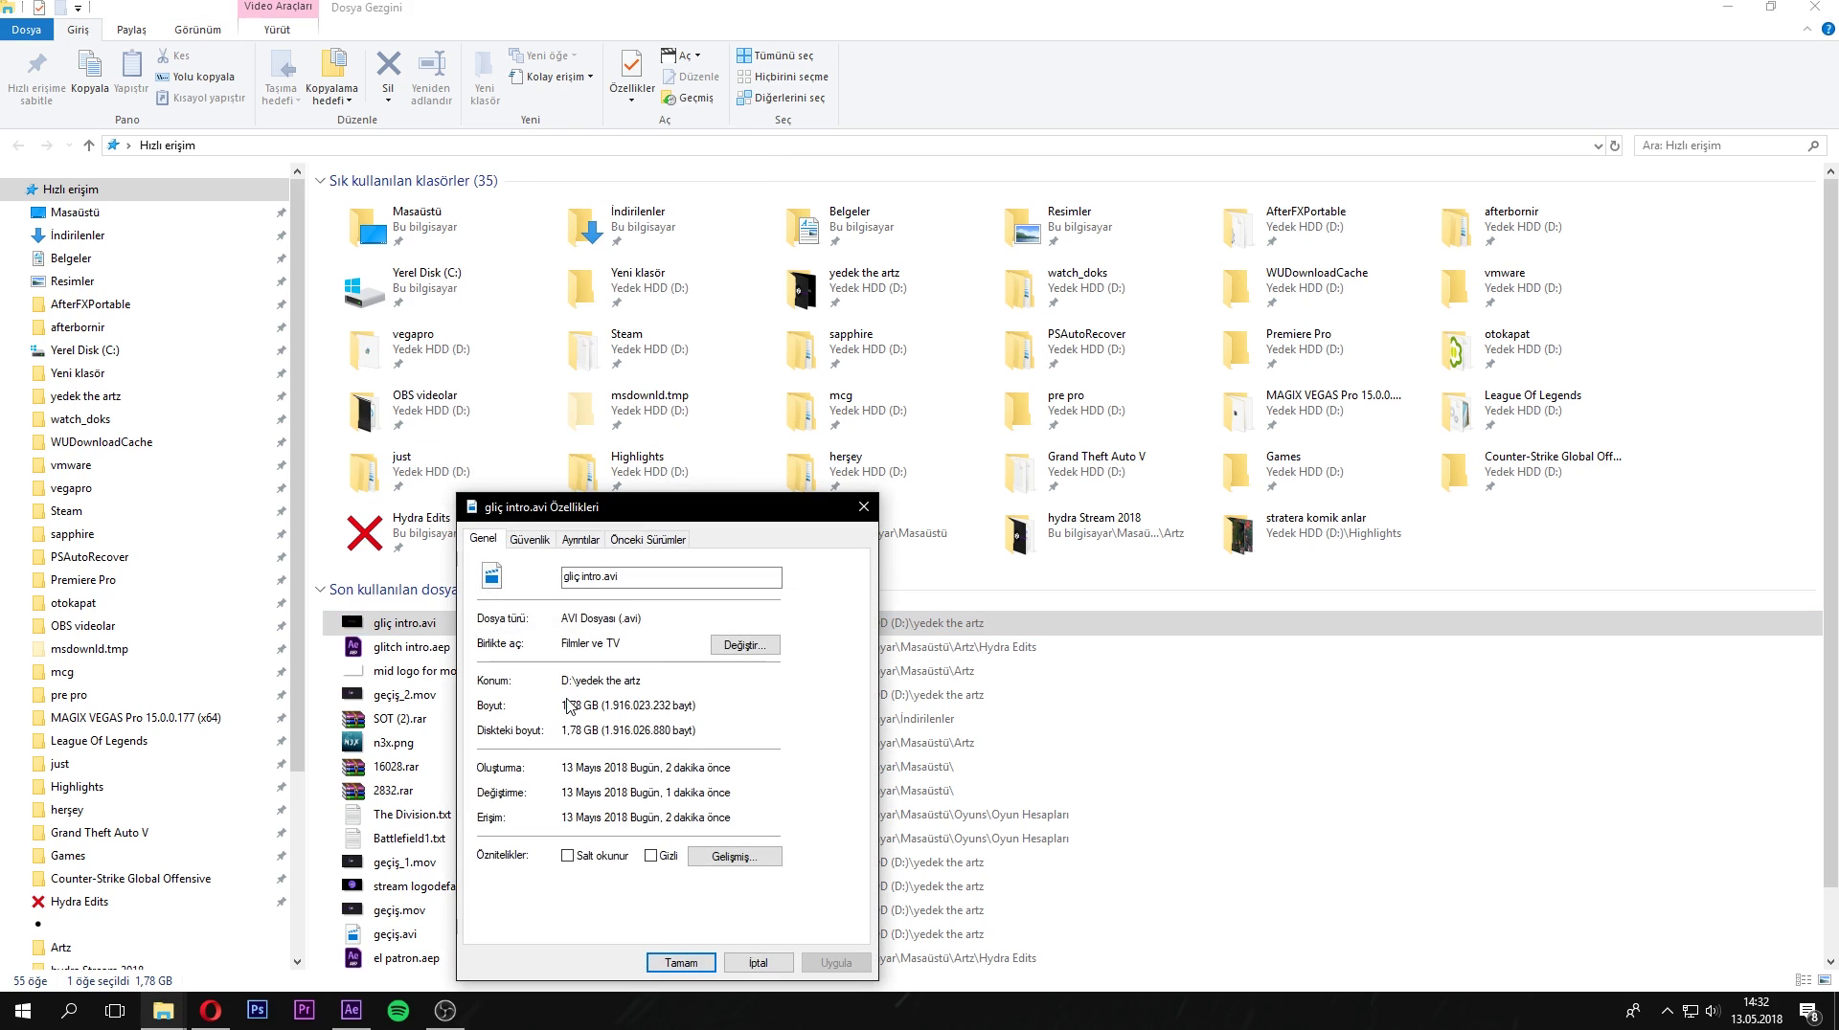
left_click(679, 964)
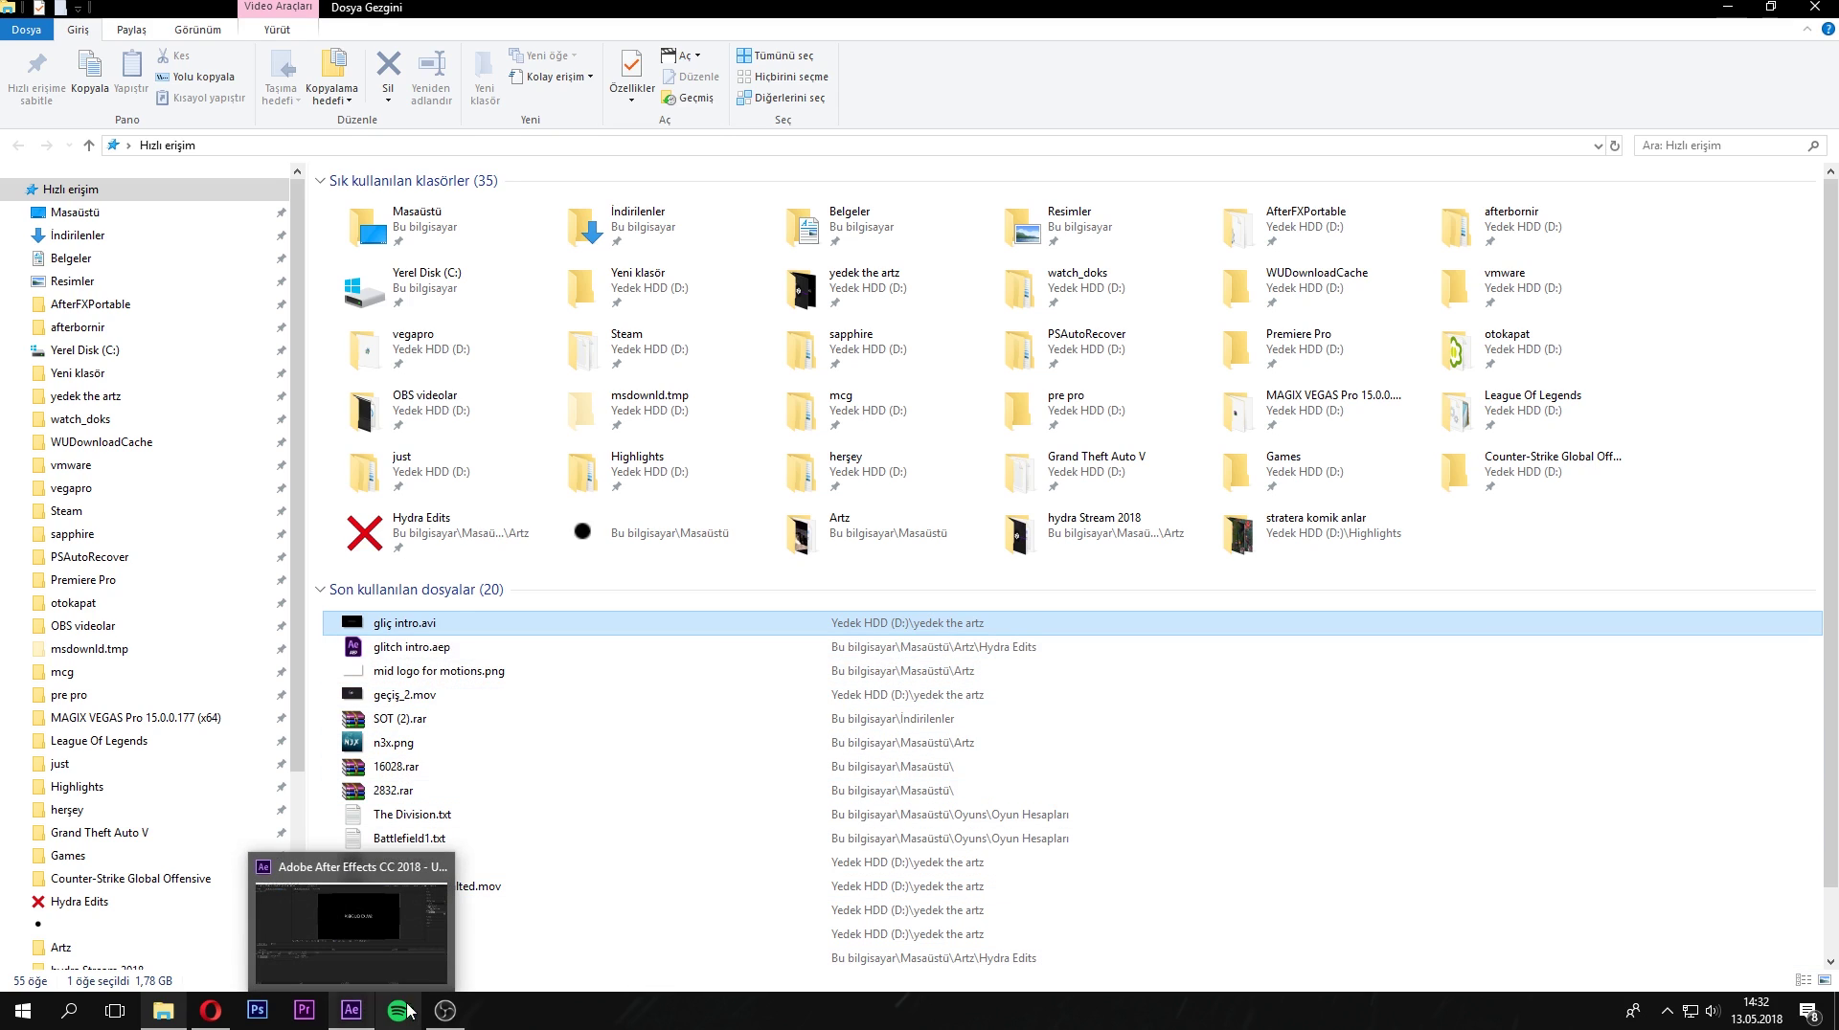
mouse_move(442, 1017)
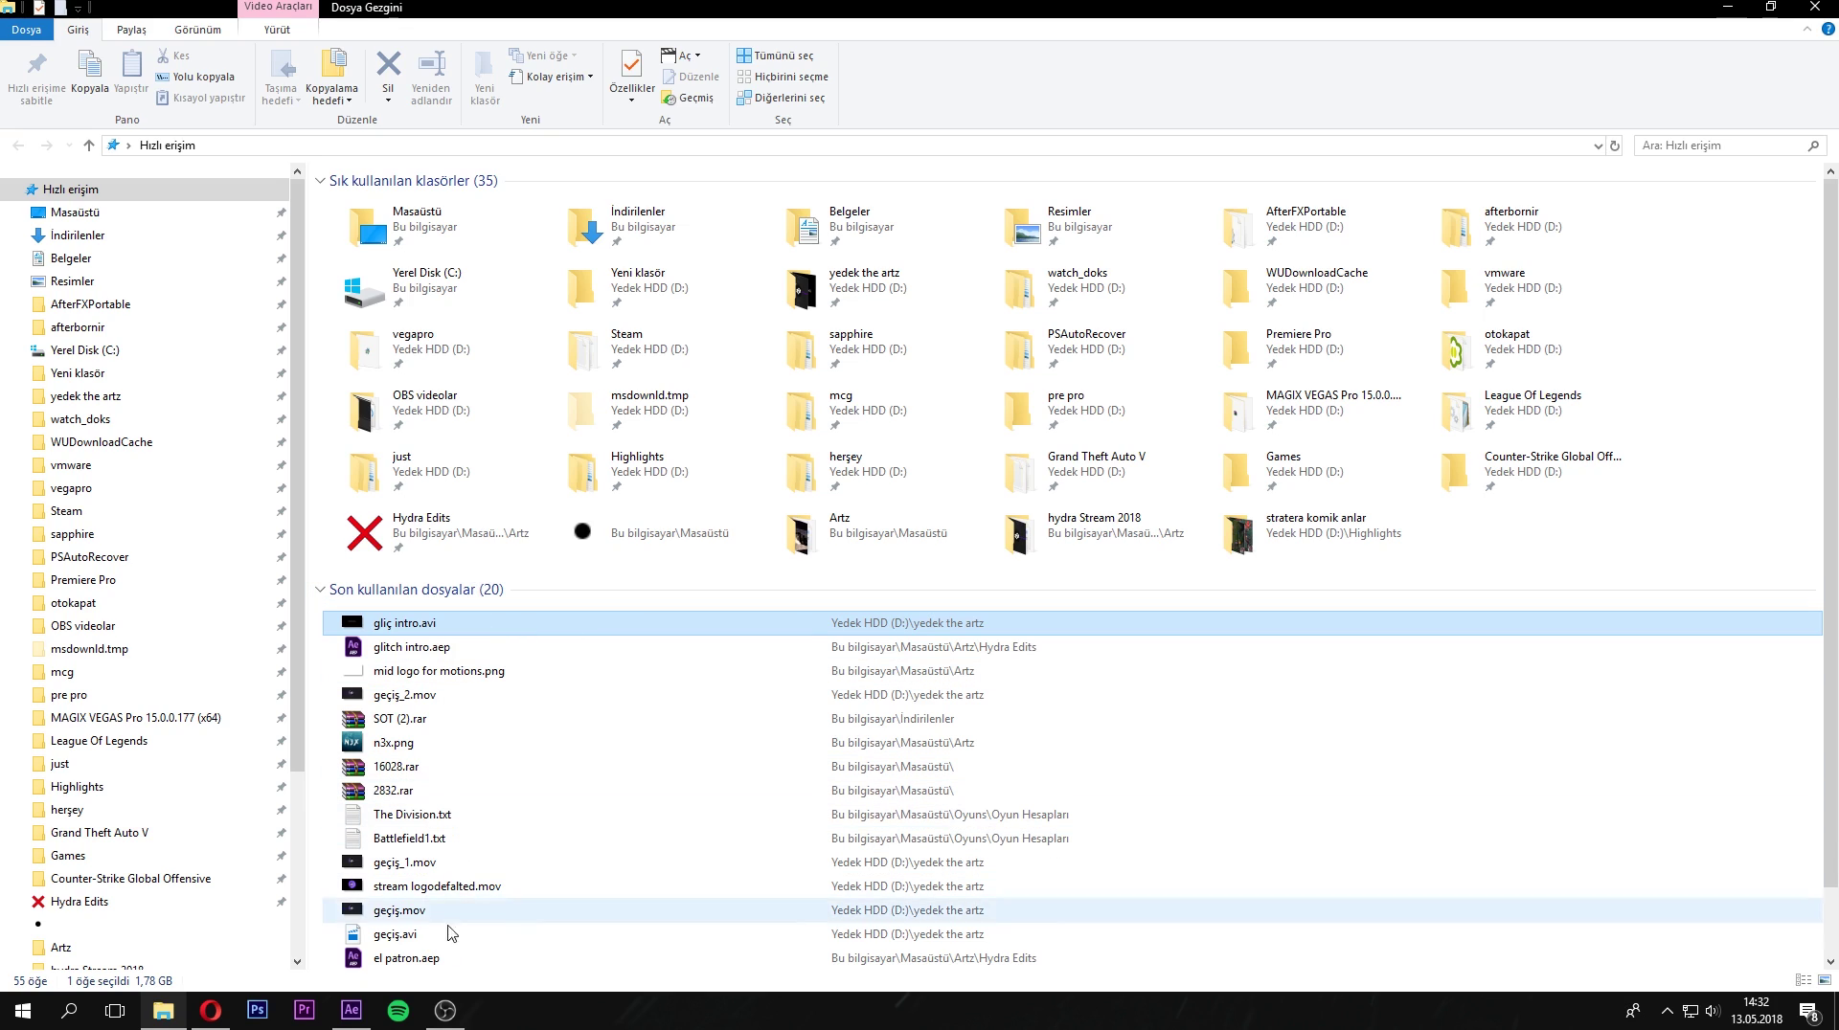
Switch to After Effects and import gliç intro.avi from the yedek the artz folder.
left_click(351, 1011)
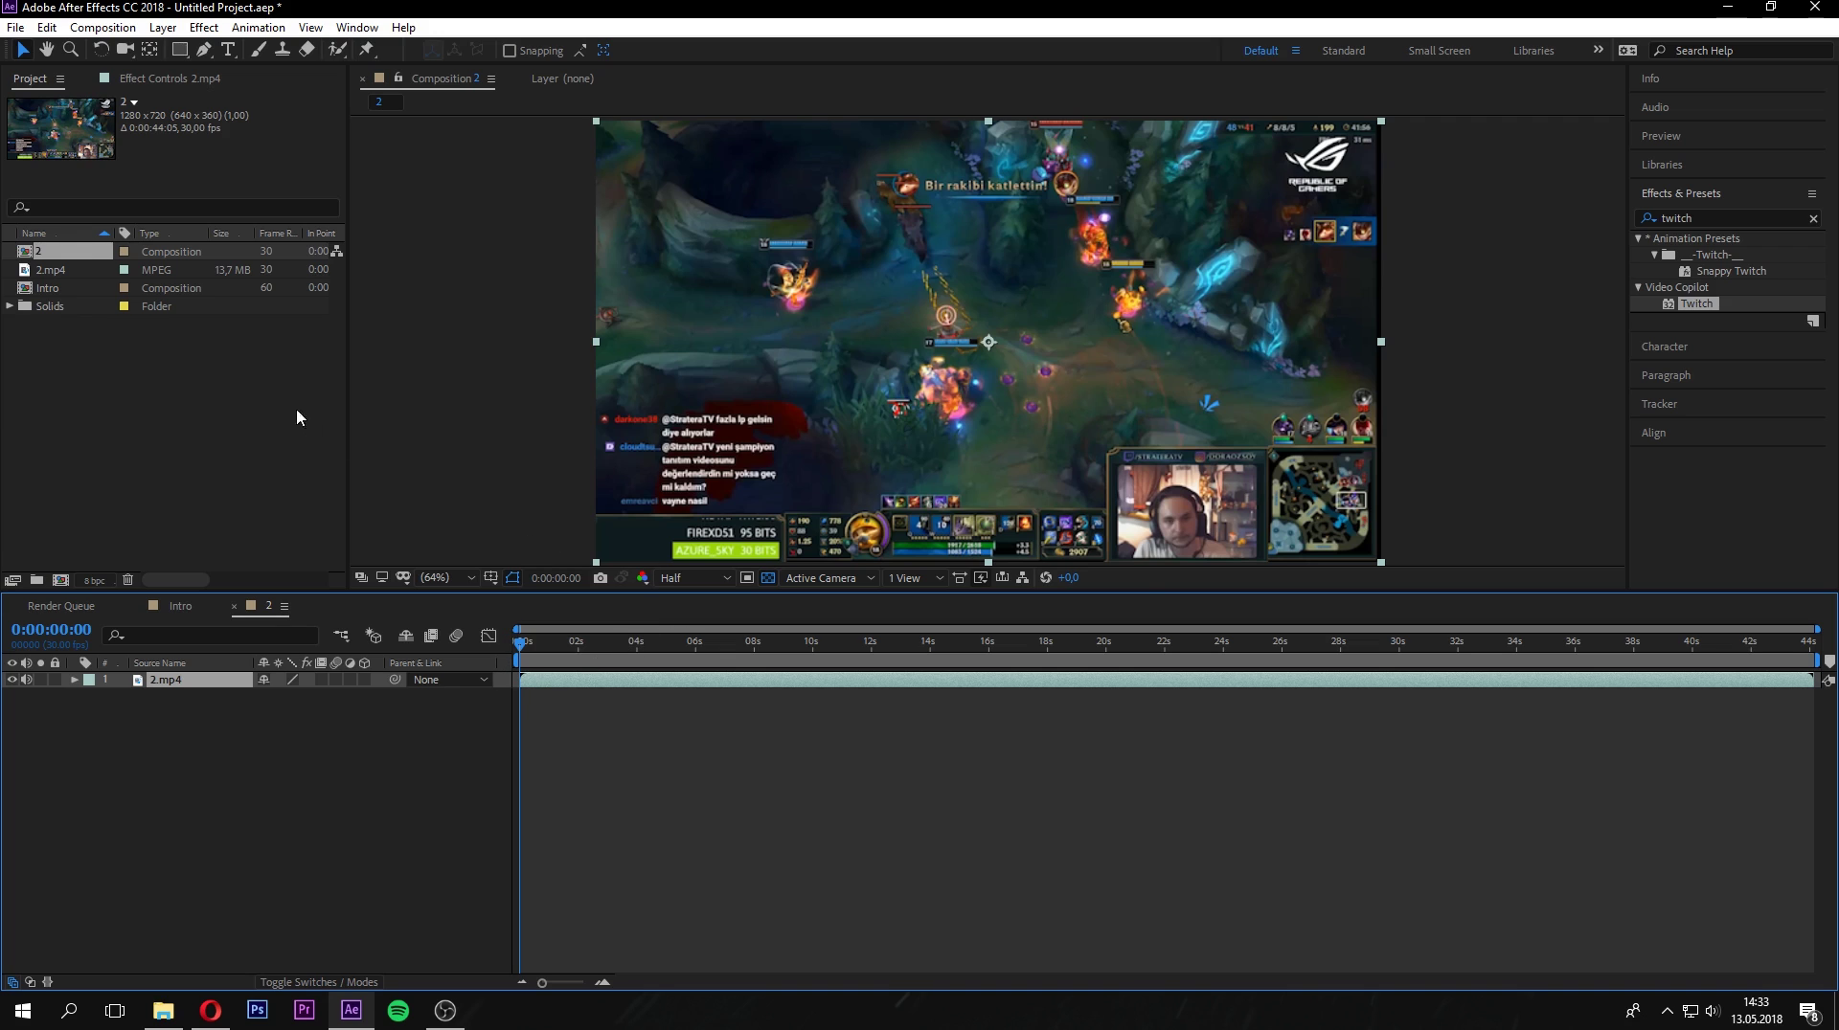
double_click(94, 377)
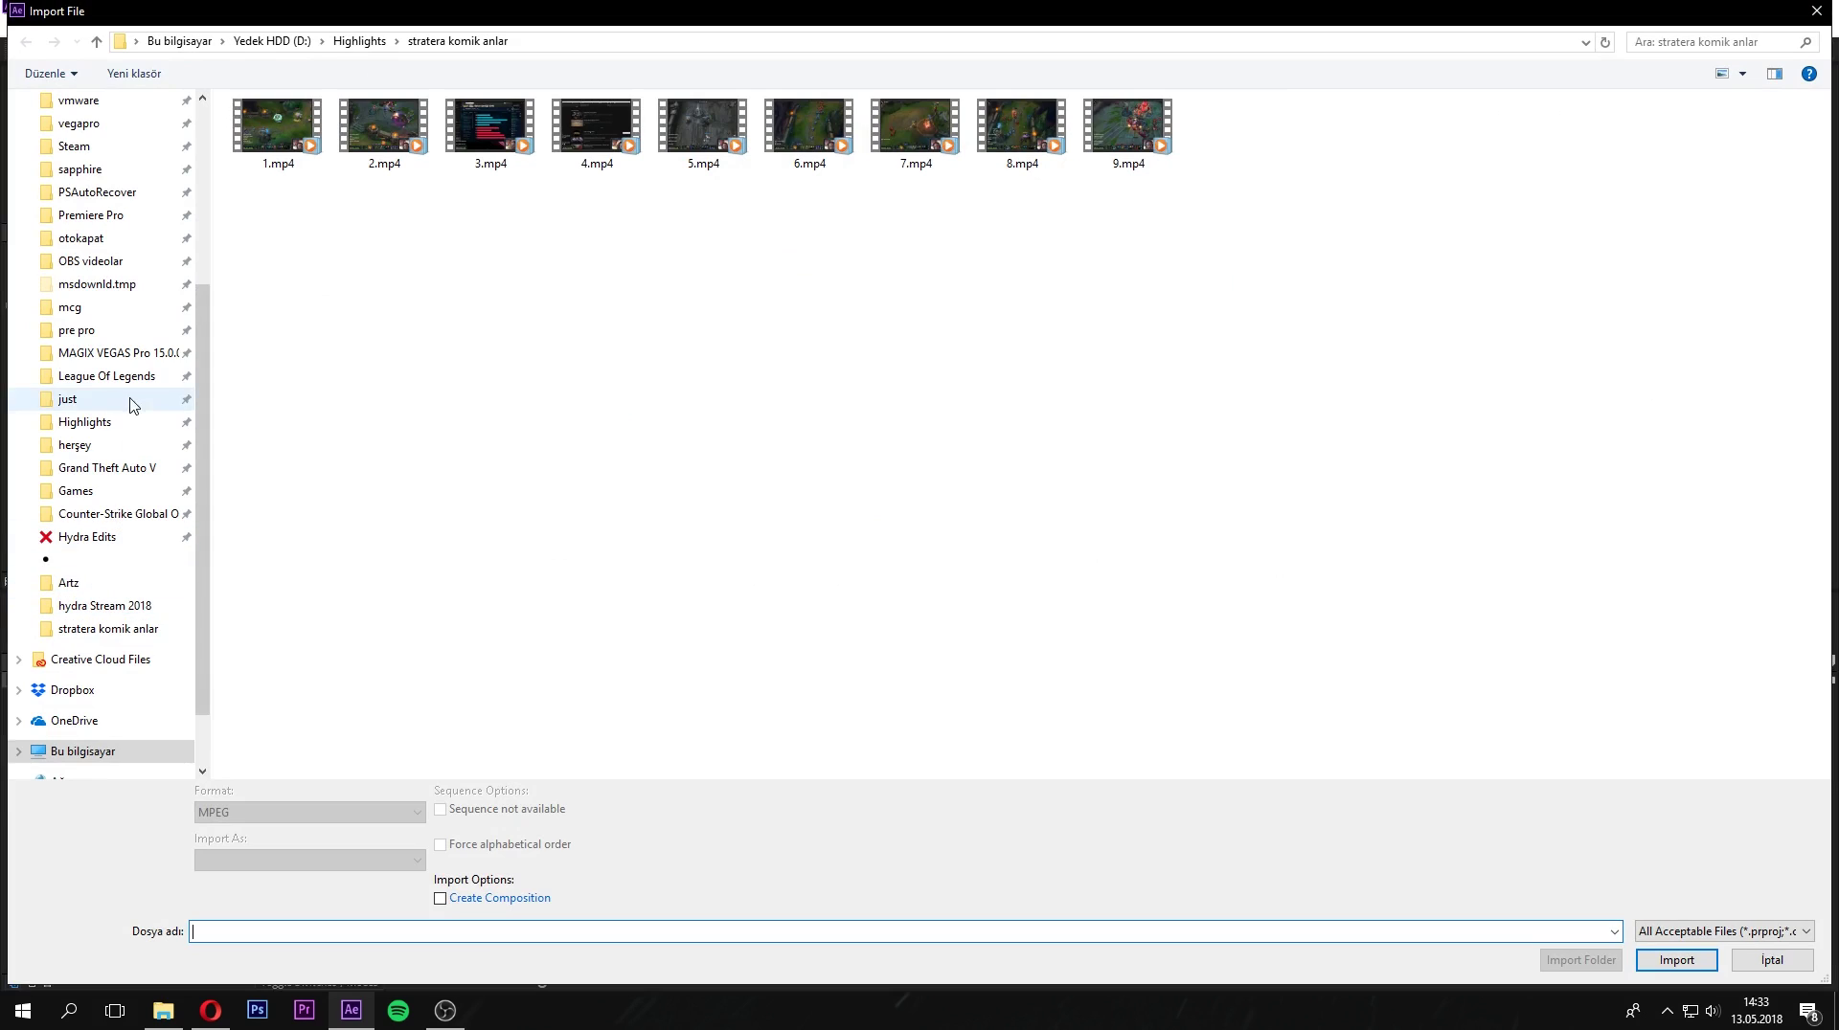
left_click_drag(204, 342, 211, 236)
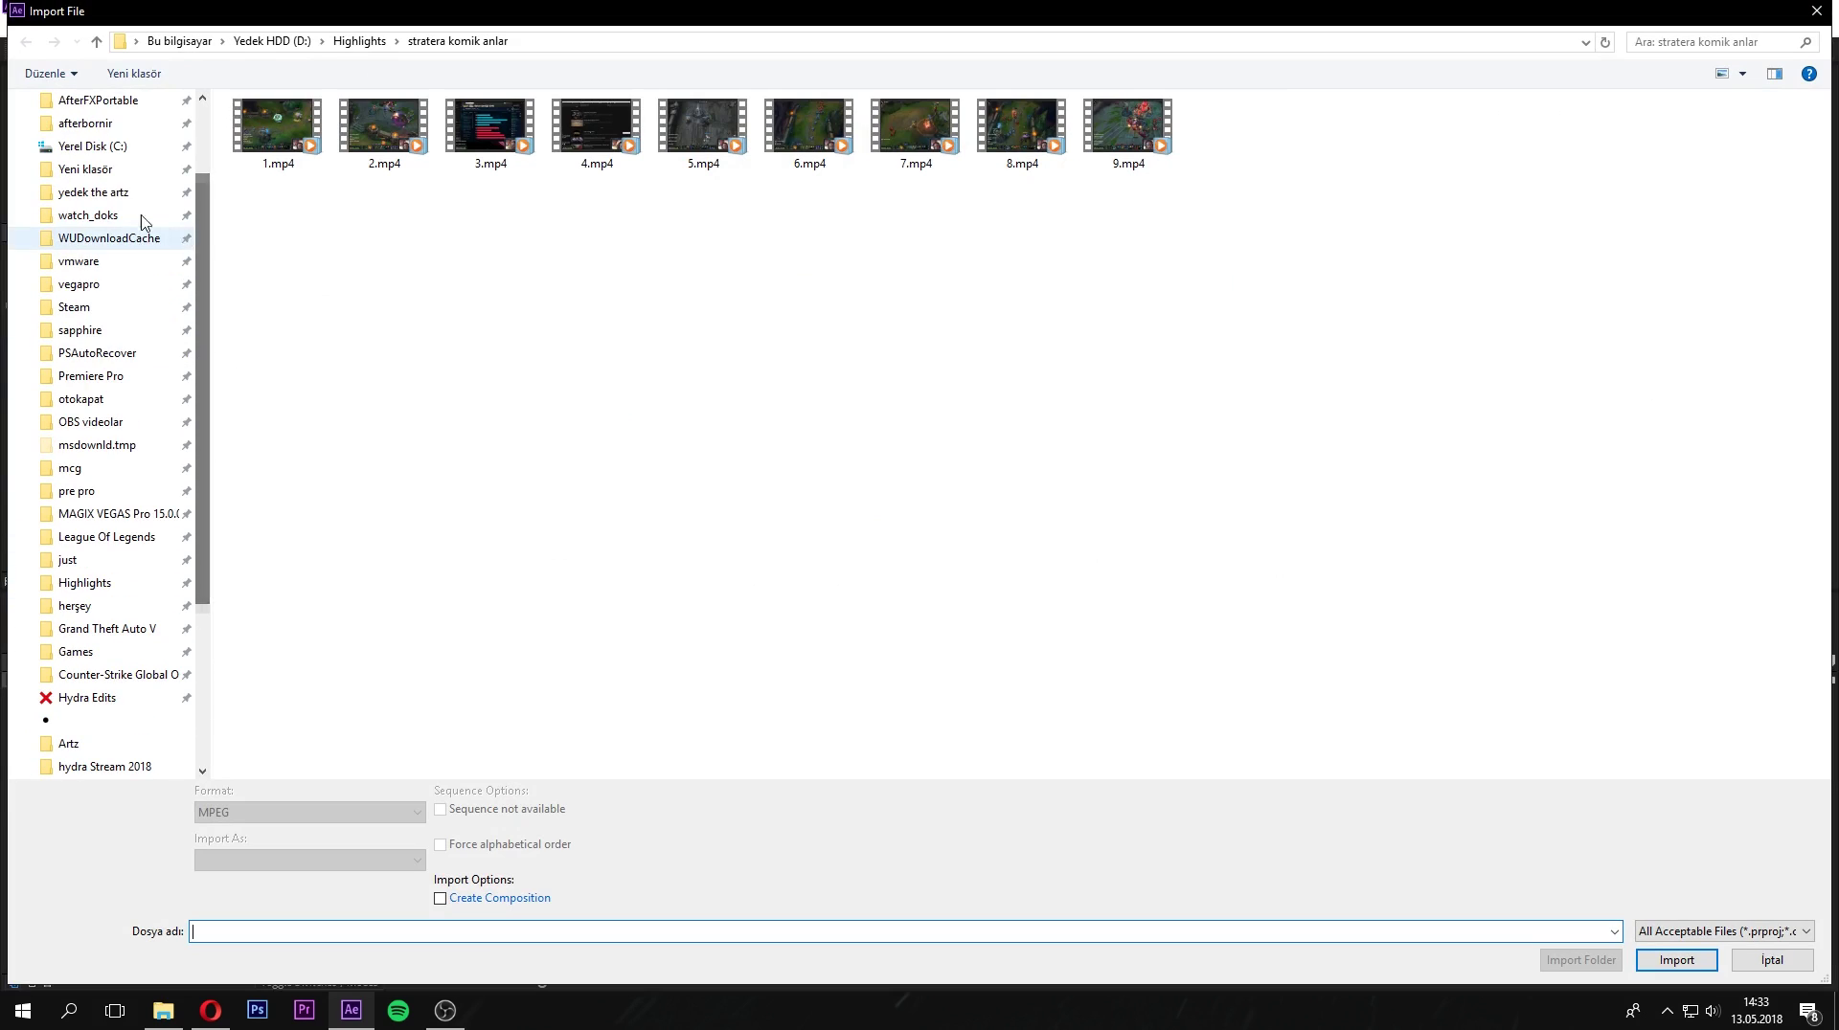
left_click(96, 192)
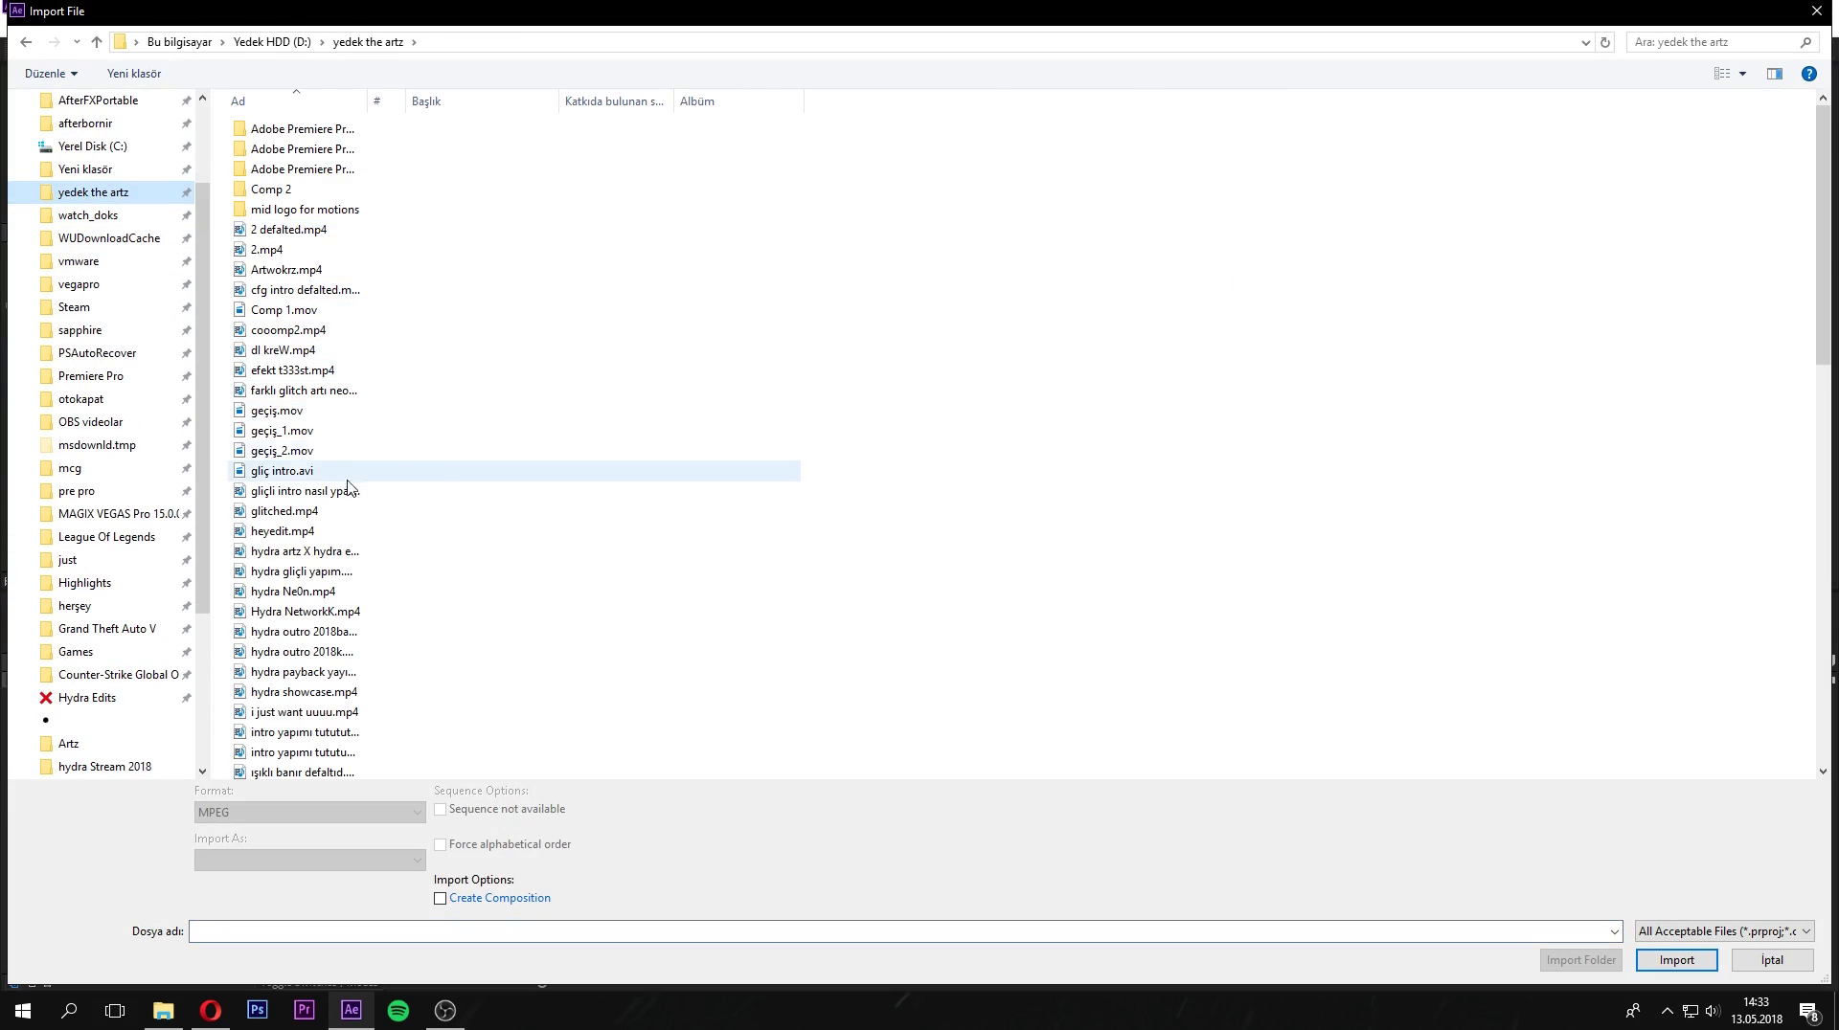
left_click(321, 592)
left_click(331, 412)
left_click(309, 451)
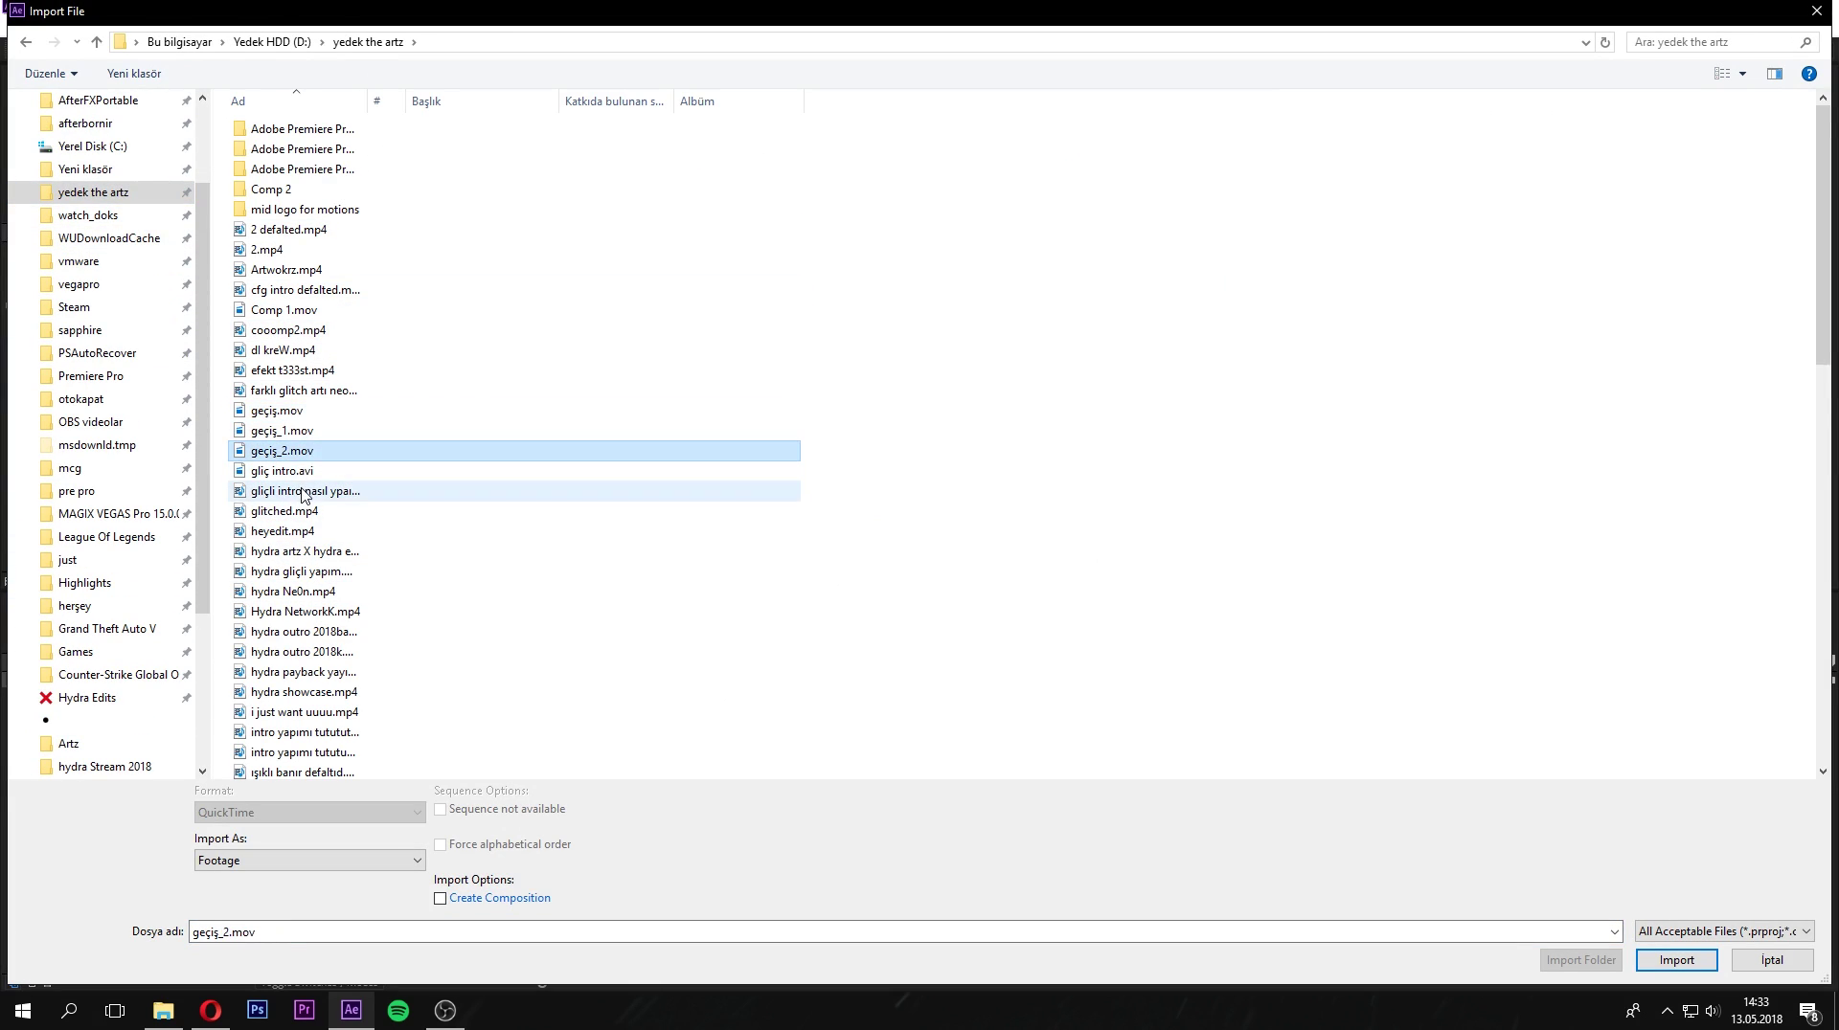
double_click(304, 471)
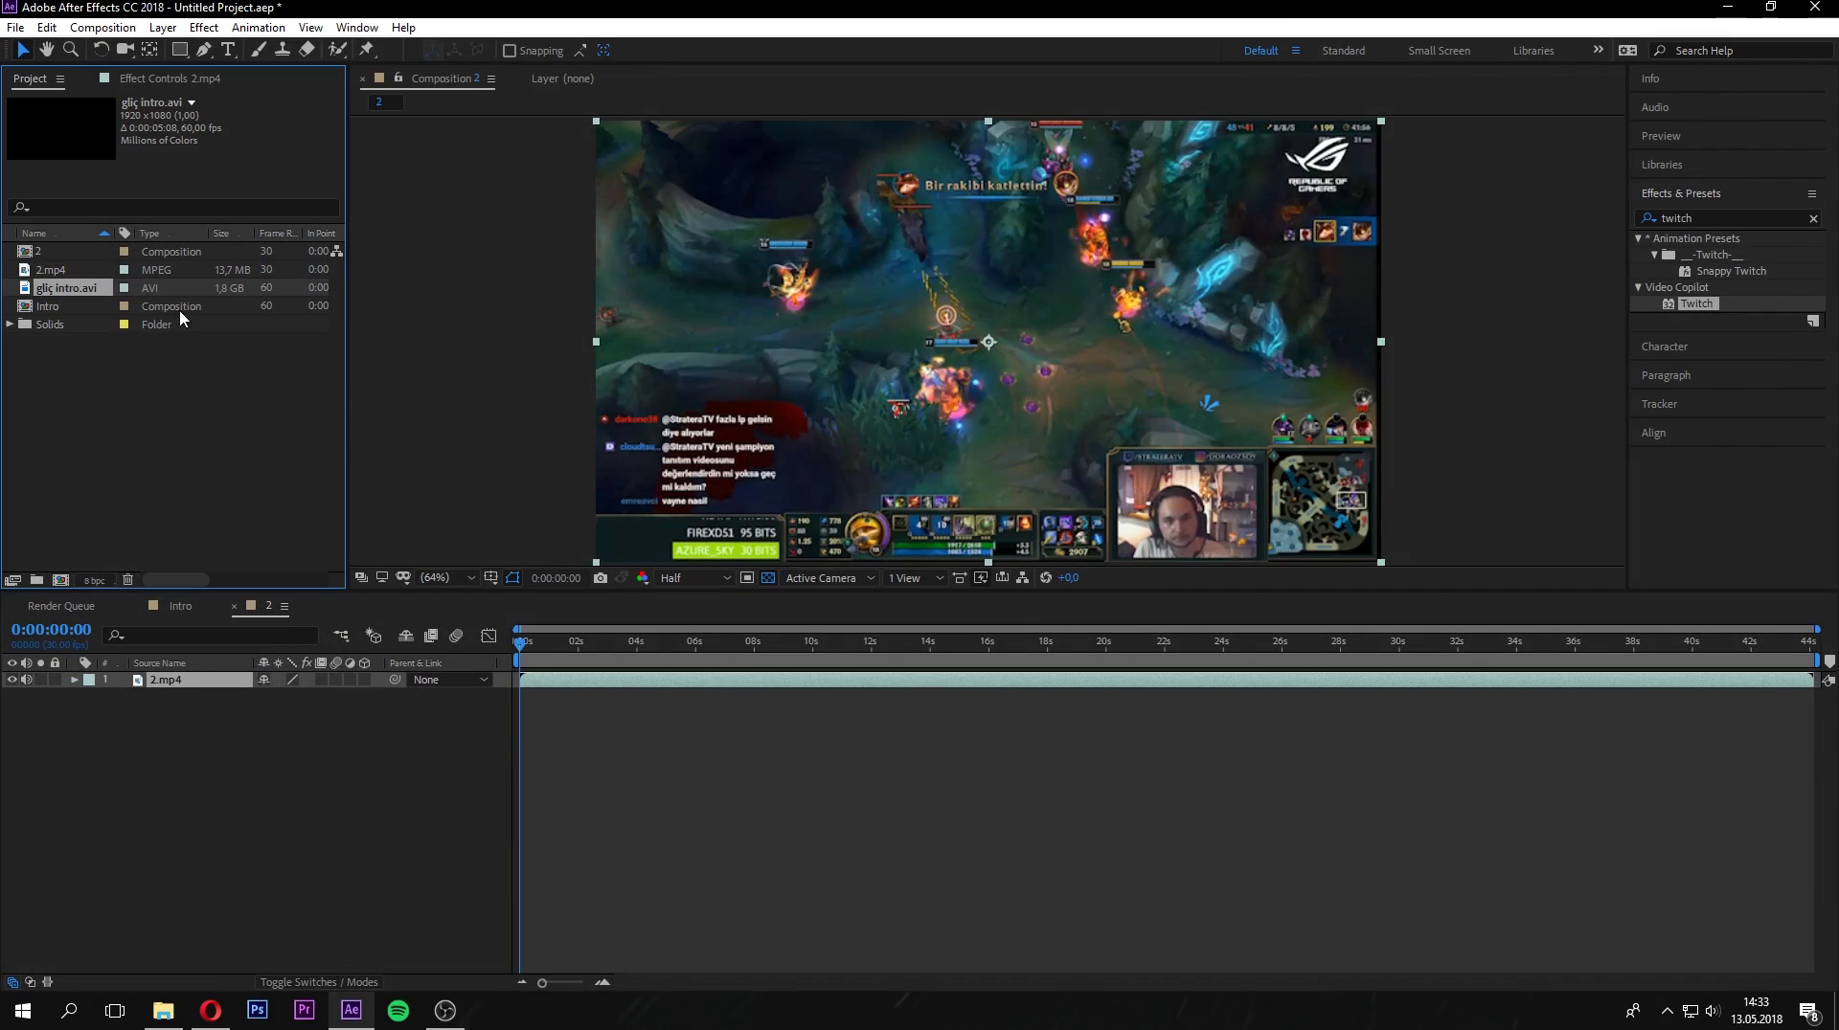
Add gliç intro.avi as a hidden layer above 2.mp4, and mute the 2.mp4 layer while previewing the footage.
left_click_drag(197, 669, 196, 686)
left_click(11, 680)
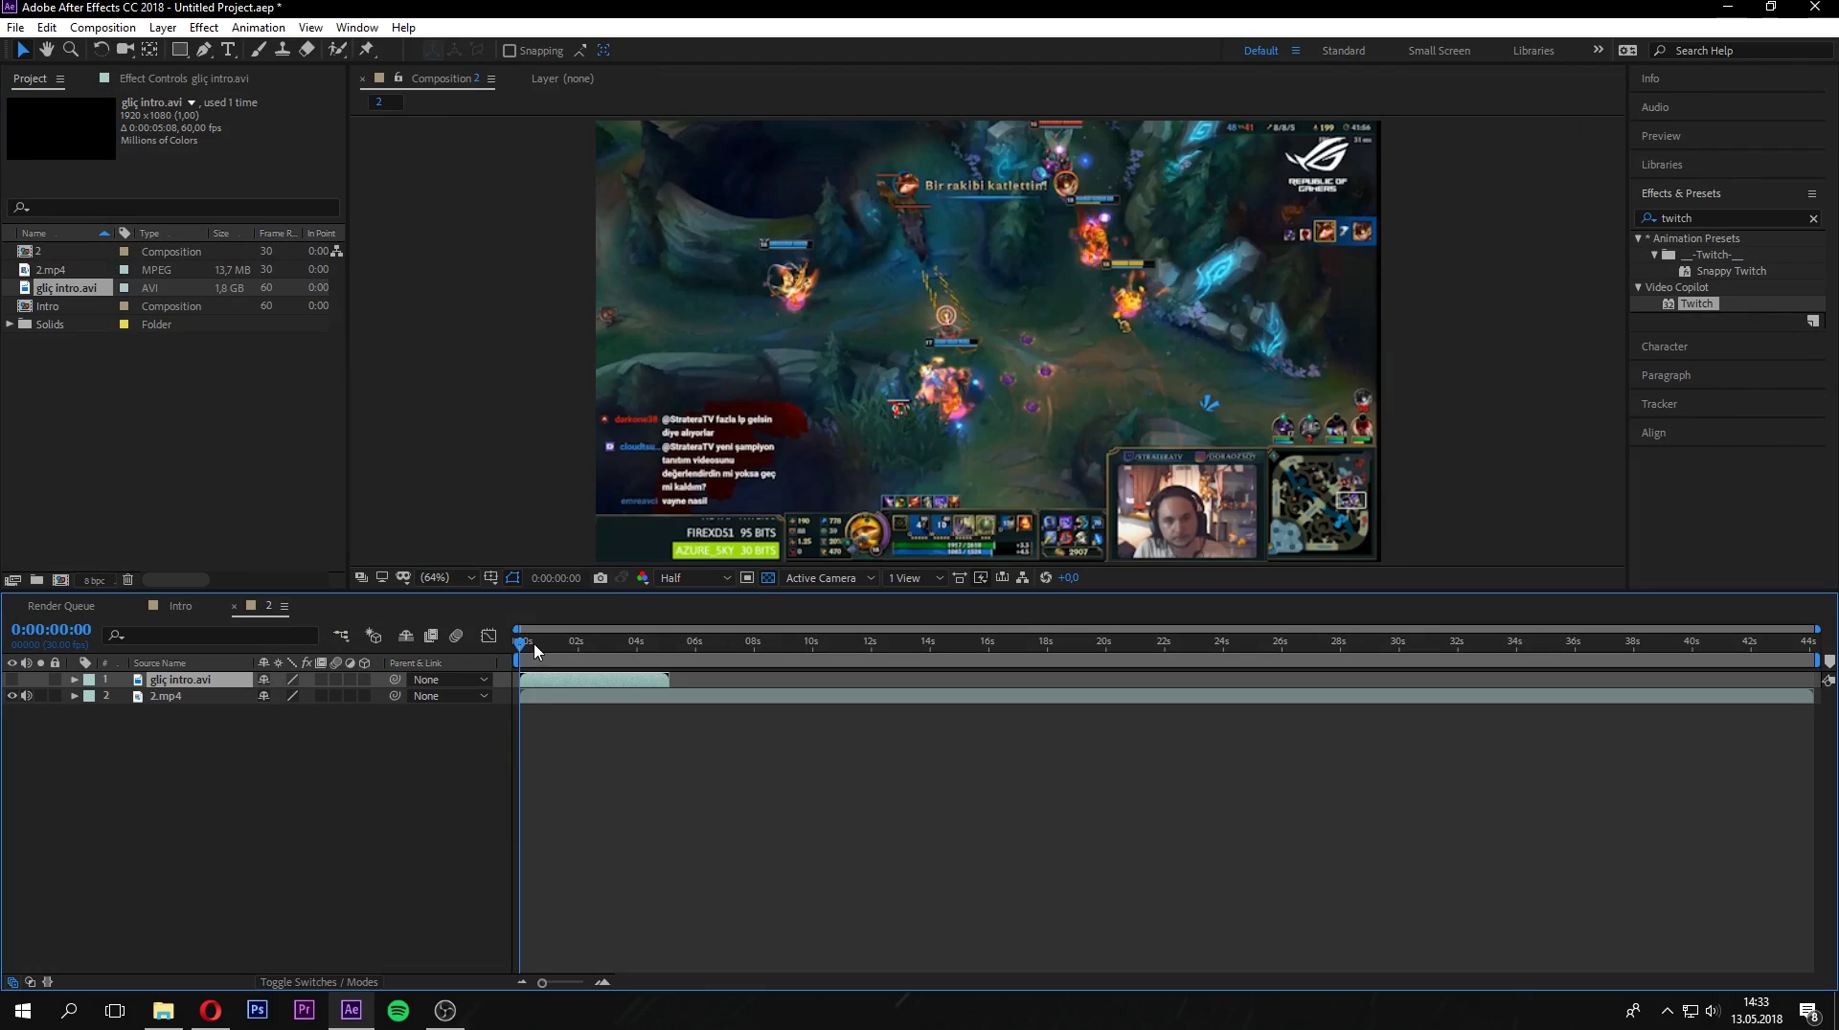
key("space")
left_click(26, 696)
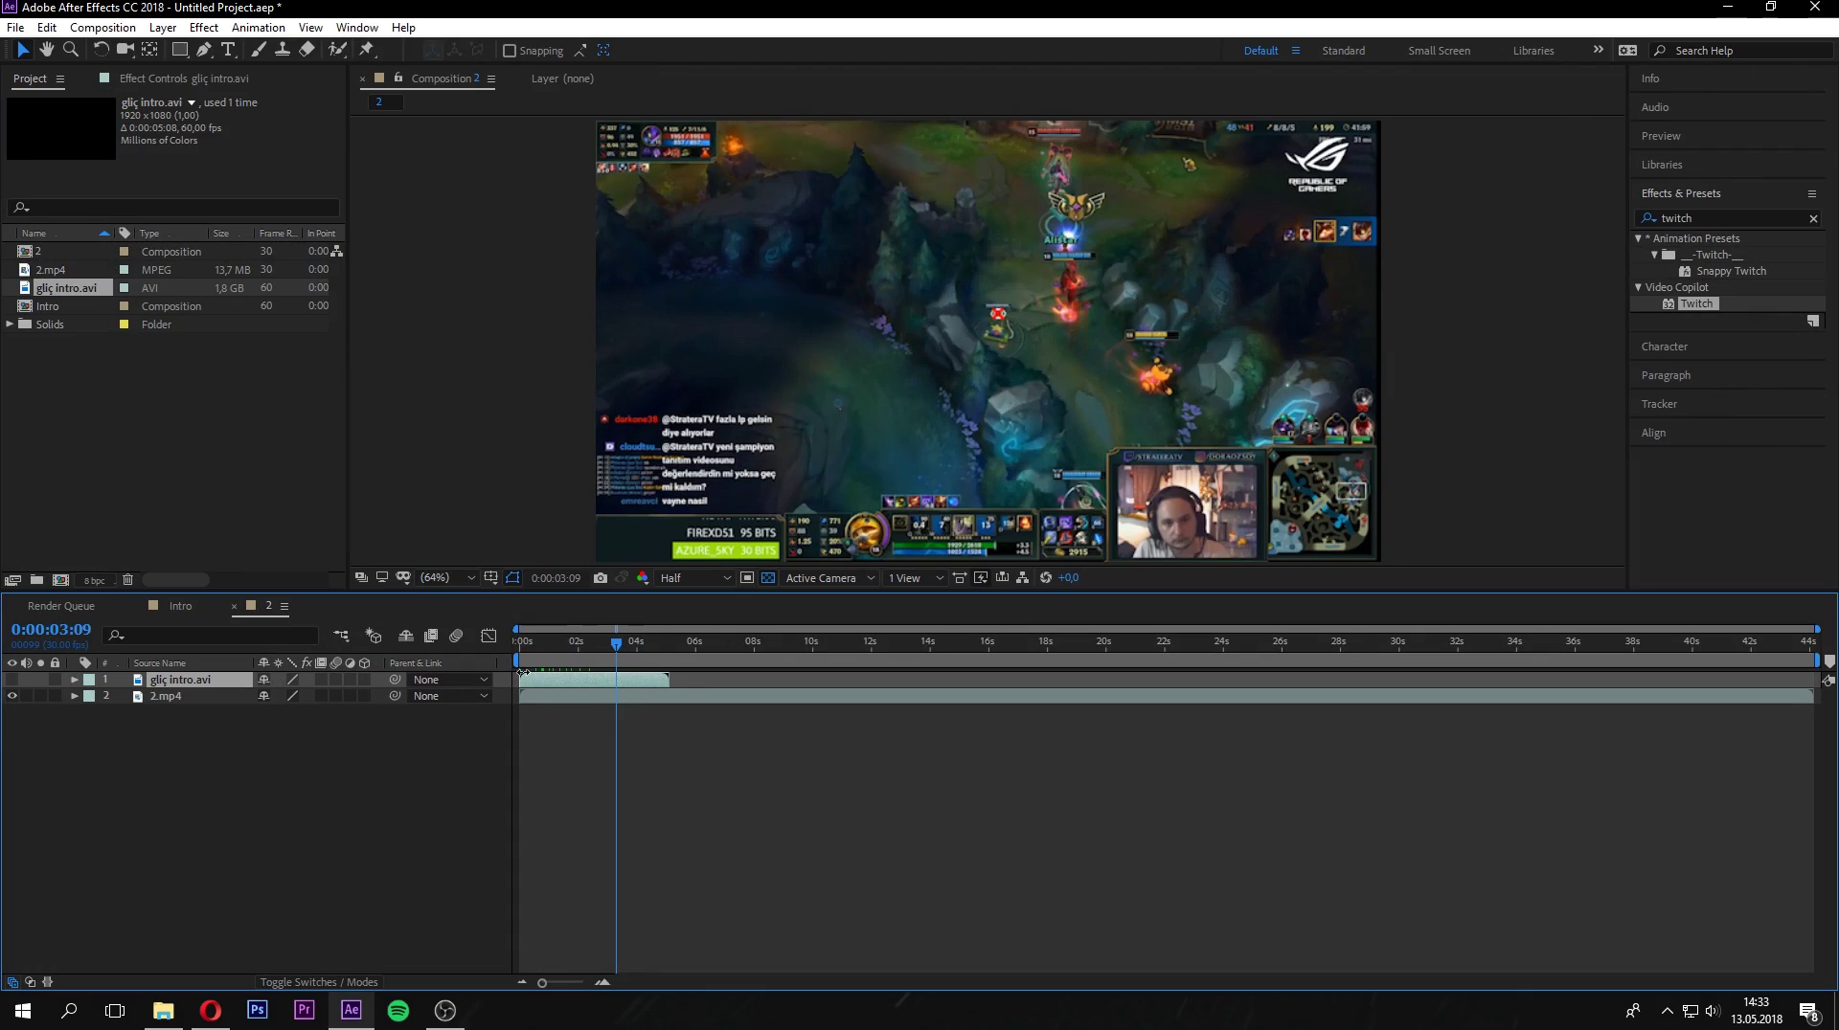
key("space")
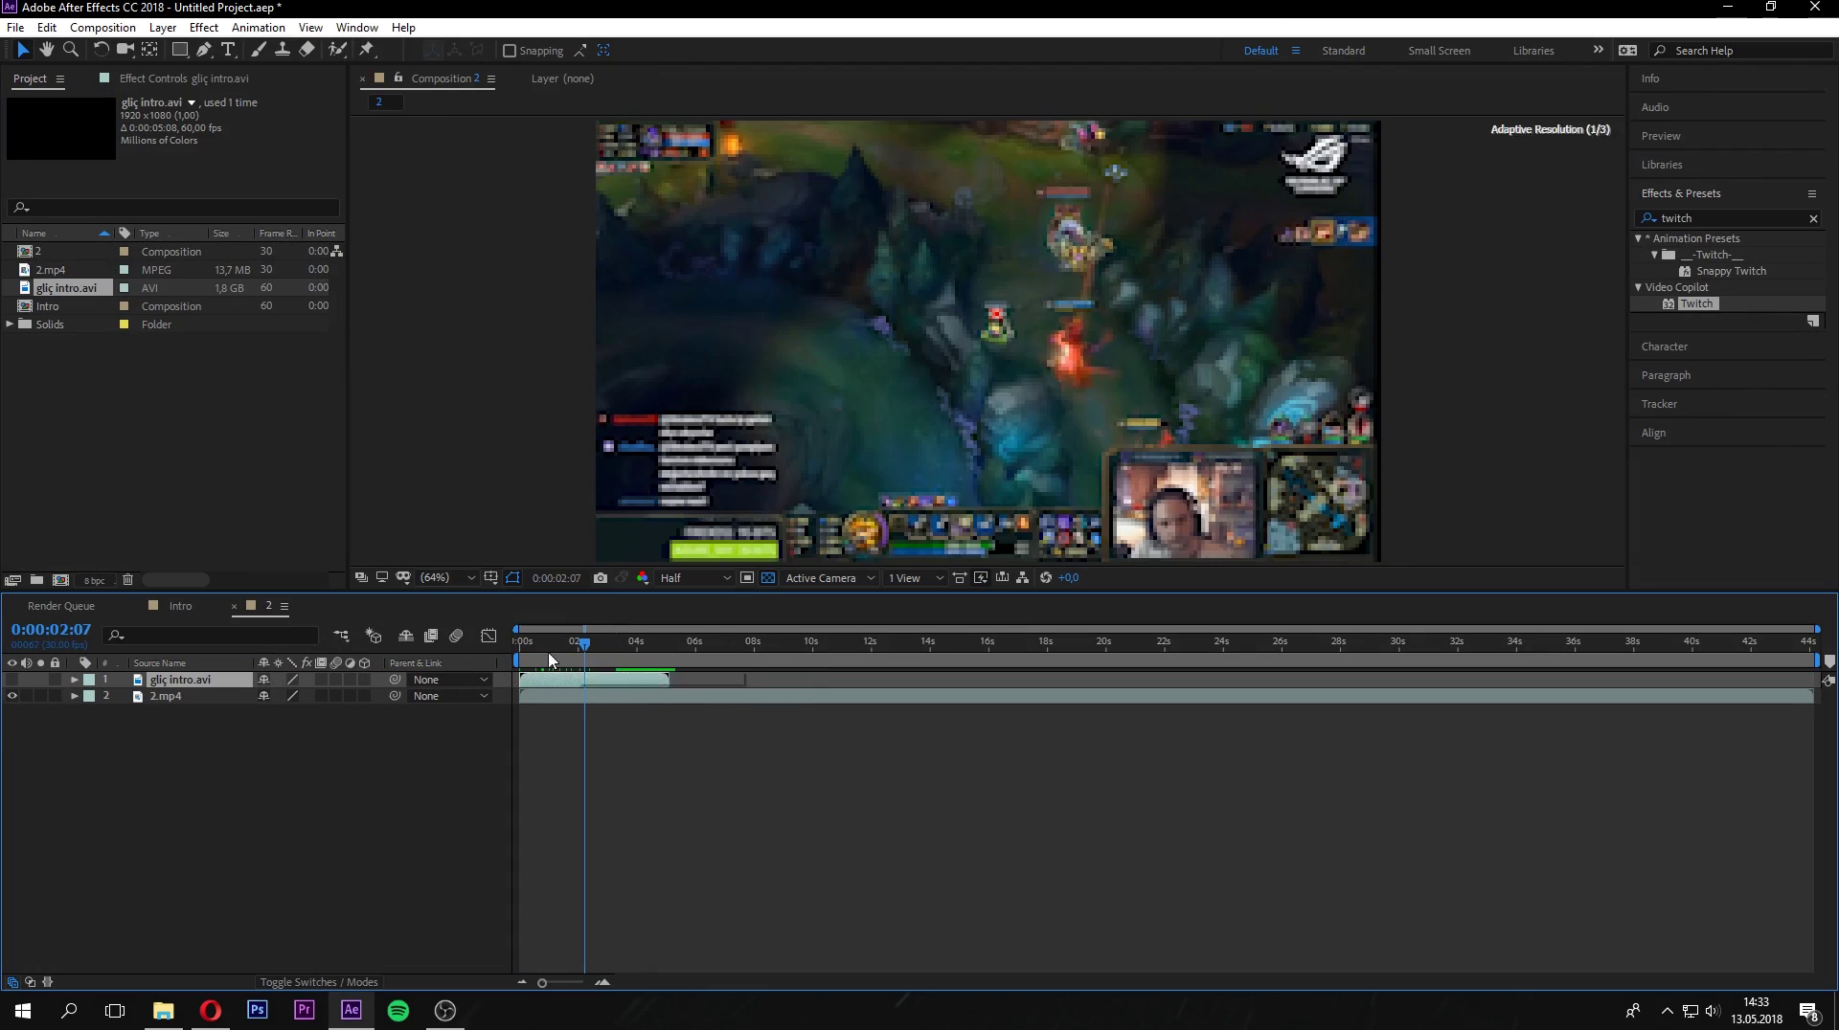
Make the gliç intro.avi layer visible and scale it down to 69% over the gameplay footage.
left_click(11, 680)
mouse_move(584, 641)
left_mouse_down()
mouse_move(546, 648)
mouse_move(565, 647)
left_mouse_up()
left_click(74, 680)
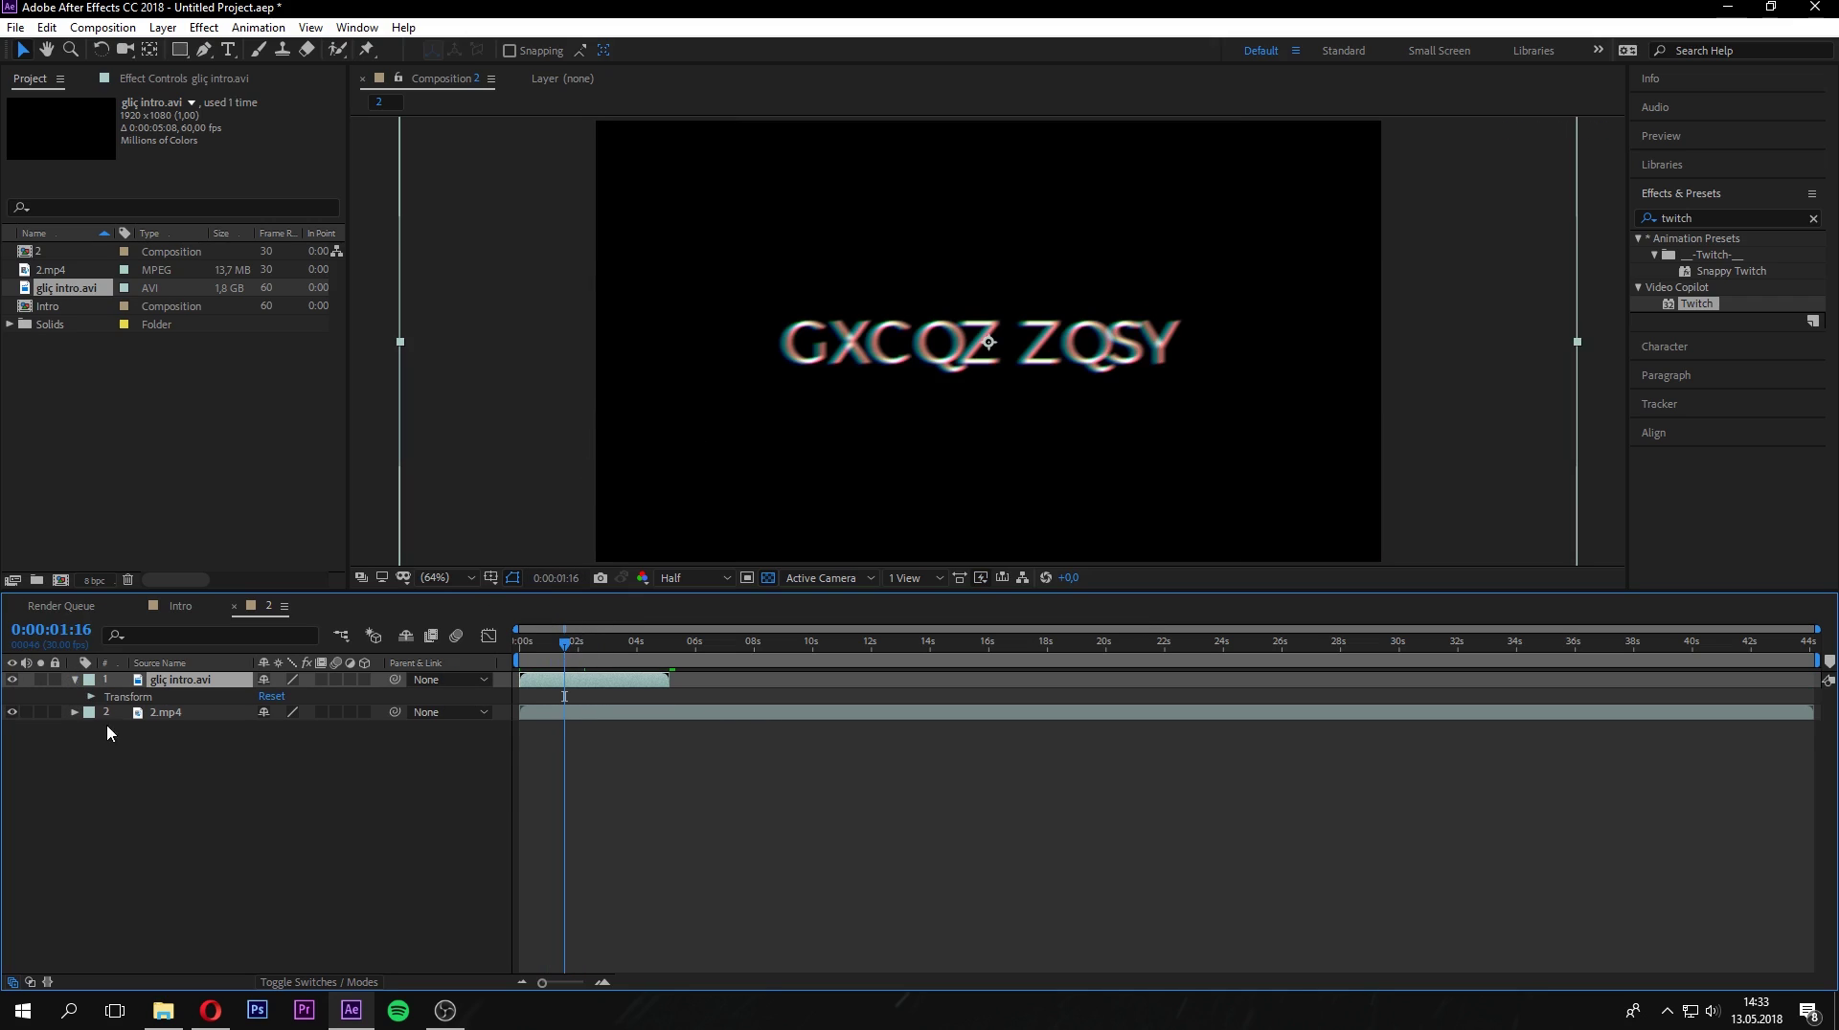
left_click(91, 696)
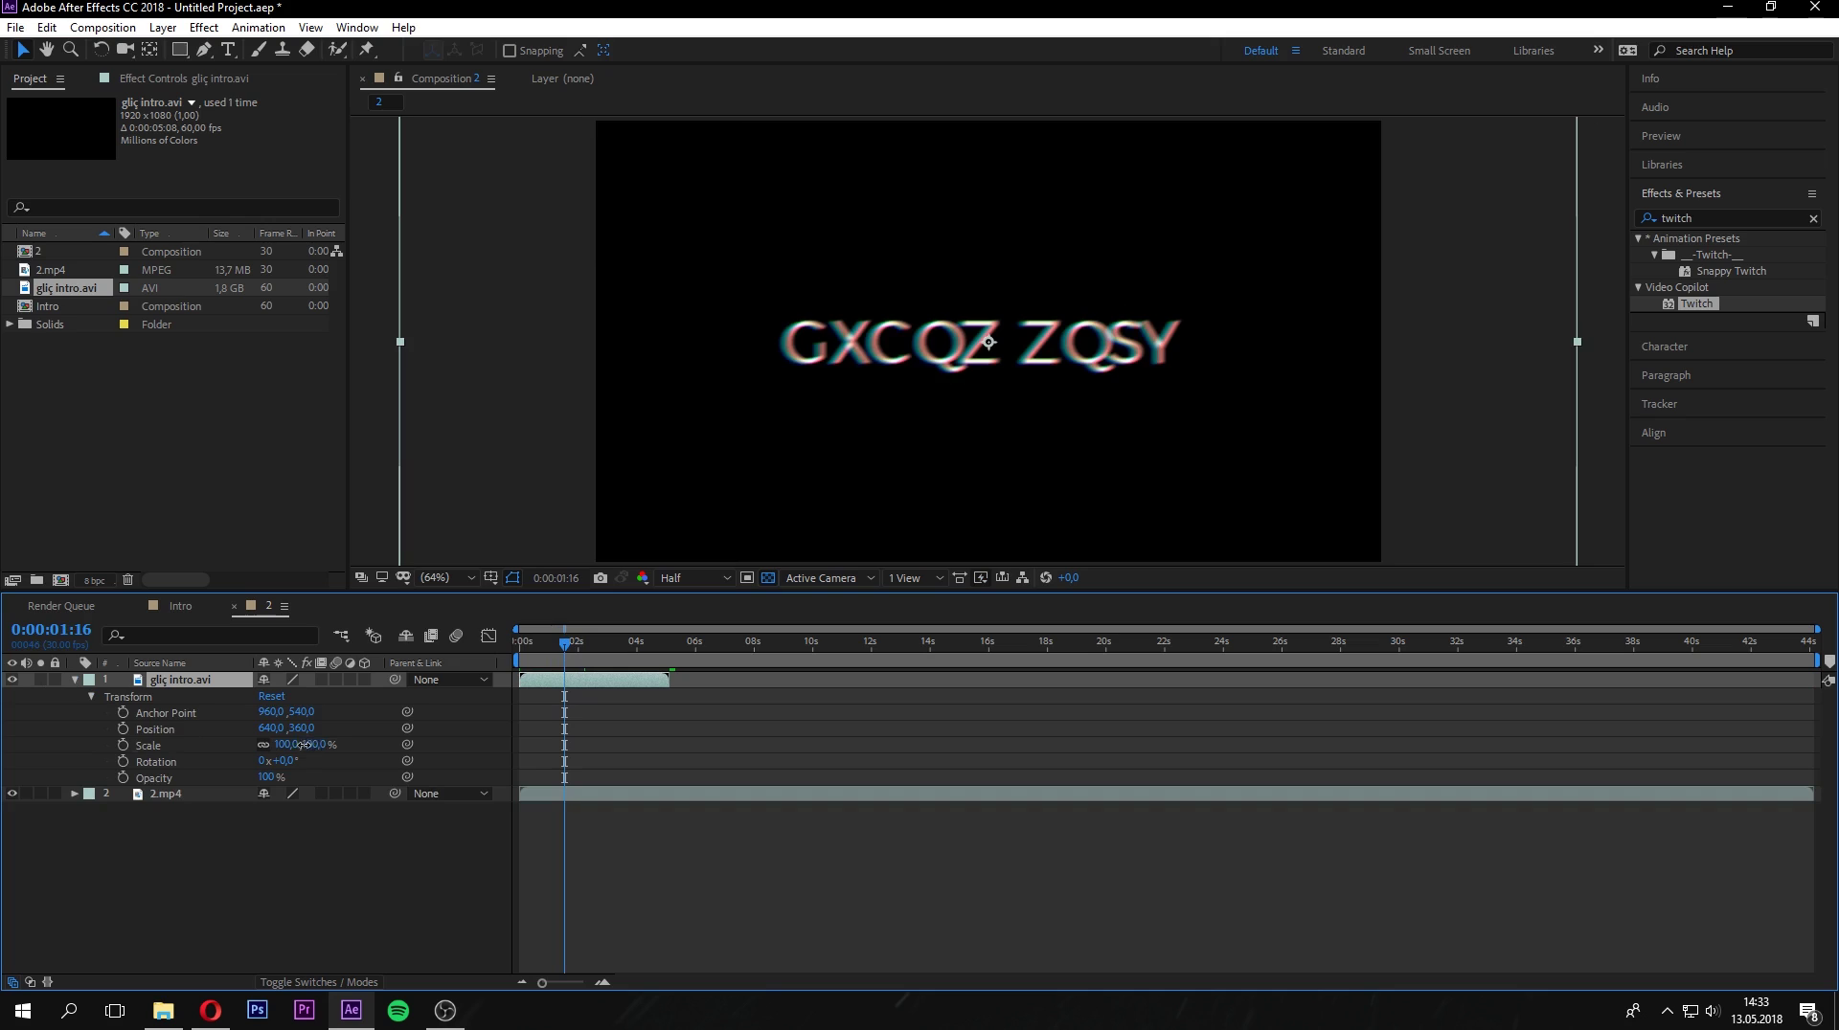
left_click_drag(304, 745, 281, 747)
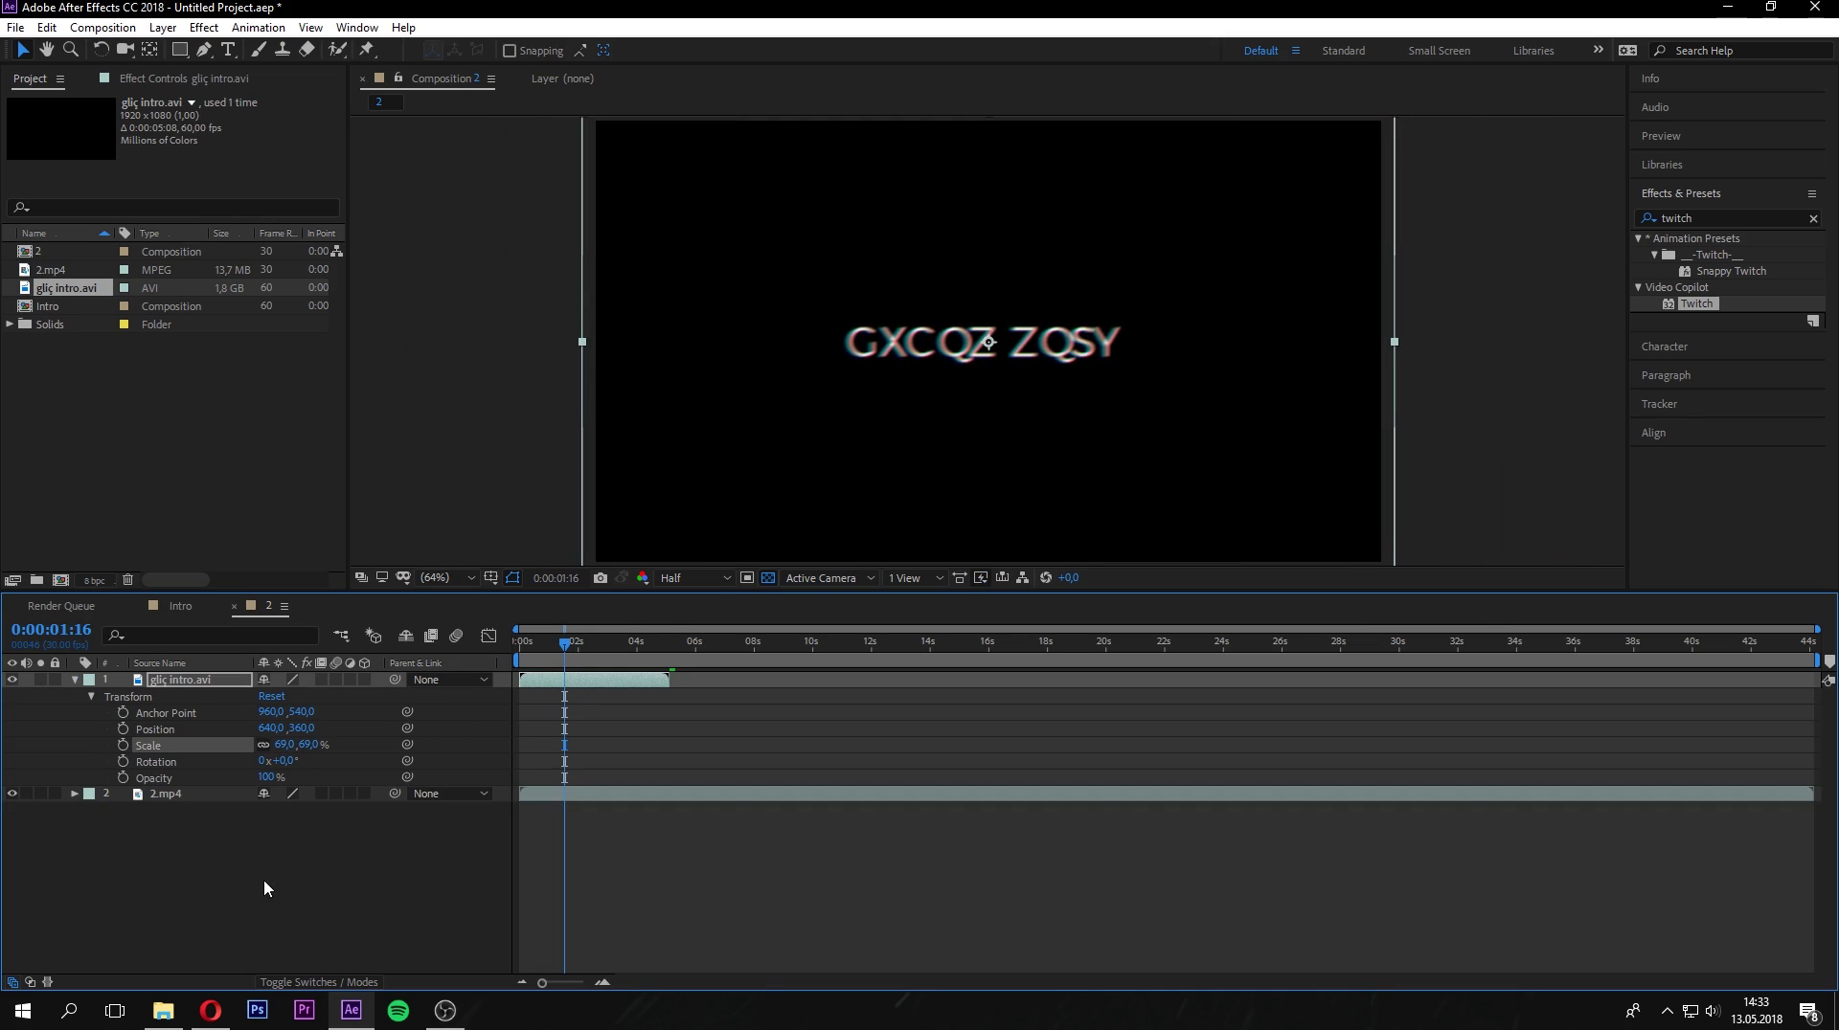
left_click(265, 889)
Set the gliç intro.avi layer's blending mode to Lighten.
left_click(559, 640)
right_click(541, 685)
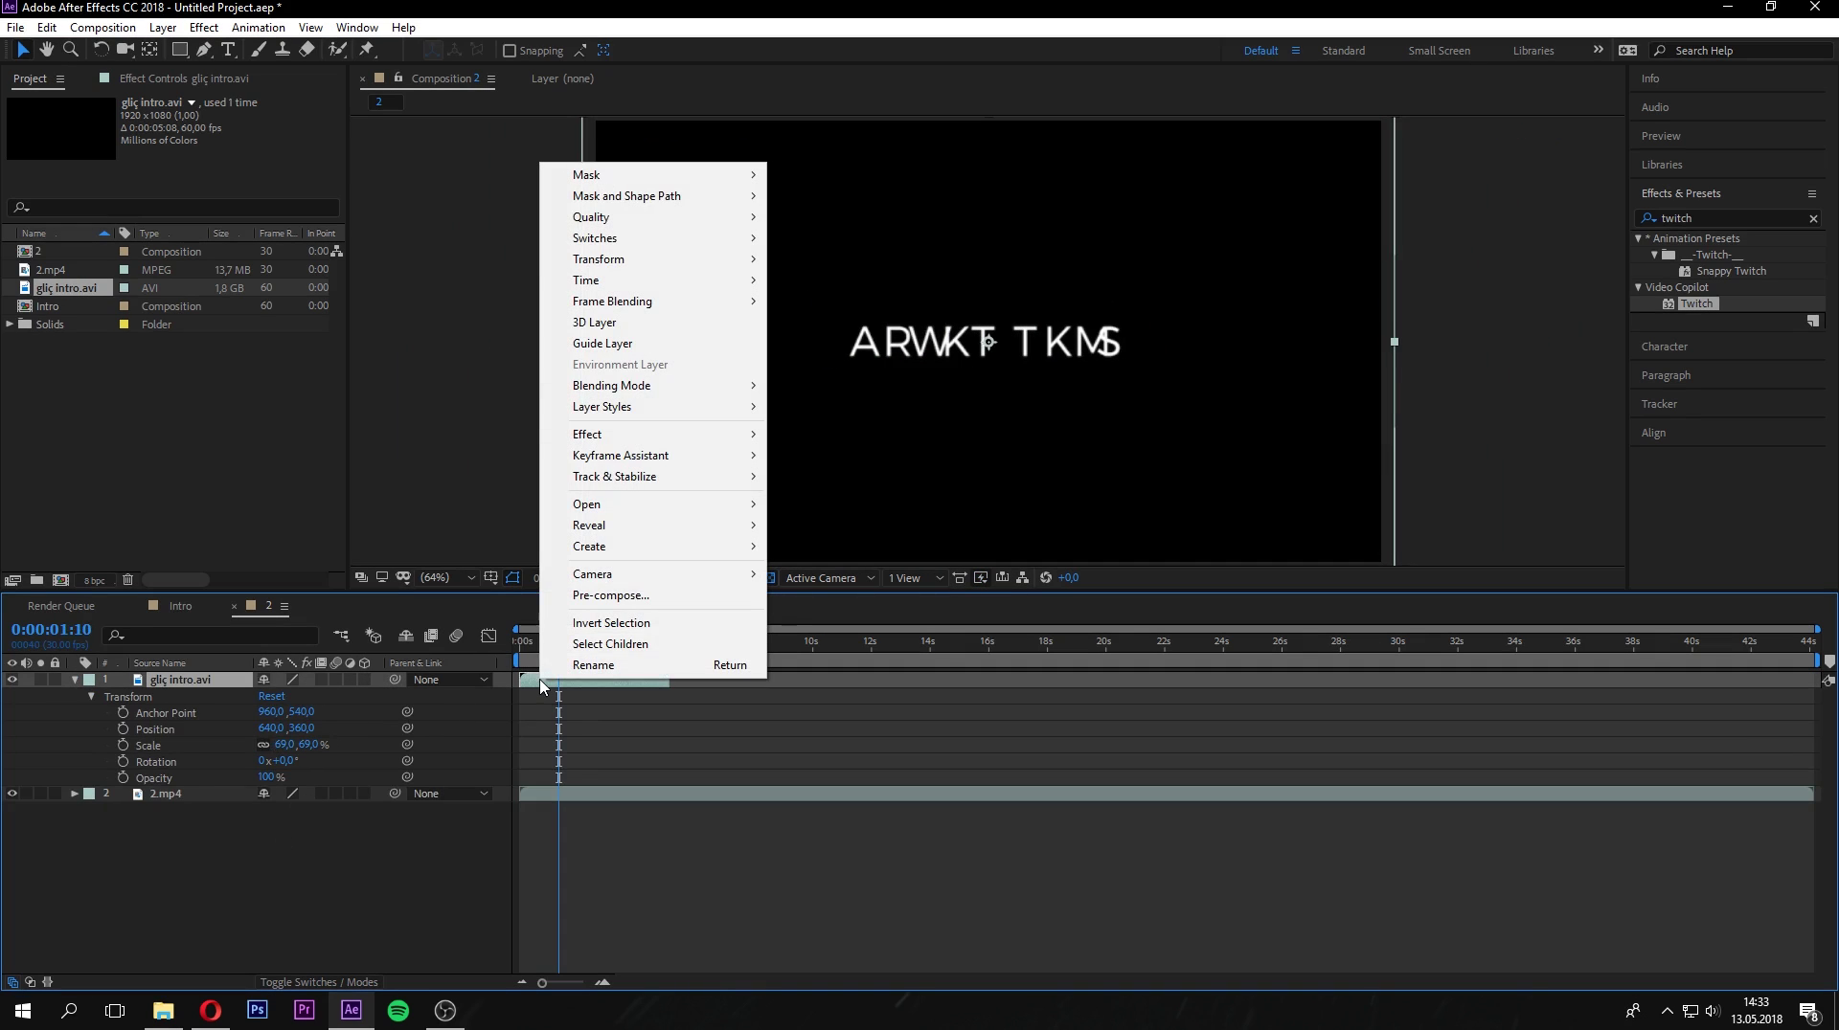
mouse_move(698, 387)
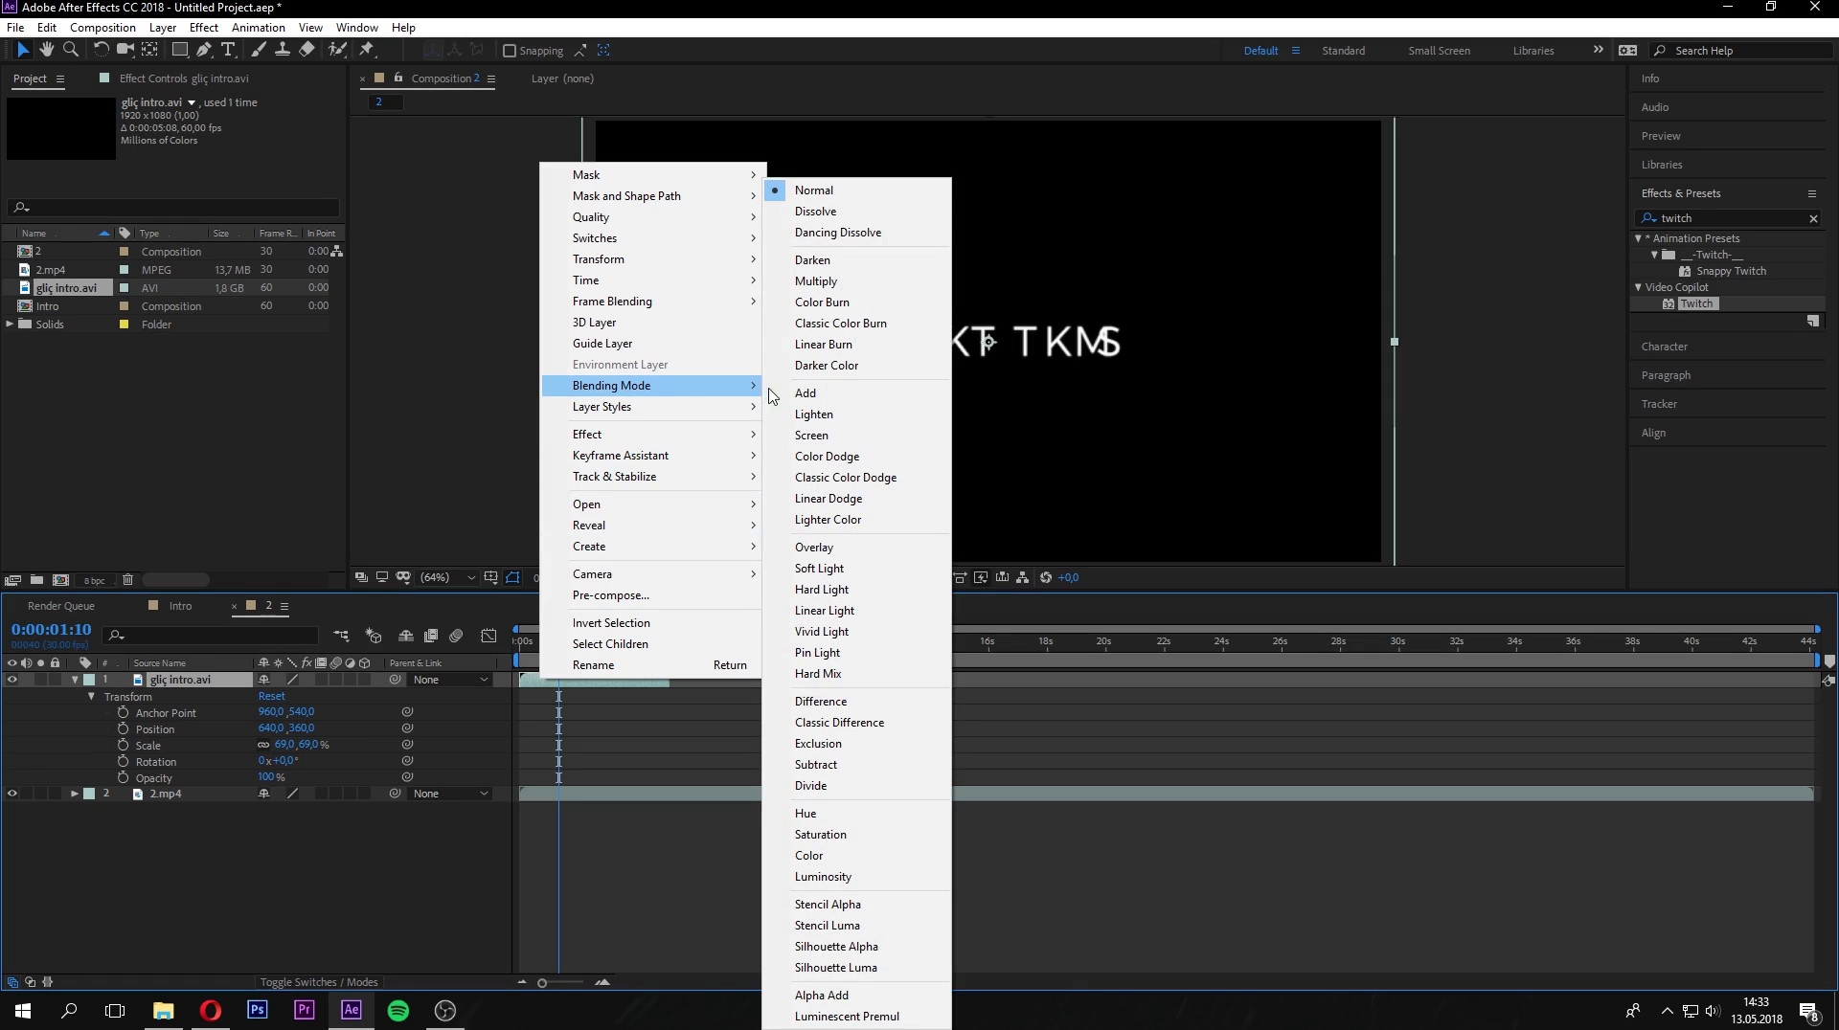
left_click(858, 417)
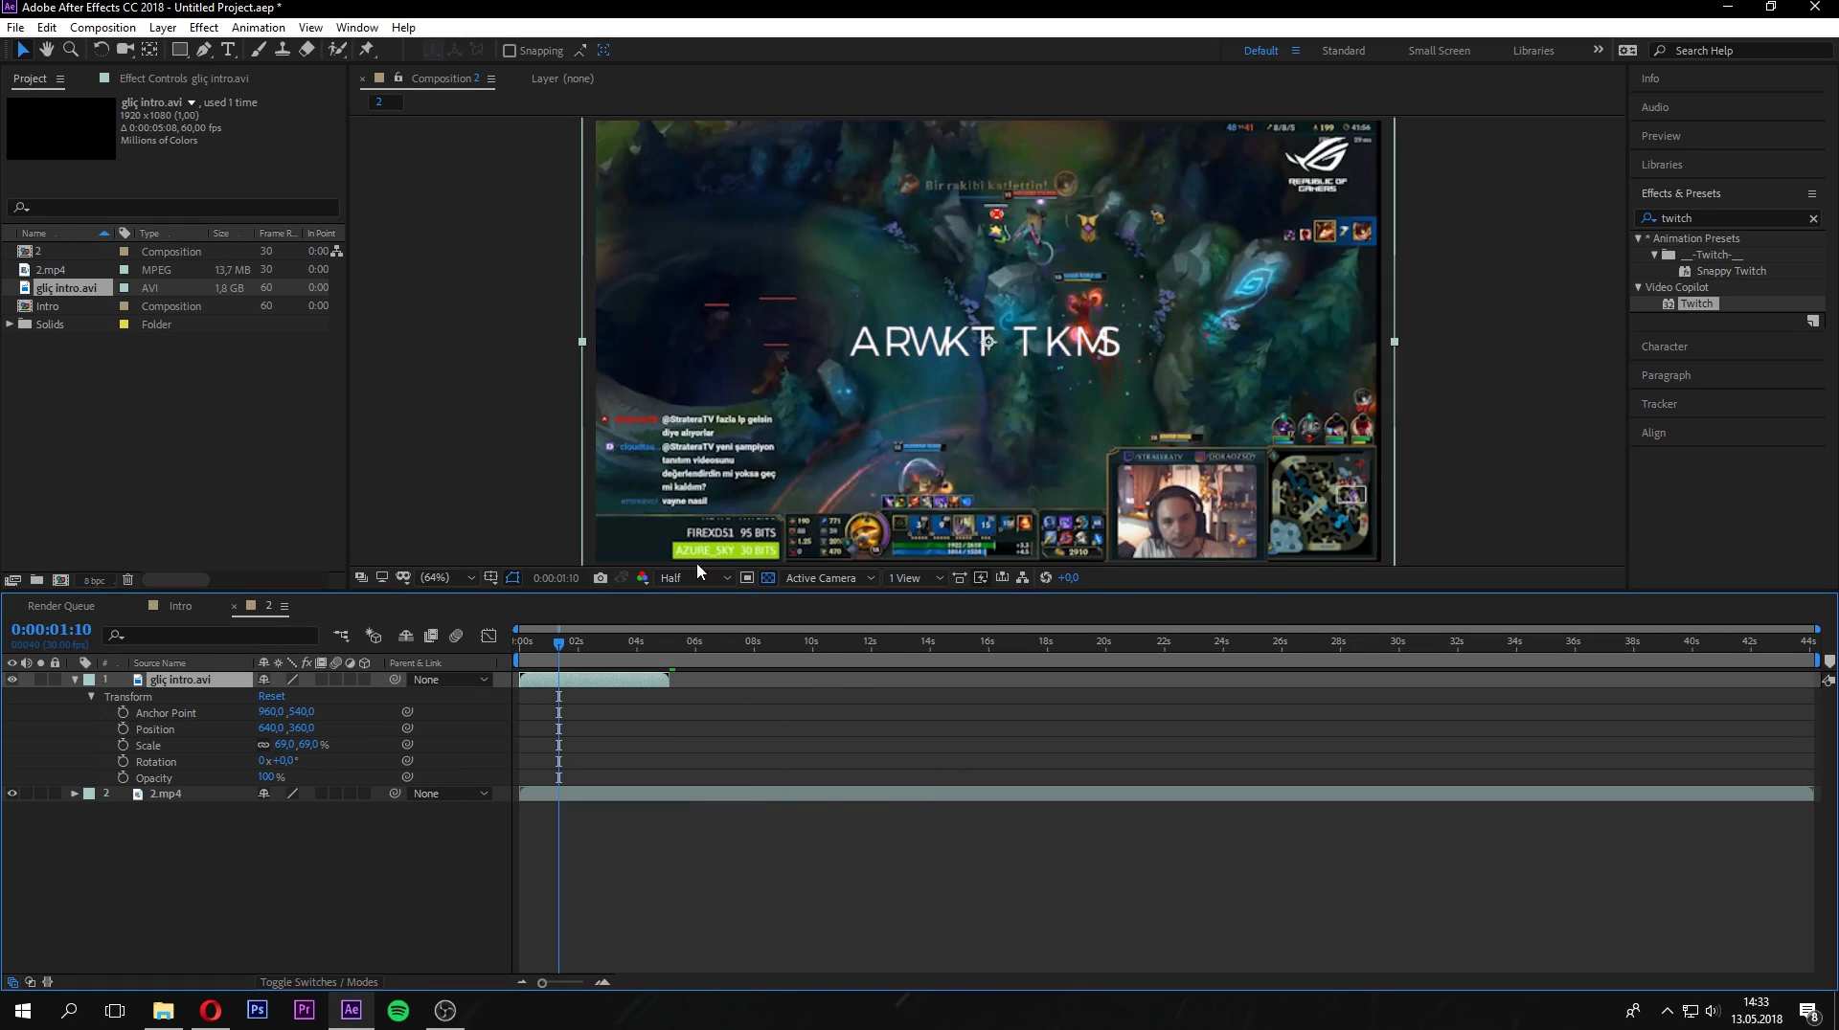
Preview the glitch text over the gameplay footage from the start of the composition.
left_click(548, 643)
left_click_drag(549, 648, 522, 646)
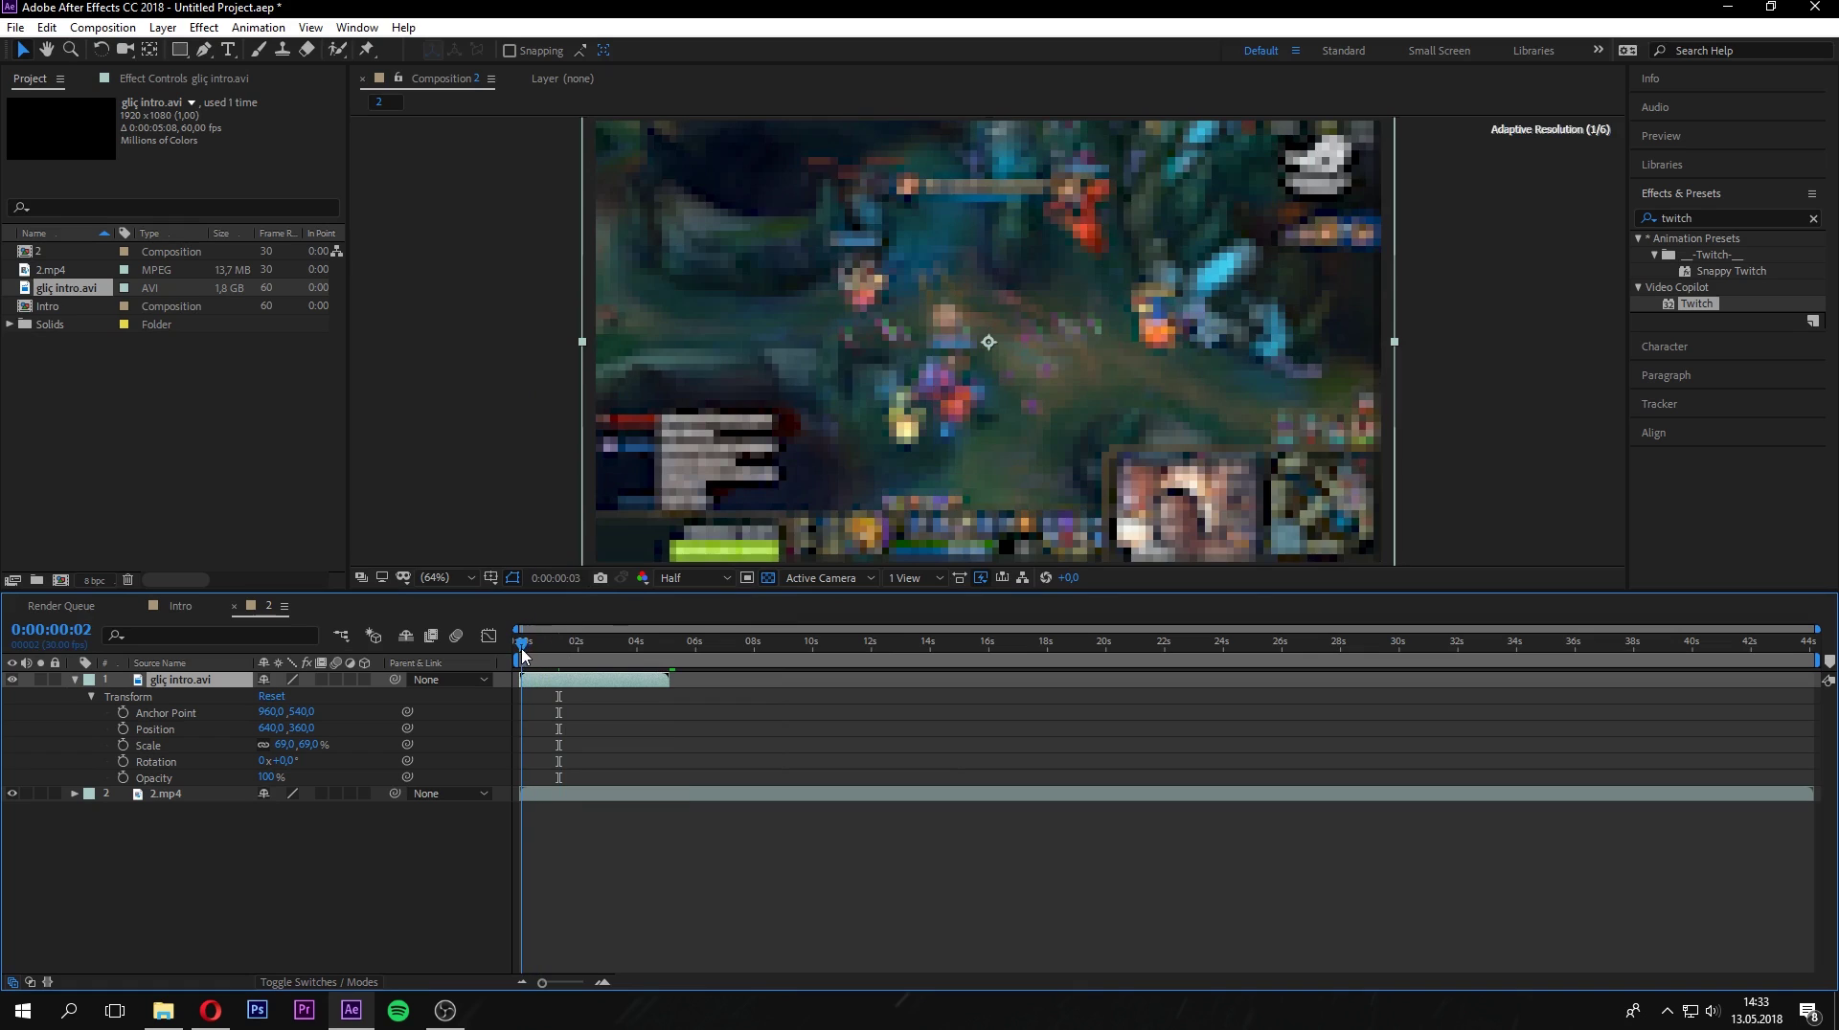
key("space")
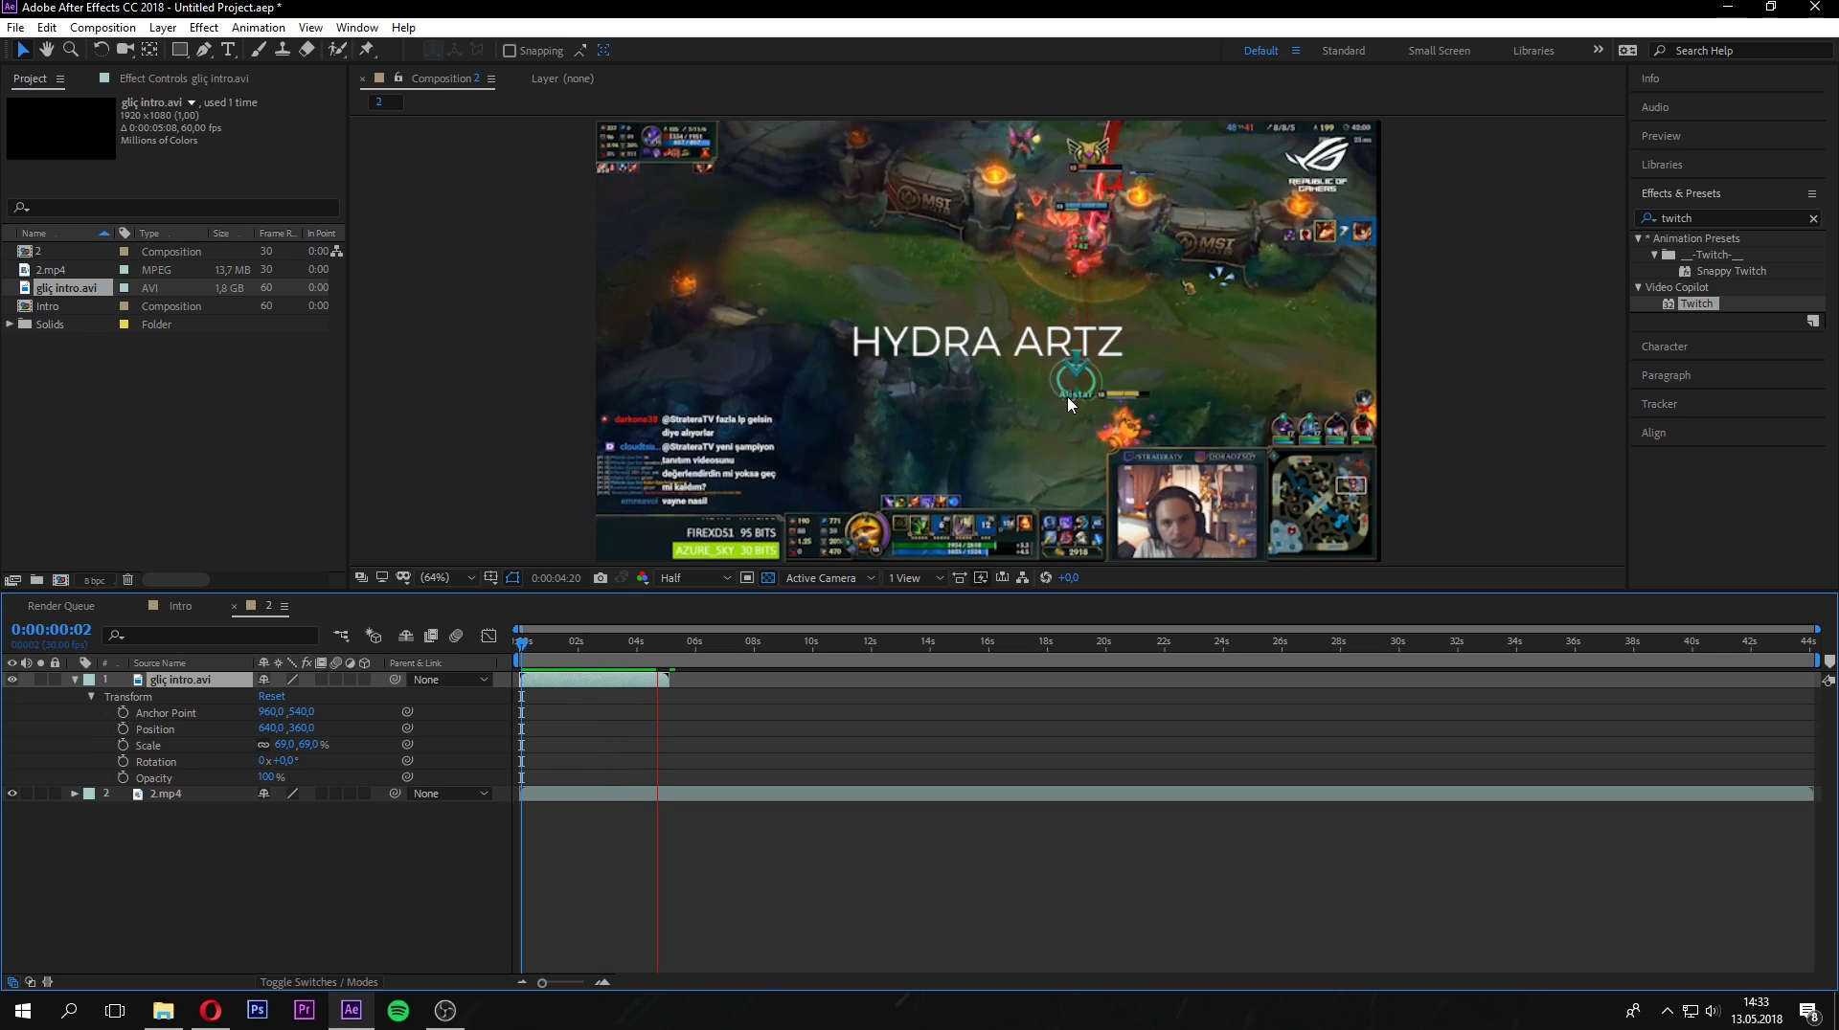
left_click_drag(524, 646, 517, 646)
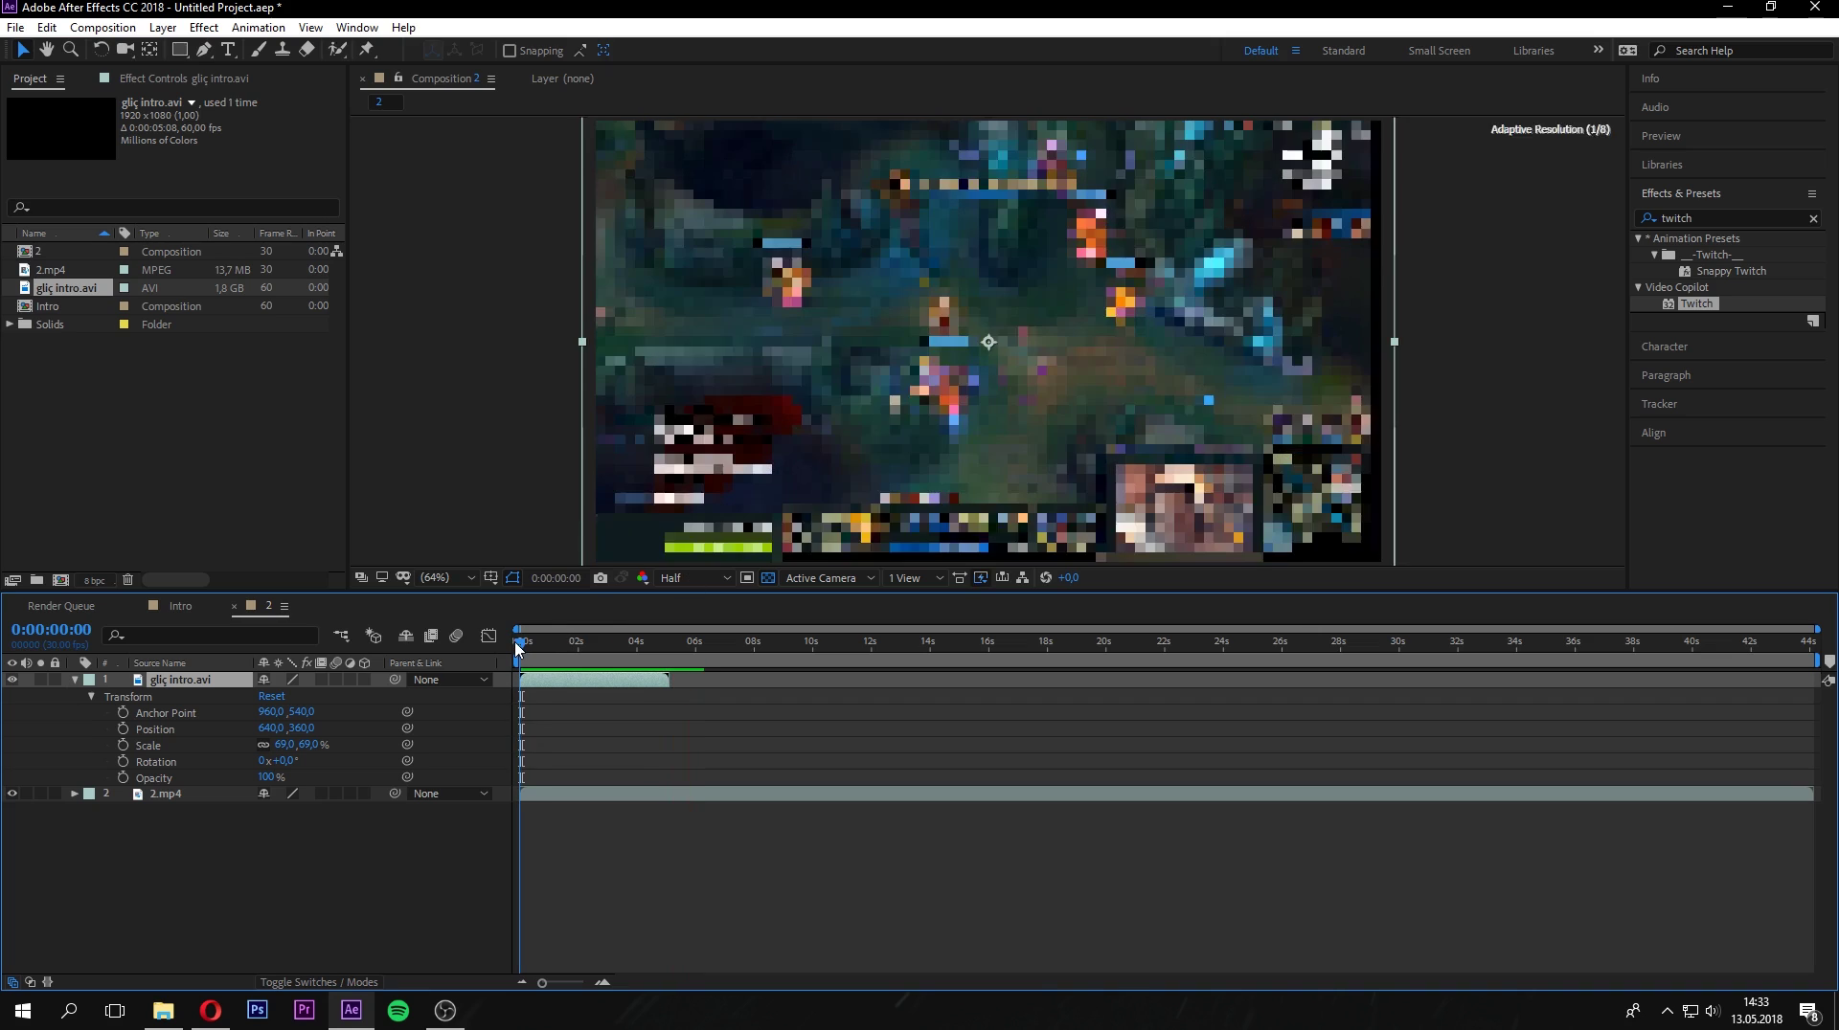
key("space")
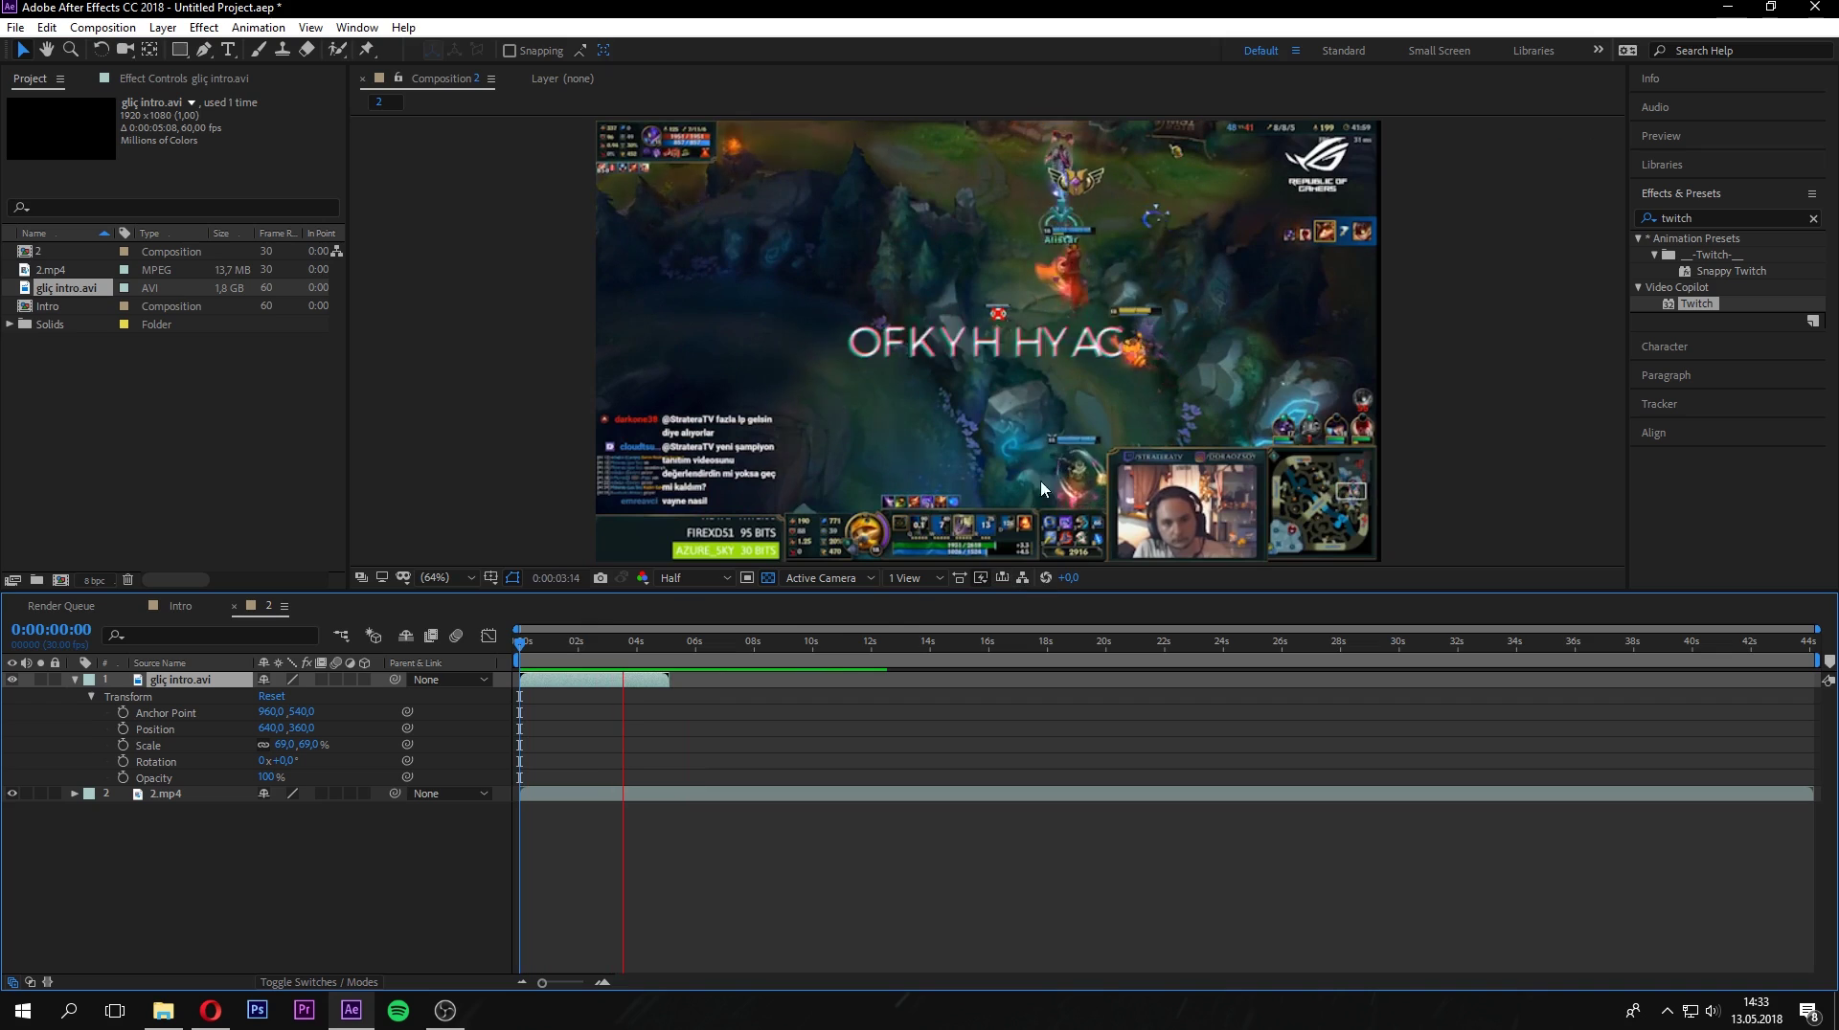
Check the overlay around 0:00:03:09 and delete the gliç intro.avi layer from composition 2.
left_click_drag(525, 649, 622, 656)
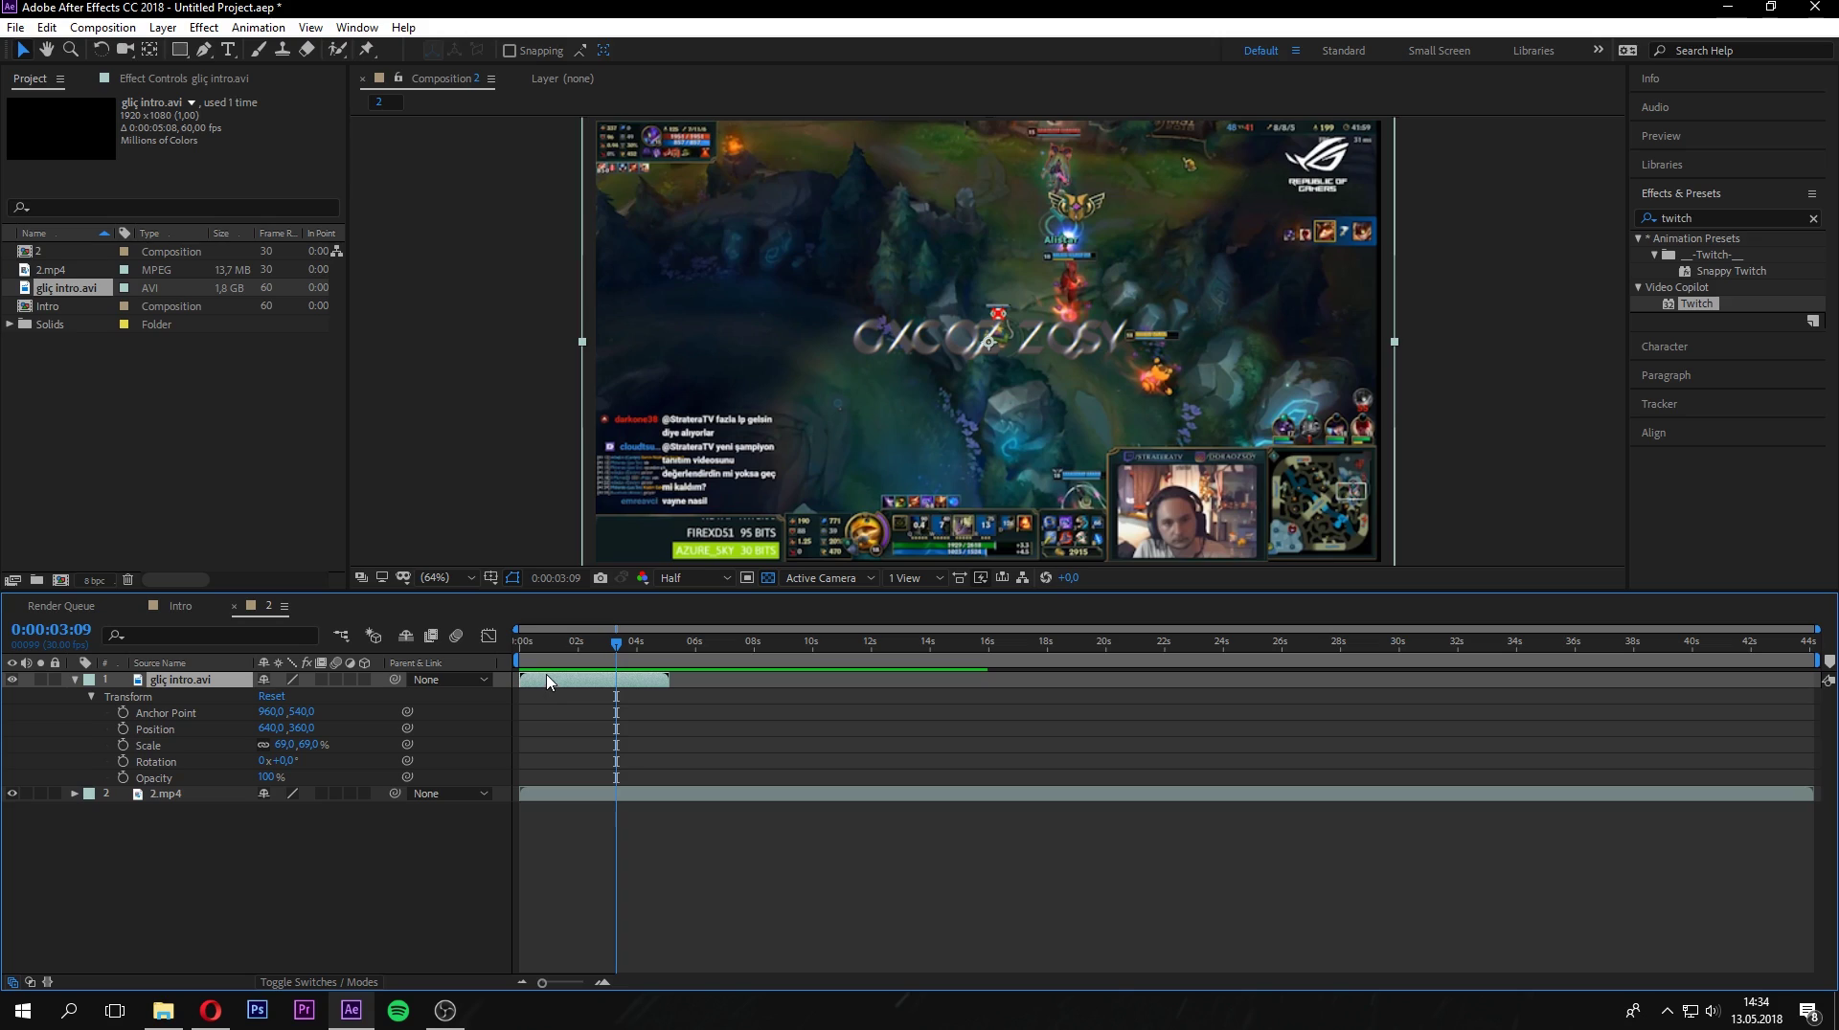
key("Delete")
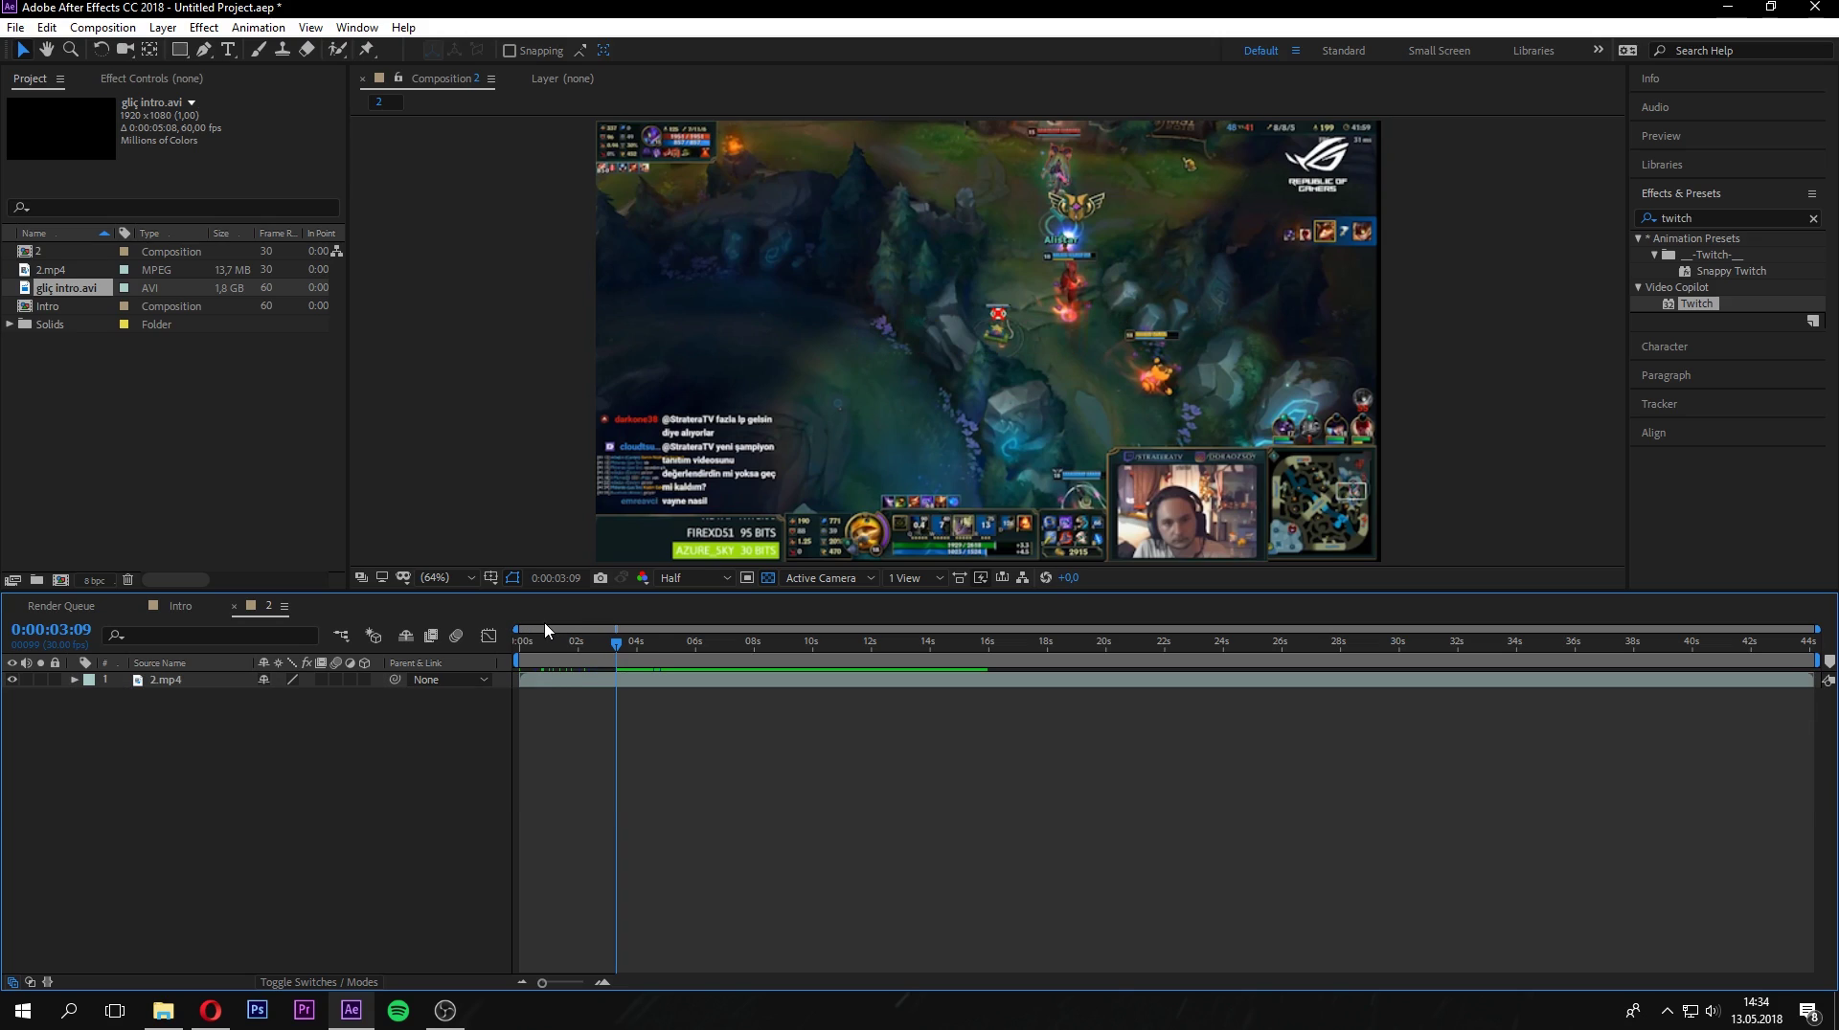